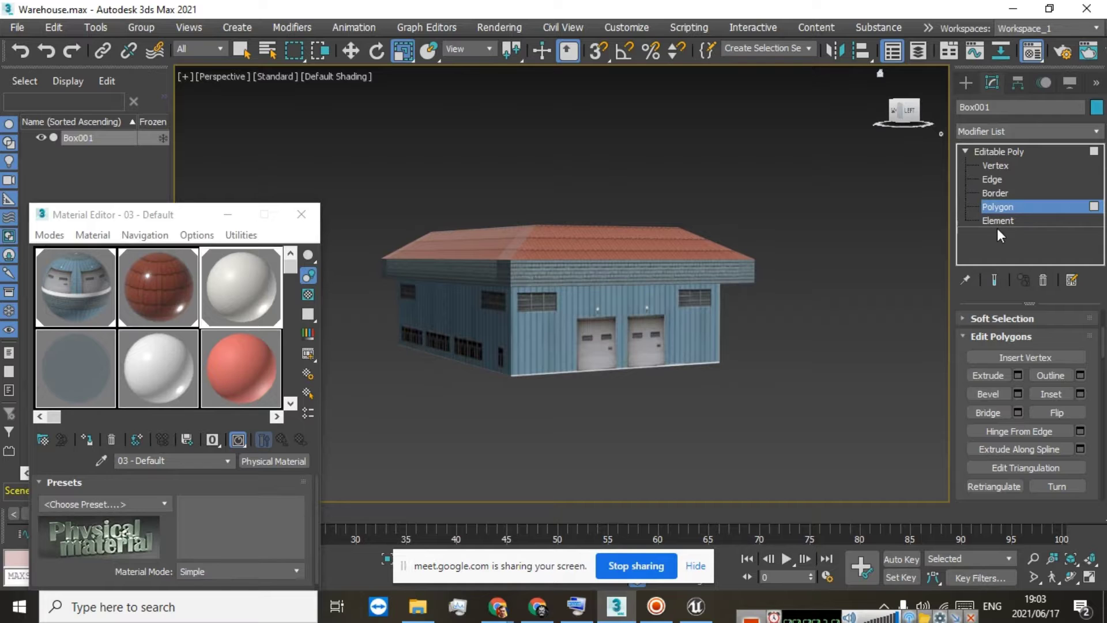
Select the whole warehouse element and examine its edge layout around the vents on the garage-door wall
left_click(997, 222)
left_click(523, 270)
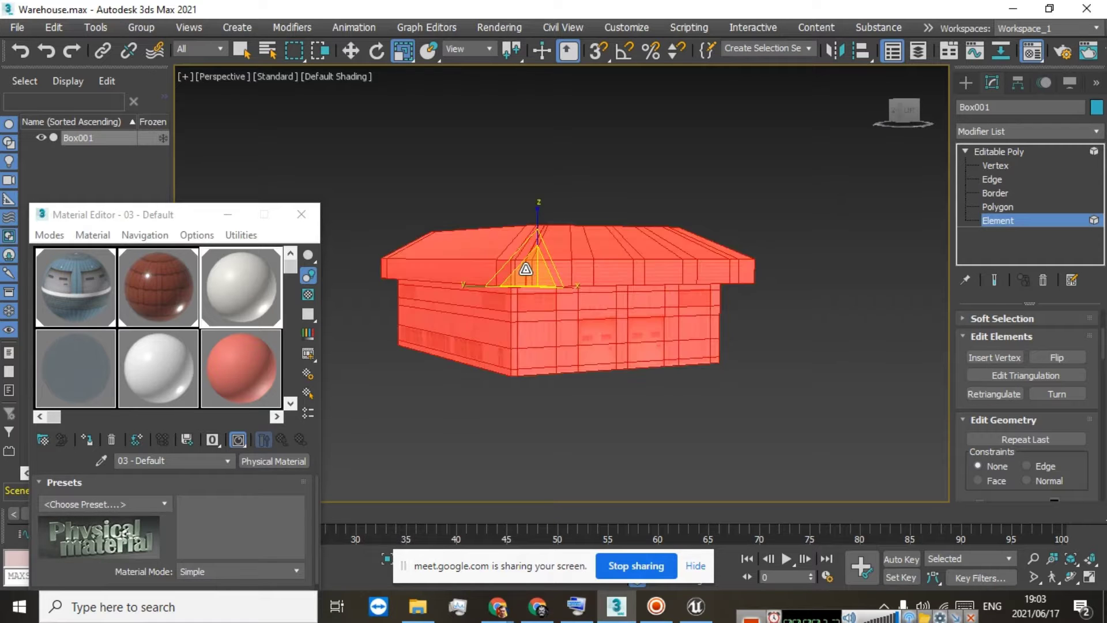
scroll(523, 270, "up", 5)
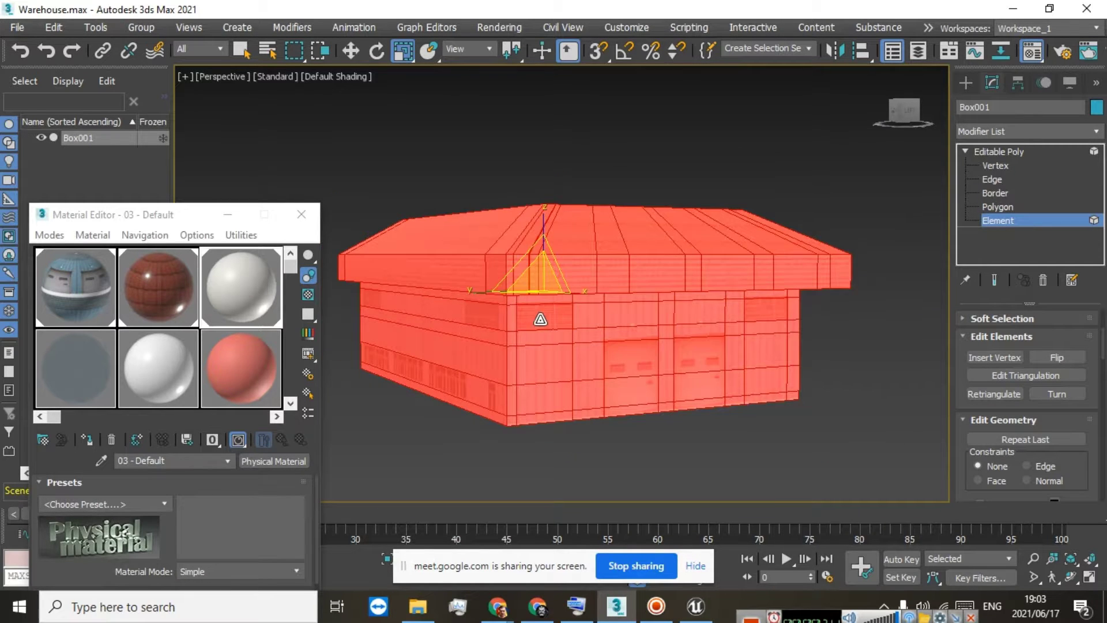
scroll(526, 316, "up", 3)
scroll(534, 323, "down", 2)
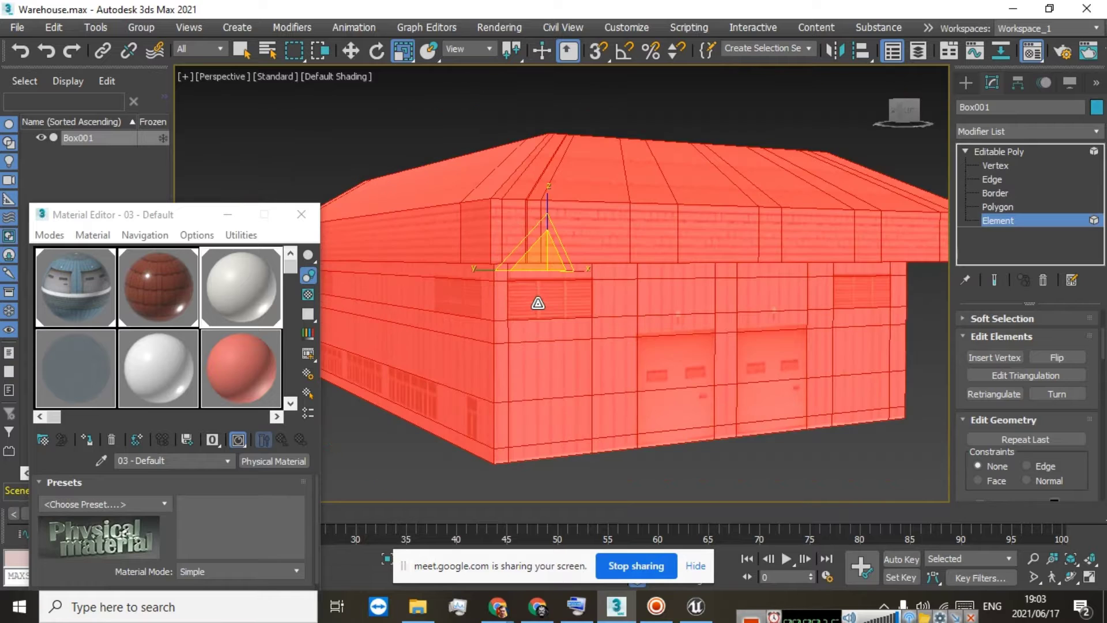
Select only the polygon of the louvred vent to the left of the garage doors
left_click(999, 207)
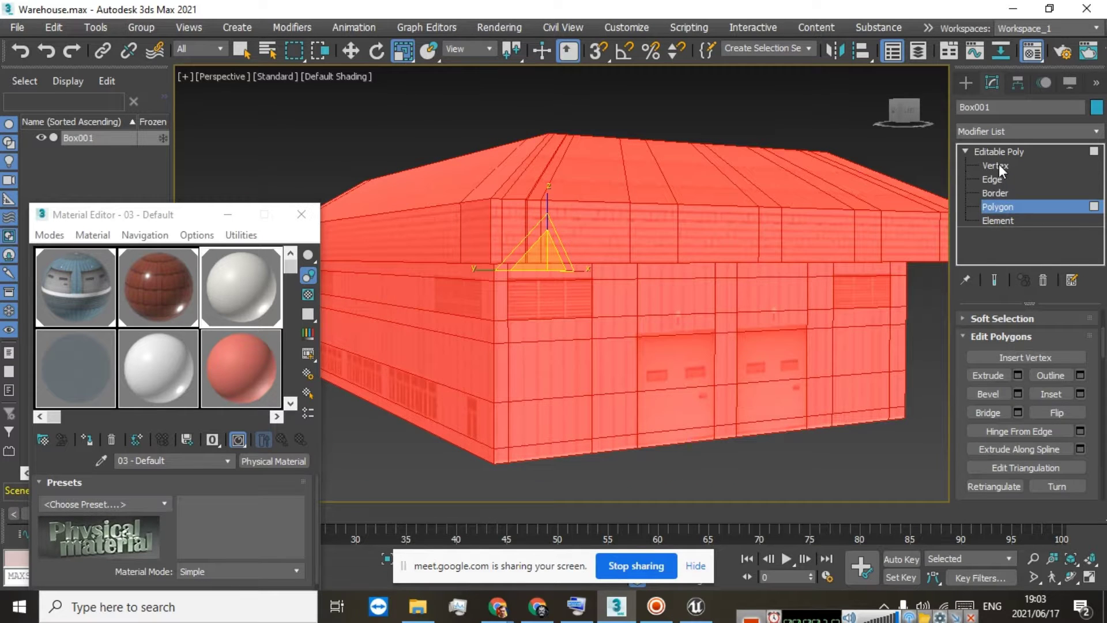
left_click(999, 166)
left_click(994, 209)
left_click(555, 303)
scroll(559, 291, "up", 5)
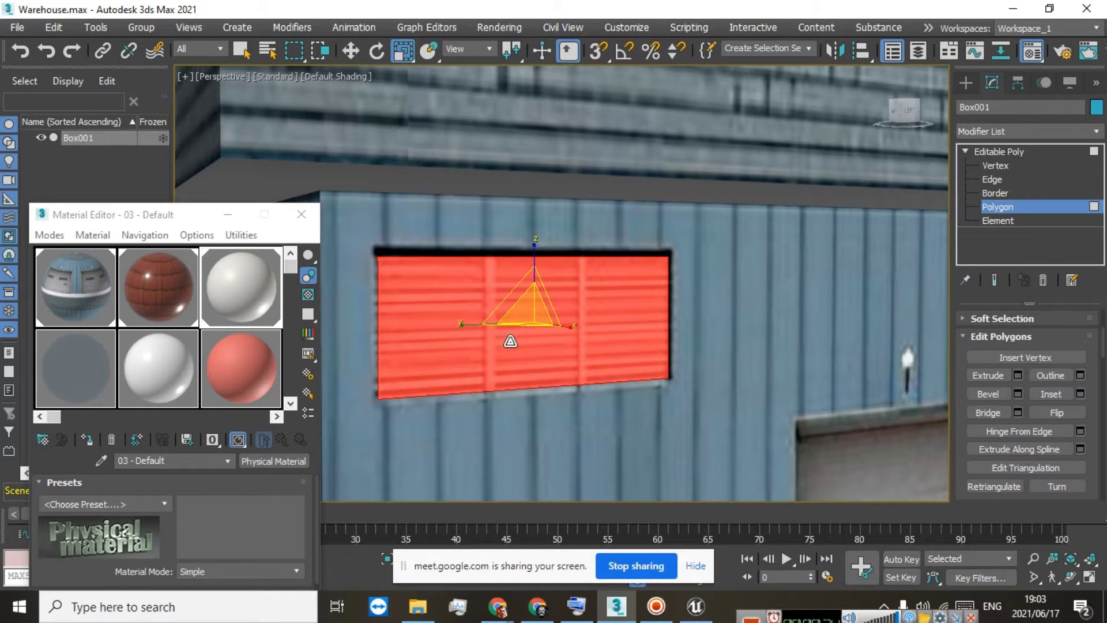
scroll(518, 294, "down", 5)
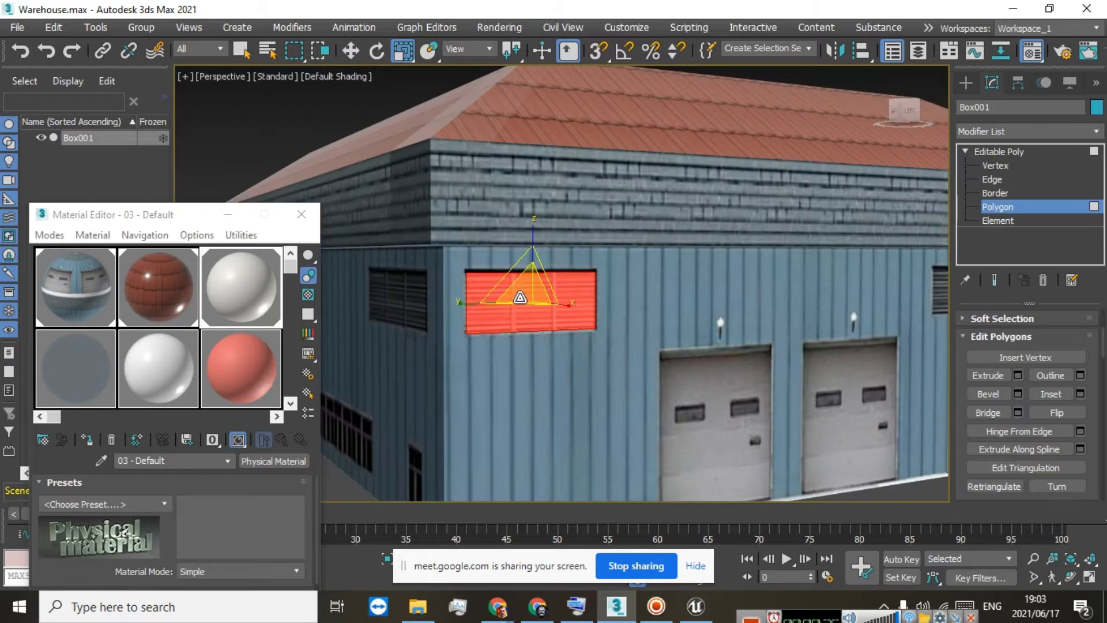
Try to scale the selected vent polygon, then undo the scaling
scroll(520, 297, "up", 4)
left_click_drag(544, 294, 367, 103)
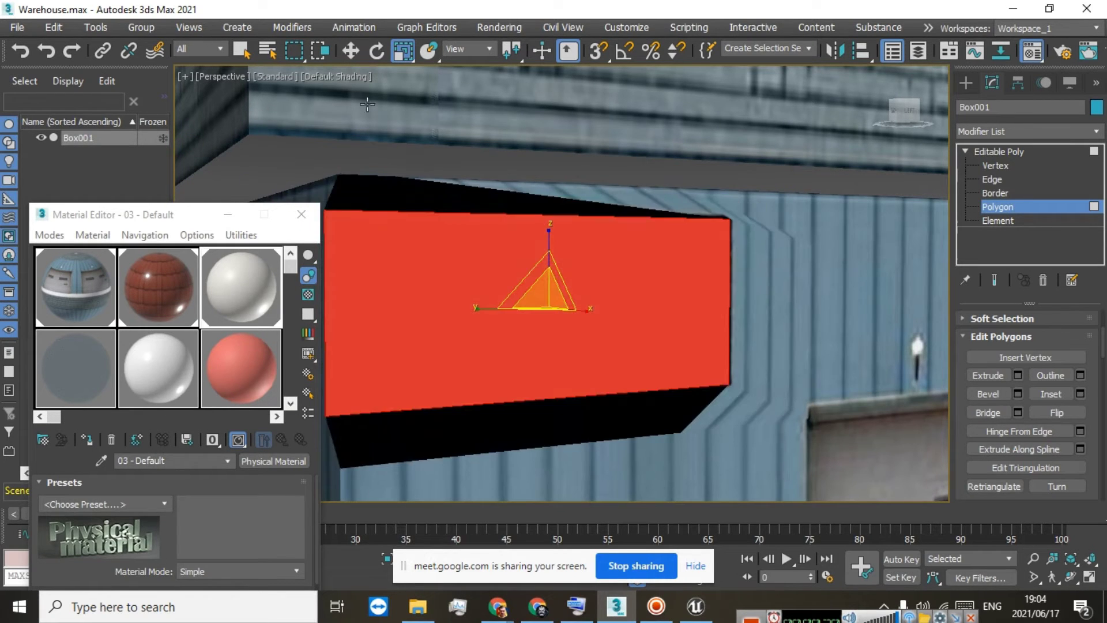
left_click(20, 50)
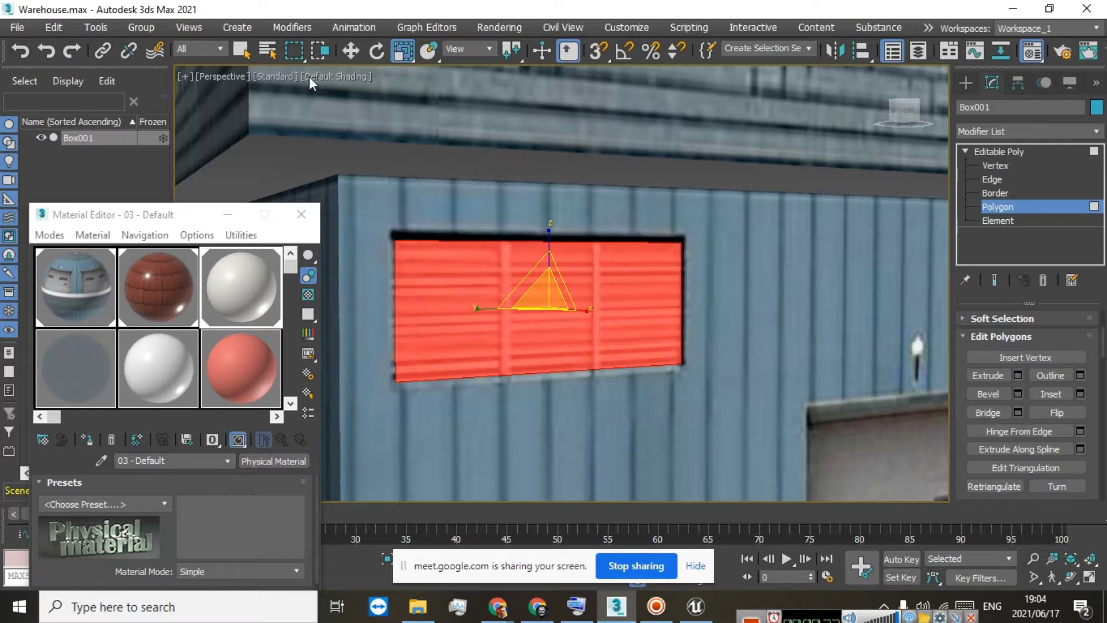
Try to move the selected vent polygon off the wall plane, then undo the moves
left_click(356, 52)
left_click_drag(519, 302, 578, 312)
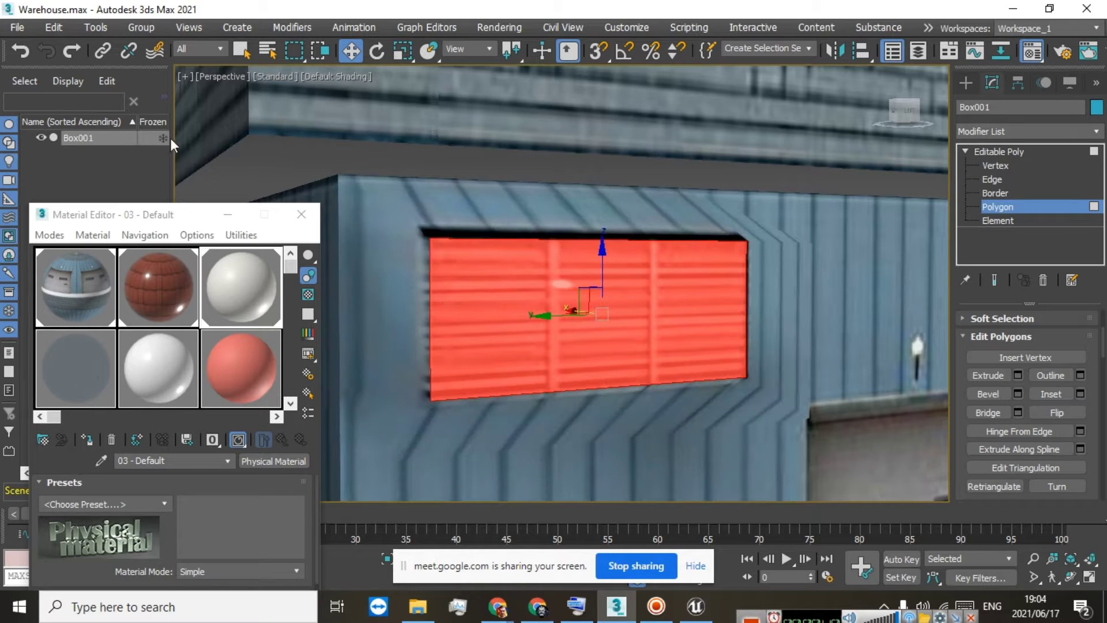
left_click(19, 51)
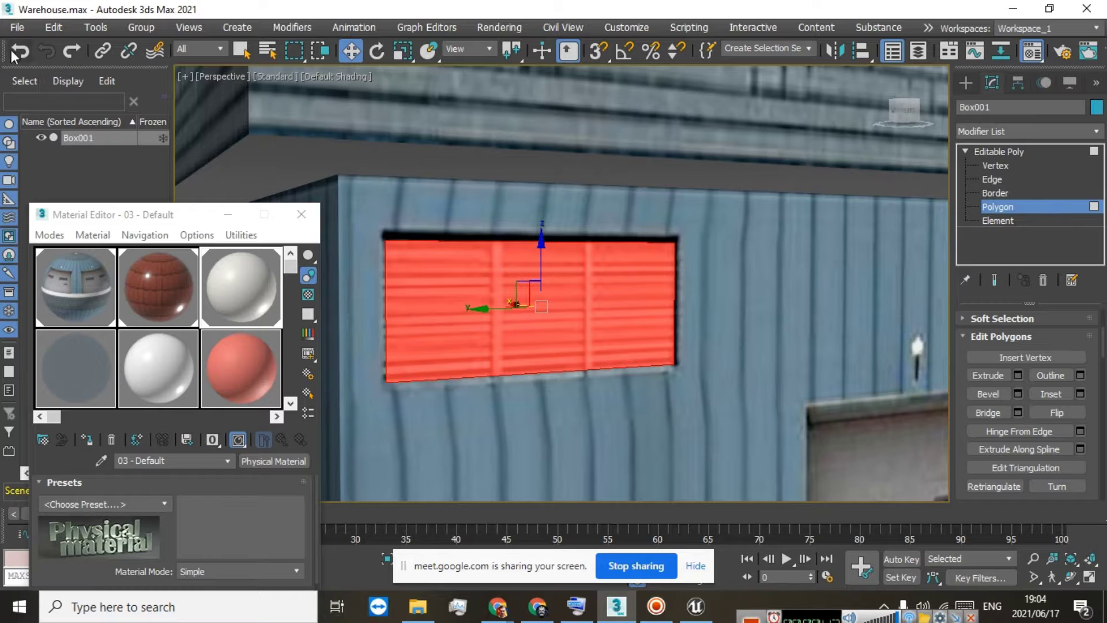
left_click(21, 49)
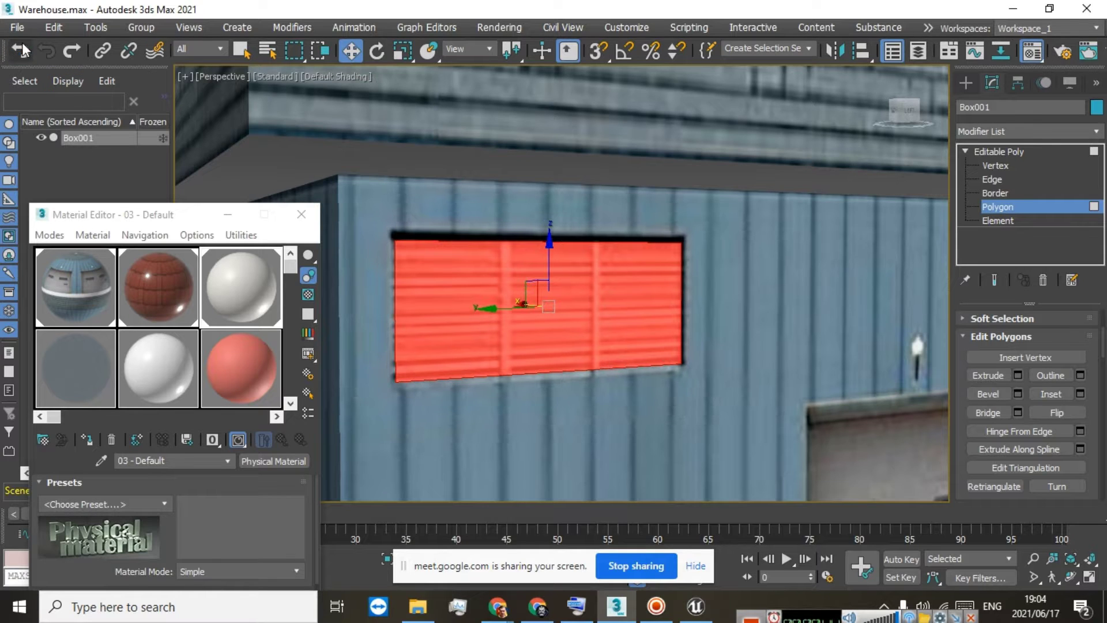
Extrude the selected vent polygon slightly inward to recess it into the garage-door wall
left_click(986, 376)
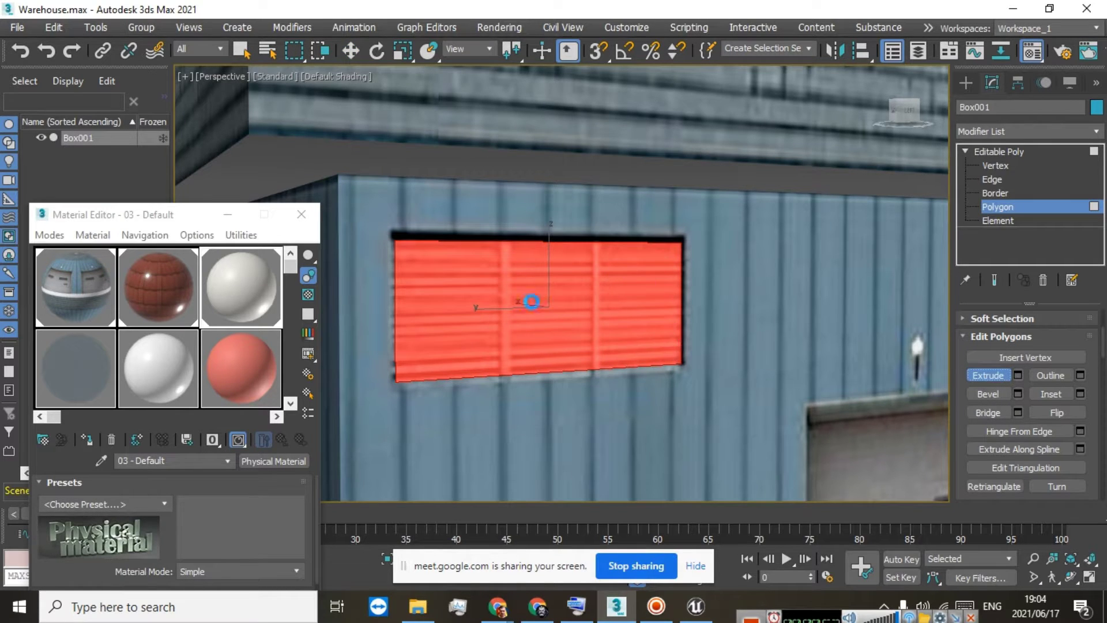
scroll(532, 301, "down", 6)
scroll(542, 334, "up", 5)
scroll(549, 362, "down", 5)
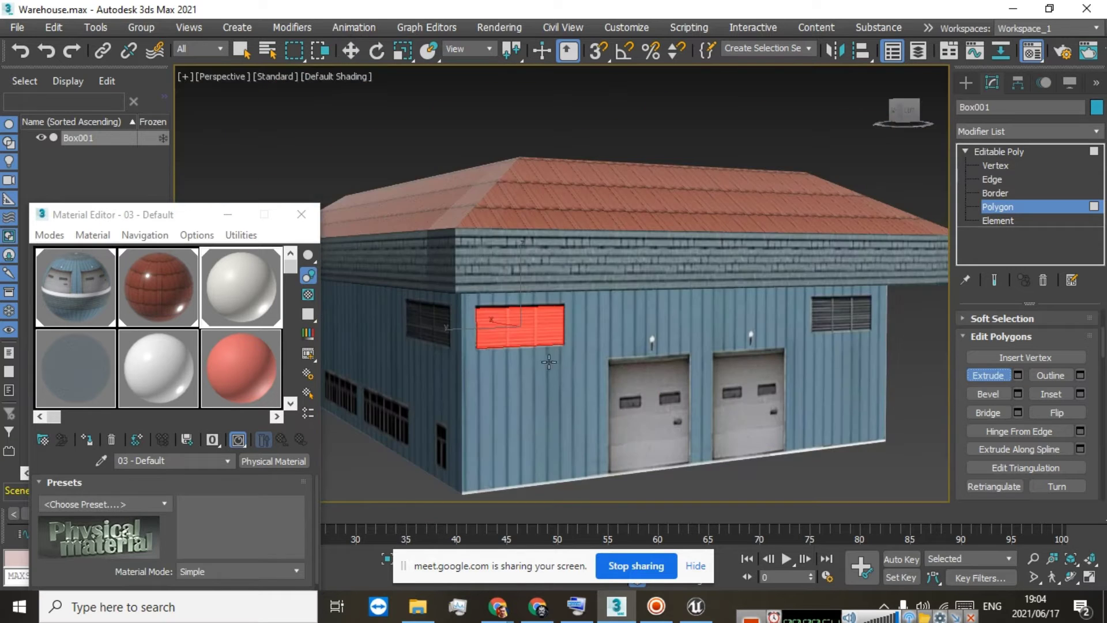
scroll(545, 352, "up", 4)
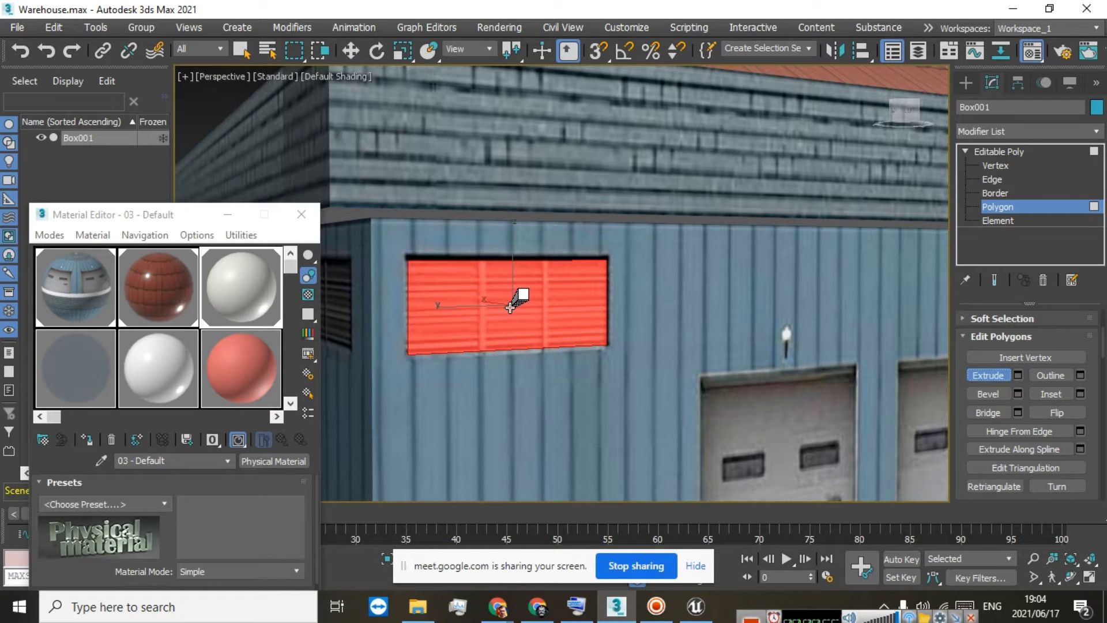
left_click_drag(509, 308, 510, 316)
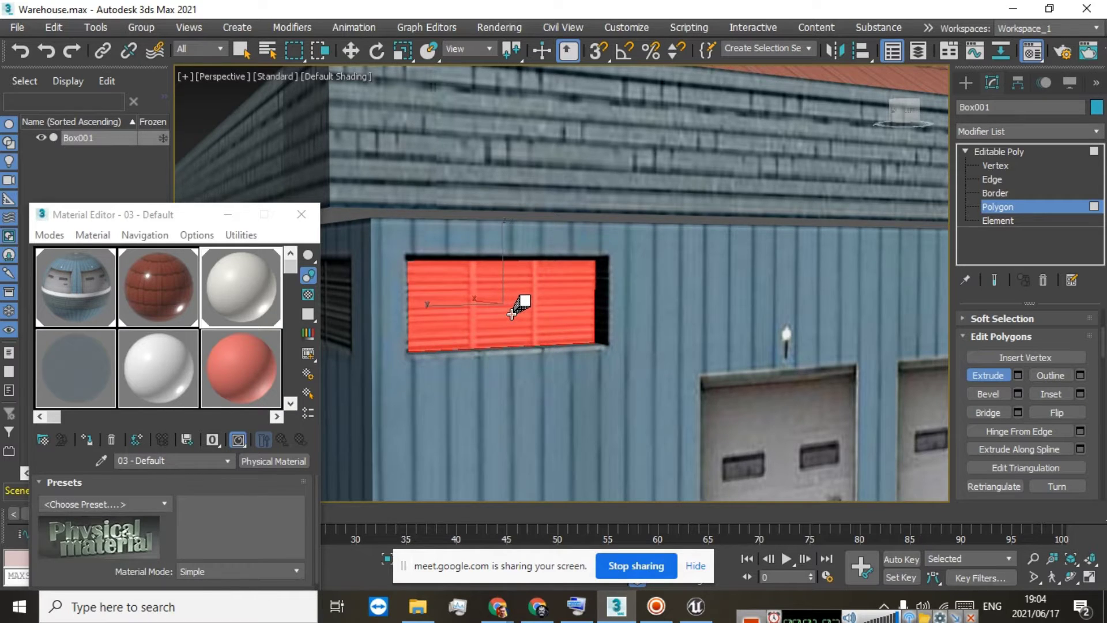
scroll(514, 309, "down", 2)
scroll(515, 309, "up", 4)
scroll(536, 309, "down", 5)
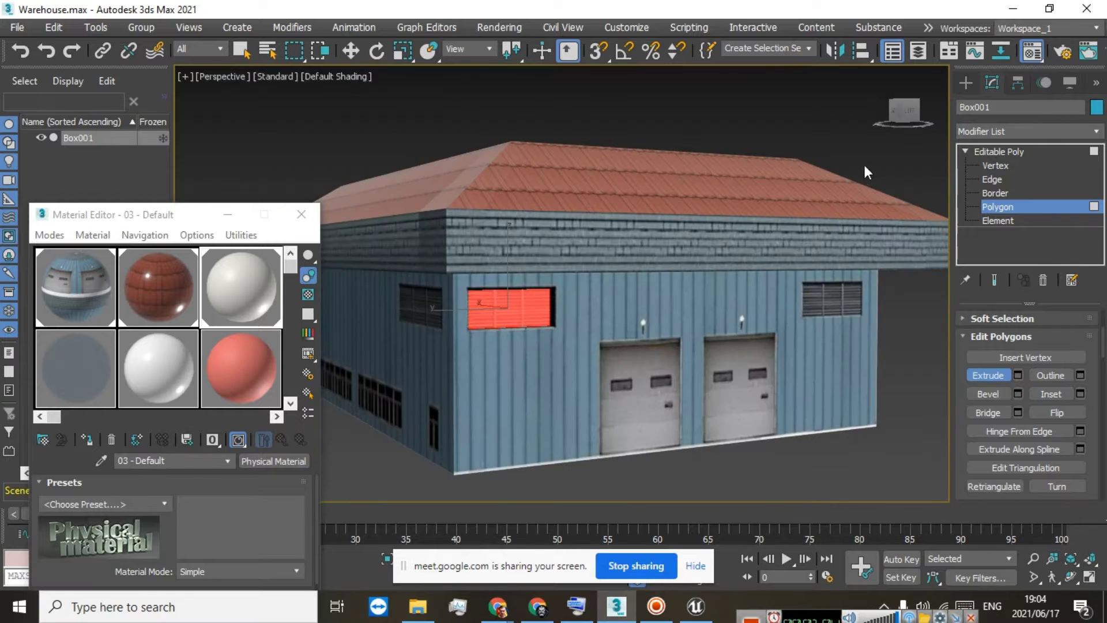
Check the recessed vent up close, then extrude the other vent on the garage-door wall slightly inward
left_click(833, 292)
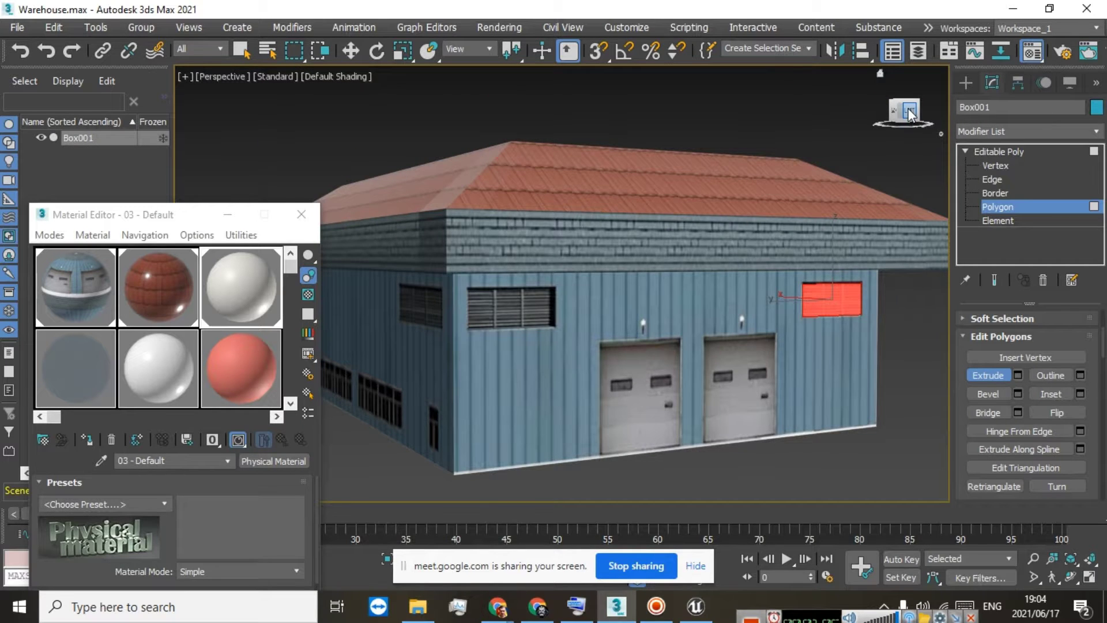
left_click_drag(910, 112, 869, 108)
scroll(652, 317, "up", 4)
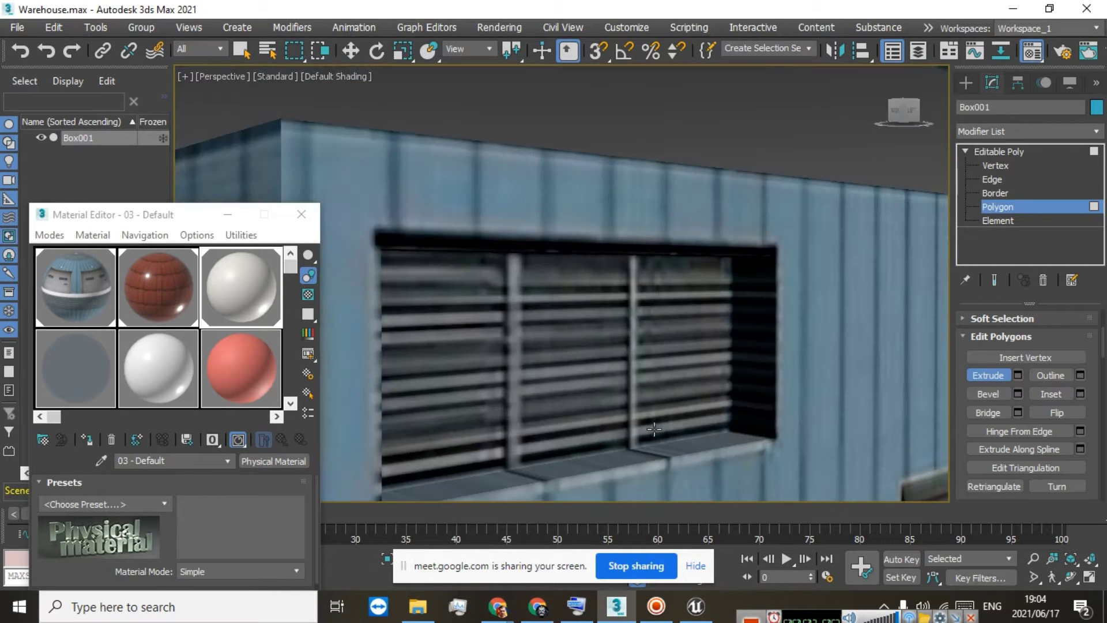
scroll(666, 444, "down", 4)
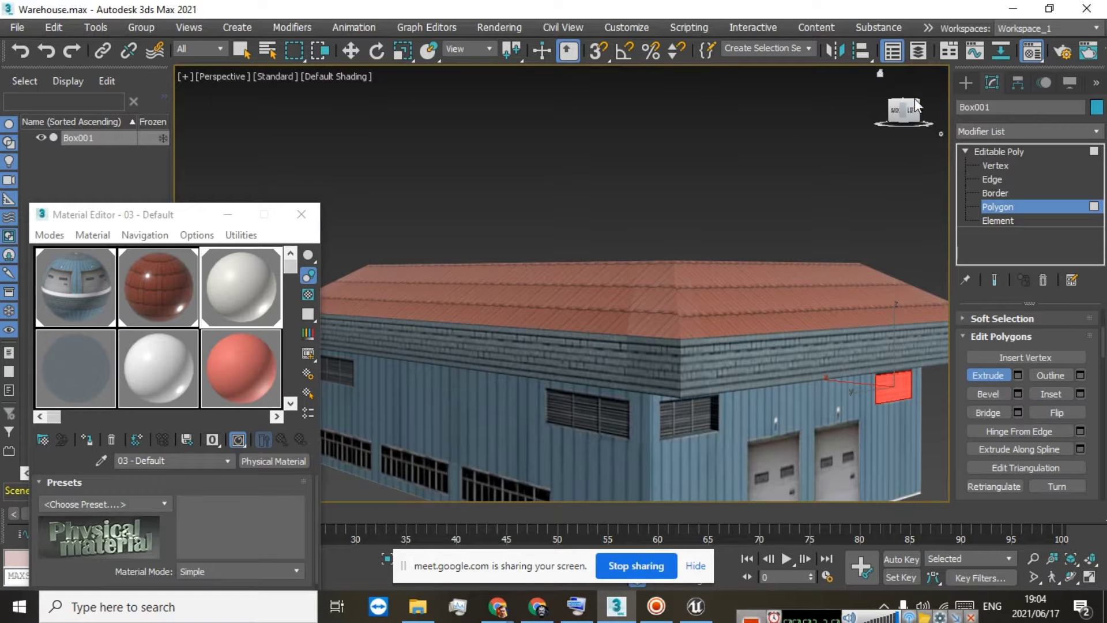
left_click_drag(906, 114, 864, 105)
scroll(553, 317, "up", 2)
left_click(505, 402)
scroll(510, 398, "up", 3)
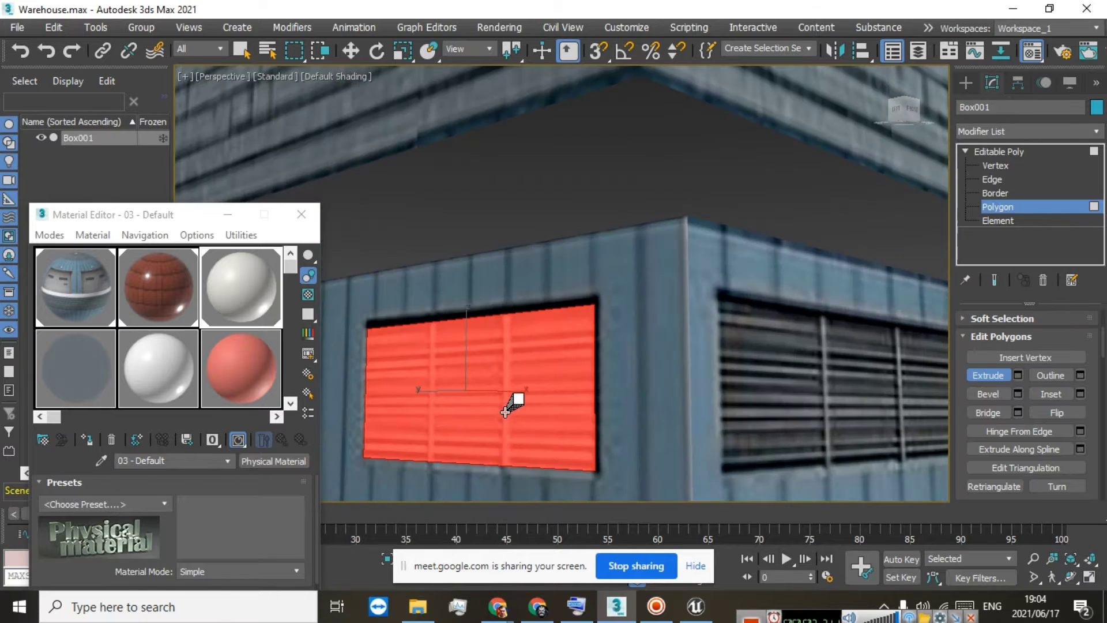
mouse_move(511, 403)
left_mouse_down()
mouse_move(509, 423)
mouse_move(512, 408)
left_mouse_up()
Try to extrude the polygon containing the louvred vent on the adjoining long window wall inward
left_click(813, 396)
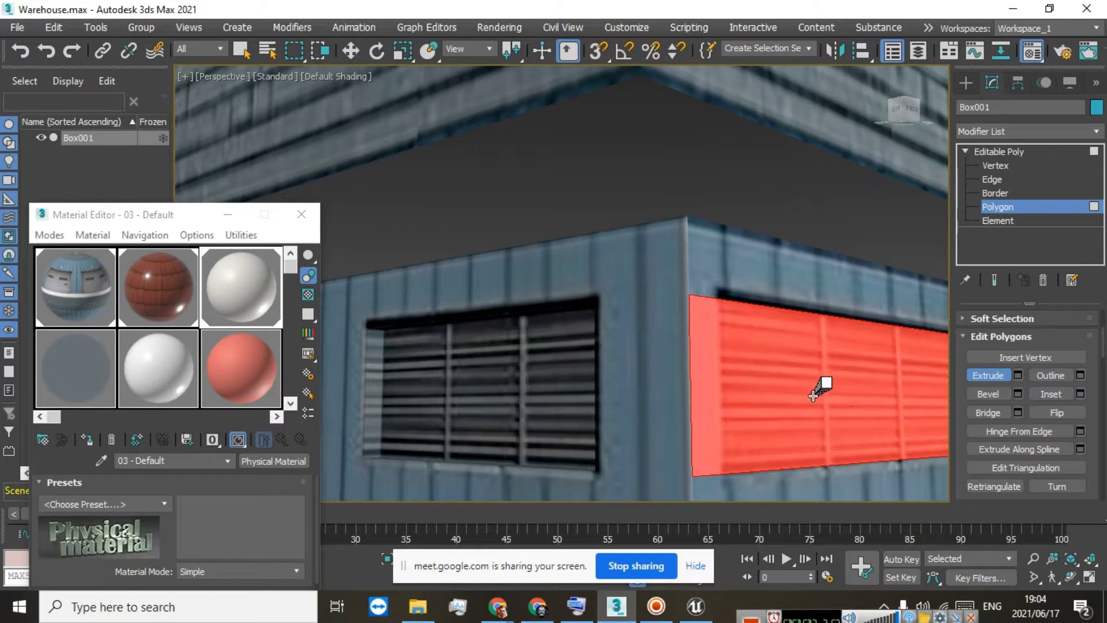
mouse_move(850, 400)
left_mouse_down()
mouse_move(817, 406)
mouse_move(834, 396)
left_mouse_up()
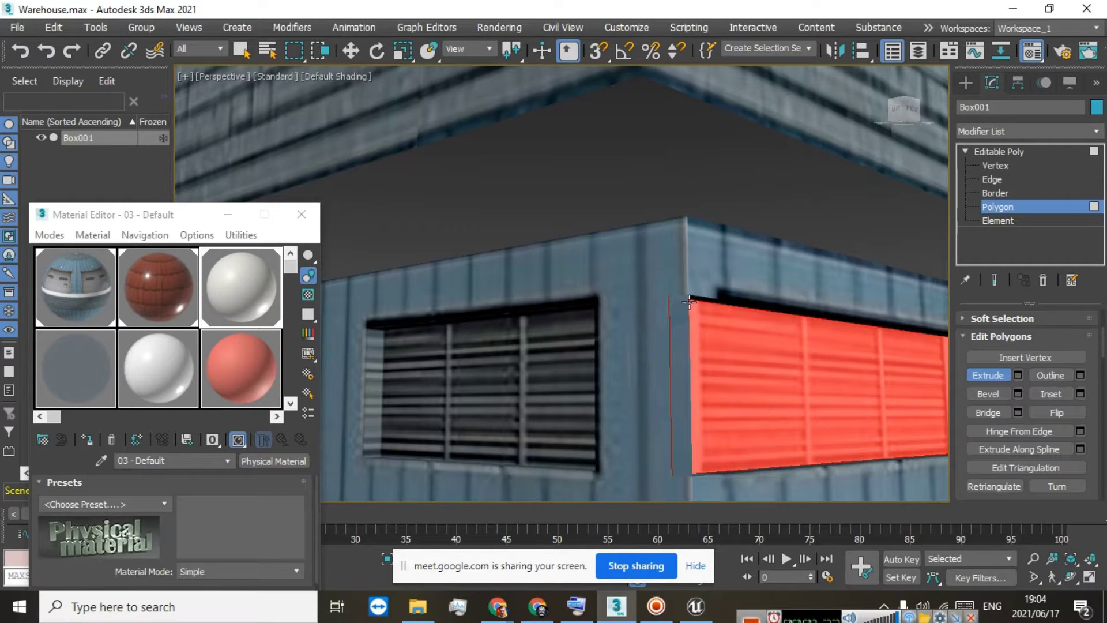
scroll(771, 292, "down", 3)
scroll(798, 320, "up", 2)
scroll(827, 346, "down", 3)
scroll(859, 349, "up", 4)
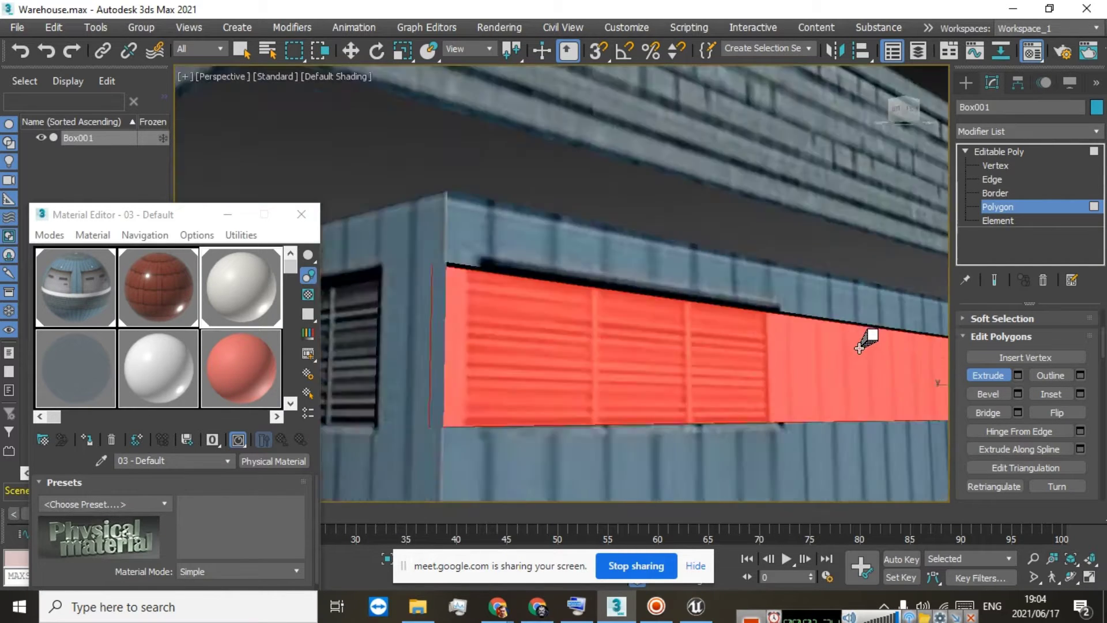
scroll(858, 346, "up", 2)
scroll(767, 365, "down", 4)
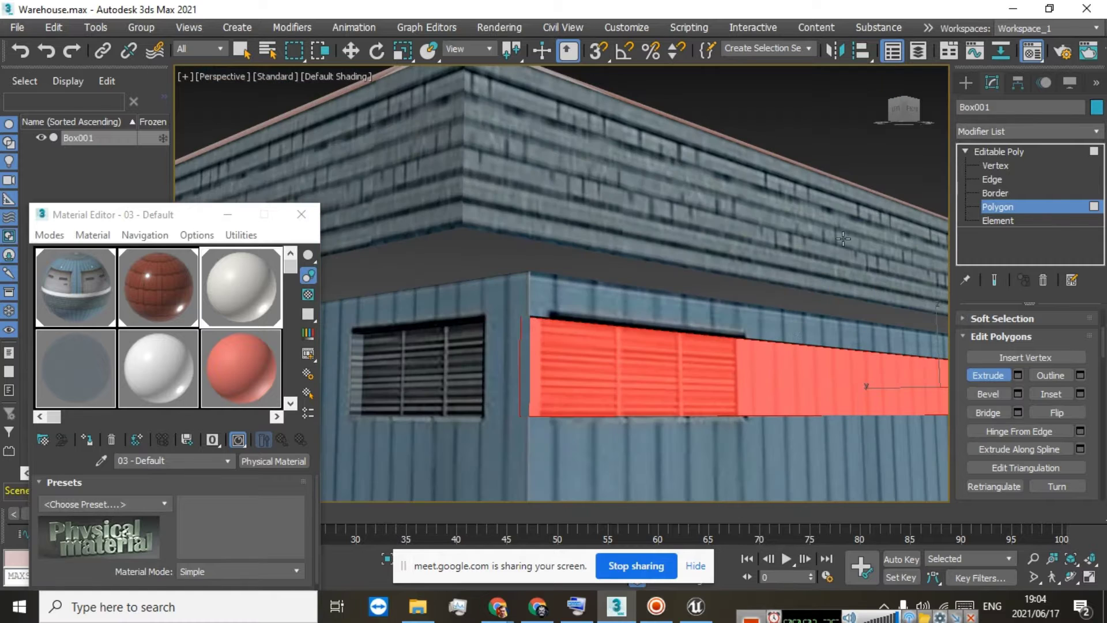
View the long window wall from the front, leave Extrude and undo the extrusion of its vent strip
left_click(909, 111)
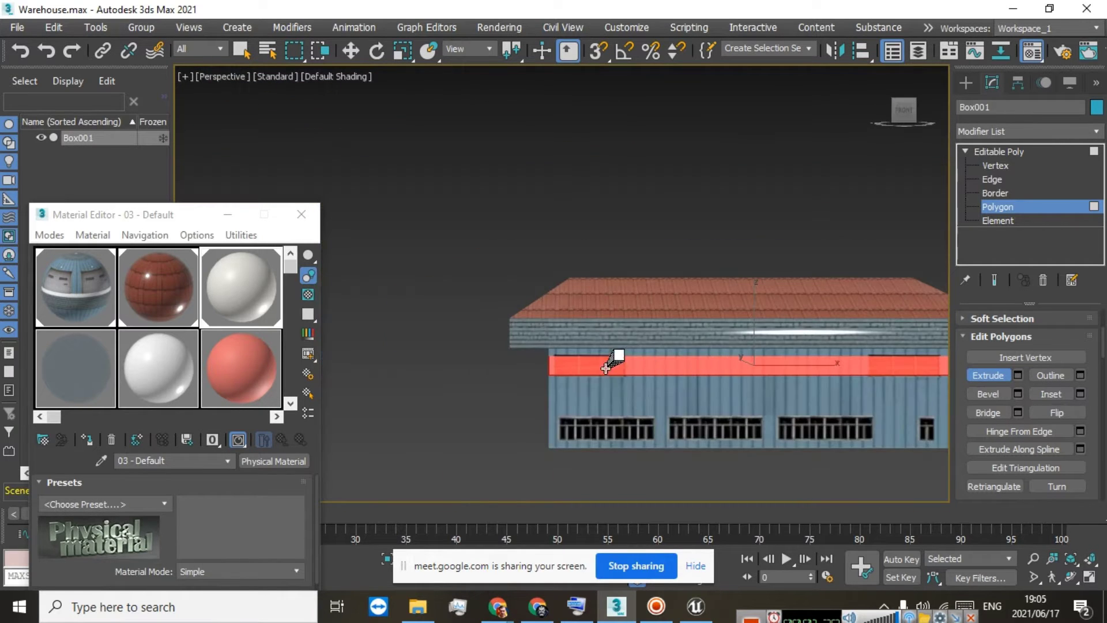
scroll(651, 367, "up", 5)
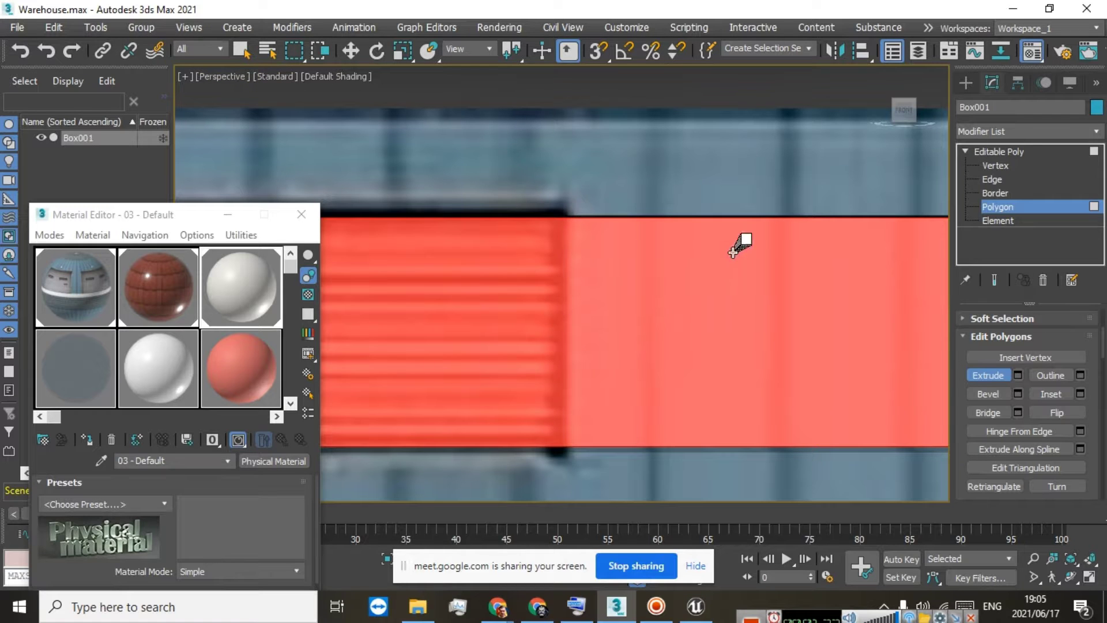
left_click(987, 376)
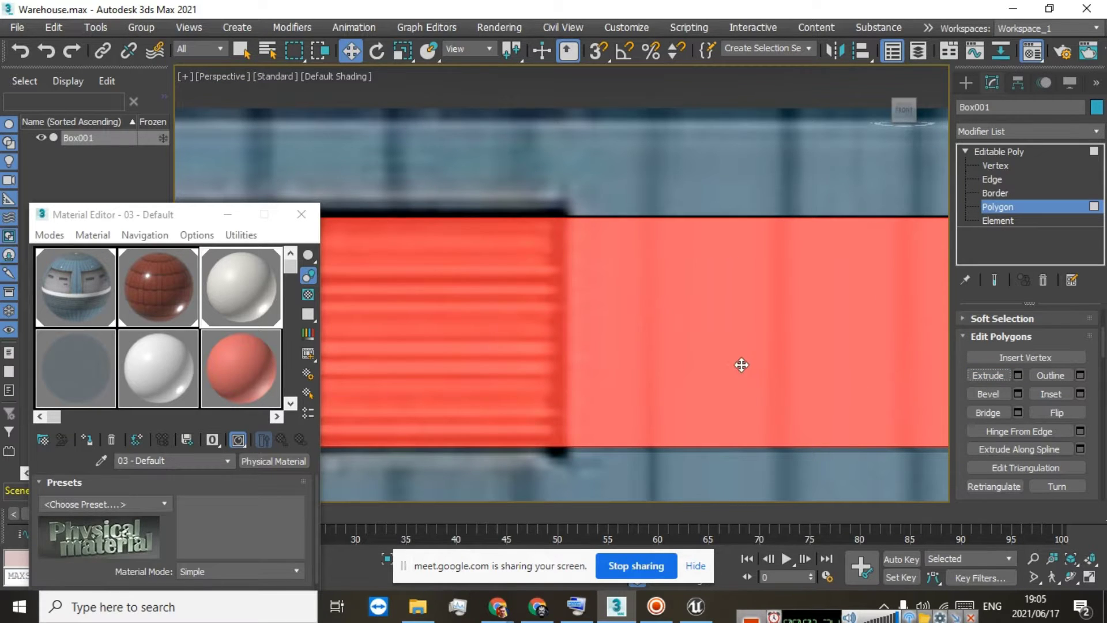
scroll(741, 365, "down", 5)
left_click(16, 59)
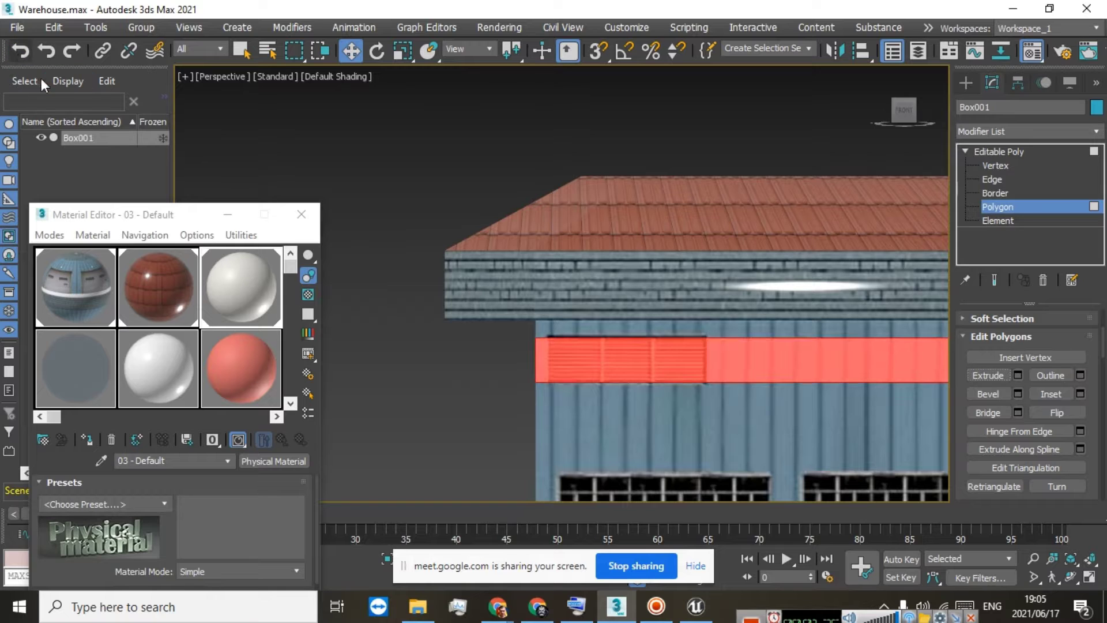
Examine where the selected strip polygon on the long window wall extends beyond the louvred vent
scroll(772, 412, "down", 5)
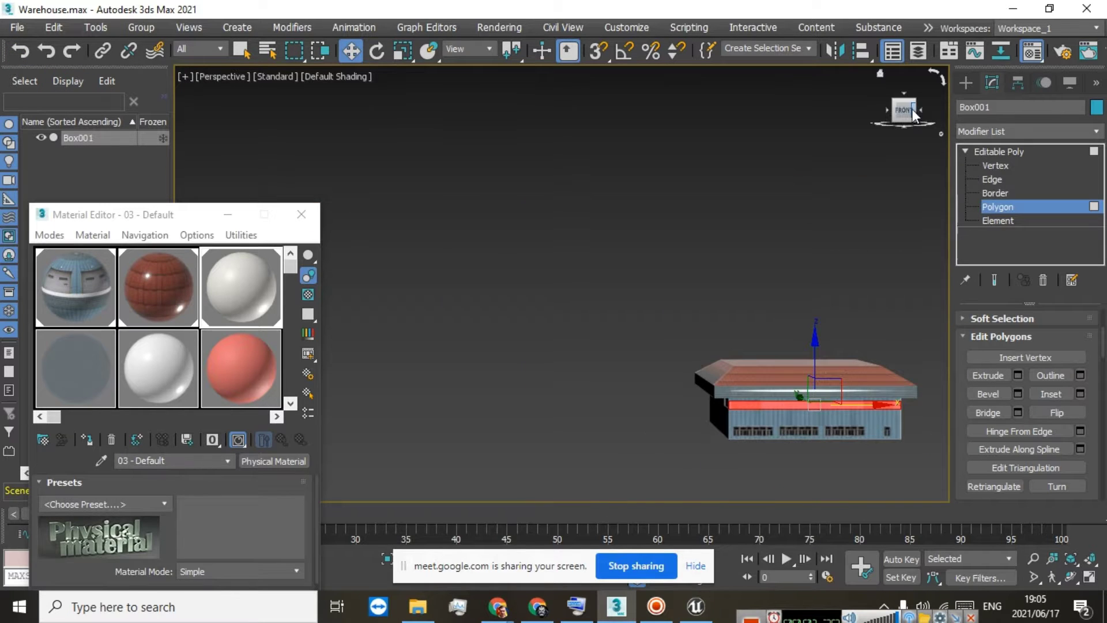
left_click_drag(896, 113, 906, 117)
scroll(887, 434, "up", 5)
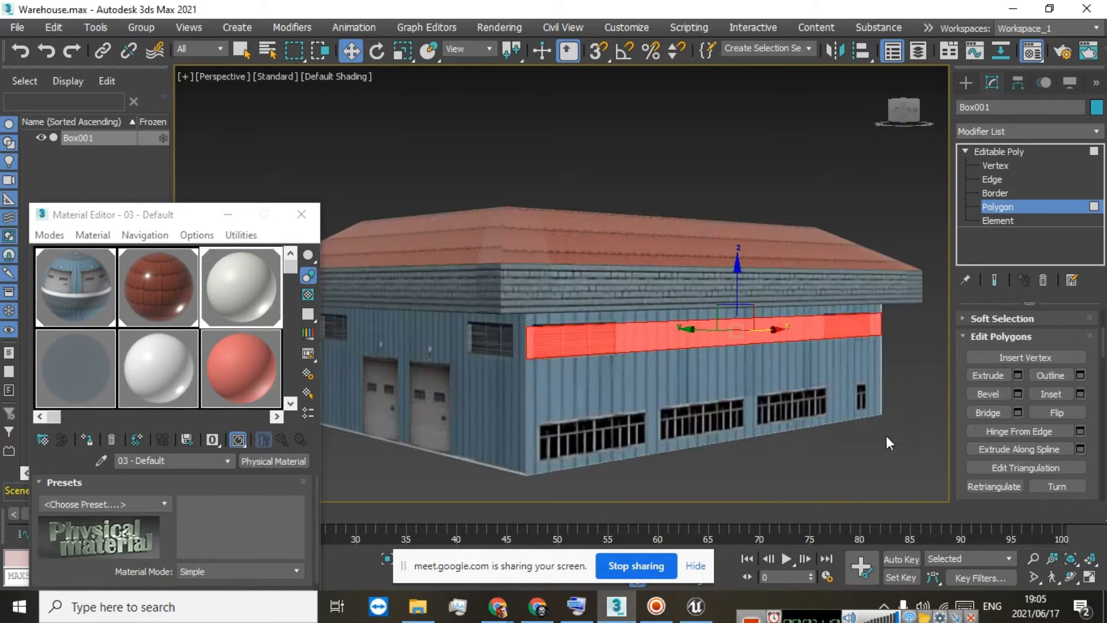
scroll(664, 347, "up", 4)
scroll(484, 282, "up", 3)
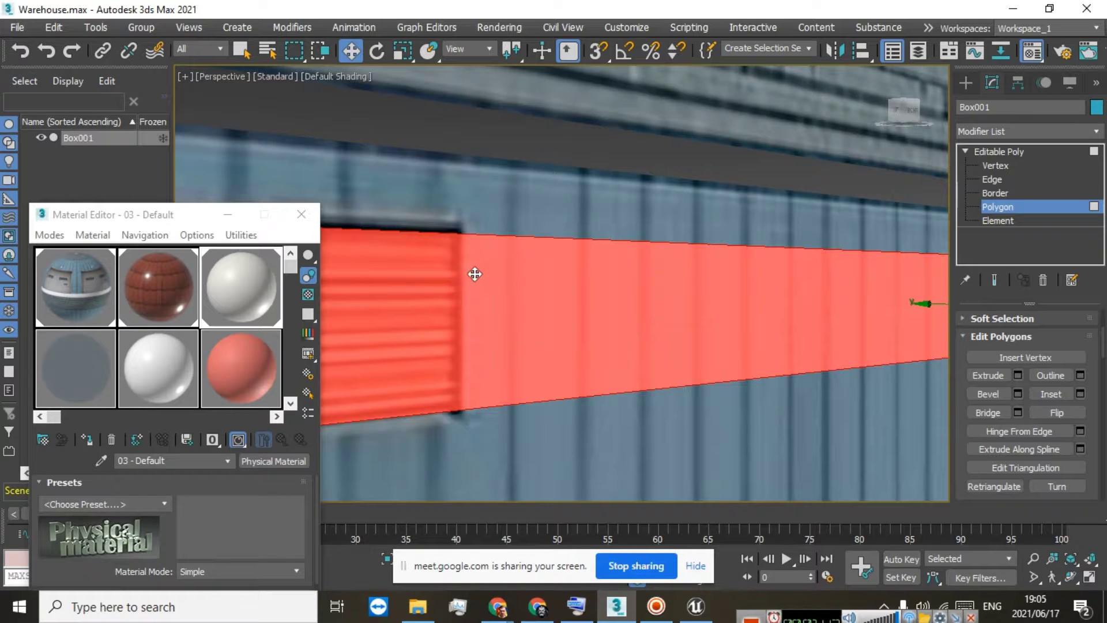
scroll(494, 296, "down", 2)
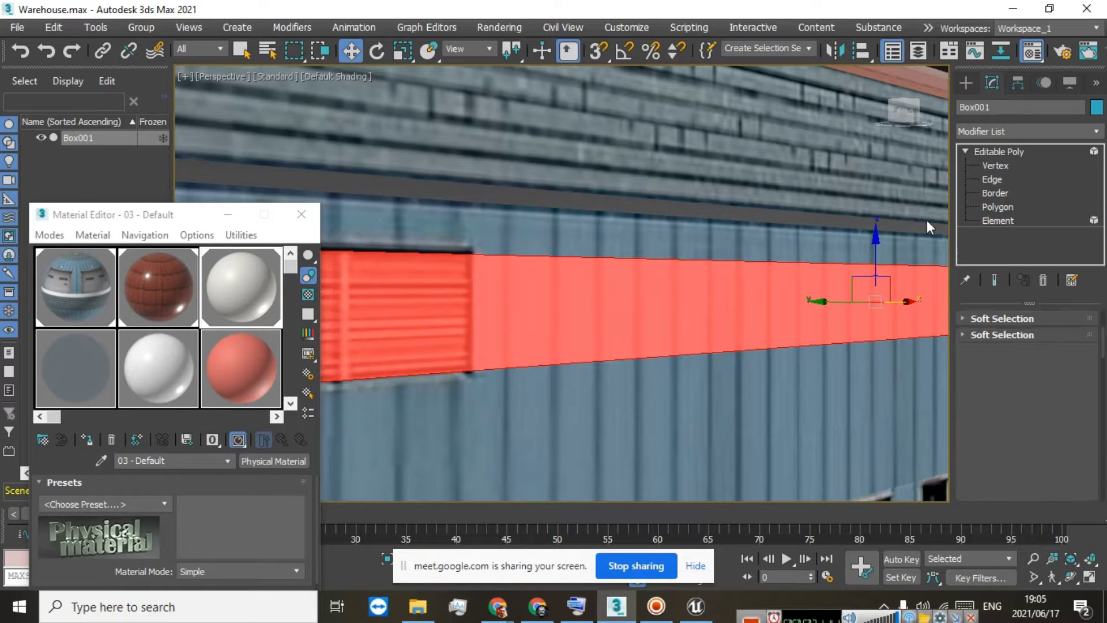
Switch to element selection and examine the edges around the vents on the front and back long walls
left_click(996, 221)
scroll(469, 287, "down", 6)
scroll(416, 304, "up", 6)
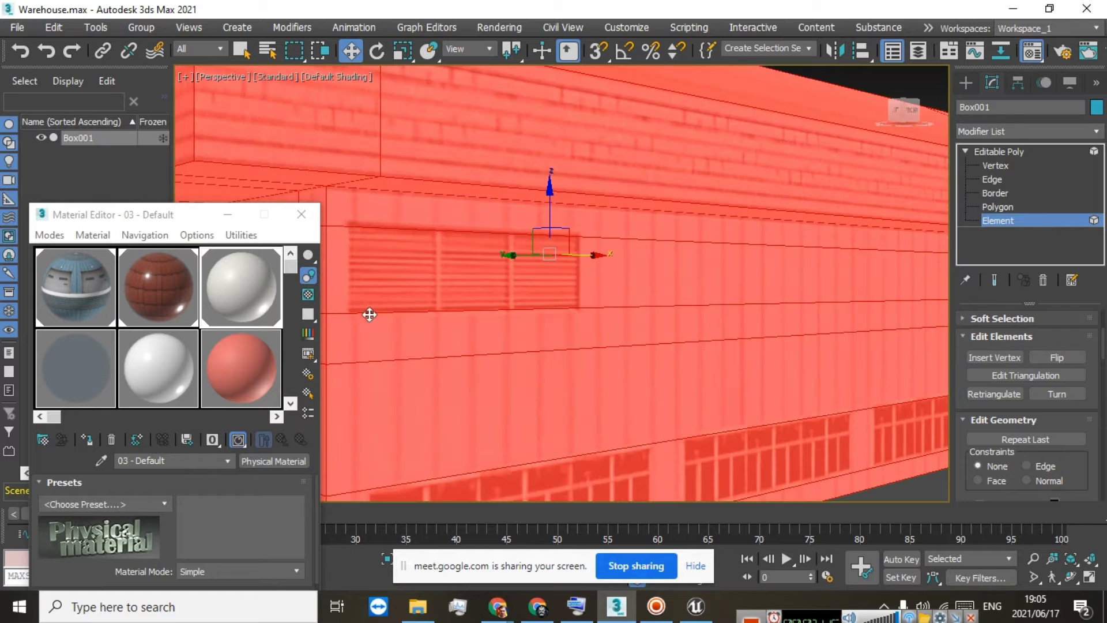
scroll(370, 295, "down", 6)
left_click_drag(914, 113, 1026, 117)
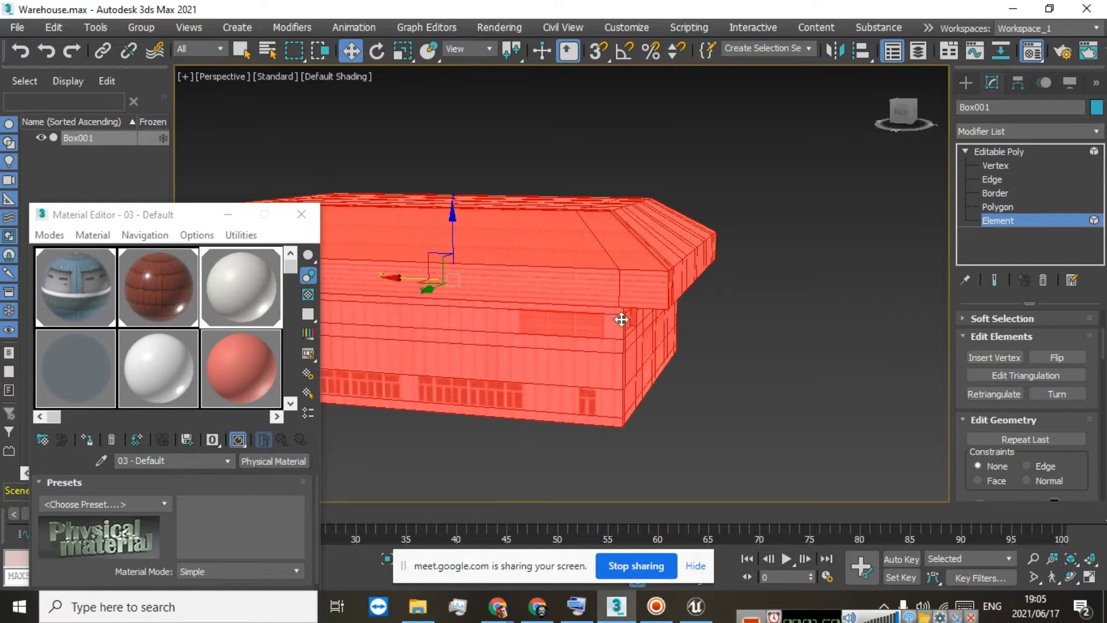
scroll(589, 317, "up", 6)
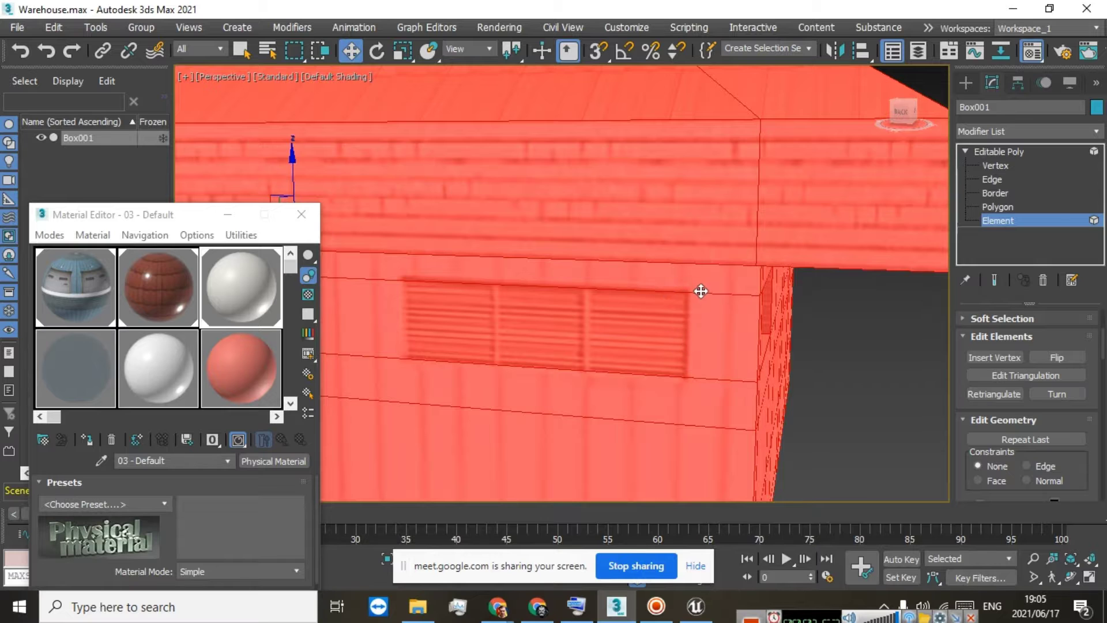
Add a Slice modifier to the warehouse model above its Editable Poly
scroll(700, 291, "down", 6)
left_click_drag(901, 111, 1062, 115)
left_click(1089, 134)
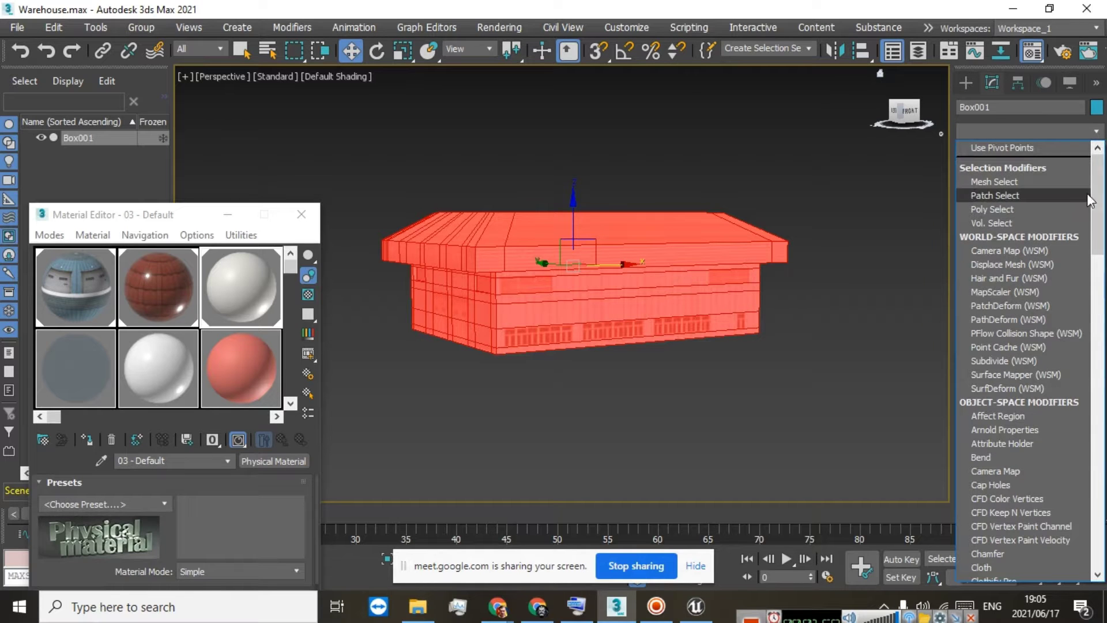
left_click_drag(1097, 201, 1101, 515)
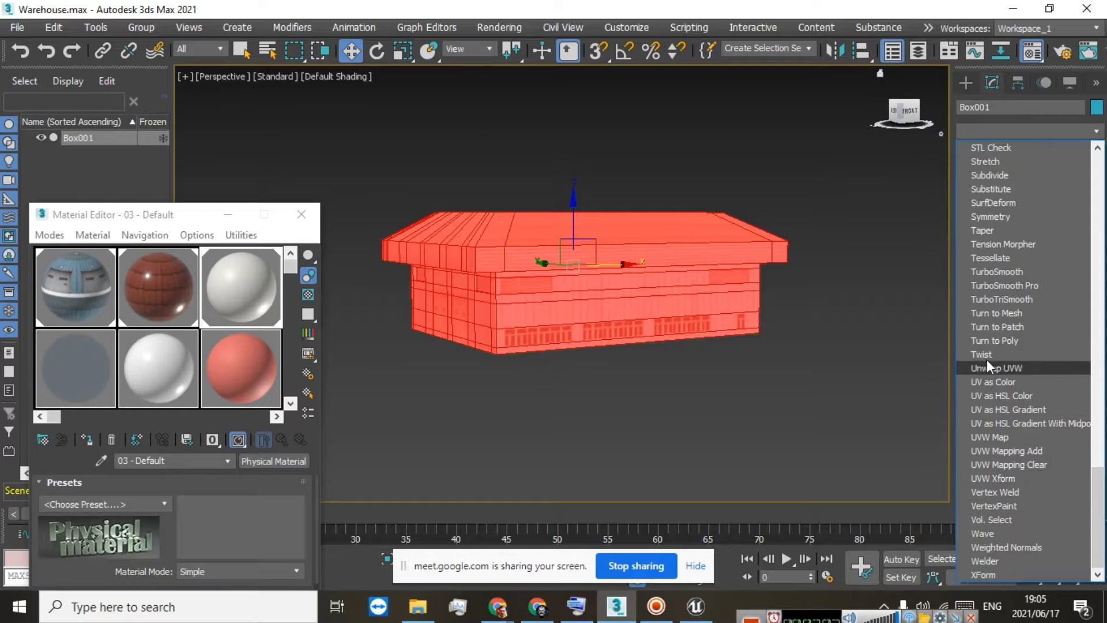
scroll(986, 326, "up", 3)
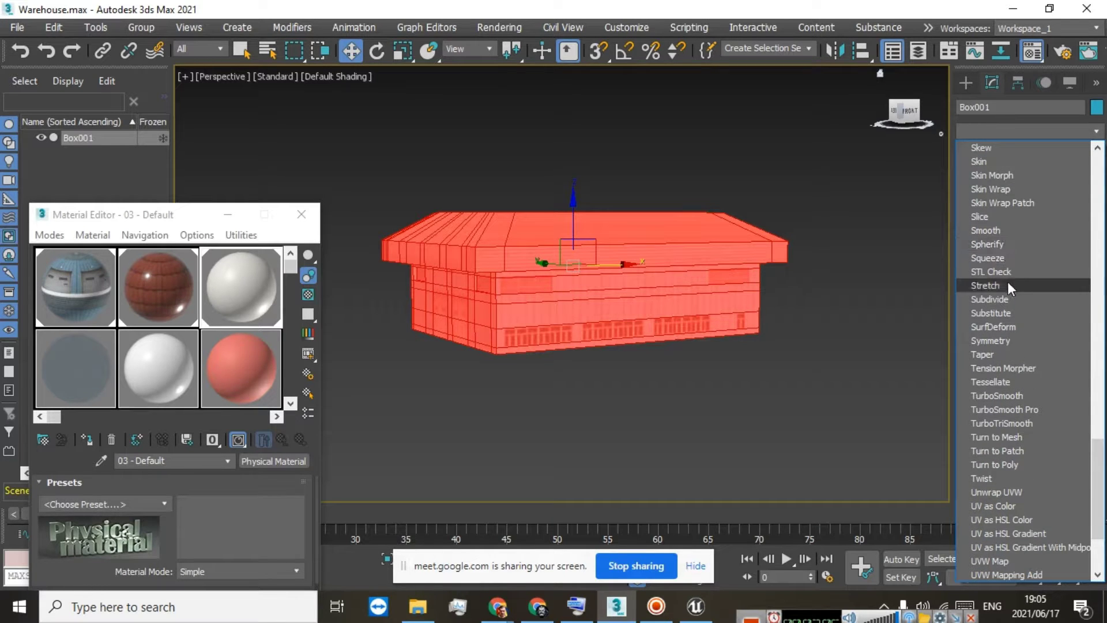
scroll(1007, 281, "up", 2)
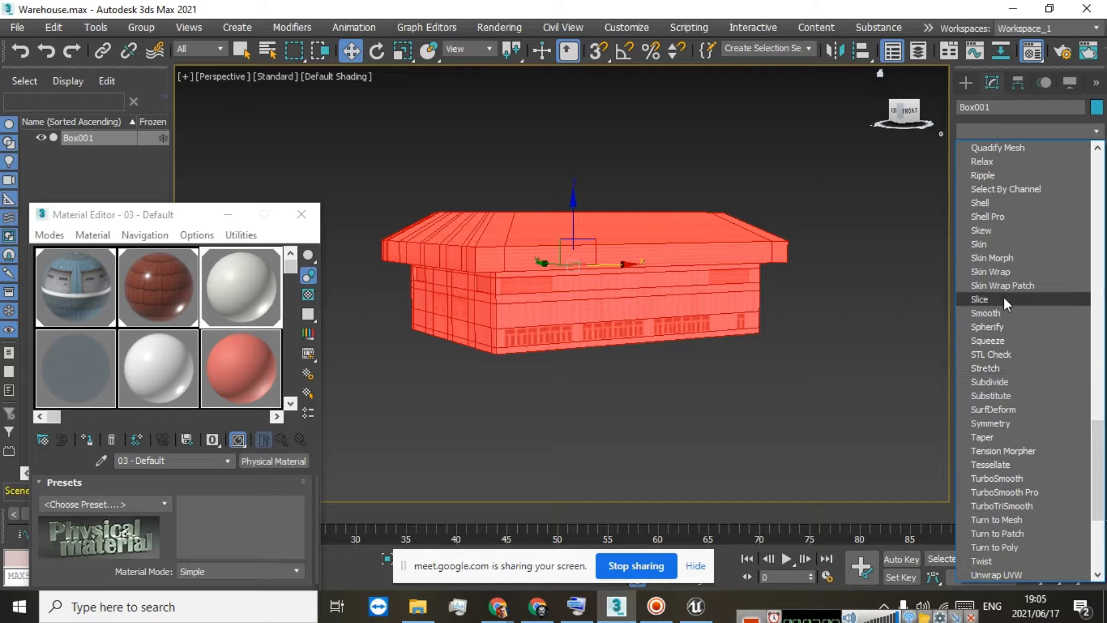
left_click(1003, 298)
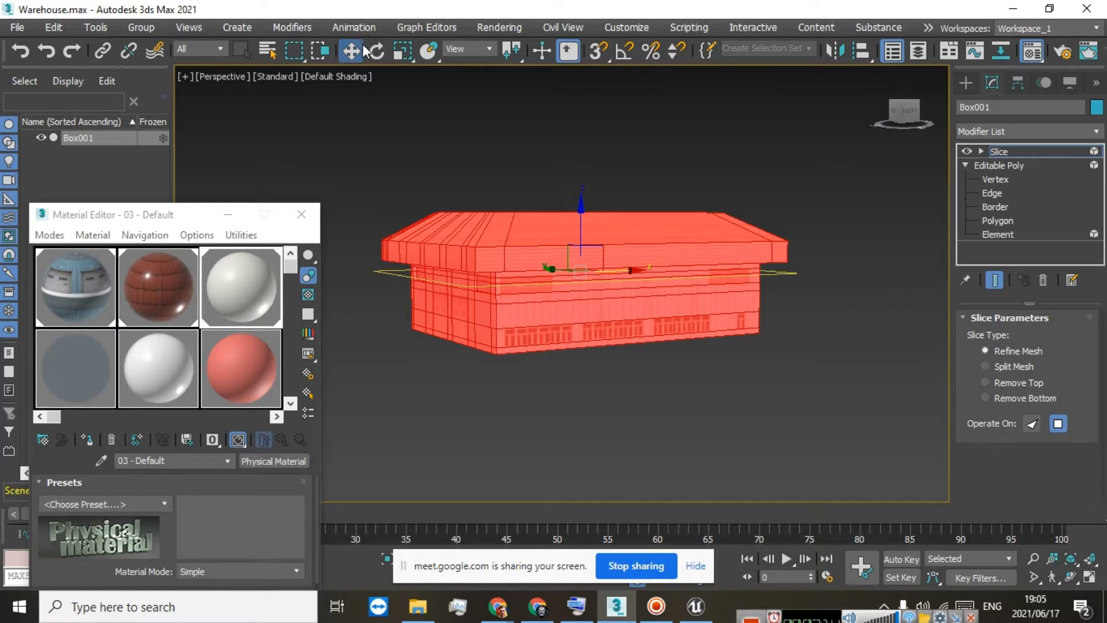
Try to rotate the slice plane upright freehand, and undo the rotation
left_click(376, 51)
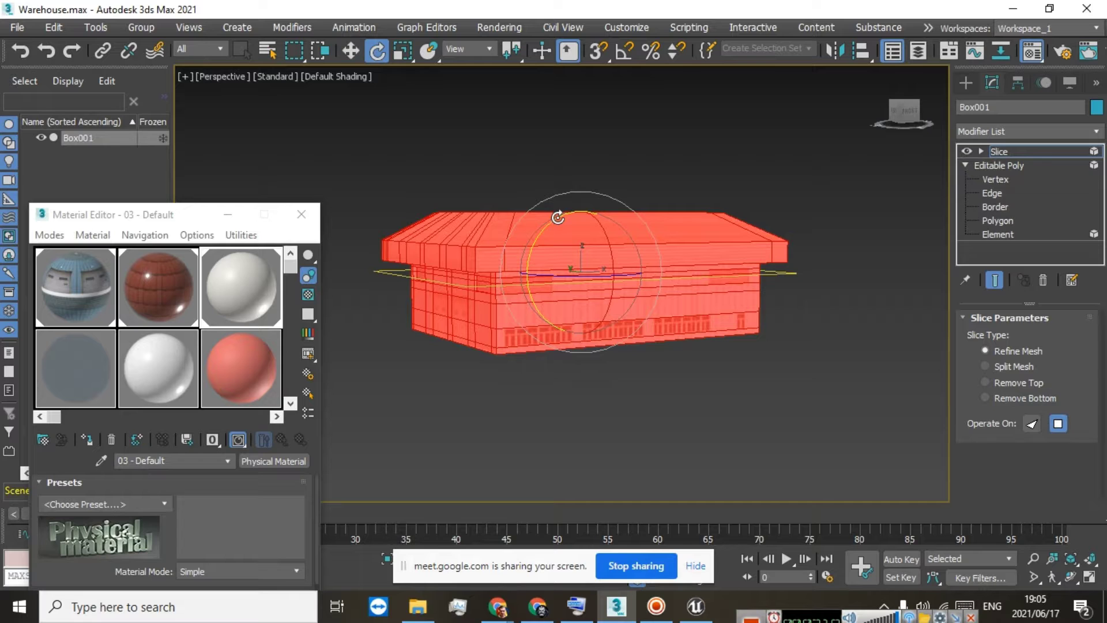
left_click_drag(557, 218, 487, 361)
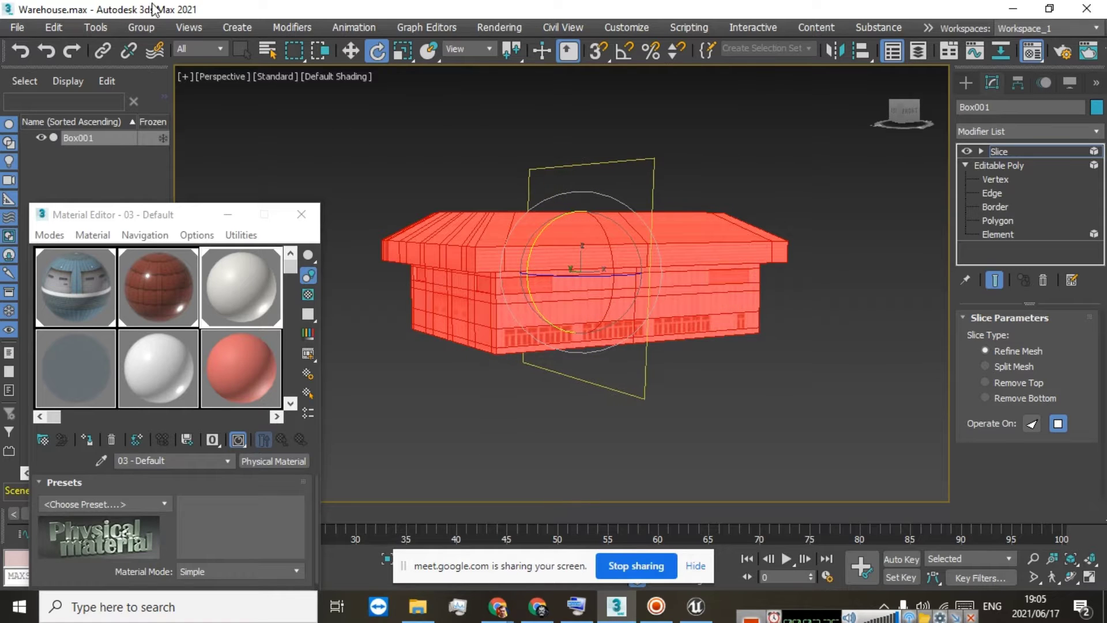
left_click(26, 51)
scroll(617, 497, "down", 3)
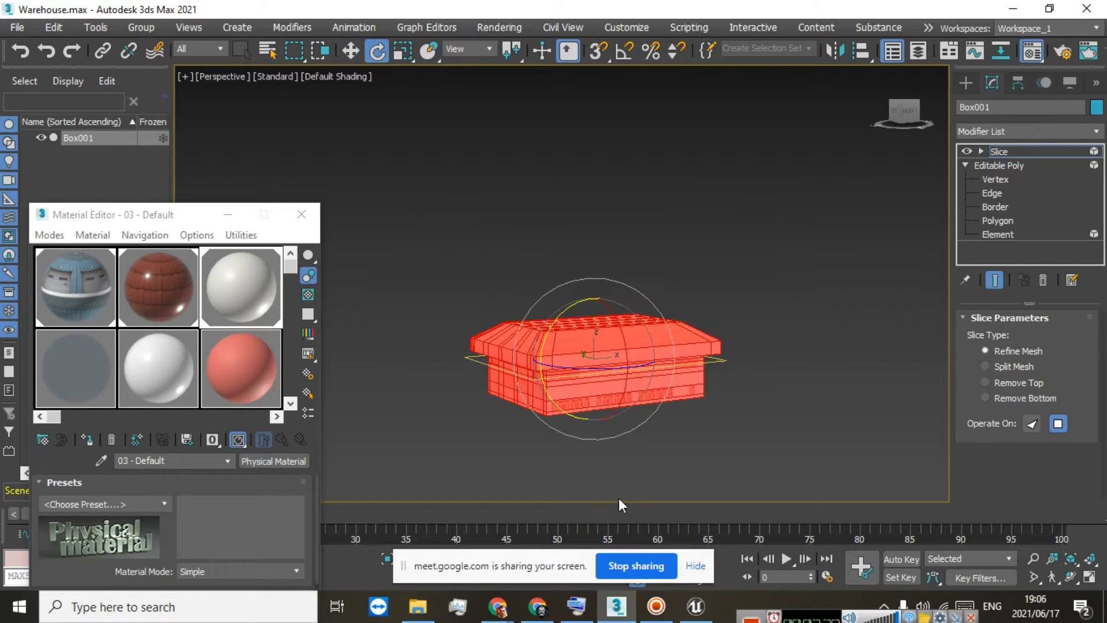
scroll(629, 502, "up", 6)
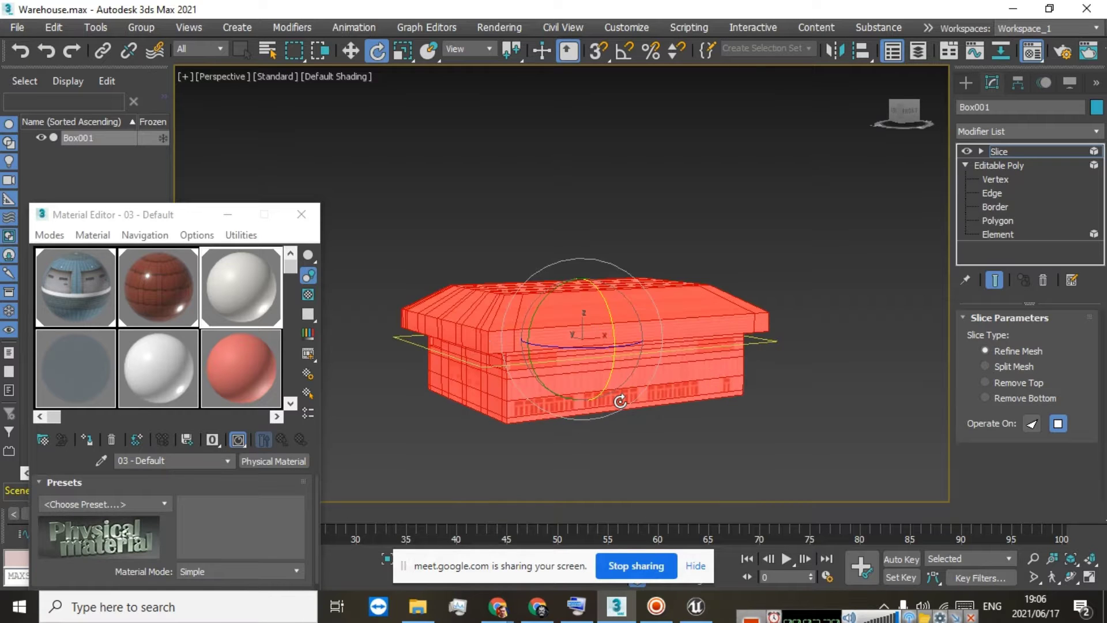
scroll(594, 500, "down", 5)
scroll(591, 496, "up", 3)
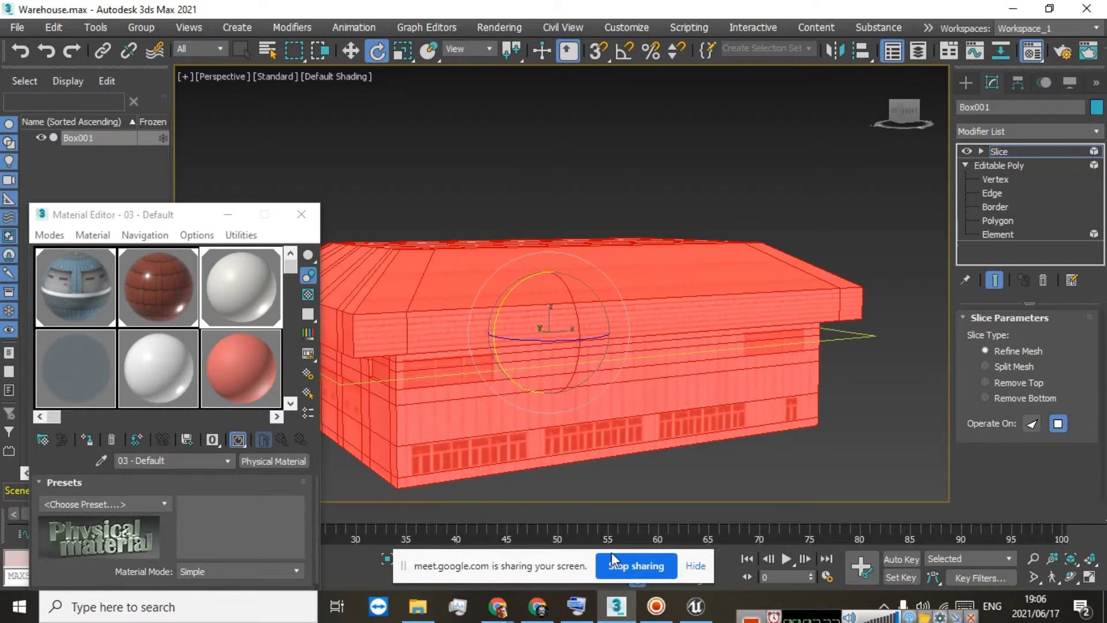
Reduce the 3ds Max window to expose the transform coordinate values and minimise the Material Editor
left_click(1043, 28)
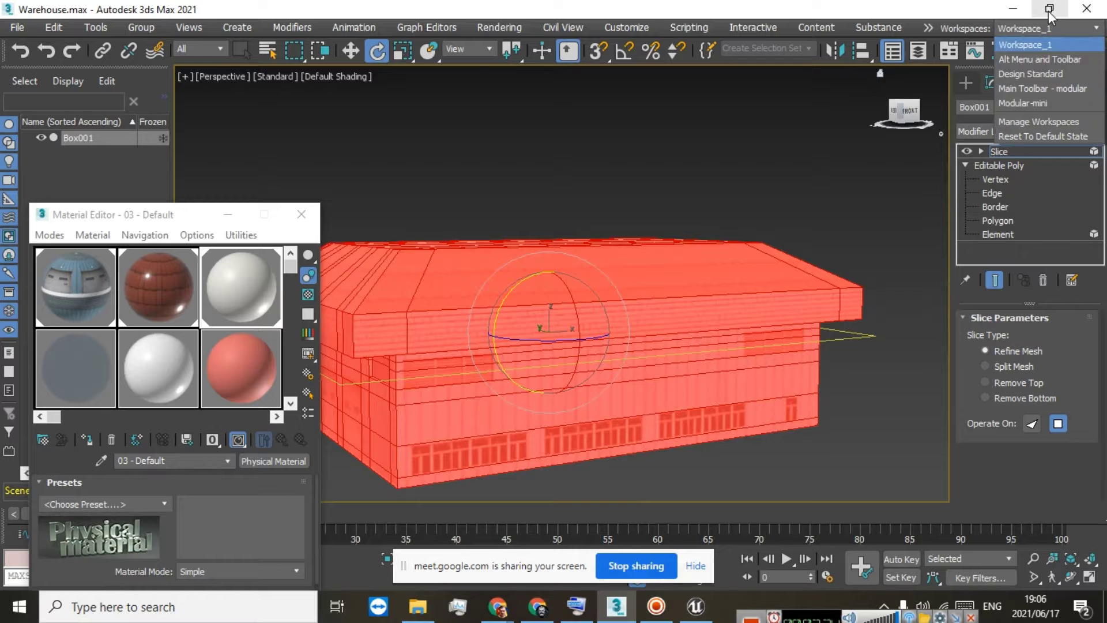
left_click(1048, 24)
left_click(1049, 9)
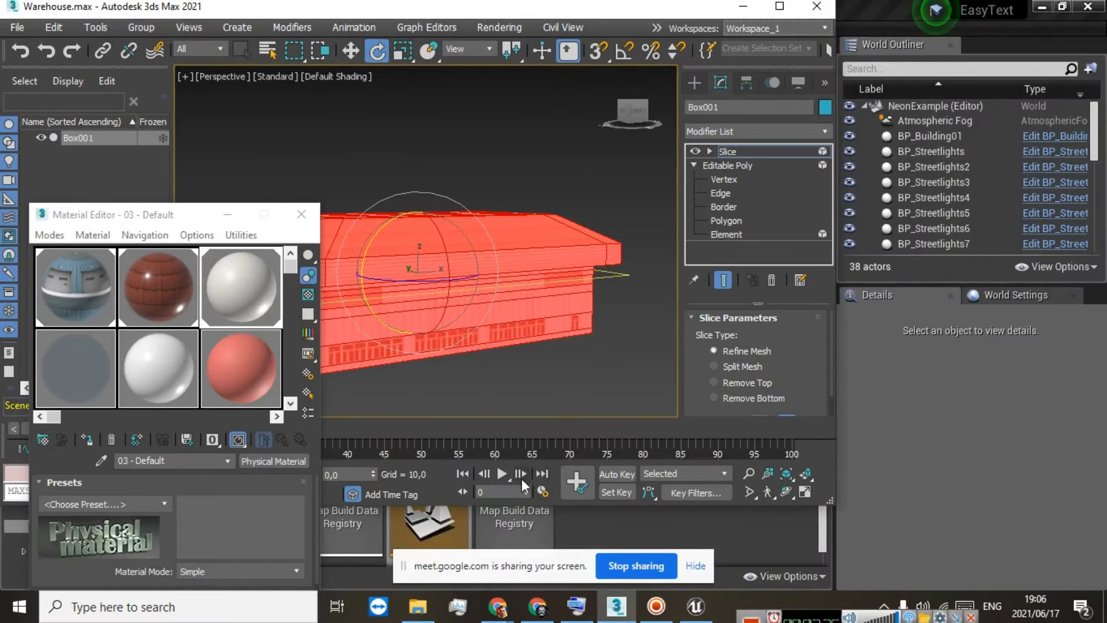
left_click(227, 214)
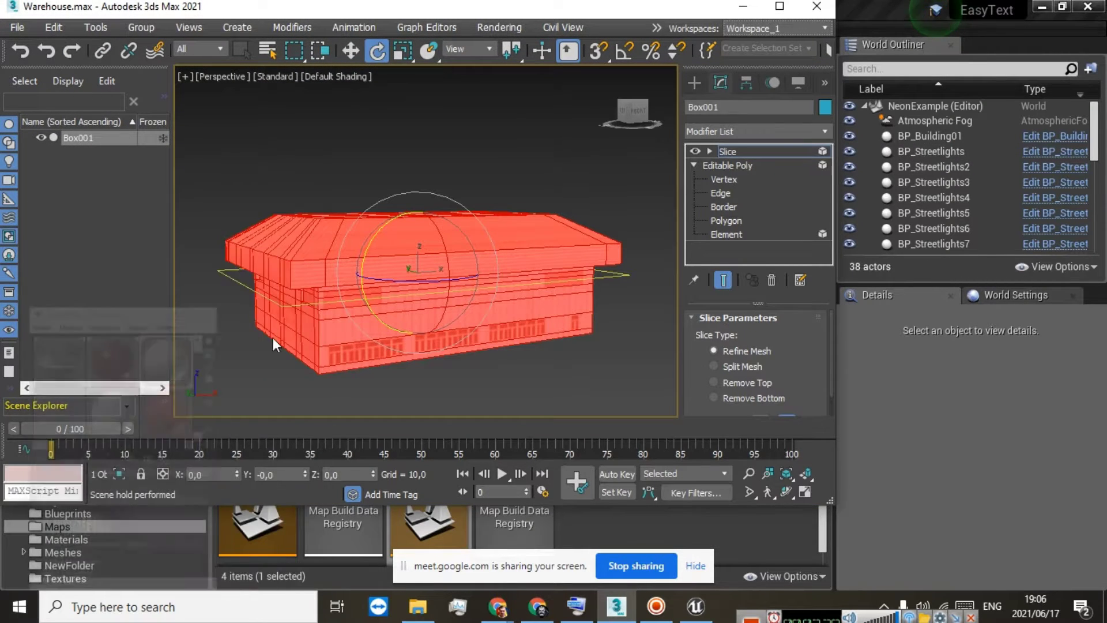
Try a 90-degree Z rotation on the slice plane, and rotate it 90 degrees about X
left_click(345, 474)
type("90")
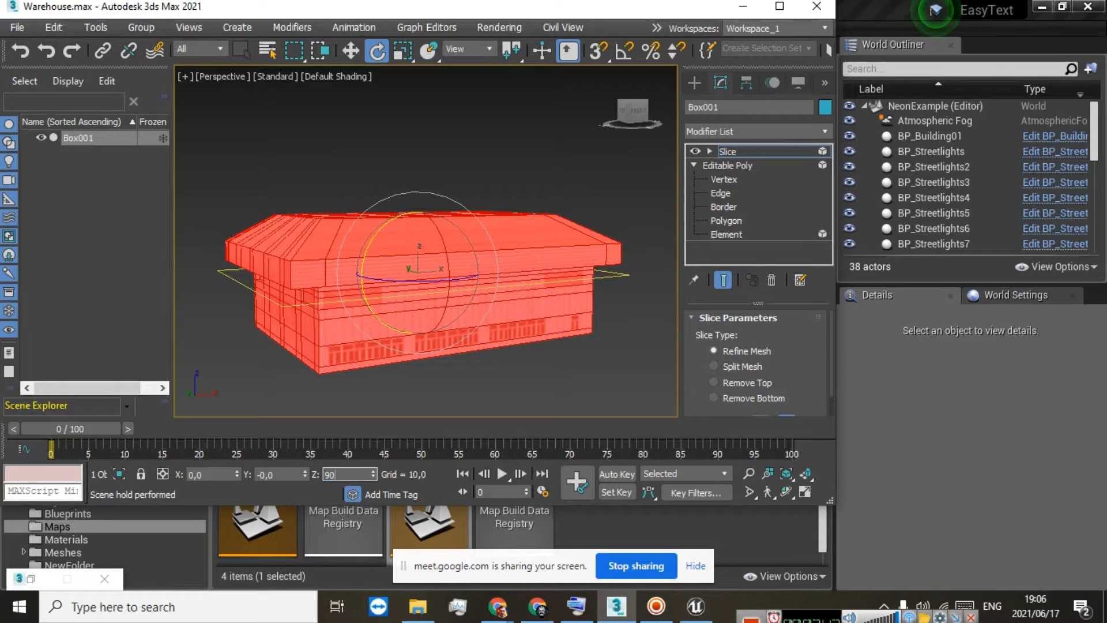
key("Return")
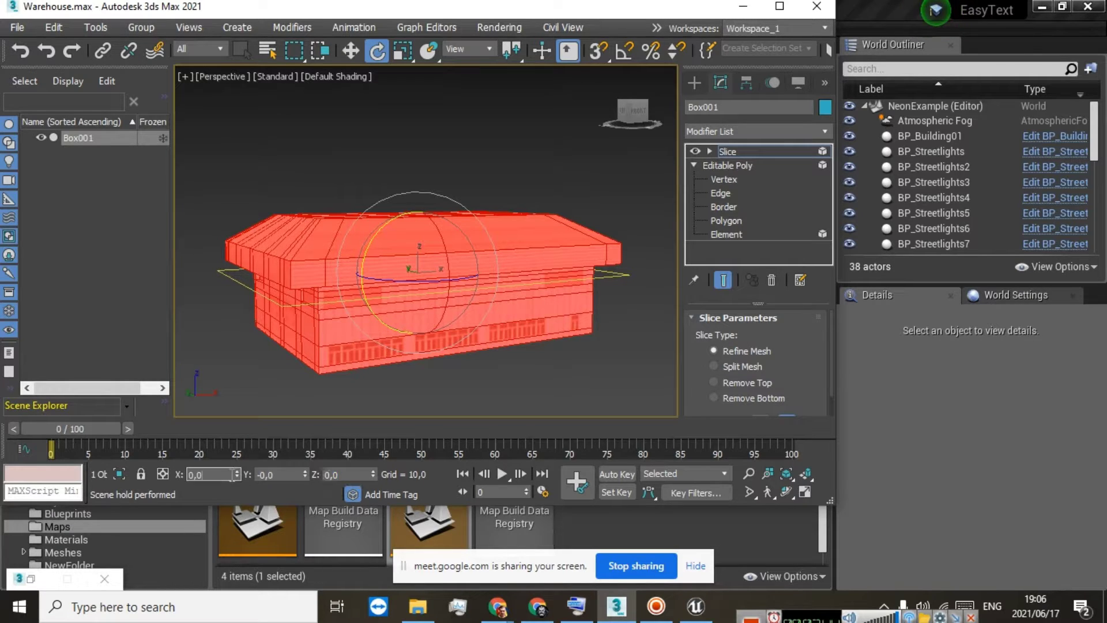
left_click(235, 474)
type("90")
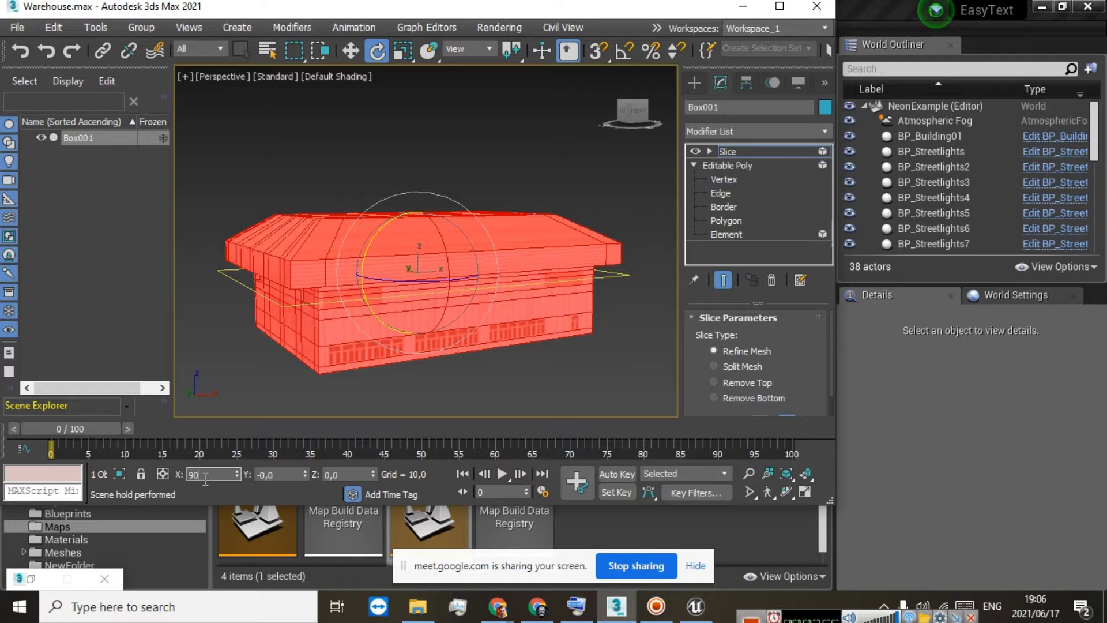
key("Return")
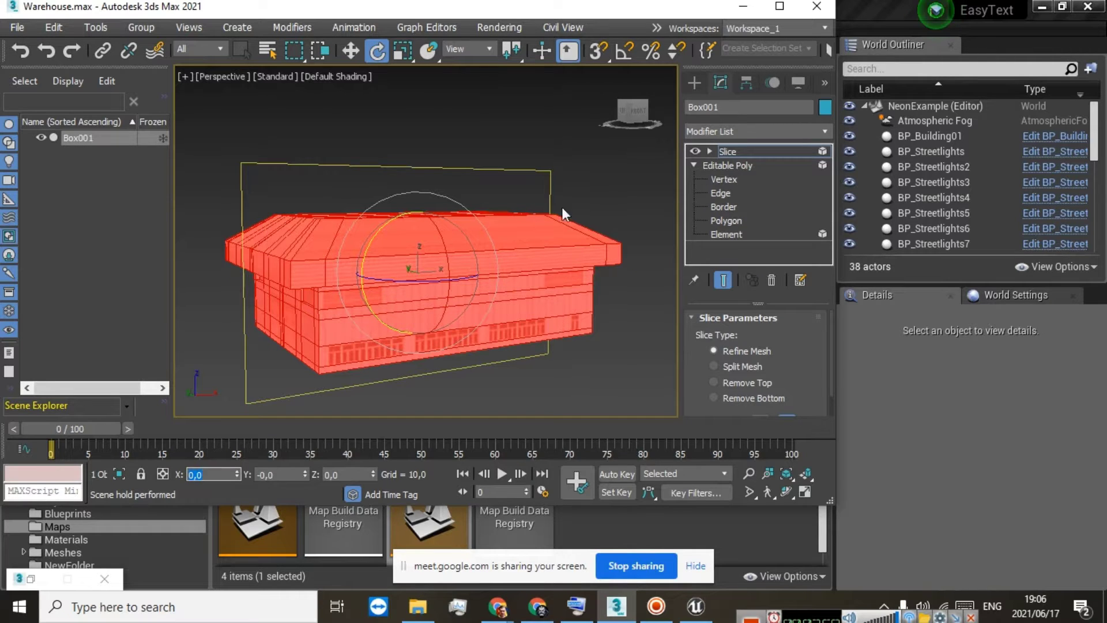
Rotate the upright slice plane 90 degrees about Z and maximise the 3ds Max window
left_click(348, 474)
type("90")
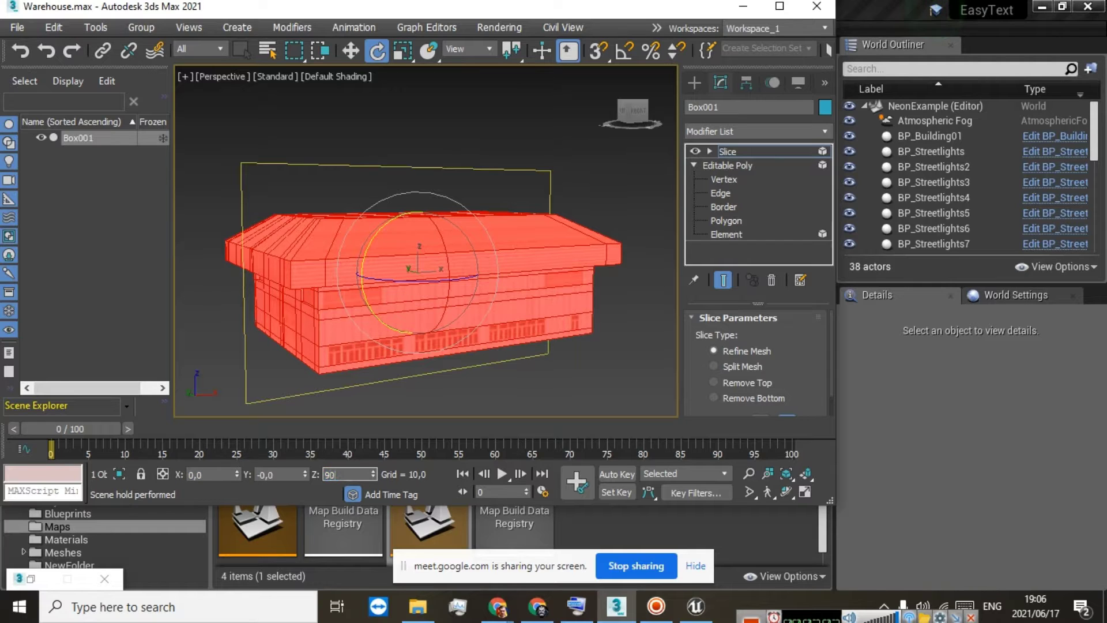
key("Return")
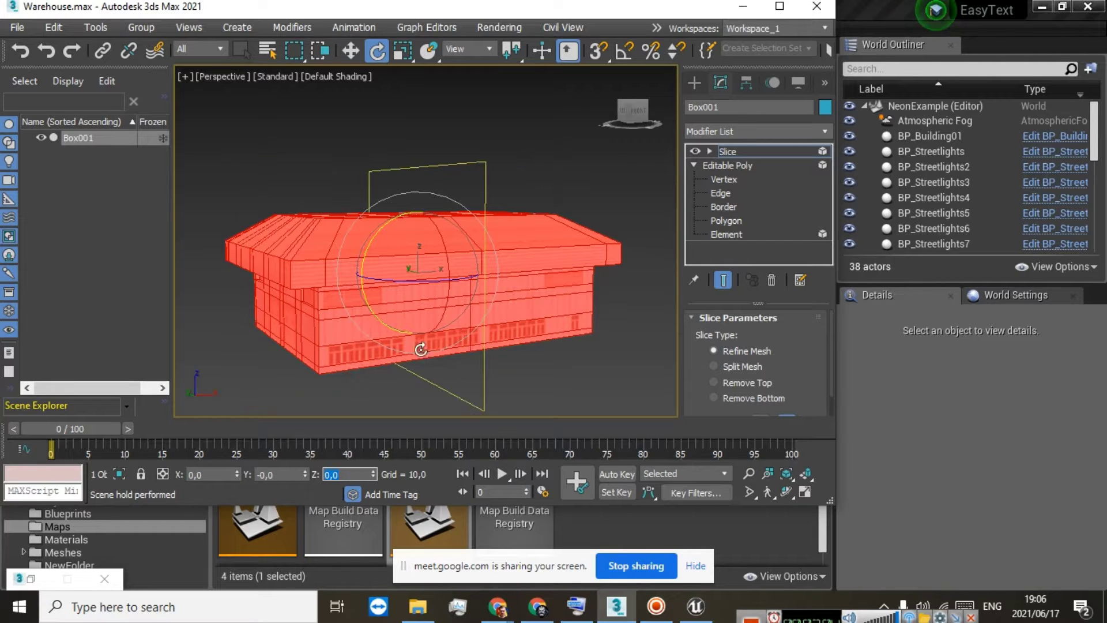
left_click(778, 7)
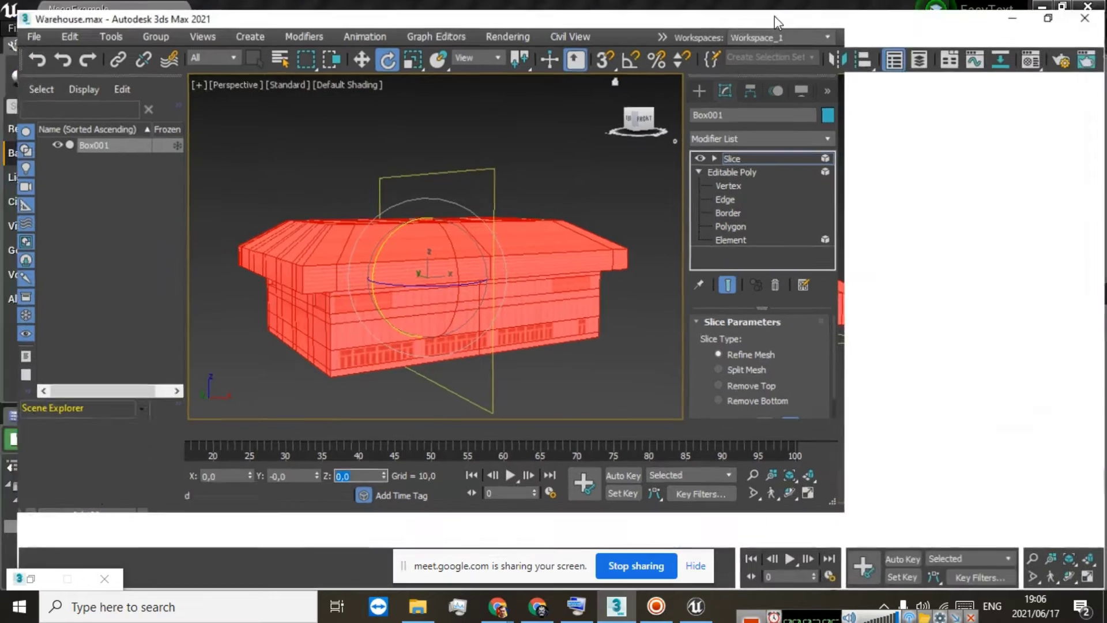
Move the slice plane along X to the inner edge of the louvred vent beside the front wall's single narrow window
left_click(907, 111)
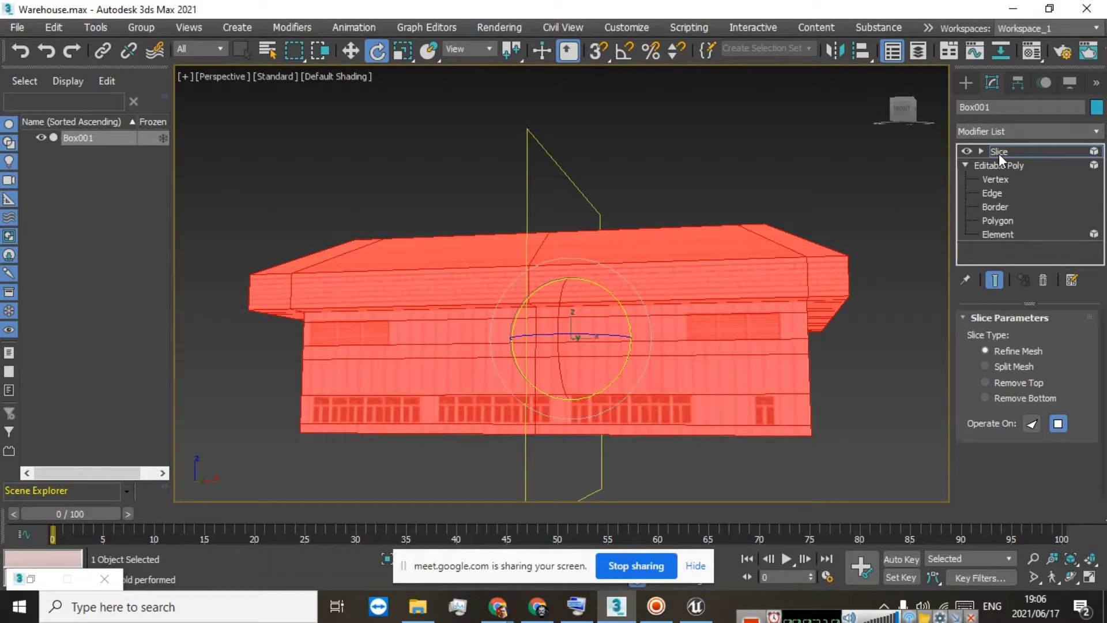
left_click(998, 154)
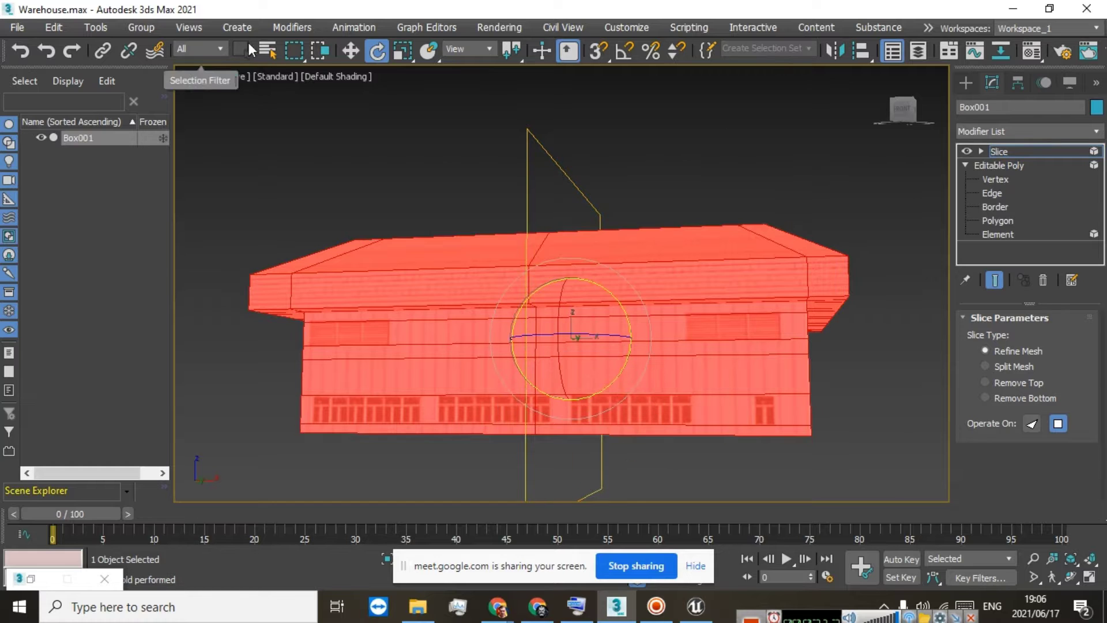
left_click(348, 50)
scroll(610, 330, "up", 5)
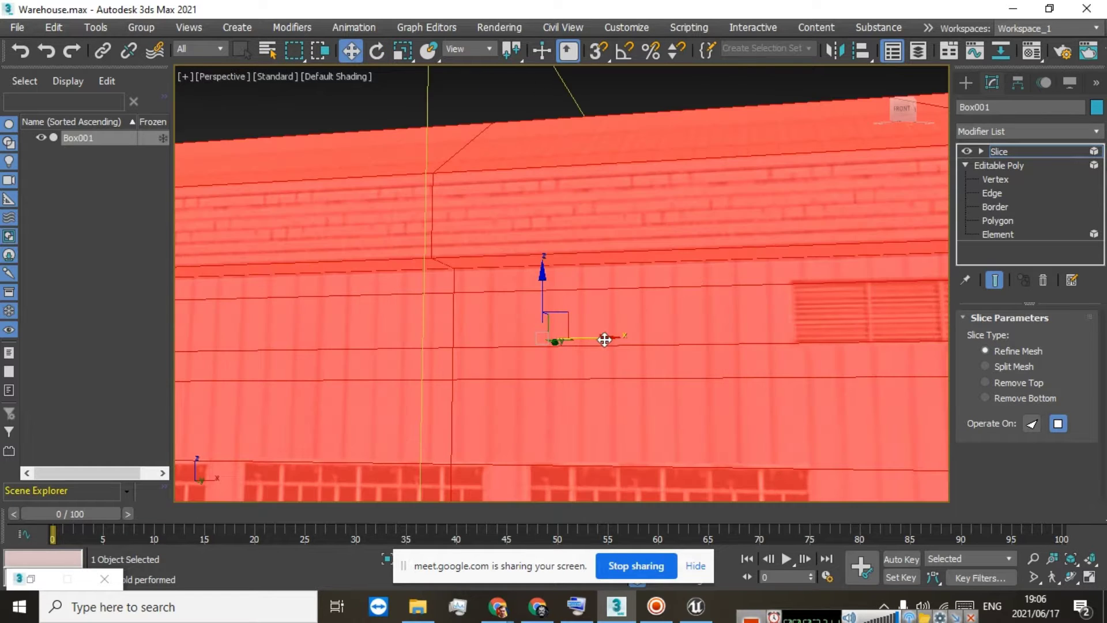
left_click_drag(603, 340, 842, 352)
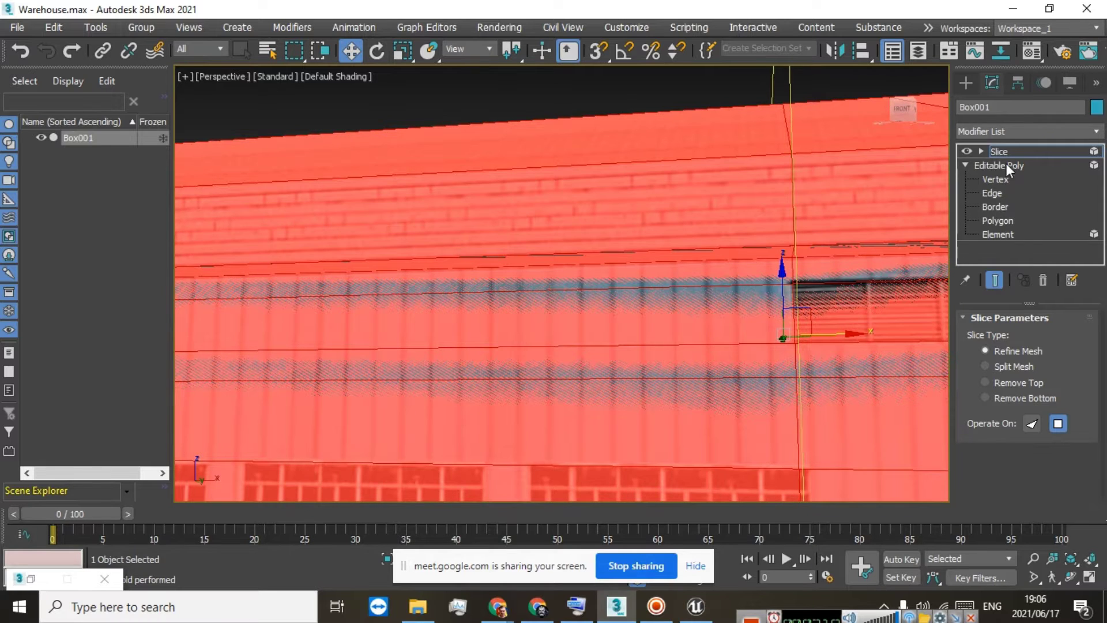
Duplicate the Slice modifier in the stack and move the copy's plane along X to the same vent's outer edge
right_click(1006, 164)
left_click(968, 223)
right_click(1001, 154)
left_click(937, 237)
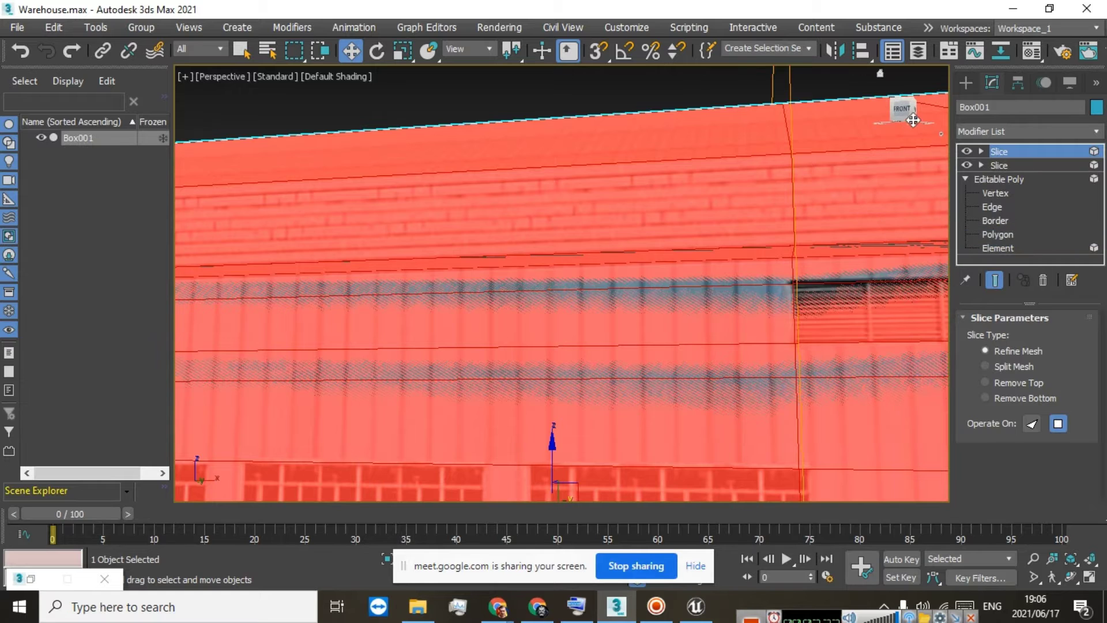
left_click_drag(913, 120, 908, 115)
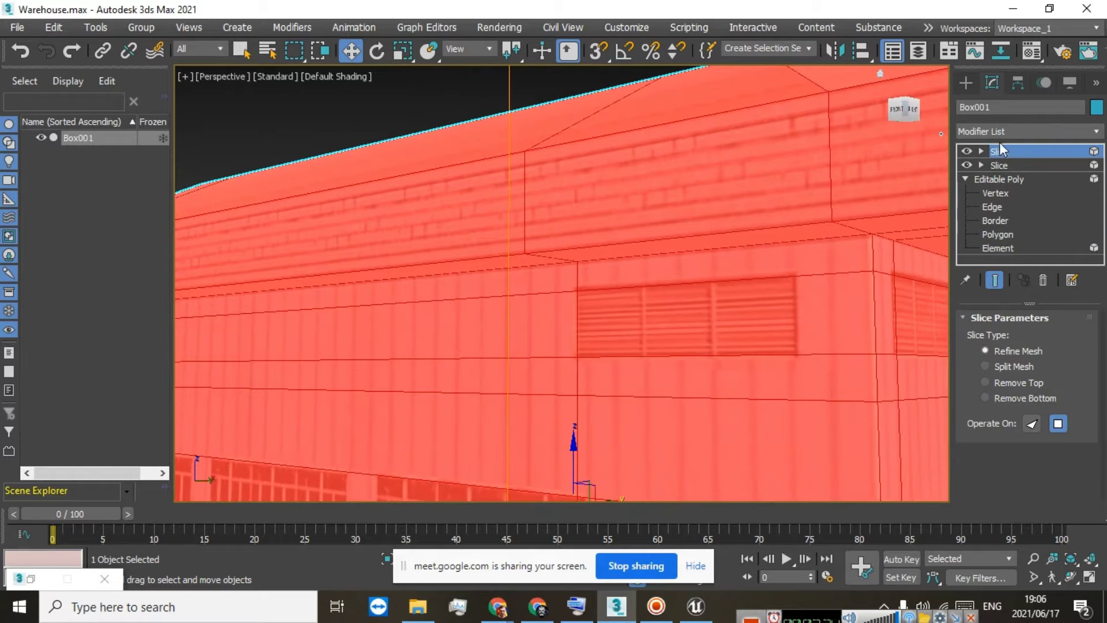
key("1")
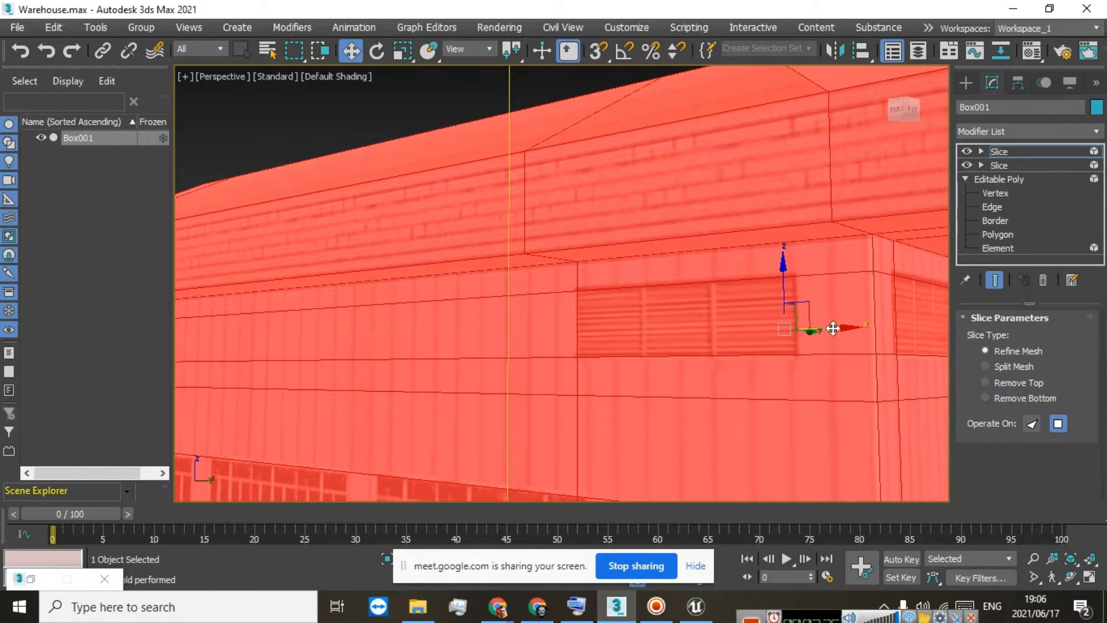
left_click_drag(833, 328, 1008, 320)
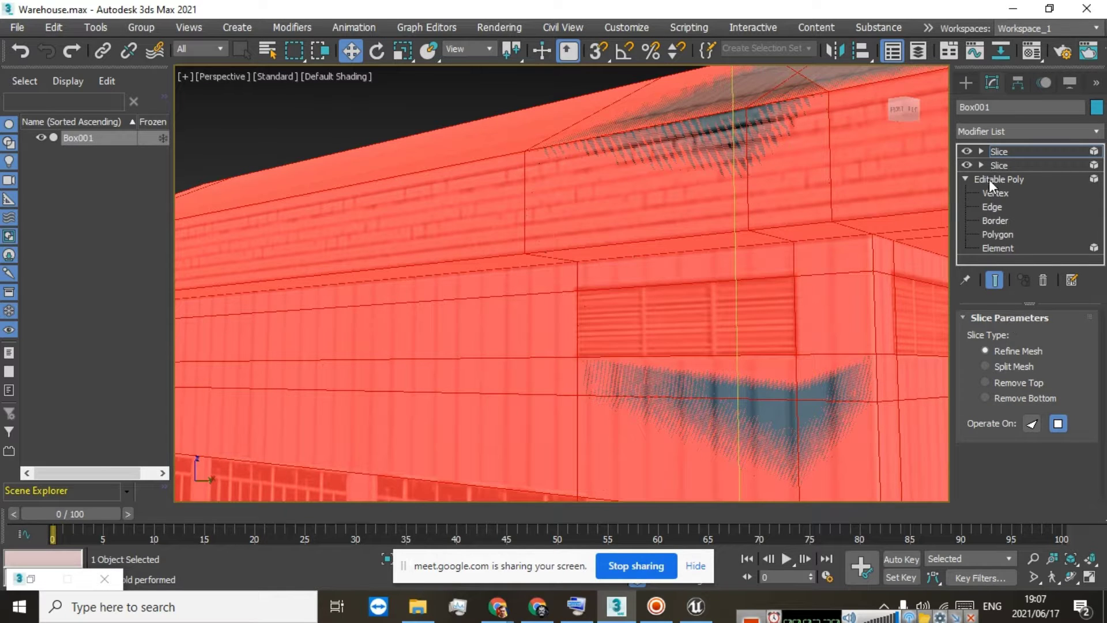
Duplicate the top Slice modifier and move its plane along X to the inner edge of the vent at the front wall's opposite end
right_click(1001, 153)
left_click(974, 217)
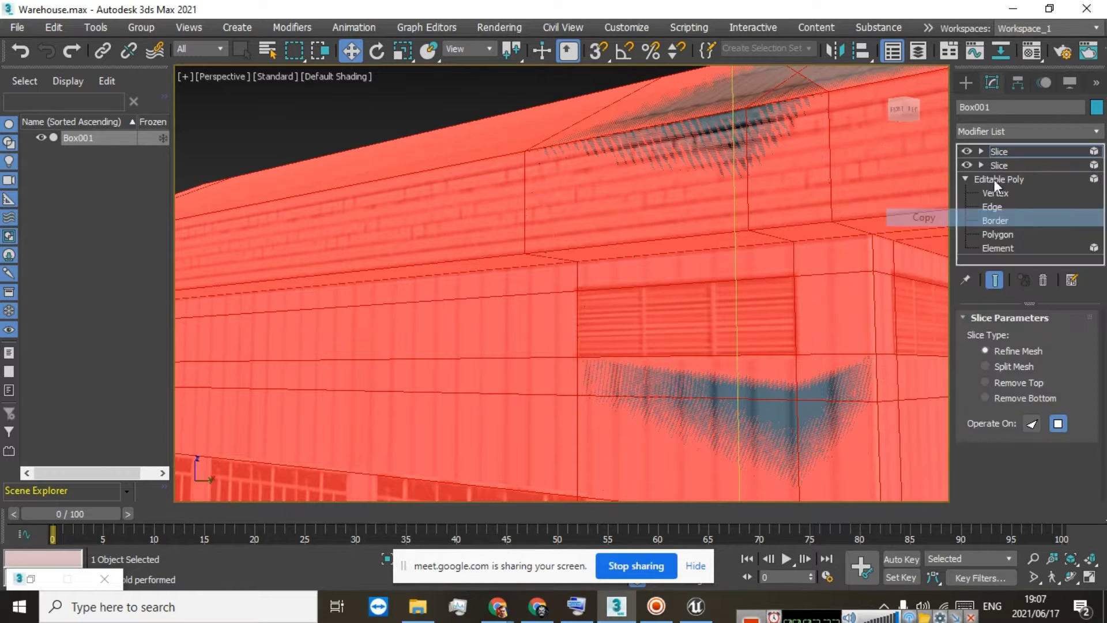
right_click(998, 151)
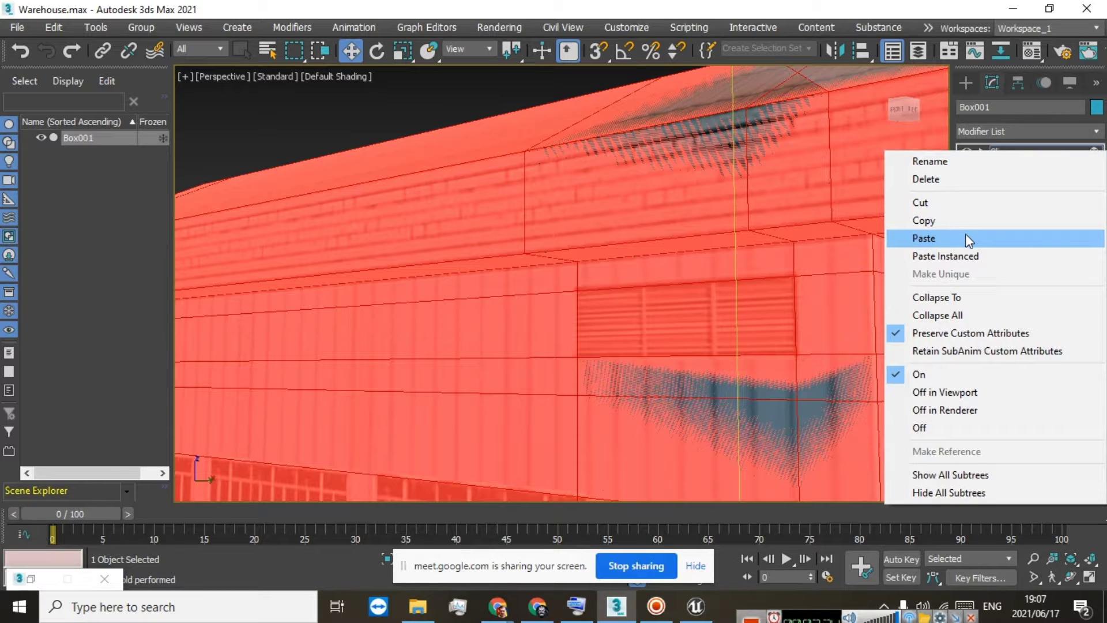
left_click(967, 239)
scroll(770, 312, "down", 4)
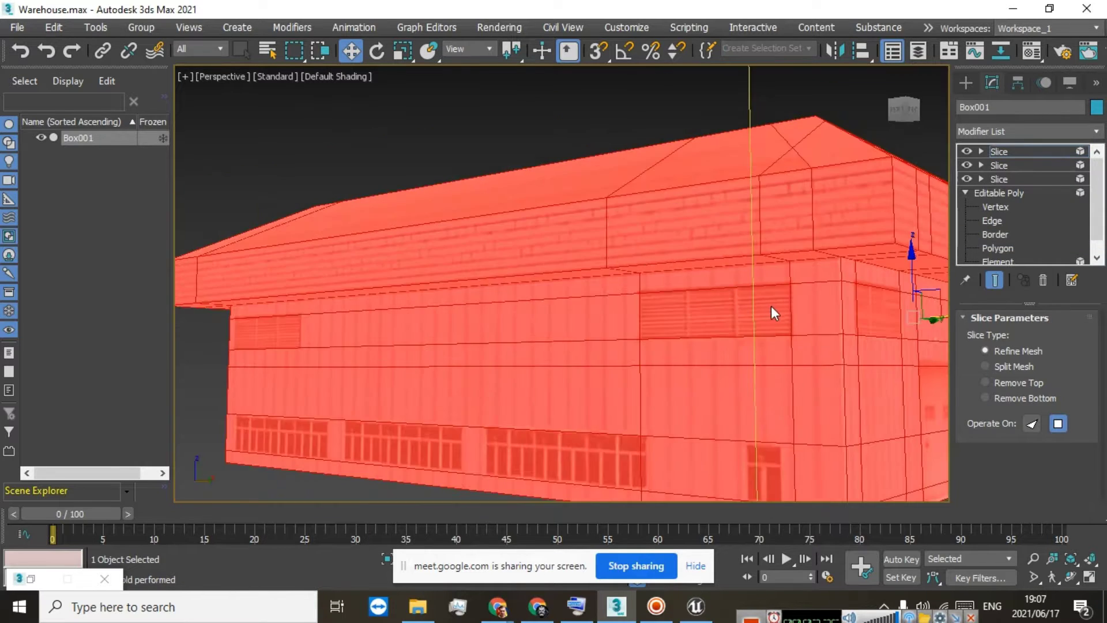
scroll(773, 310, "down", 4)
scroll(778, 310, "up", 4)
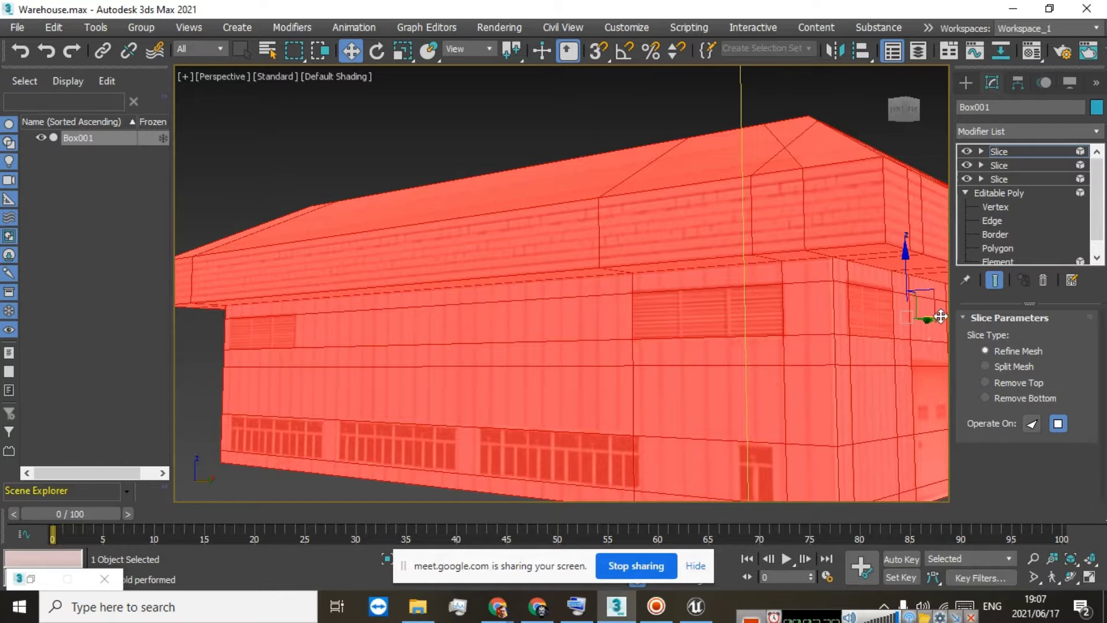
left_click_drag(940, 317, 498, 312)
left_click_drag(895, 105, 919, 112)
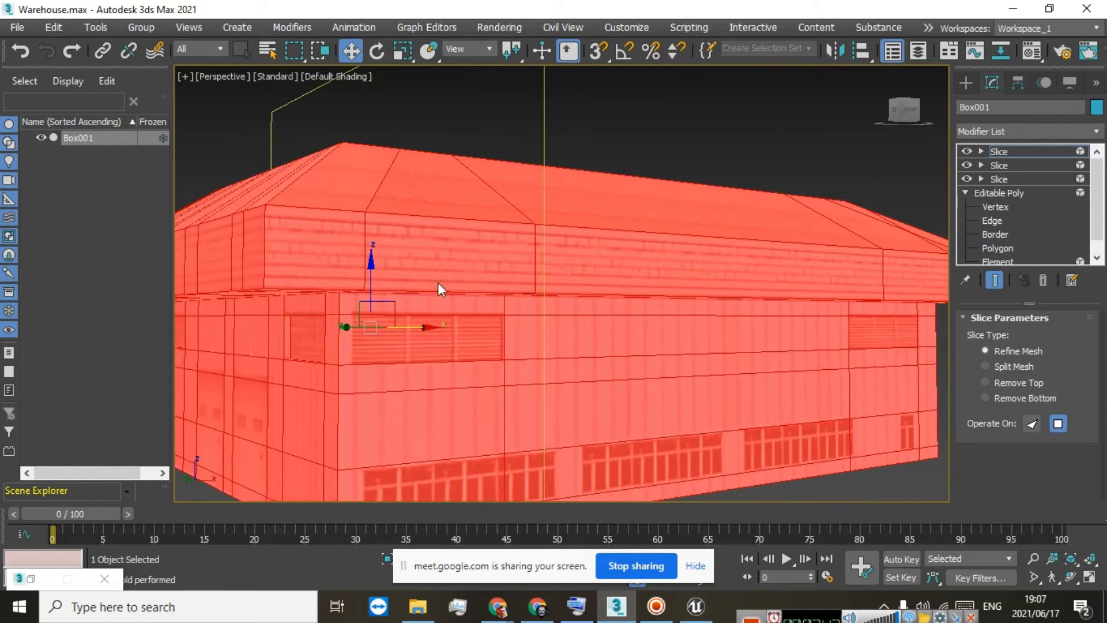
scroll(456, 334, "up", 4)
left_click_drag(342, 321, 339, 321)
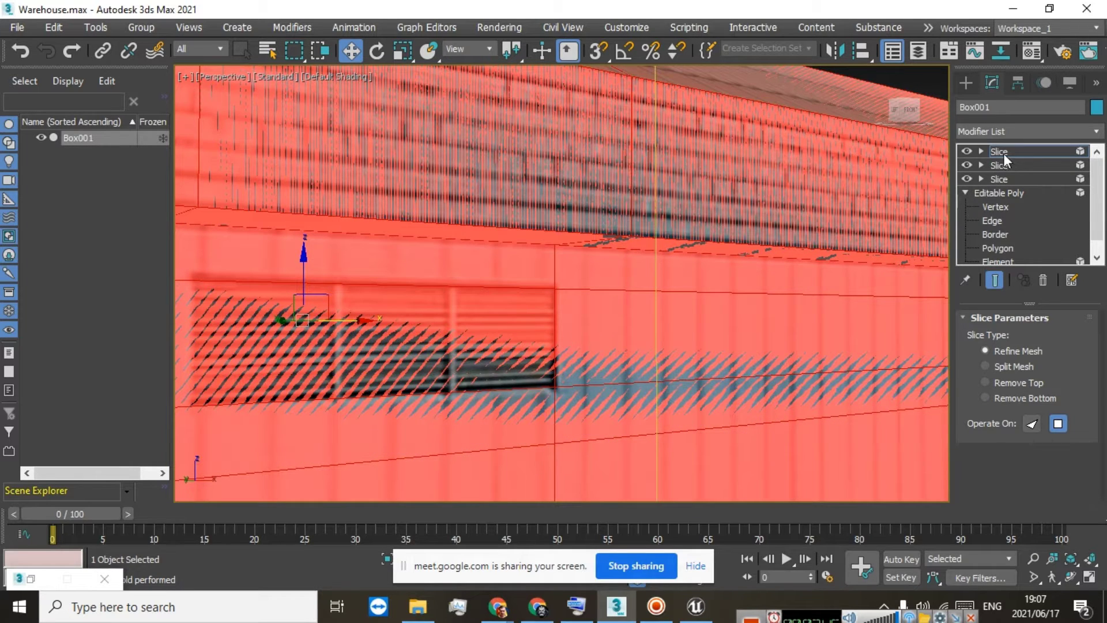
Duplicate the top Slice modifier and move the copy's plane along X to the outer edge of the same front-wall end vent
right_click(1003, 153)
left_click(993, 222)
right_click(1000, 154)
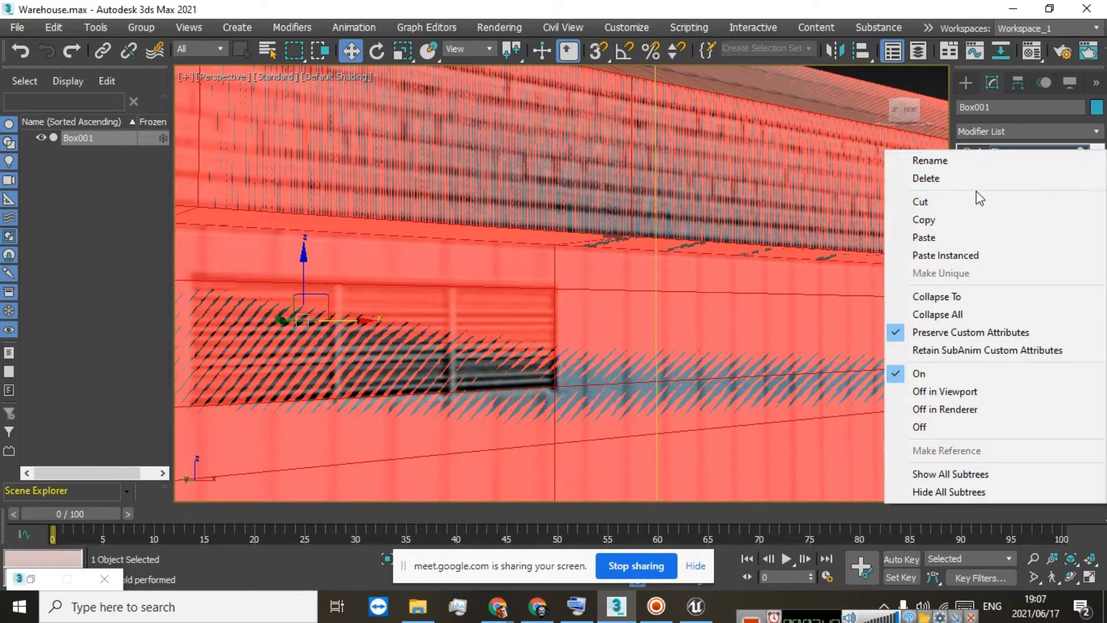
left_click(942, 235)
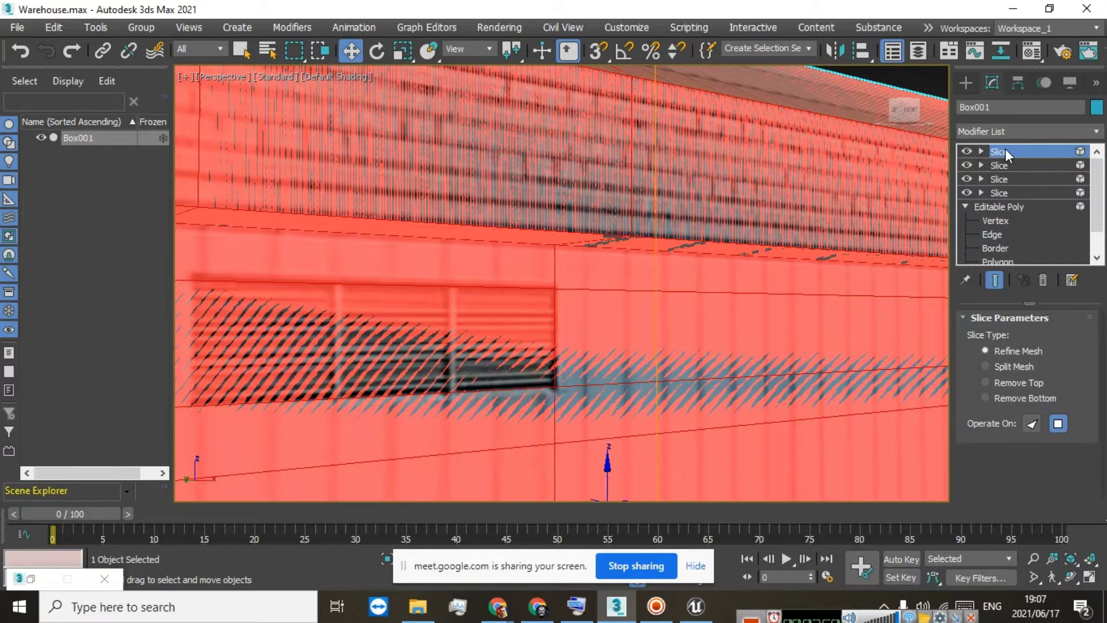
left_click(1004, 150)
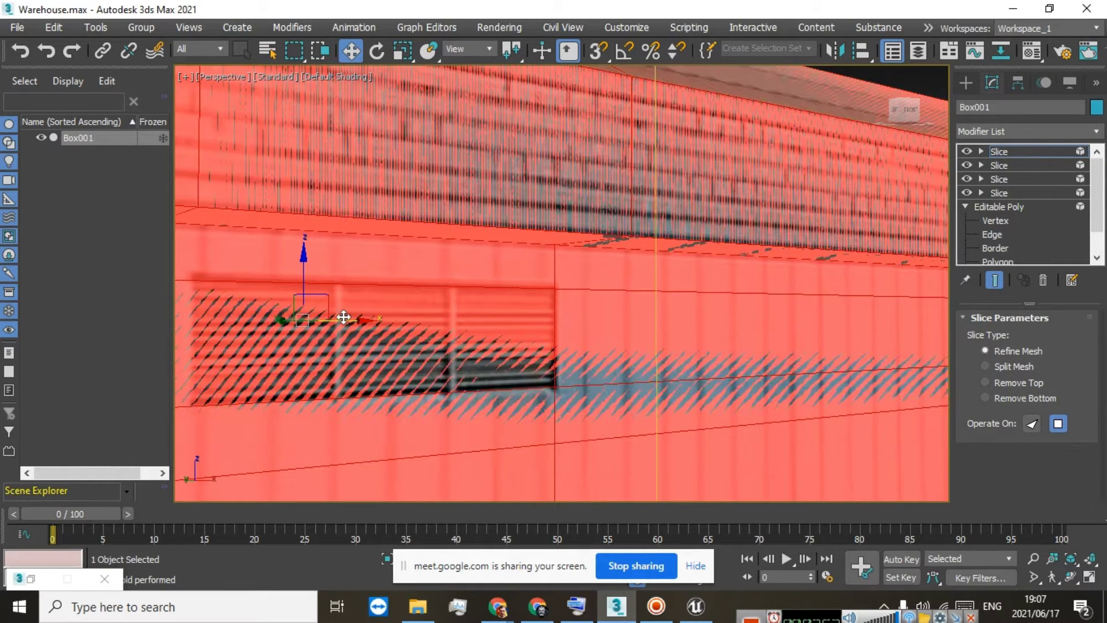
left_click_drag(343, 321, 102, 321)
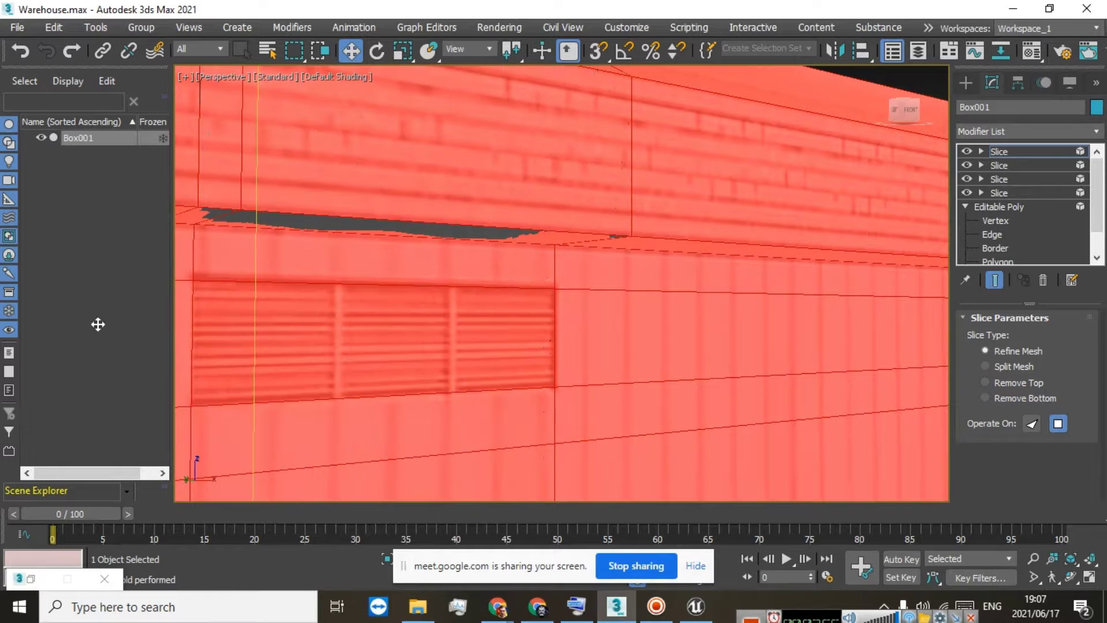
left_click(998, 151)
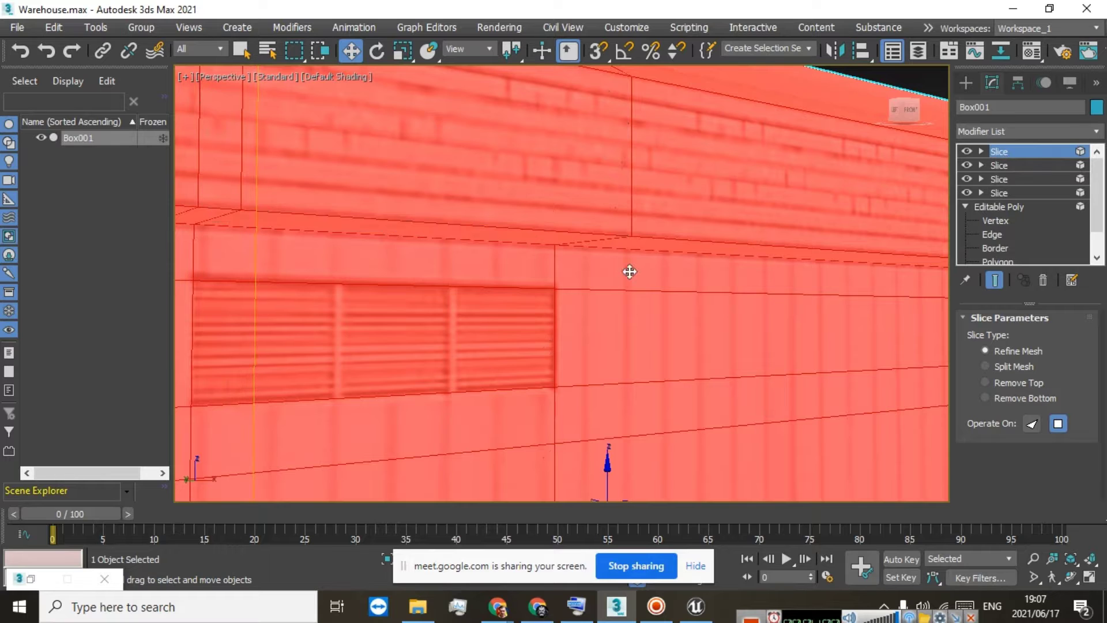
scroll(582, 303, "down", 5)
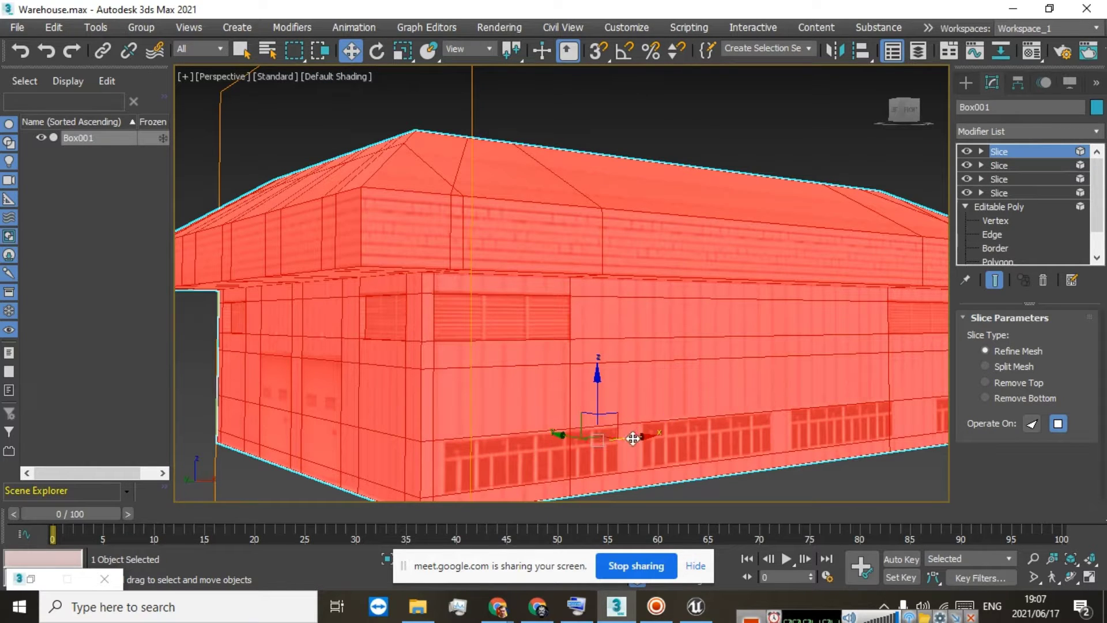
middle_click_drag(633, 438, 669, 331, "alt")
left_click(20, 52)
key("ctrl+z")
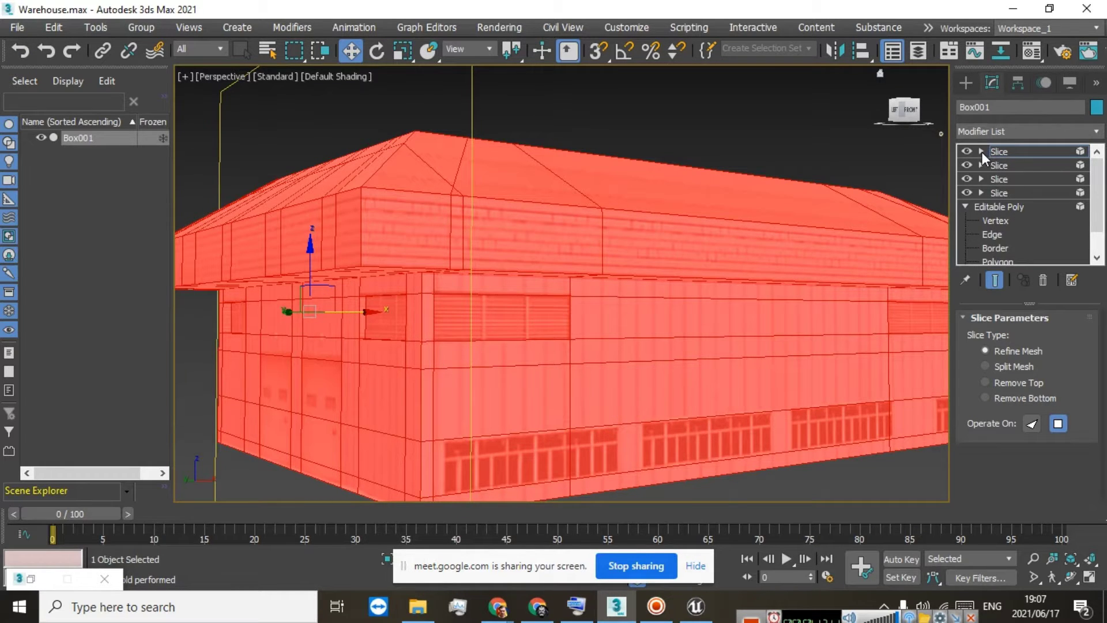
left_click(981, 151)
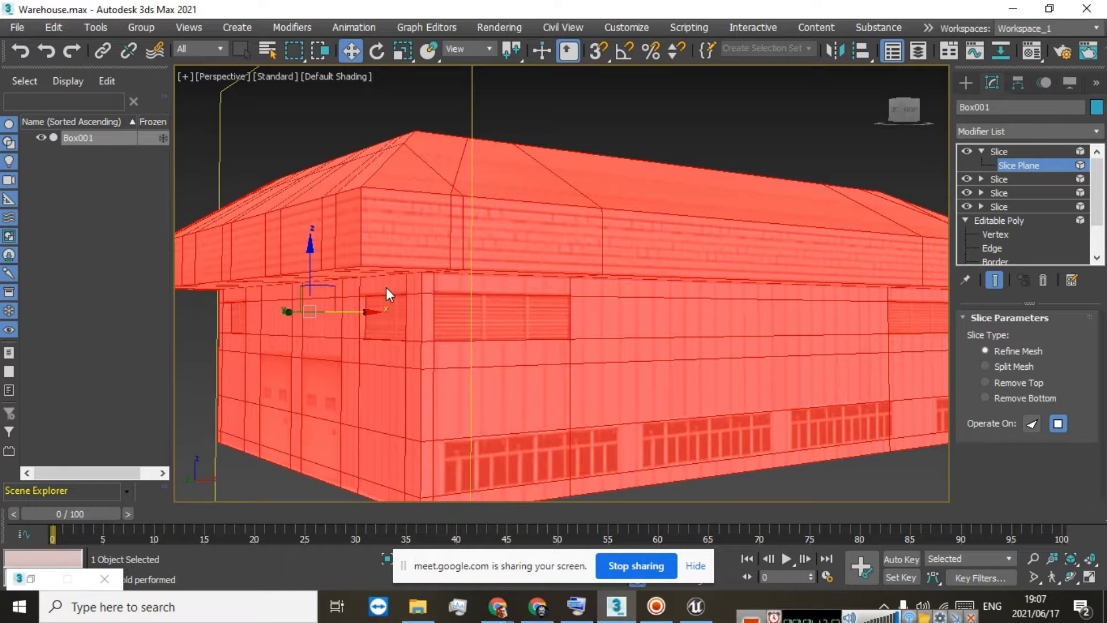
left_click_drag(346, 308, 458, 304)
left_click(20, 50)
Collapse the top Slice modifier and everything beneath it into a single Editable Poly, holding the scene first
right_click(996, 157)
left_click(955, 299)
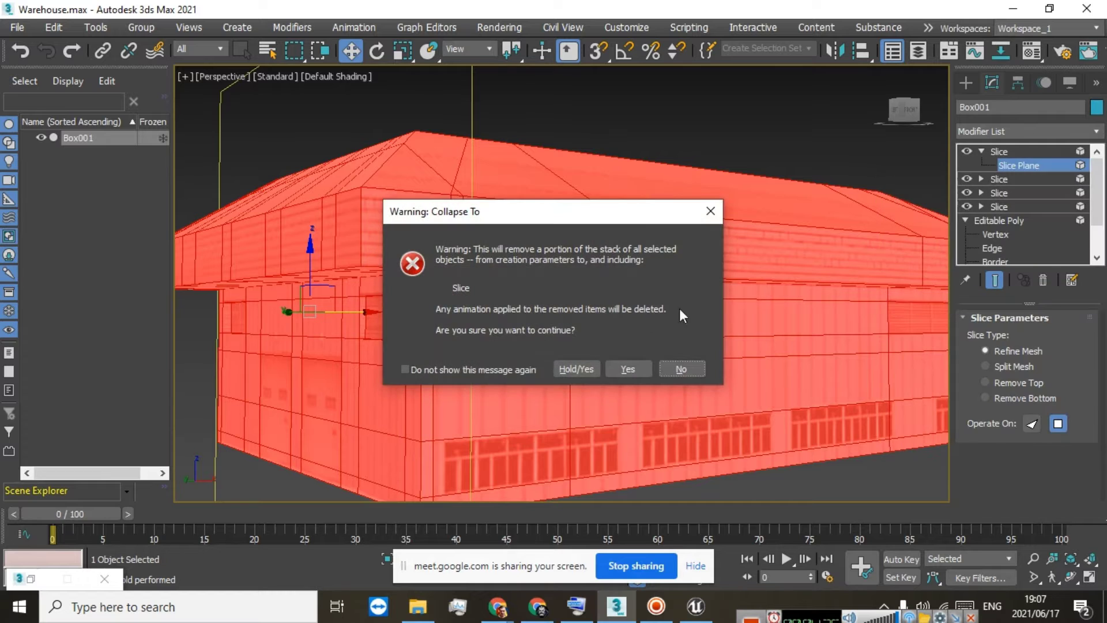
left_click(562, 372)
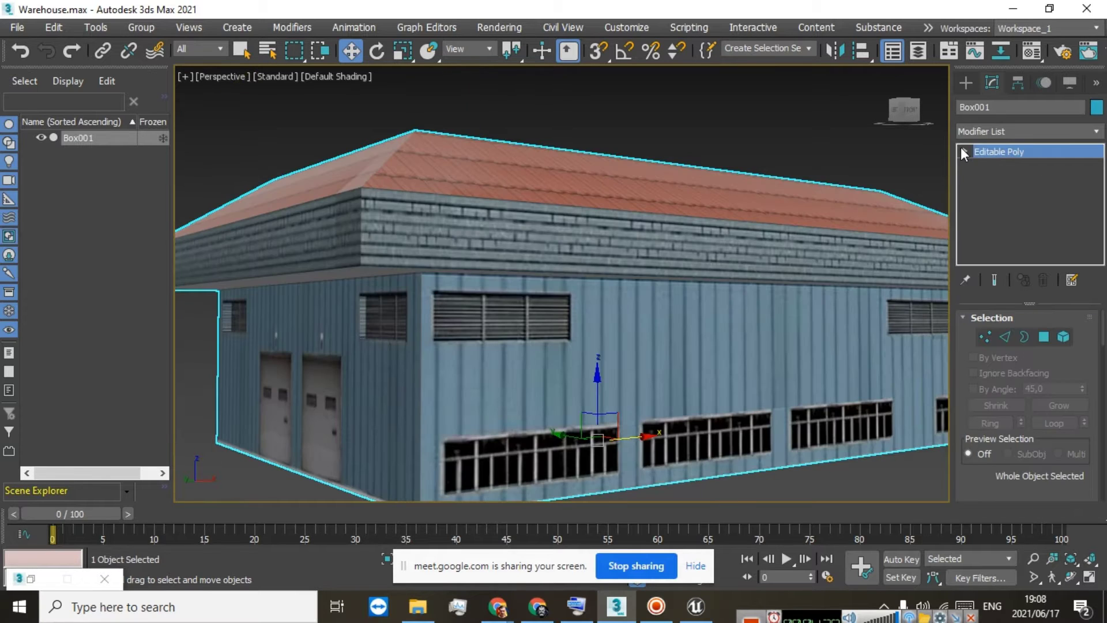
Select the whole building as an element and examine where the cuts fall around the back wall's louvred vents
left_click(963, 151)
left_click(990, 220)
left_click(538, 235)
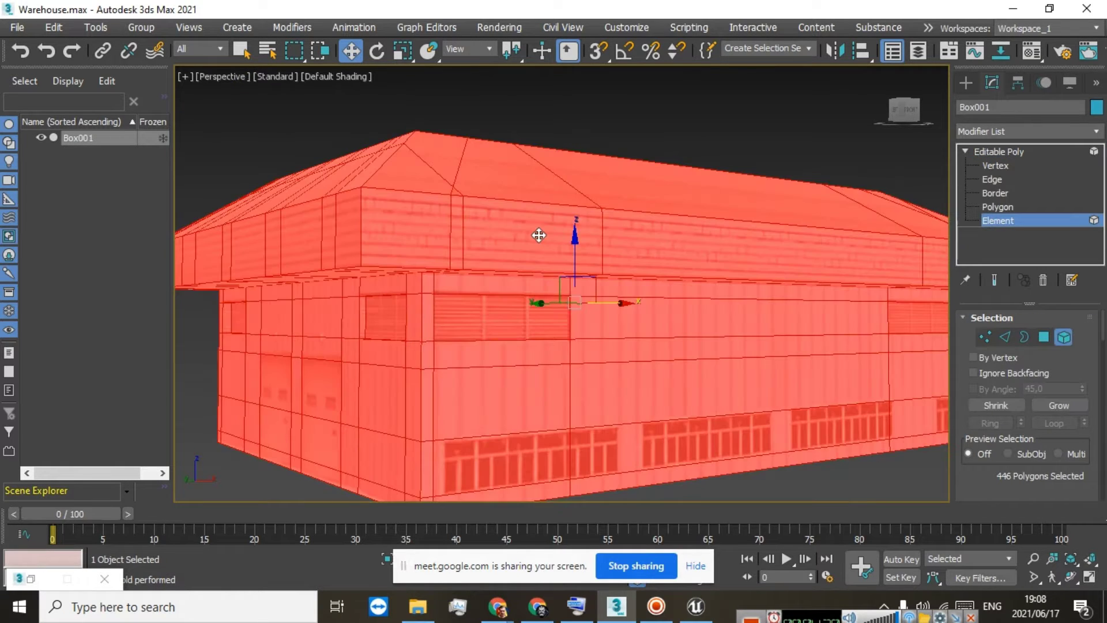
left_click_drag(904, 112, 989, 123)
middle_click_drag(611, 297, 611, 297, "alt")
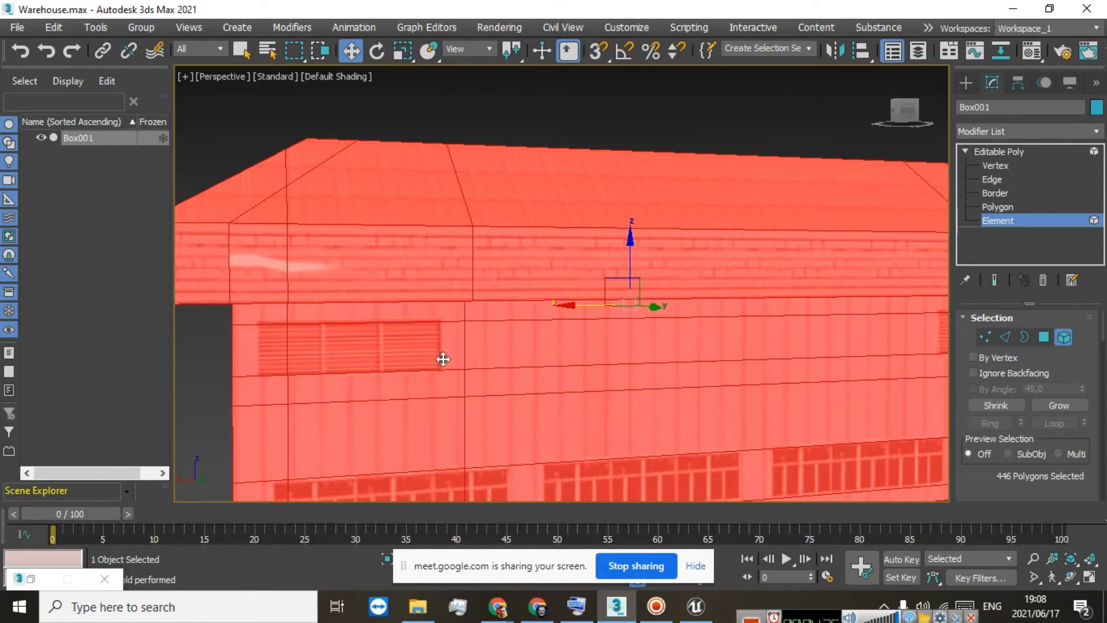
scroll(508, 369, "down", 5)
scroll(507, 386, "up", 4)
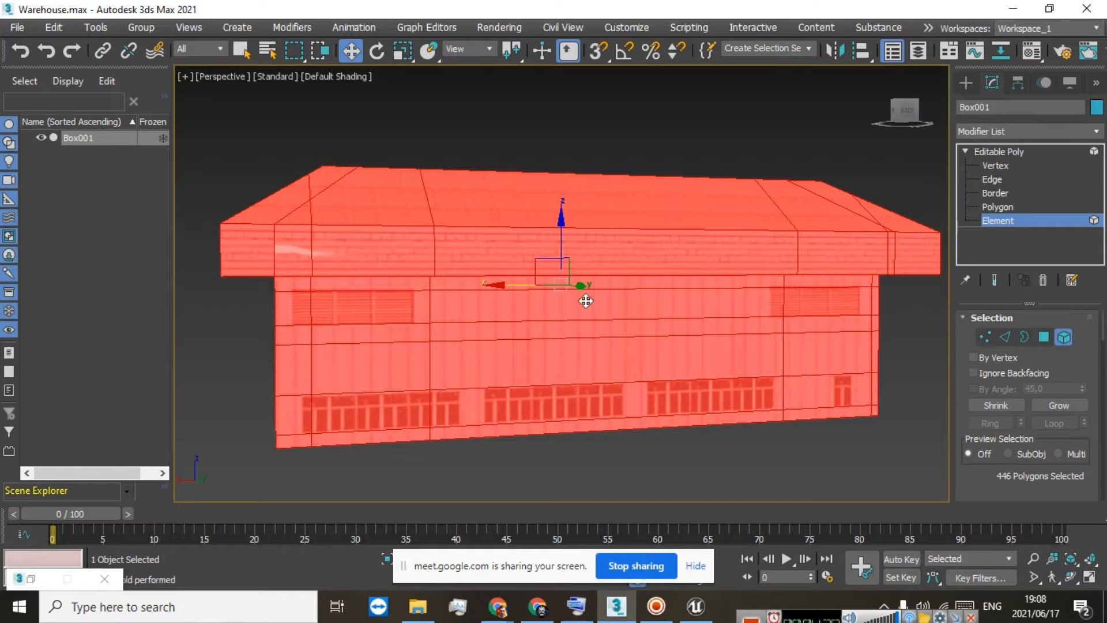
scroll(586, 300, "up", 4)
scroll(586, 309, "down", 3)
Select the back wall's polygons in the corner column beside the larger vent, plus the adjoining window and base polygons
left_click(998, 205)
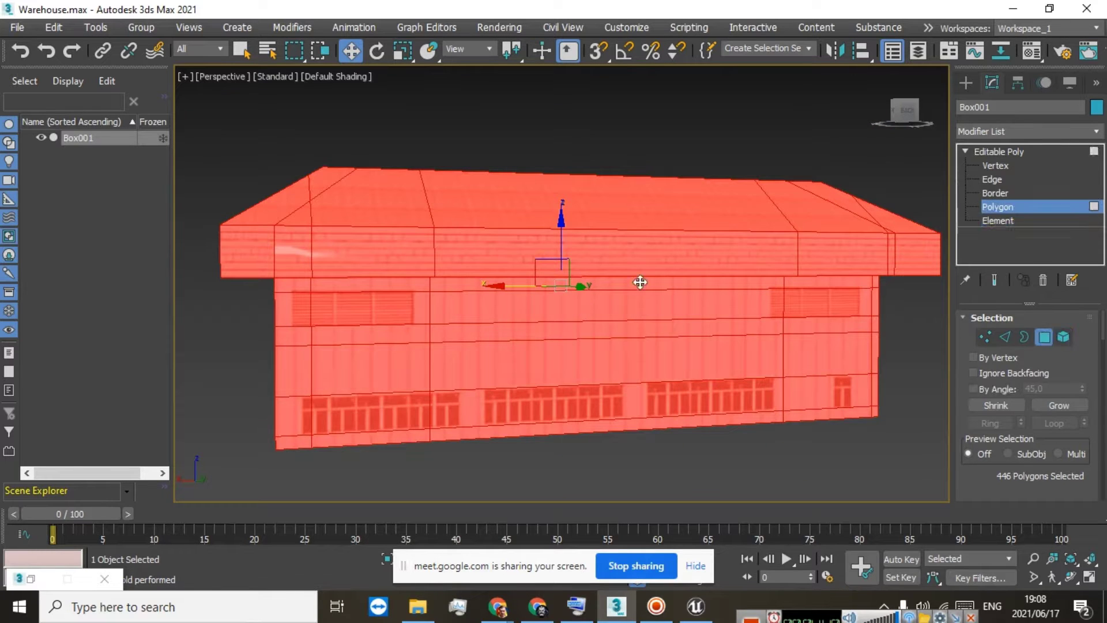
left_click(293, 286)
left_click(290, 308, "ctrl")
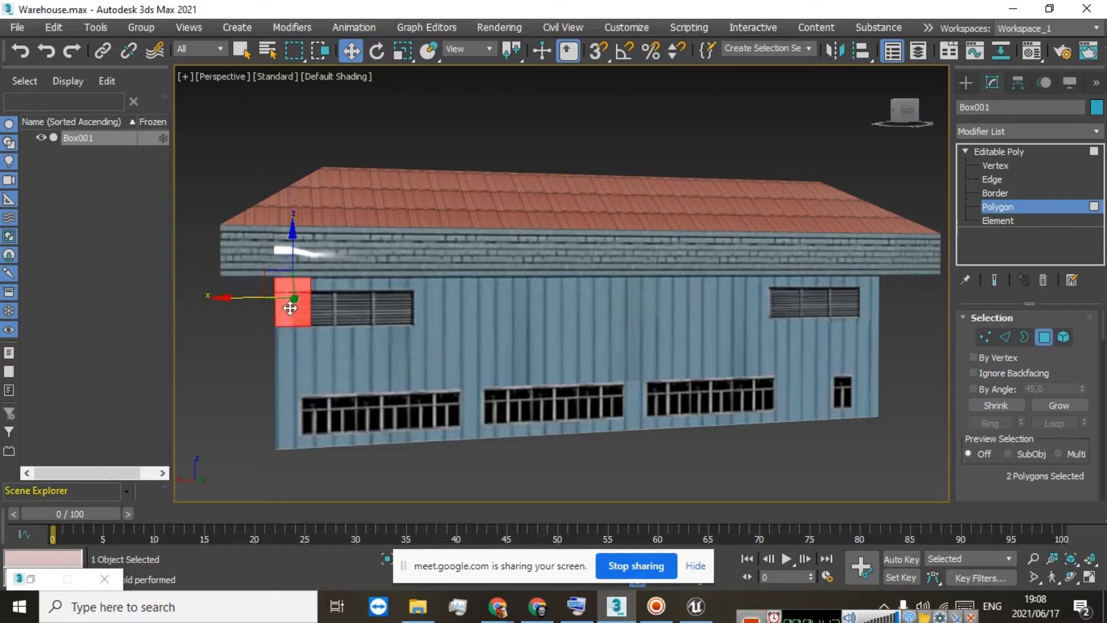
left_click(297, 336, "ctrl")
left_click(299, 372, "ctrl")
left_click(299, 416, "ctrl")
left_click(331, 414, "ctrl")
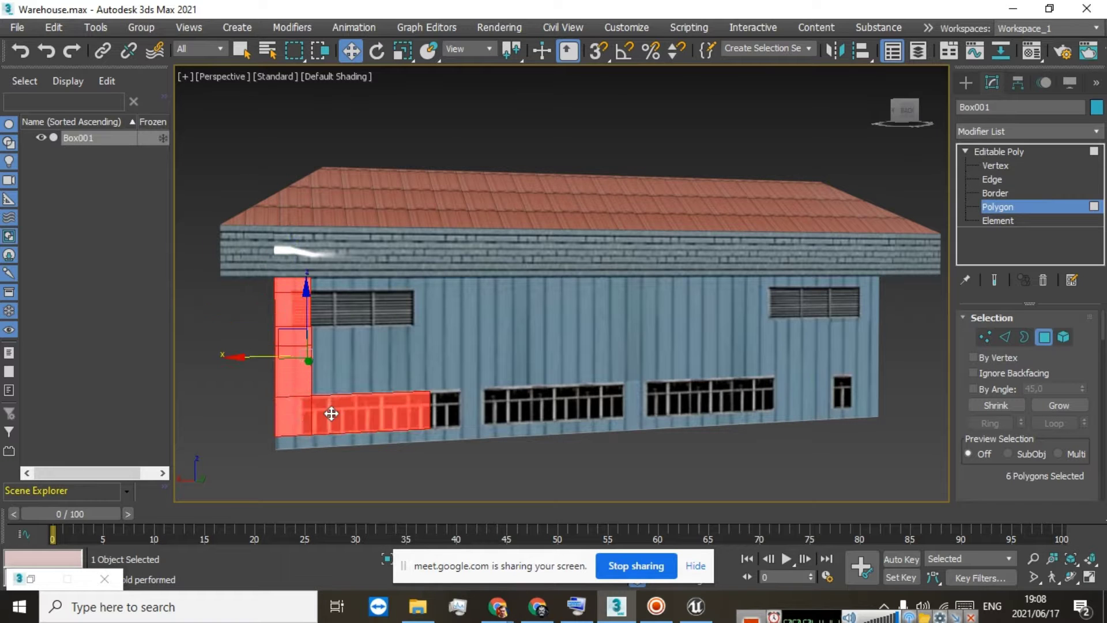
left_click(318, 439, "ctrl")
left_click(290, 438, "ctrl")
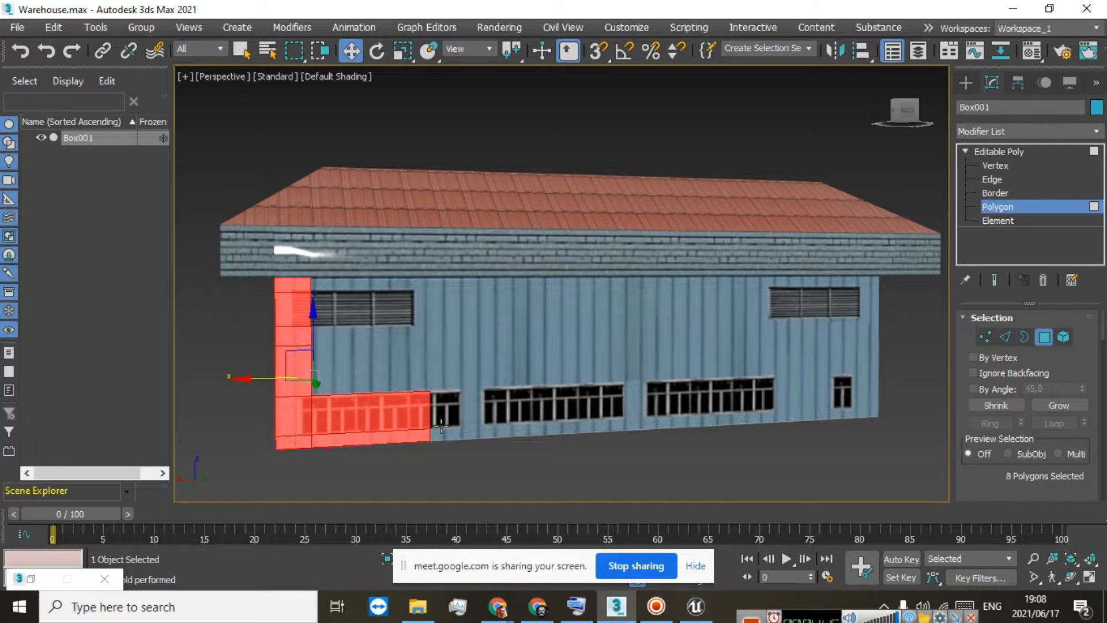
Add the rest of the back wall's lower window band and base strip to the polygon selection, up to the opposite corner
left_click(507, 431, "ctrl")
left_click(531, 429, "ctrl")
left_click(797, 416, "ctrl")
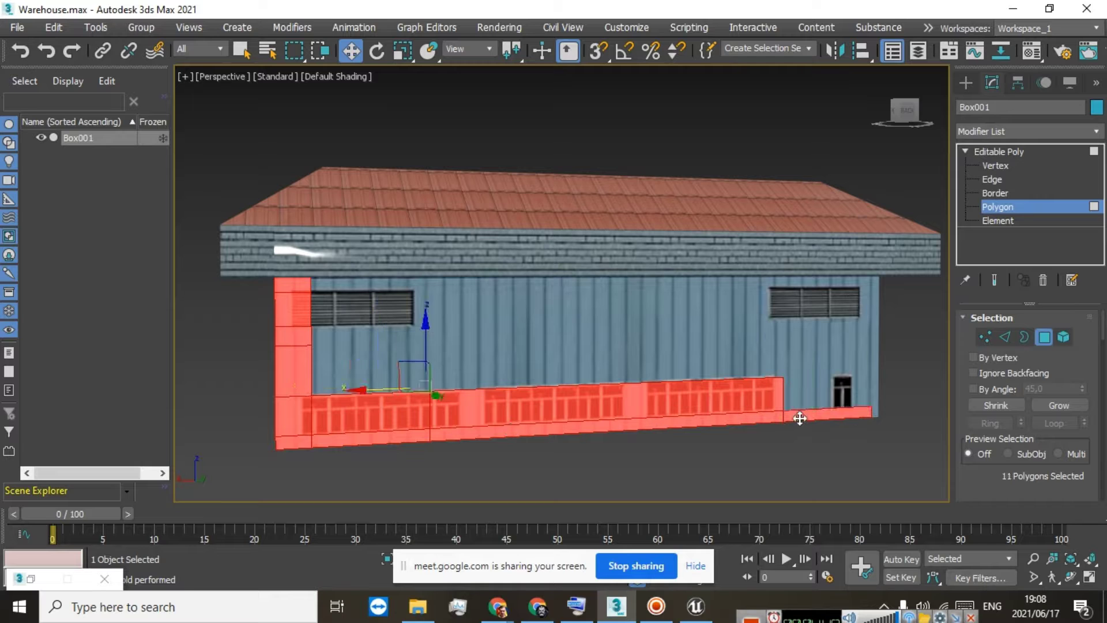
left_click(805, 396, "ctrl")
left_click(872, 401, "ctrl")
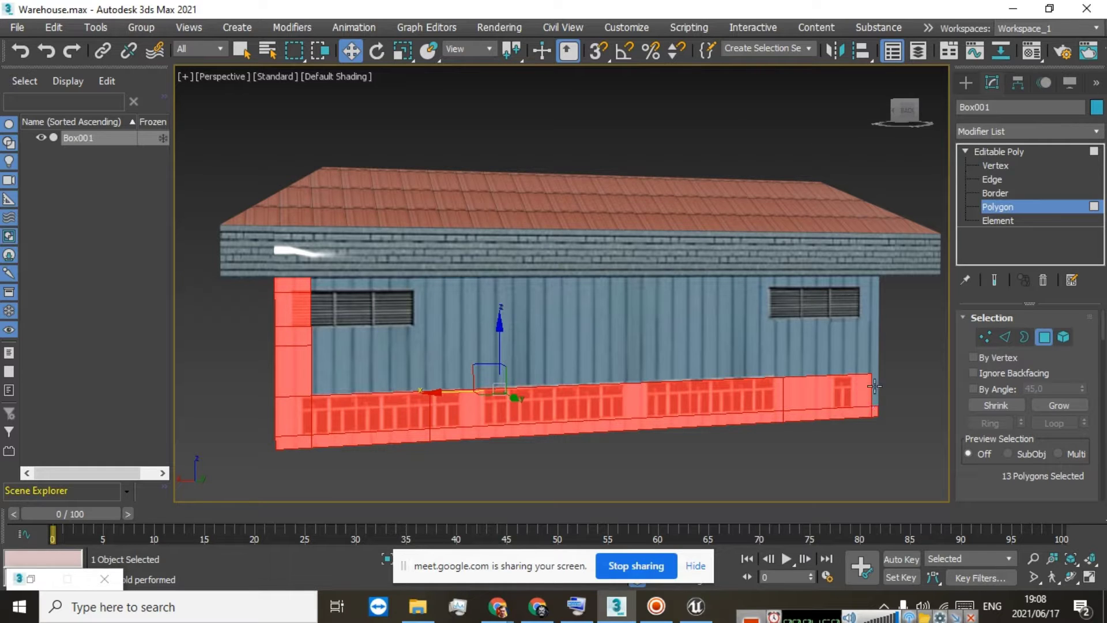
Add the back wall's polygons around the smaller vent and its corner, from the window band up to the eaves
left_click(875, 366, "ctrl")
left_click(873, 345, "ctrl")
left_click(870, 314, "ctrl")
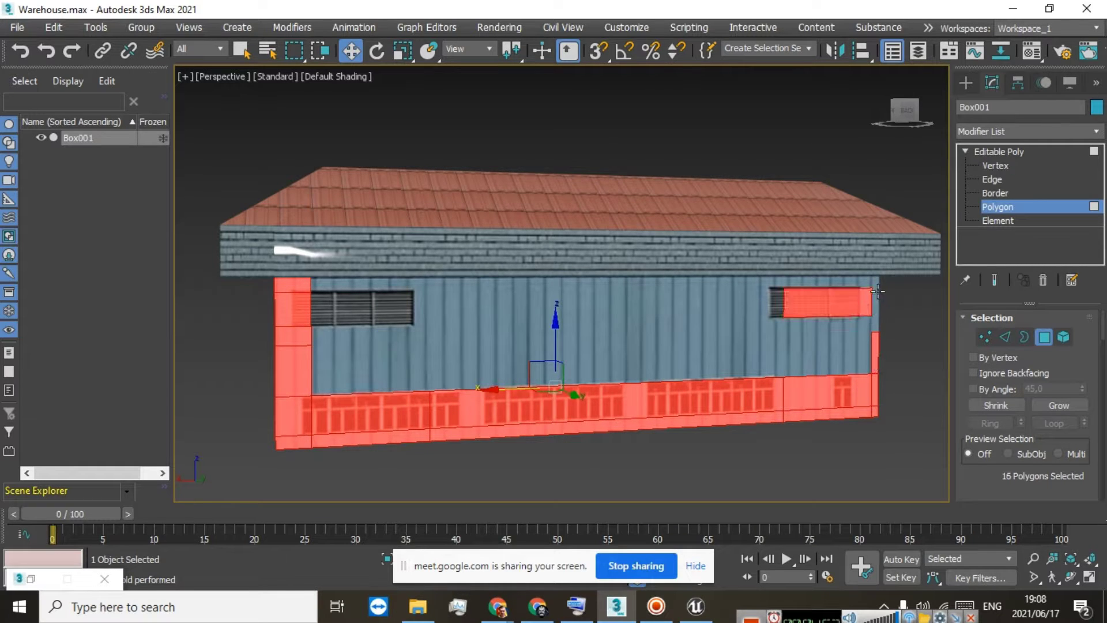
left_click(872, 282, "ctrl")
left_click(869, 286, "ctrl")
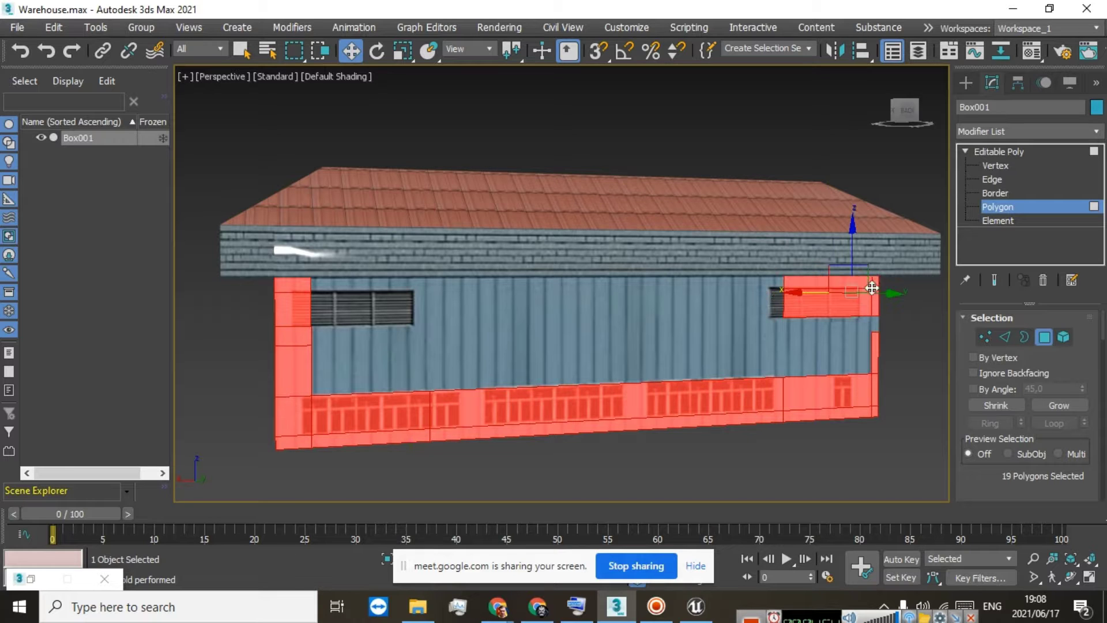
left_click(875, 323, "ctrl")
left_click(856, 328, "ctrl")
left_click(822, 337, "ctrl")
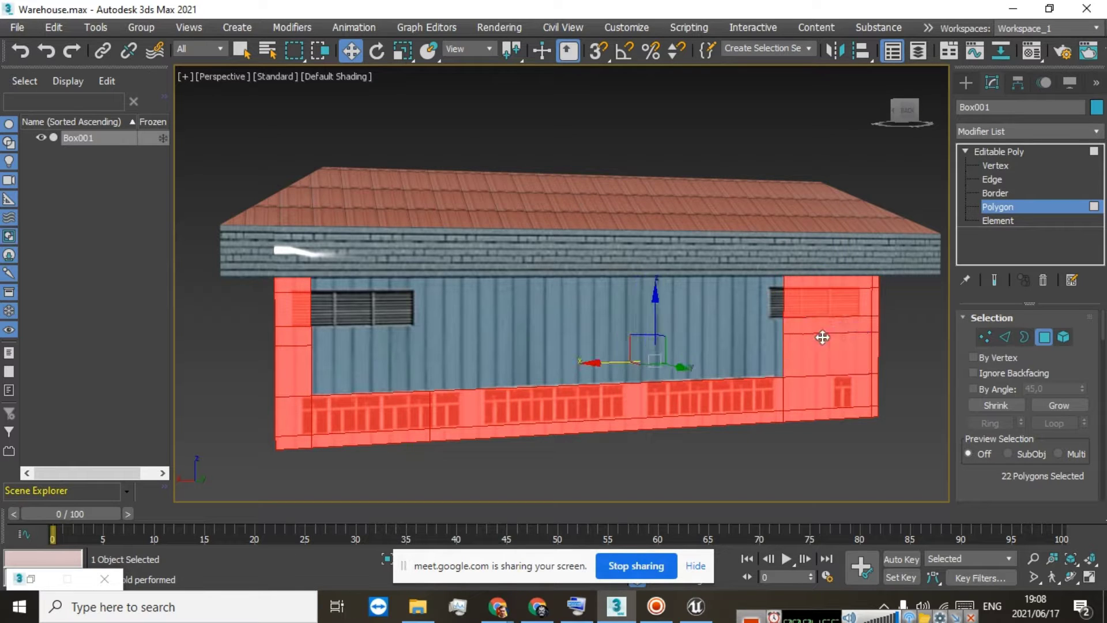
Add the larger vent's polygons and all remaining middle and upper polygons to complete the back wall selection
left_click(772, 346, "ctrl")
left_click(416, 367, "ctrl")
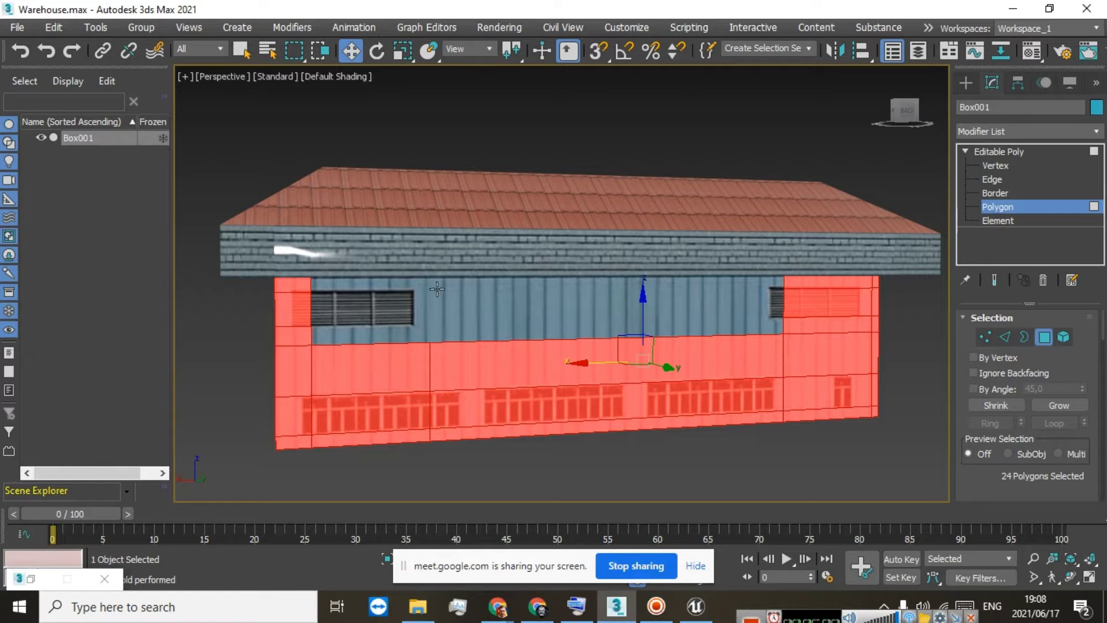
left_click(353, 334, "ctrl")
left_click(349, 311, "ctrl")
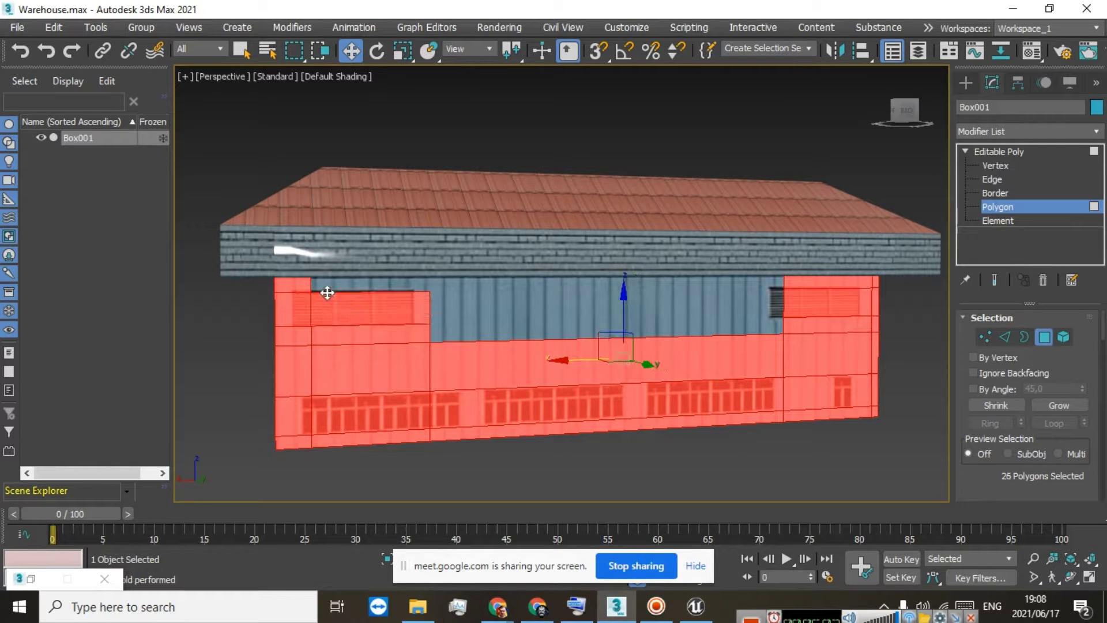
left_click(325, 288, "ctrl")
left_click(457, 285, "ctrl")
left_click(463, 303, "ctrl")
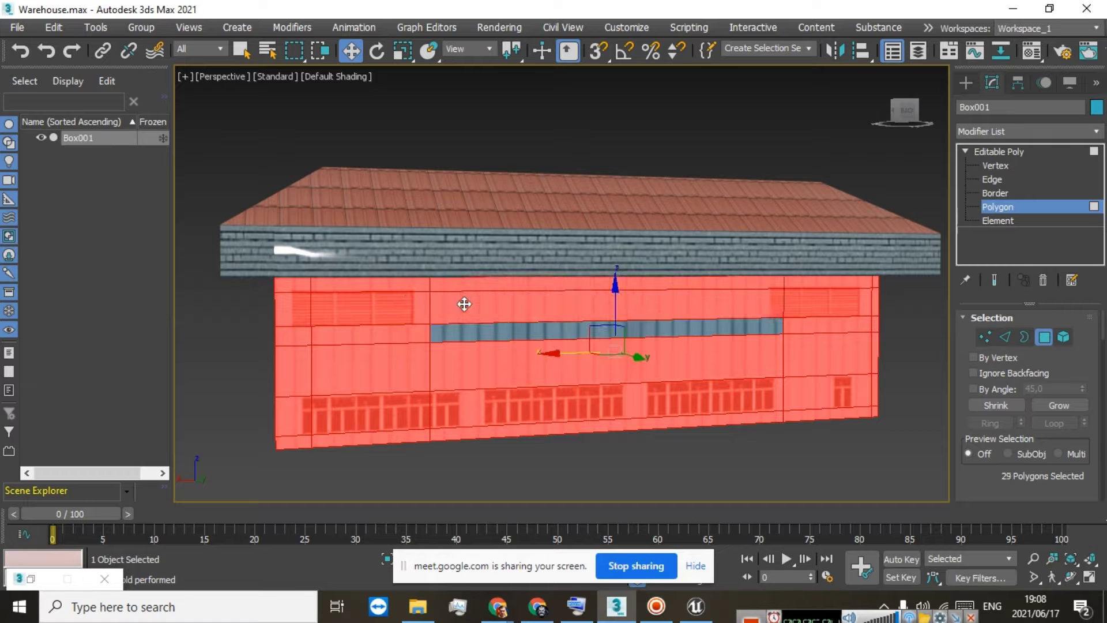
left_click(464, 326, "ctrl")
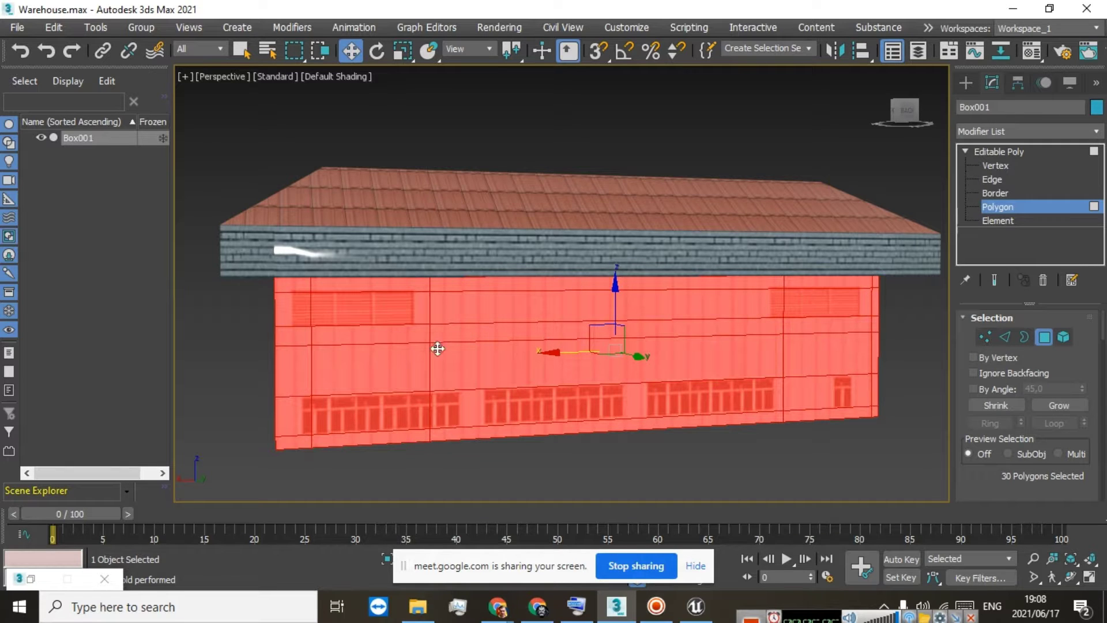
Apply a UVW Map modifier to the selected back wall polygons and set its mapping to Box
mouse_move(907, 112)
left_mouse_down()
mouse_move(550, 281)
mouse_move(957, 108)
mouse_move(1009, 108)
mouse_move(1000, 69)
mouse_move(917, 105)
left_mouse_up()
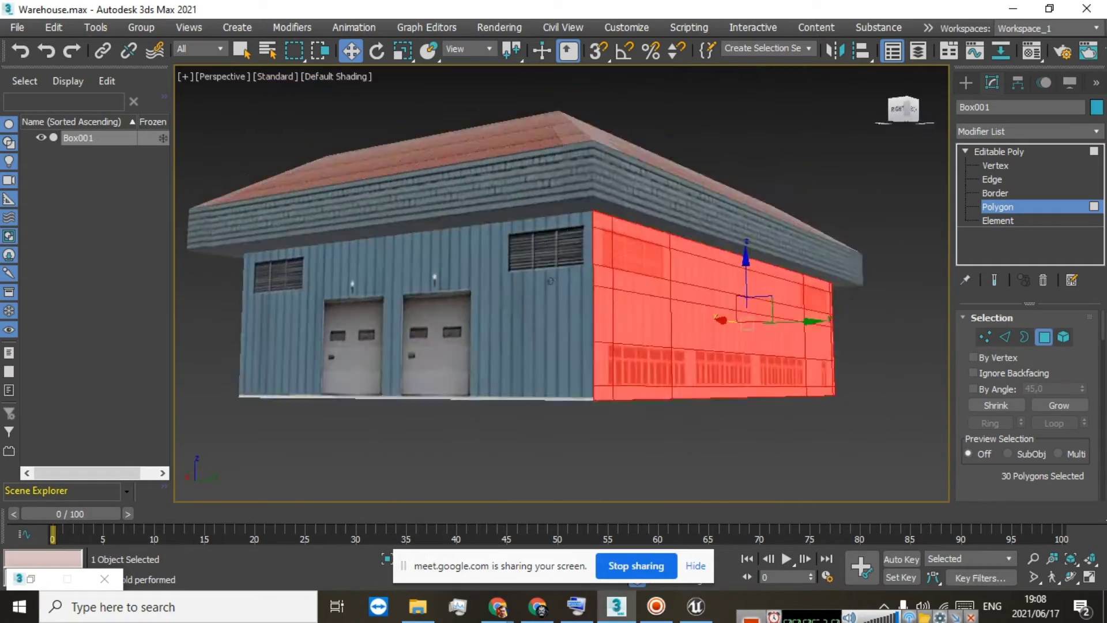
middle_click_drag(551, 281, 800, 219, "alt")
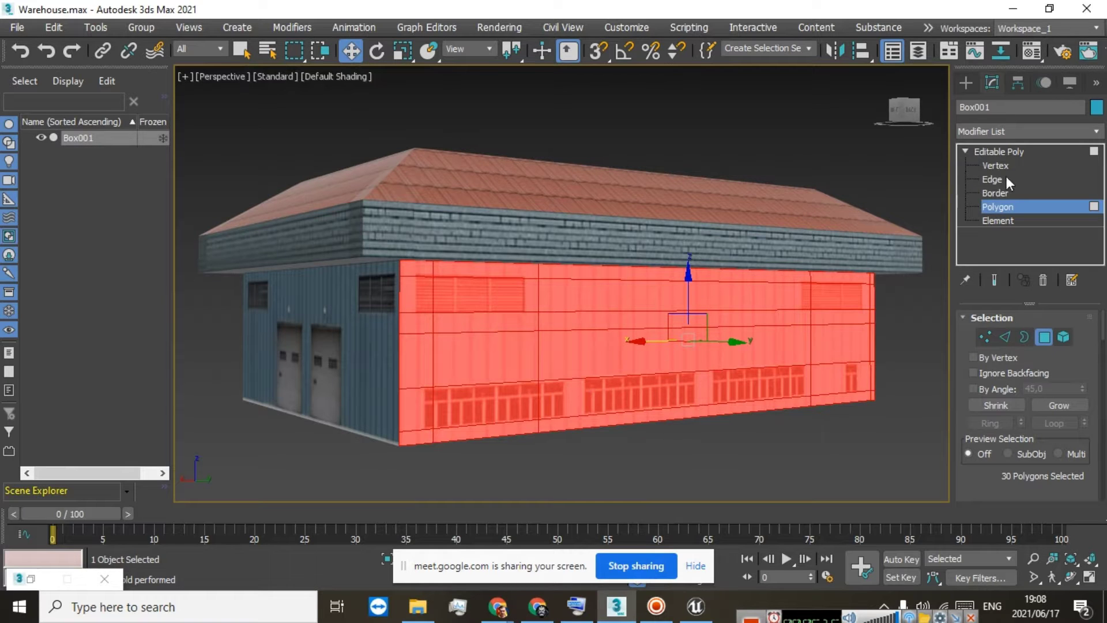
left_click(1097, 137)
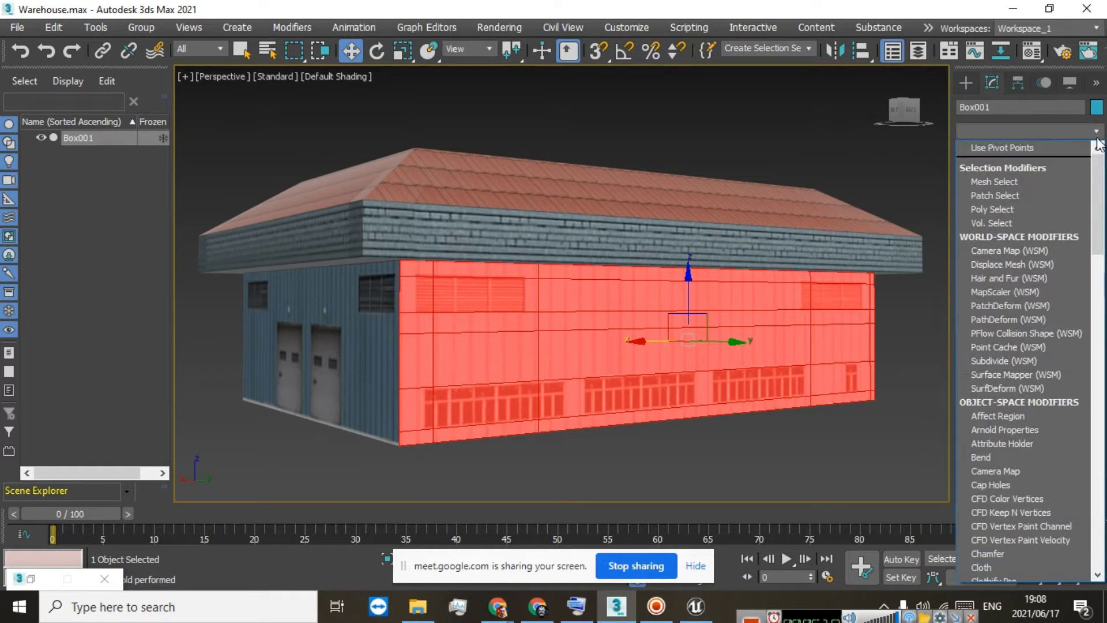
left_click_drag(1096, 221, 1075, 542)
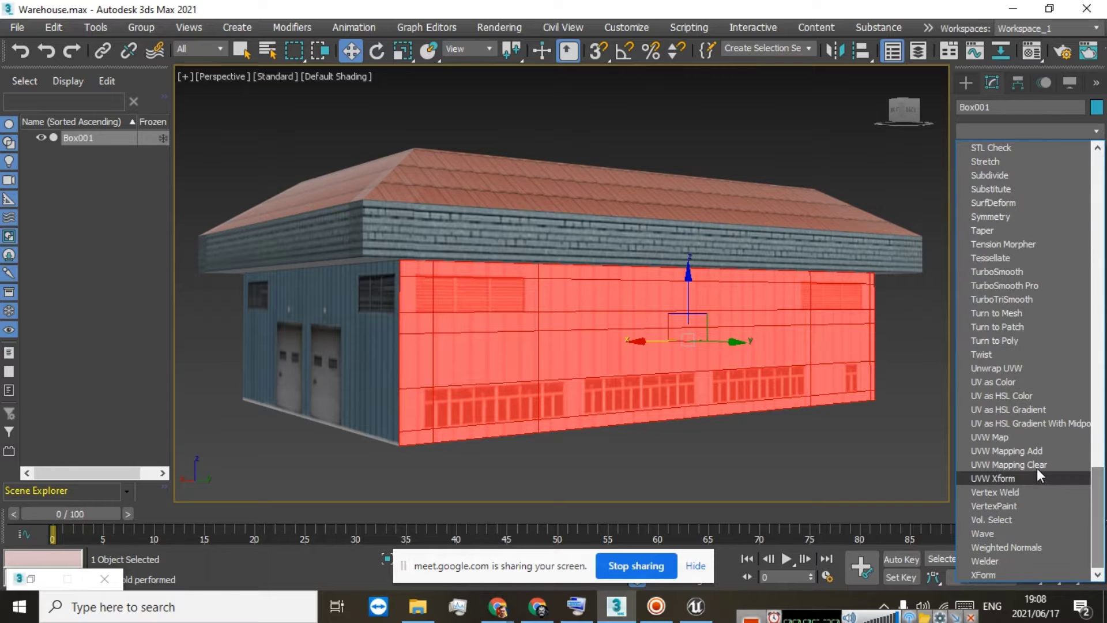
left_click(1014, 437)
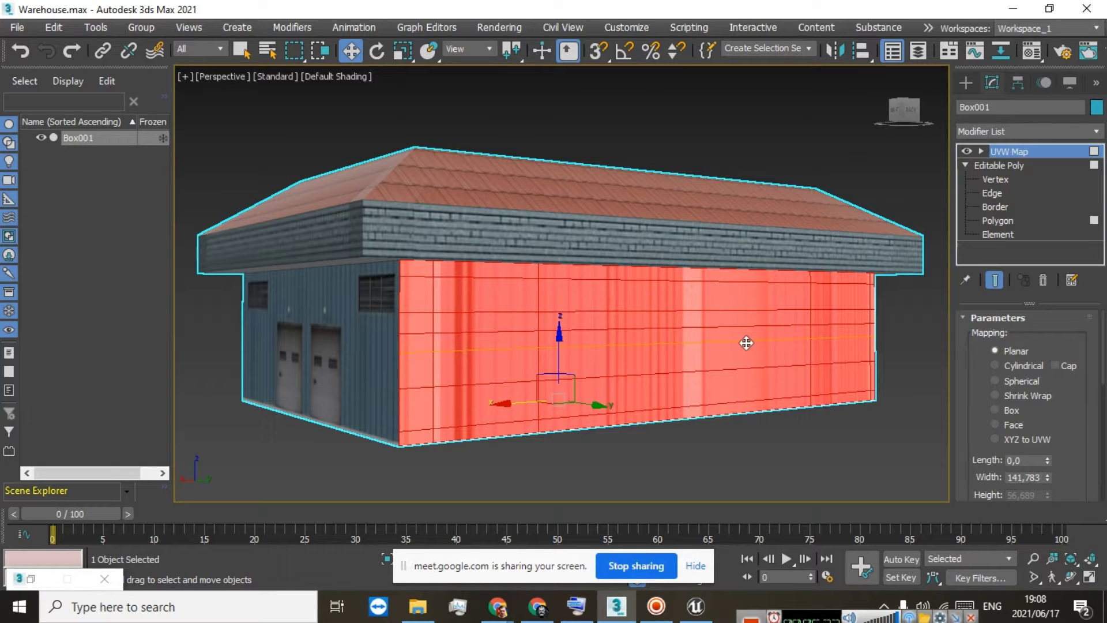
left_click(996, 409)
scroll(609, 323, "up", 5)
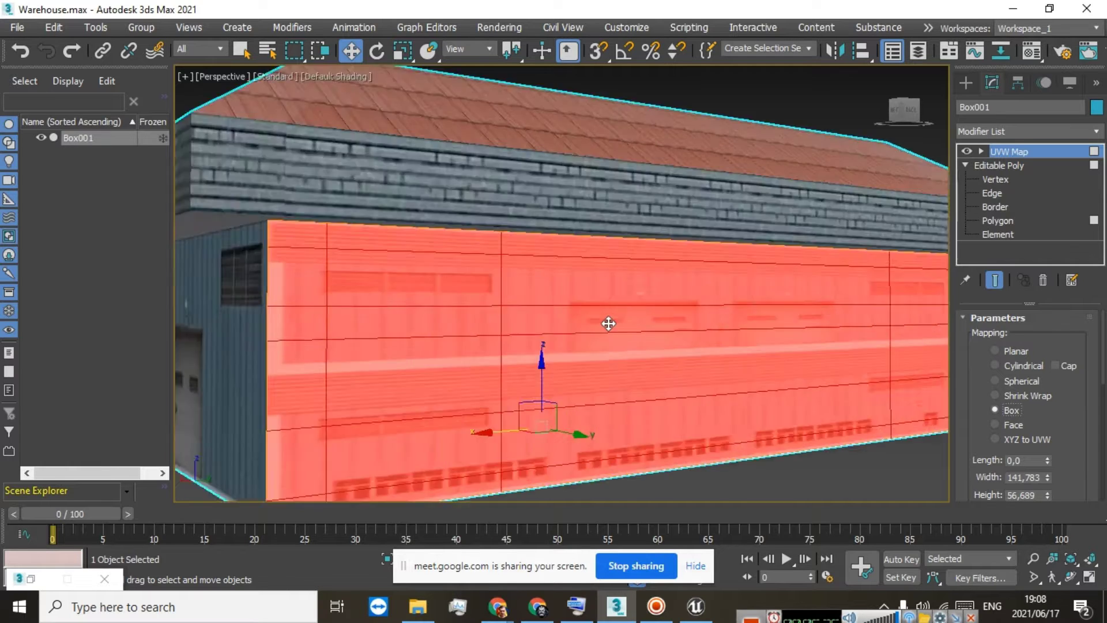
scroll(608, 323, "down", 8)
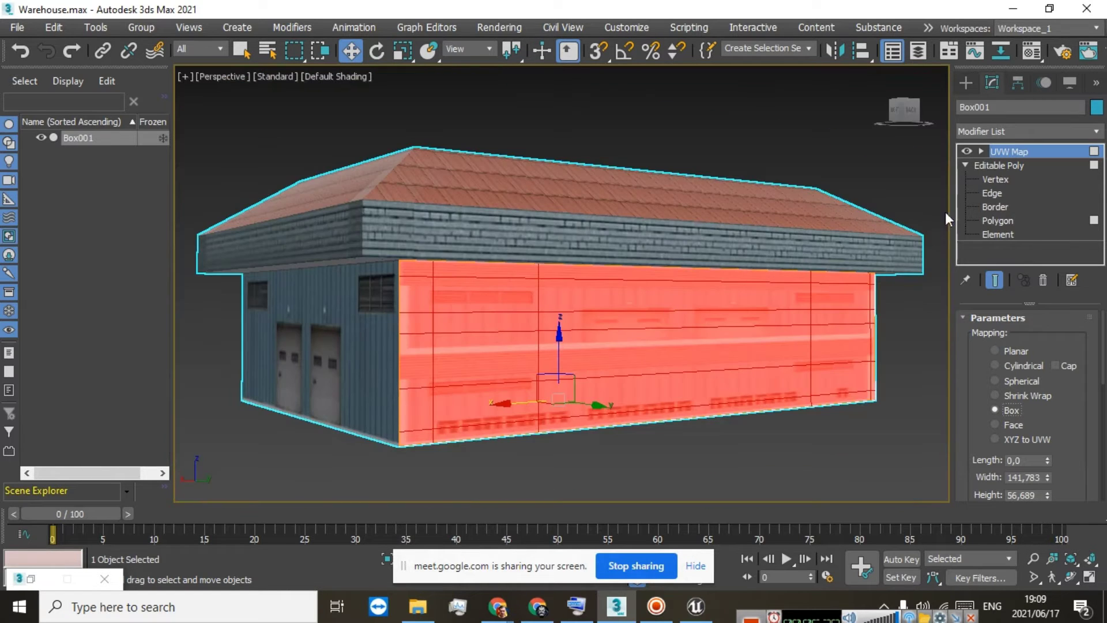
Activate the UVW Map modifier's Gizmo and raise it along Z over the back wall
left_click(1008, 151)
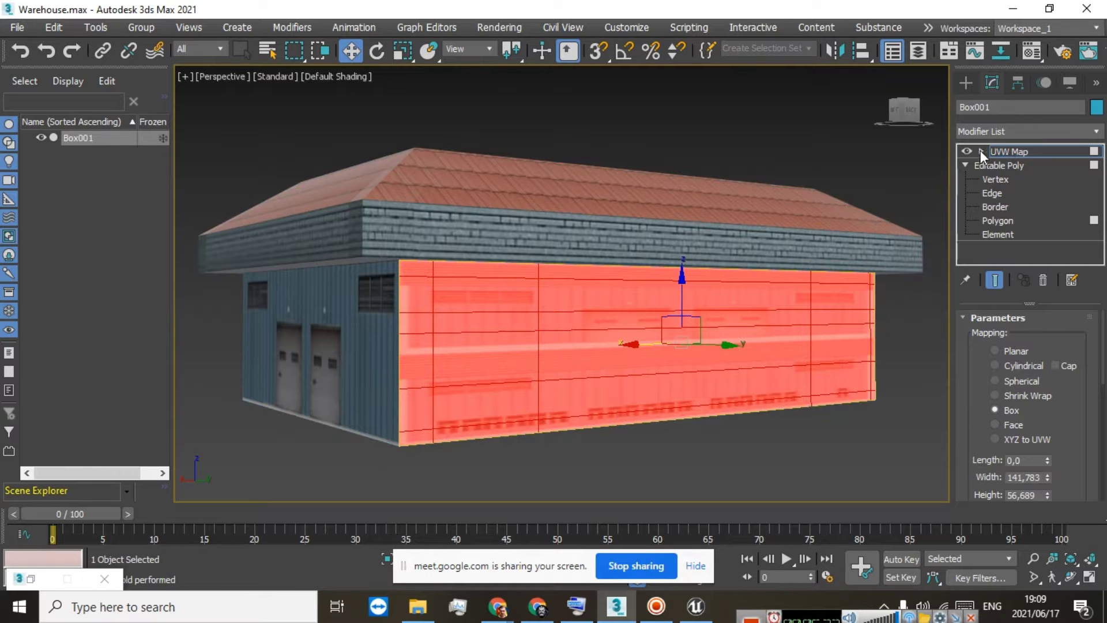
left_click(980, 151)
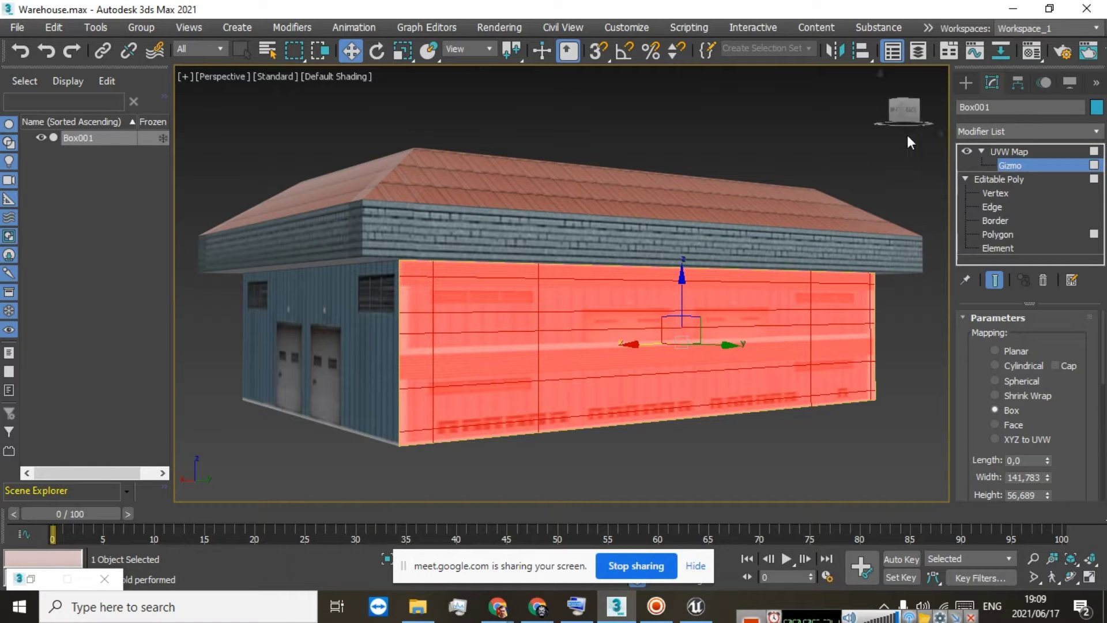
left_click(908, 113)
scroll(547, 322, "up", 5)
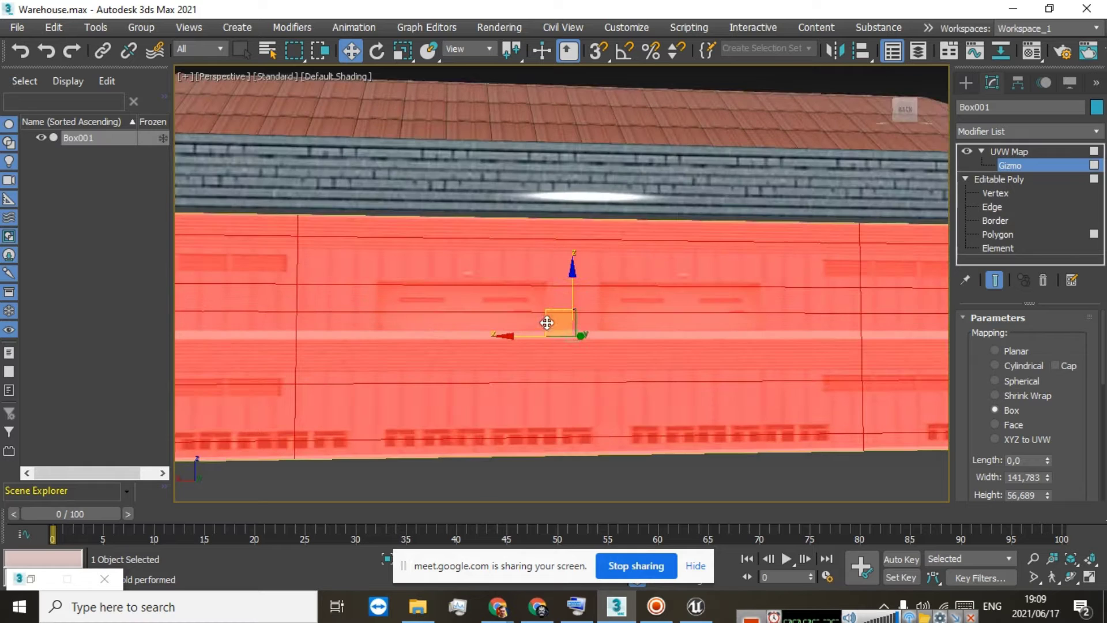
left_click_drag(572, 280, 570, 133)
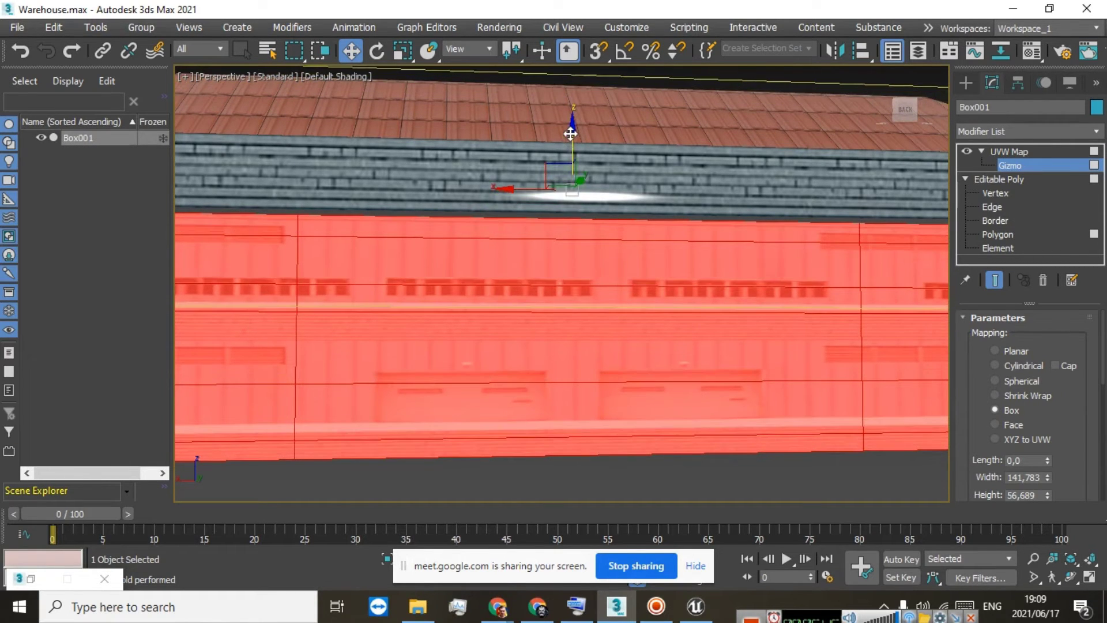
Stretch the mapping gizmo along Z and raise it until one row of vents and windows spans the back wall
left_click(402, 51)
left_click_drag(573, 261, 569, 355)
left_click(352, 50)
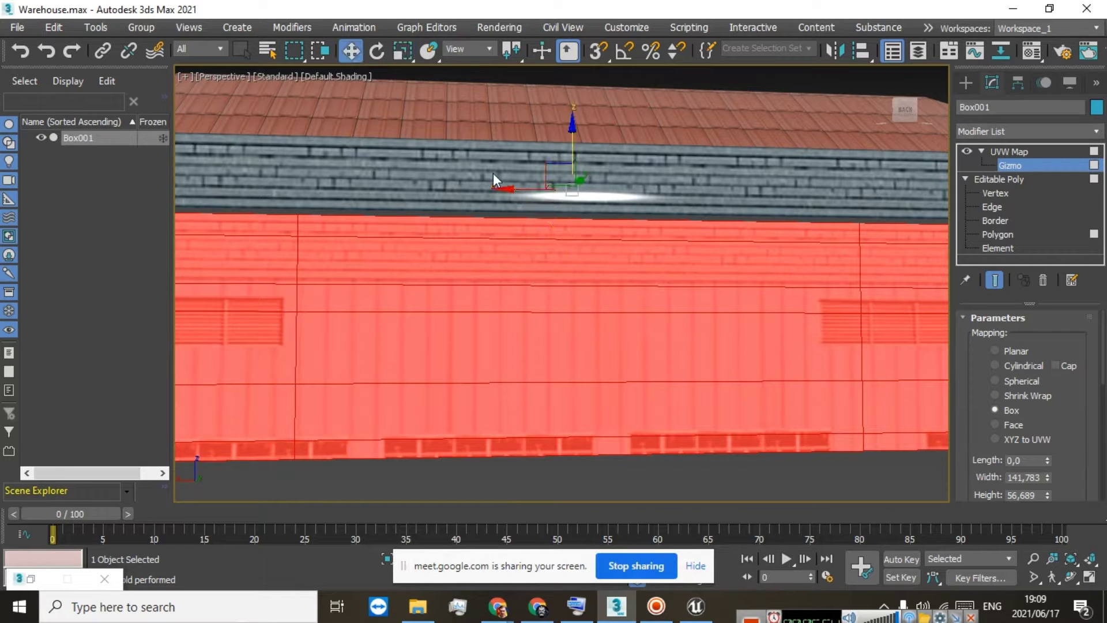
left_click_drag(563, 151, 580, 91)
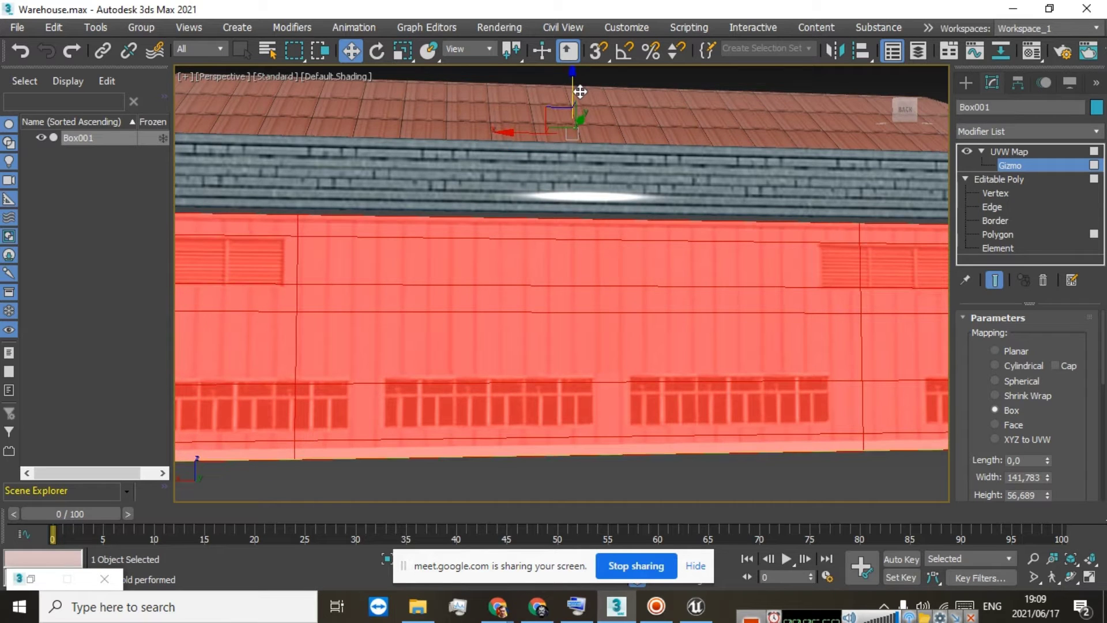
Fine-tune the gizmo's Z scale and height so the vent texture fits between the upper horizontal cuts
left_click_drag(912, 110, 944, 112)
scroll(724, 206, "down", 5)
scroll(725, 207, "up", 5)
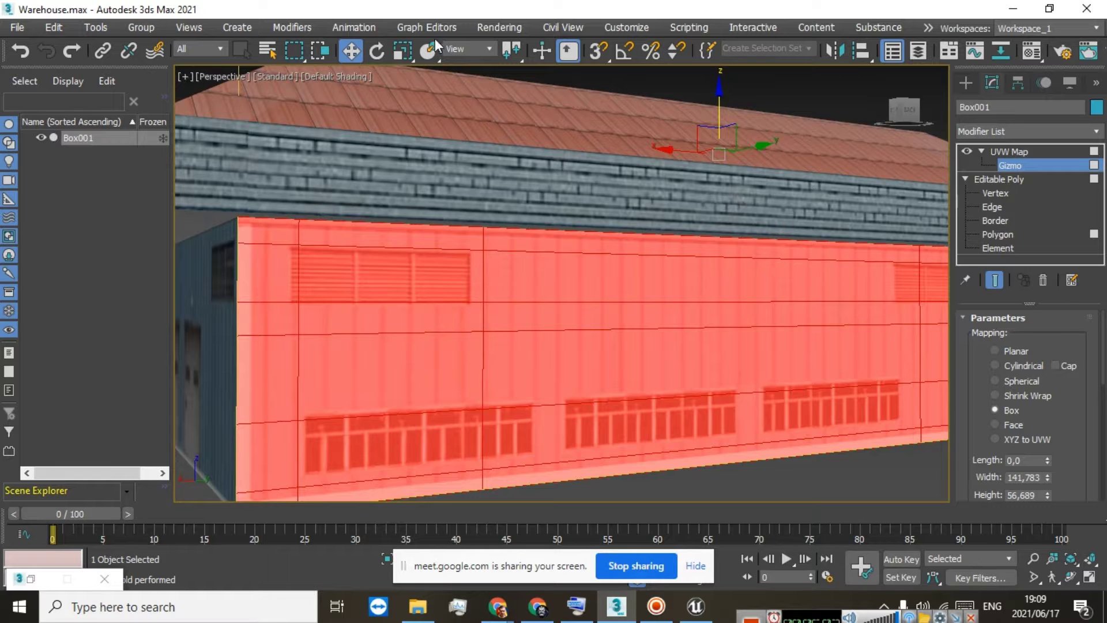
key("r")
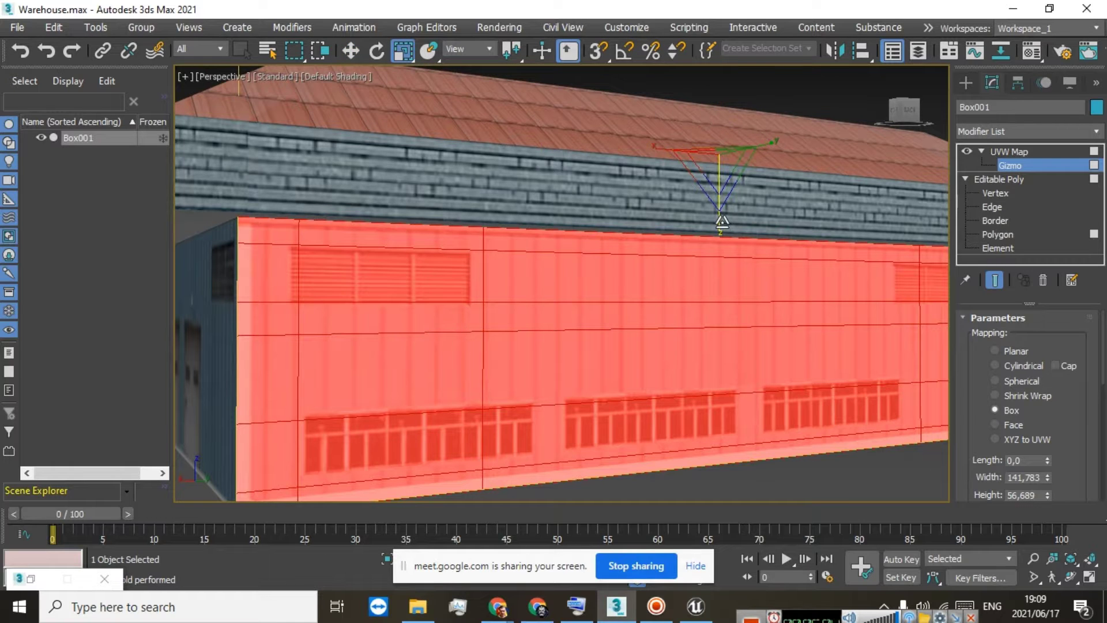
left_click_drag(722, 222, 723, 223)
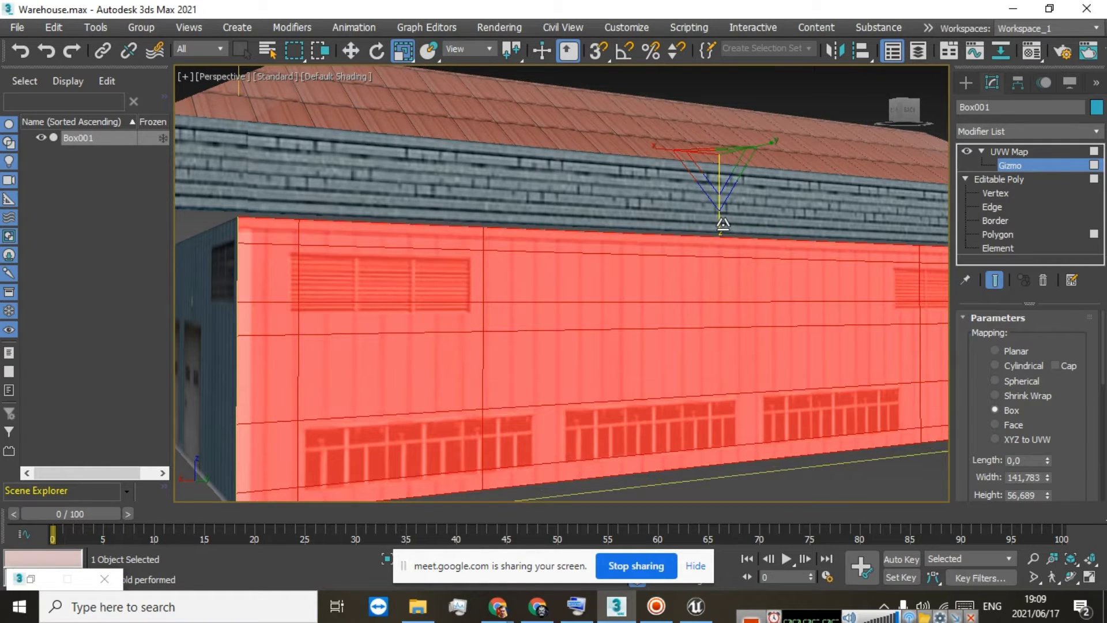
left_click(356, 52)
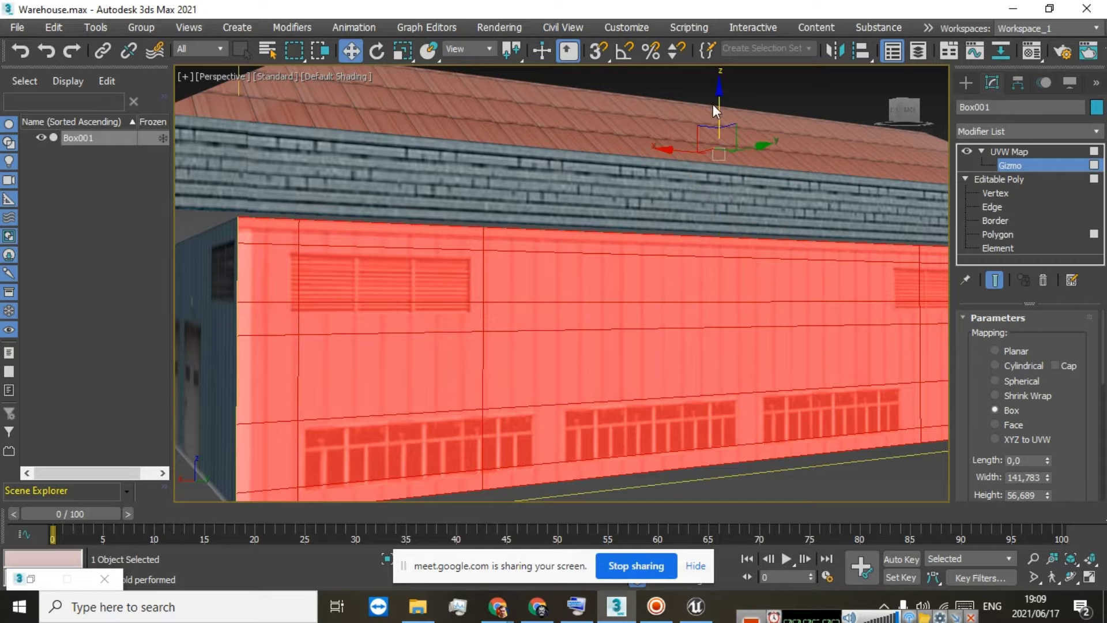
left_click_drag(722, 107, 717, 104)
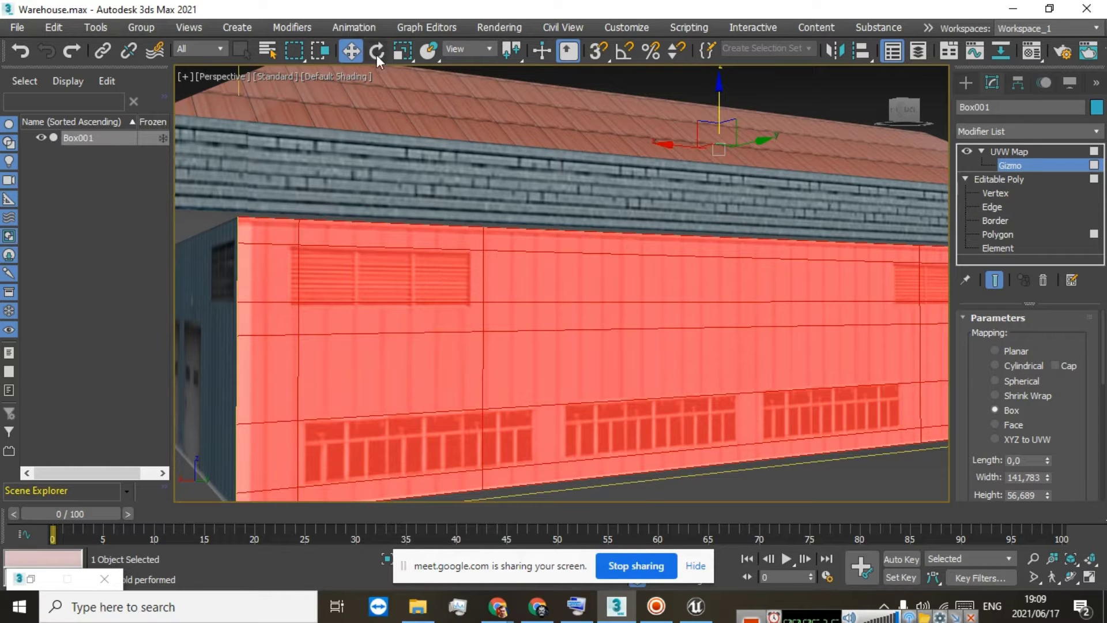
left_click(395, 52)
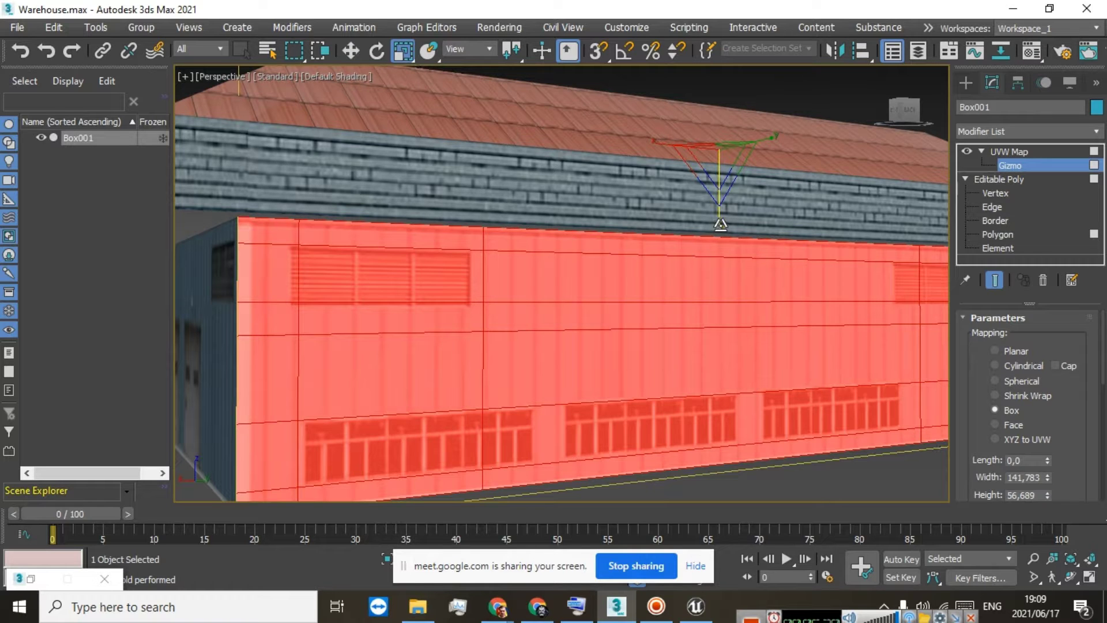
key("w")
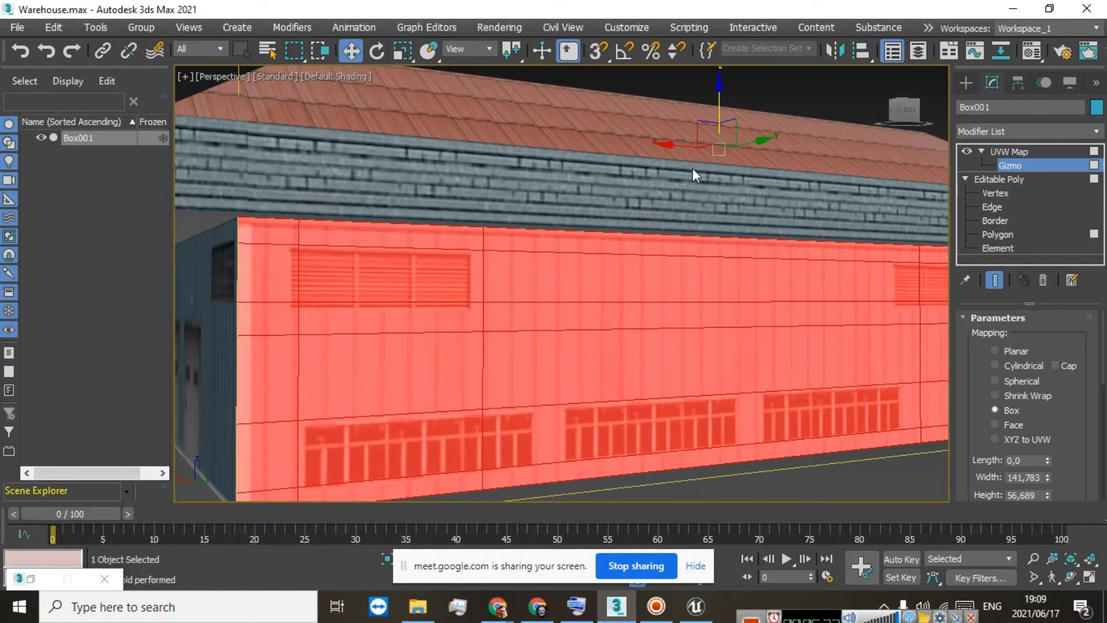
left_click_drag(718, 106, 718, 103)
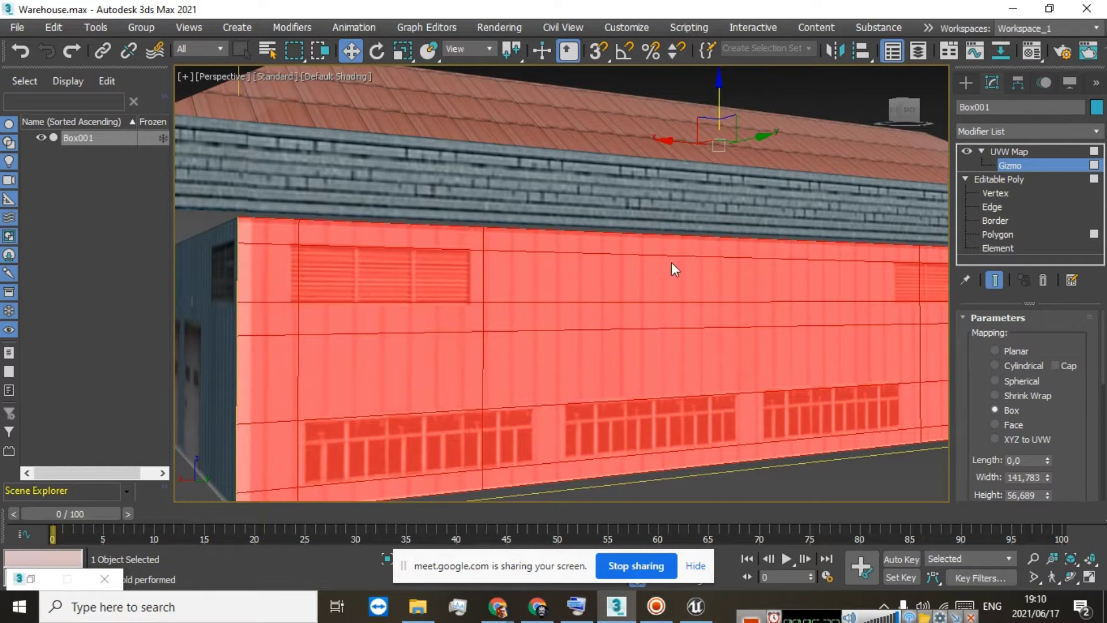
Shift the mapping gizmo along X to line the smaller vent up with its vertical cuts
mouse_move(909, 107)
left_mouse_down()
mouse_move(862, 108)
mouse_move(892, 113)
left_mouse_up()
scroll(674, 224, "down", 5)
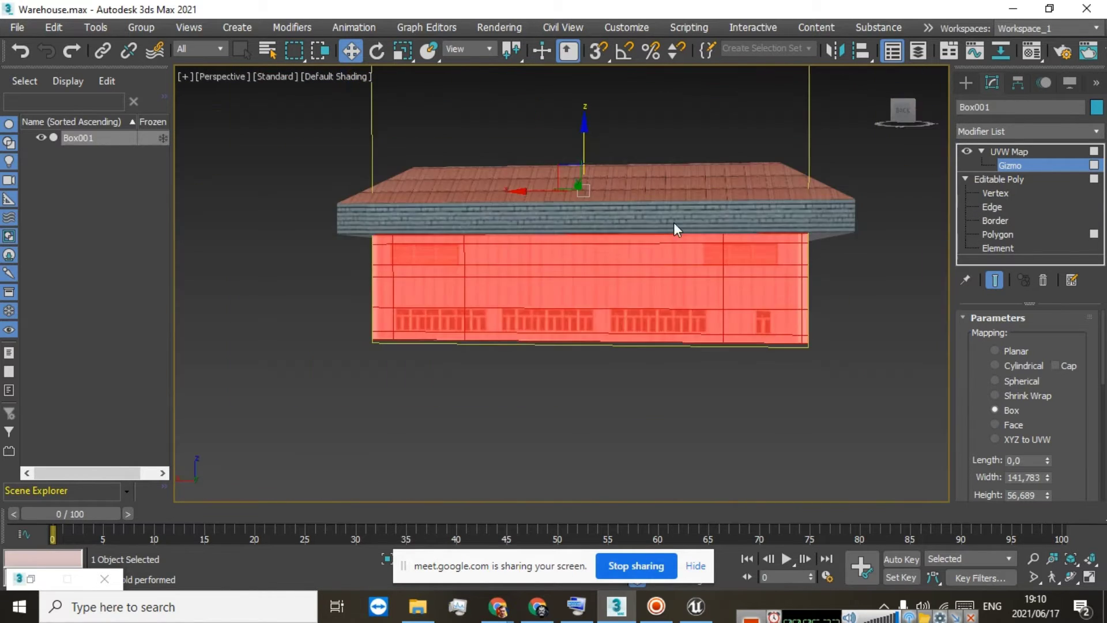
scroll(640, 234, "up", 3)
left_click_drag(496, 175, 531, 184)
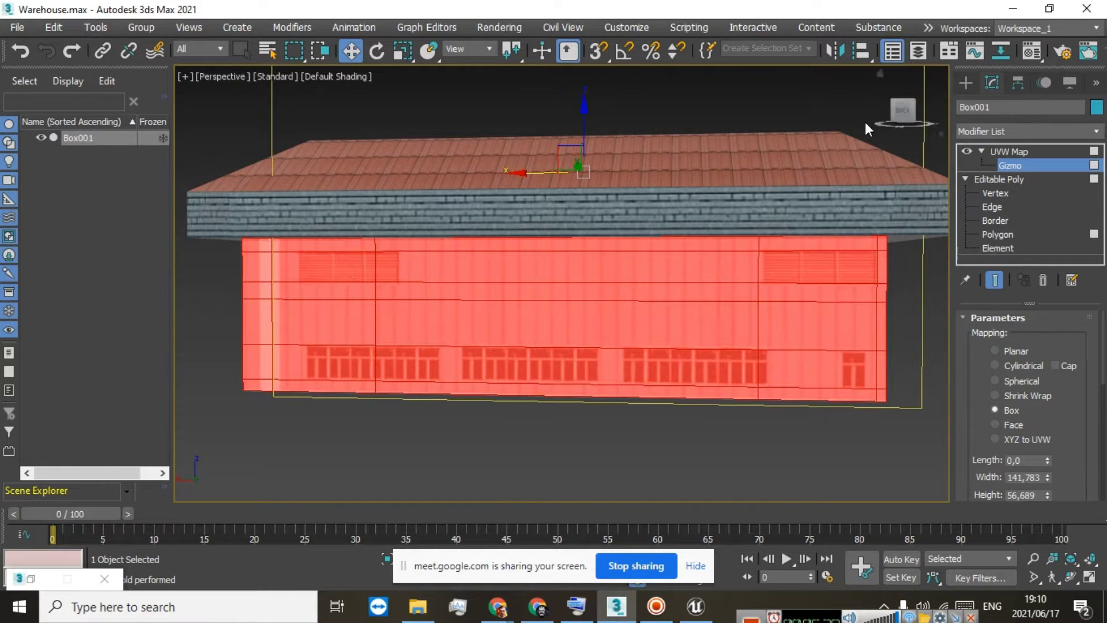
left_click(909, 118)
mouse_move(905, 114)
left_mouse_down()
mouse_move(930, 120)
mouse_move(859, 120)
mouse_move(904, 114)
left_mouse_up()
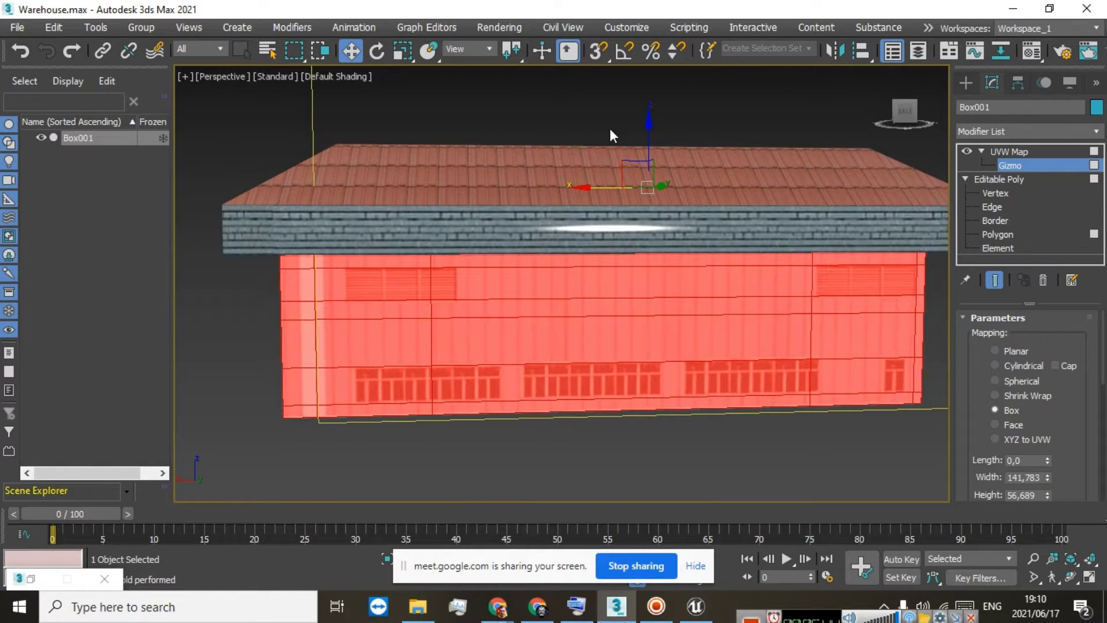
Test the tile flips of the UVW Map and leave only the U Tile flip enabled
scroll(998, 426, "down", 5)
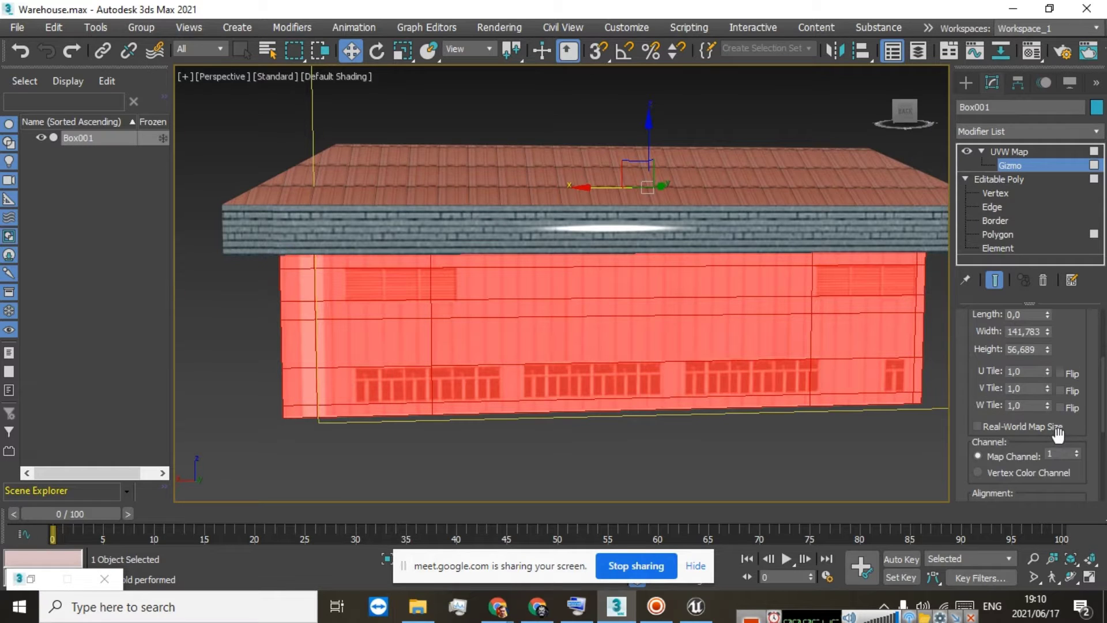
scroll(1058, 432, "down", 3)
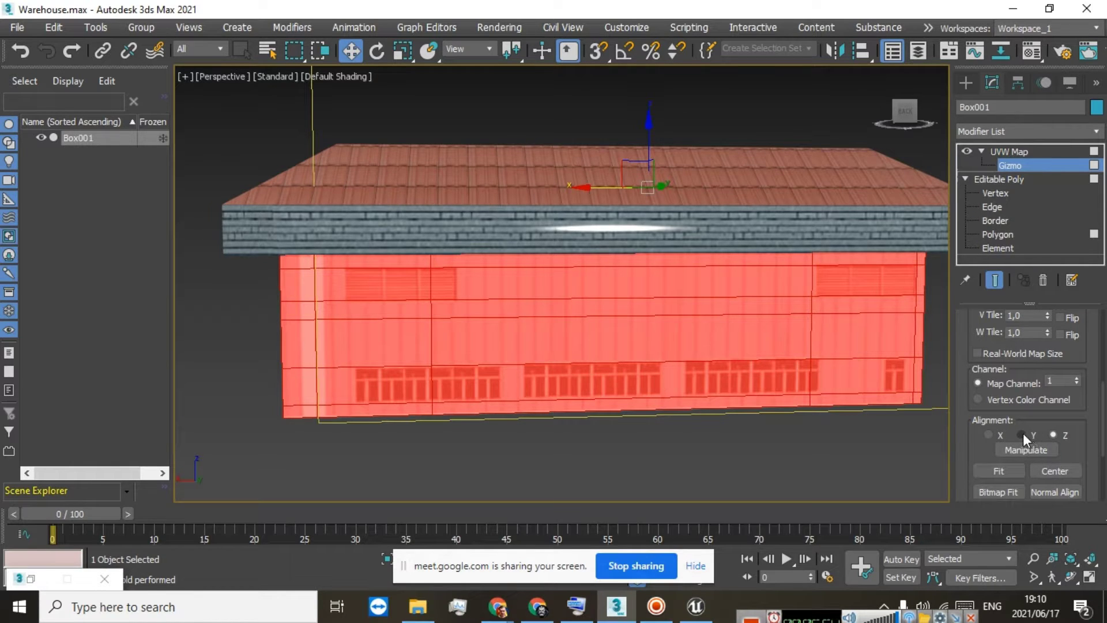
scroll(1059, 357, "up", 1)
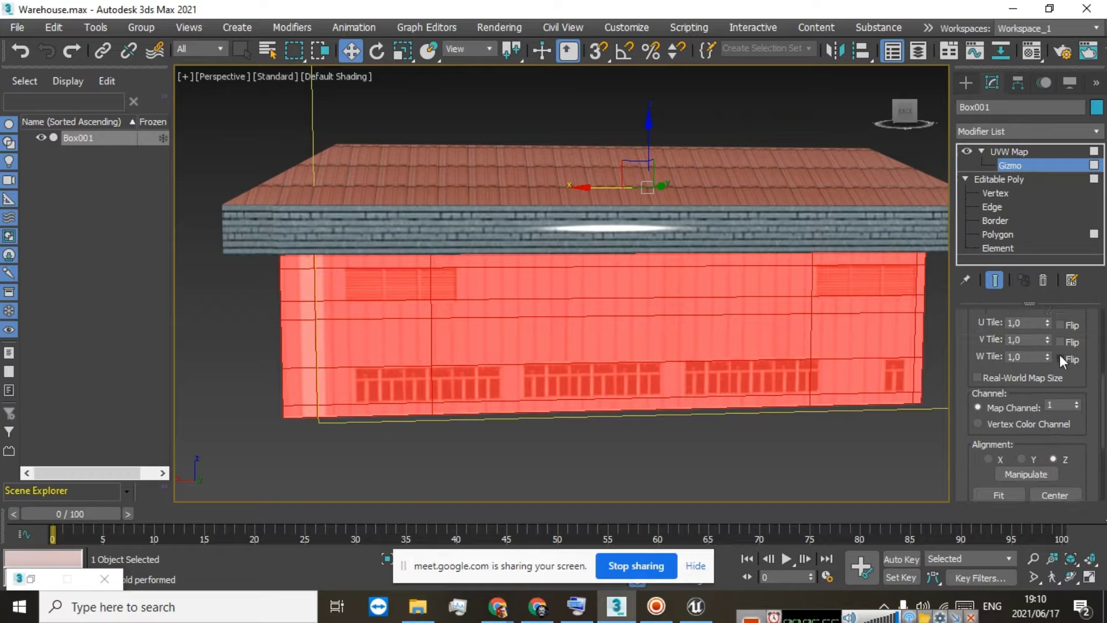
scroll(1060, 354, "up", 1)
left_click(1056, 351)
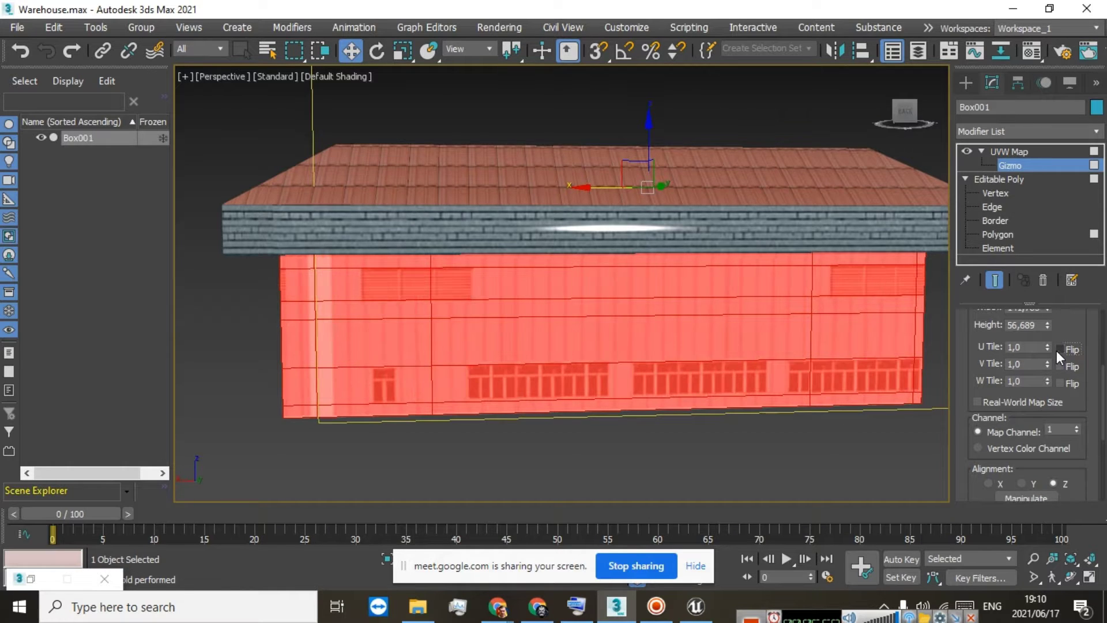
left_click(1058, 349)
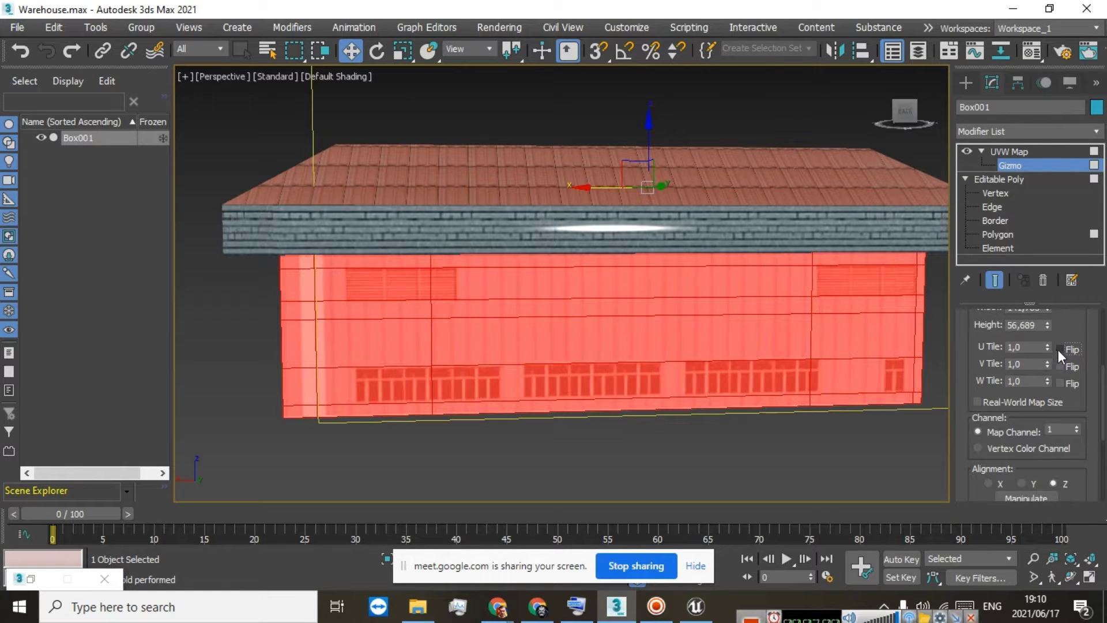
left_click(1058, 364)
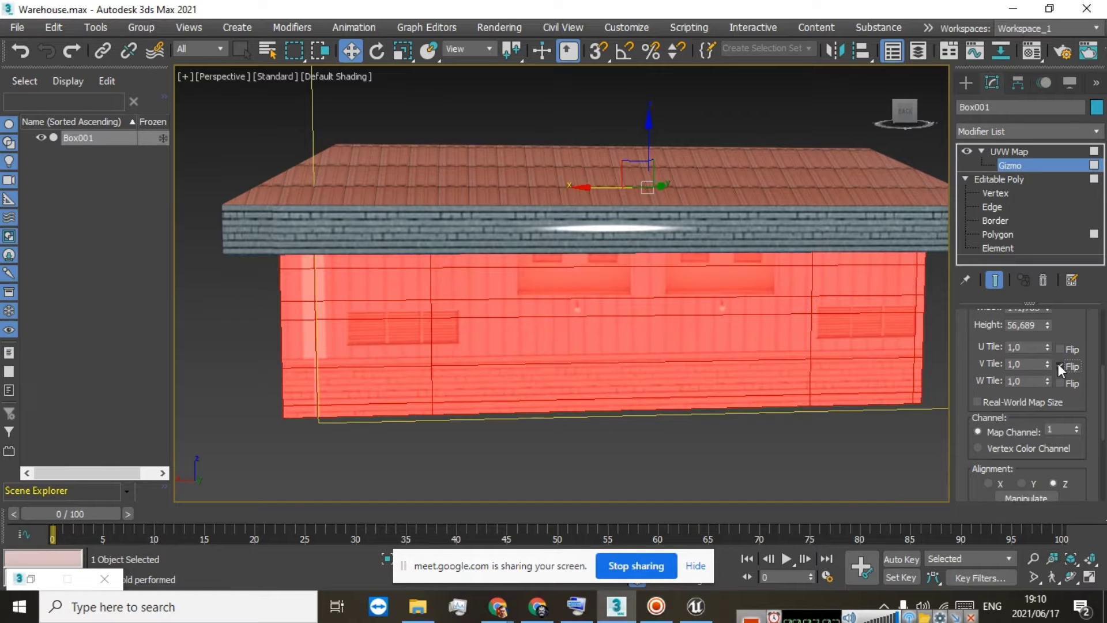
left_click(1058, 365)
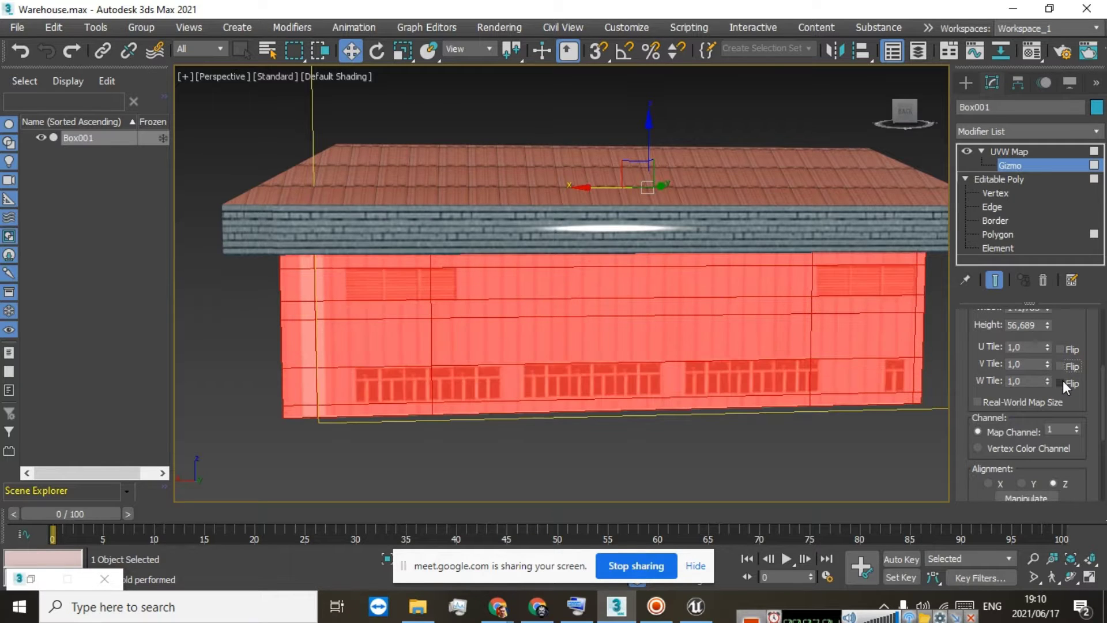
left_click(1062, 381)
left_click(1061, 348)
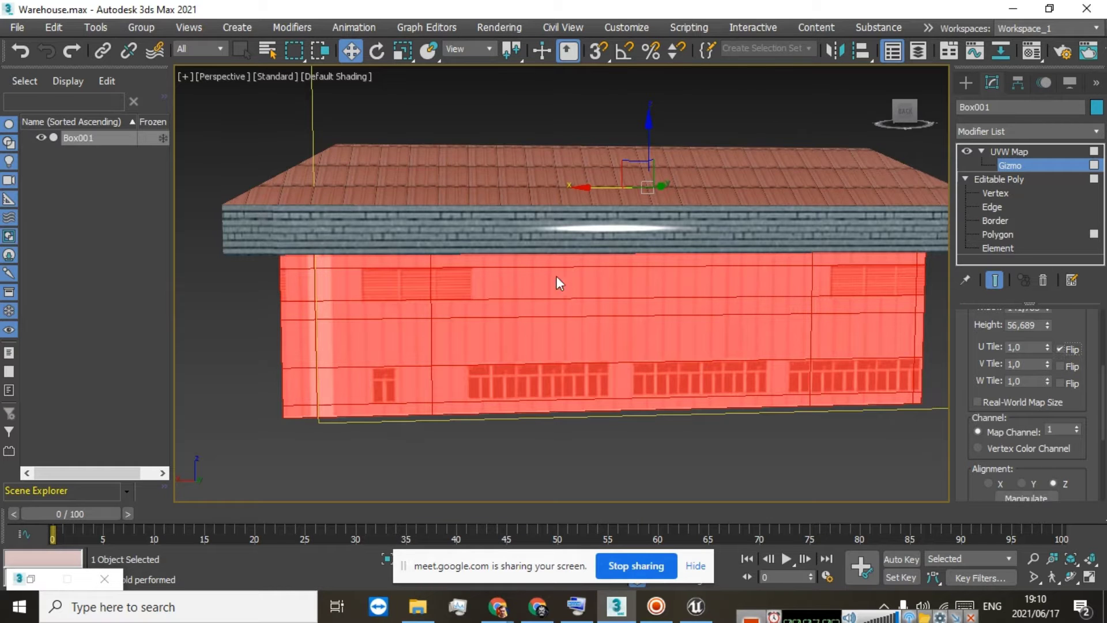
Move the mapping gizmo along X and adjust its X scale until both vents match their vertical cuts
left_click_drag(595, 183, 553, 192)
left_click(403, 54)
left_click(350, 52)
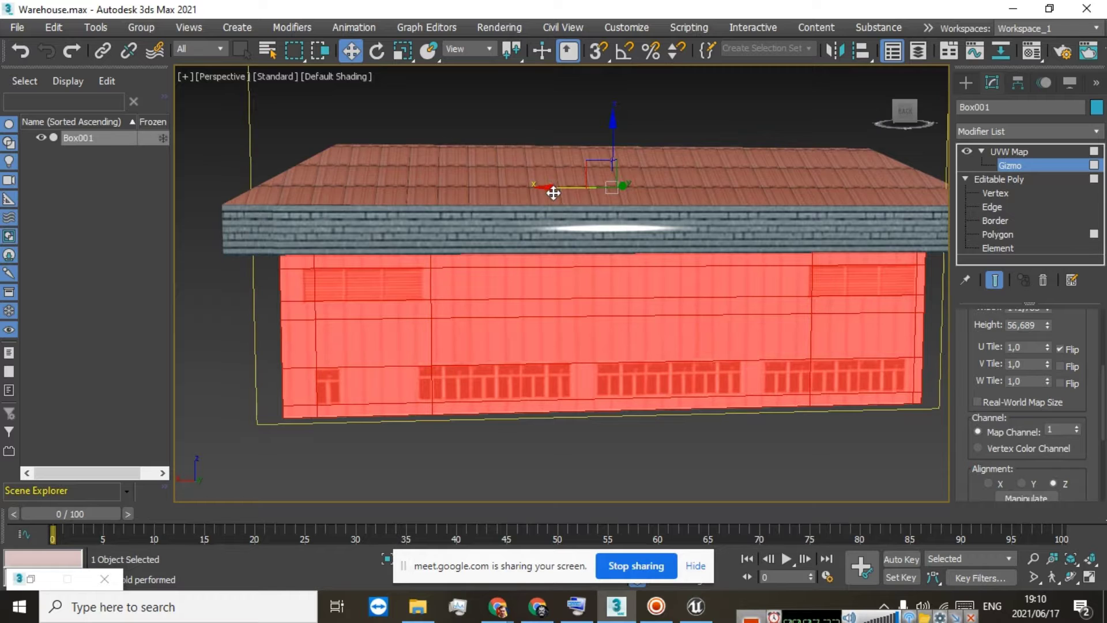
left_click(402, 51)
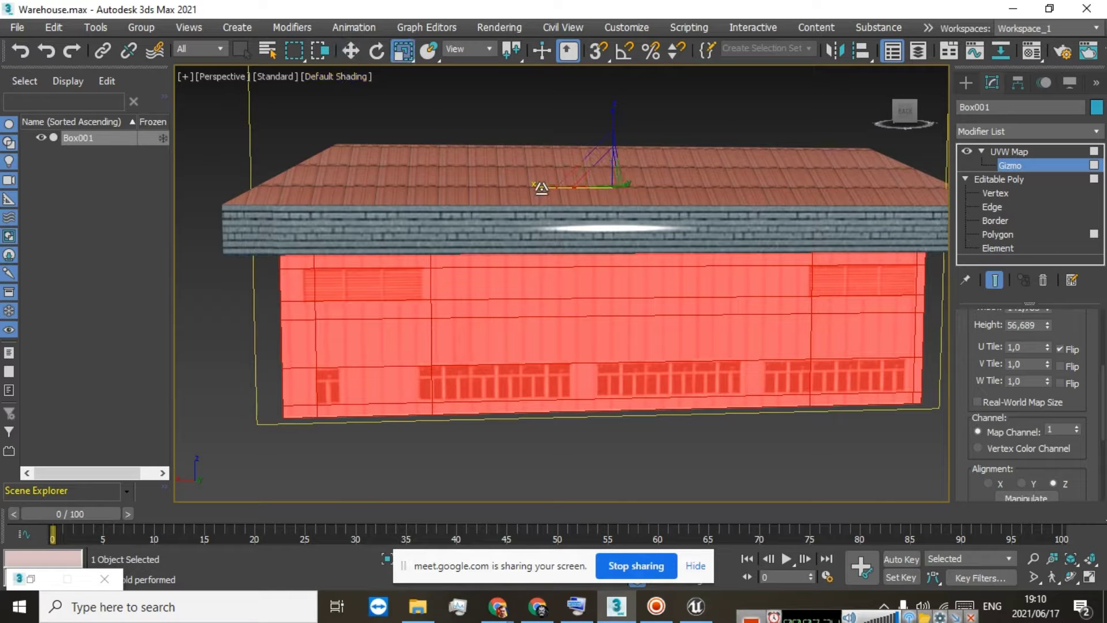
left_click_drag(542, 187, 543, 188)
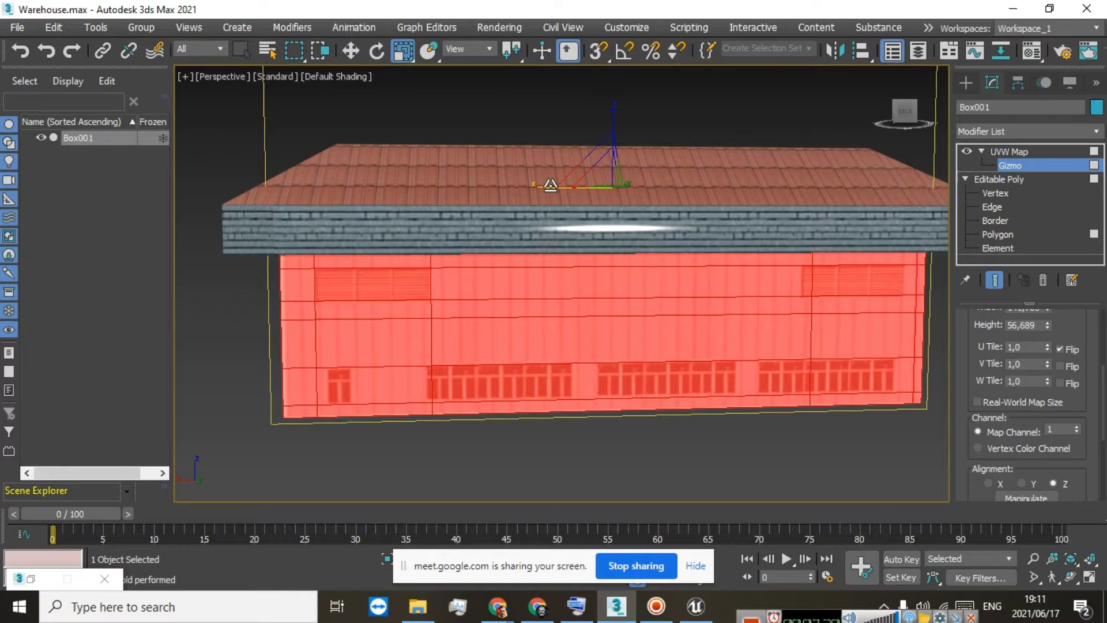
left_click_drag(551, 185, 550, 189)
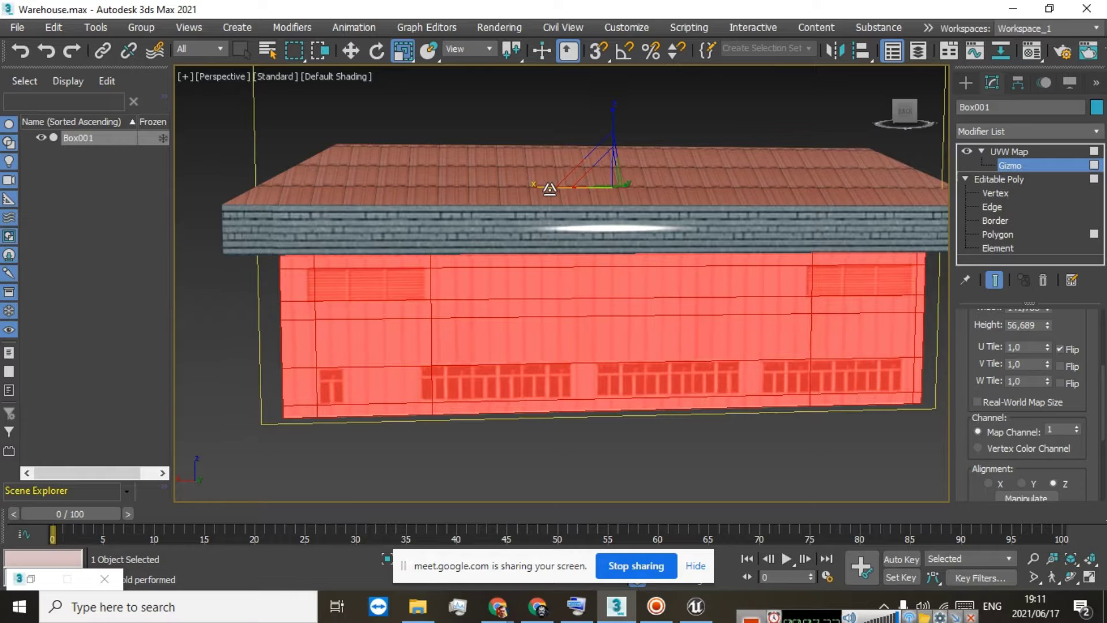
left_click(350, 50)
left_click_drag(552, 187, 559, 196)
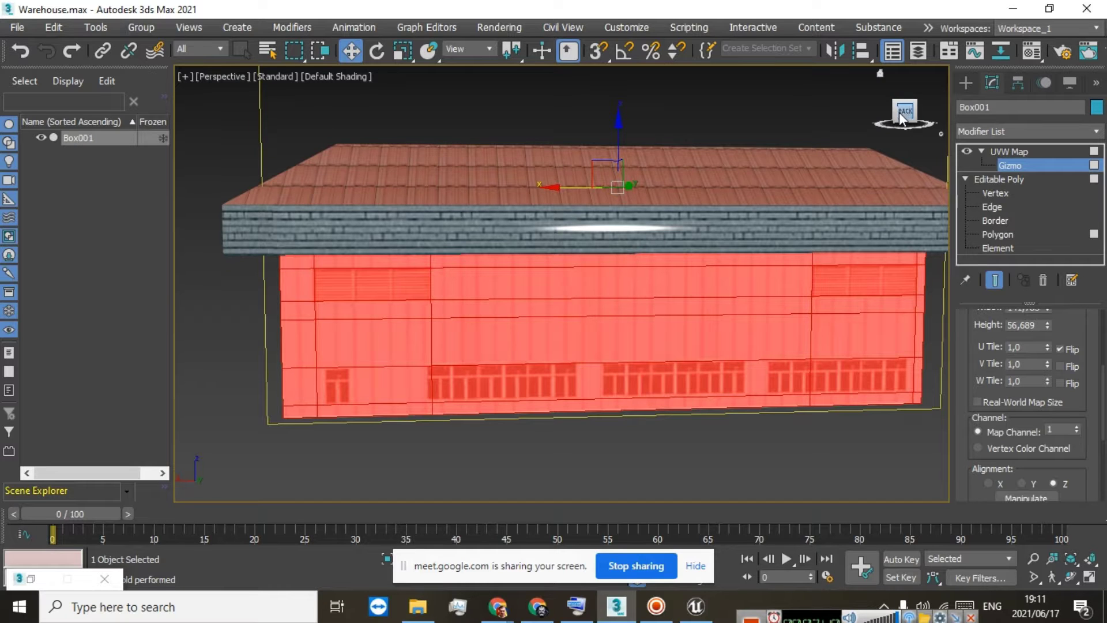
Collapse the UVW Map modifier into the Editable Poly and expand its sub-object levels
left_click_drag(899, 113, 595, 251)
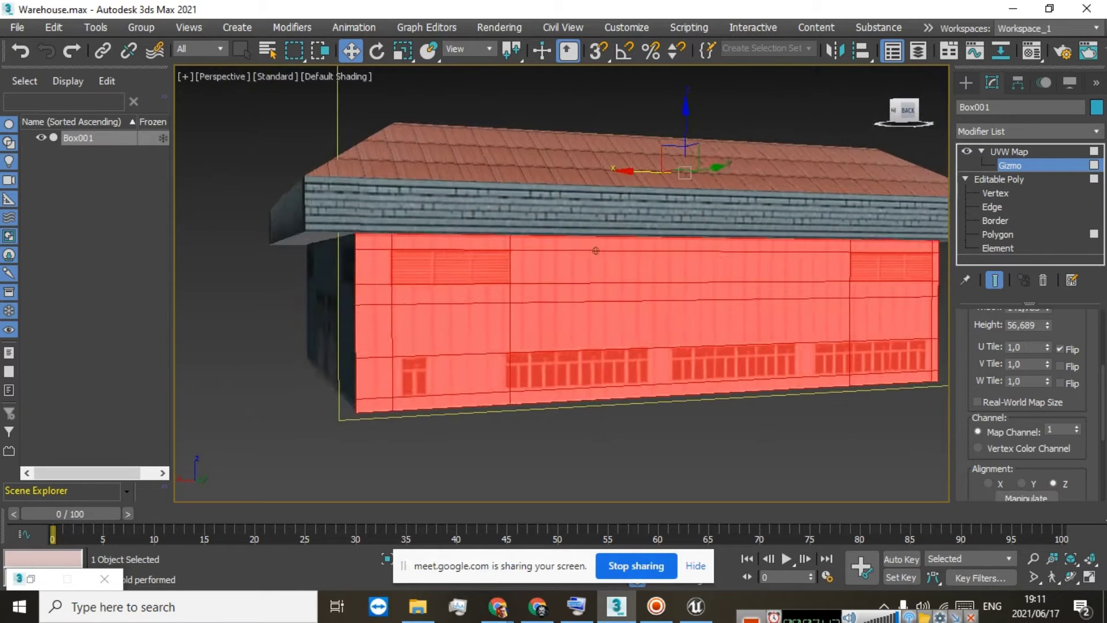
middle_click_drag(596, 251, 637, 261, "alt")
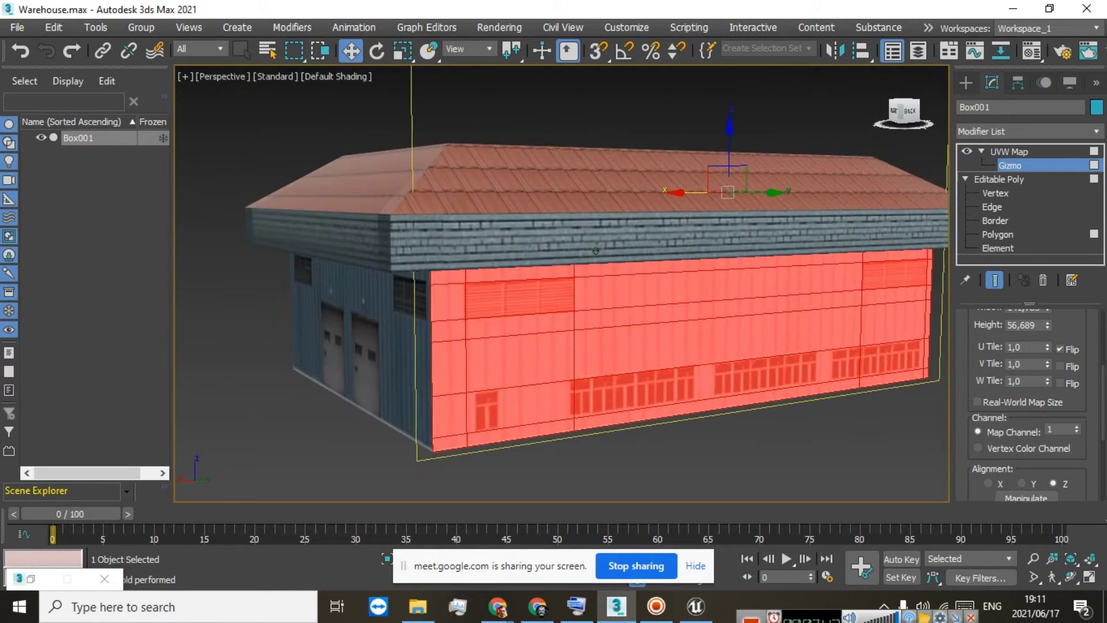
right_click(1020, 151)
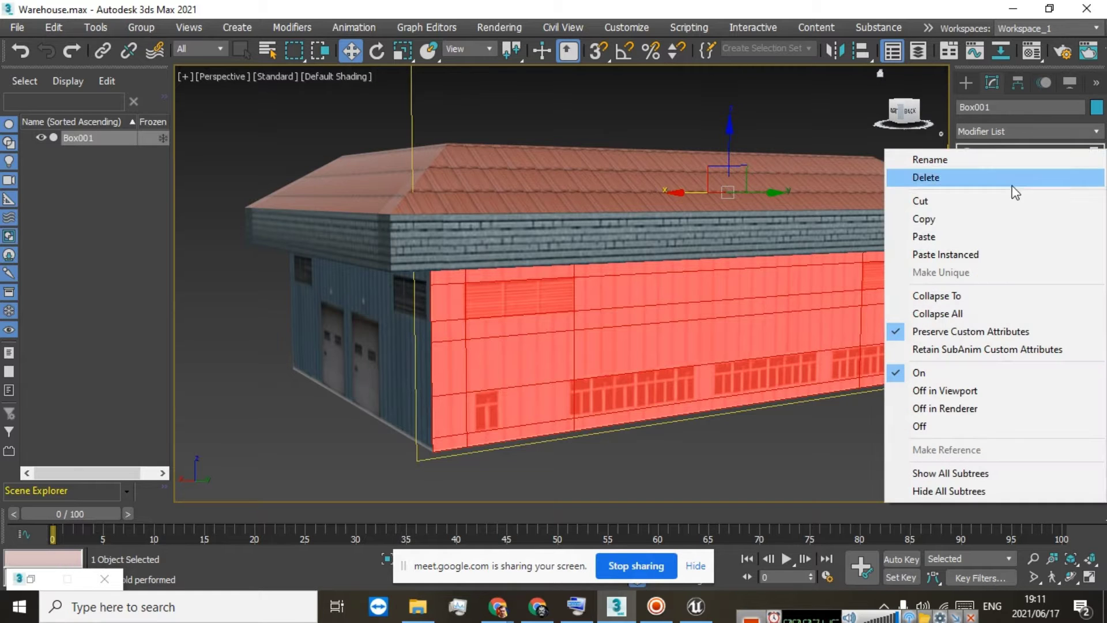
left_click(946, 294)
left_click(576, 369)
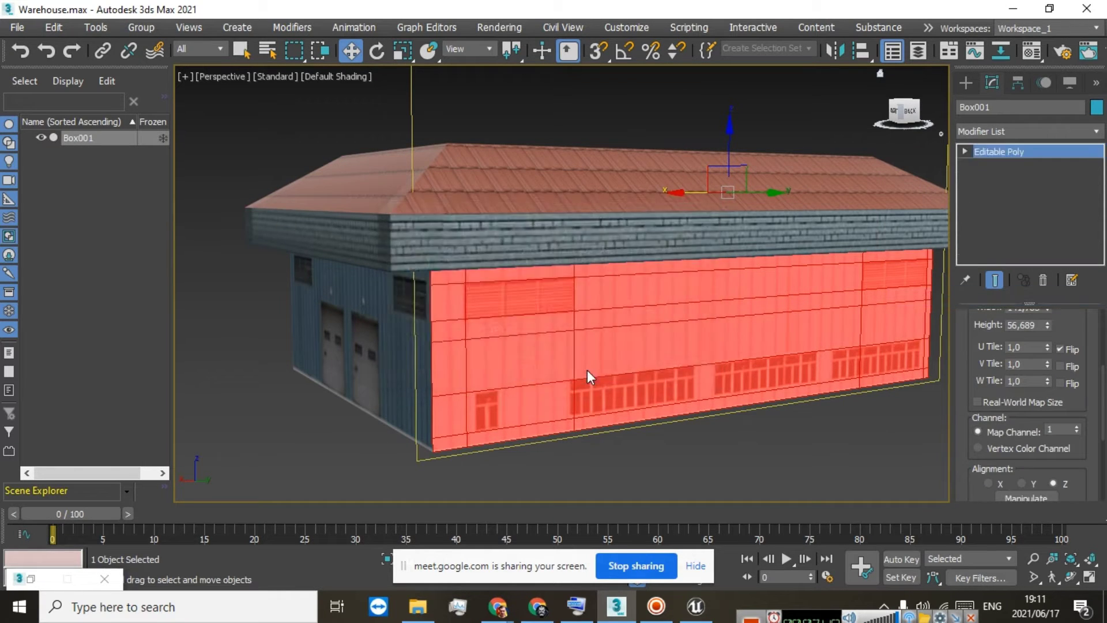
left_click(964, 151)
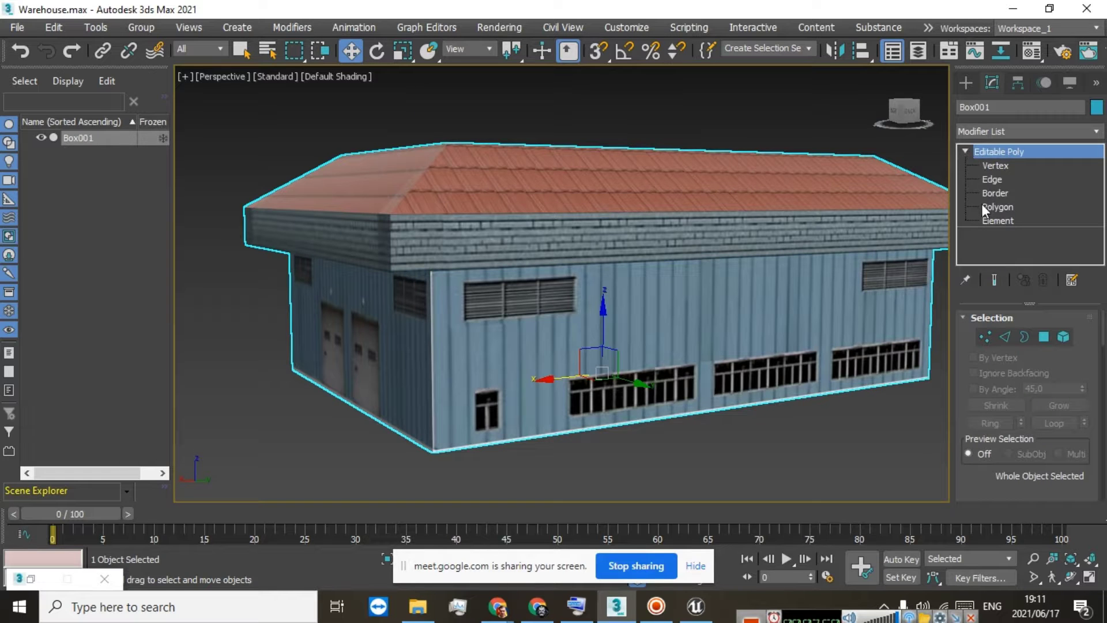
Extrude the larger louvred vent's polygon on the back wall inward to recess it
left_click(997, 207)
left_click(521, 307)
scroll(481, 312, "up", 6)
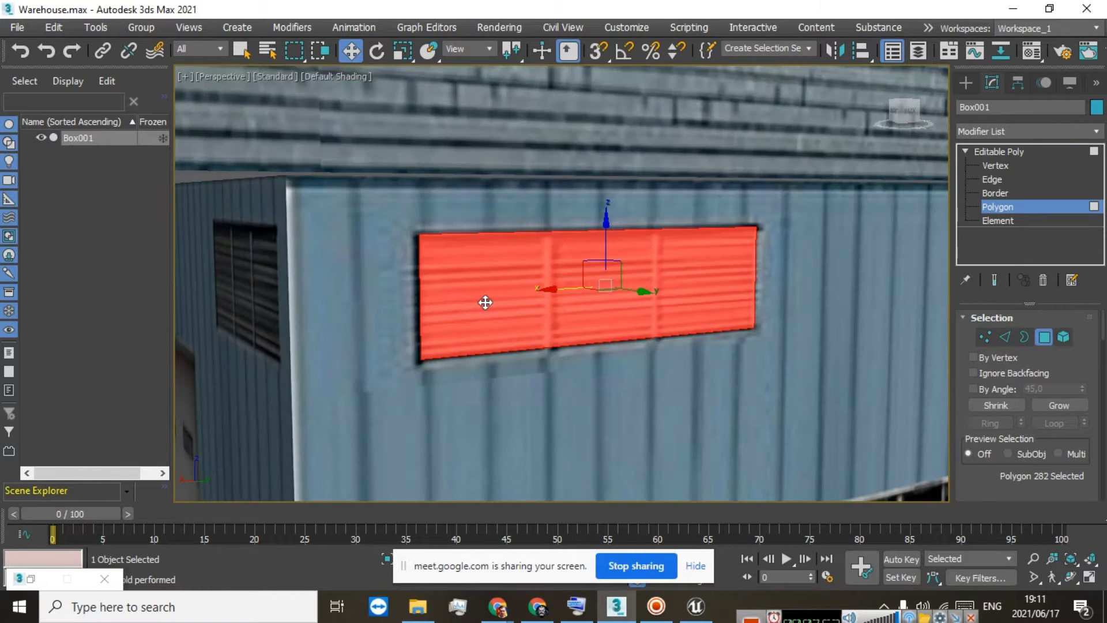
scroll(488, 302, "down", 2)
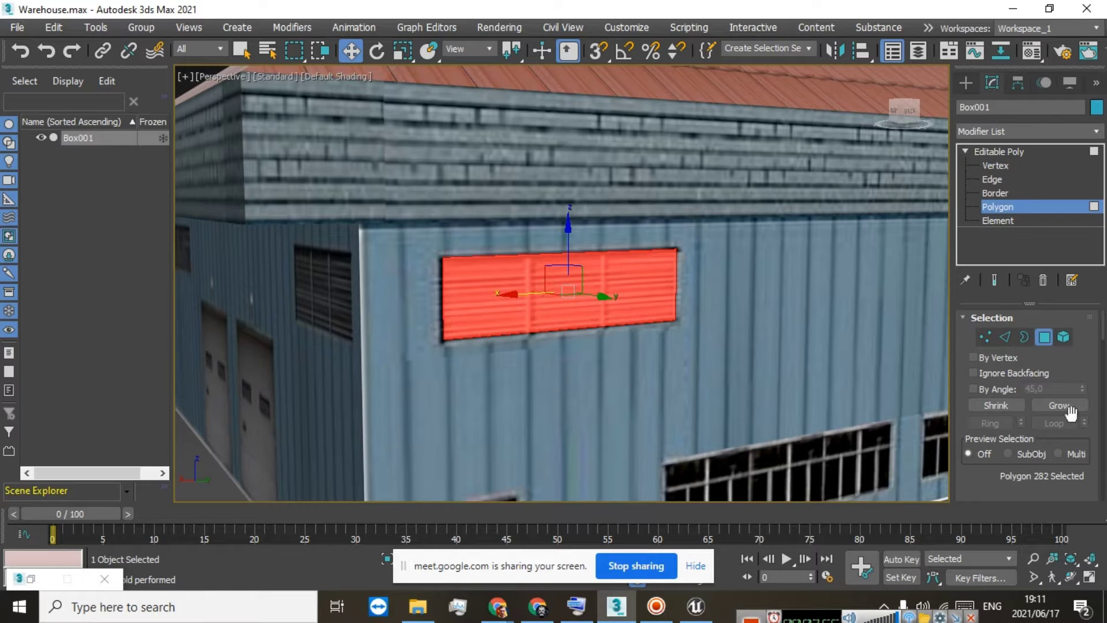
scroll(1067, 412, "down", 5)
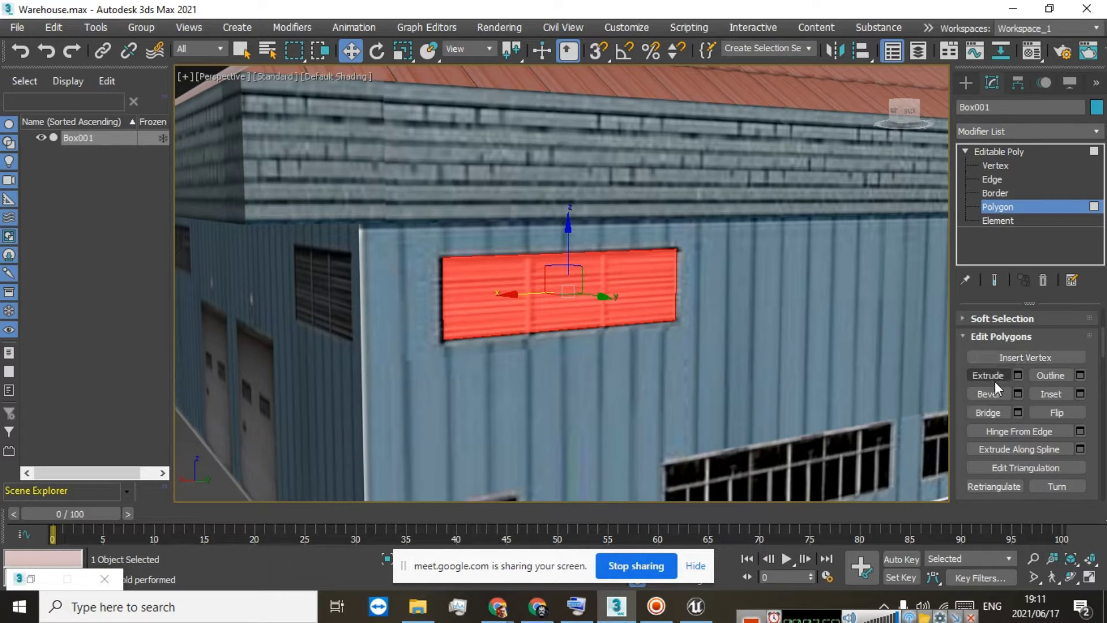
left_click(989, 375)
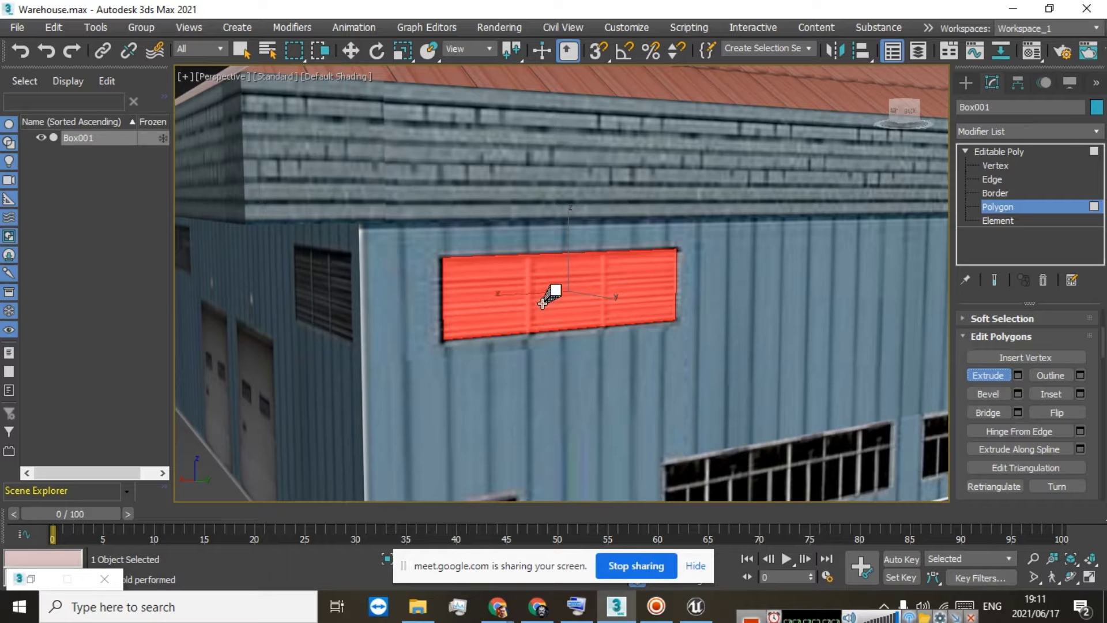
left_click_drag(542, 303, 541, 317)
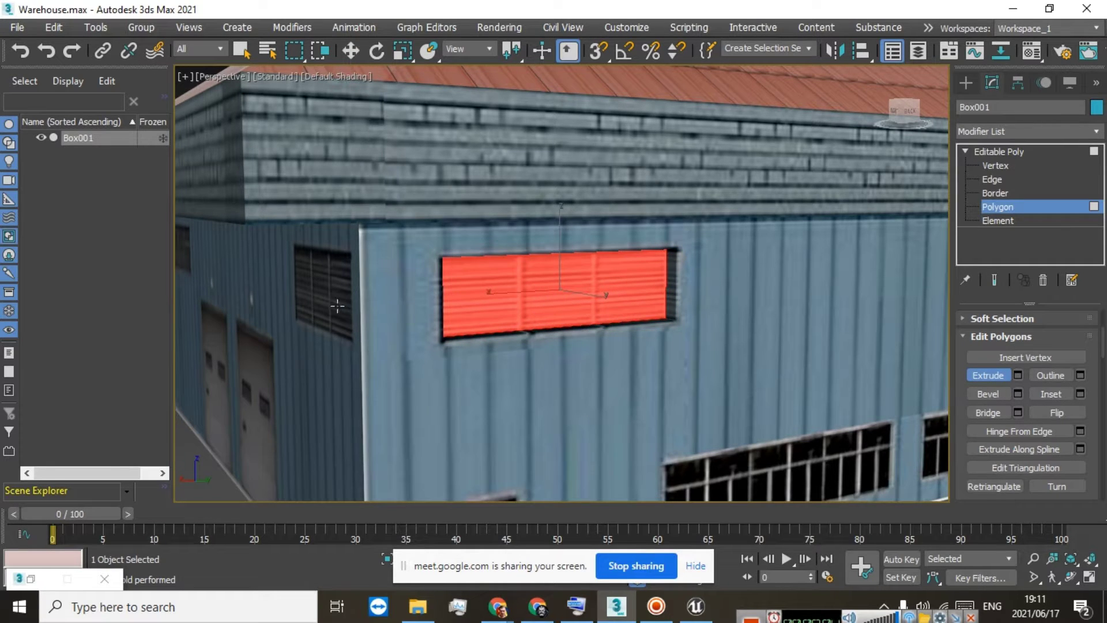
Extrude both vent polygons on the door wall adjoining the back wall inward
left_click(337, 306)
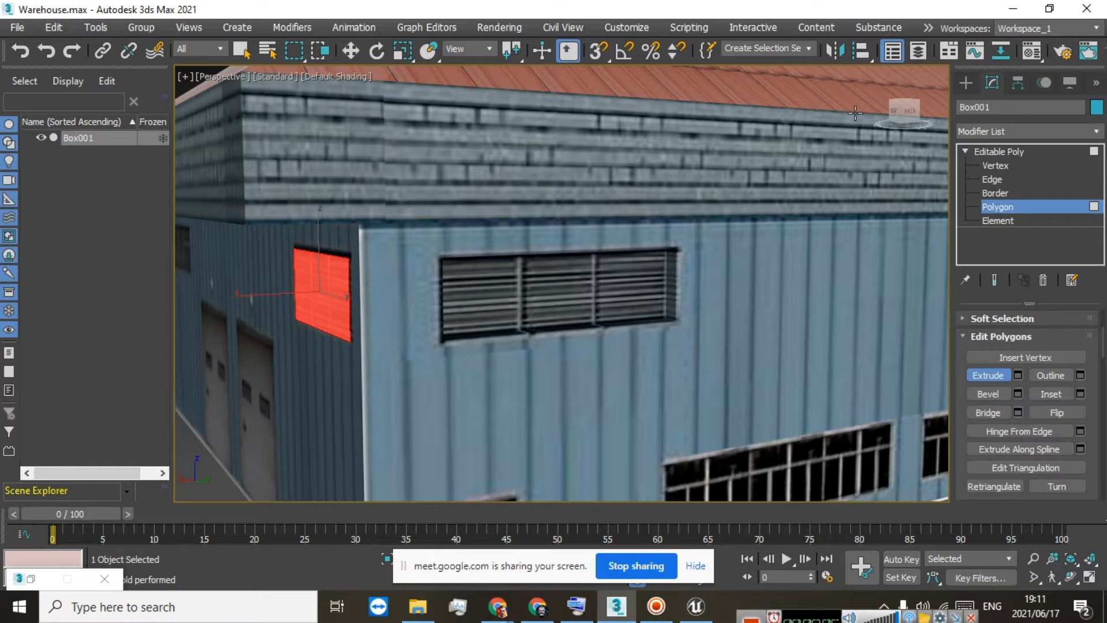
left_click_drag(893, 109, 928, 111)
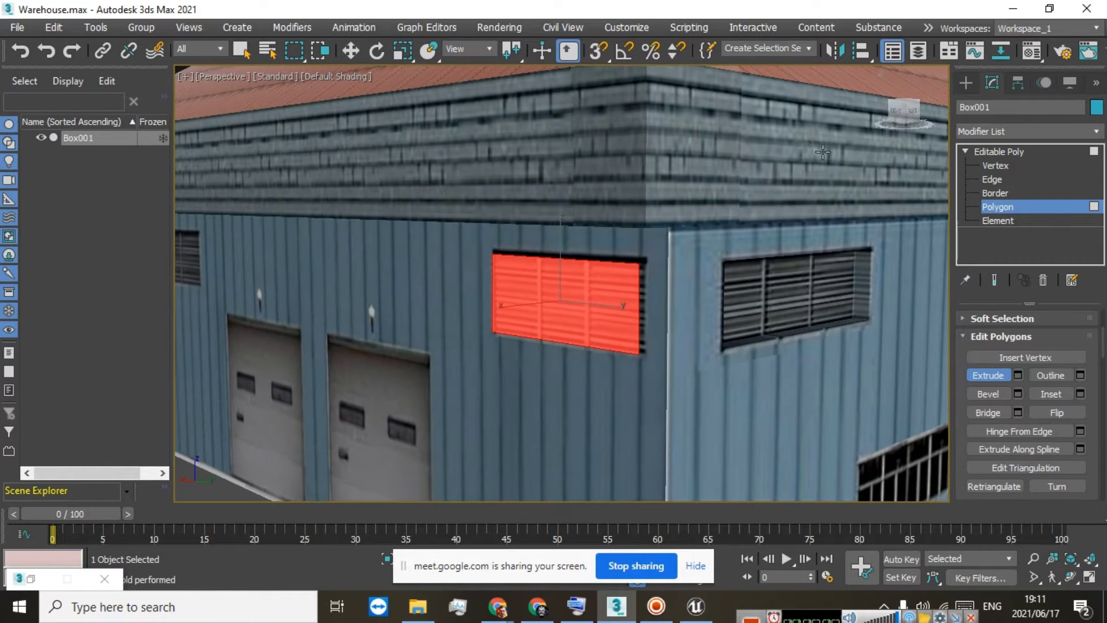
left_click_drag(622, 275, 622, 296)
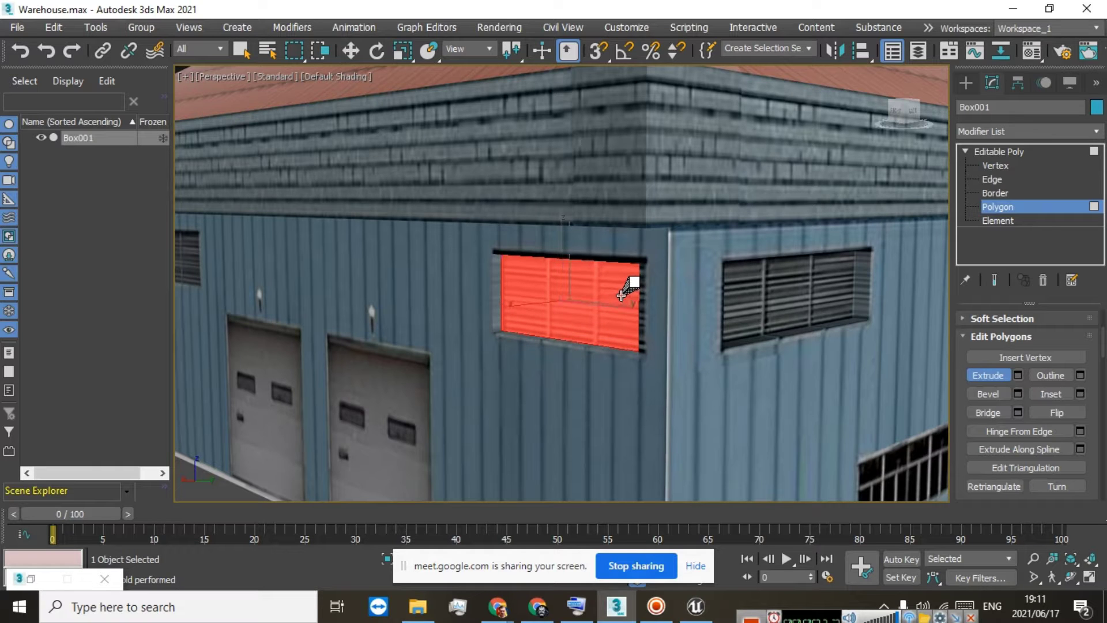
scroll(590, 298, "down", 3)
scroll(300, 277, "up", 4)
left_click(253, 267)
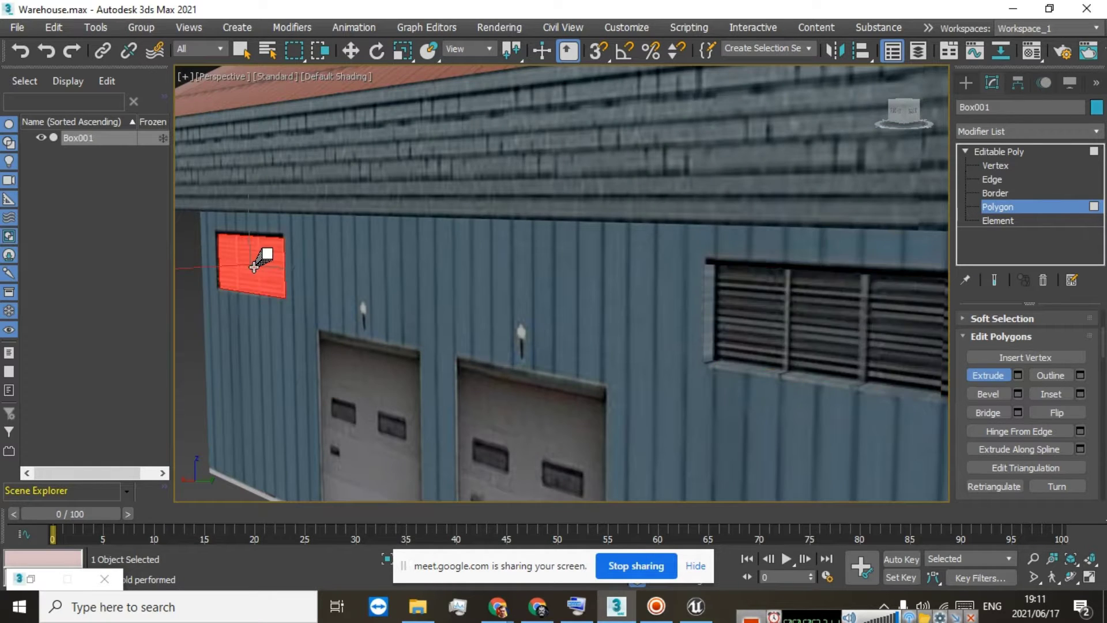
left_click_drag(255, 266, 256, 269)
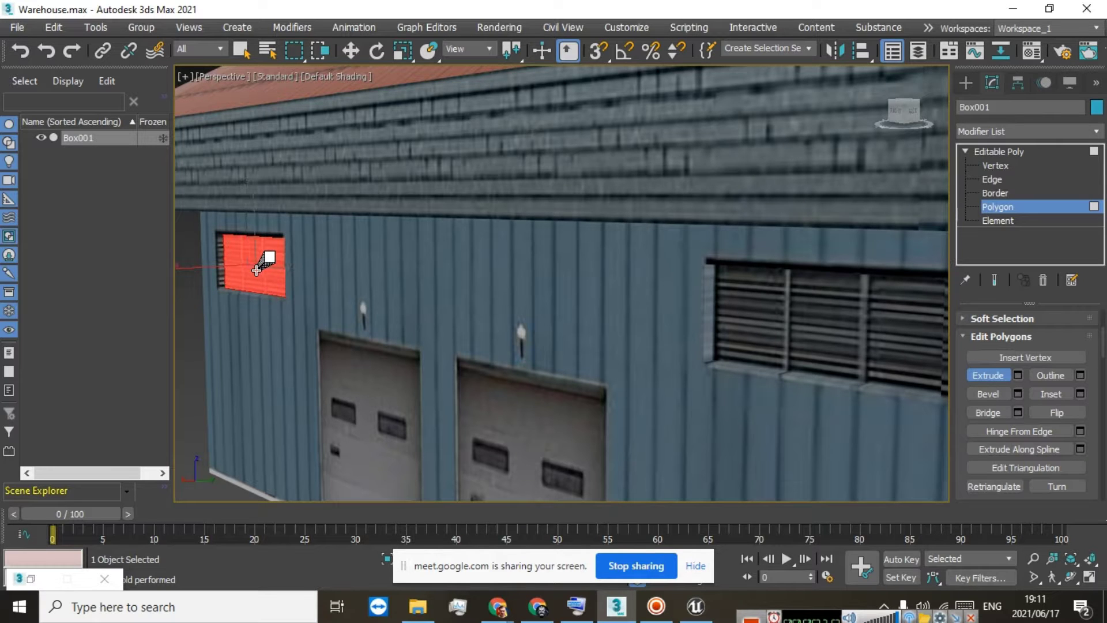
Extrude the two vent polygons on the long wall opposite the back wall inward
left_click_drag(898, 116, 922, 122)
left_click(795, 253)
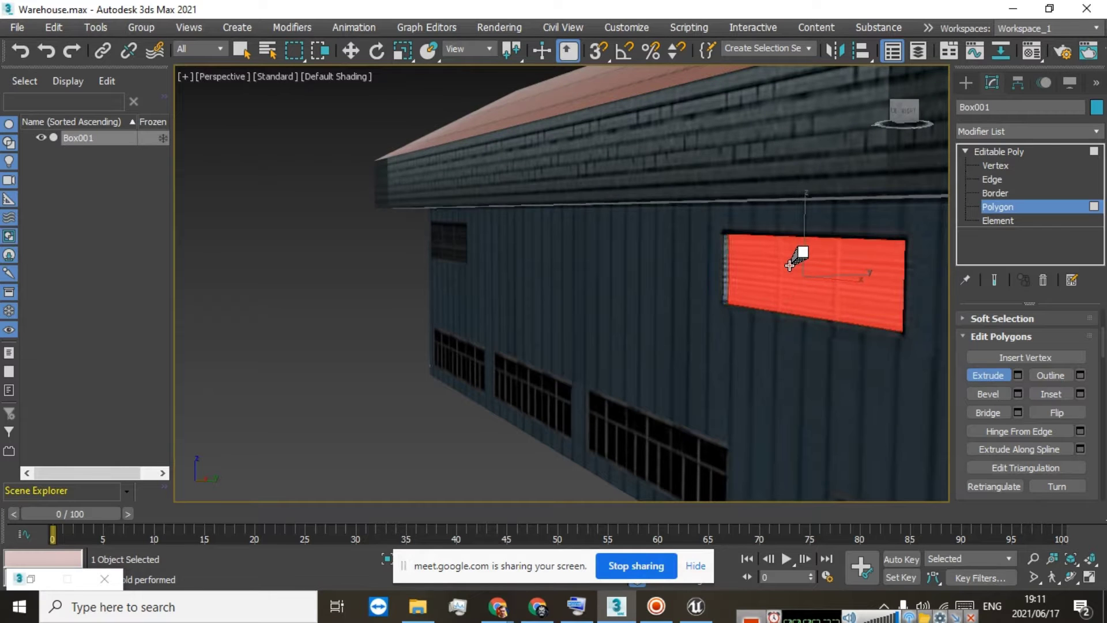
left_click_drag(790, 264, 431, 274)
left_click(447, 249)
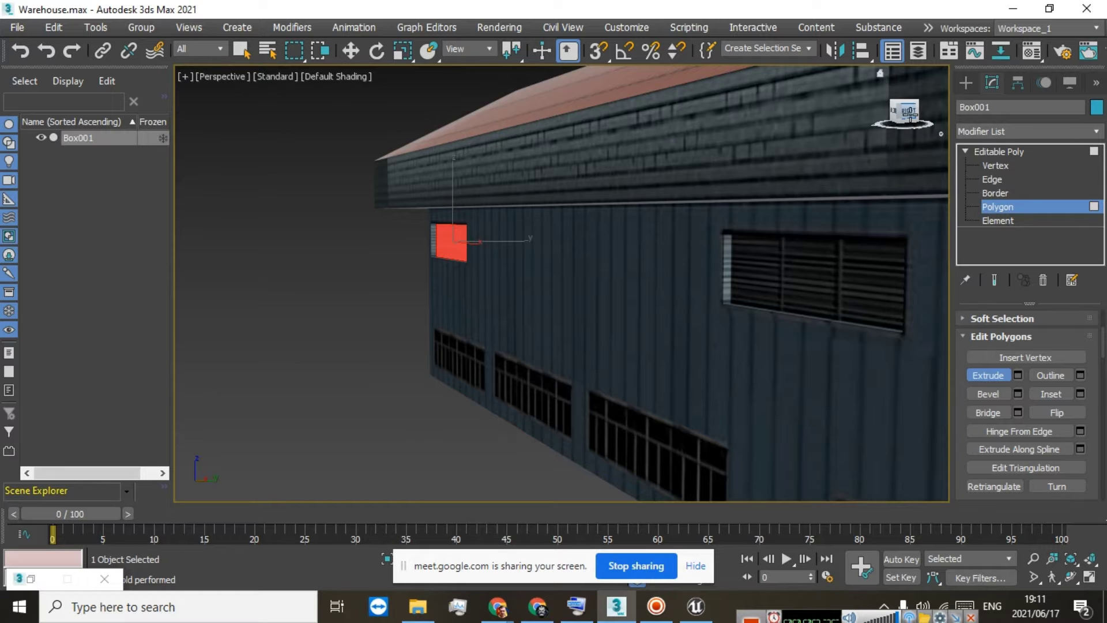
Extrude the vents on the second door wall inward, along with the remaining vent on the back wall
left_click_drag(909, 114, 940, 119)
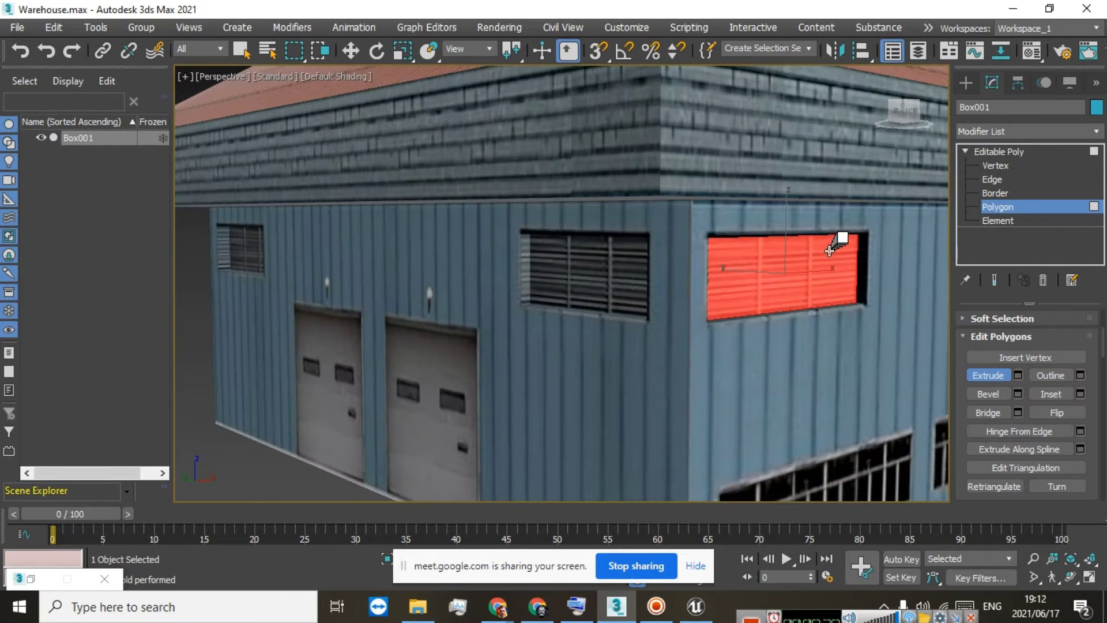
left_click(252, 245)
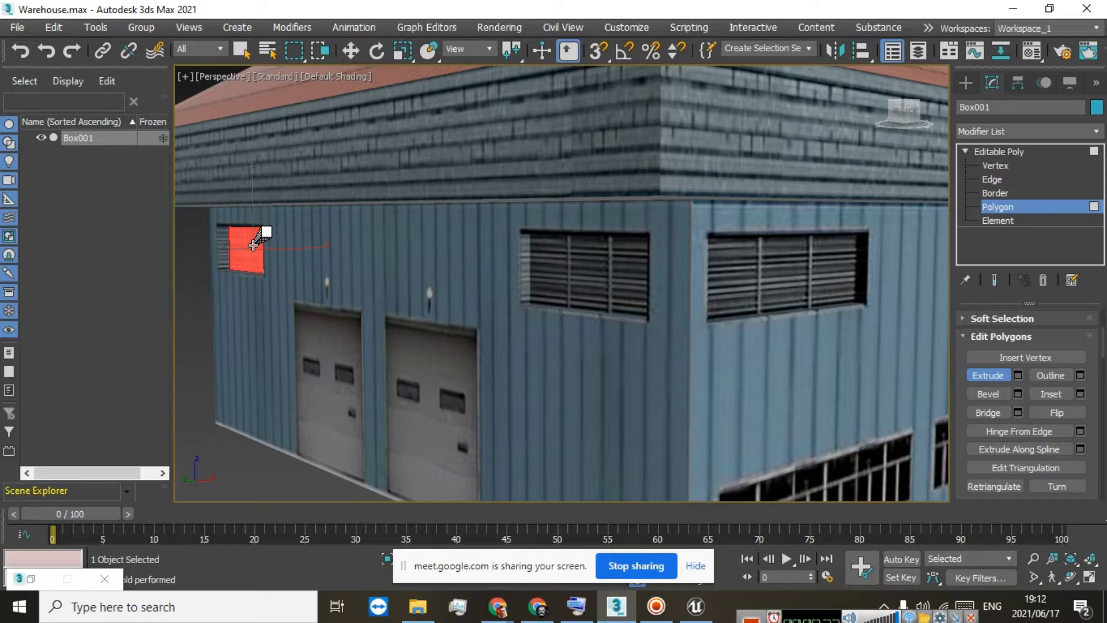
left_click_drag(252, 244, 249, 242)
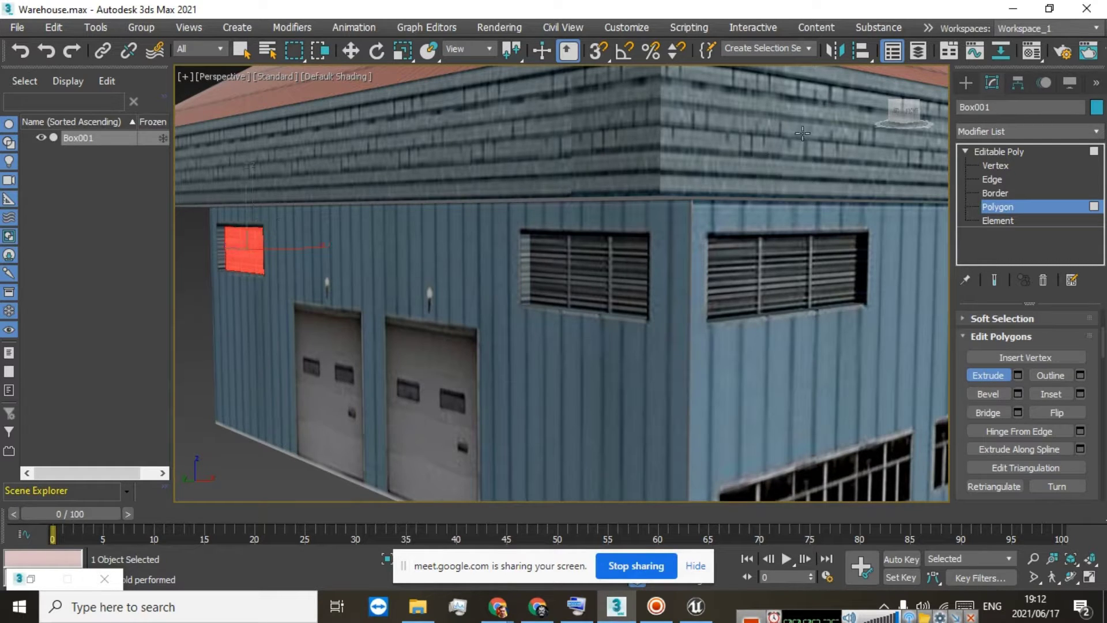
mouse_move(899, 110)
left_mouse_down()
mouse_move(920, 113)
mouse_move(778, 219)
mouse_move(899, 240)
mouse_move(887, 248)
mouse_move(899, 111)
left_mouse_up()
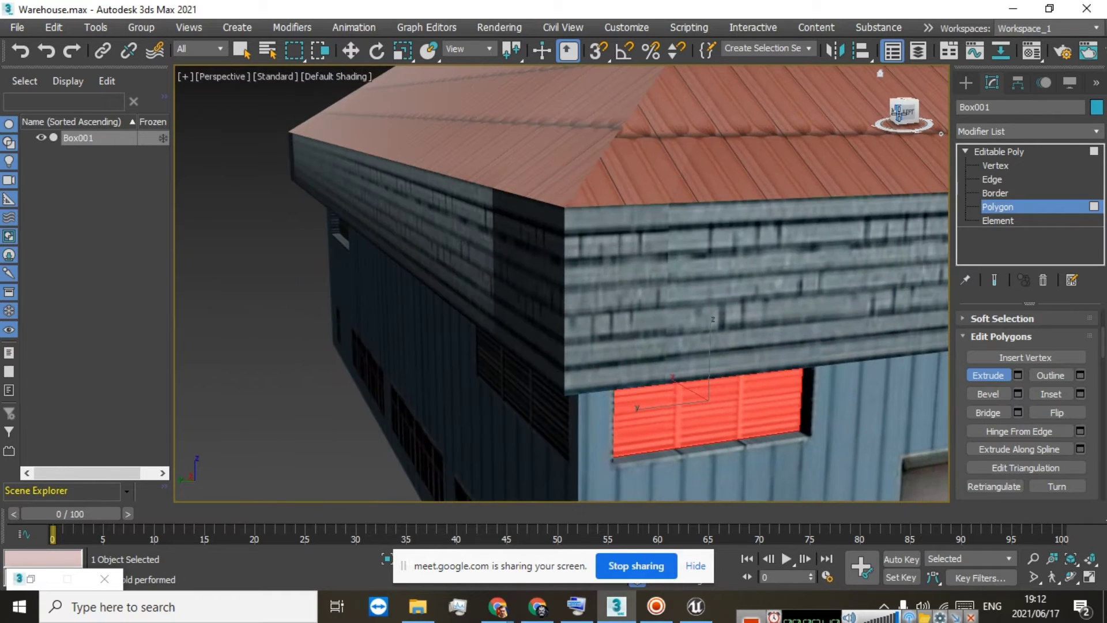
left_click(515, 375)
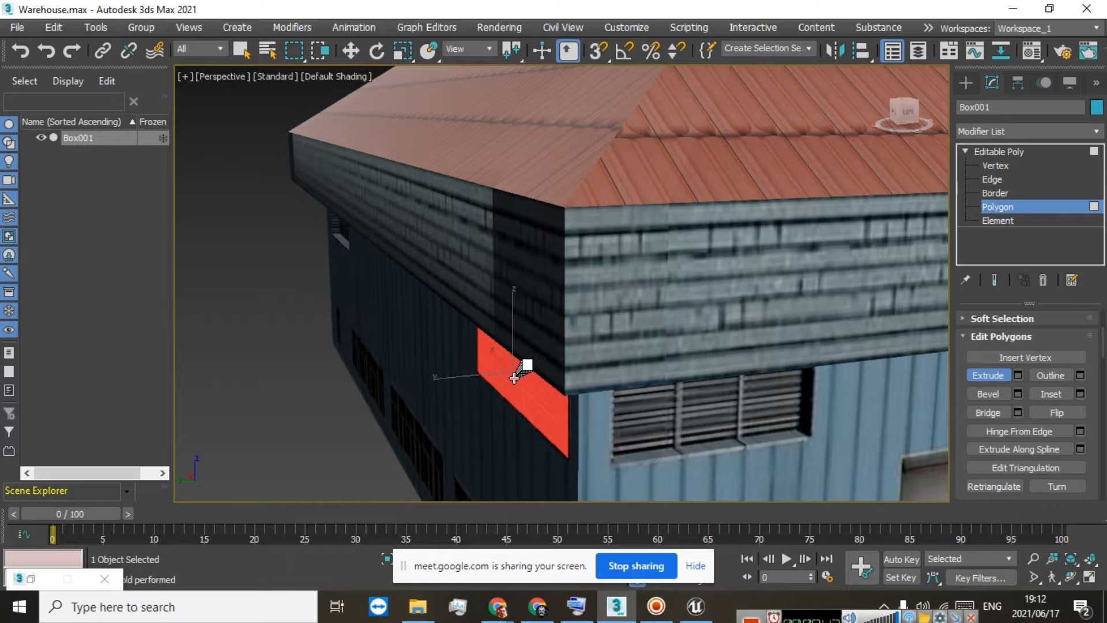
left_click_drag(515, 378, 513, 384)
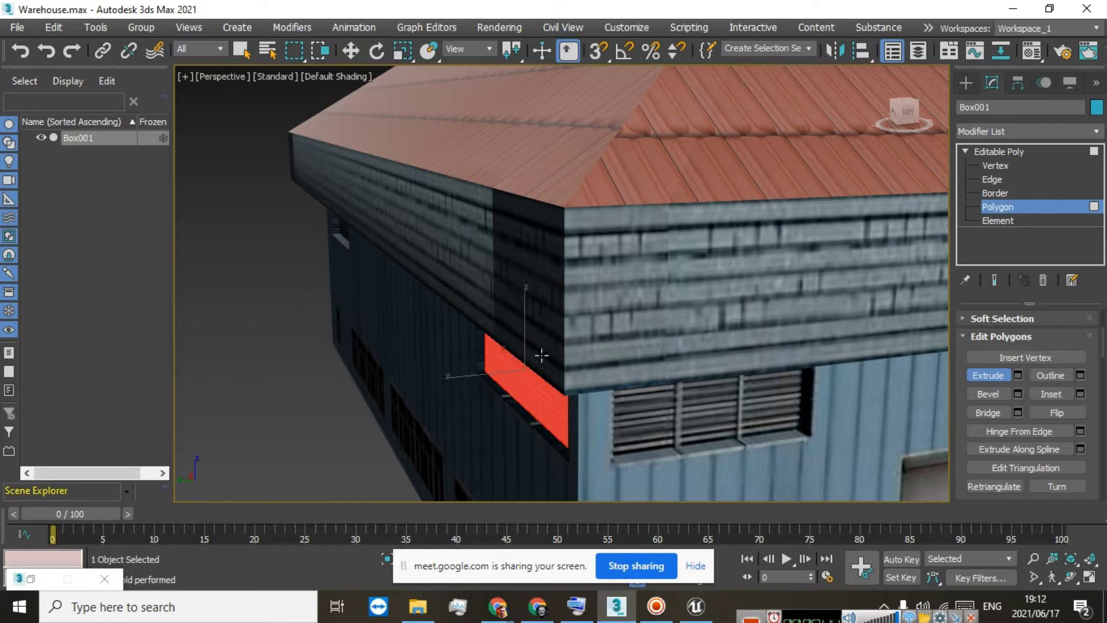
Inspect the recessed vents from several sides of the warehouse
left_click(894, 111)
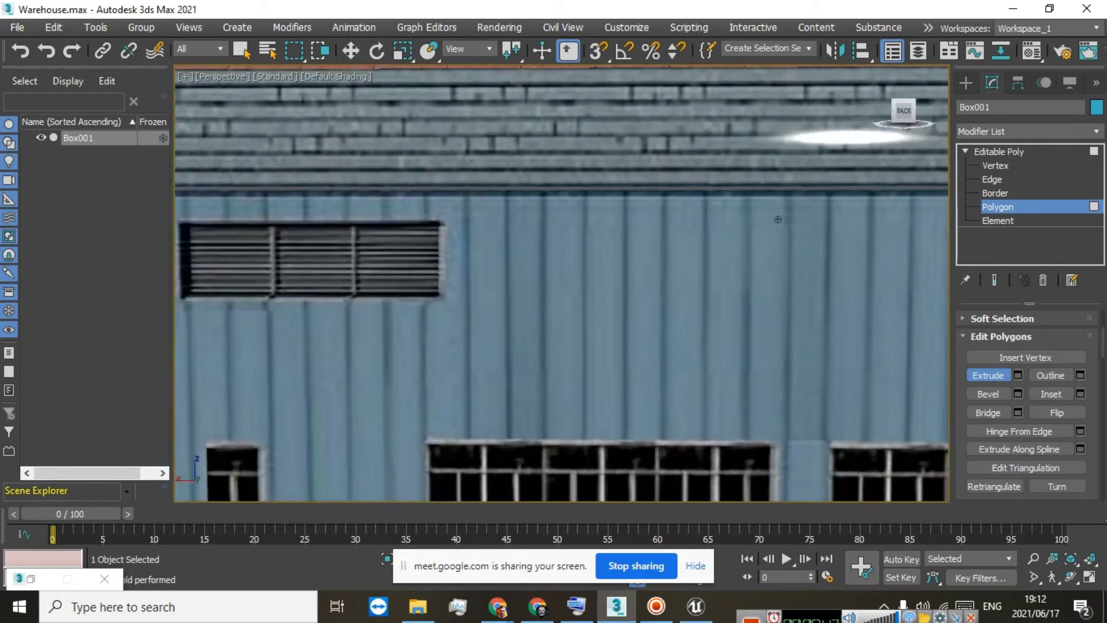
middle_click_drag(778, 219, 761, 299, "alt")
scroll(753, 396, "down", 6)
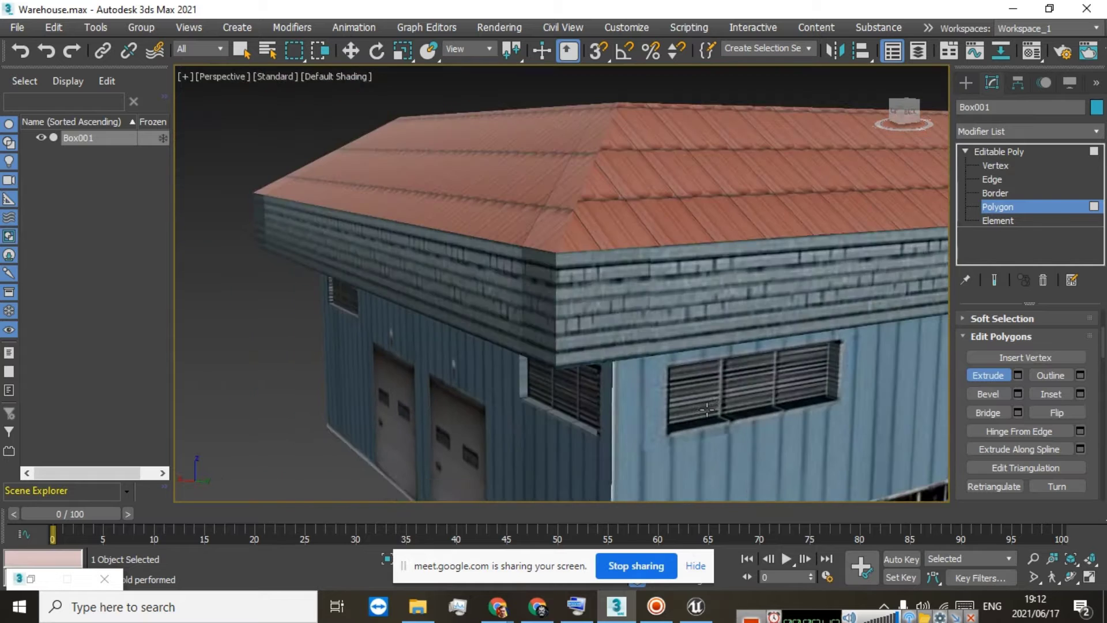
scroll(825, 447, "up", 5)
scroll(708, 388, "down", 4)
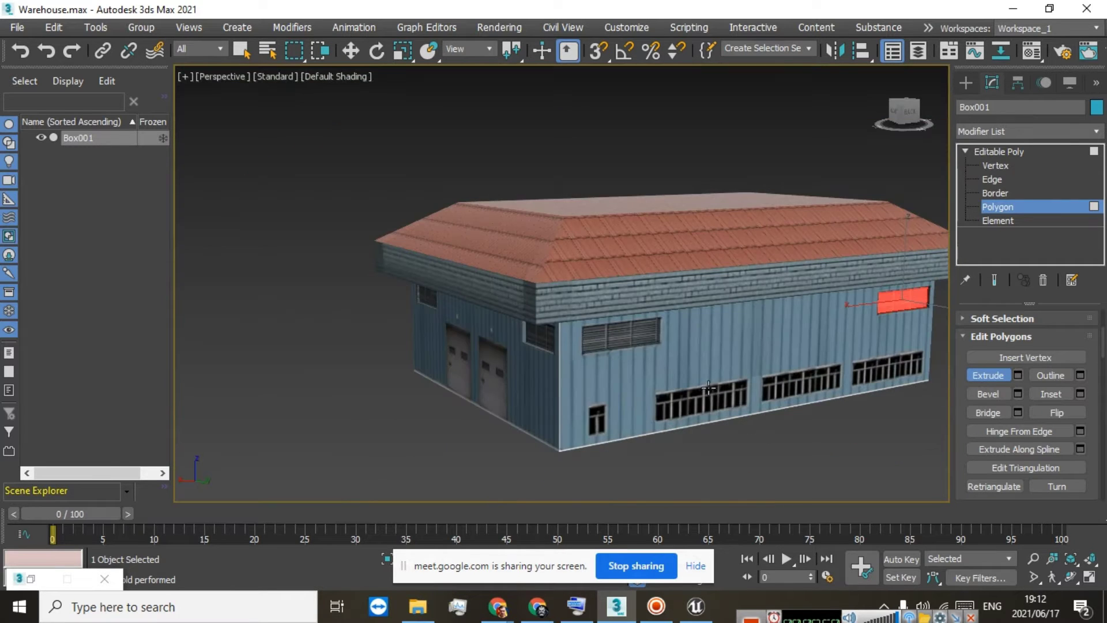
left_click(900, 118)
middle_click_drag(640, 279, 951, 208, "alt")
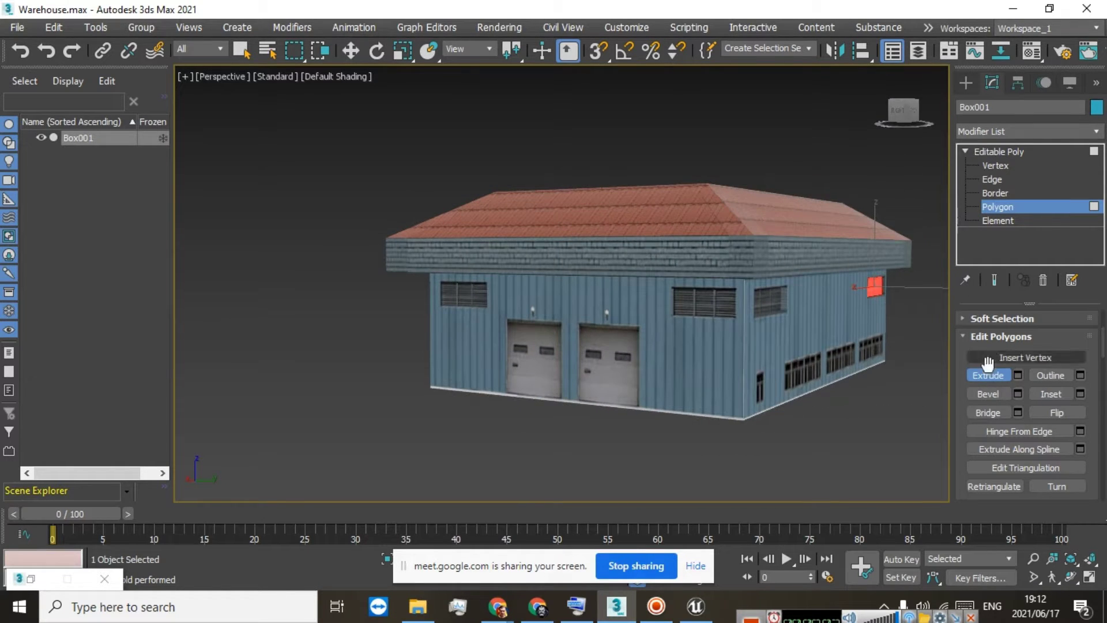
Select all three polygons of each of the two garage doors on the first door wall and extrude them inward
left_click(635, 358)
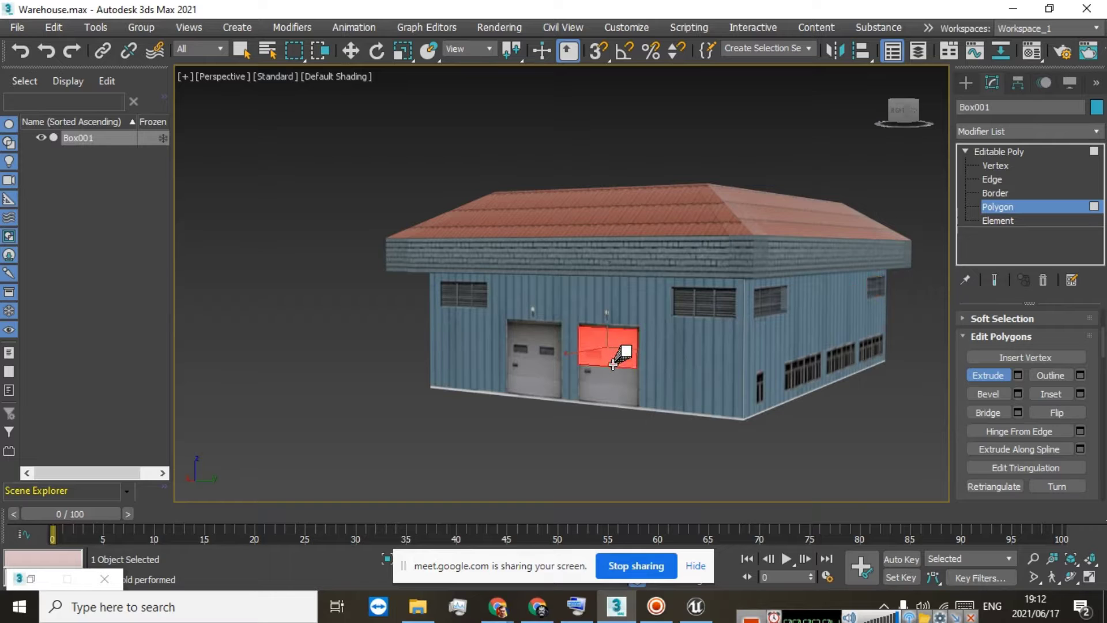
scroll(611, 369, "up", 5)
left_click(605, 382, "ctrl")
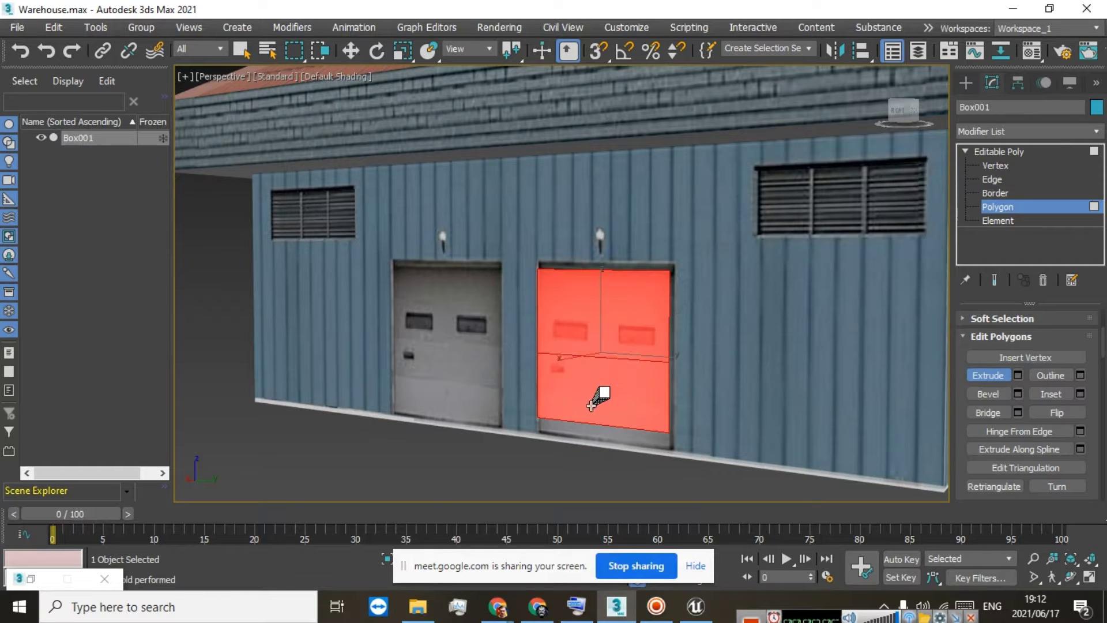
left_click(601, 426, "ctrl")
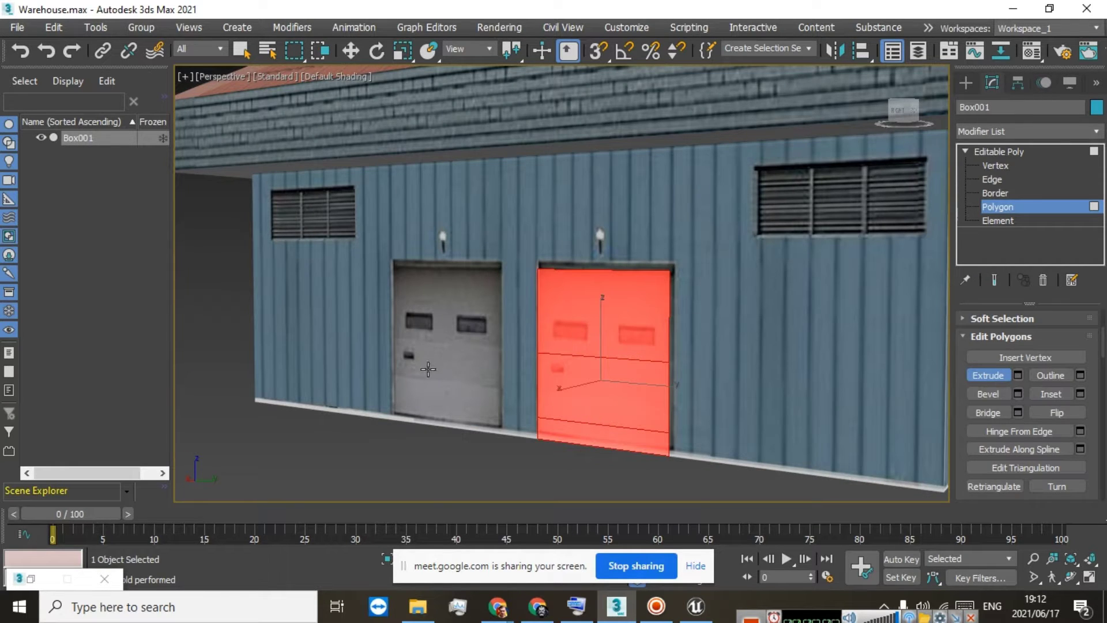
left_click(428, 369, "ctrl")
left_click(443, 409, "ctrl")
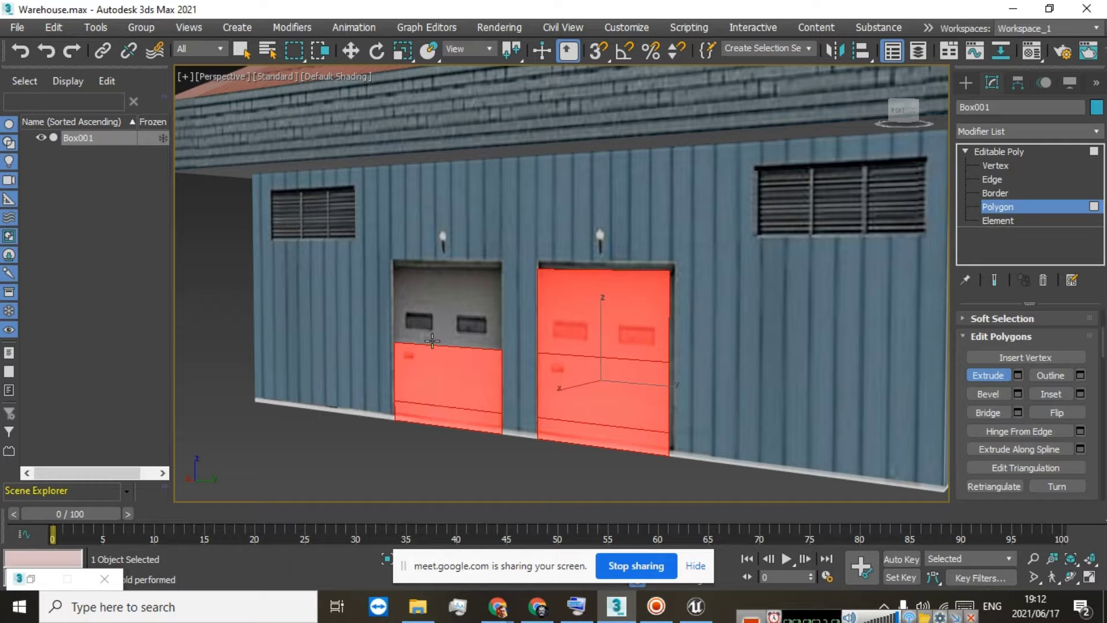
left_click(432, 342, "ctrl")
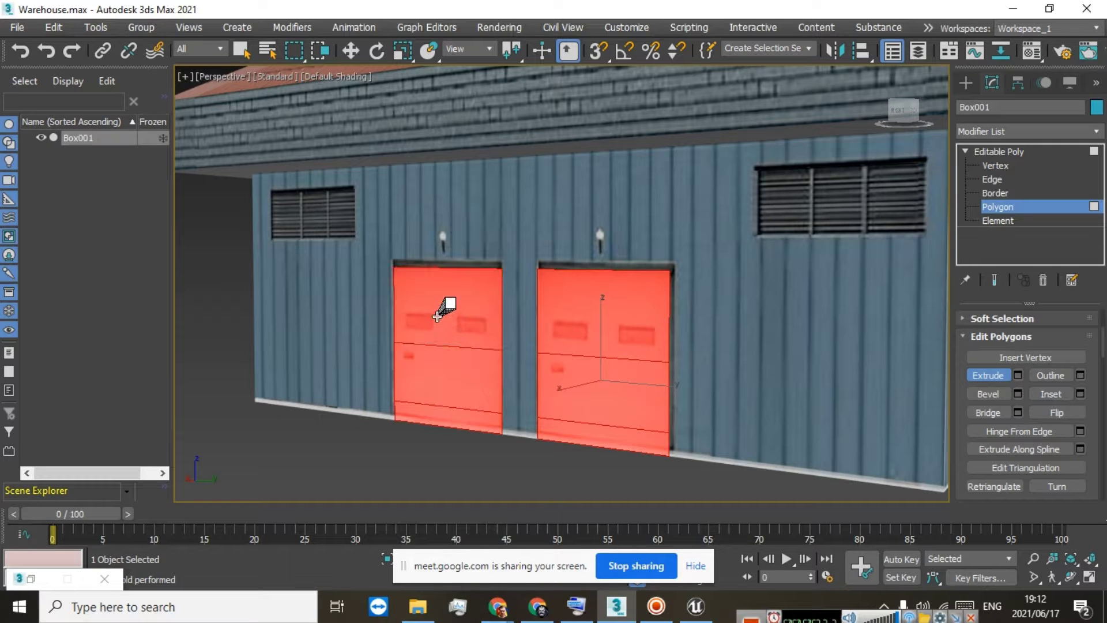
left_click(986, 376)
mouse_move(568, 333)
left_mouse_down()
mouse_move(565, 342)
mouse_move(573, 321)
left_mouse_up()
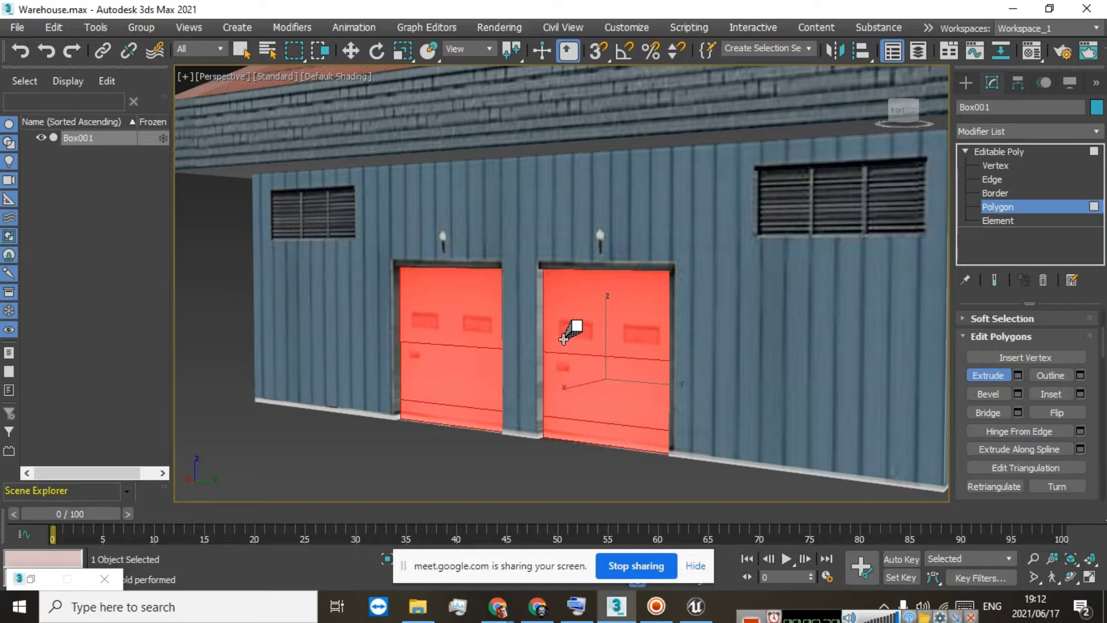
left_click(448, 460)
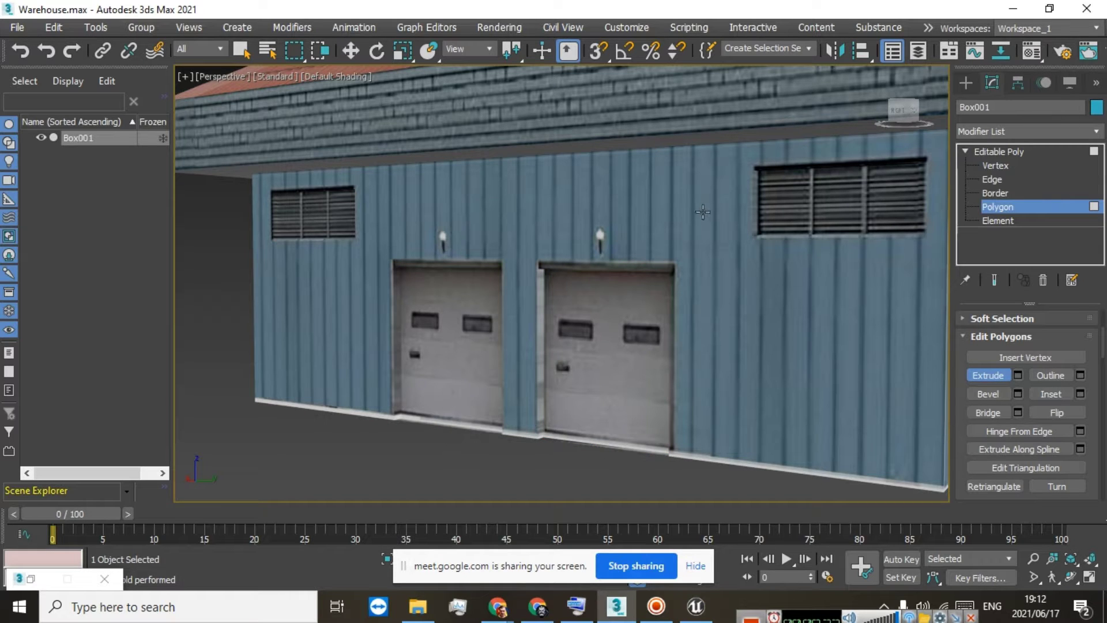
Extrude all polygons of the two garage doors on the opposite end wall inward
left_click_drag(894, 112, 776, 278)
scroll(525, 290, "down", 5)
scroll(740, 310, "up", 6)
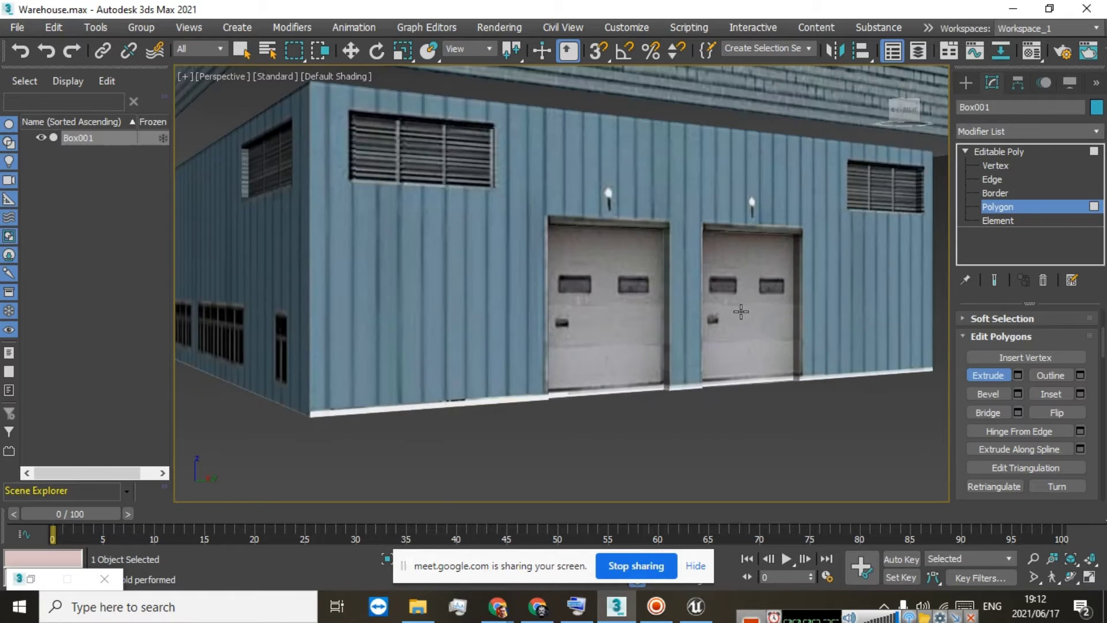
left_click_drag(909, 142, 882, 219)
middle_click_drag(271, 128, 697, 214, "alt")
left_click(518, 343)
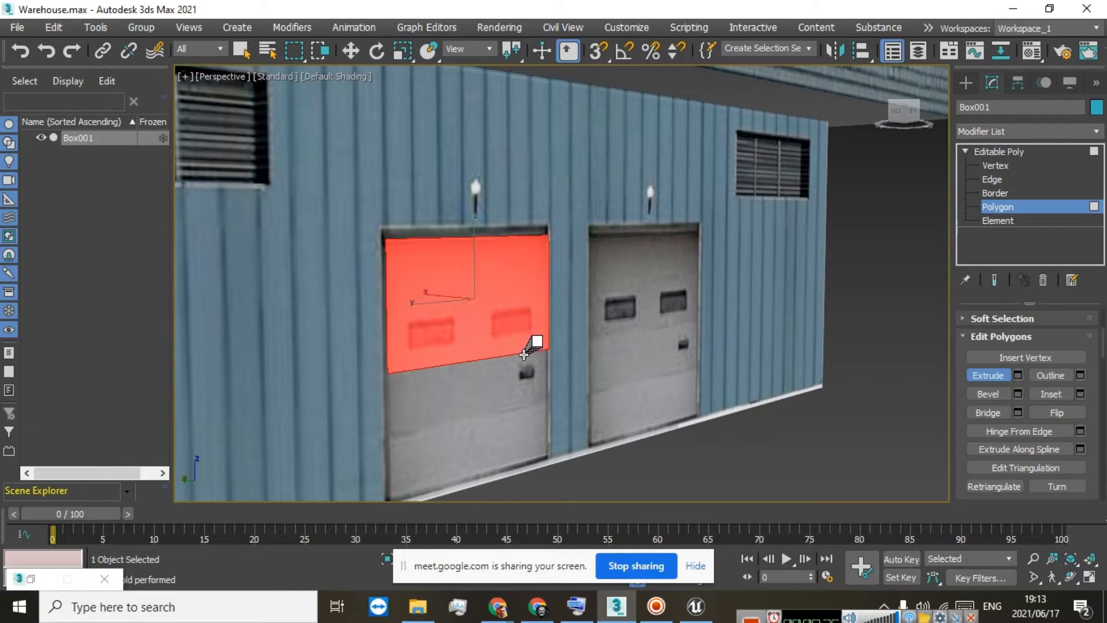
left_click(496, 374, "ctrl")
left_click(628, 272, "ctrl")
left_click(640, 345, "ctrl")
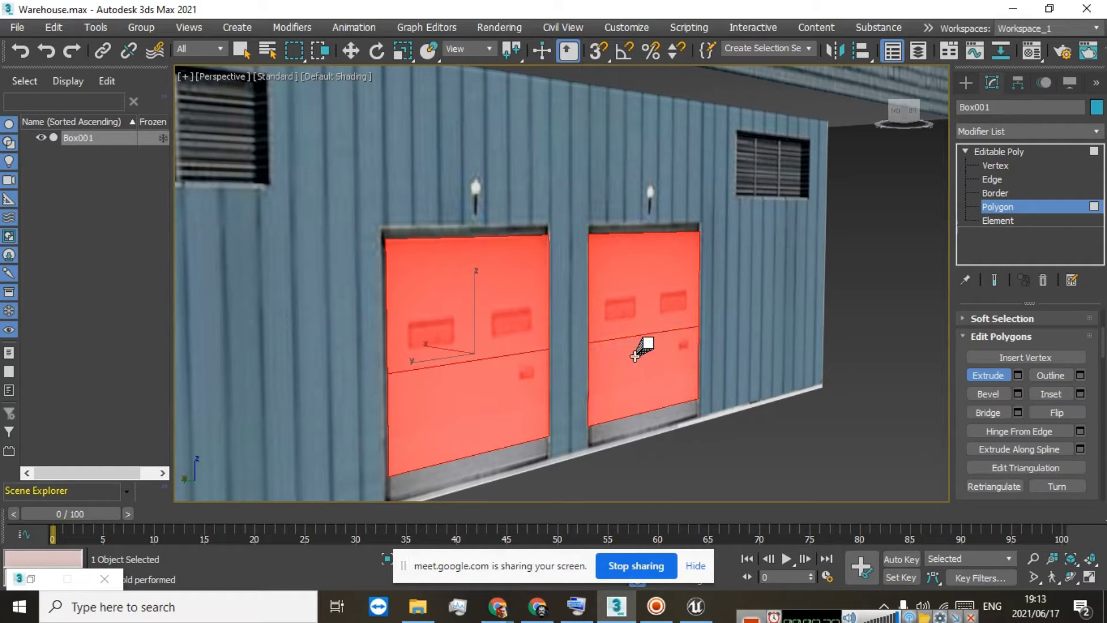
left_click(603, 435, "ctrl")
left_click(500, 458, "ctrl")
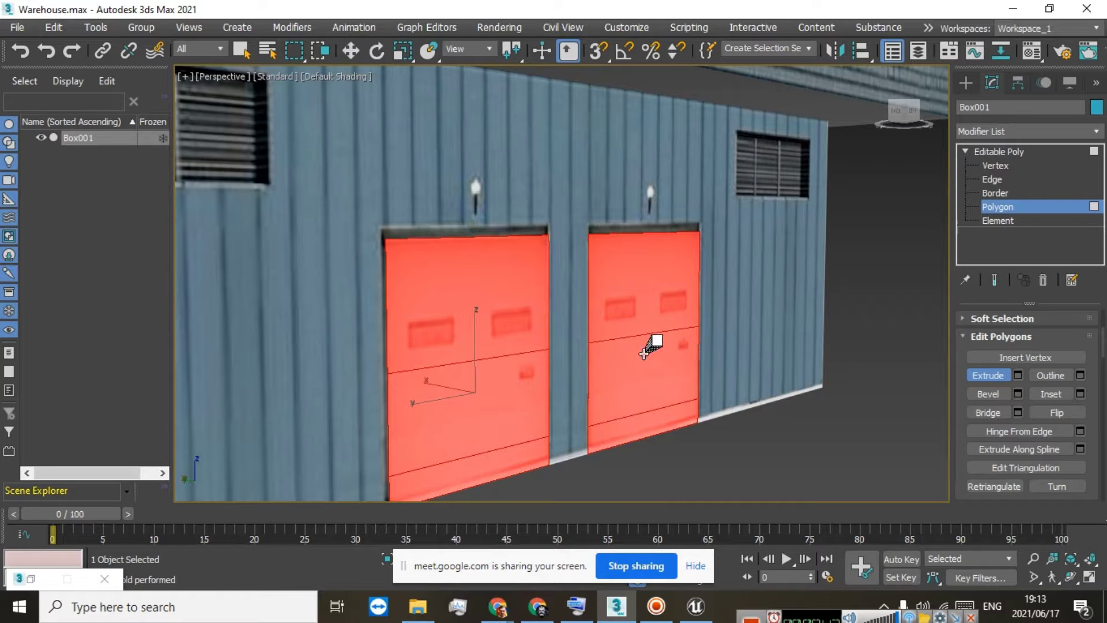
left_click_drag(644, 353, 641, 358)
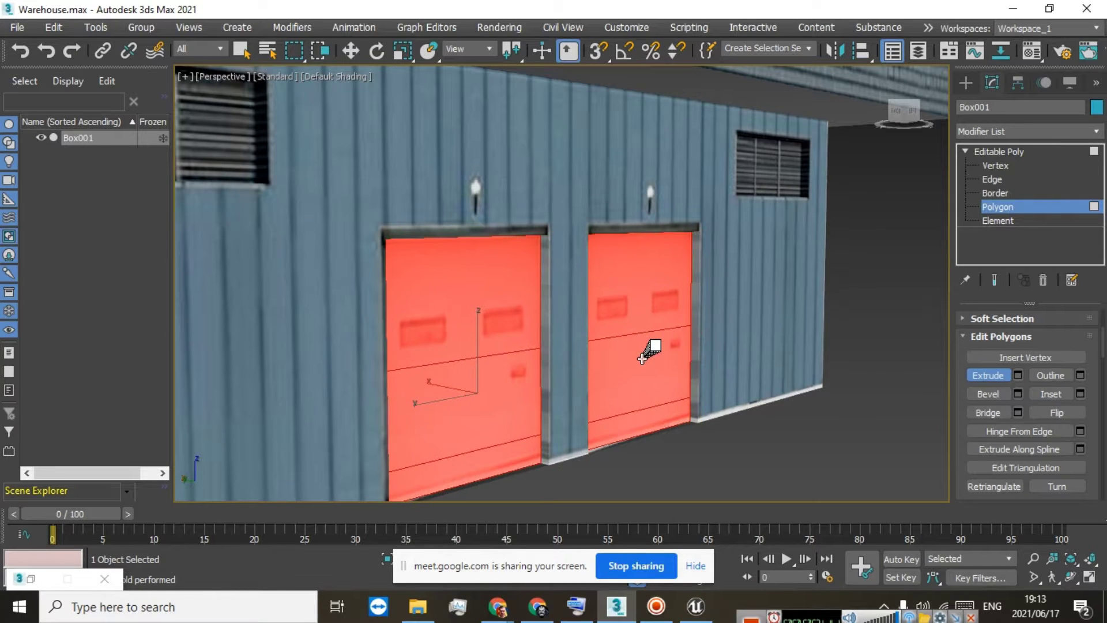
left_click(690, 458)
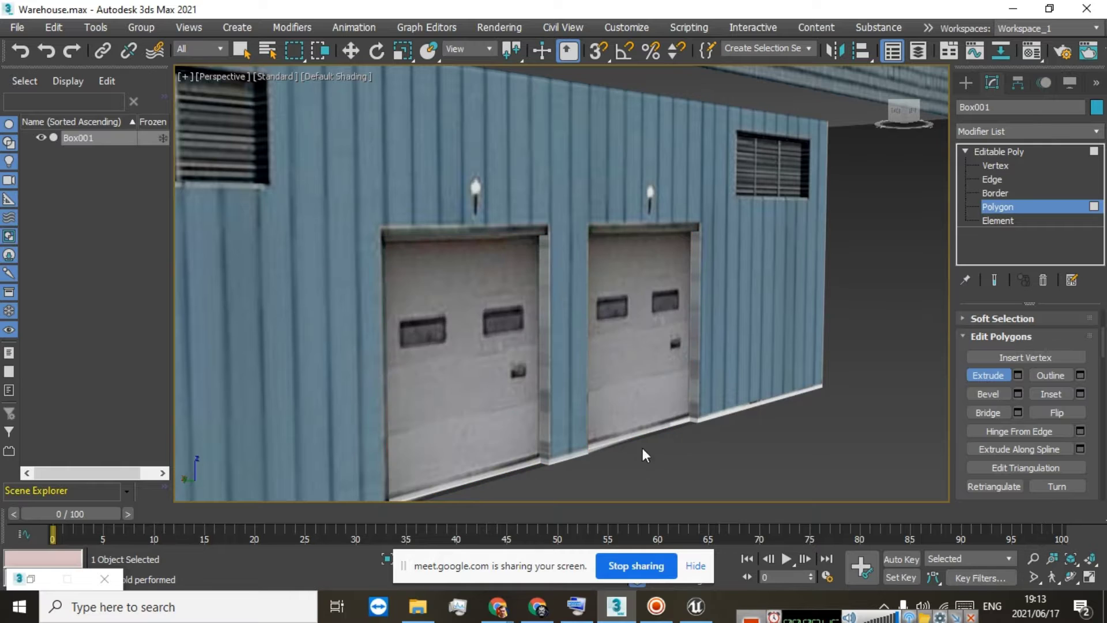
Examine the recessed garage doors and vents from outside and from inside the warehouse
scroll(637, 388, "down", 4)
scroll(595, 373, "up", 4)
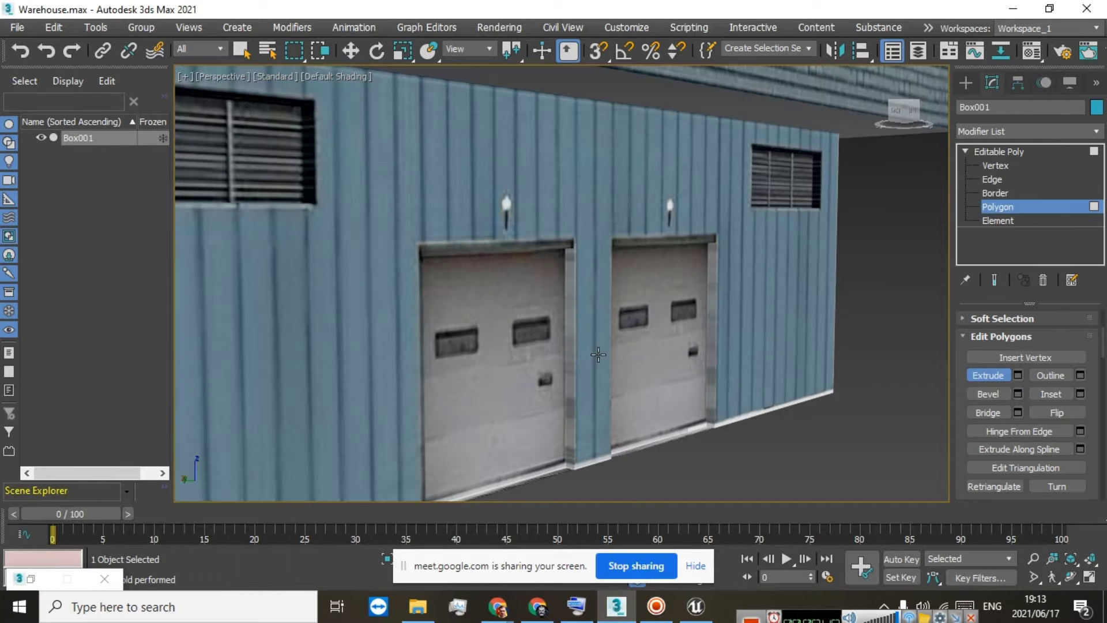
scroll(743, 271, "down", 3)
middle_click_drag(384, 202, 385, 203, "alt")
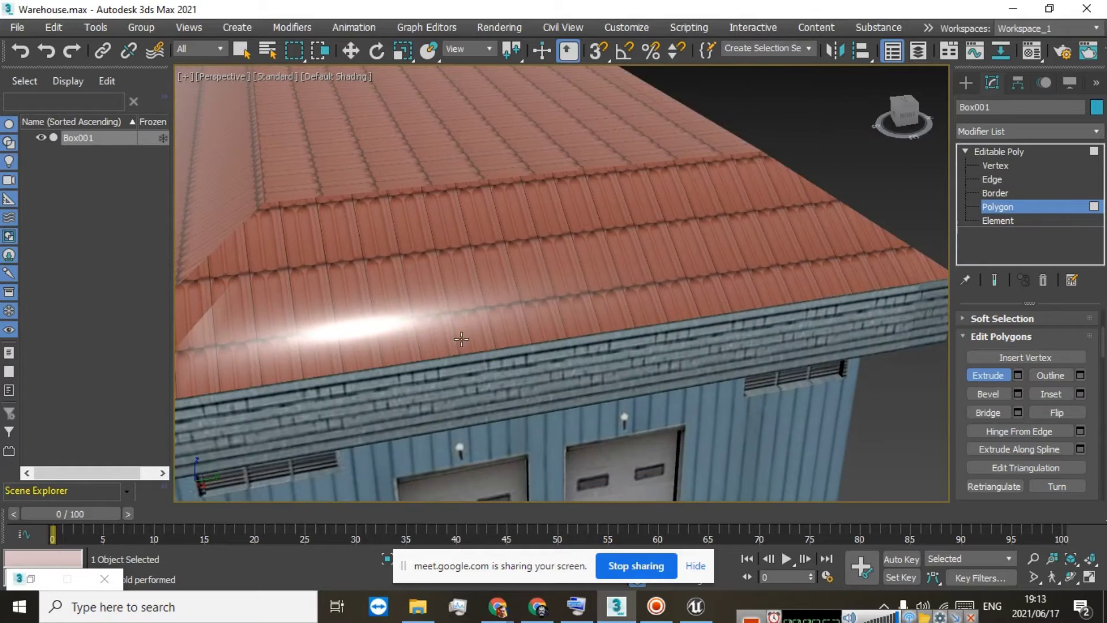
scroll(483, 313, "up", 8)
middle_click_drag(483, 313, 434, 252, "alt")
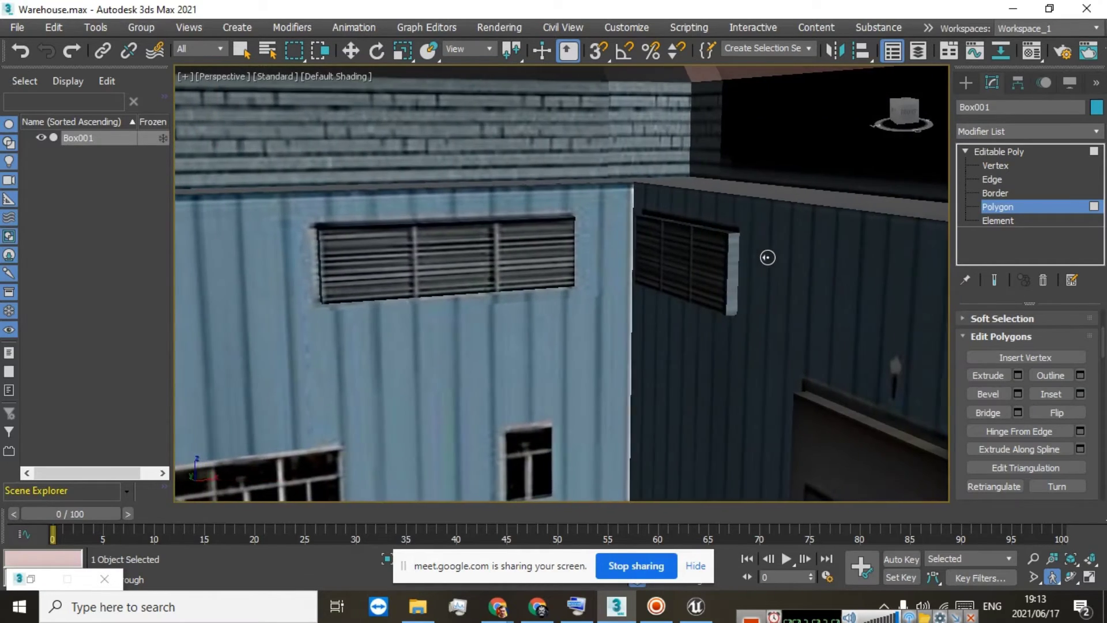
middle_click_drag(767, 257, 519, 245, "alt")
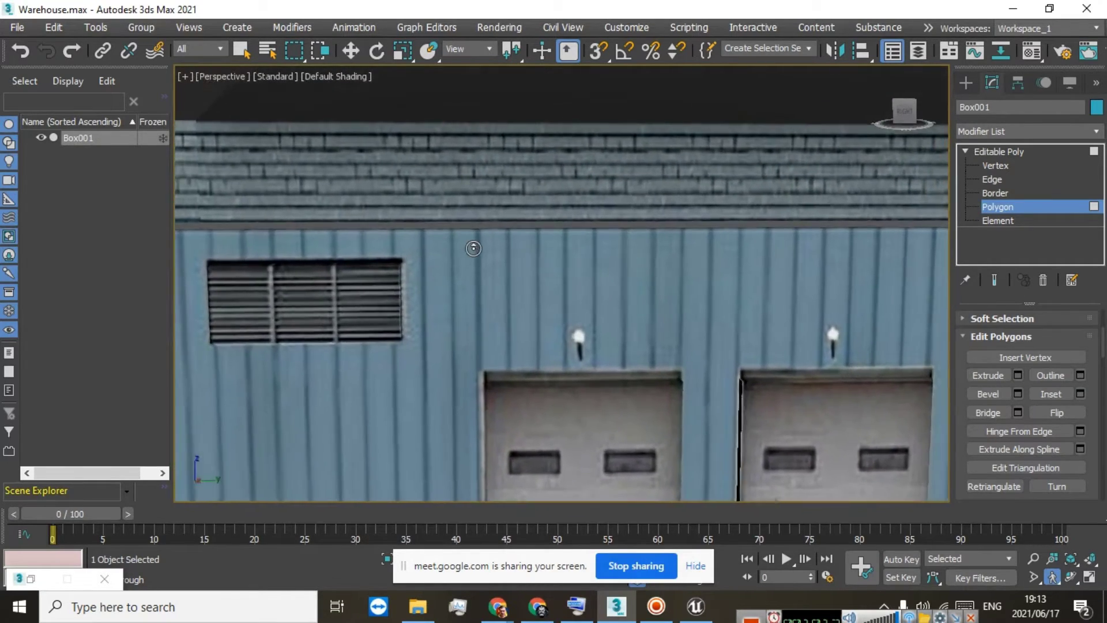
key("w")
key("a")
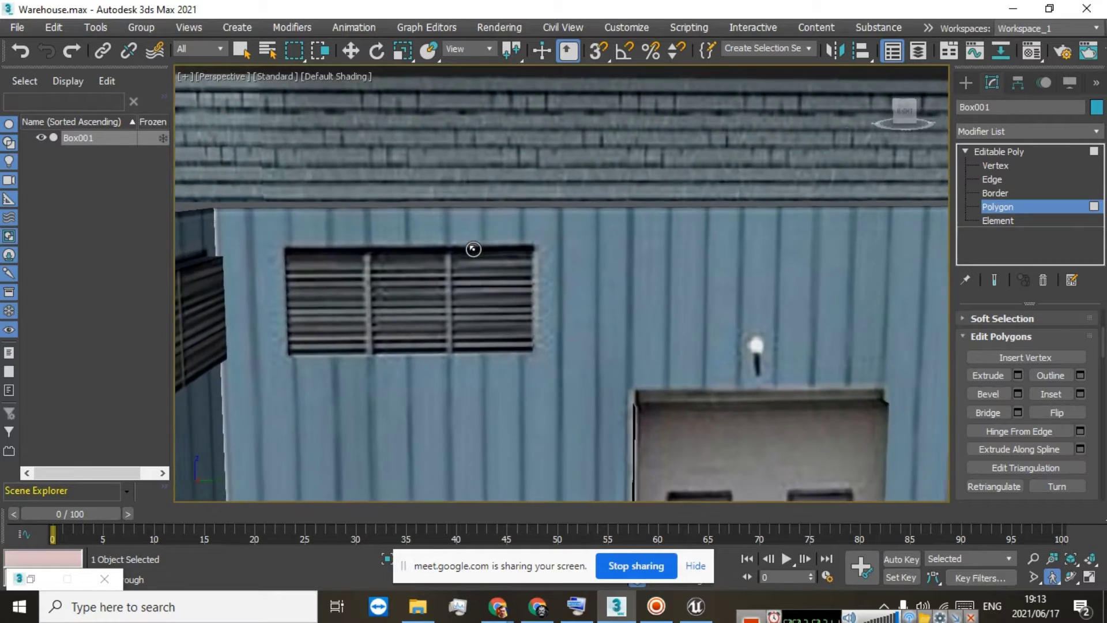
left_click_drag(473, 249, 666, 239)
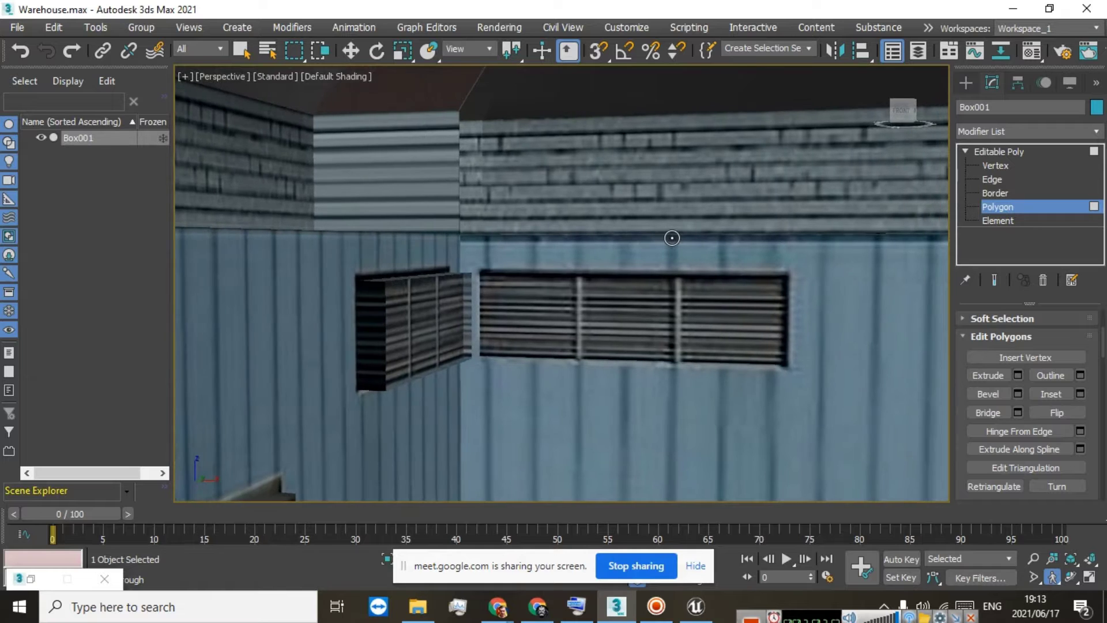
left_click_drag(687, 239, 922, 256)
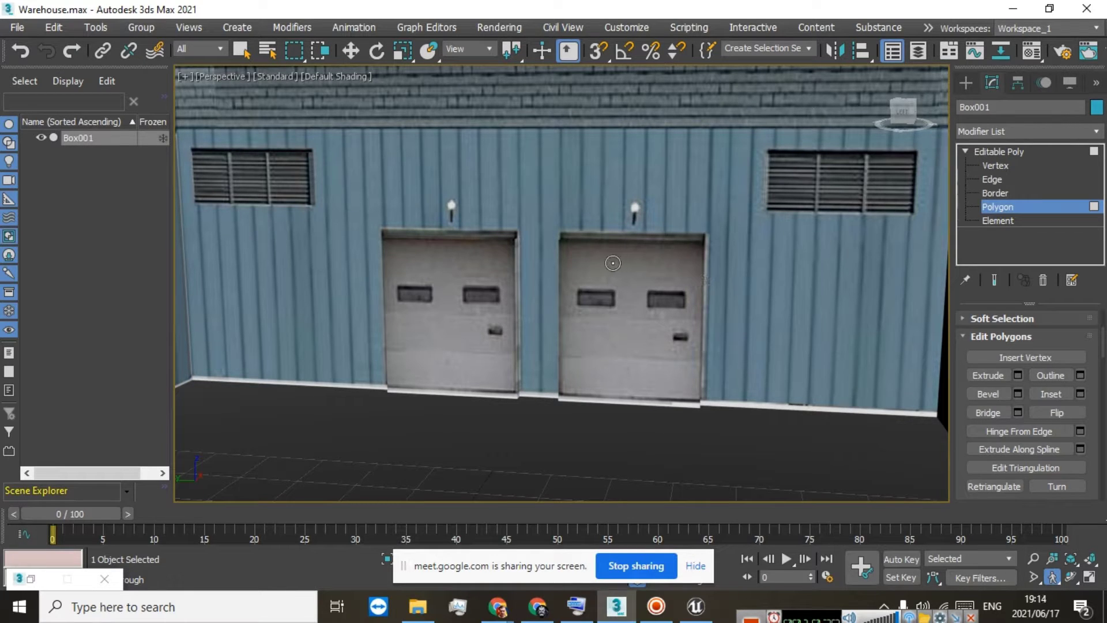
key("Down")
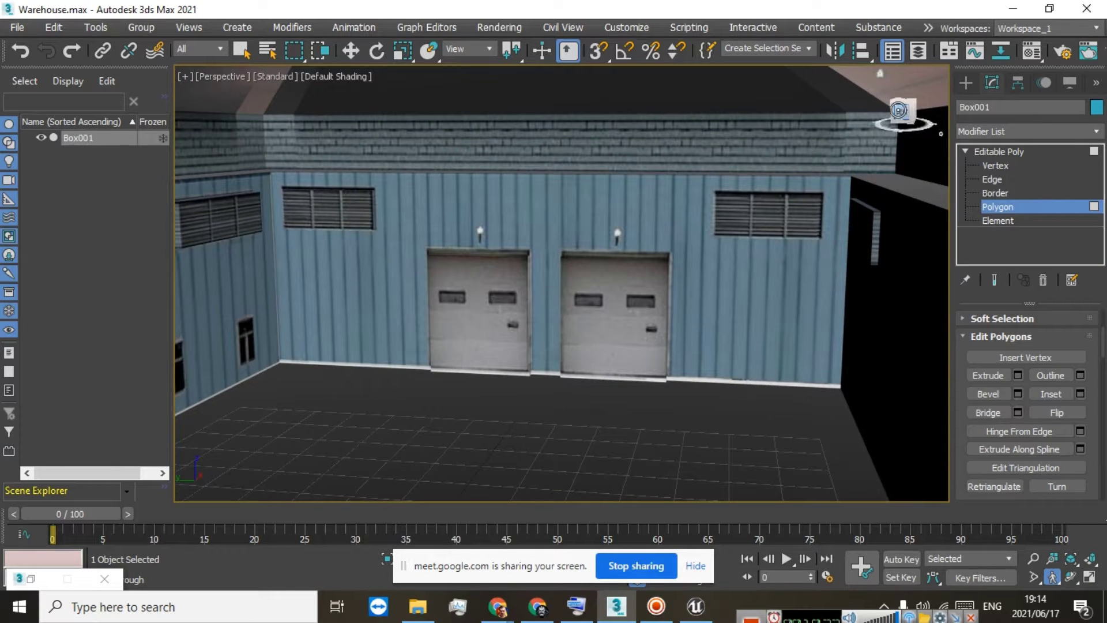
Circle the warehouse exterior and examine the recessed doors and vents on both end walls
left_click_drag(898, 110, 847, 124)
scroll(500, 234, "down", 3)
middle_click_drag(500, 234, 719, 148)
scroll(695, 159, "down", 8)
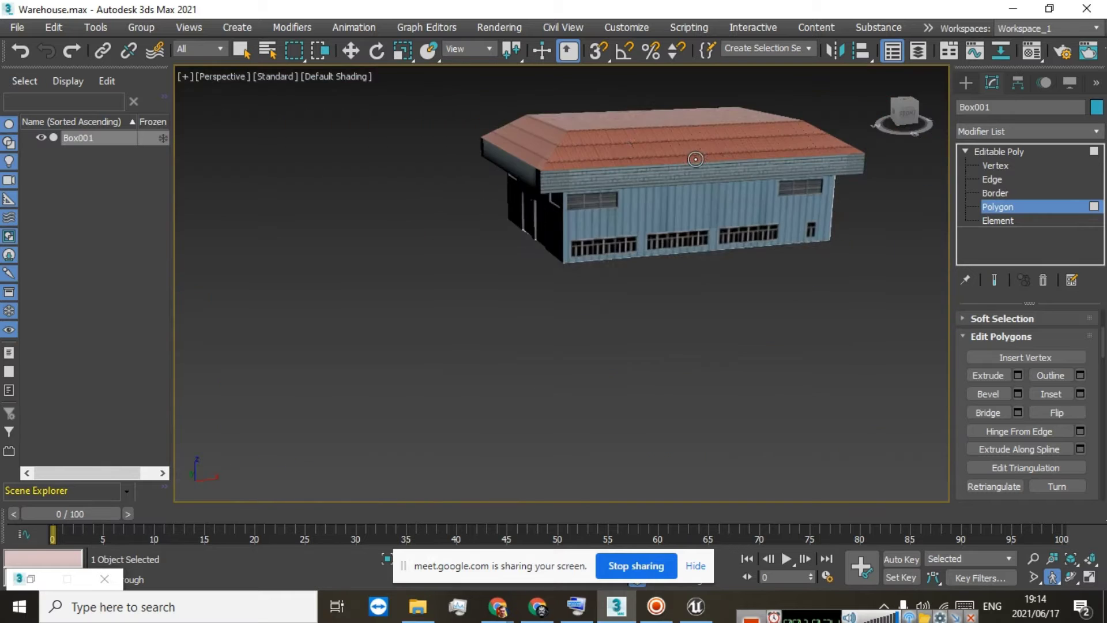
scroll(695, 159, "up", 4)
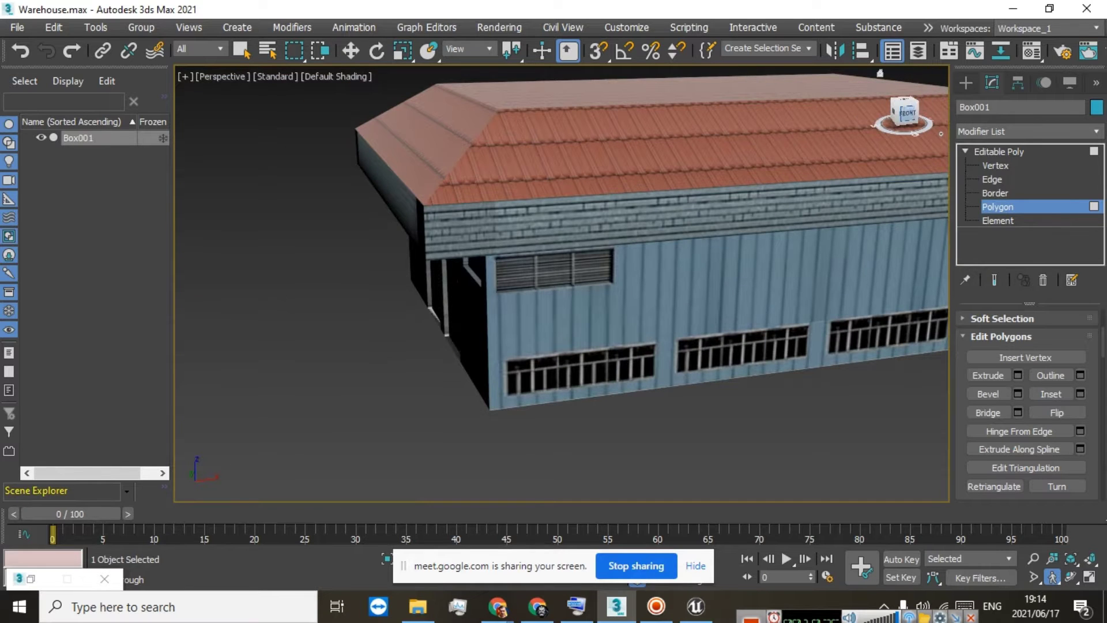
left_click_drag(907, 112, 955, 95)
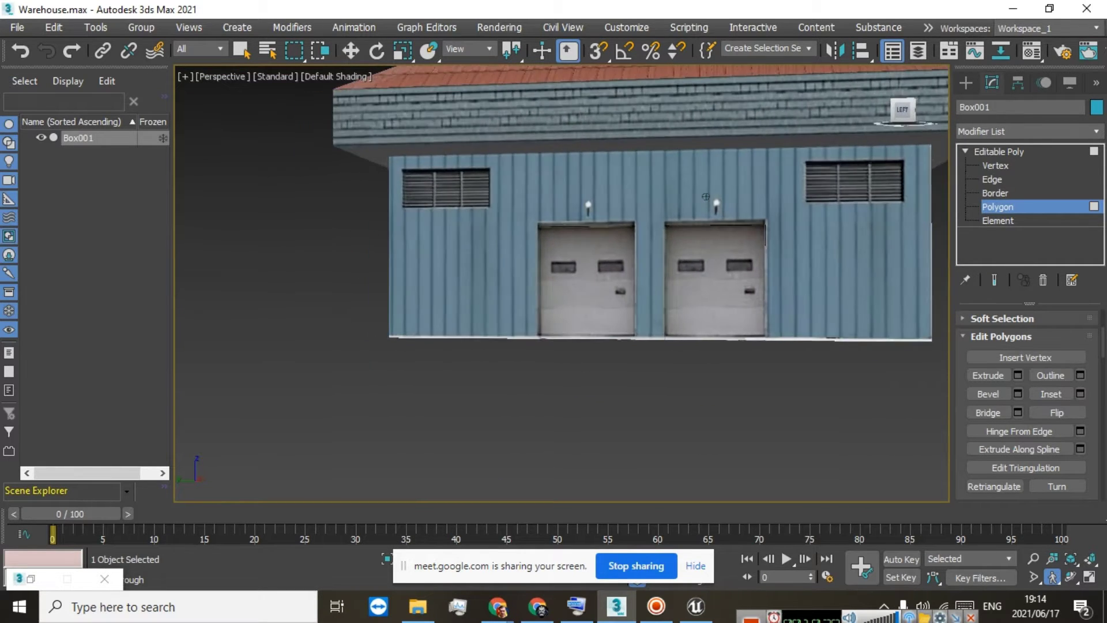
key("a")
left_click_drag(705, 197, 706, 197)
key("a")
key("d")
key("d")
key("d")
key("e")
key("c")
key("a")
scroll(882, 235, "up", 9)
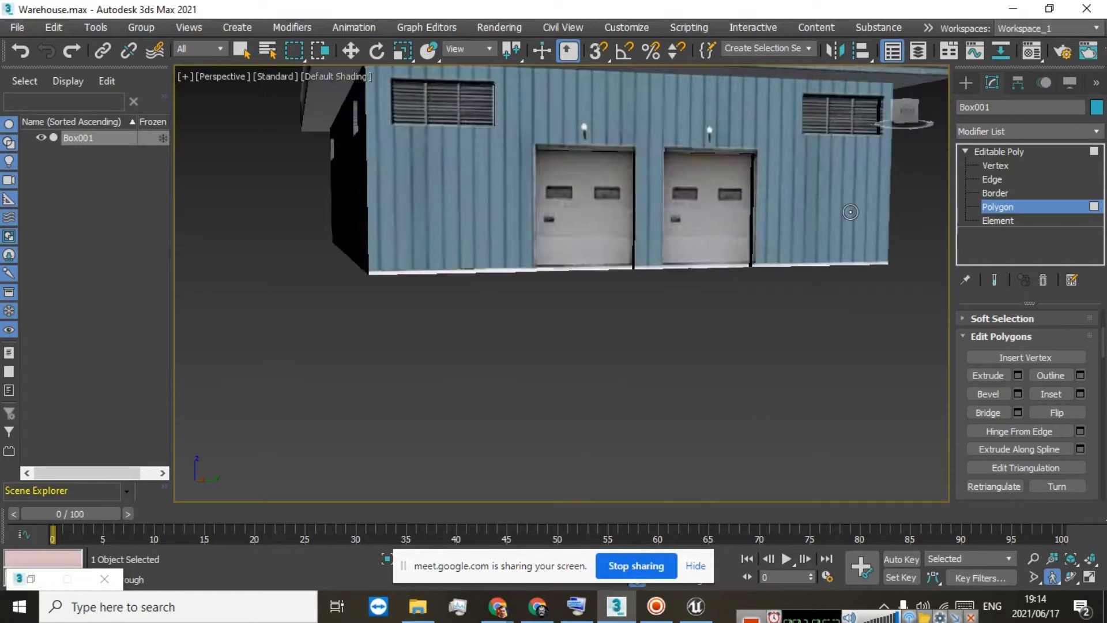
scroll(630, 178, "down", 5)
scroll(559, 135, "up", 4)
scroll(559, 135, "up", 4)
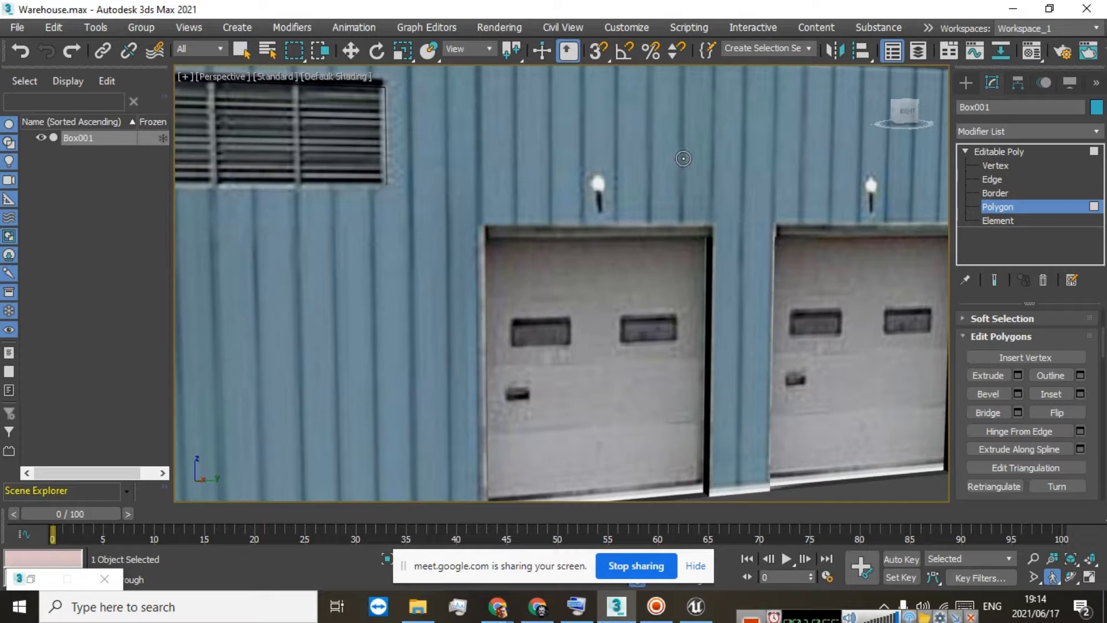
Walk through the door wall to inspect its recesses from inside, and review the whole end wall from outside
key("w")
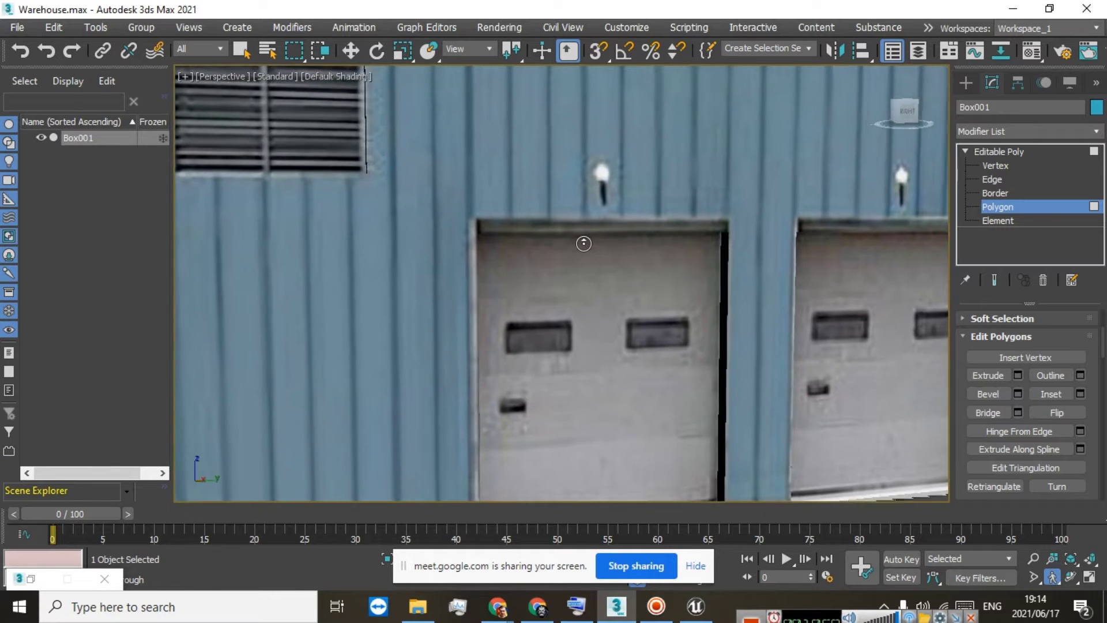
scroll(549, 244, "up", 6)
key("w")
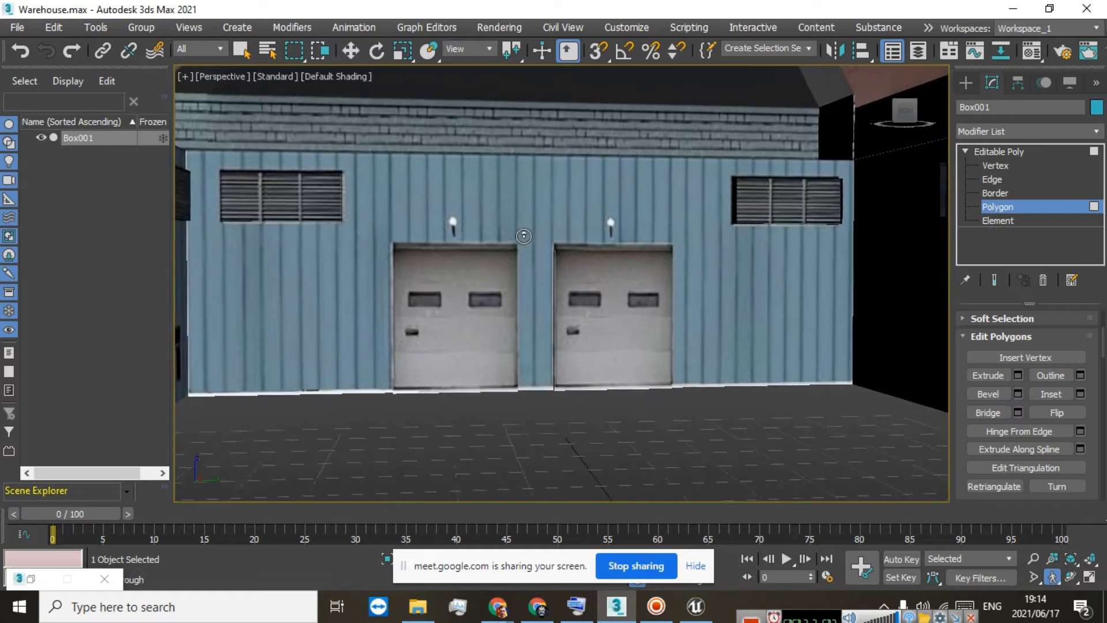
left_click_drag(523, 240, 619, 205)
key("a")
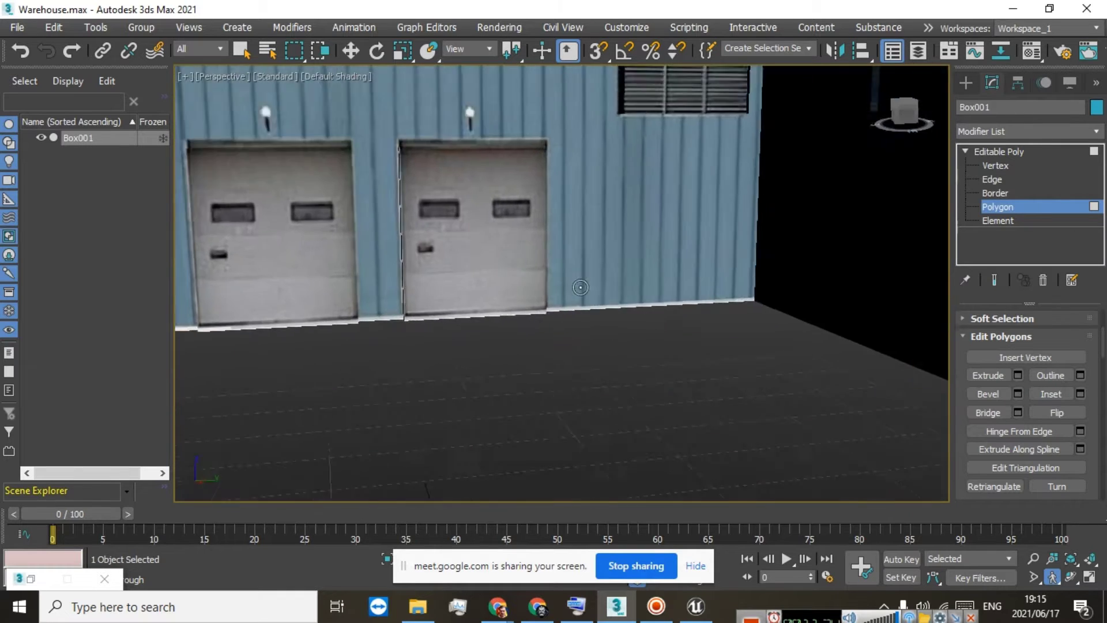
left_click_drag(580, 287, 571, 266)
key("Down")
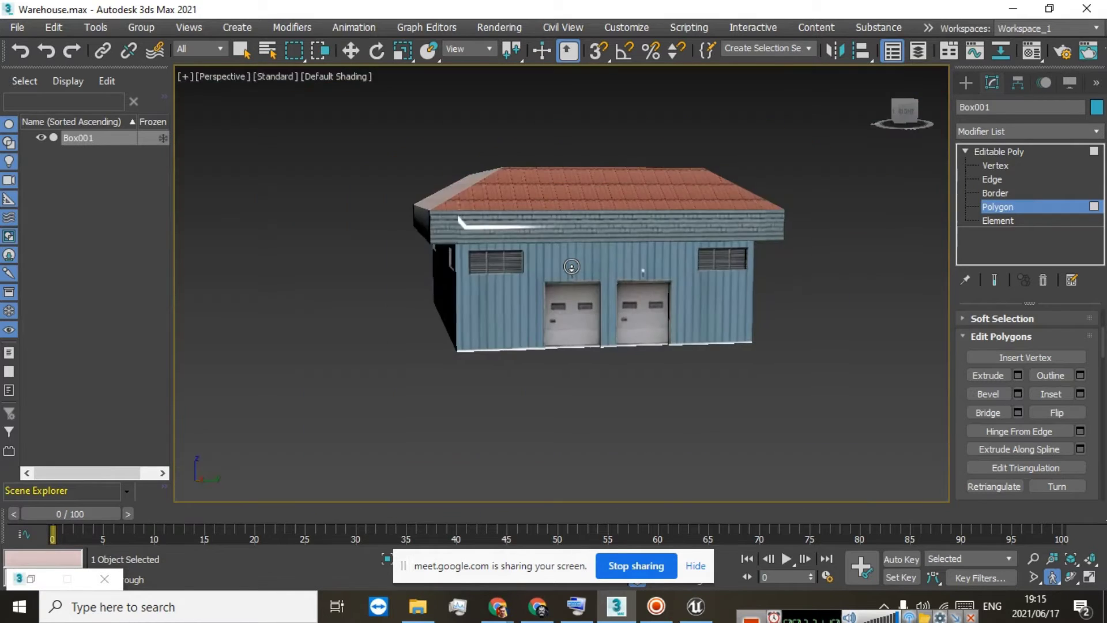
key("Up")
key("Down")
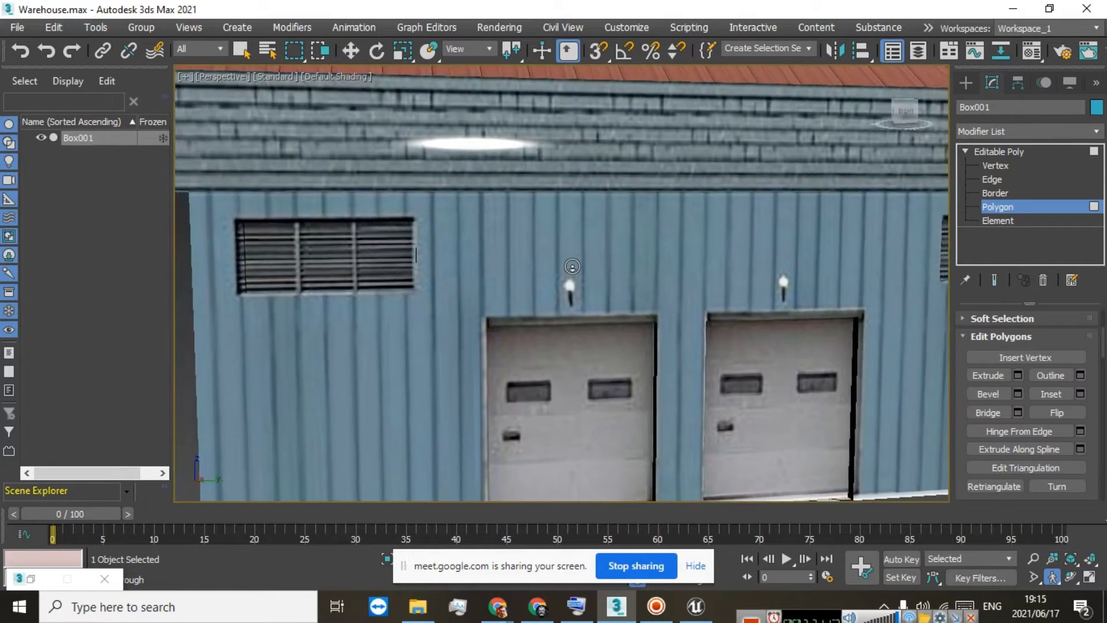
key("Up")
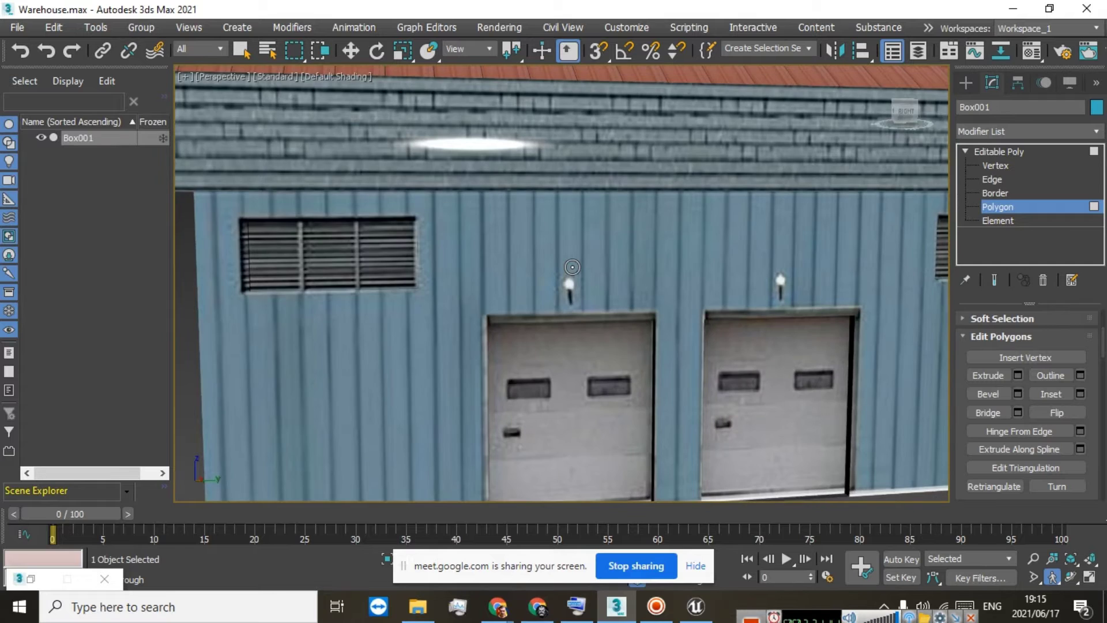
key("Down")
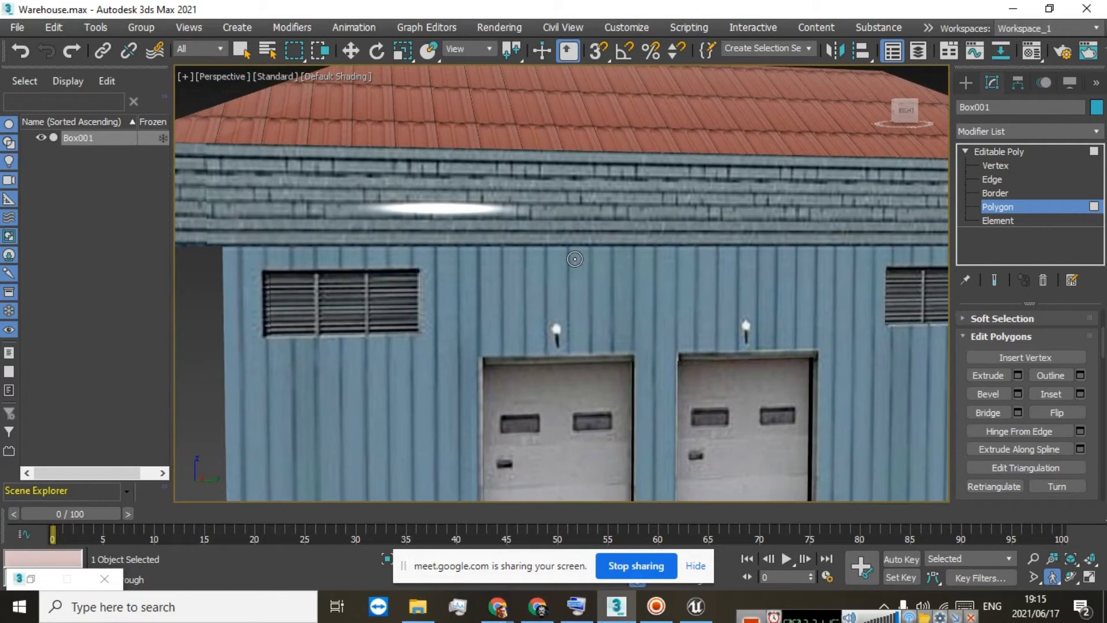
scroll(550, 288, "down", 4)
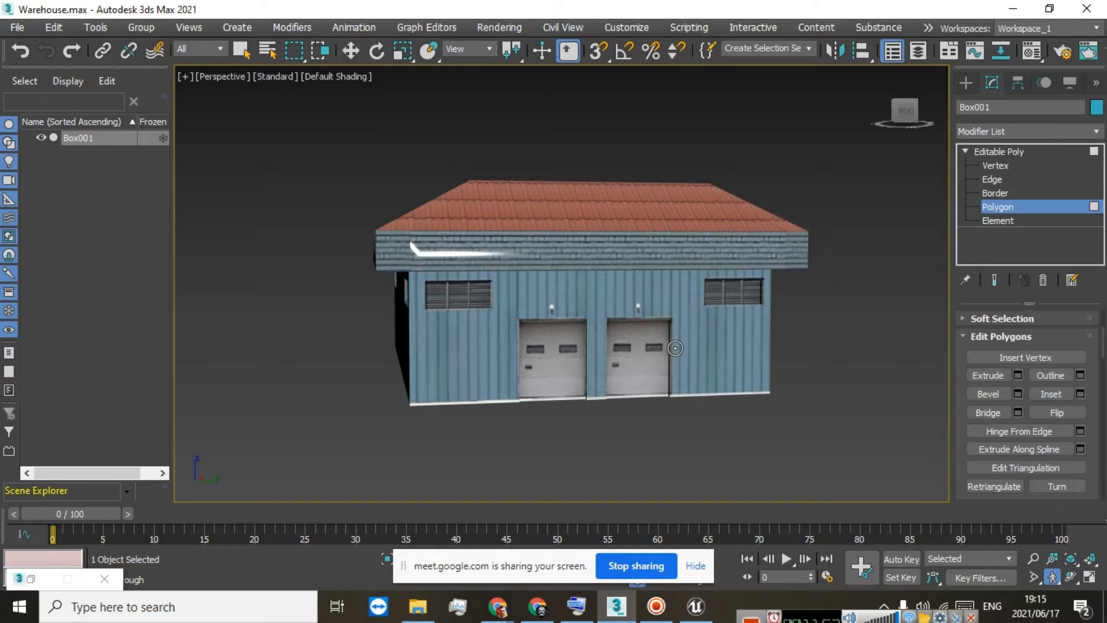
scroll(619, 343, "up", 3)
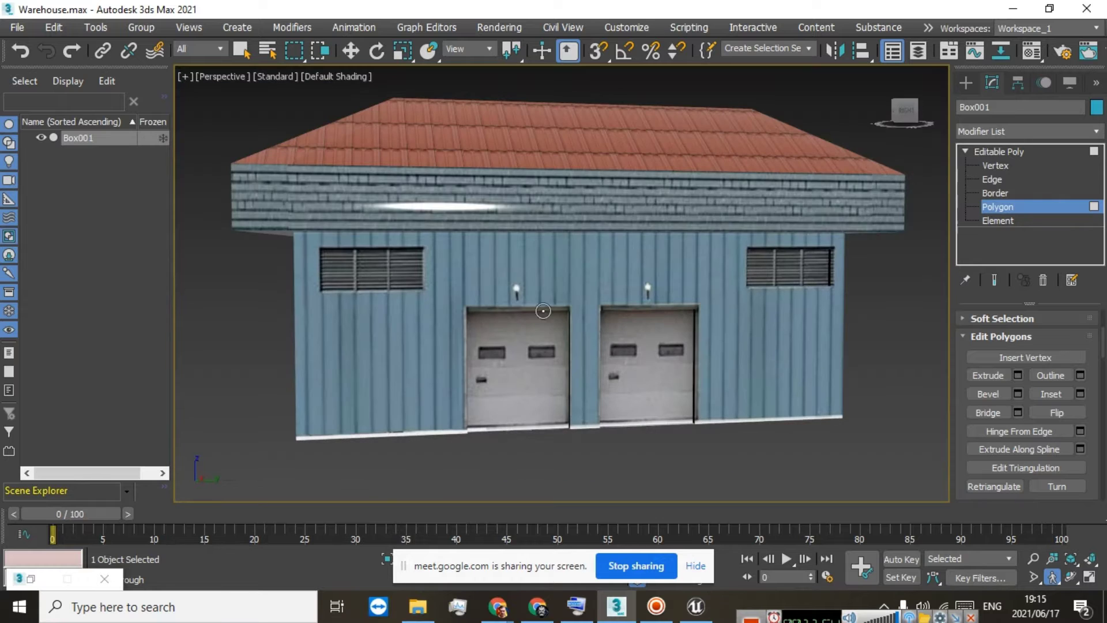
left_click_drag(683, 251, 735, 249)
right_click(735, 249)
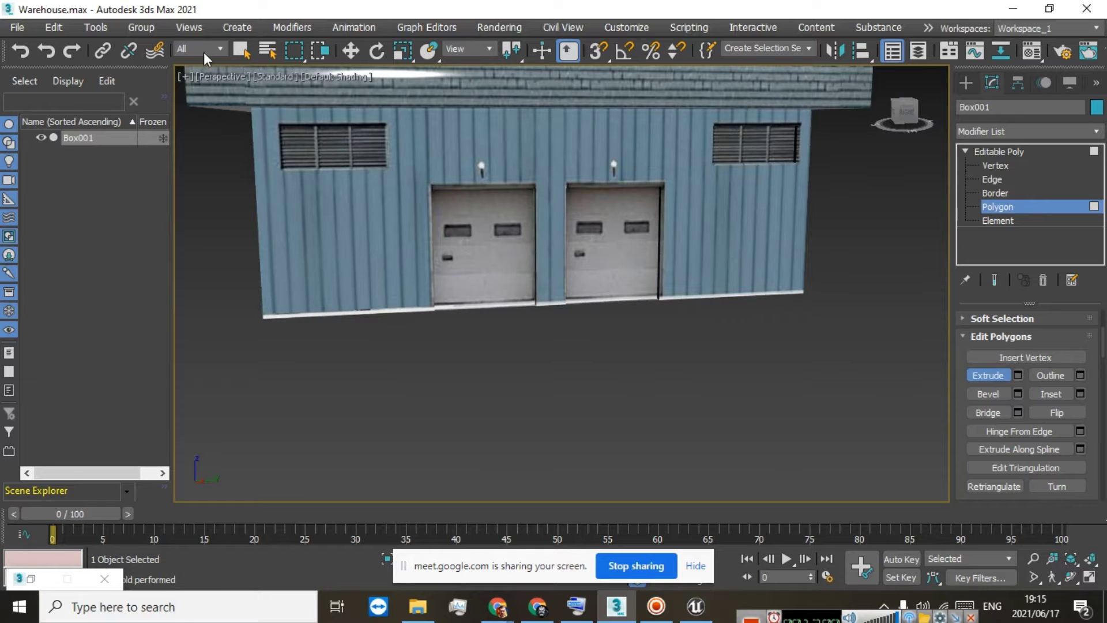
Leave polygon extrusion and create a standard plane about 39 long by 52 wide on the ground before the garage doors
left_click(985, 376)
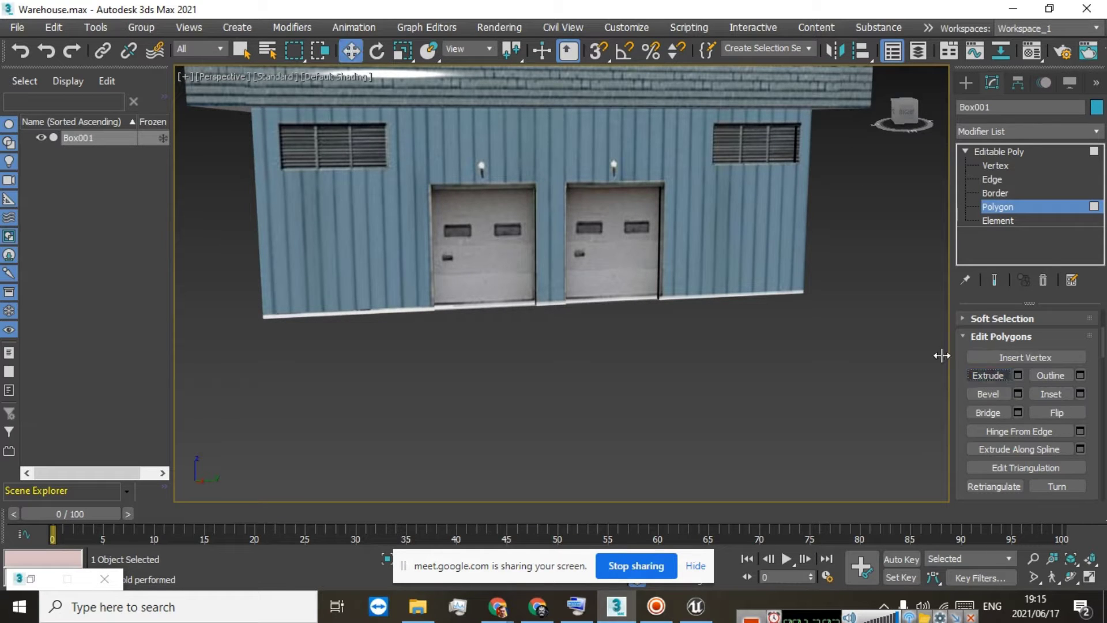
left_click(250, 31)
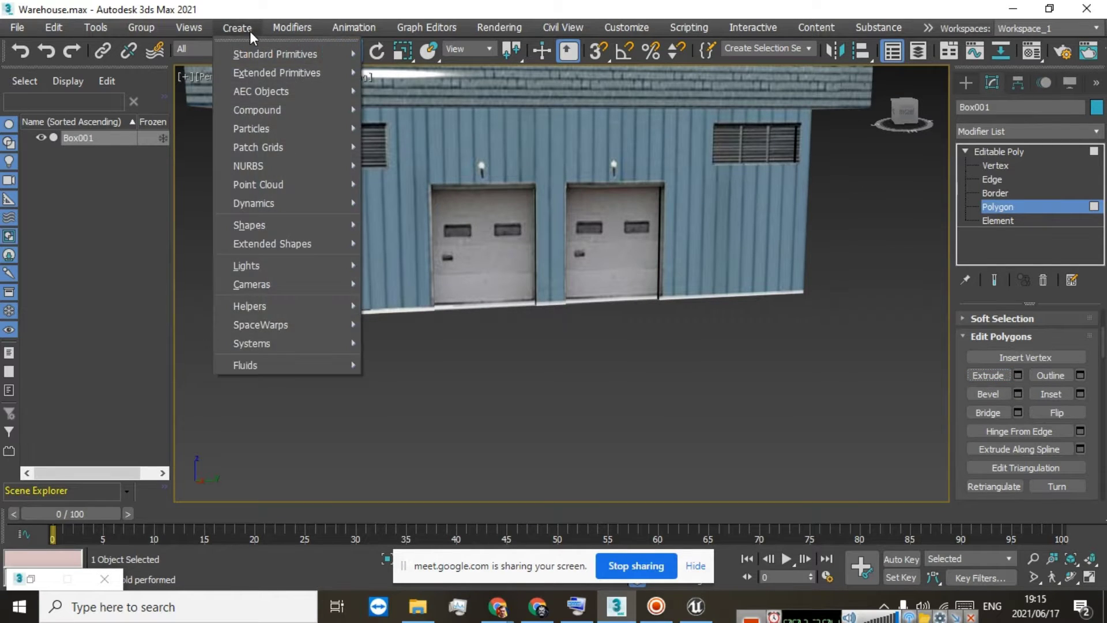
mouse_move(257, 49)
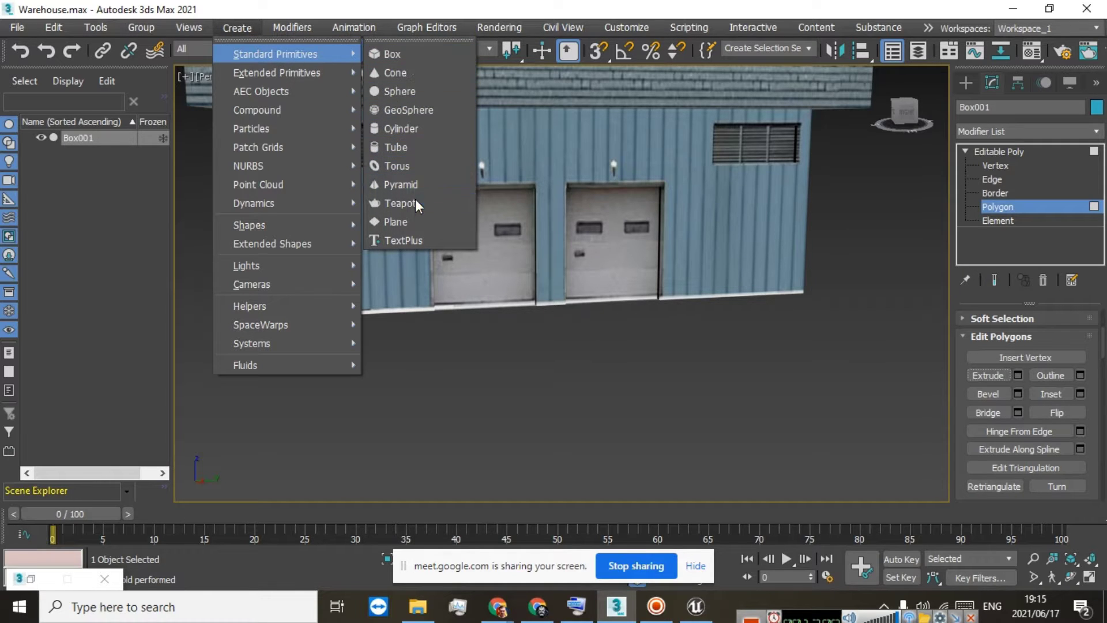
left_click(413, 221)
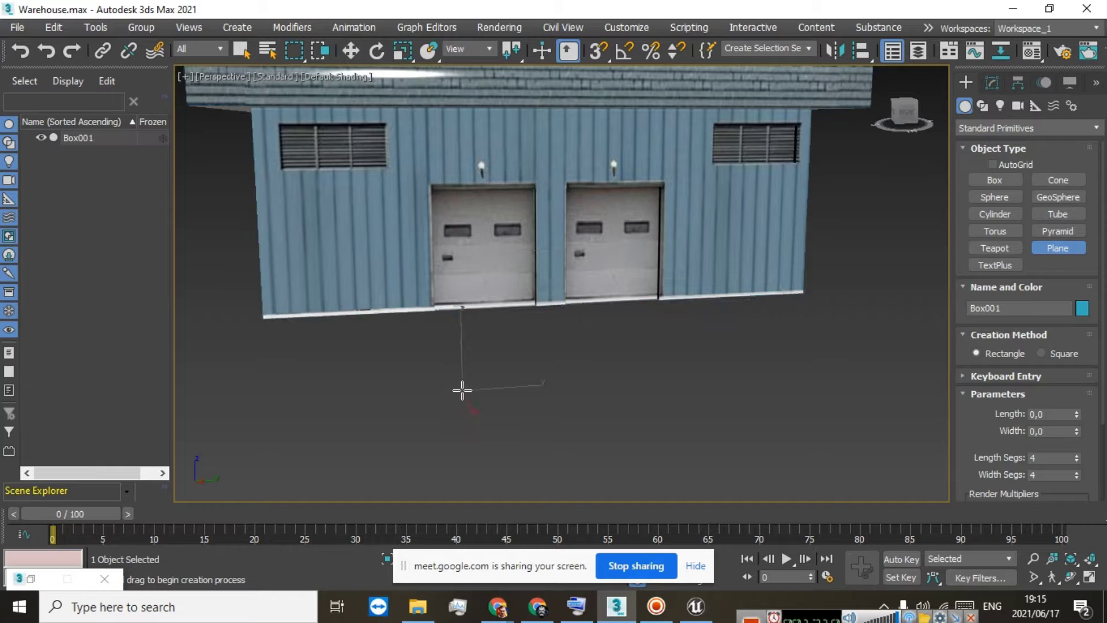
left_click_drag(461, 390, 754, 464)
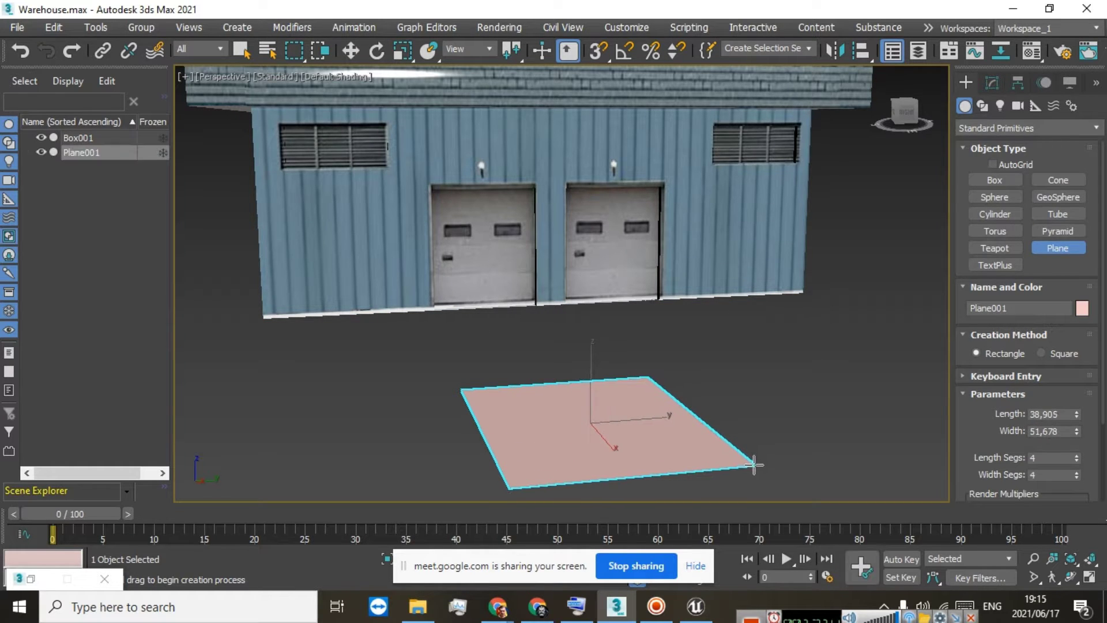
Rotate the new plane about its Y axis until it stands upright, parallel to the garage-door wall
key("w")
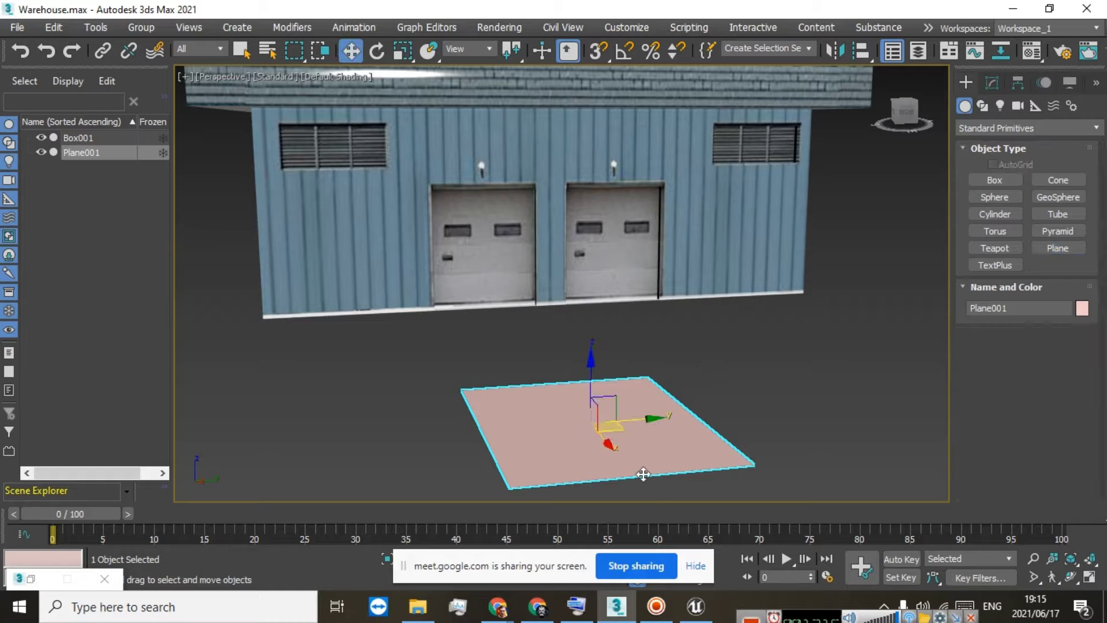
left_click(377, 51)
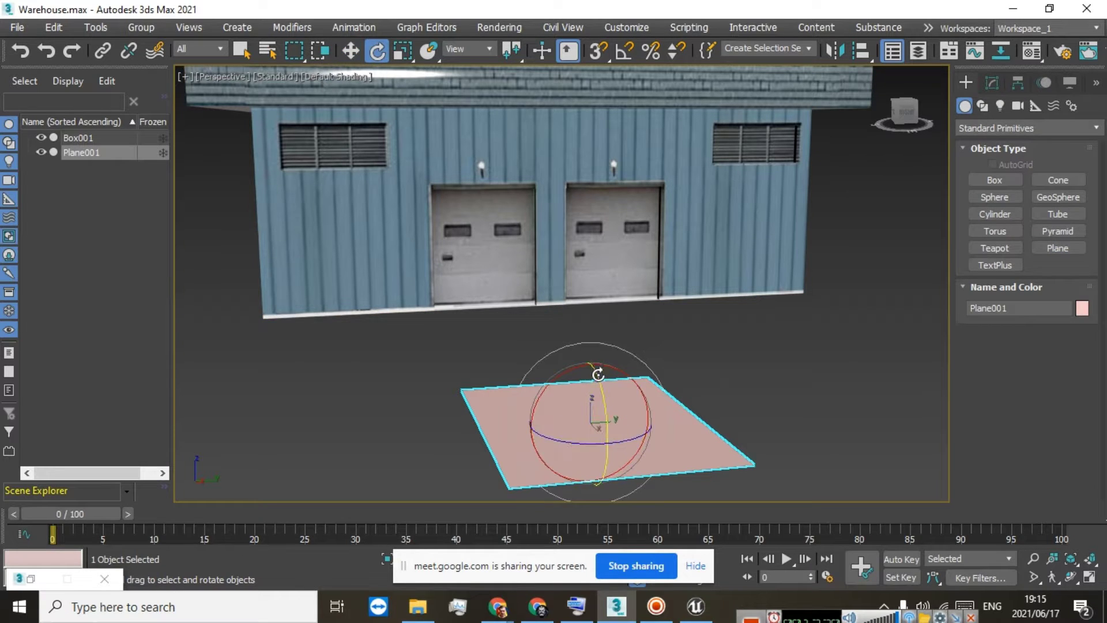
left_click_drag(598, 375, 611, 519)
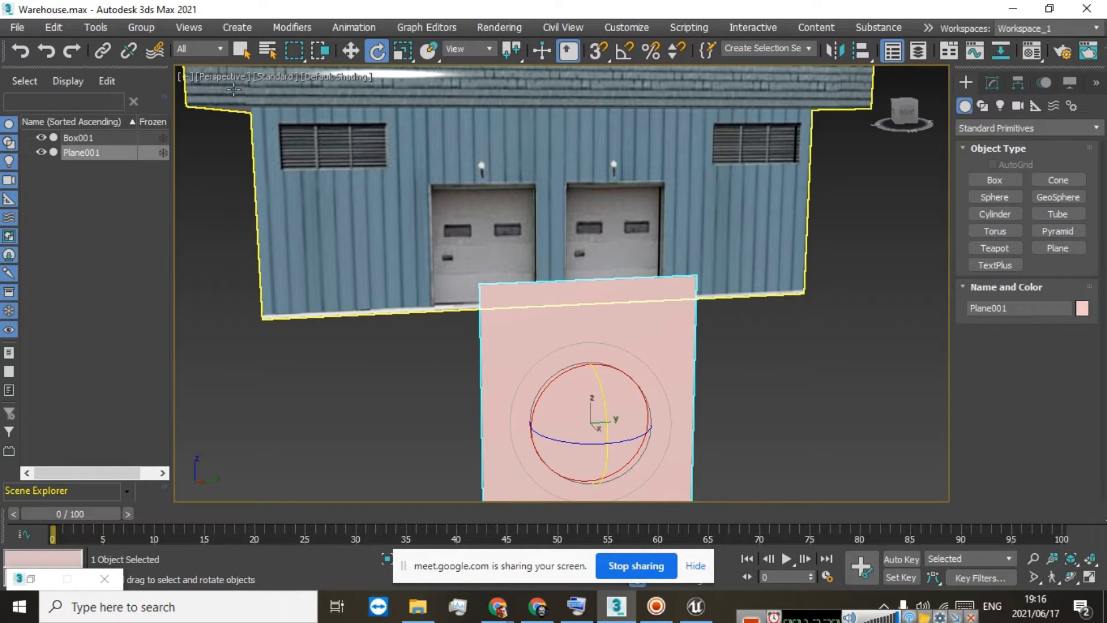
Examine the upright plane from the front and from behind, with the warehouse door wall for comparison
left_click(351, 50)
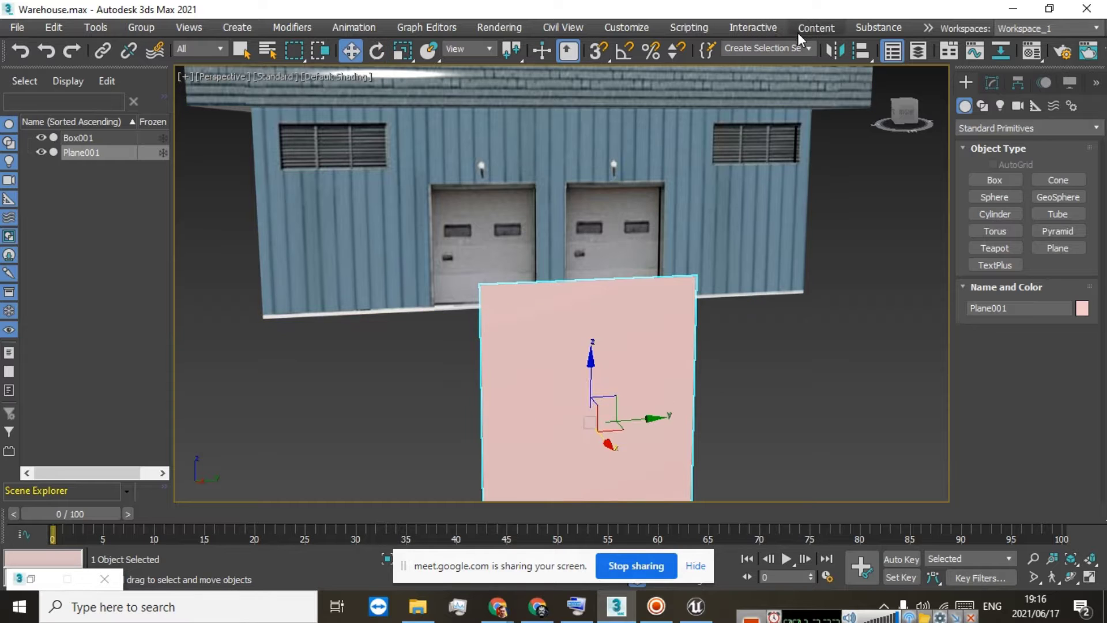
left_click_drag(912, 116, 766, 110)
scroll(248, 186, "up", 5)
scroll(288, 280, "down", 1)
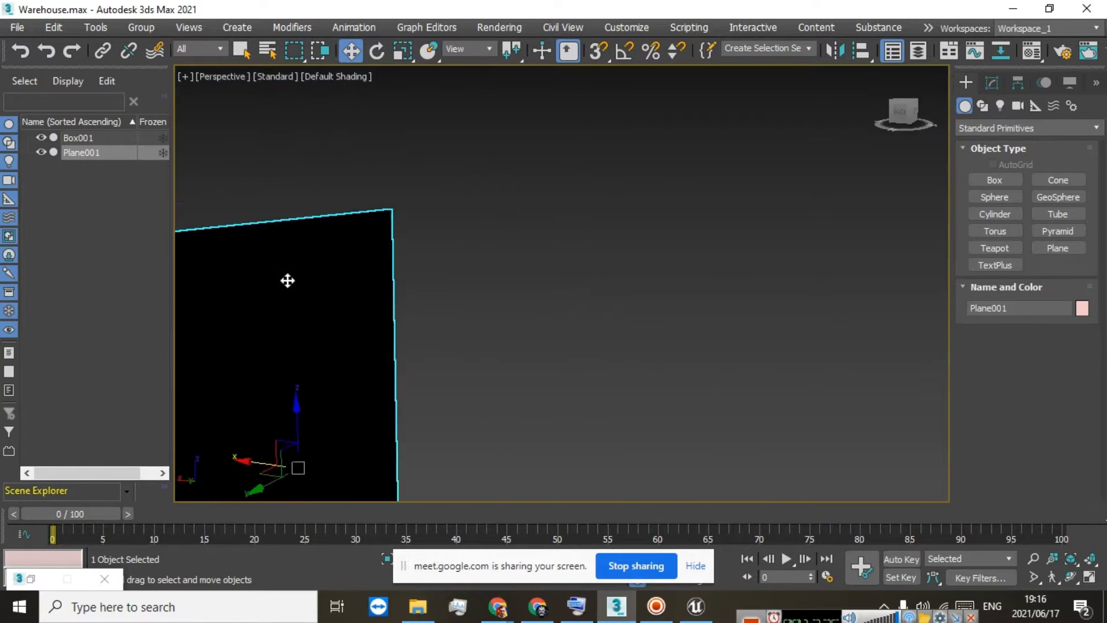
scroll(288, 280, "down", 1)
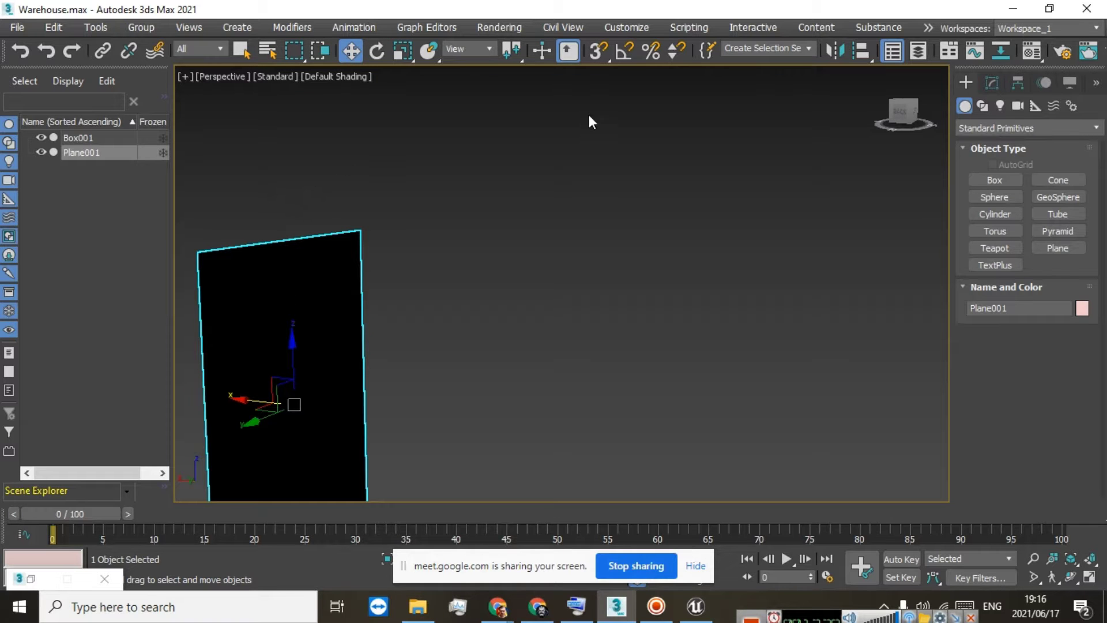
left_click(897, 114)
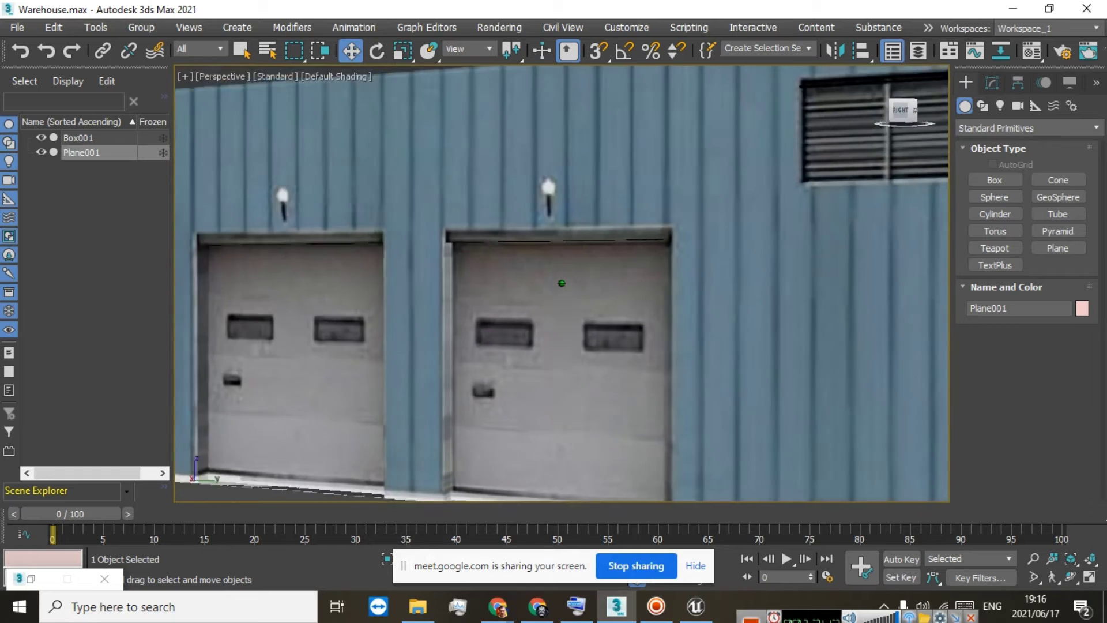
left_click_drag(897, 115, 931, 123)
scroll(778, 185, "down", 4)
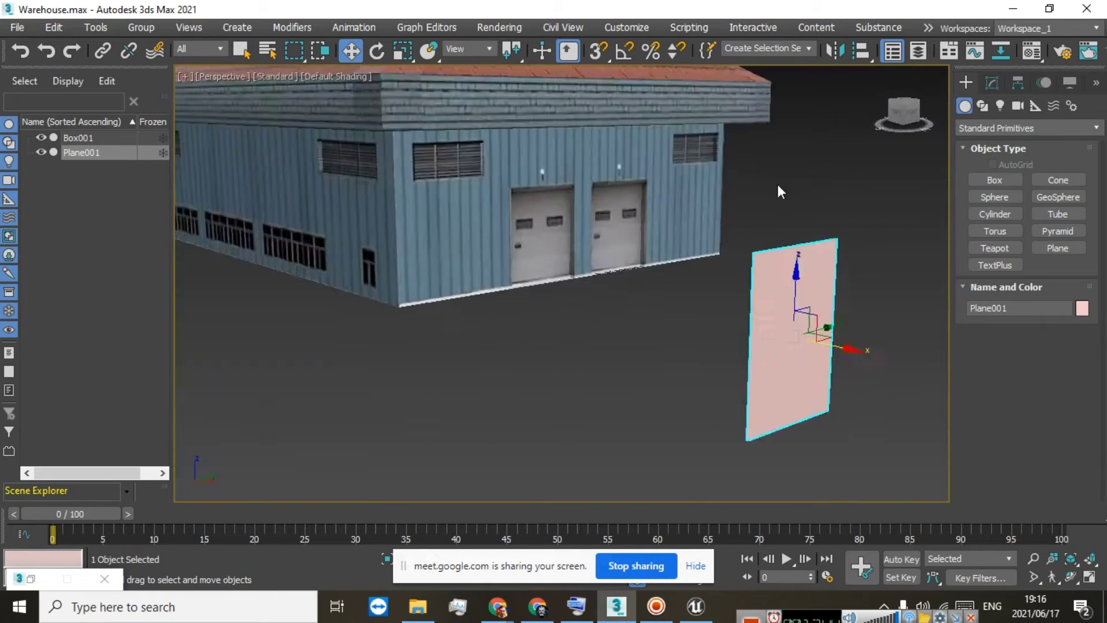
scroll(795, 199, "down", 2)
scroll(717, 296, "up", 4)
scroll(716, 285, "down", 3)
scroll(718, 292, "up", 3)
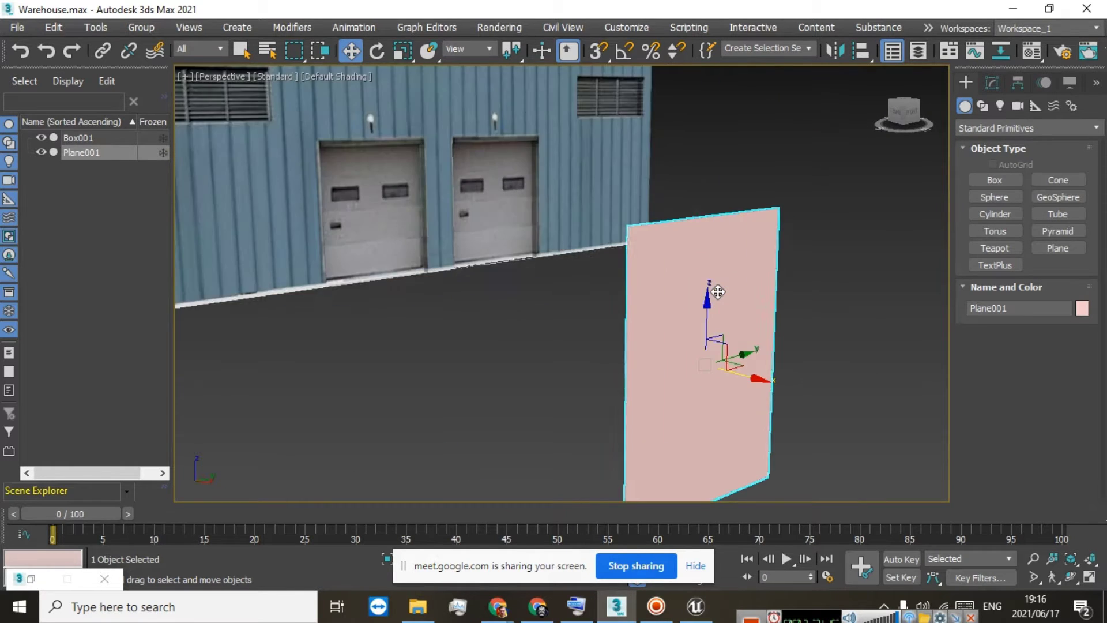
scroll(717, 292, "down", 3)
scroll(717, 292, "up", 3)
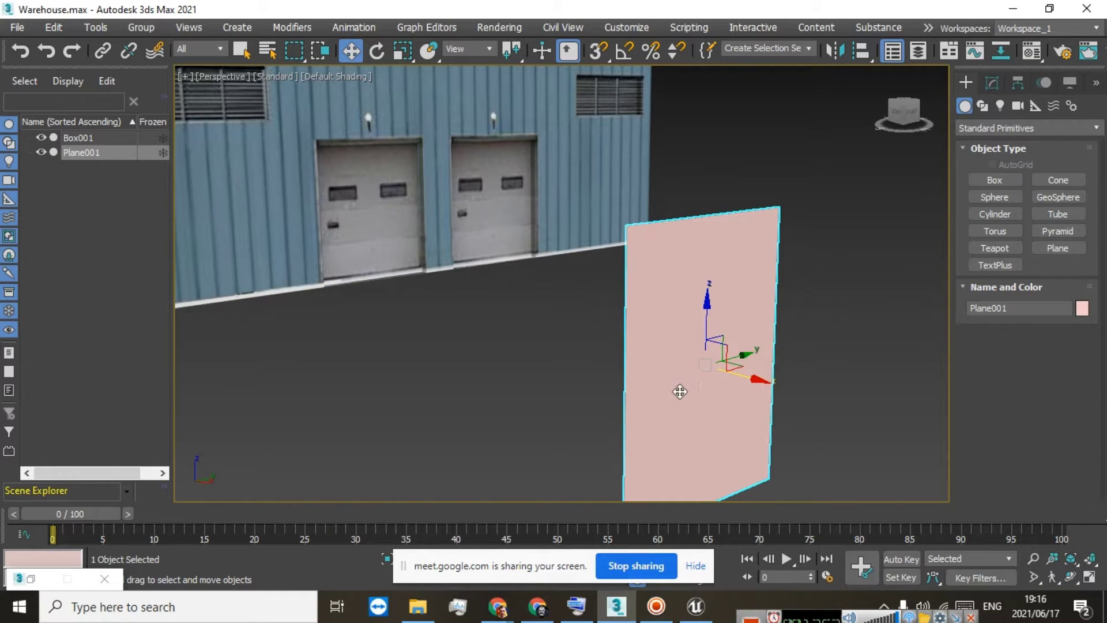
Check the upright plane from the side and delete it from the scene
left_click_drag(896, 115, 841, 281)
middle_click_drag(841, 275, 673, 275)
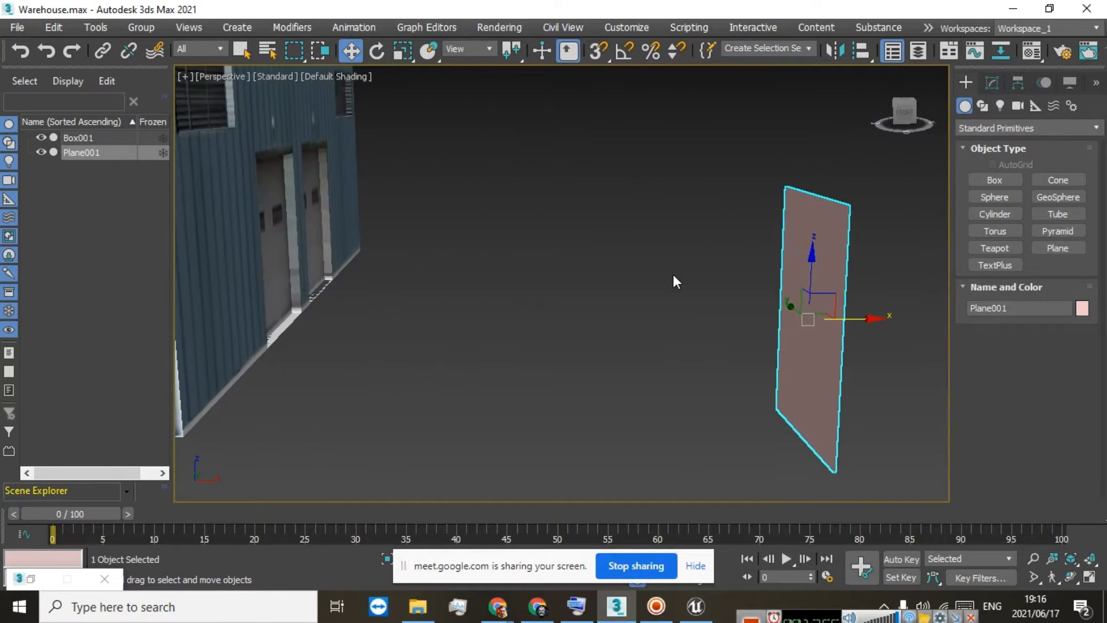
scroll(769, 278, "down", 4)
scroll(803, 271, "up", 5)
scroll(707, 309, "up", 2)
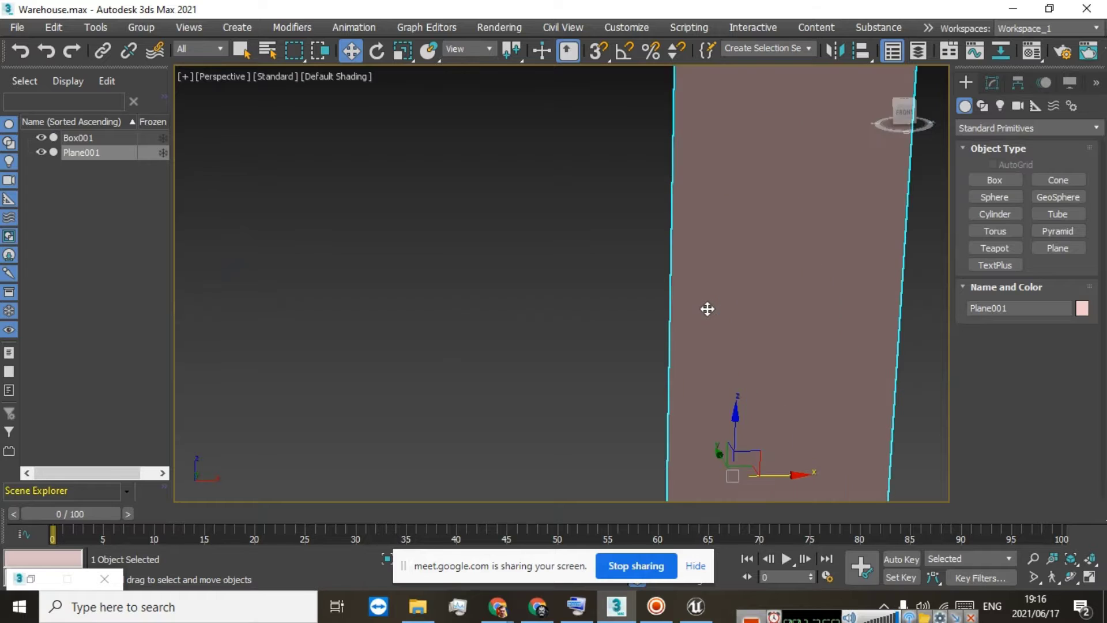
scroll(707, 309, "down", 4)
scroll(706, 309, "up", 4)
scroll(707, 309, "down", 2)
scroll(706, 309, "down", 2)
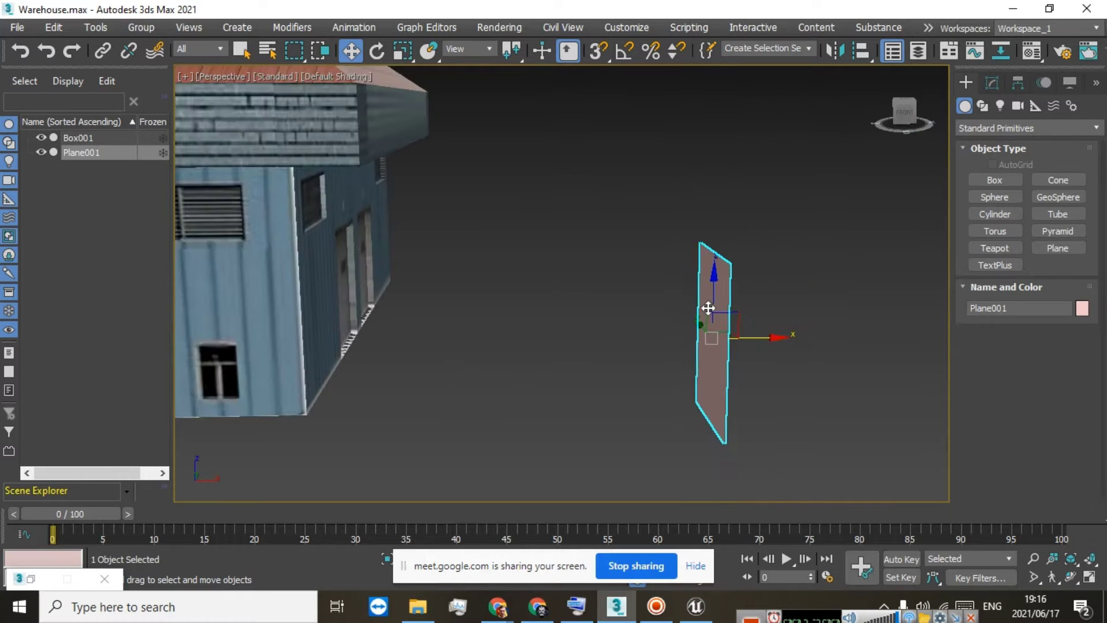
left_click(911, 114)
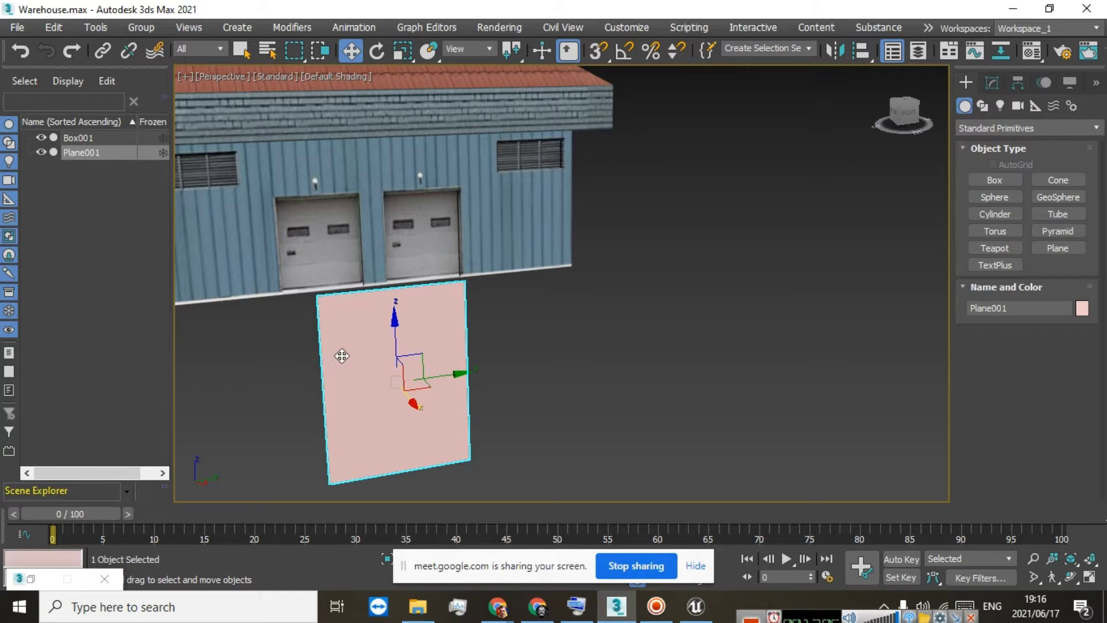
key("Delete")
Create a standard box about 64 long, 86 wide and 60 high in front of the garage doors
left_click(220, 25)
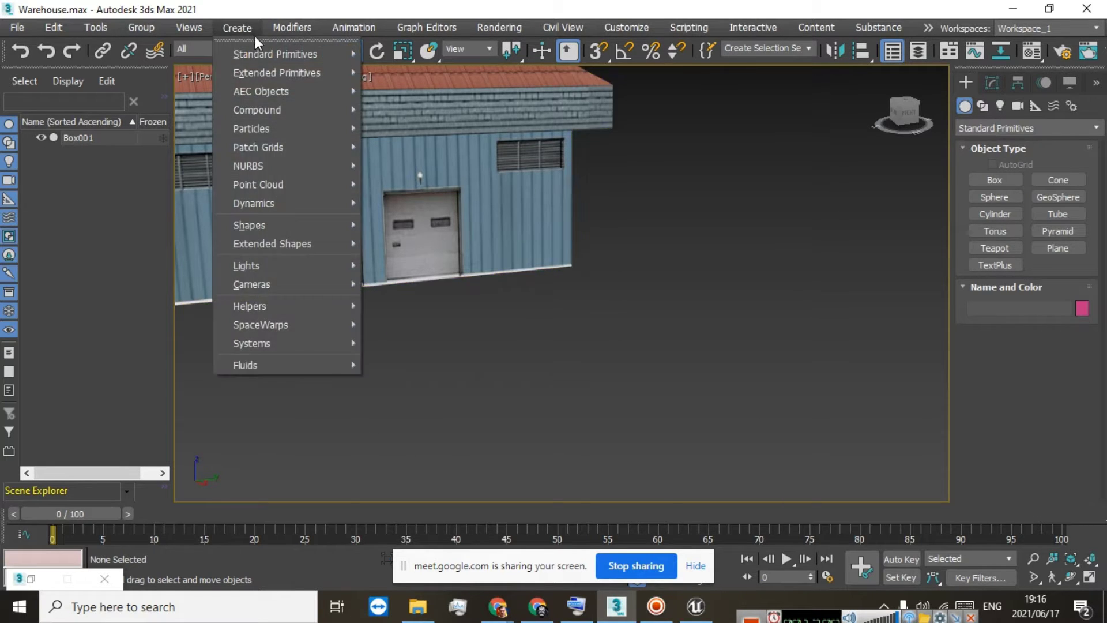
mouse_move(257, 47)
left_click(397, 56)
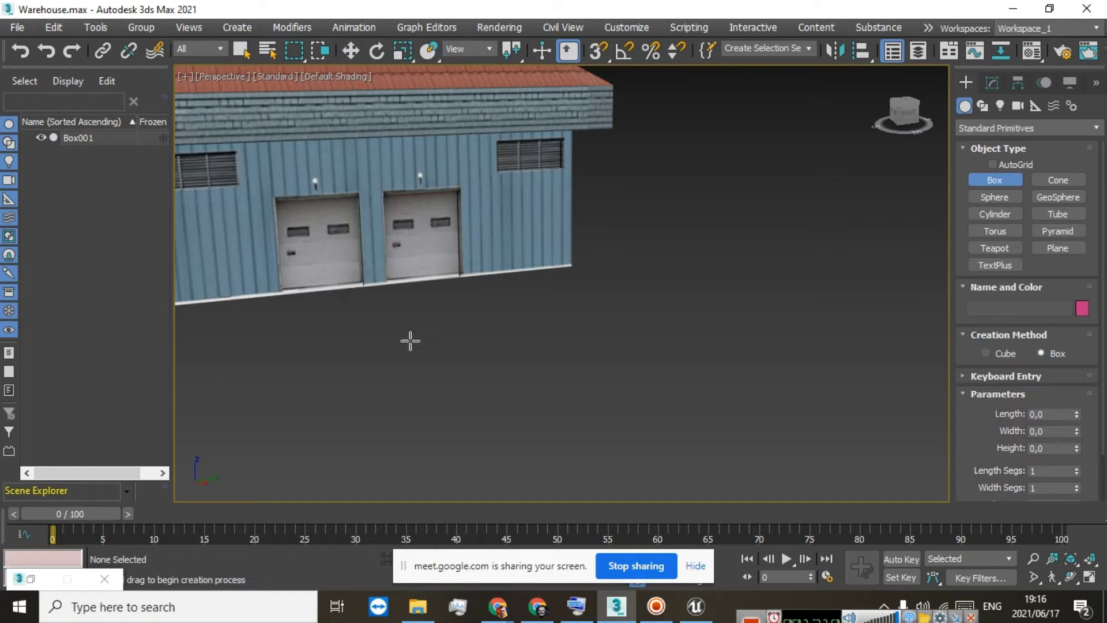
left_click_drag(408, 348, 757, 418)
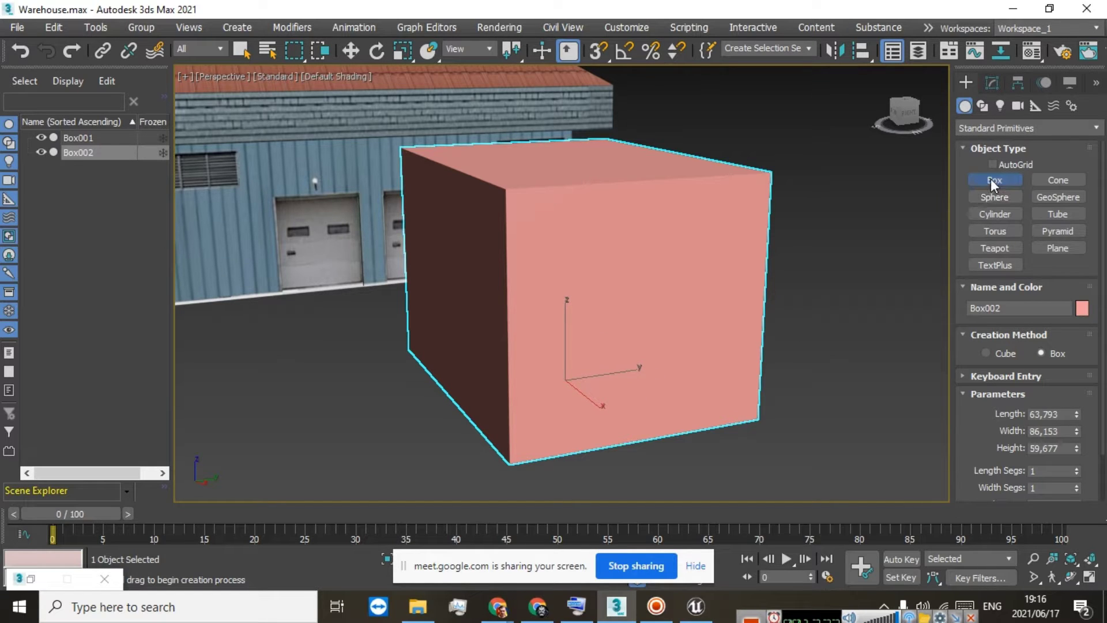
key("w")
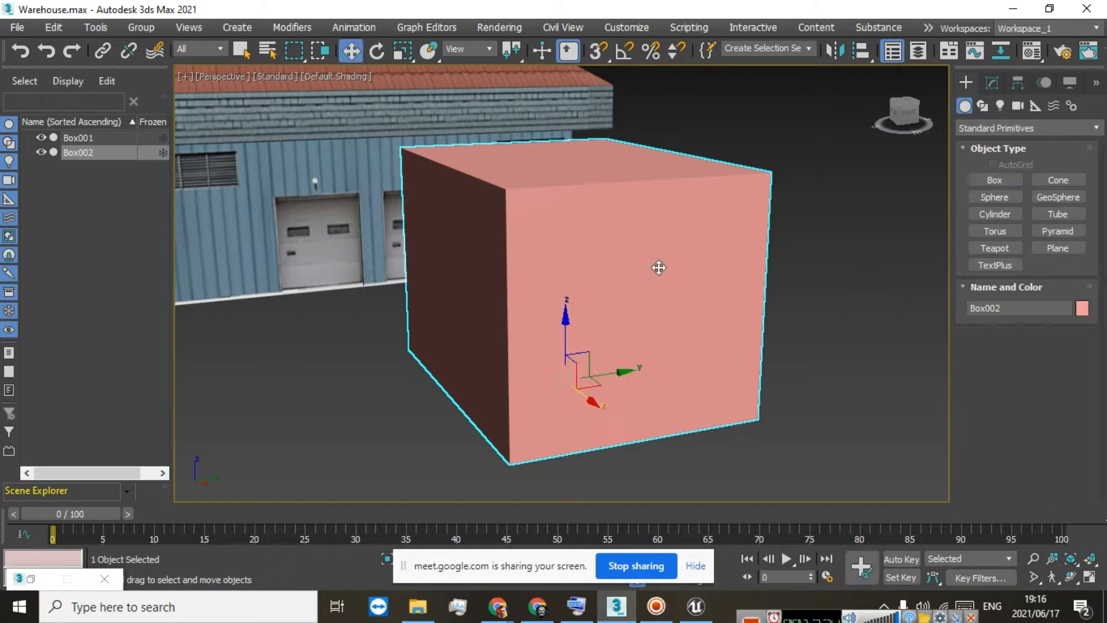
Walk up to and above the new box to examine it beside the warehouse, and delete the box
key("Up")
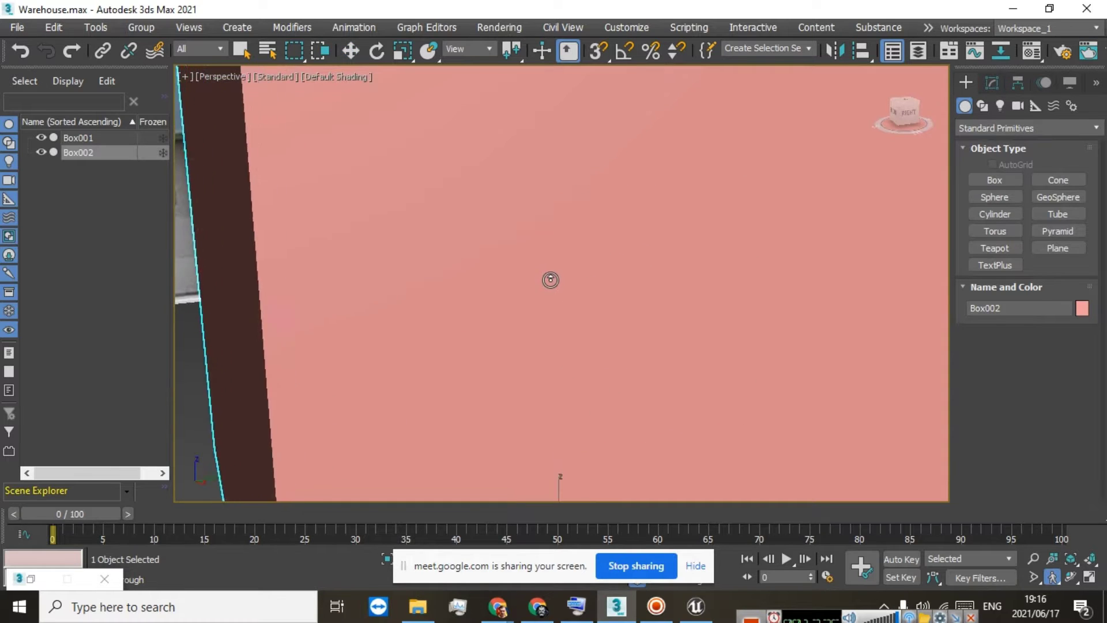
left_click_drag(551, 280, 610, 198)
key("Up")
key("Up")
key("Up")
left_click_drag(537, 248, 589, 322)
key("s")
key("w")
key("s")
key("s")
key("w")
key("s")
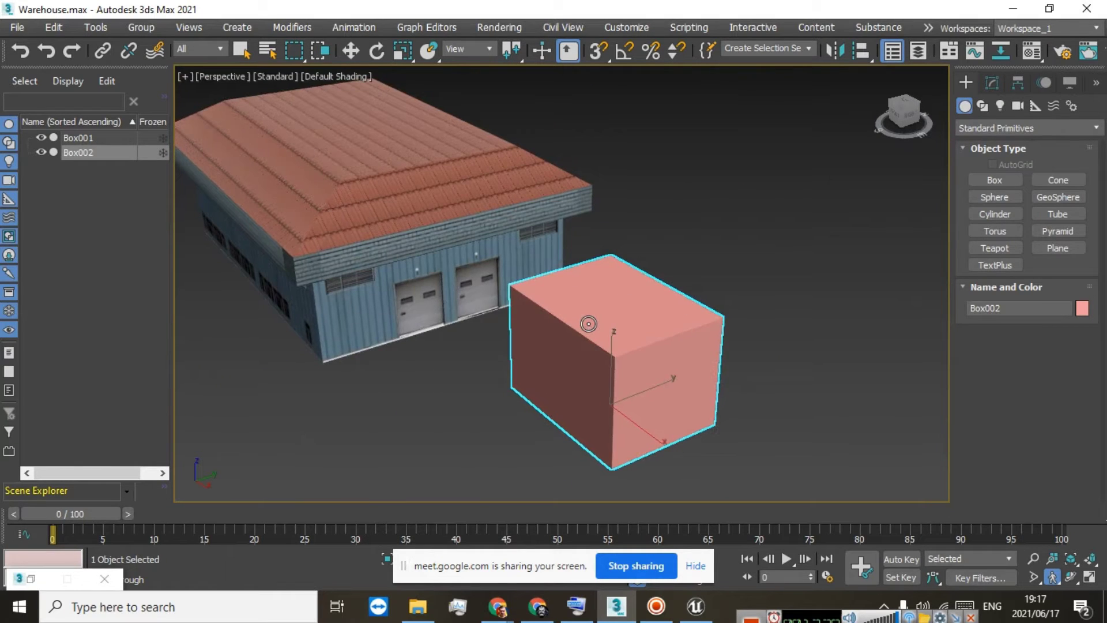
right_click(599, 326)
key("Delete")
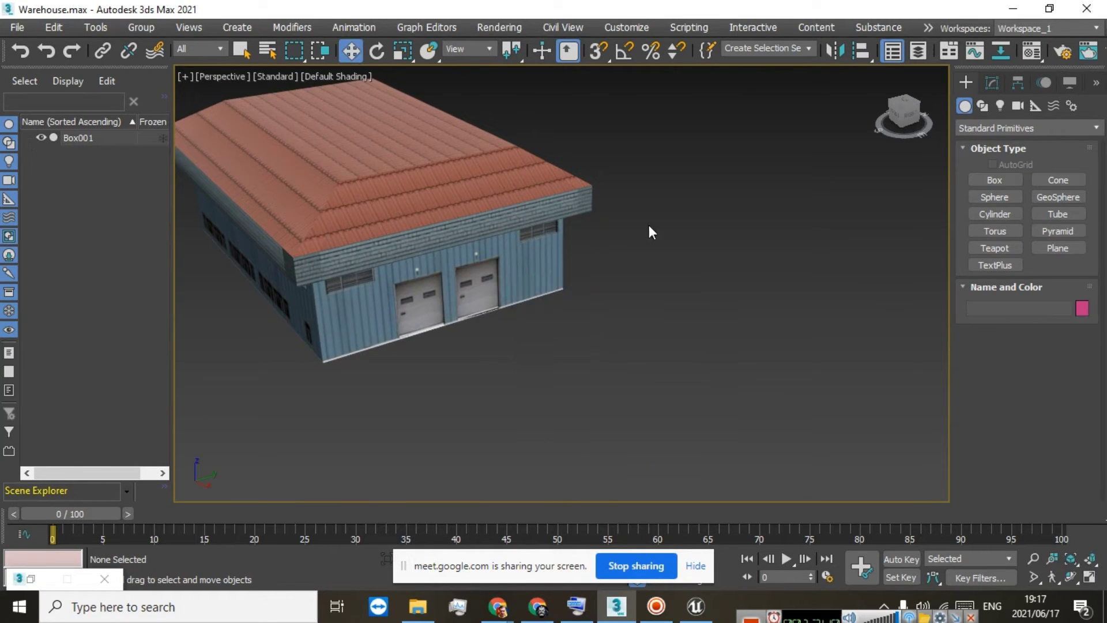
Examine the warehouse roof and the garage-door wall from close up and from a distance
left_click(903, 112)
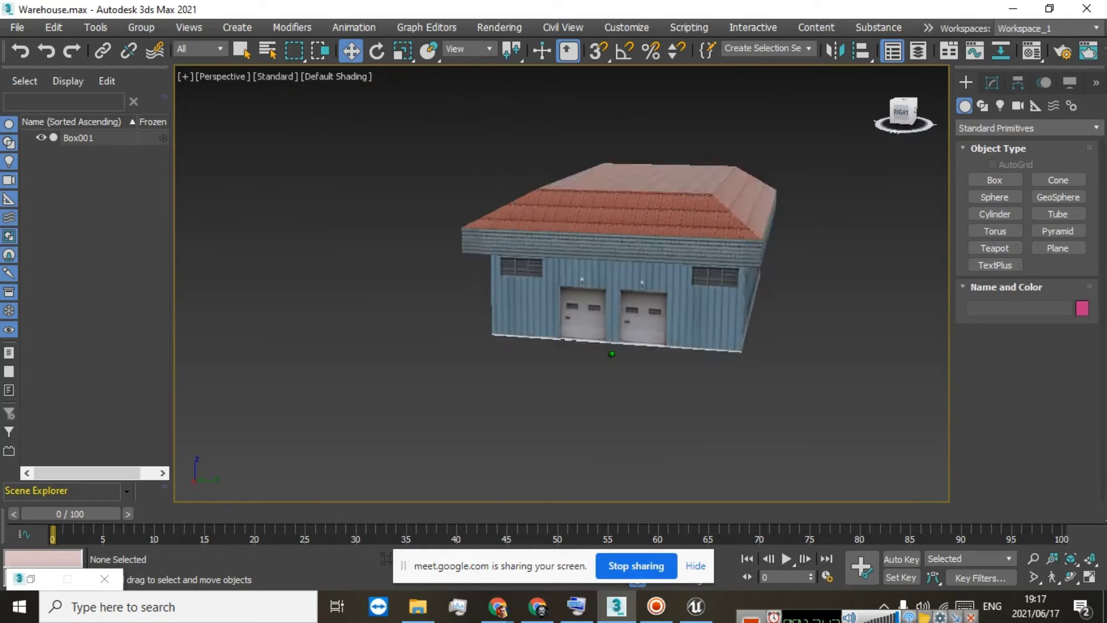
scroll(641, 171, "up", 5)
scroll(600, 199, "up", 2)
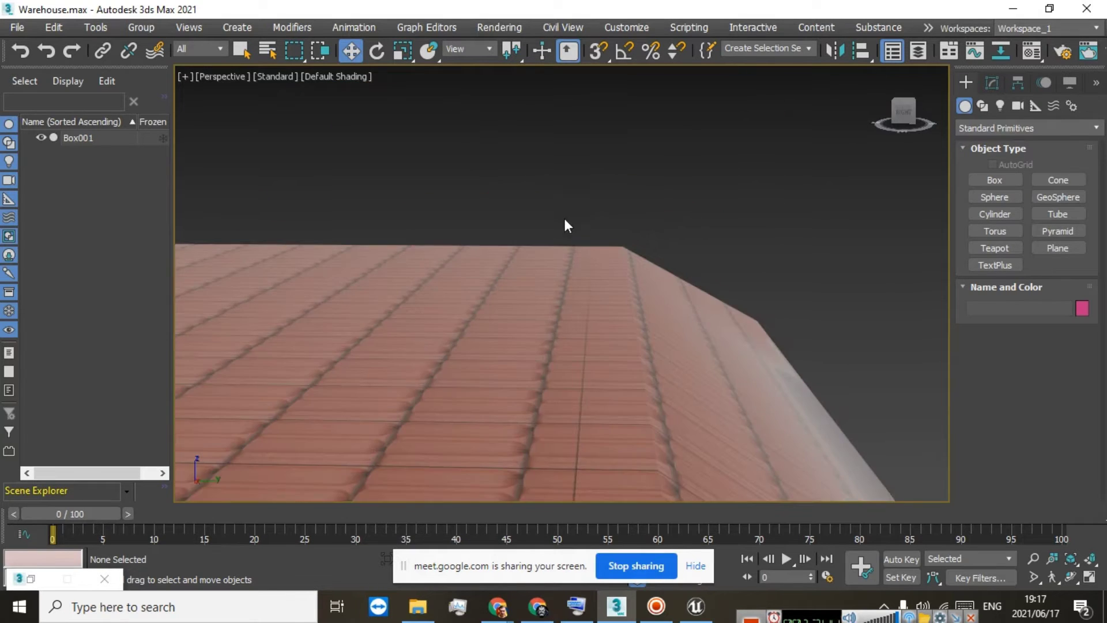
scroll(506, 242, "down", 5)
scroll(496, 259, "up", 2)
scroll(481, 284, "down", 2)
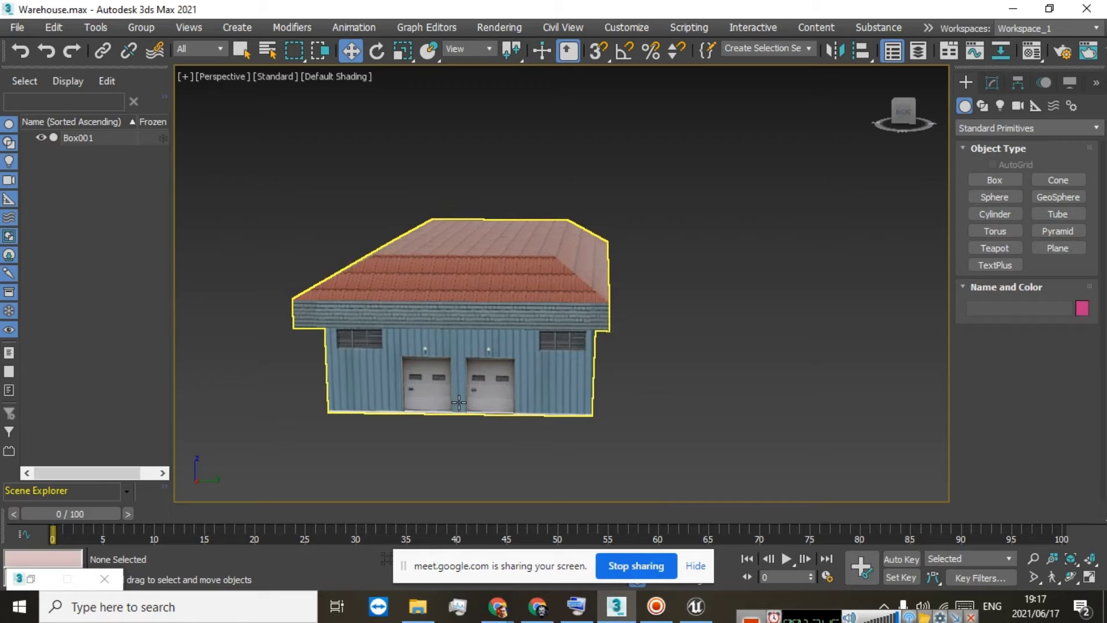
scroll(461, 403, "down", 3)
scroll(531, 427, "up", 3)
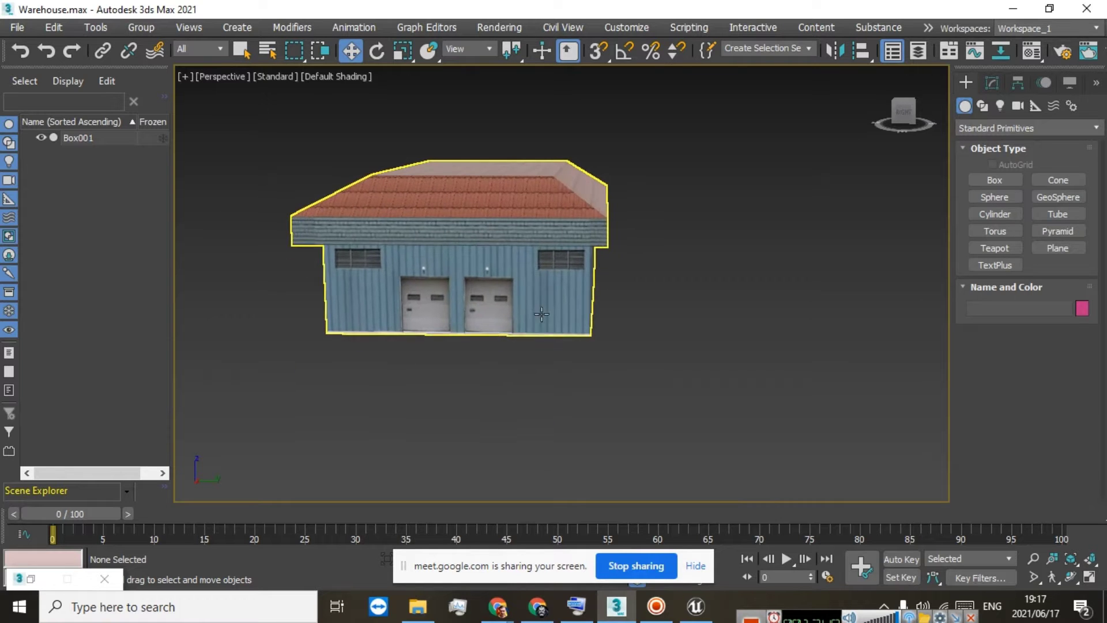
scroll(541, 314, "up", 3)
scroll(490, 289, "down", 3)
Create a standard upright cylinder with a radius of about 4.4 and a height of about 125 beside the garage-door end of the warehouse
left_click(237, 27)
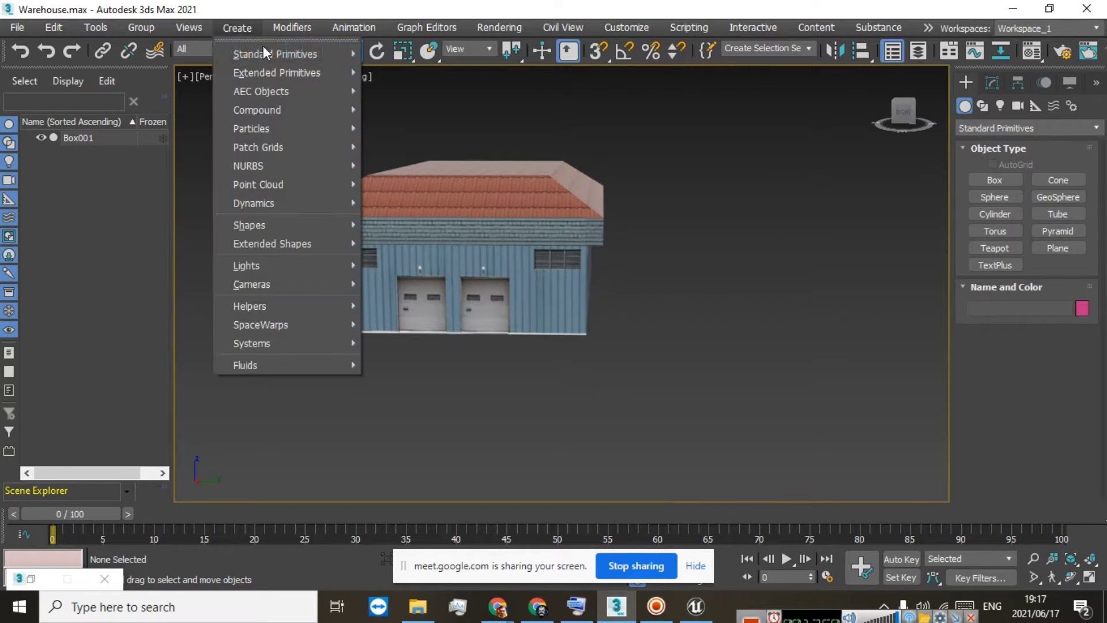
mouse_move(265, 46)
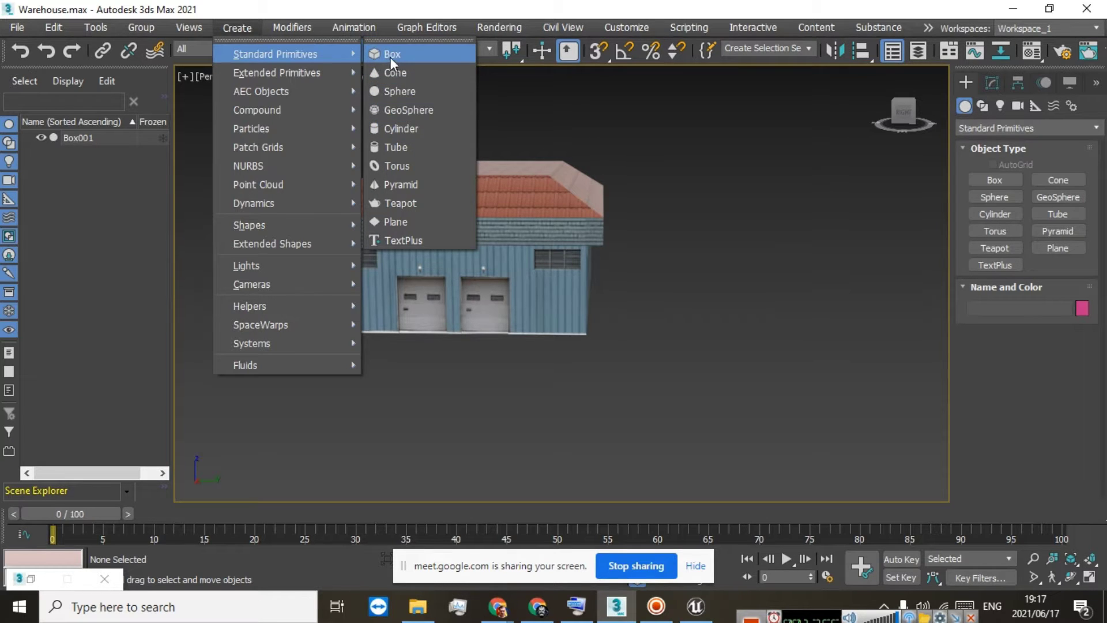
left_click(407, 128)
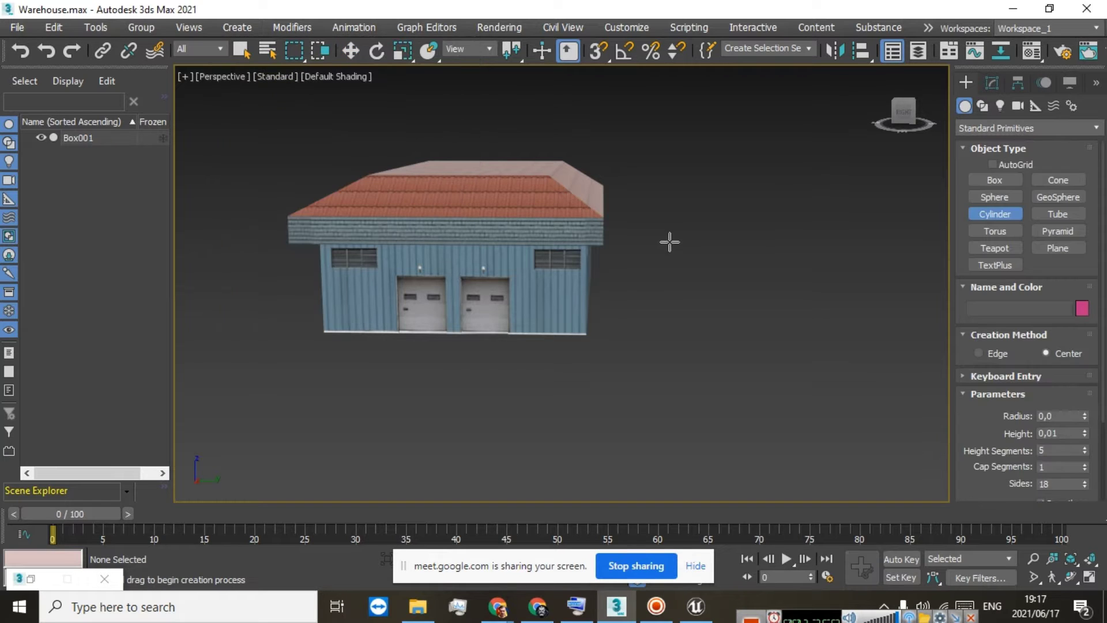
left_click_drag(634, 350, 641, 351)
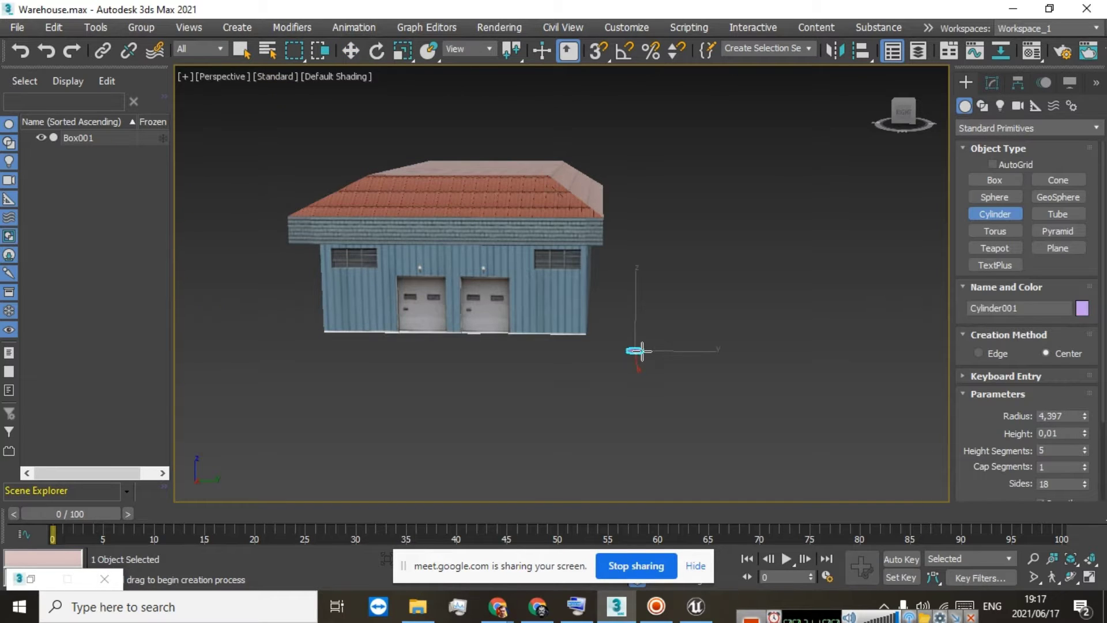
left_click(641, 350)
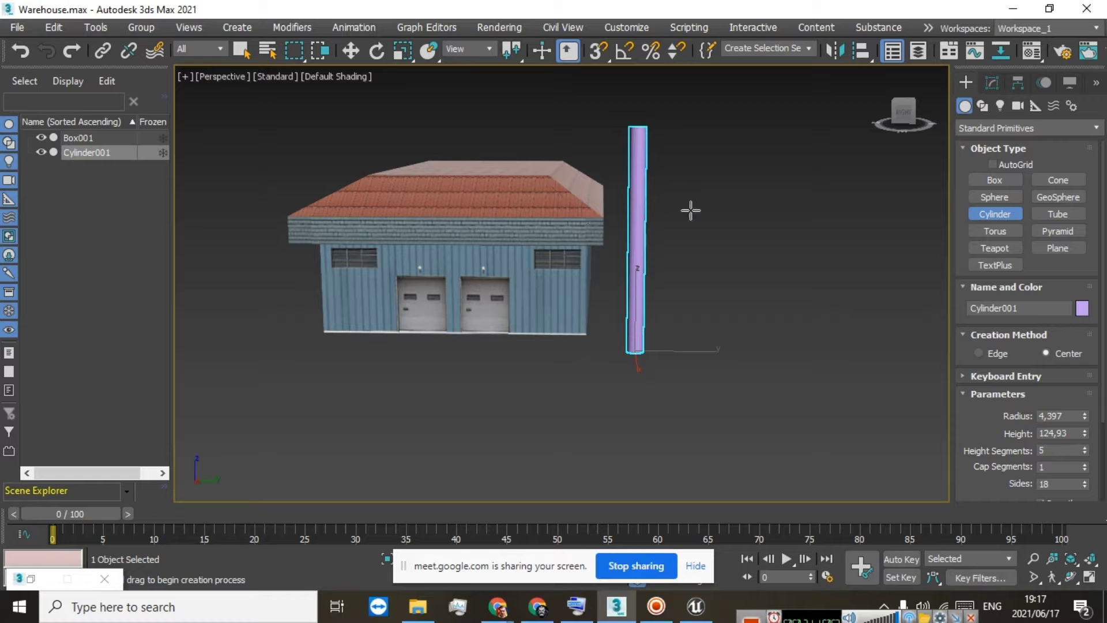
right_click(657, 242)
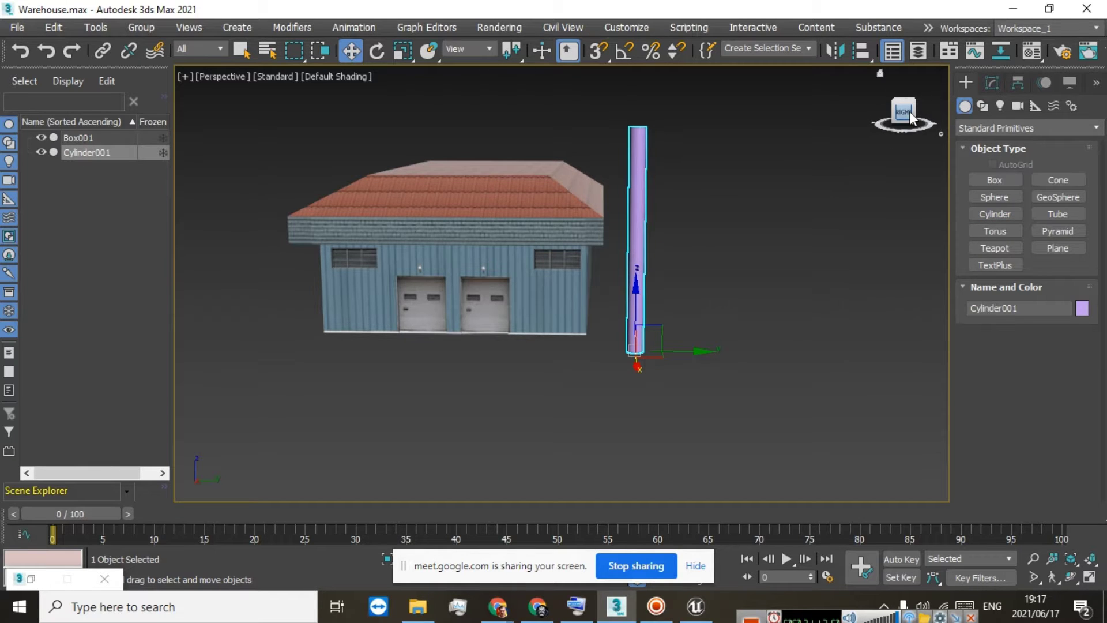
Rotate the cylinder to 90 degrees on X and 90 degrees on Z to lay it horizontally
left_click_drag(908, 114, 834, 117)
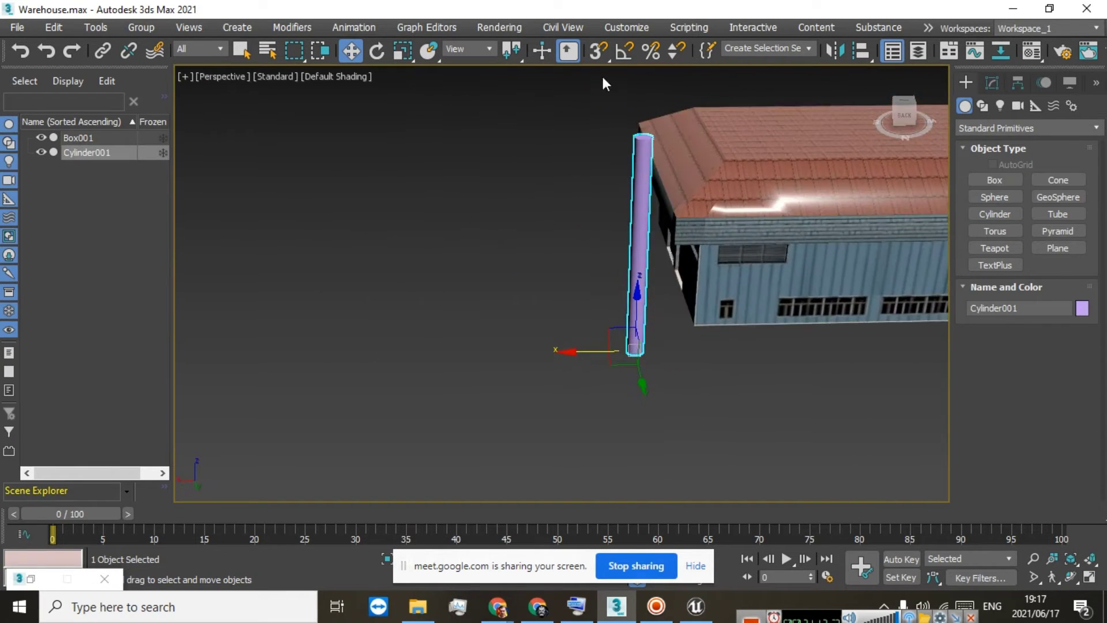
left_click(377, 51)
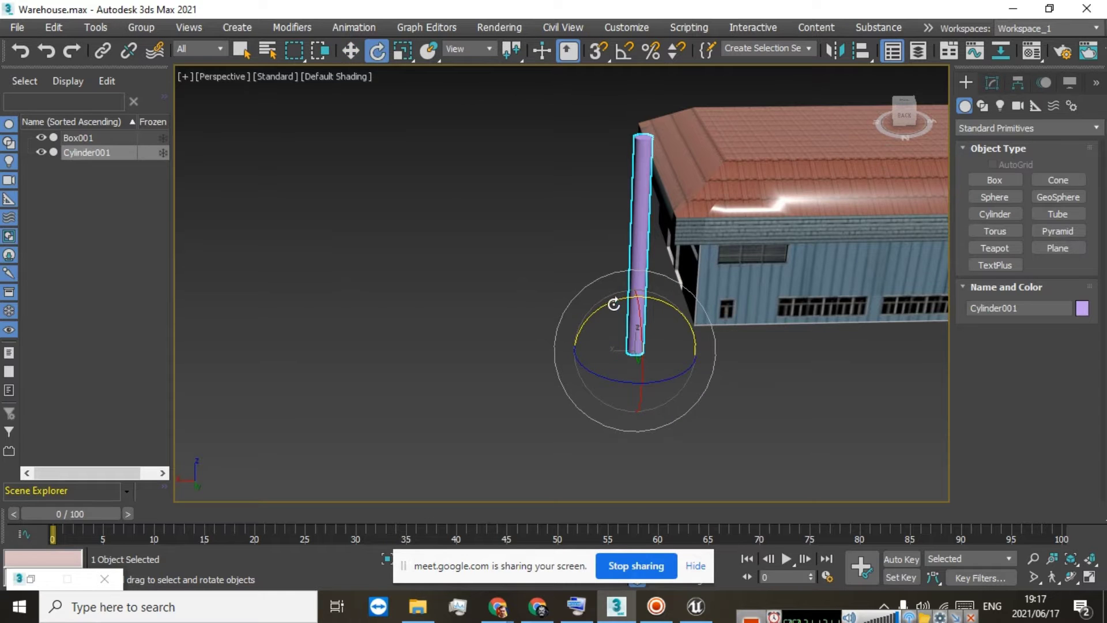
left_click(1049, 8)
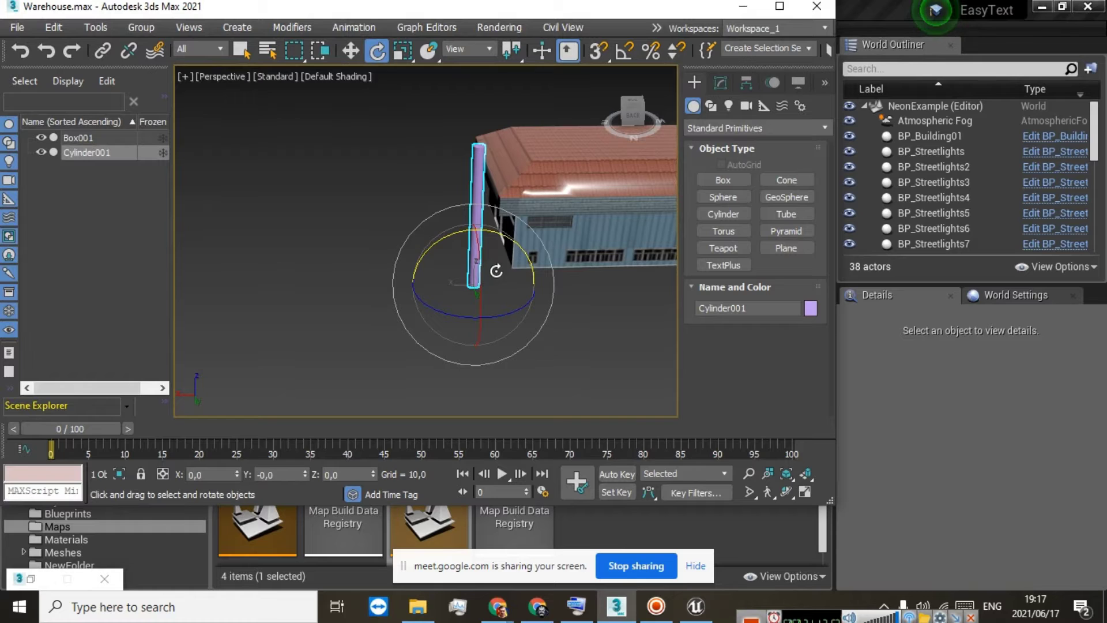
left_click(221, 473)
type("90")
key("Return")
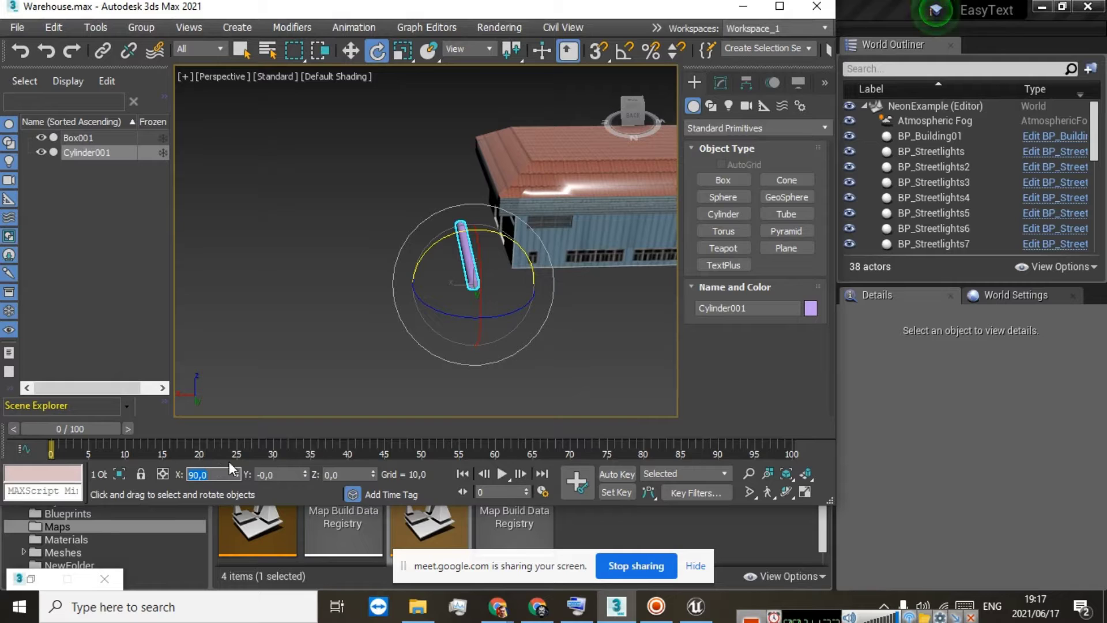
left_click(351, 474)
type("90")
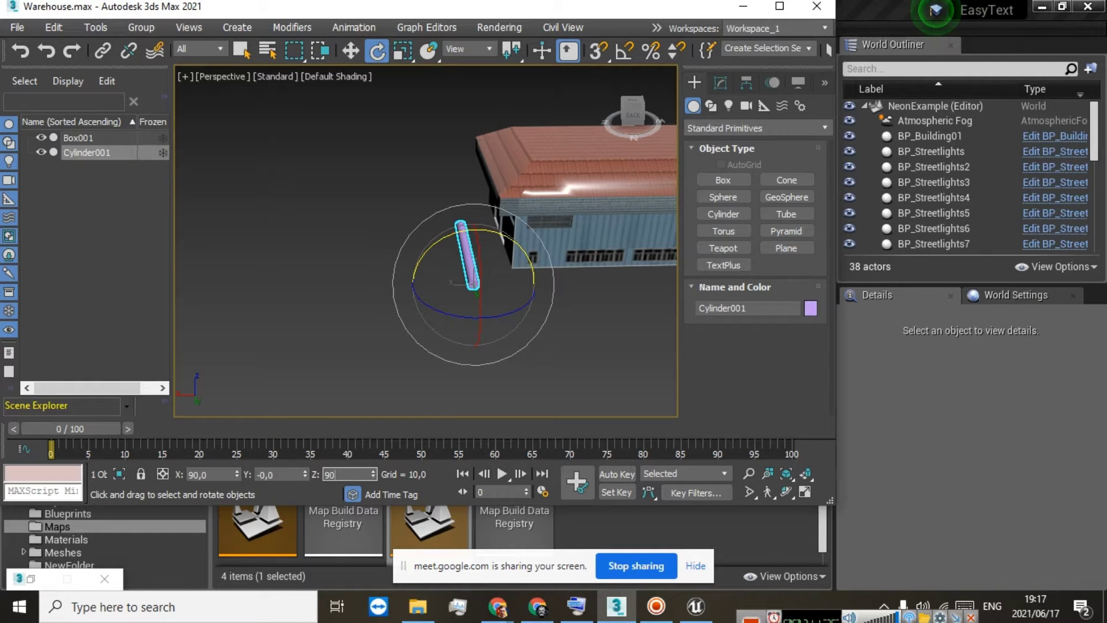
key("Return")
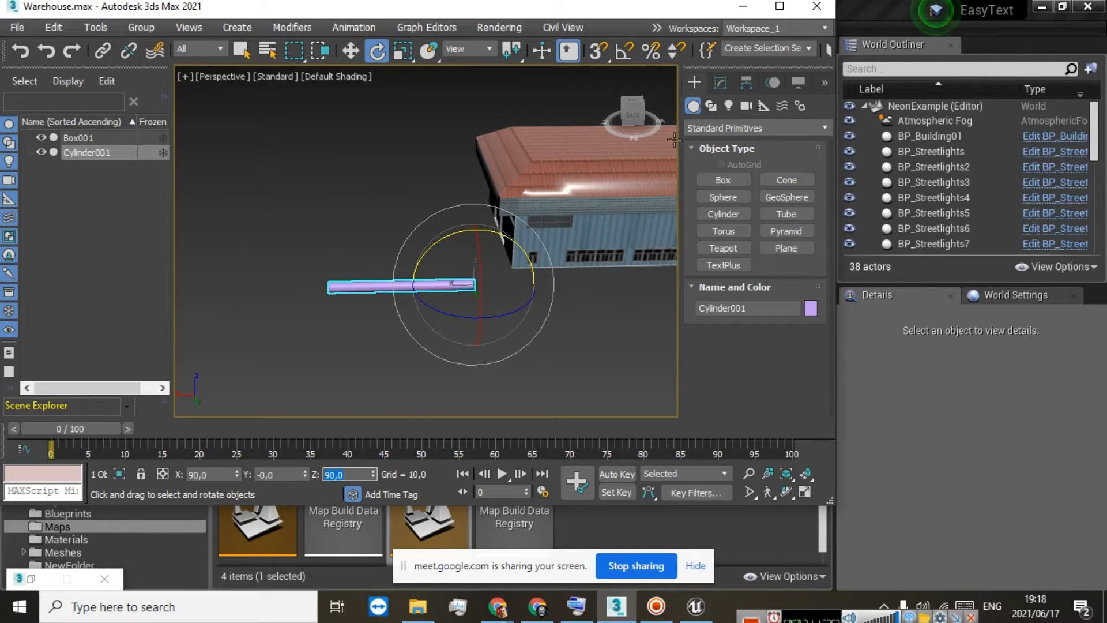
left_click(779, 6)
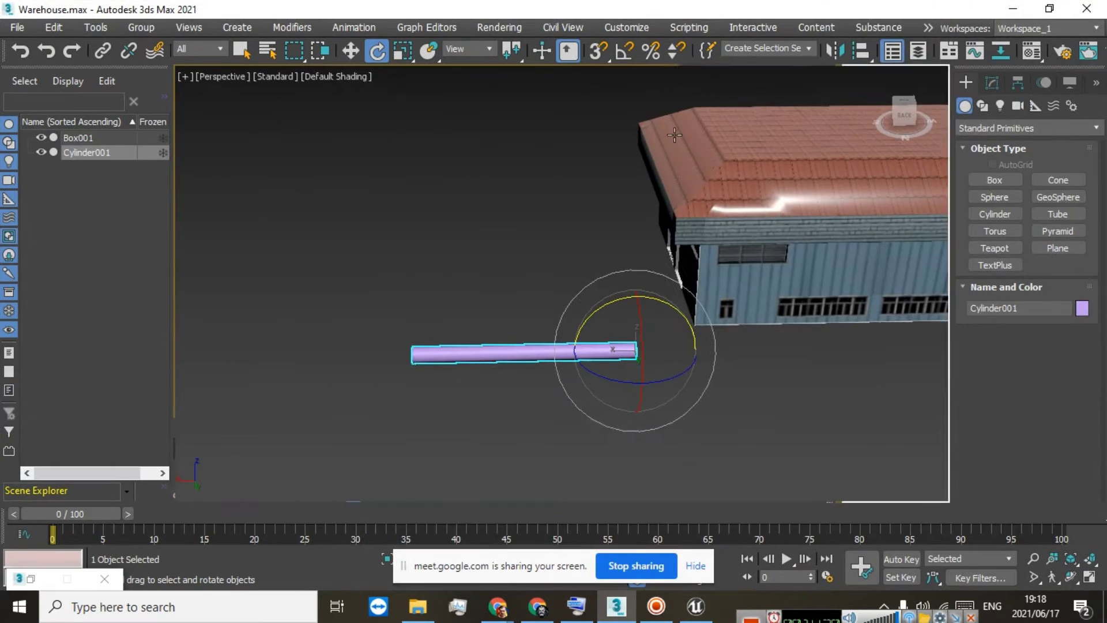
Move the horizontal cylinder along X until it lies in front of the warehouse's long windowed wall
scroll(663, 340, "up", 3)
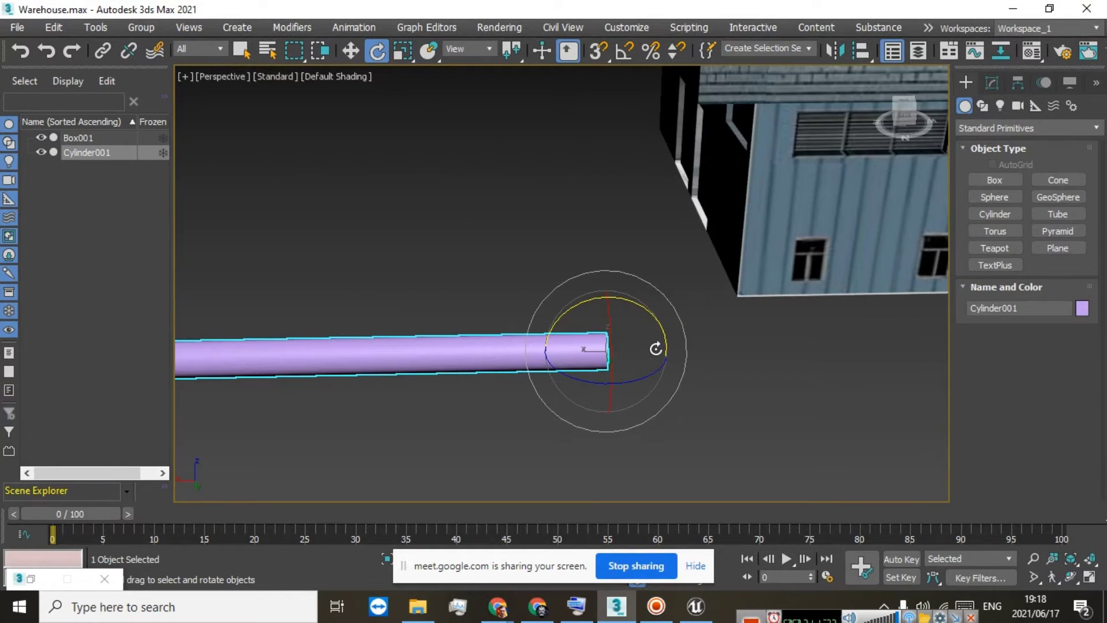
left_click(350, 51)
scroll(586, 338, "down", 3)
scroll(586, 339, "up", 2)
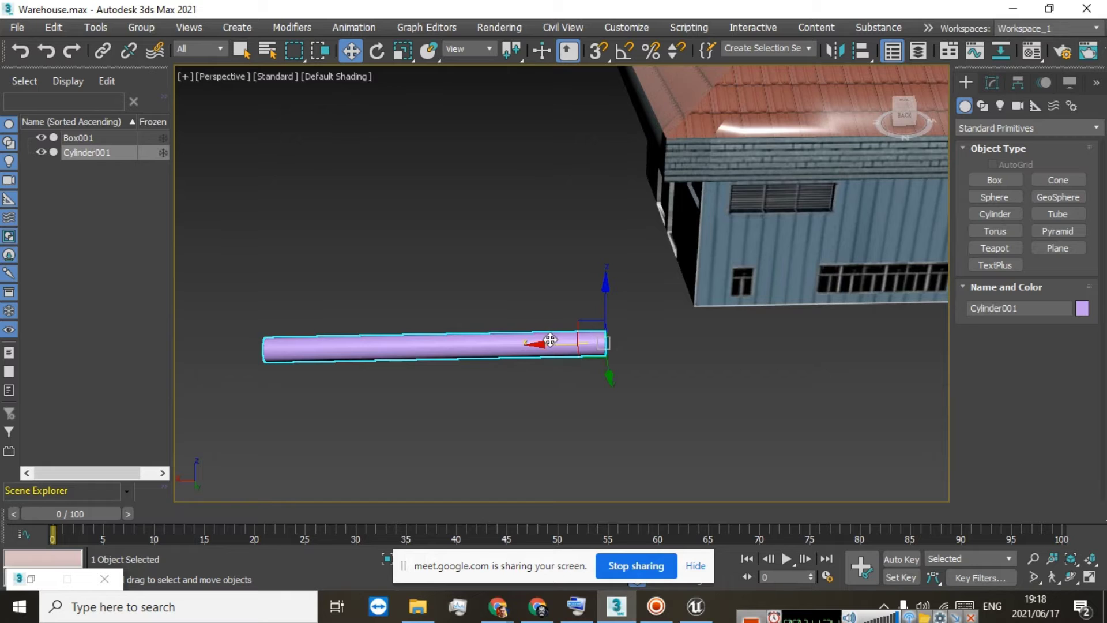
left_click_drag(558, 340, 1032, 291)
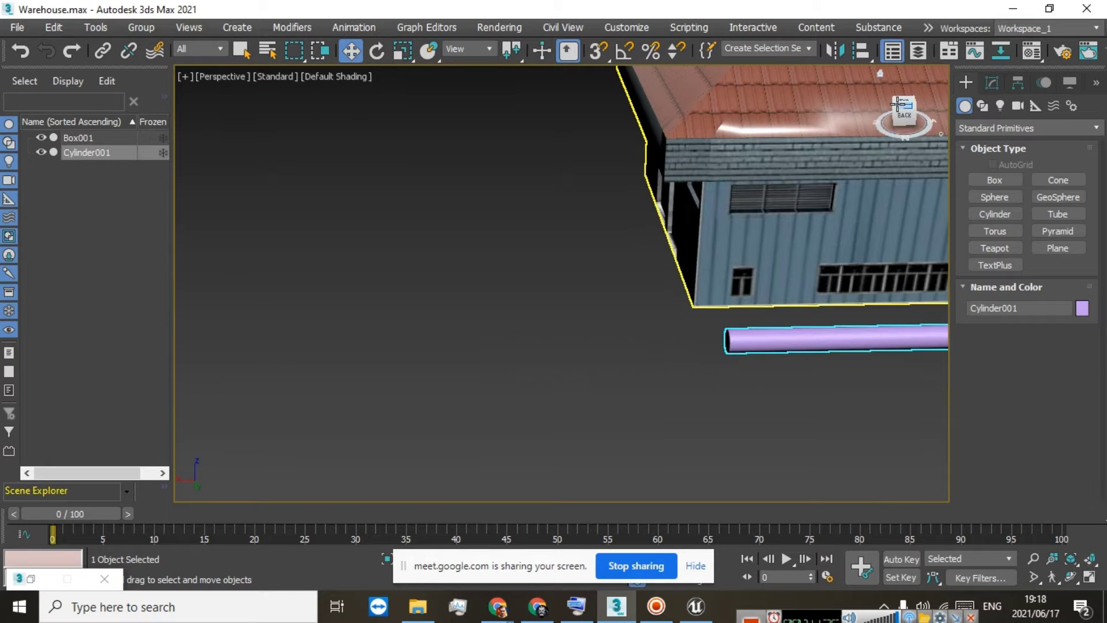
left_click_drag(897, 104, 844, 103)
scroll(821, 244, "down", 5)
scroll(839, 283, "up", 3)
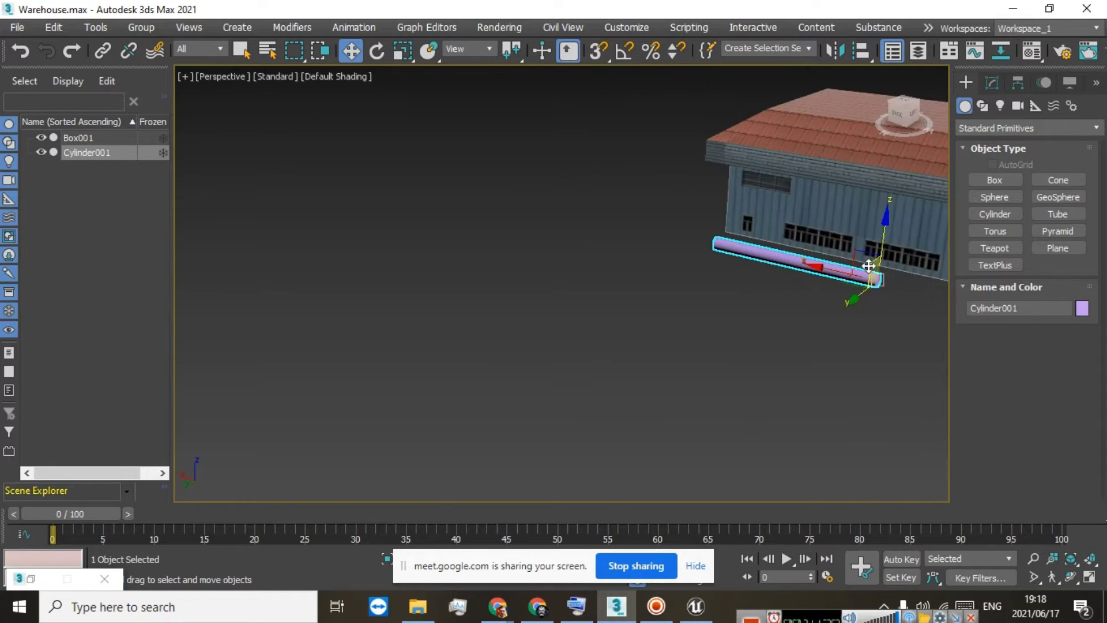
Slide the cylinder farther along X so its end lies near the warehouse corner at the garage-door end
scroll(807, 312, "up", 5)
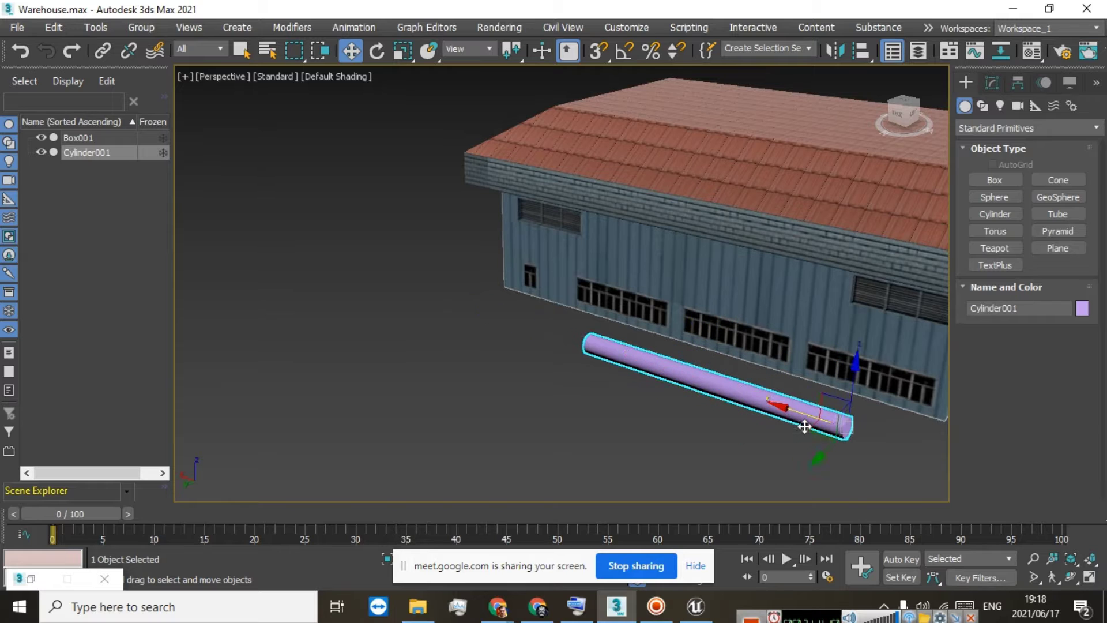
scroll(847, 433, "up", 4)
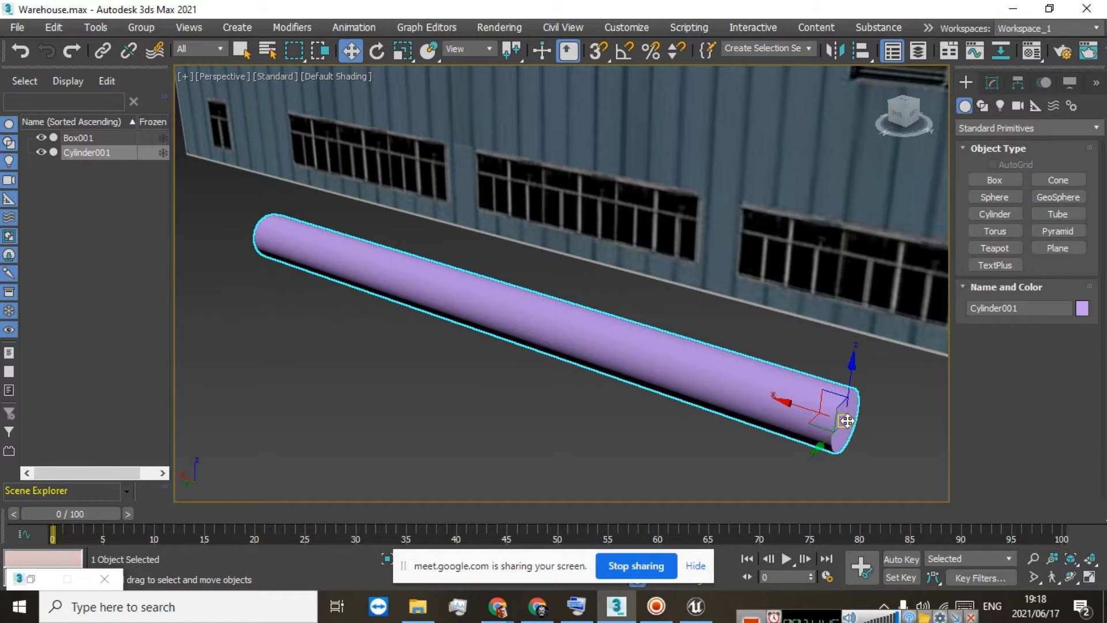
scroll(847, 421, "down", 6)
scroll(879, 436, "up", 4)
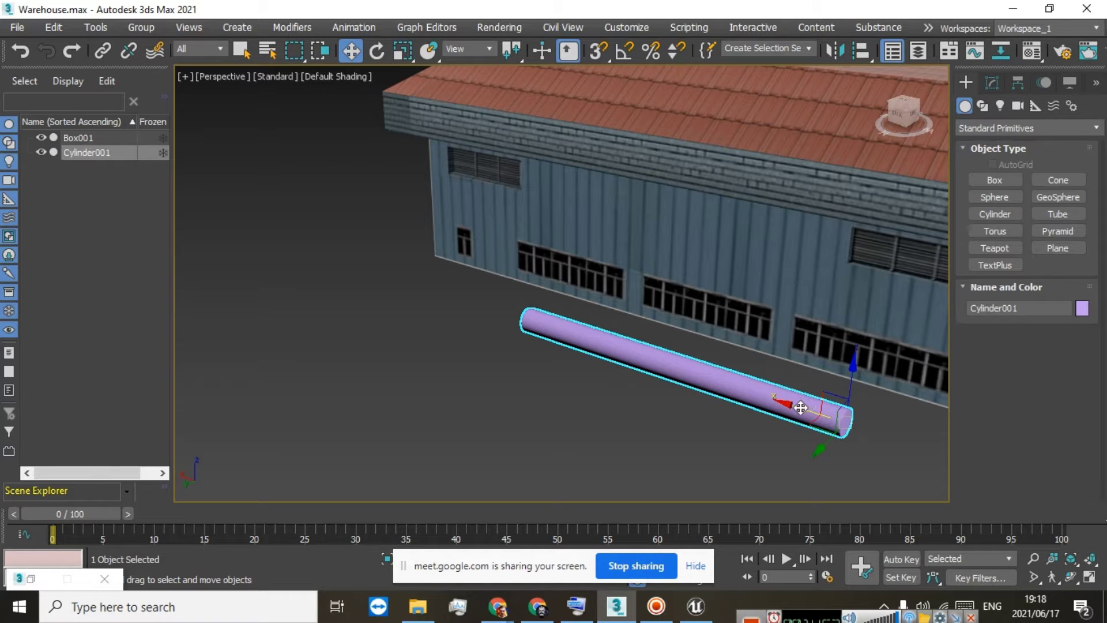
left_click_drag(814, 427, 920, 442)
middle_click_drag(870, 445, 666, 405)
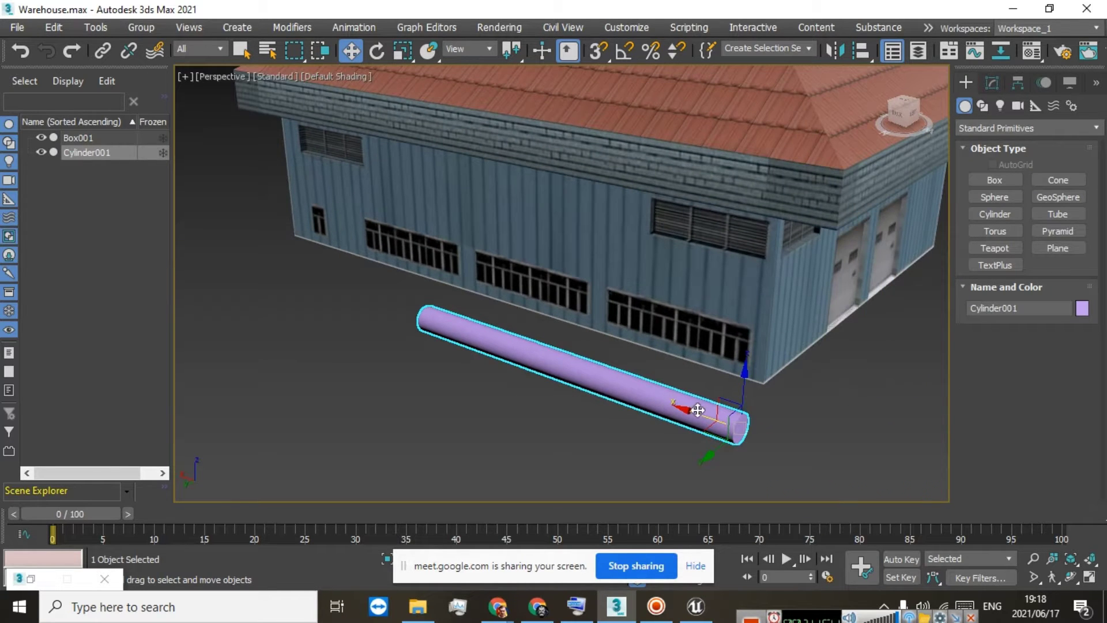
left_click_drag(698, 410, 661, 399)
scroll(649, 379, "up", 3)
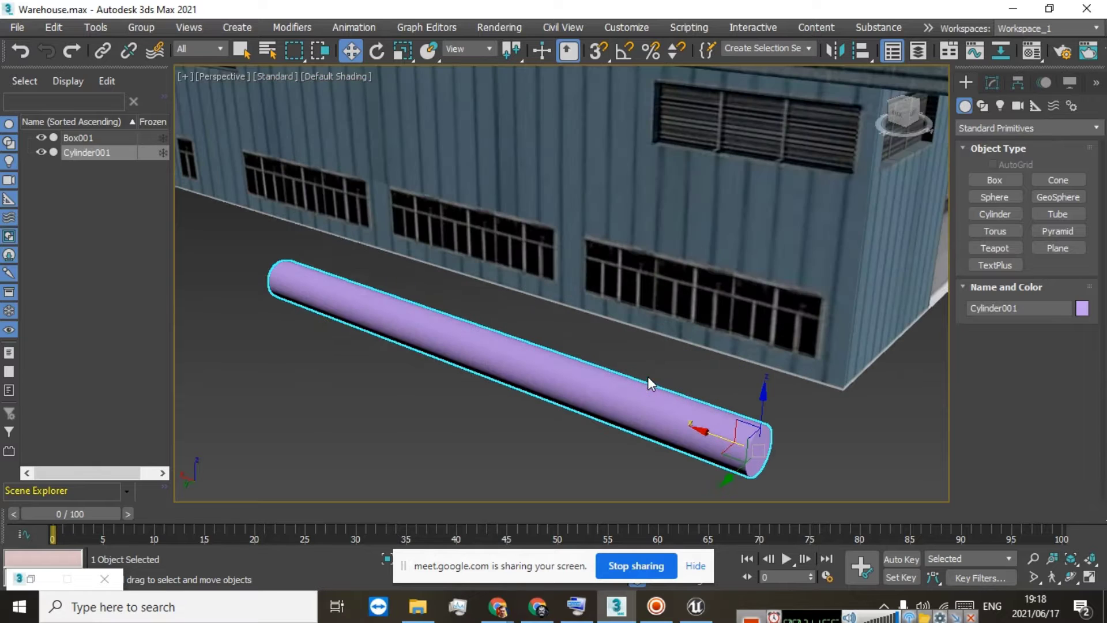
Convert the cylinder beside the warehouse to an Editable Mesh
left_click_drag(907, 117, 958, 104)
middle_click_drag(775, 175, 548, 250)
scroll(517, 365, "up", 3)
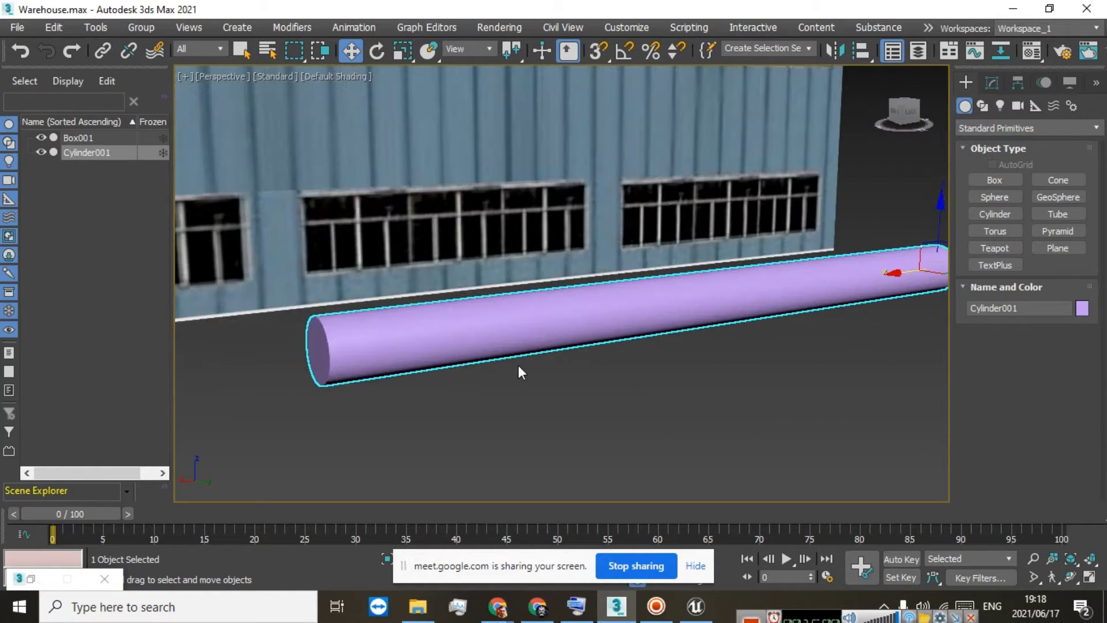
left_click(902, 115)
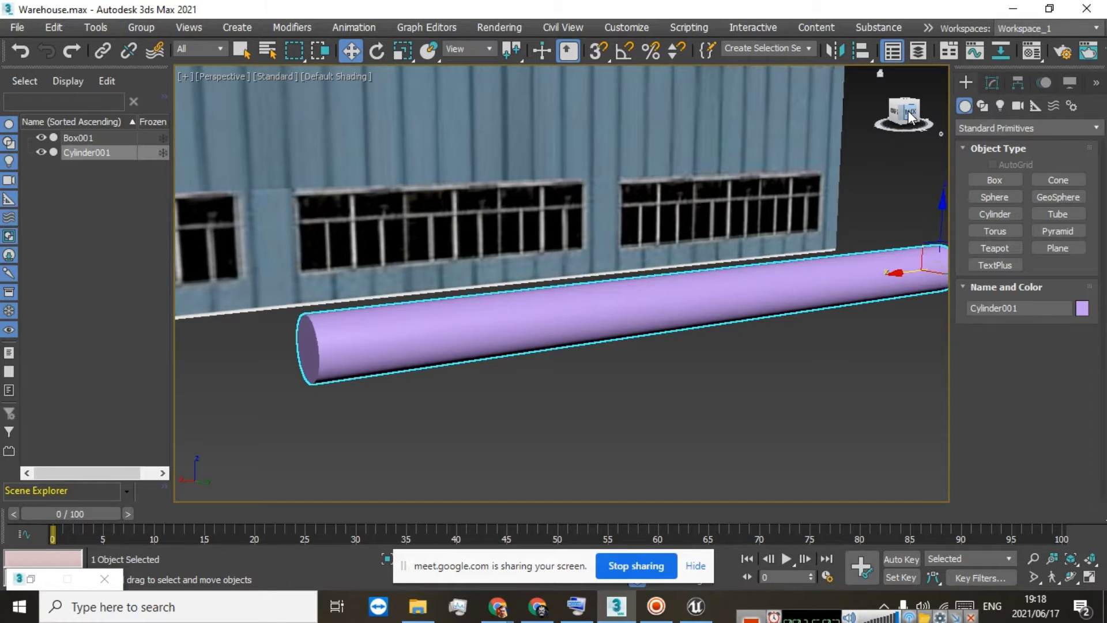
scroll(500, 176, "down", 2)
middle_click_drag(474, 187, 506, 302)
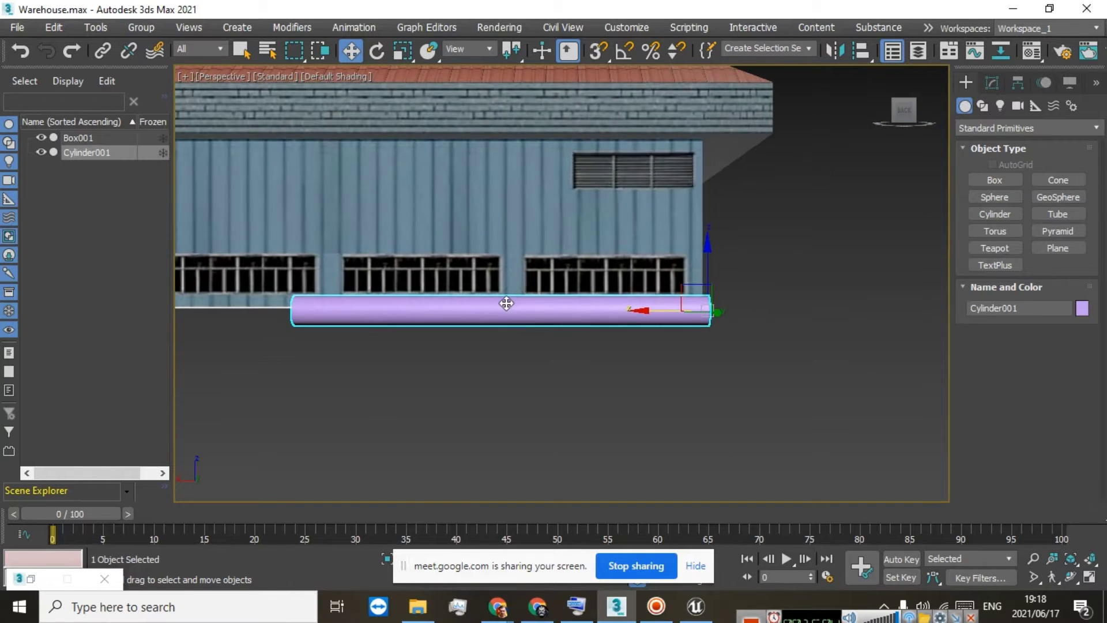
scroll(504, 305, "up", 2)
left_click(992, 83)
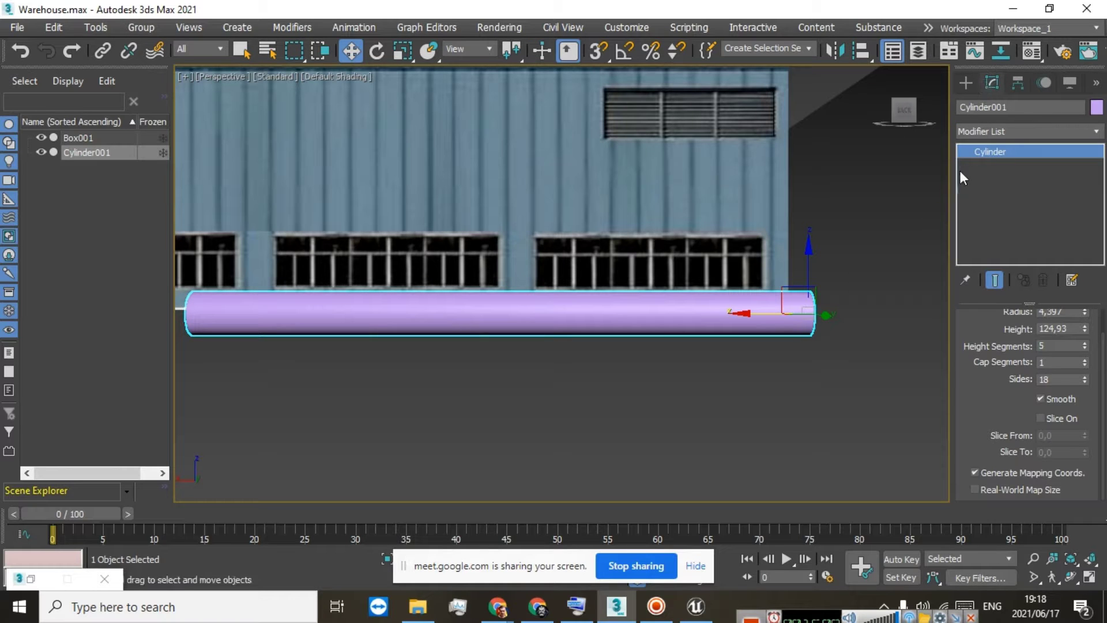
right_click(989, 153)
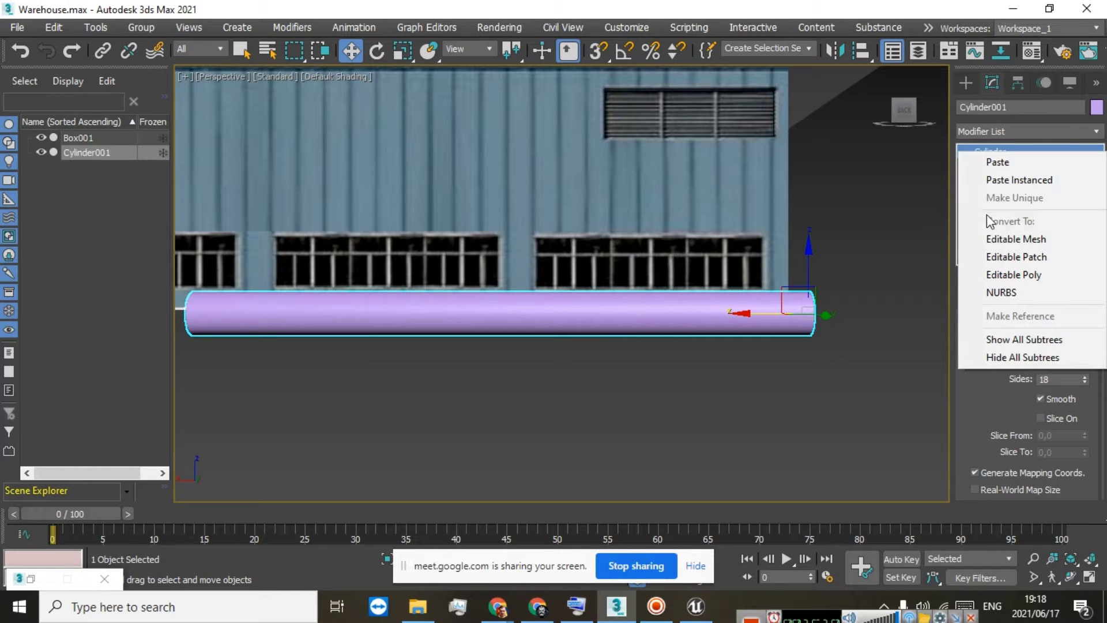
left_click(992, 238)
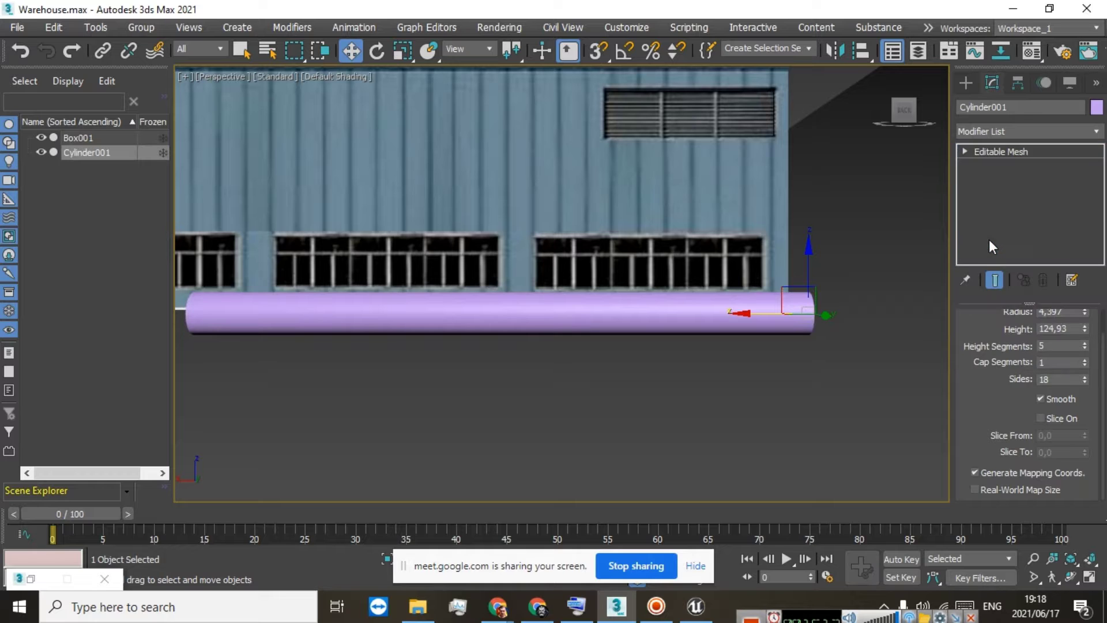
Select the upper-half polygons of the cylinder mesh along its whole length
left_click(964, 151)
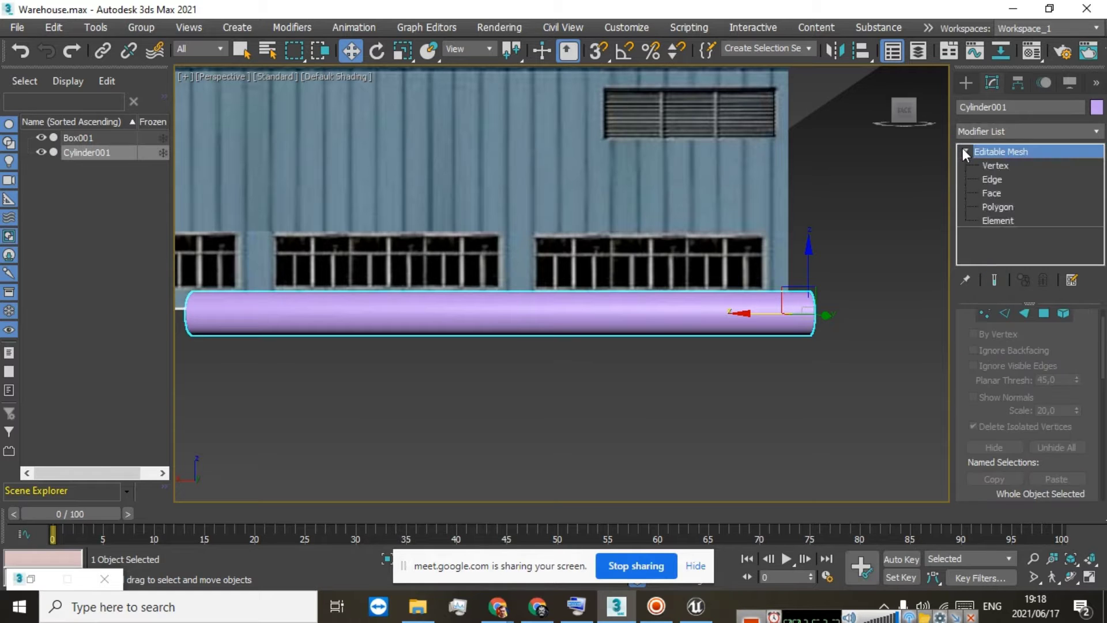
left_click(993, 207)
middle_click_drag(358, 275, 440, 265)
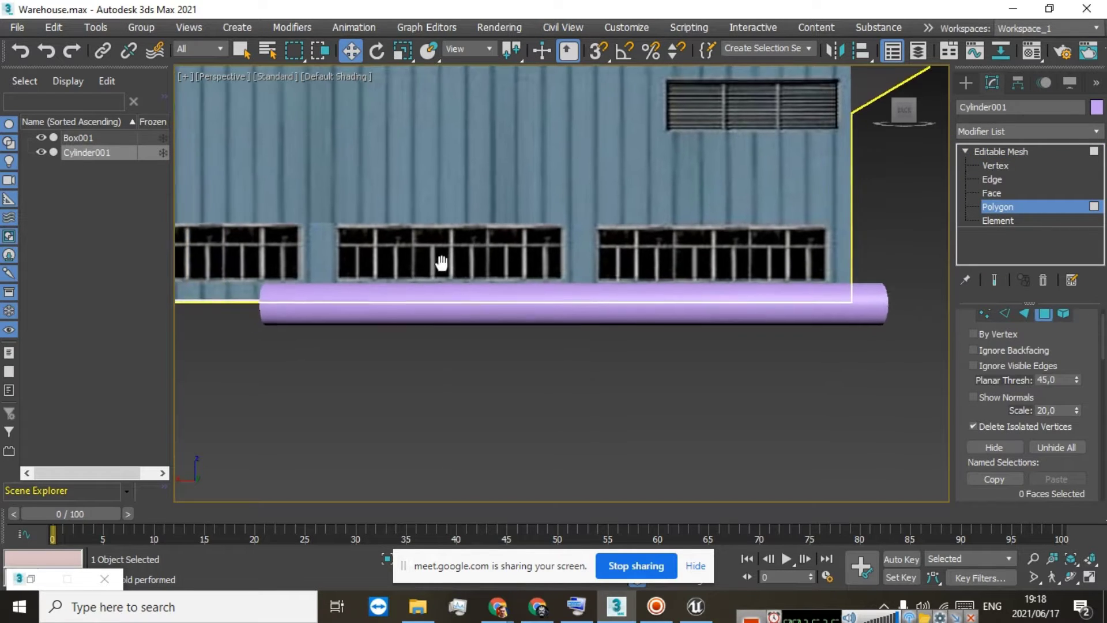
left_click_drag(223, 237, 933, 292)
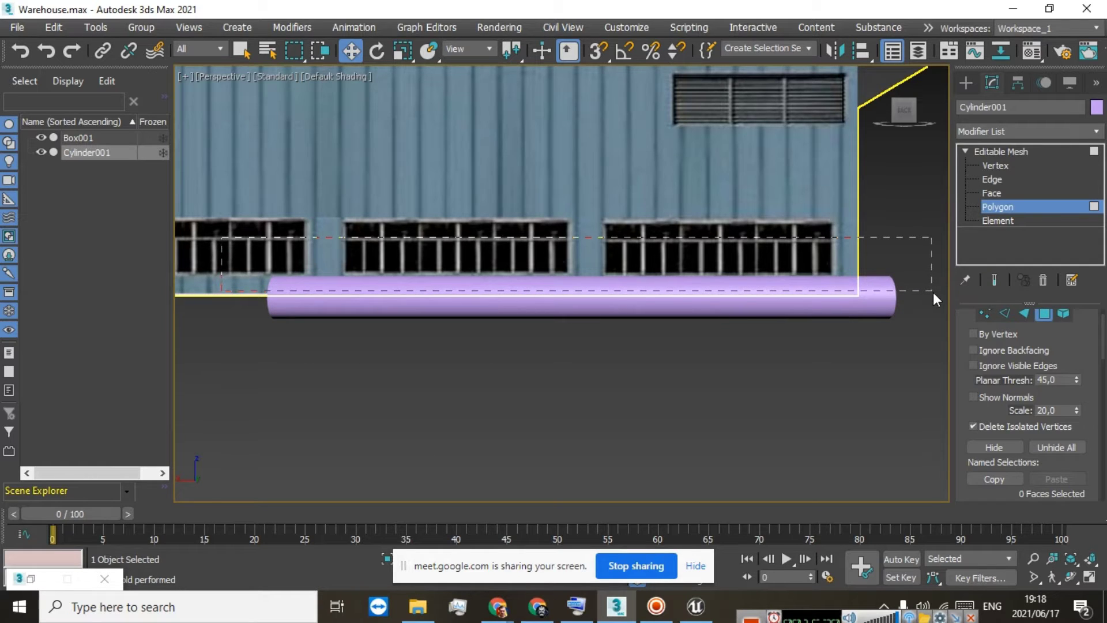
left_click_drag(935, 295, 935, 293)
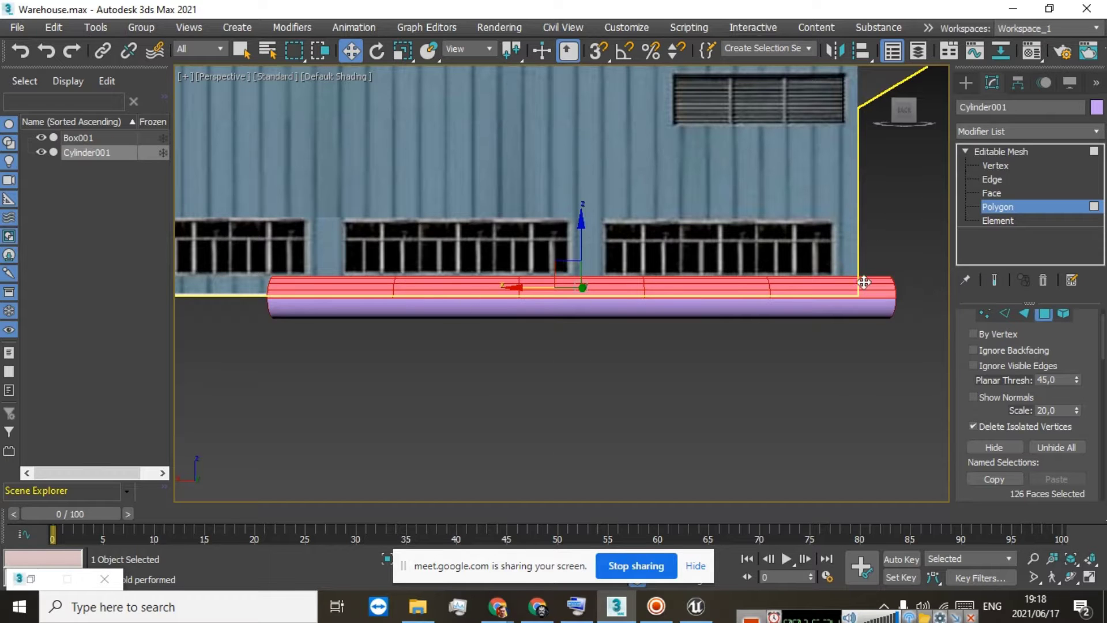
Select all polygons of the cylinder and switch the mesh editing level to Element
mouse_move(908, 112)
left_mouse_down()
mouse_move(1000, 117)
mouse_move(766, 116)
left_mouse_up()
middle_click_drag(472, 241, 904, 244)
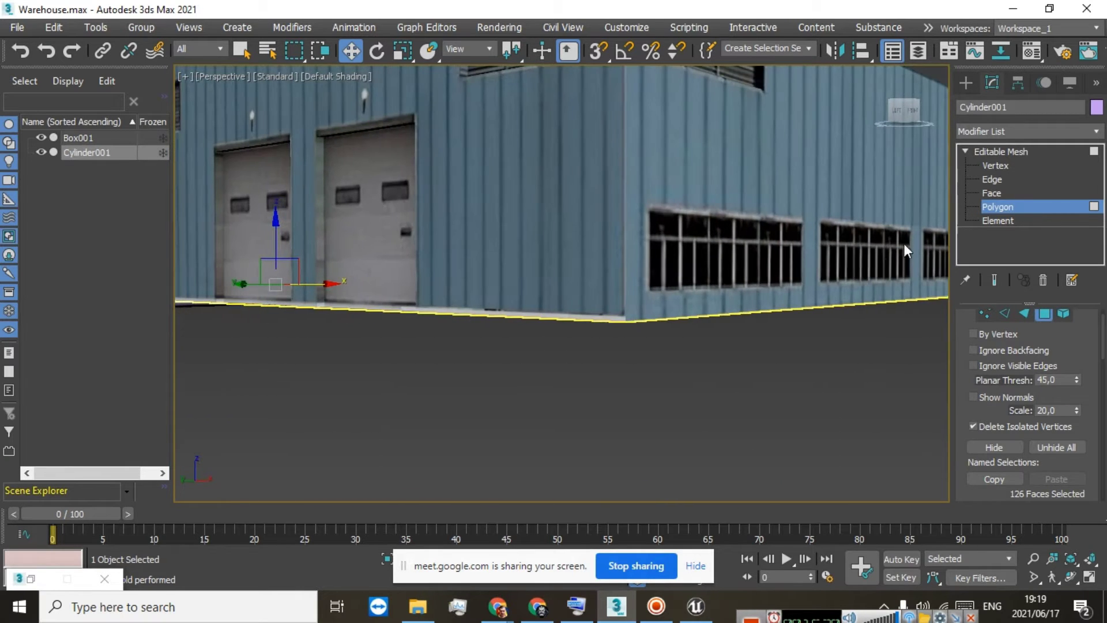
middle_click_drag(456, 249, 690, 313)
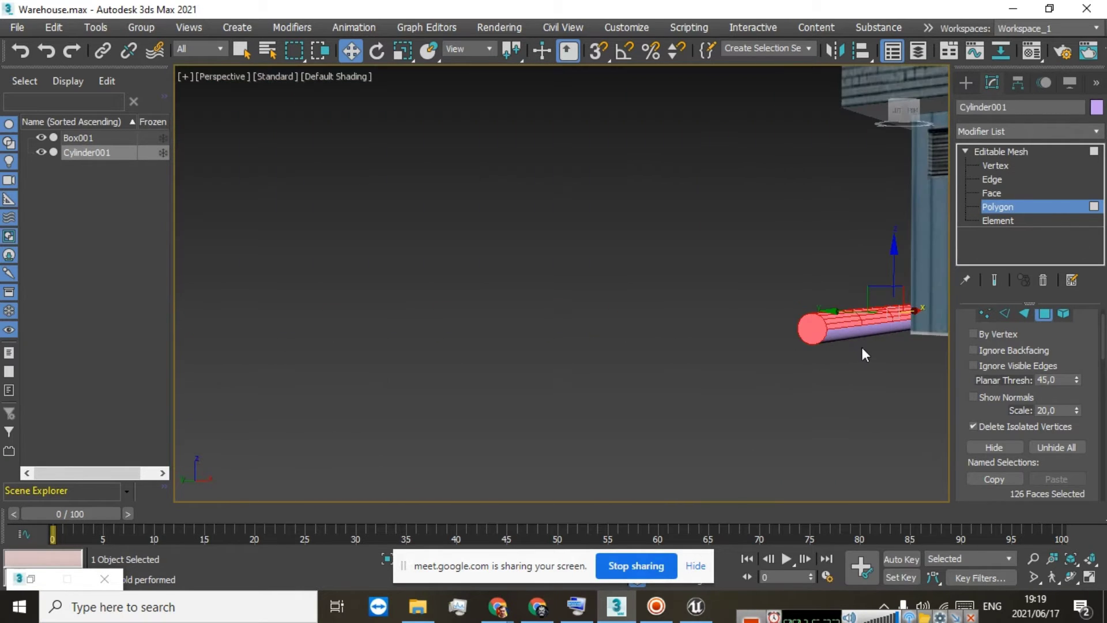
scroll(863, 352, "up", 4)
left_click_drag(899, 117, 945, 114)
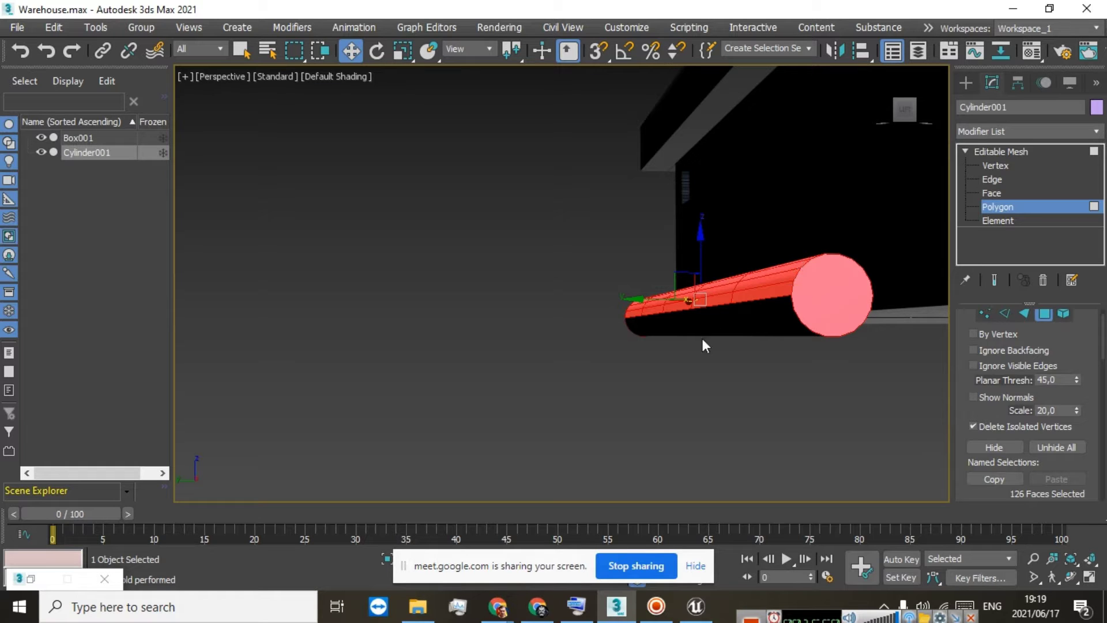
left_click_drag(915, 194, 917, 194)
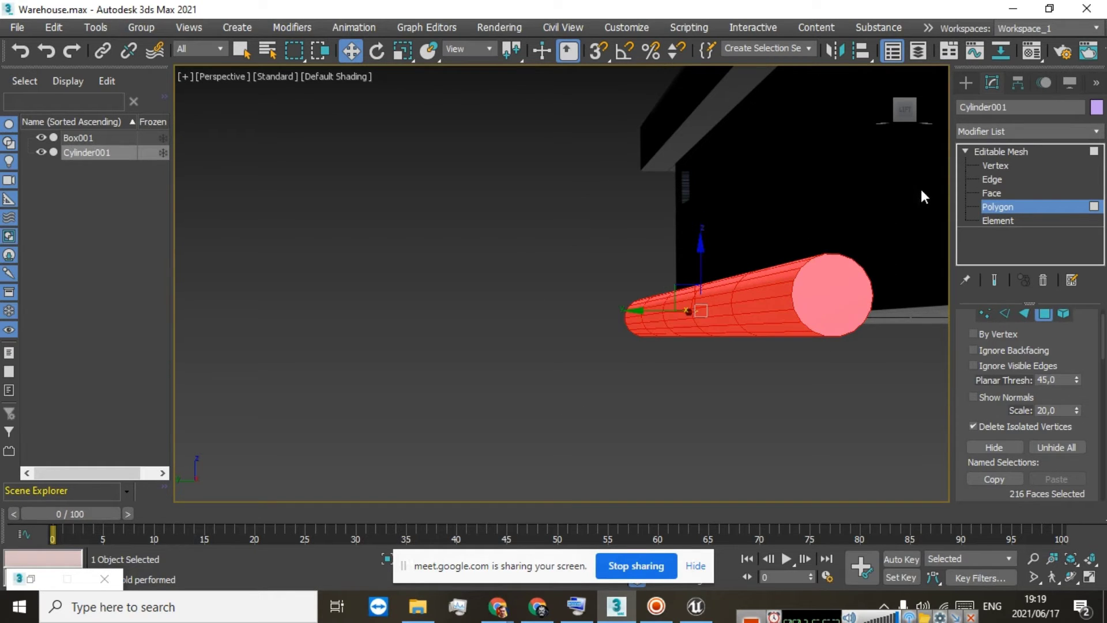
left_click(1008, 221)
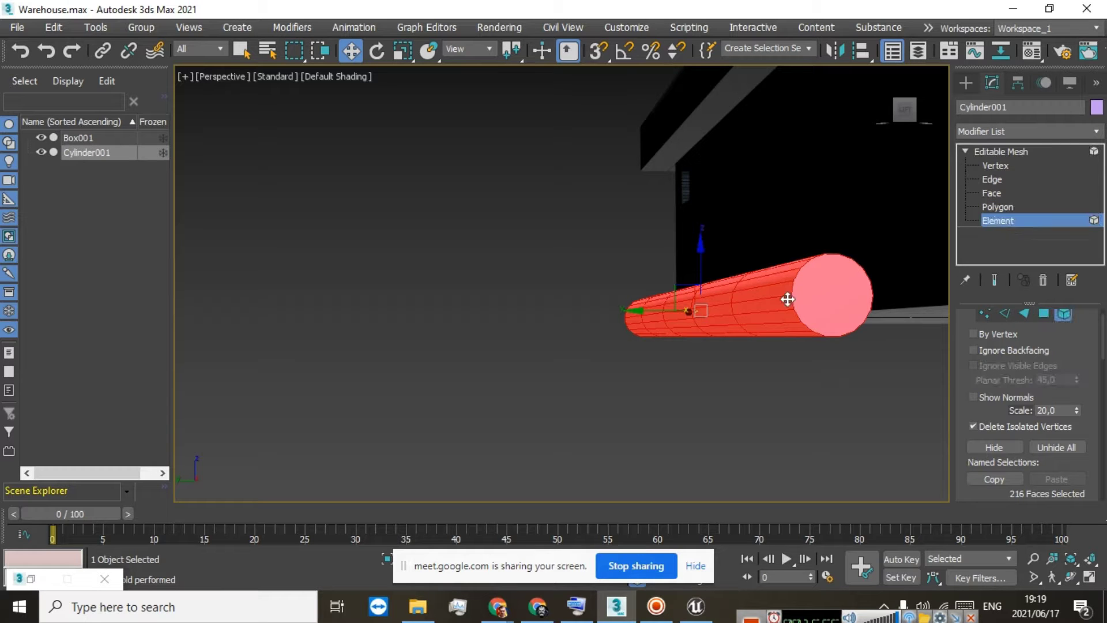
Add a Slice modifier to the selected element of the cylinder
left_click(1096, 132)
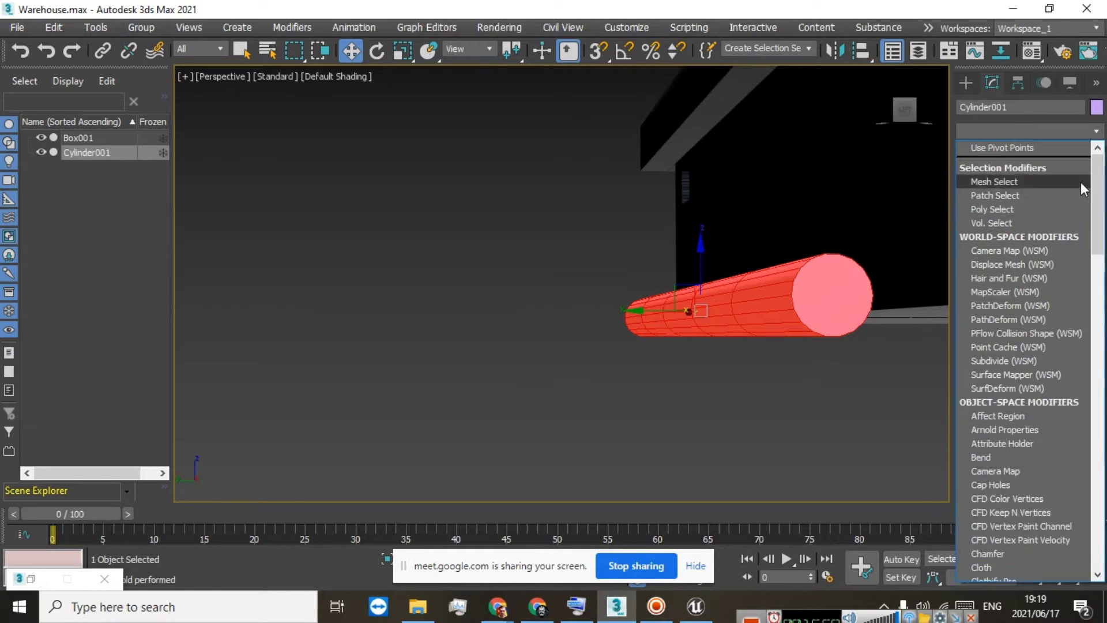
scroll(1068, 443, "down", 15)
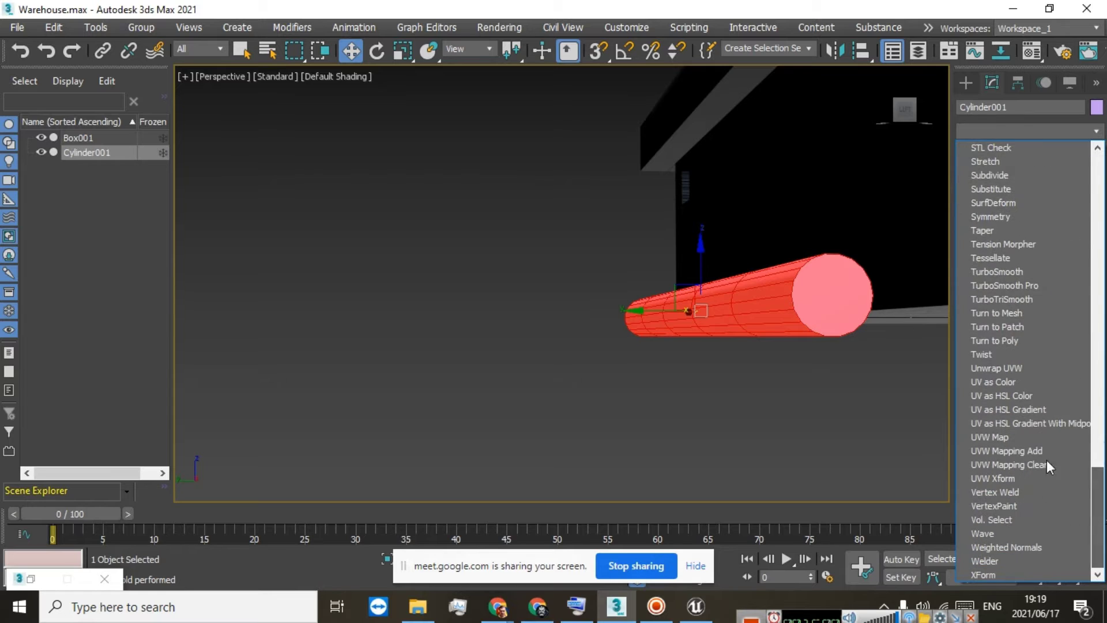
scroll(982, 219, "up", 2)
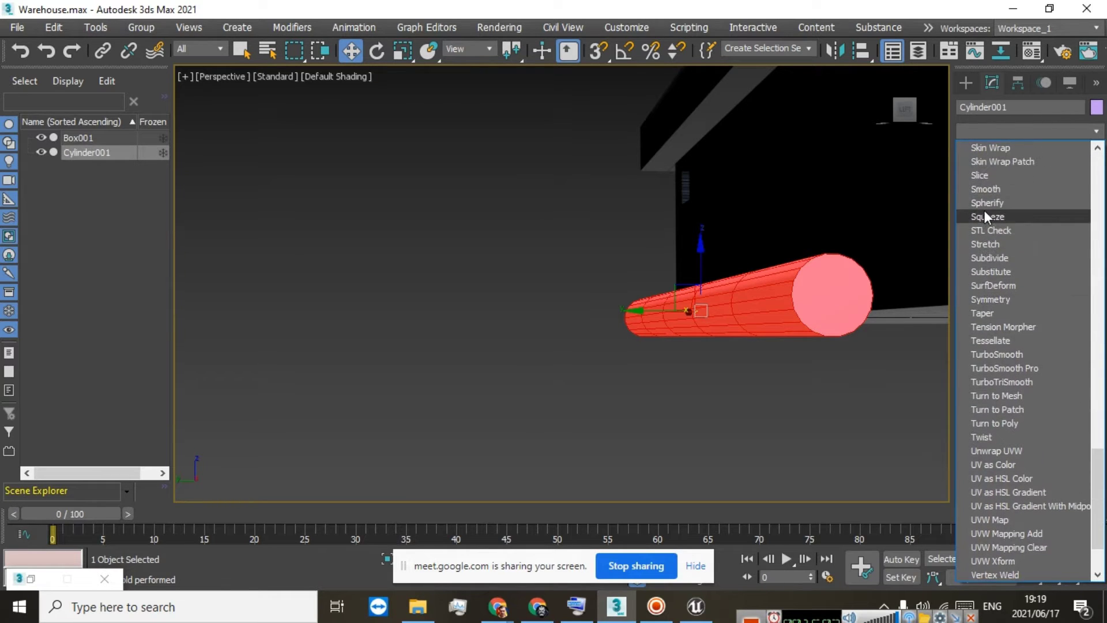
scroll(984, 211, "up", 1)
left_click(984, 216)
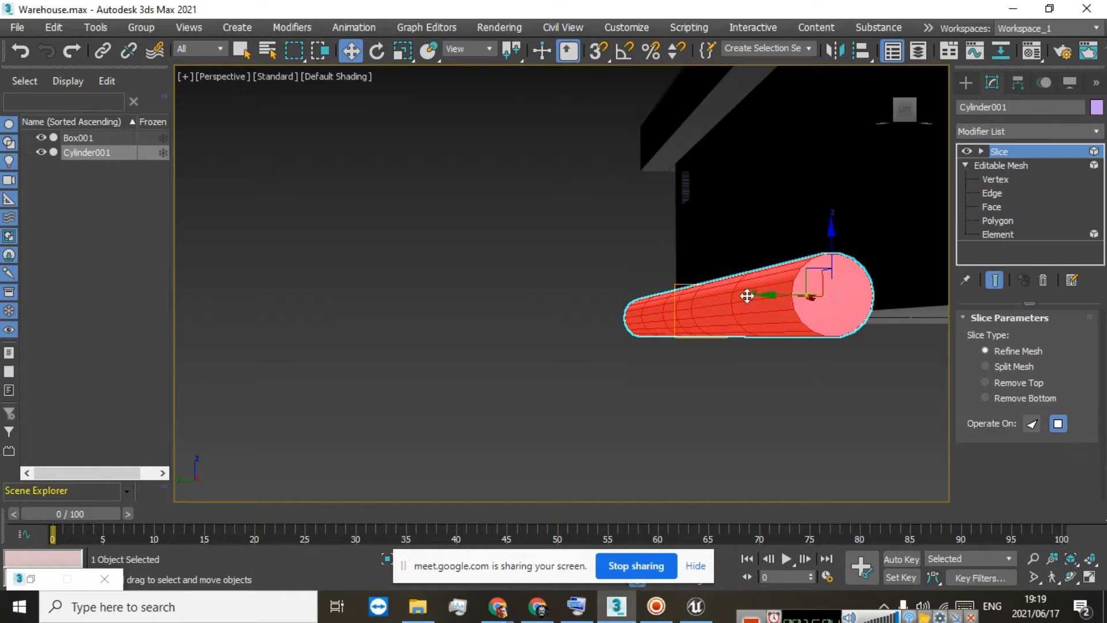
Activate the Slice Plane level of the cylinder's Slice modifier for editing
scroll(680, 309, "up", 5)
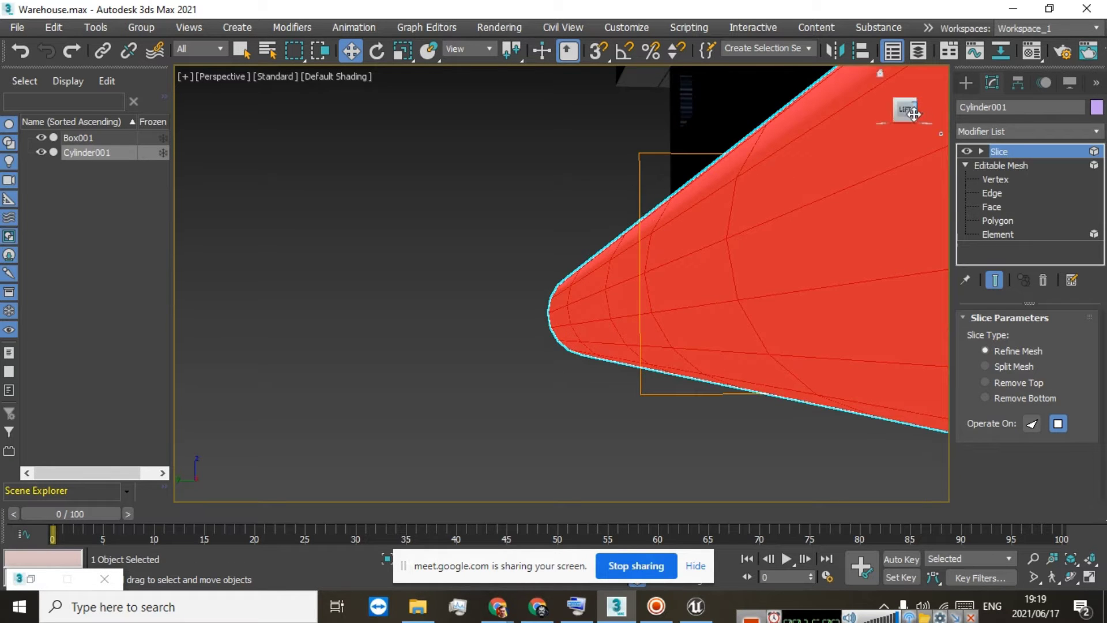
middle_click_drag(455, 305, 634, 163, "alt")
scroll(332, 197, "down", 5)
scroll(304, 183, "down", 4)
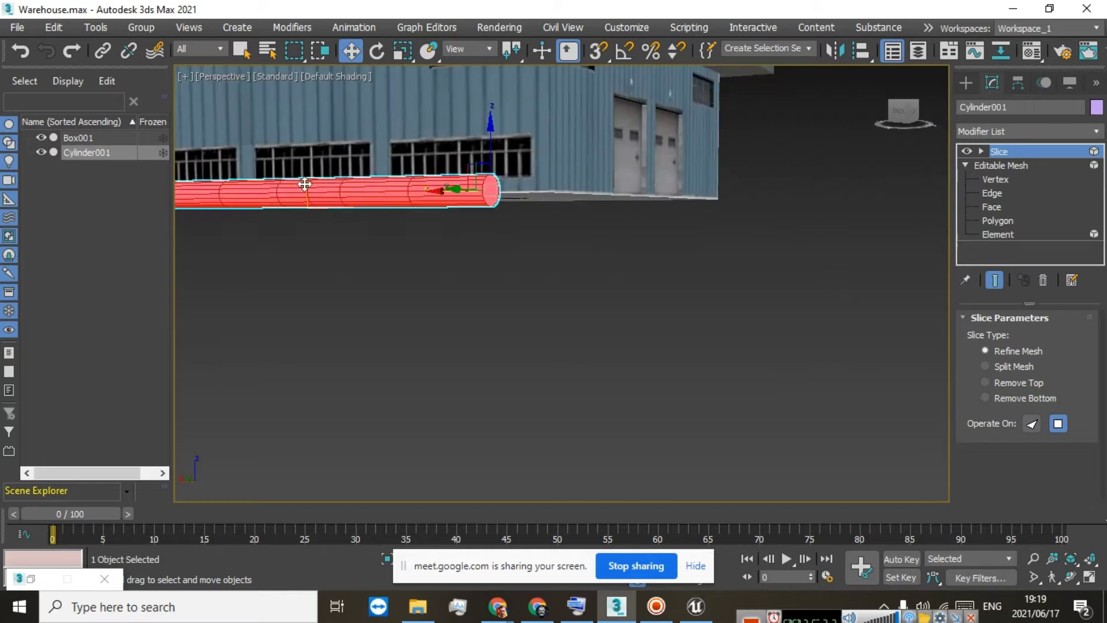
scroll(284, 182, "up", 7)
middle_click_drag(284, 183, 582, 284)
scroll(583, 285, "down", 6)
scroll(663, 279, "up", 3)
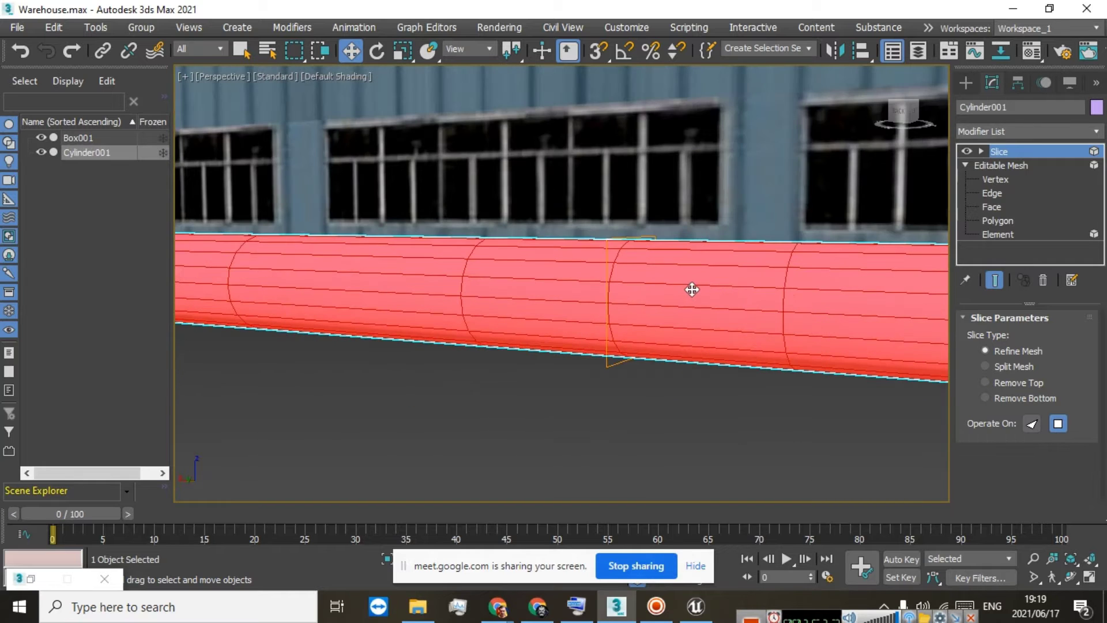
left_click(981, 151)
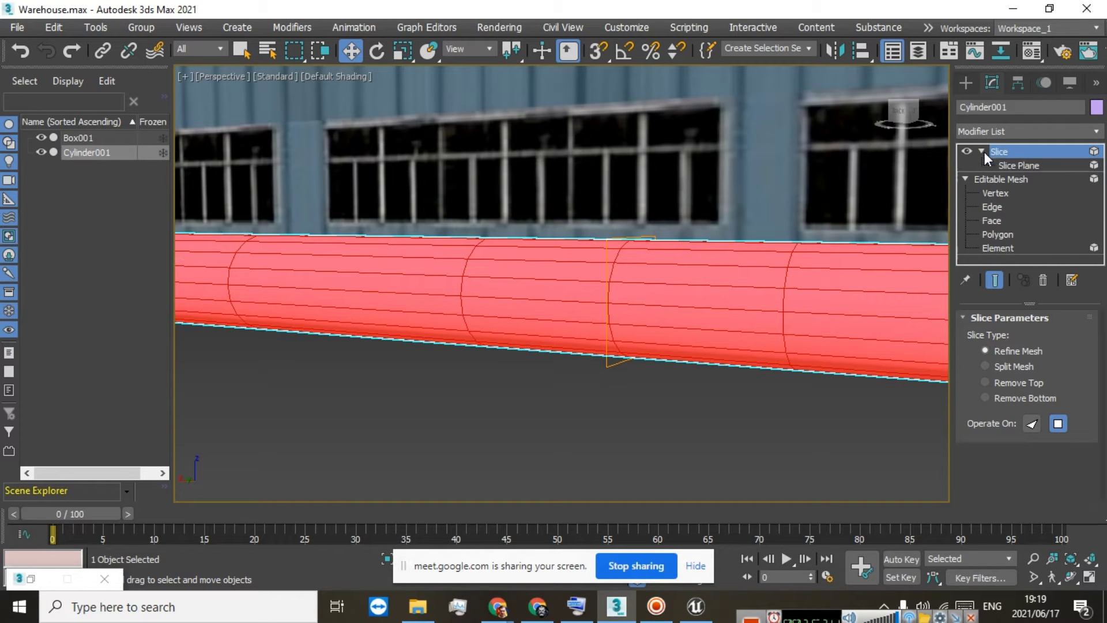
left_click(1016, 166)
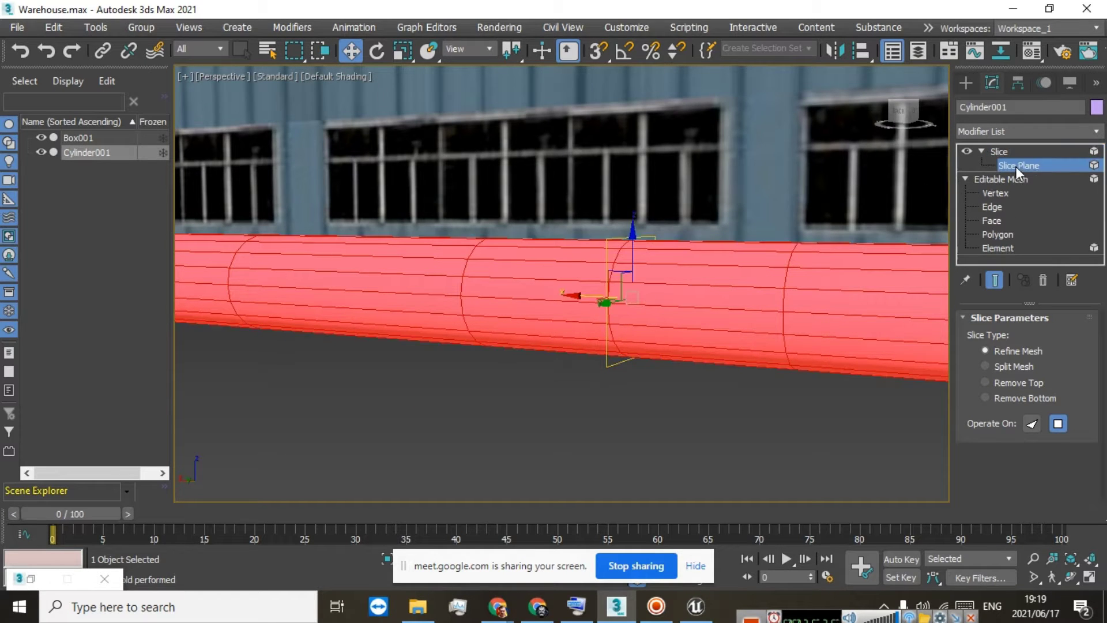
Rotate the slice plane 90 degrees on X, 90 degrees on Z and another 90 degrees on X
left_click(377, 52)
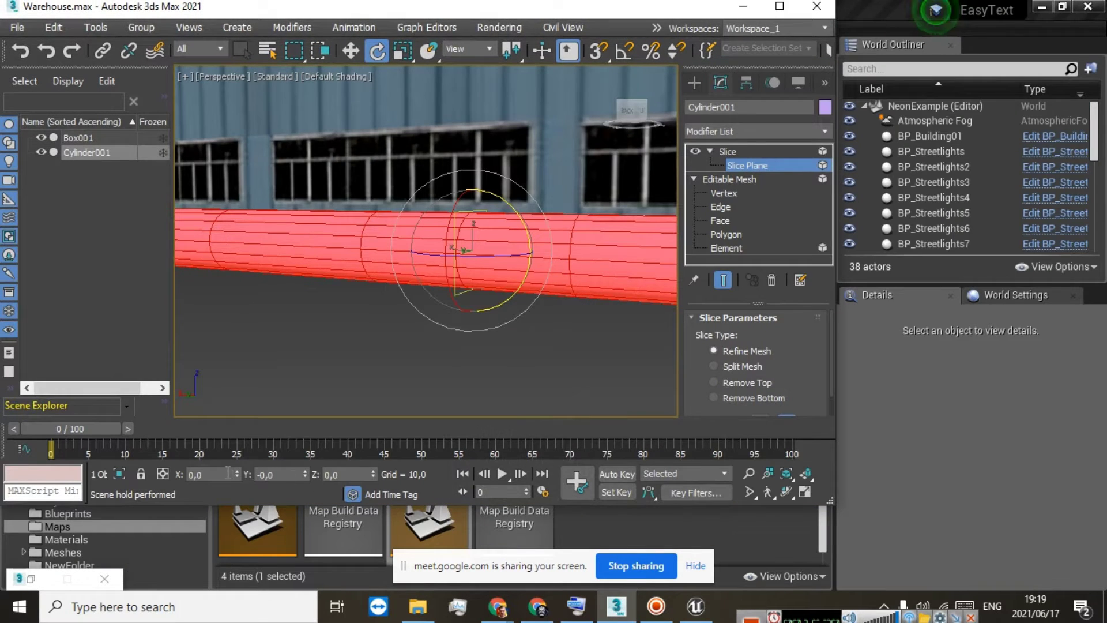
left_click(227, 473)
type("90")
key("Return")
left_click(348, 474)
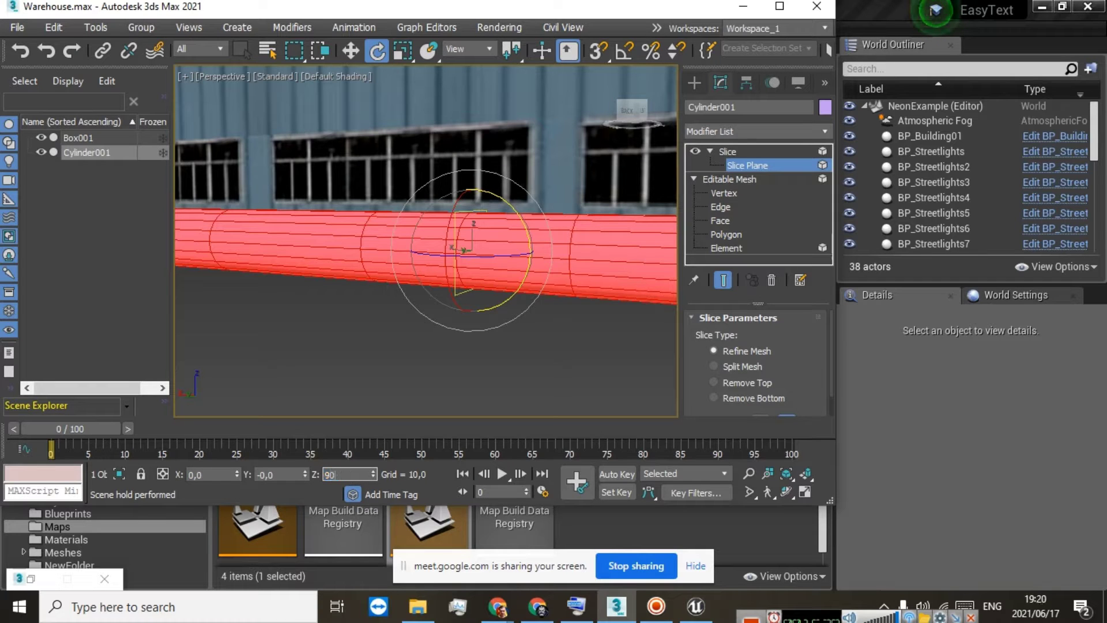
left_click(223, 474)
type("90")
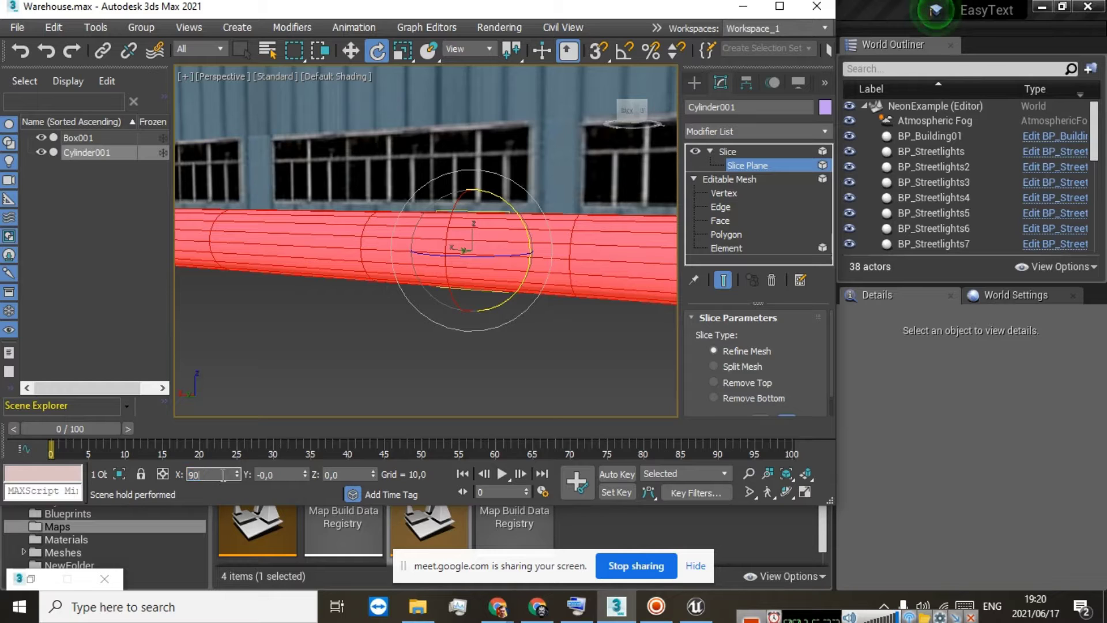
key("Return")
scroll(457, 297, "up", 3)
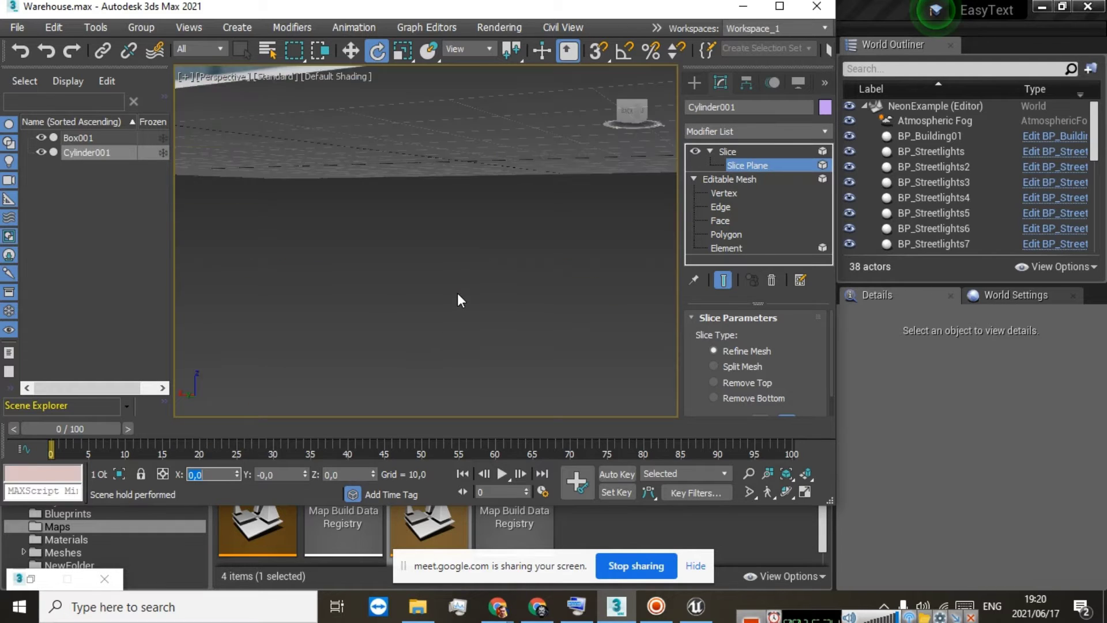
Maximize the 3ds Max window to get a larger working view of the cylinder and warehouse
scroll(488, 151, "down", 2)
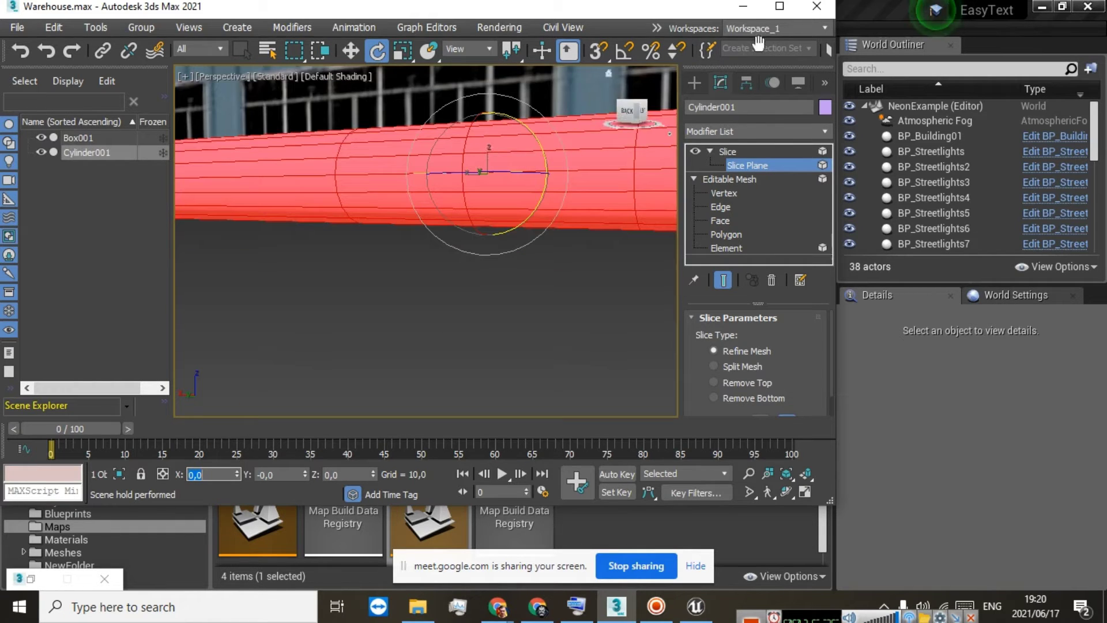
left_click(776, 29)
left_click(783, 9)
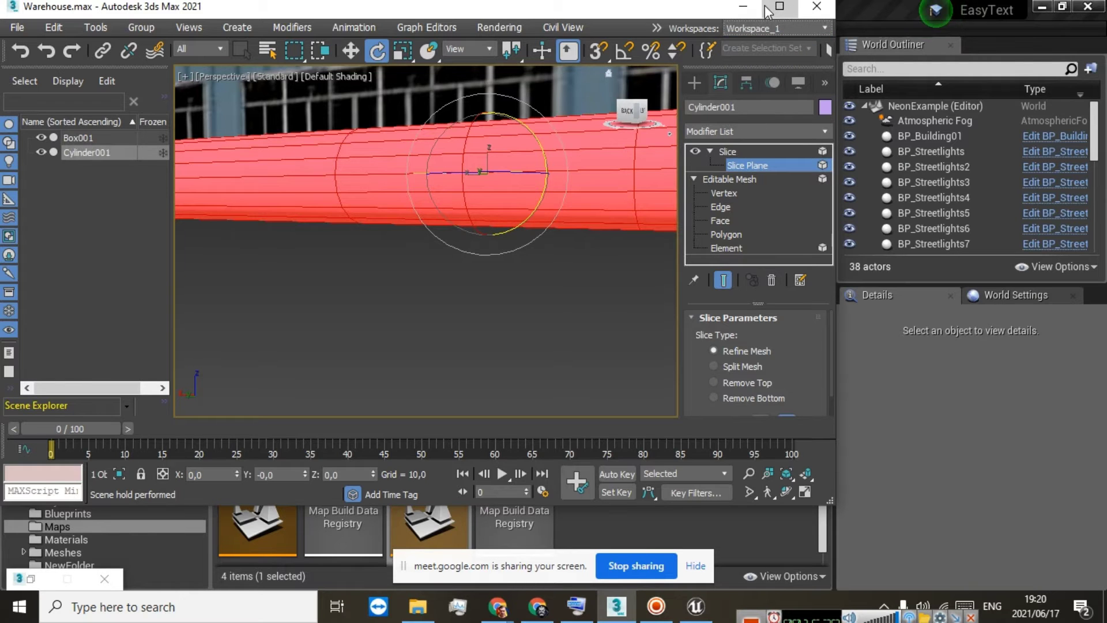
left_click(784, 10)
Scale the Slice modifier's plane along its length and width so it extends beyond the cylinder, and check the cut at the end cap
middle_click_drag(700, 144, 604, 354)
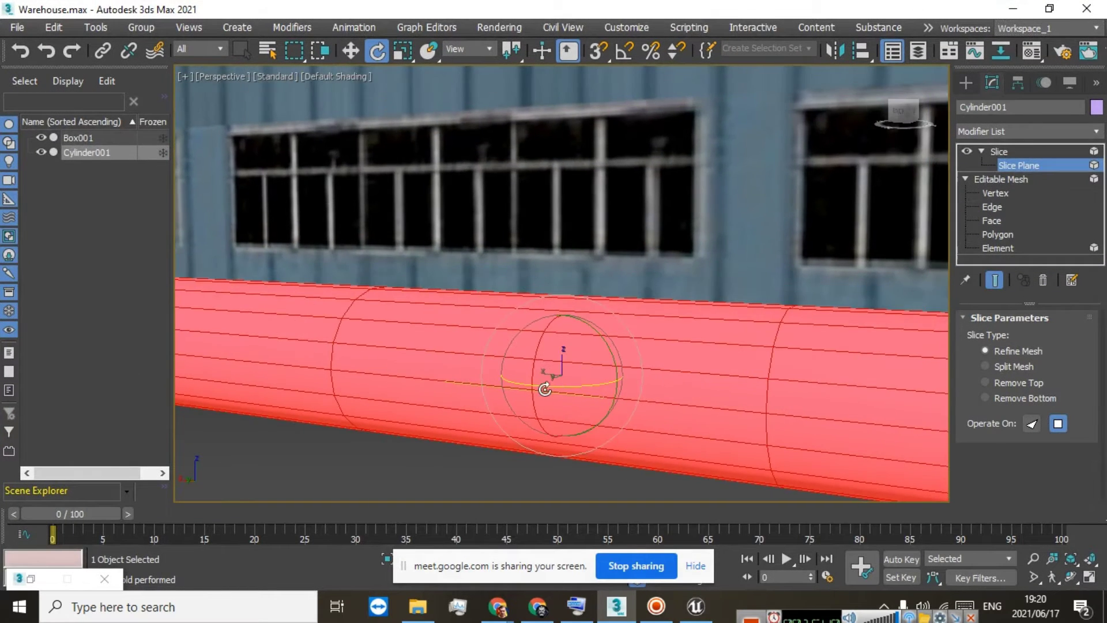
scroll(517, 396, "up", 4)
scroll(517, 396, "down", 6)
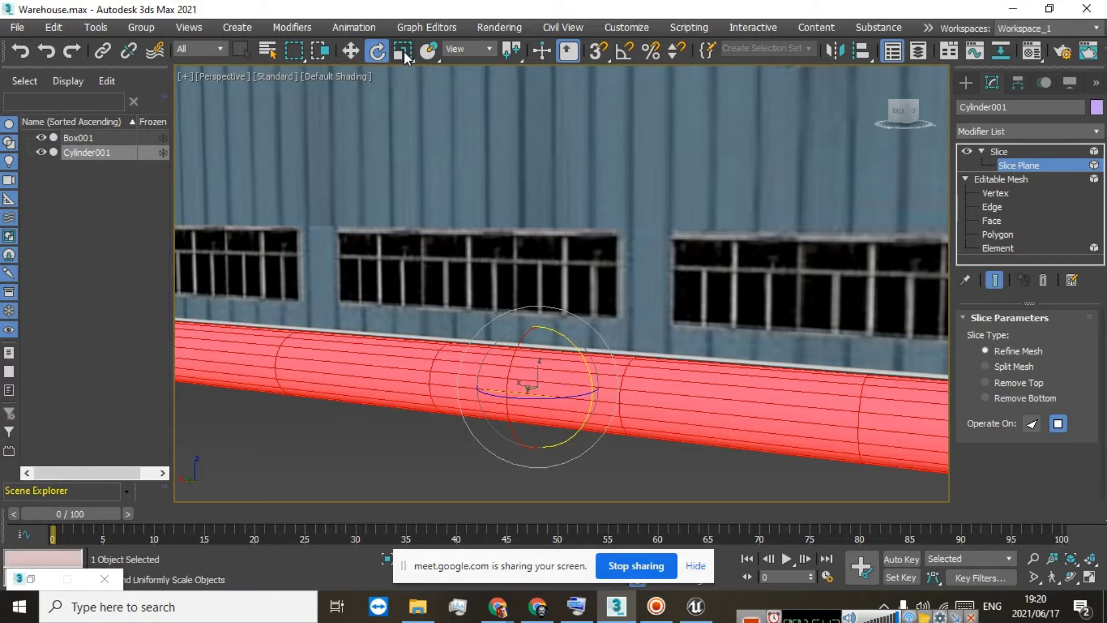
key("r")
left_click_drag(597, 393, 932, 558)
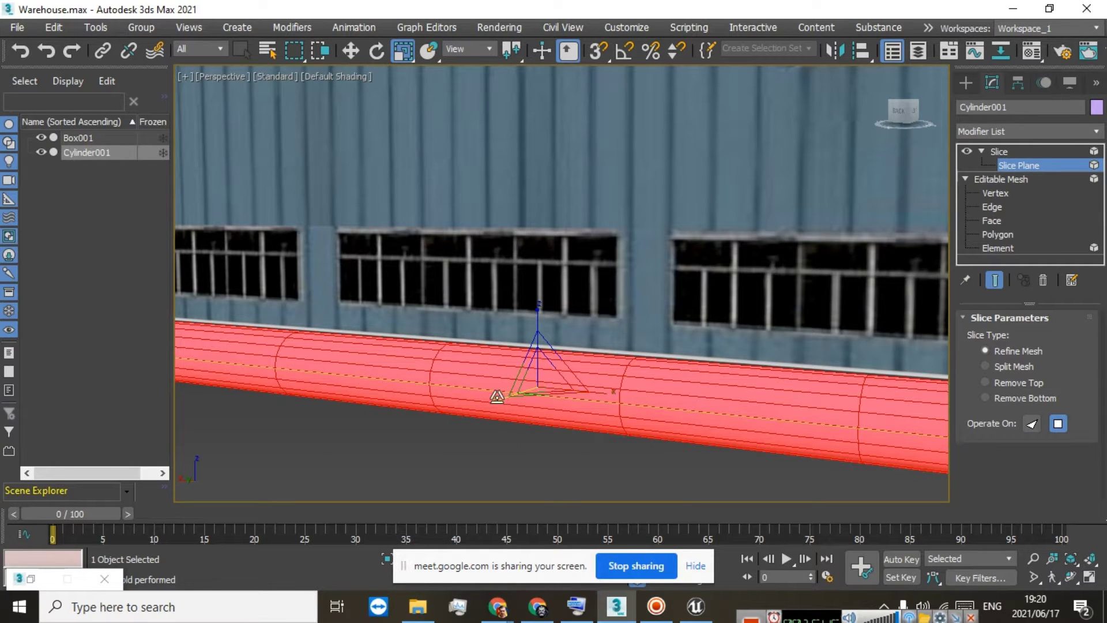
mouse_move(497, 396)
left_mouse_down()
mouse_move(434, 430)
mouse_move(500, 408)
left_mouse_up()
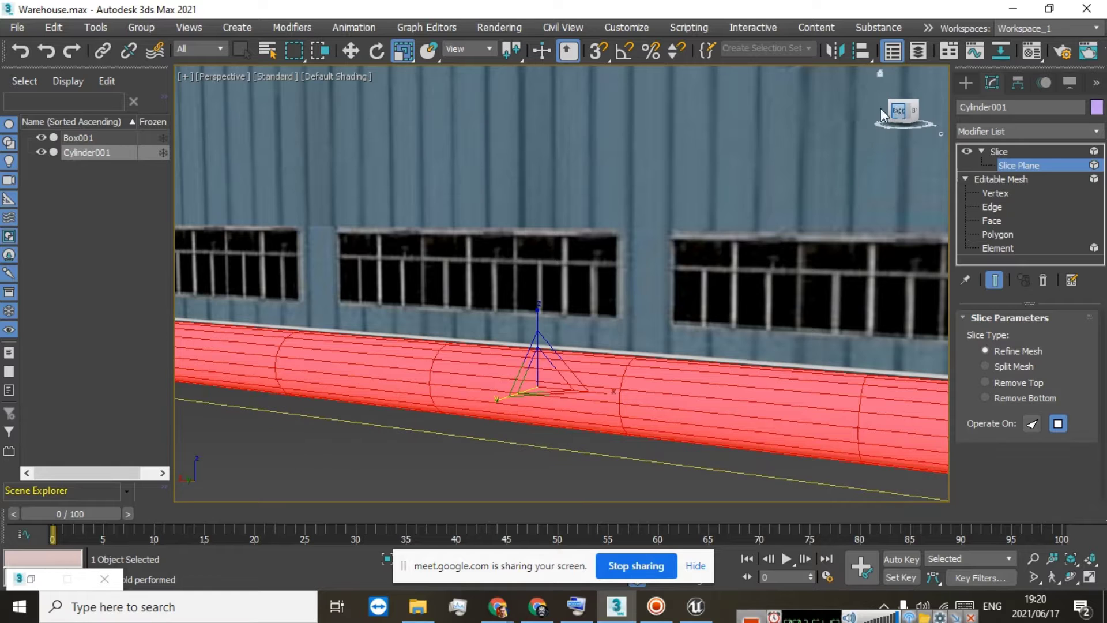
left_click_drag(880, 108, 897, 115)
scroll(869, 245, "up", 8)
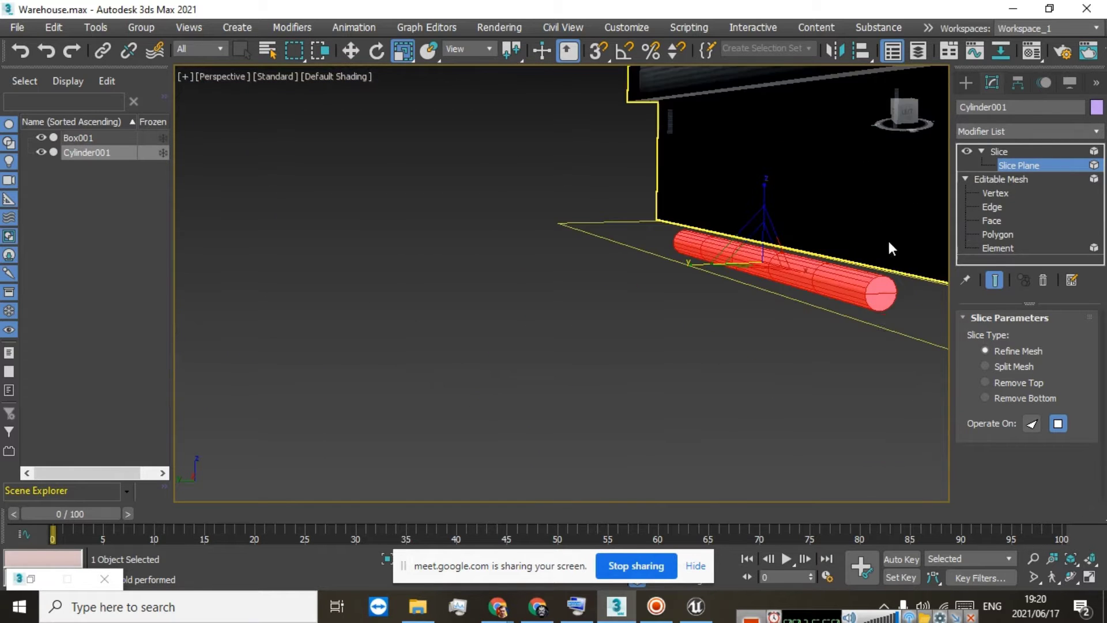
scroll(750, 265, "up", 3)
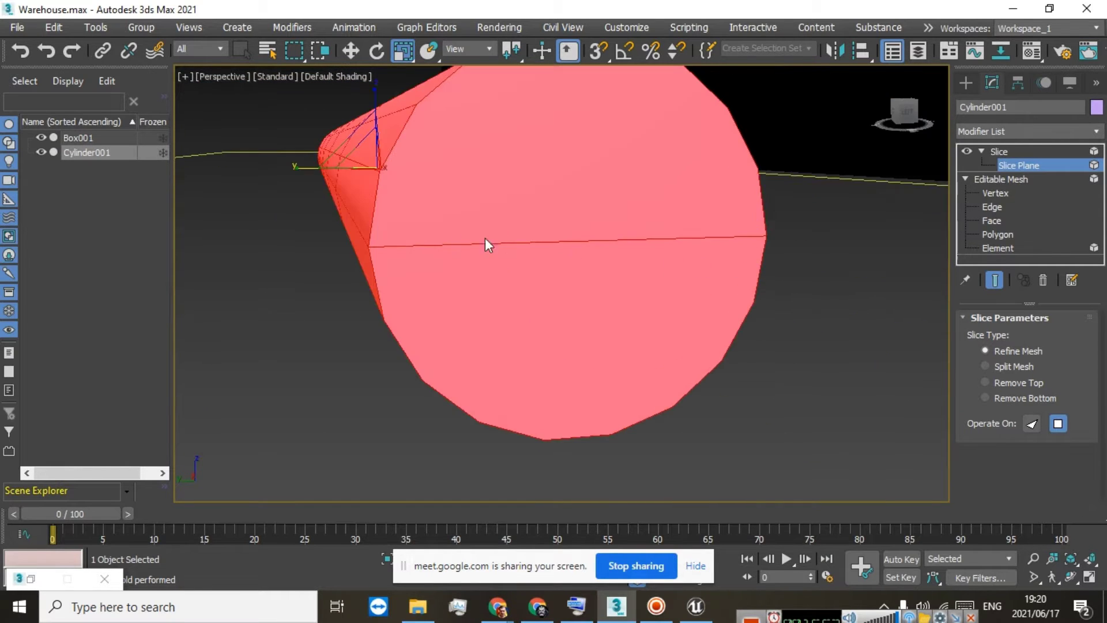
scroll(459, 234, "down", 1)
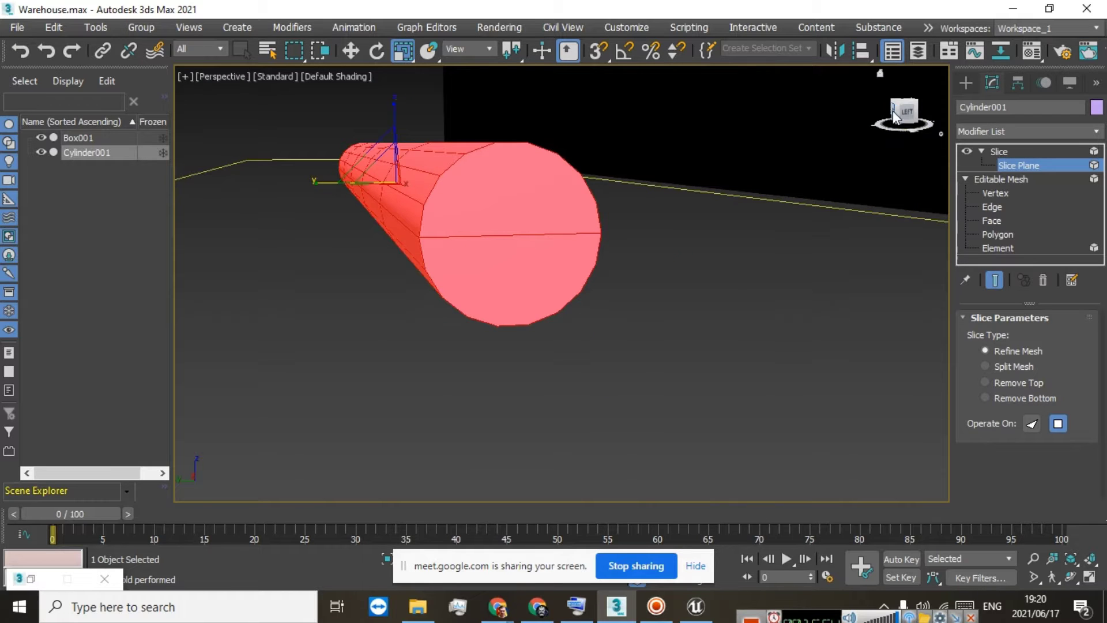
left_click_drag(892, 110, 927, 114)
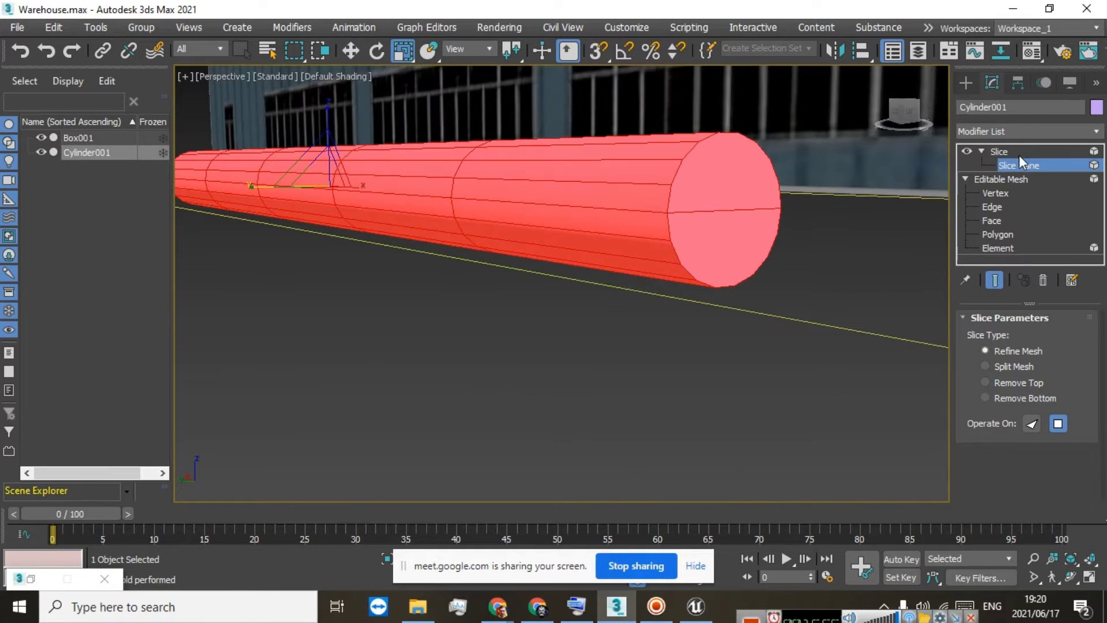
Collapse the Slice modifier into the cylinder's base mesh and accept the warning
right_click(1006, 151)
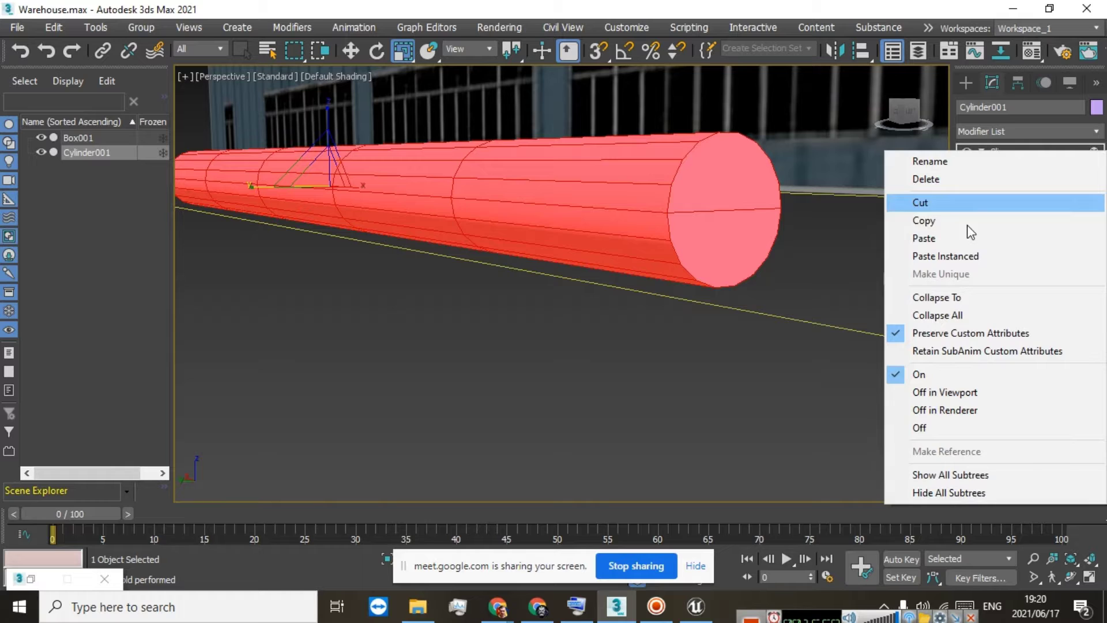
left_click(957, 295)
left_click(565, 365)
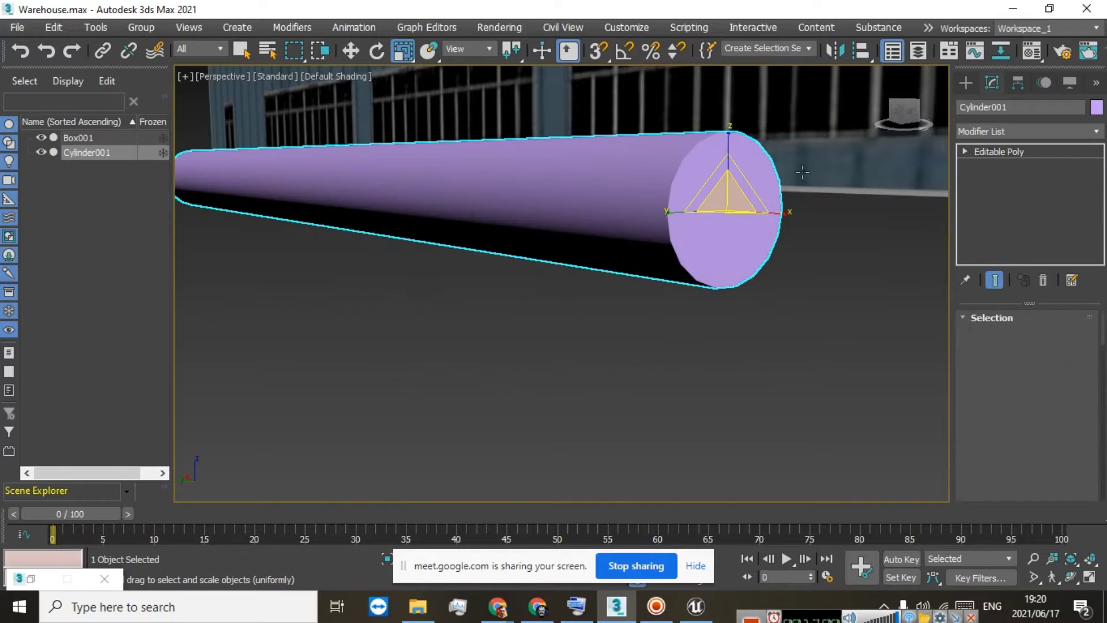
Select all polygons of the cylinder's upper half at Polygon level, viewing it from its end
left_click_drag(902, 111, 881, 113)
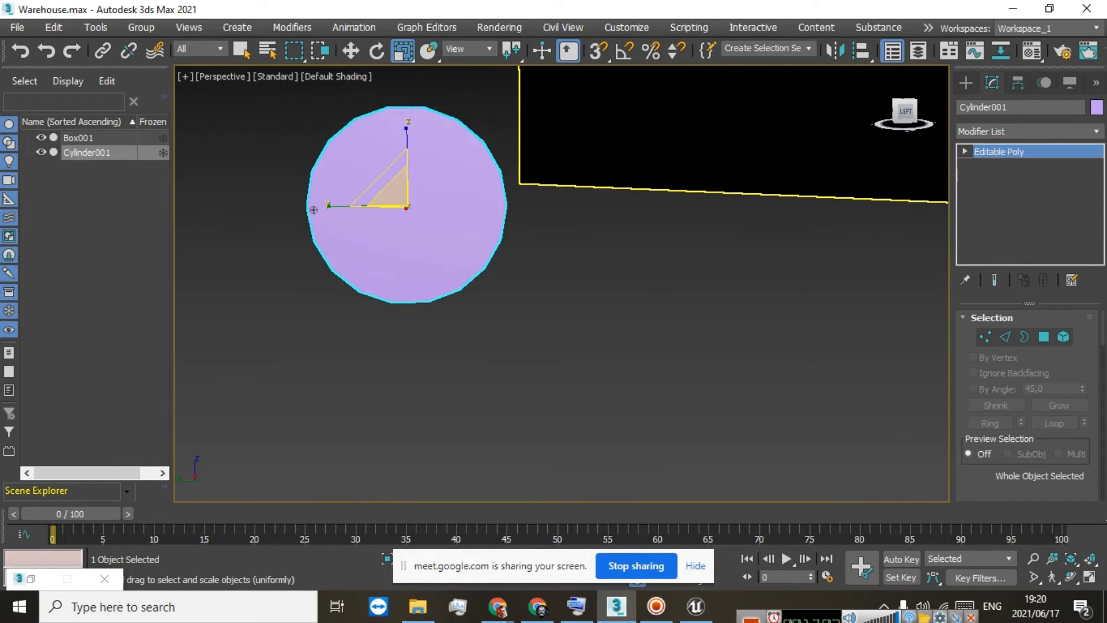
left_click(965, 151)
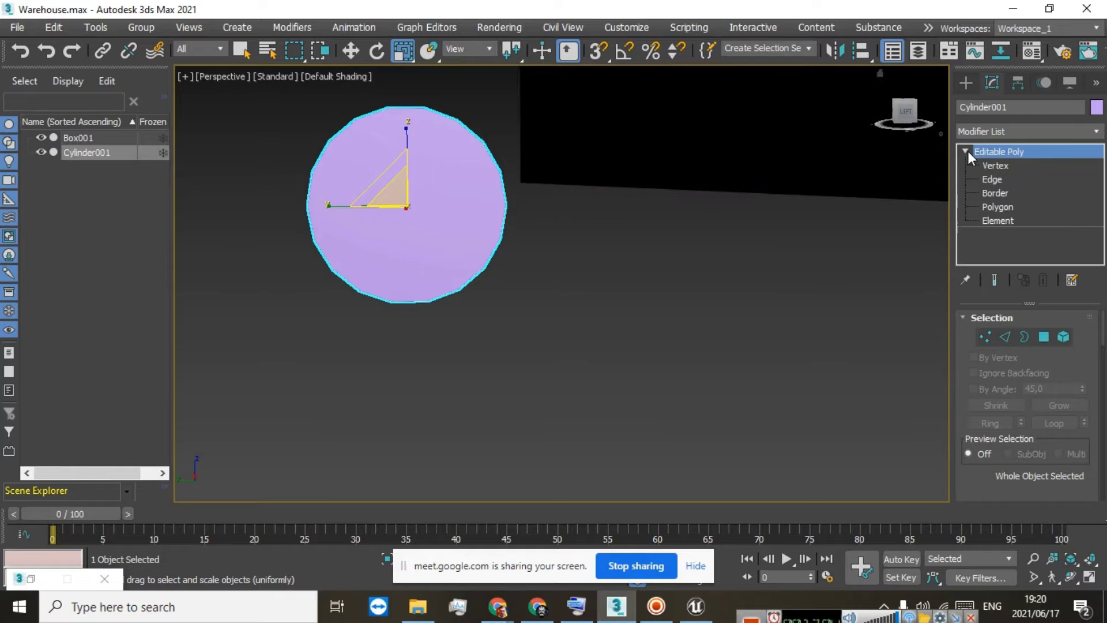
left_click(990, 207)
key("ctrl+a")
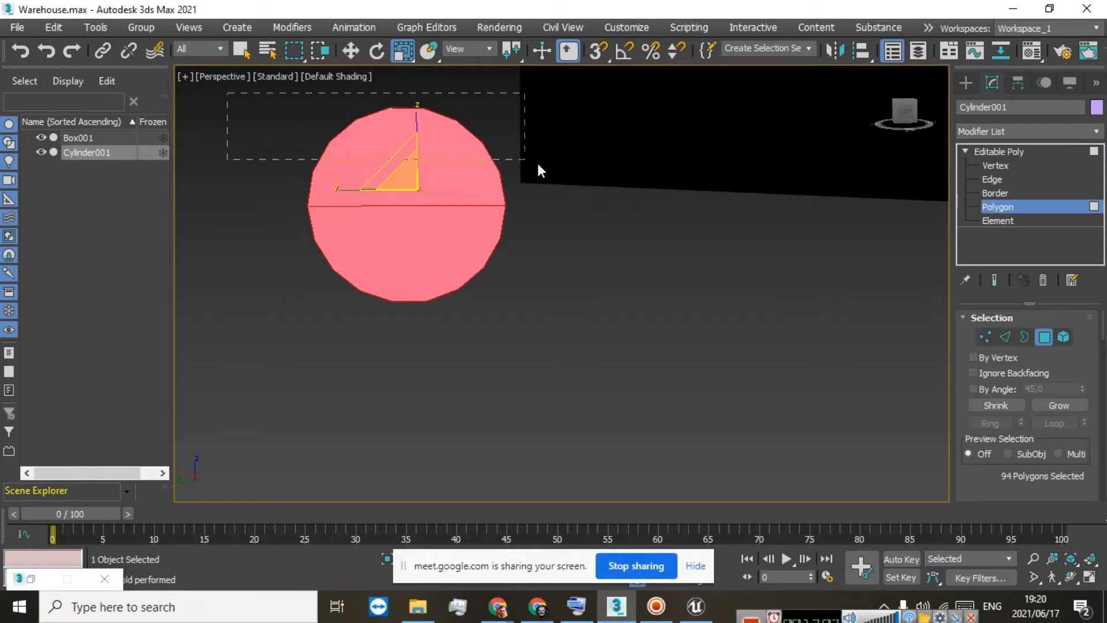
left_click_drag(584, 178, 593, 185)
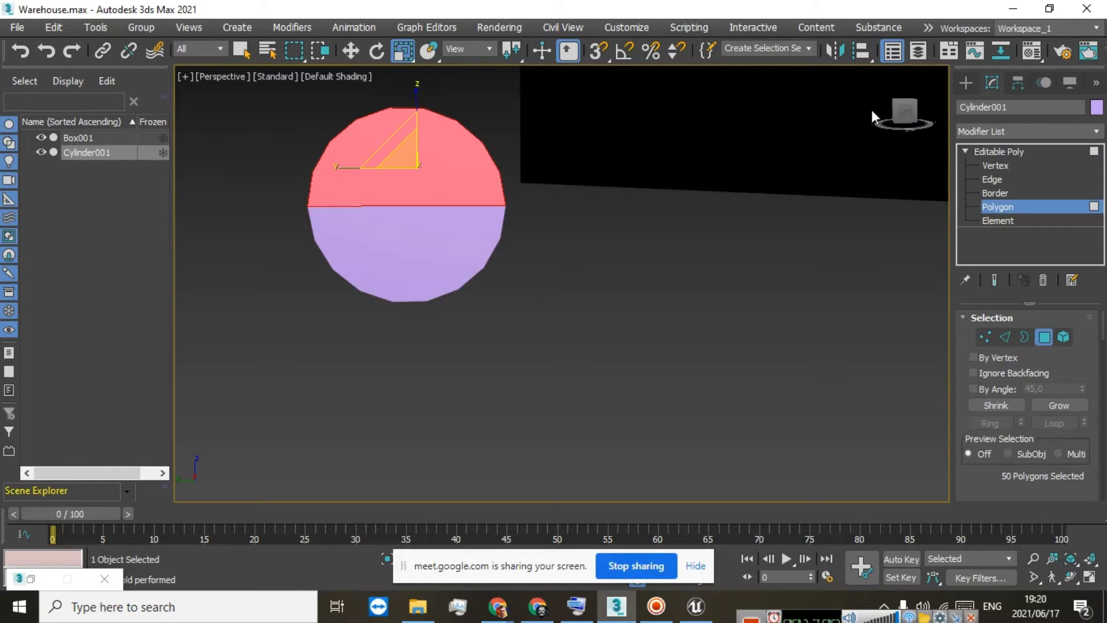
Remove the stray polygon below the slice line on the cylinder's outer side from the selection
left_click_drag(908, 115, 284, 194)
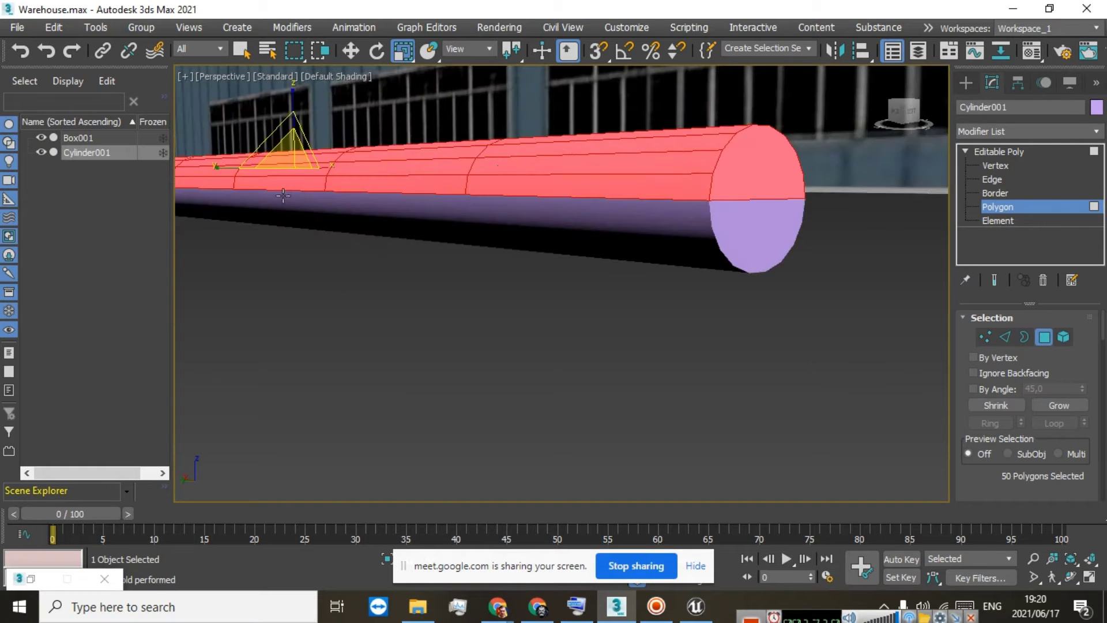
scroll(259, 196, "down", 5)
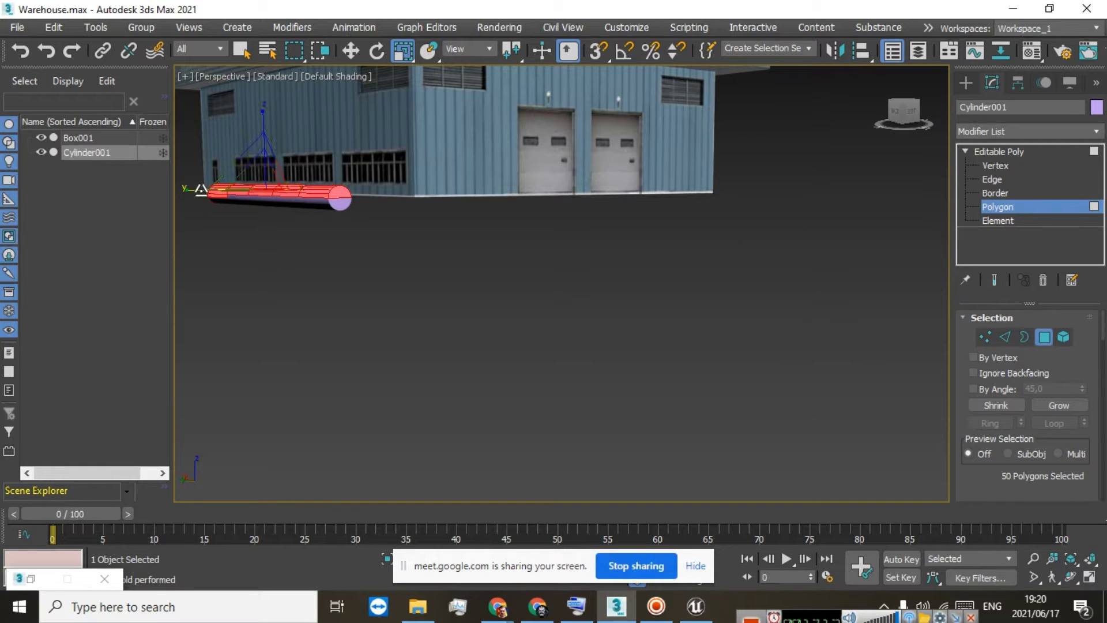
scroll(212, 202, "up", 6)
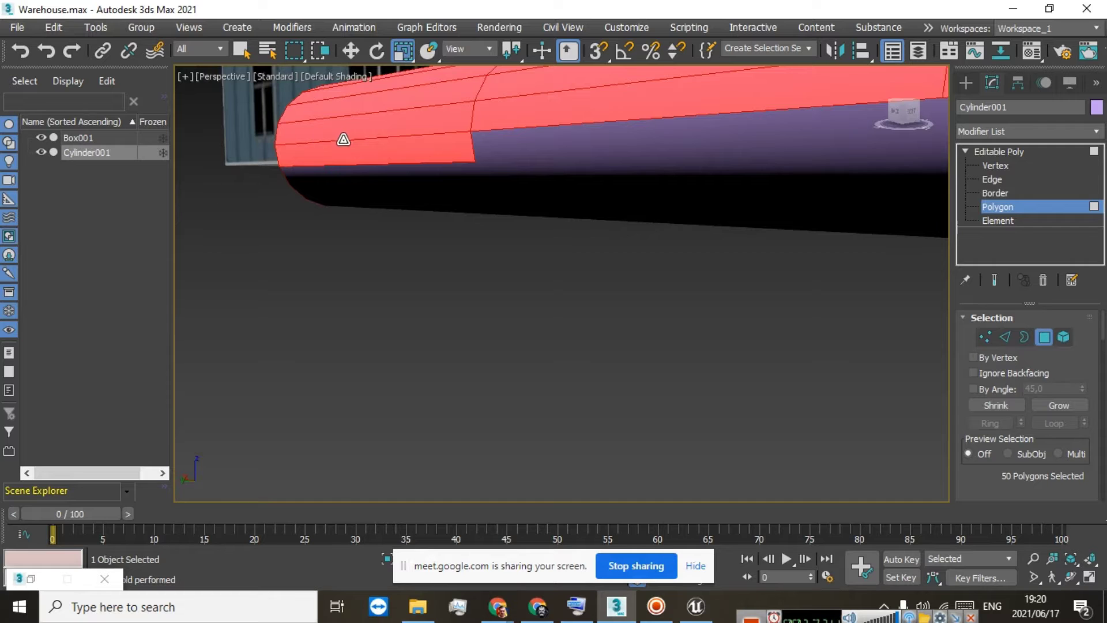
left_click(346, 153, "alt")
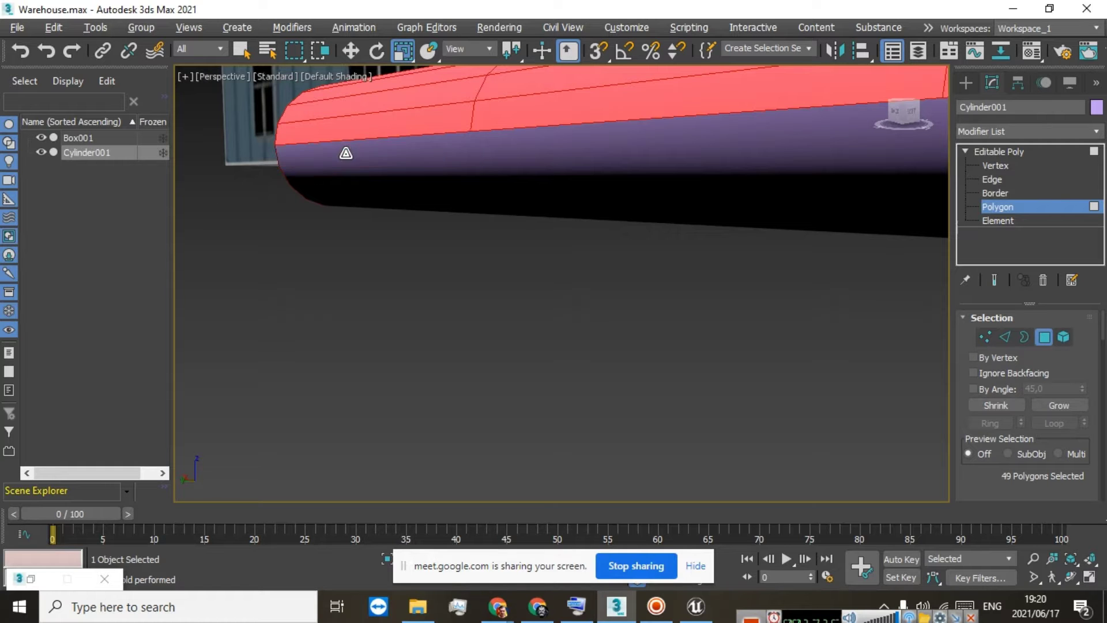
Deselect the lower half of the cylinder's other end cap and the stray lower polygon on its wall-facing side
left_click_drag(901, 107, 965, 110)
scroll(459, 207, "down", 4)
scroll(217, 192, "down", 3)
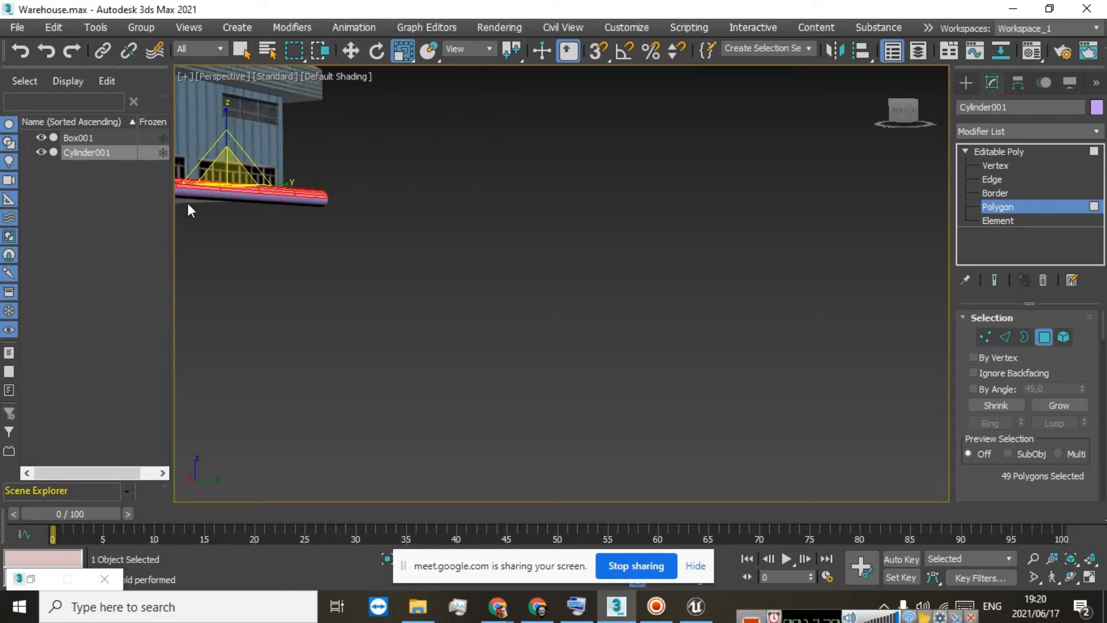
middle_click_drag(188, 203, 531, 305)
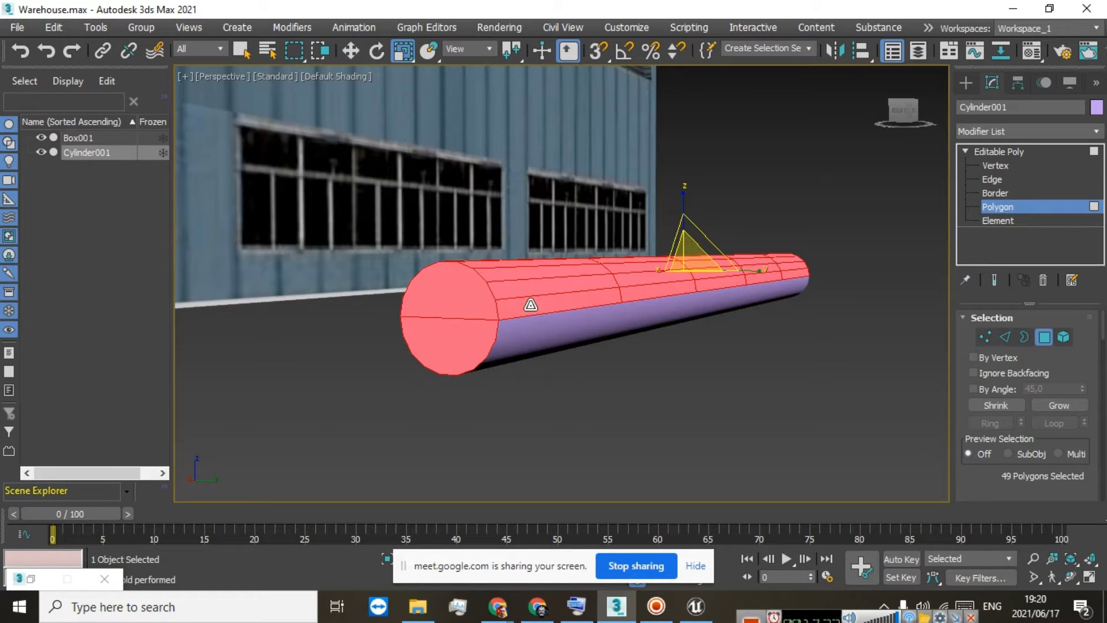
left_click(450, 338, "alt")
left_click_drag(911, 115, 955, 112)
left_click_drag(930, 310, 938, 310)
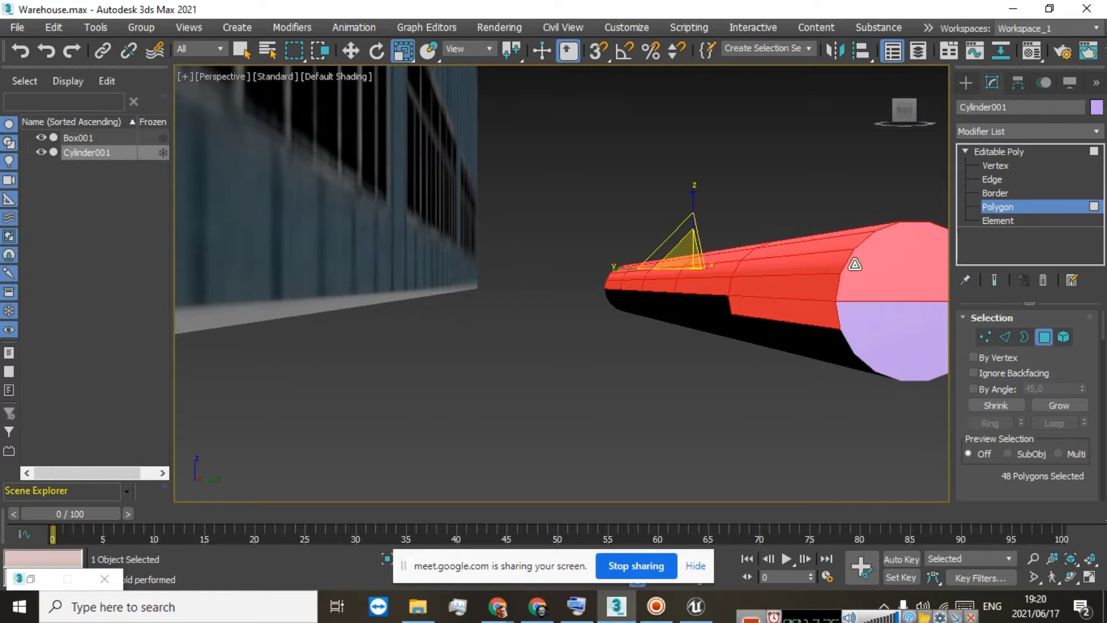
left_click(789, 316, "alt")
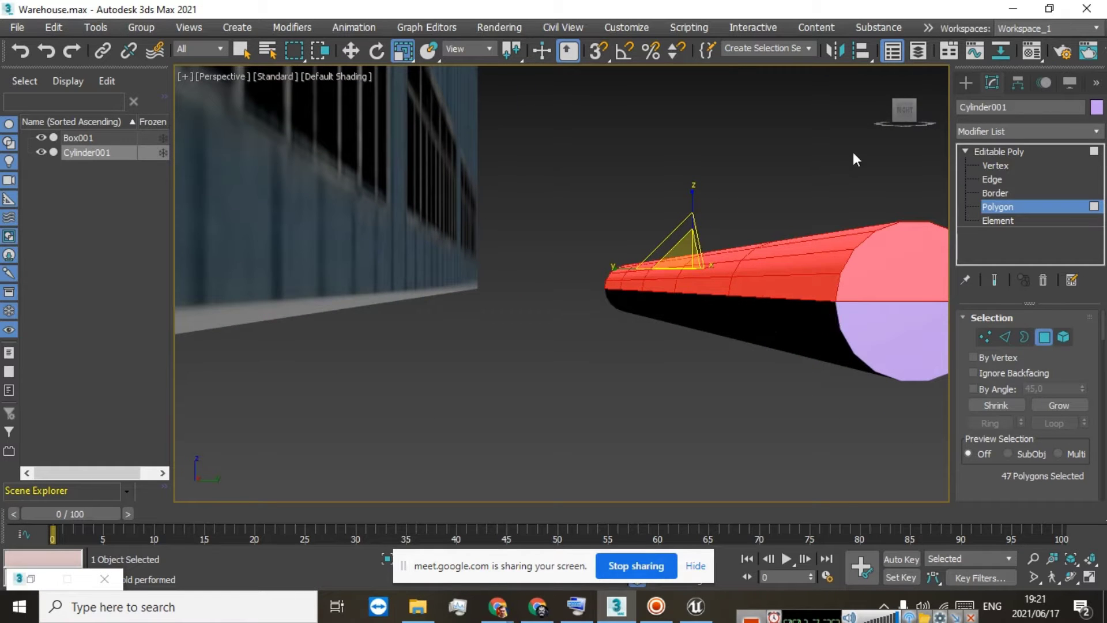
Delete the selected upper-half polygons of the cylinder, leaving a half-pipe, and check it from several sides
left_click_drag(904, 109, 954, 110)
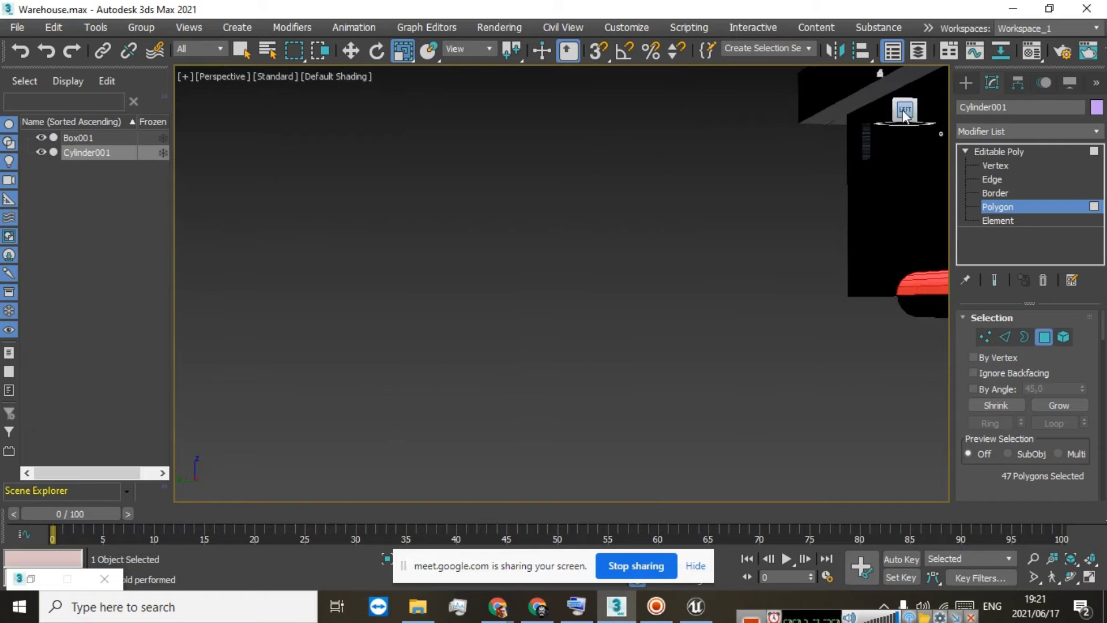
scroll(908, 118, "down", 5)
scroll(920, 207, "up", 6)
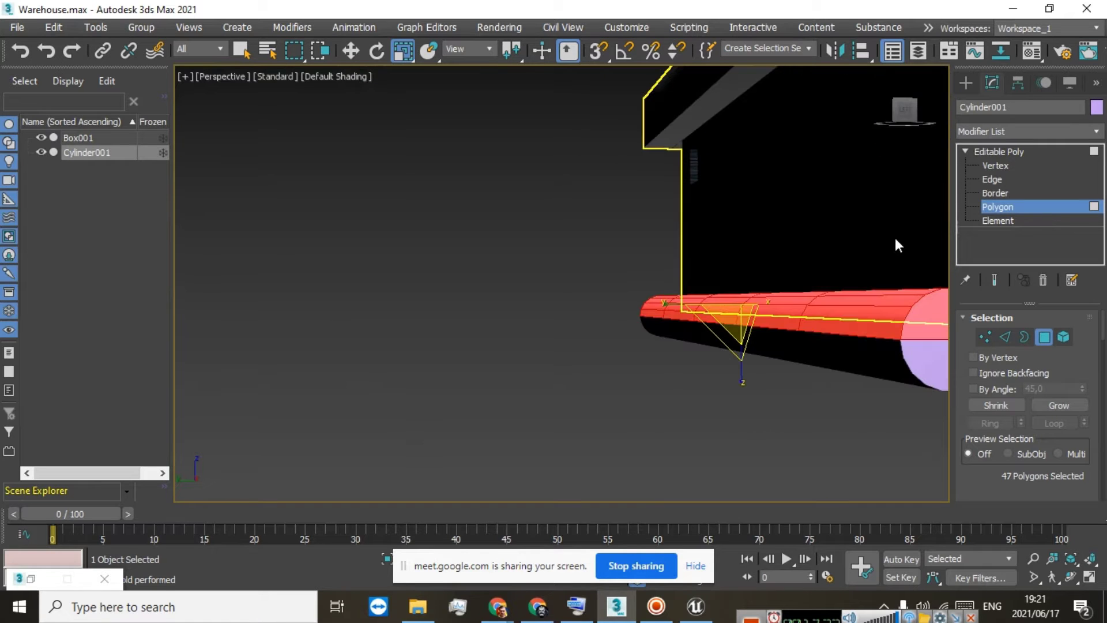
left_click(888, 196)
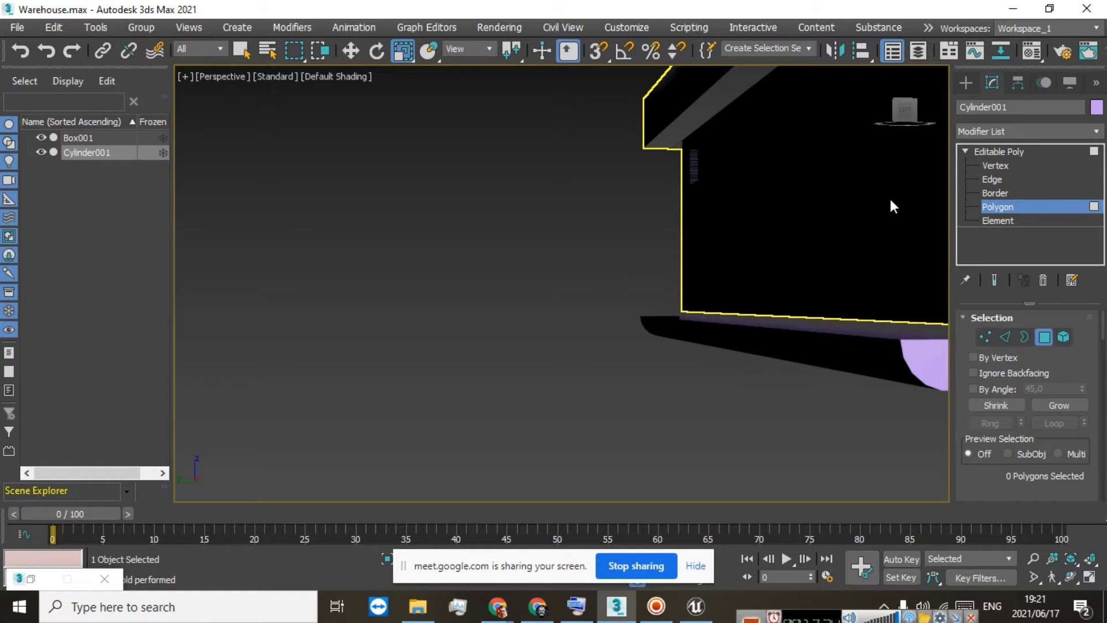
mouse_move(925, 105)
left_mouse_down()
mouse_move(906, 113)
mouse_move(944, 119)
mouse_move(905, 112)
left_mouse_up()
scroll(866, 177, "down", 5)
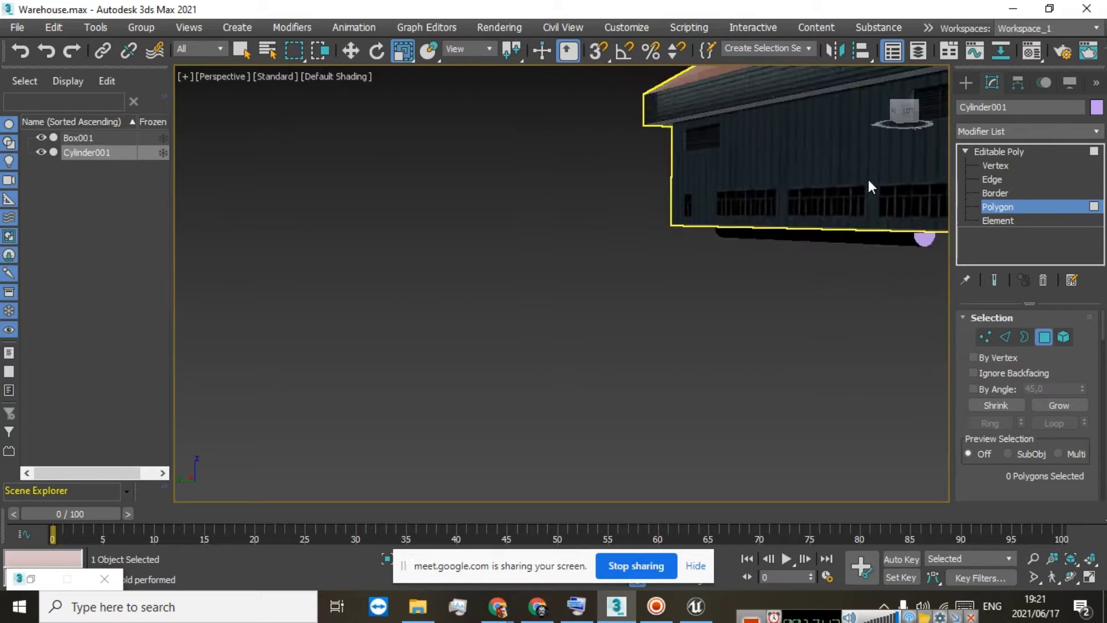
middle_click_drag(867, 176, 647, 357)
scroll(646, 357, "up", 6)
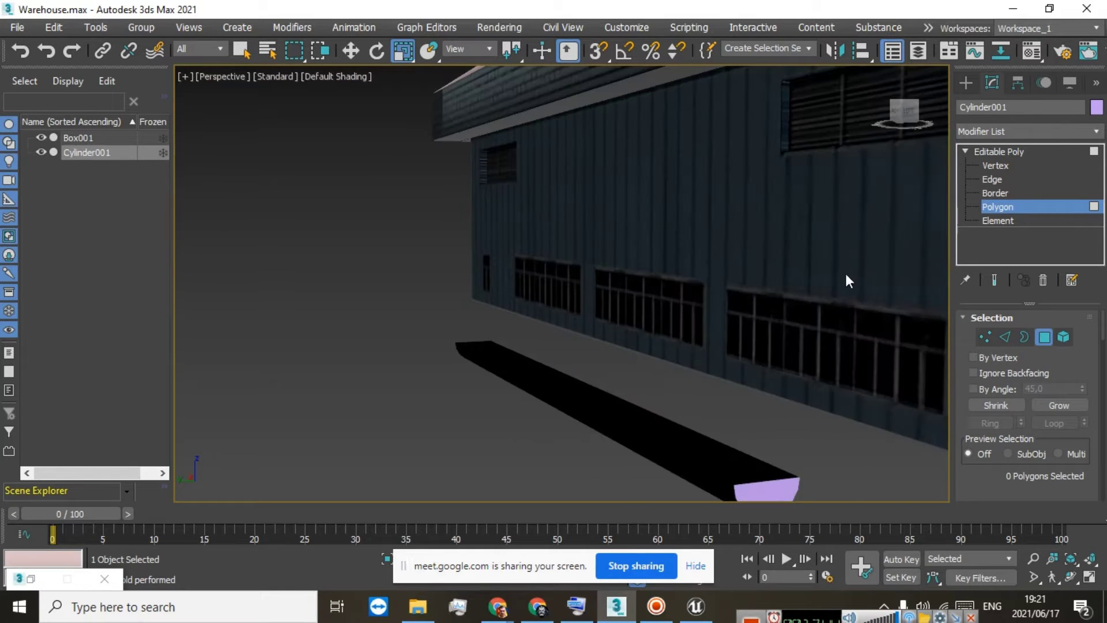
Return to whole-object level, move the half-pipe toward the warehouse wall and raise it close to the roof overhang
left_click(999, 154)
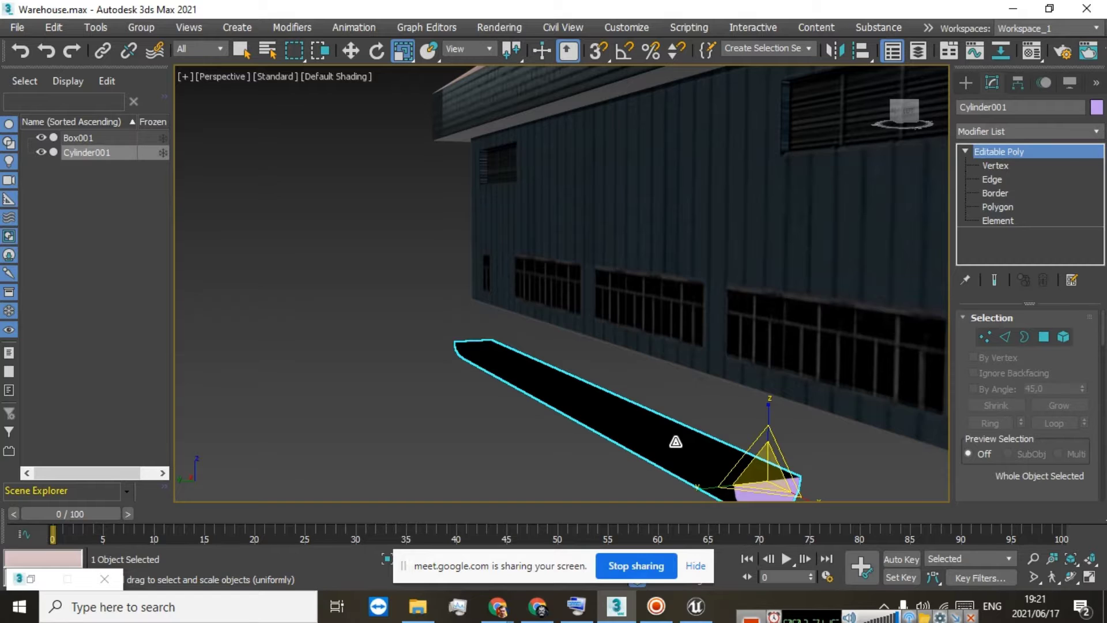
scroll(676, 441, "down", 4)
left_click(886, 113)
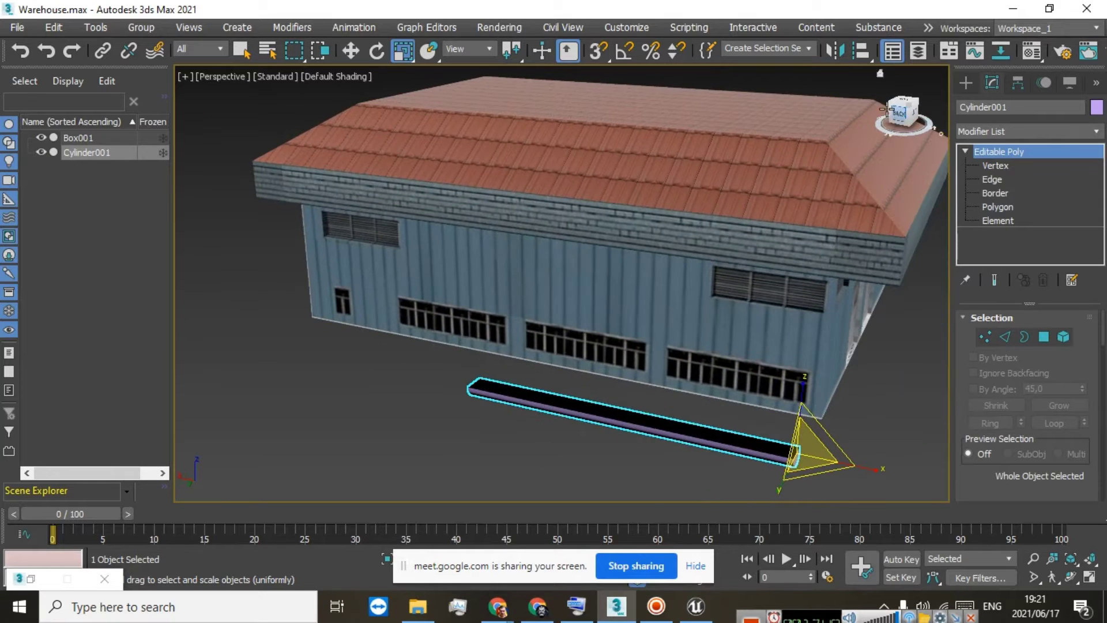
key("w")
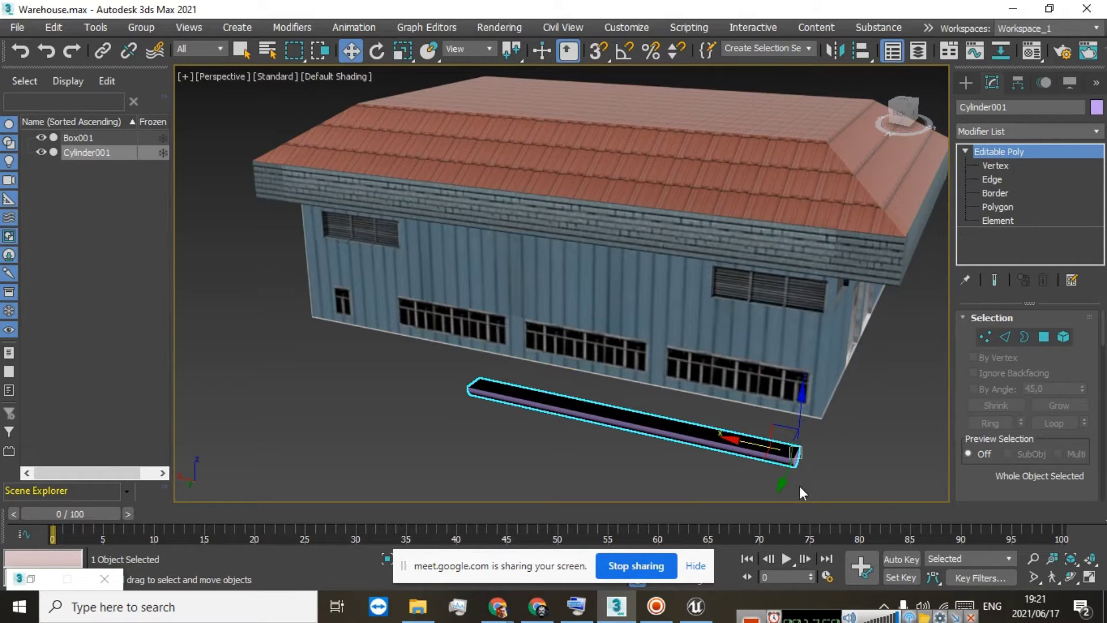
left_click_drag(780, 484, 794, 457)
left_click_drag(807, 382, 819, 238)
left_click(888, 102)
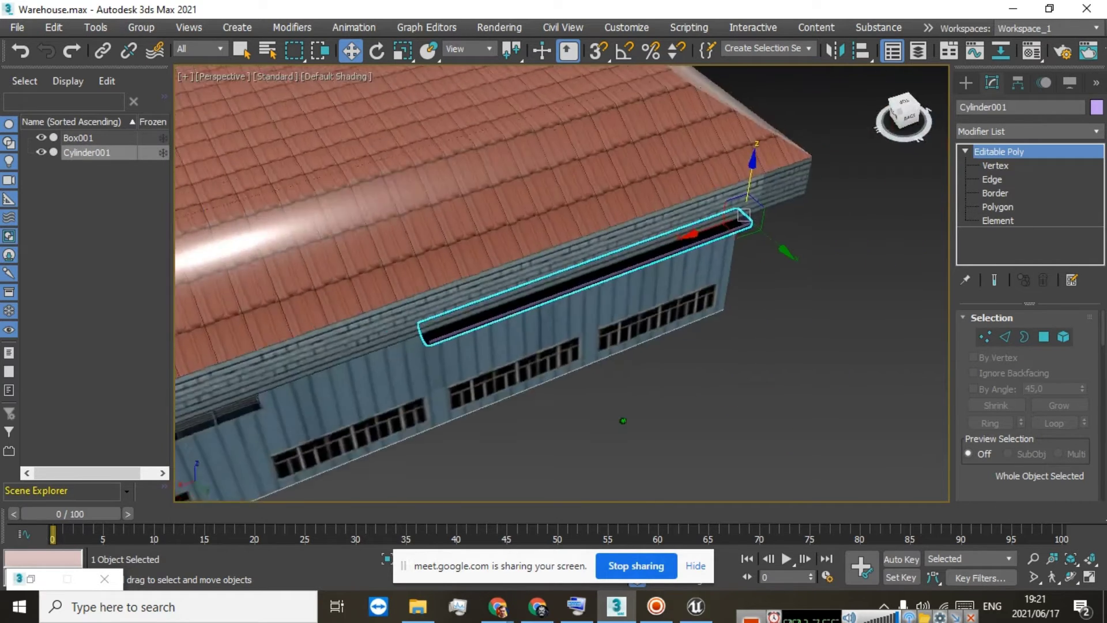
Shift the half-pipe slightly outward from the wall and raise it toward the underside of the overhang
scroll(567, 247, "up", 6)
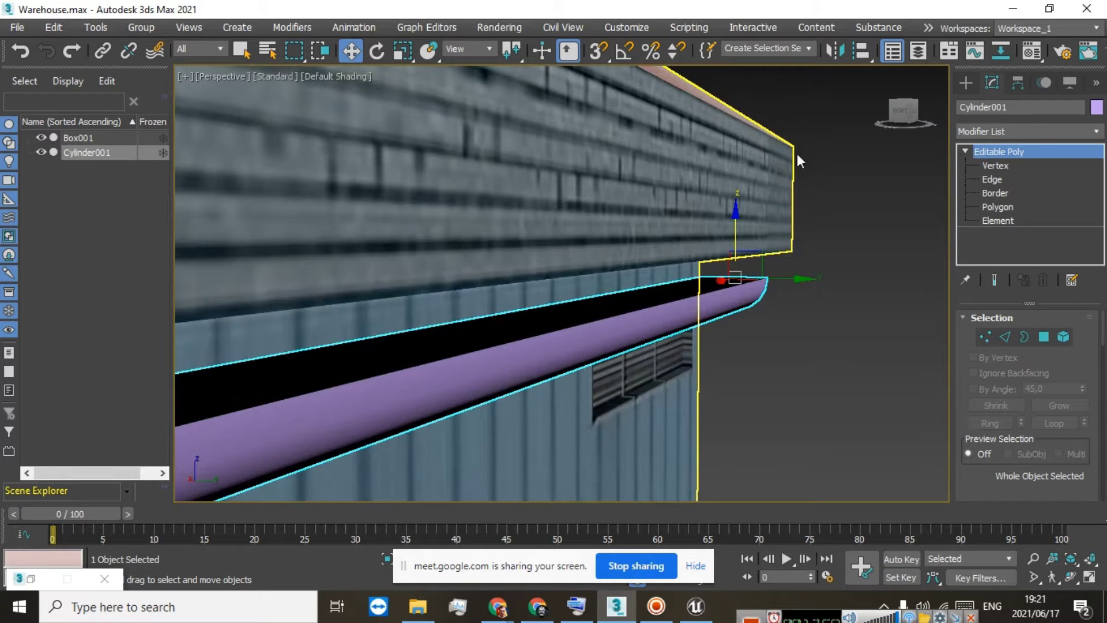
left_click(902, 112)
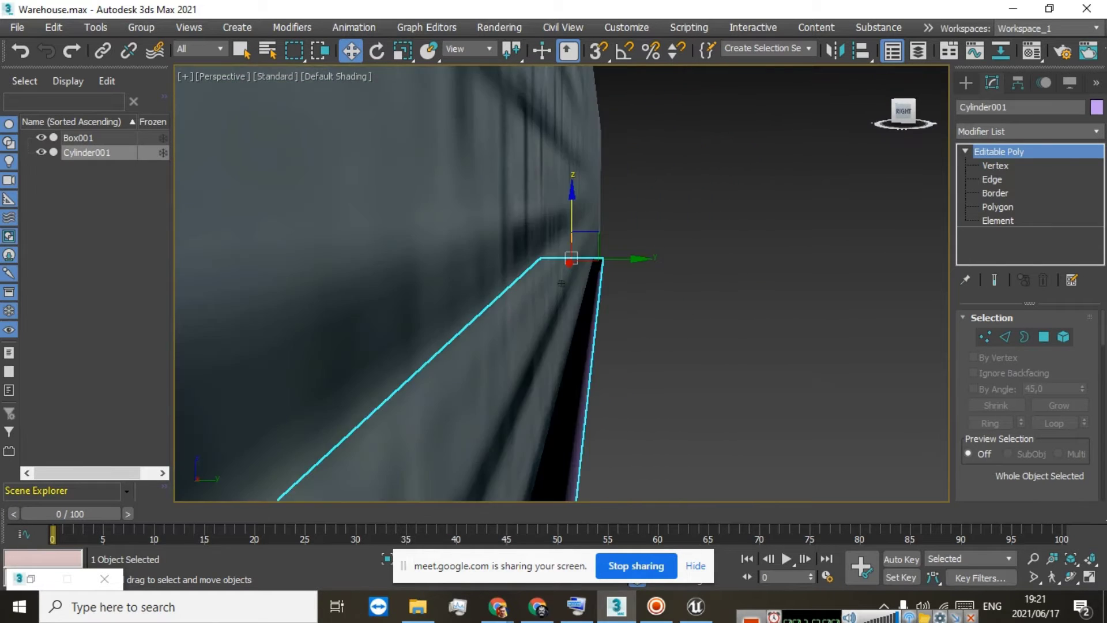
scroll(561, 283, "down", 3)
scroll(561, 283, "up", 2)
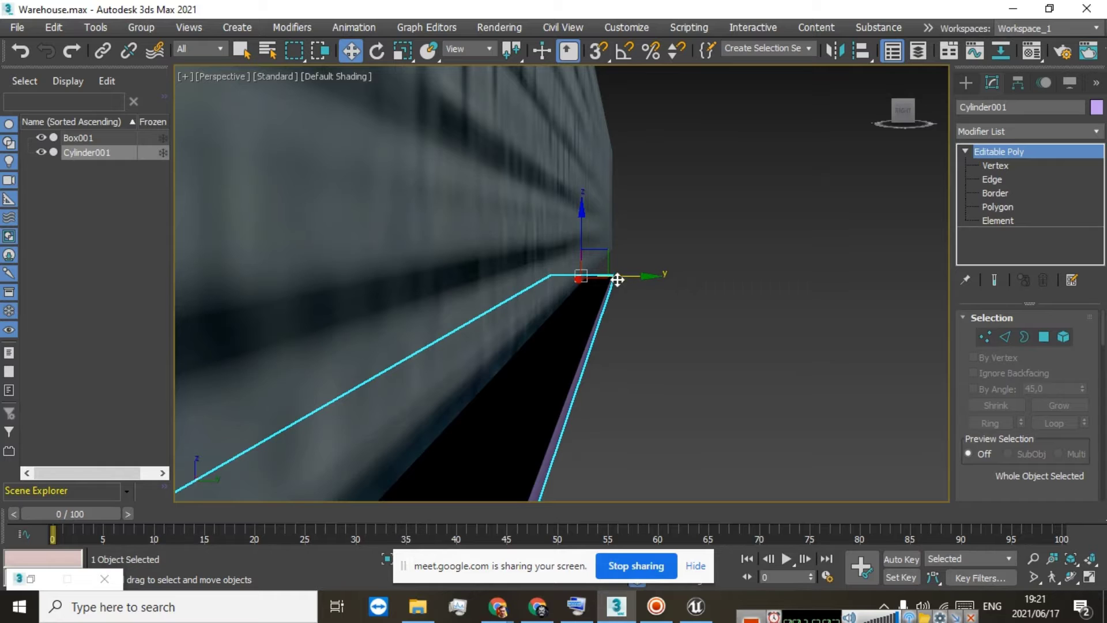
left_click_drag(617, 279, 631, 277)
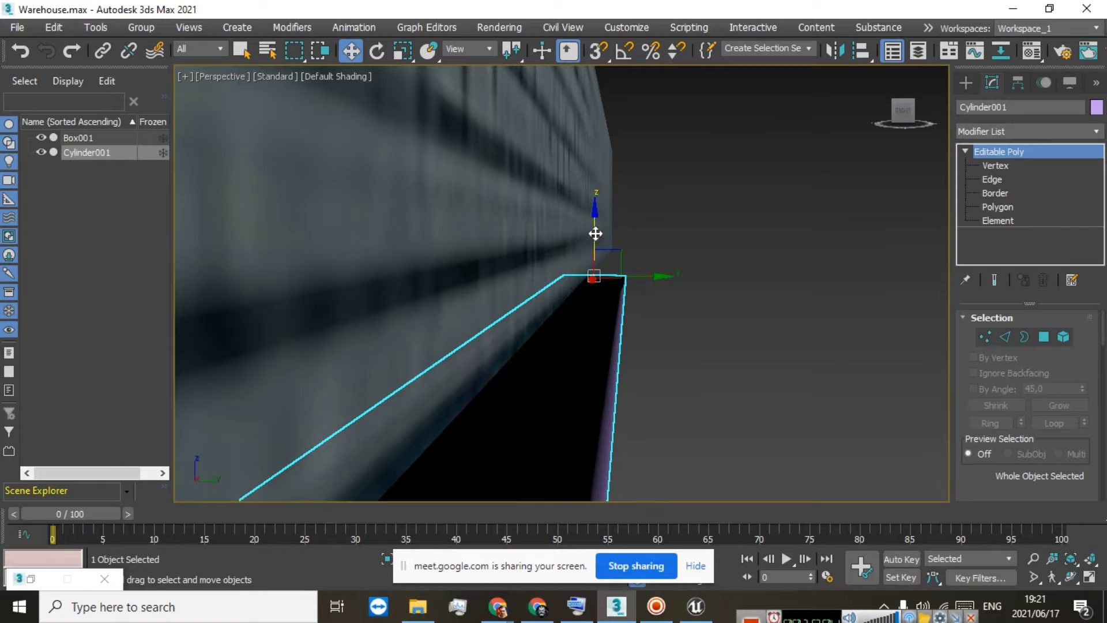
left_click_drag(595, 234, 596, 212)
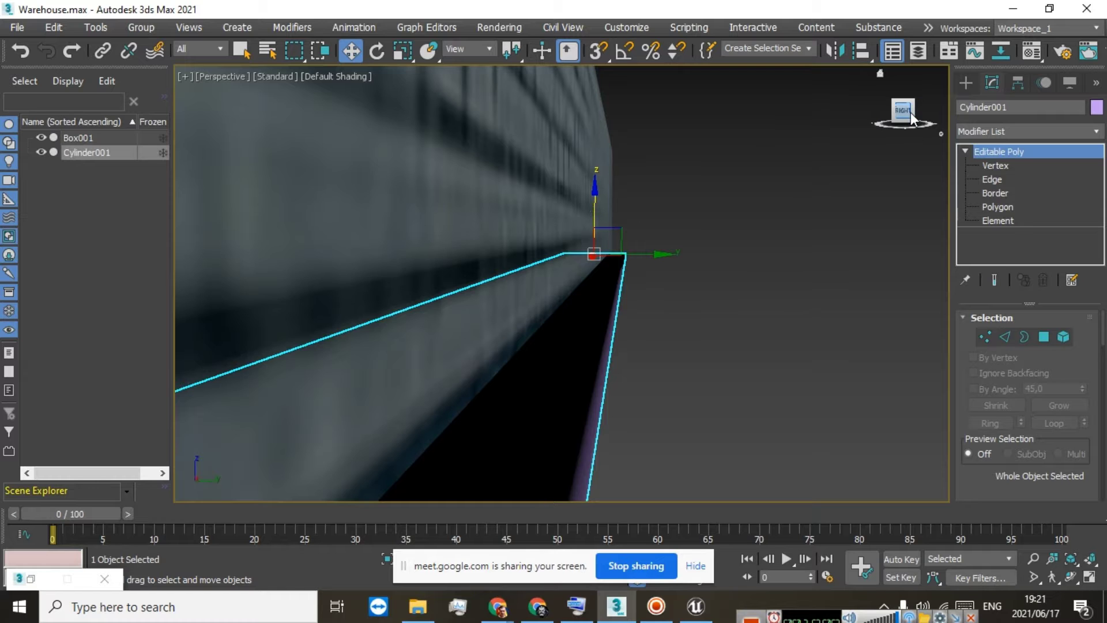
Lower the half-pipe slightly beneath the overhang and move it a little toward the wall, checking from its end
left_click_drag(911, 118, 913, 119)
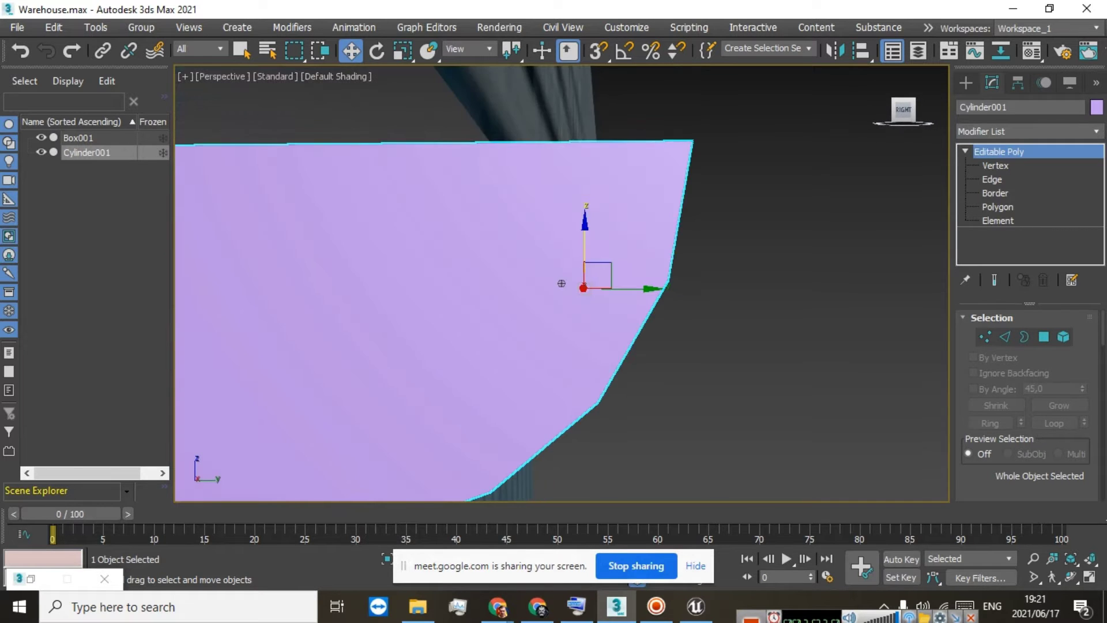
scroll(549, 259, "down", 8)
middle_click_drag(548, 259, 527, 334)
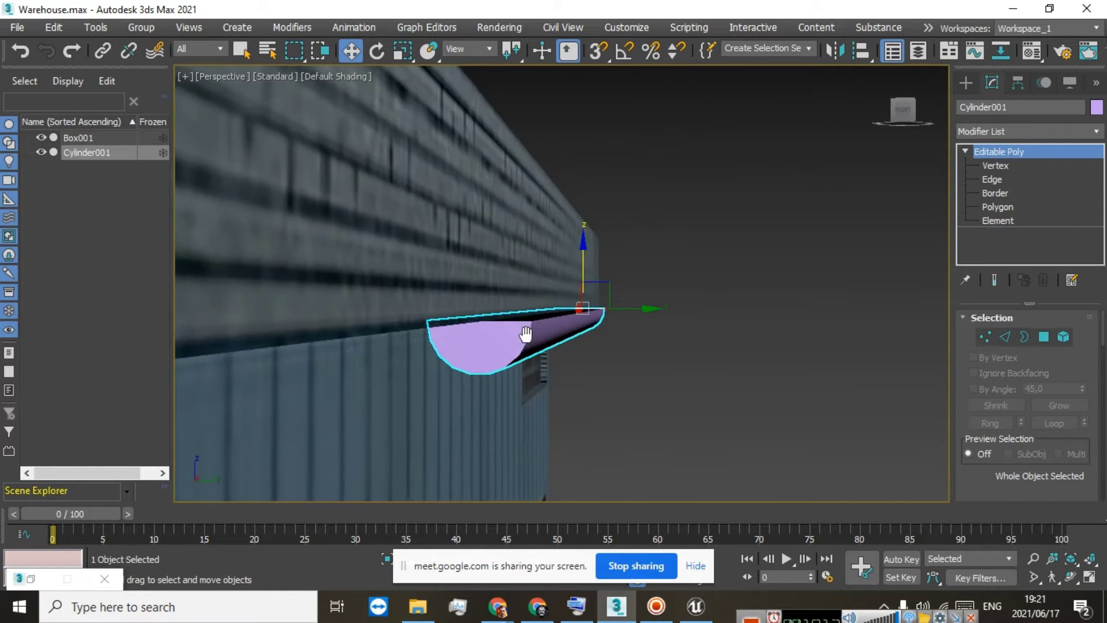
left_click_drag(585, 249, 585, 252)
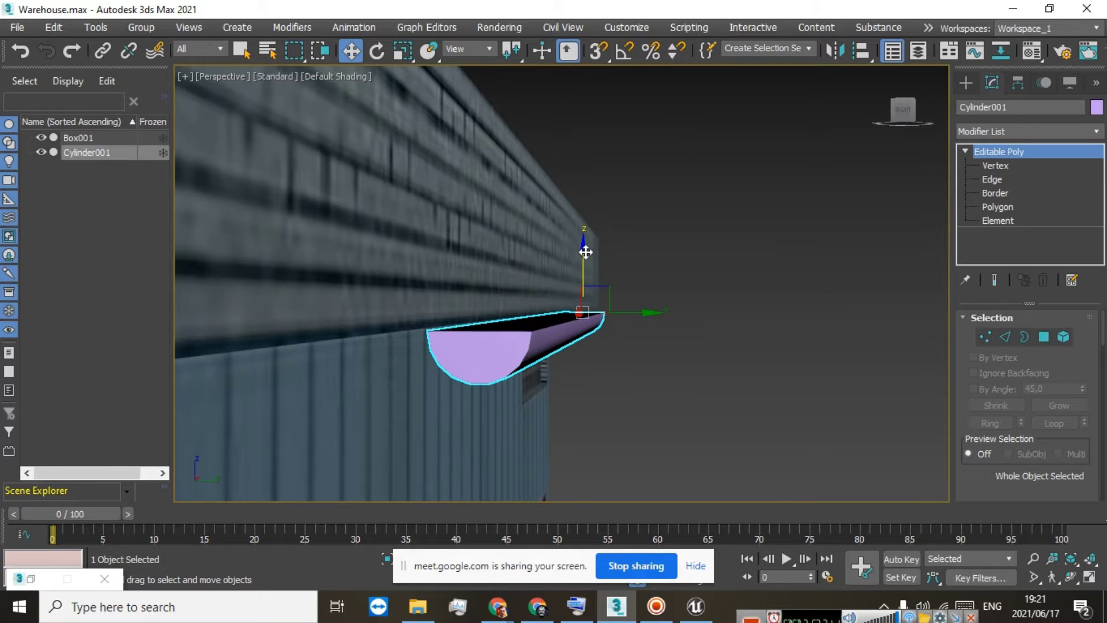
scroll(544, 329, "up", 3)
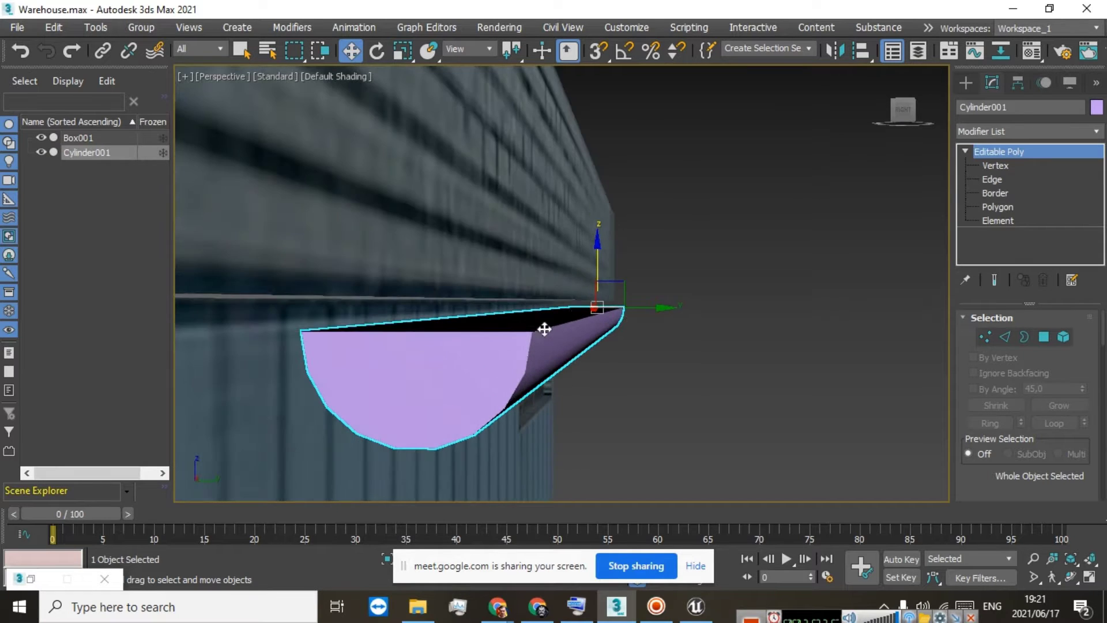
scroll(454, 381, "down", 3)
scroll(412, 404, "up", 4)
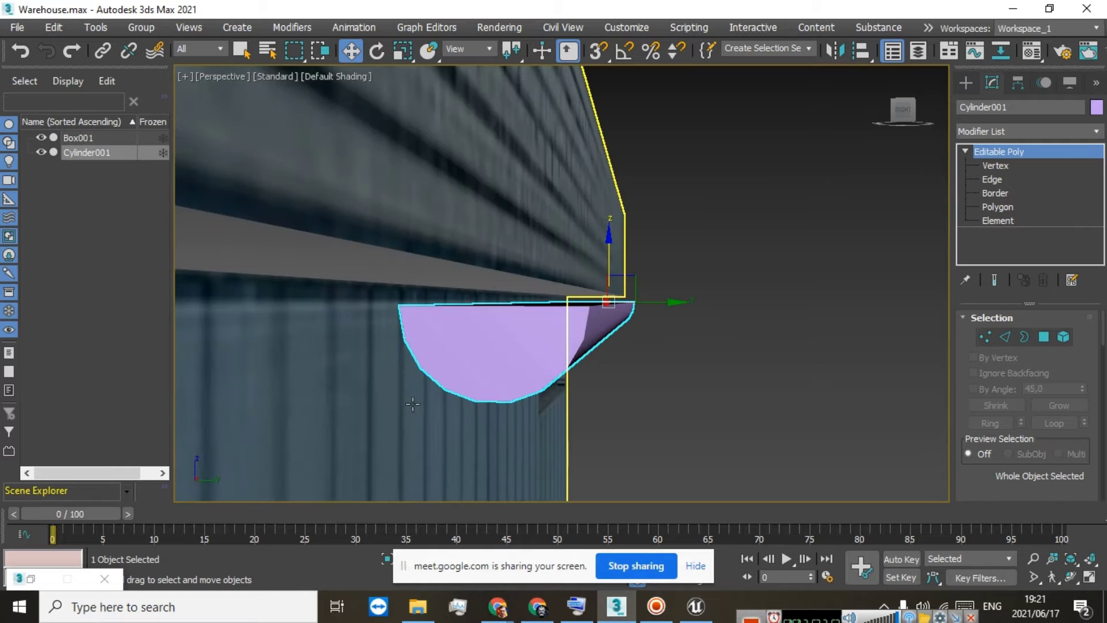
middle_click_drag(413, 403, 445, 420)
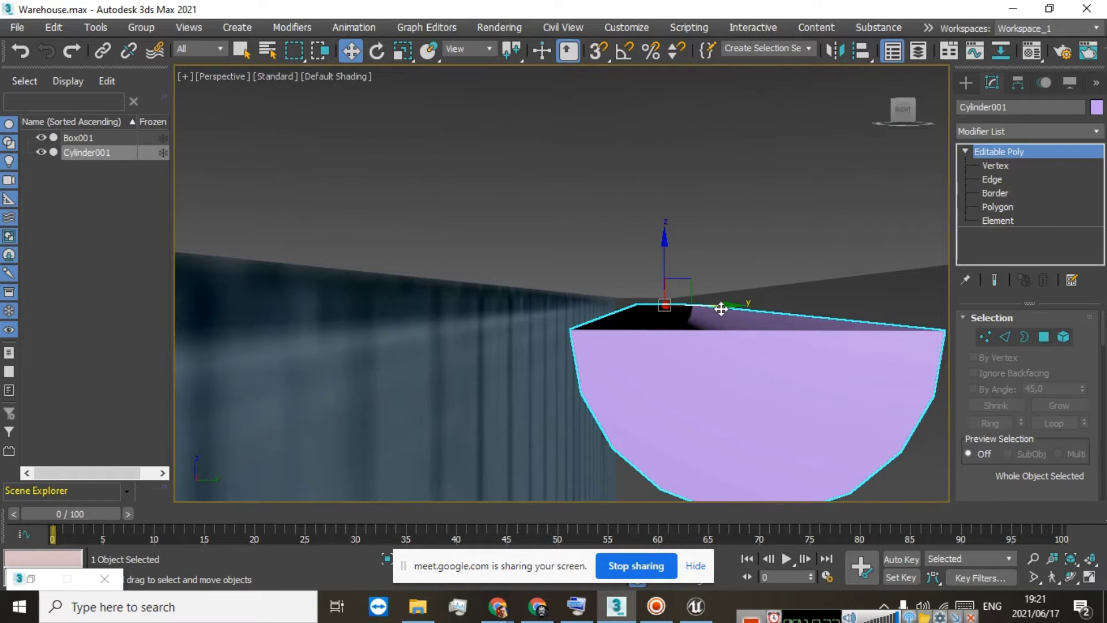
left_click_drag(717, 309, 712, 309)
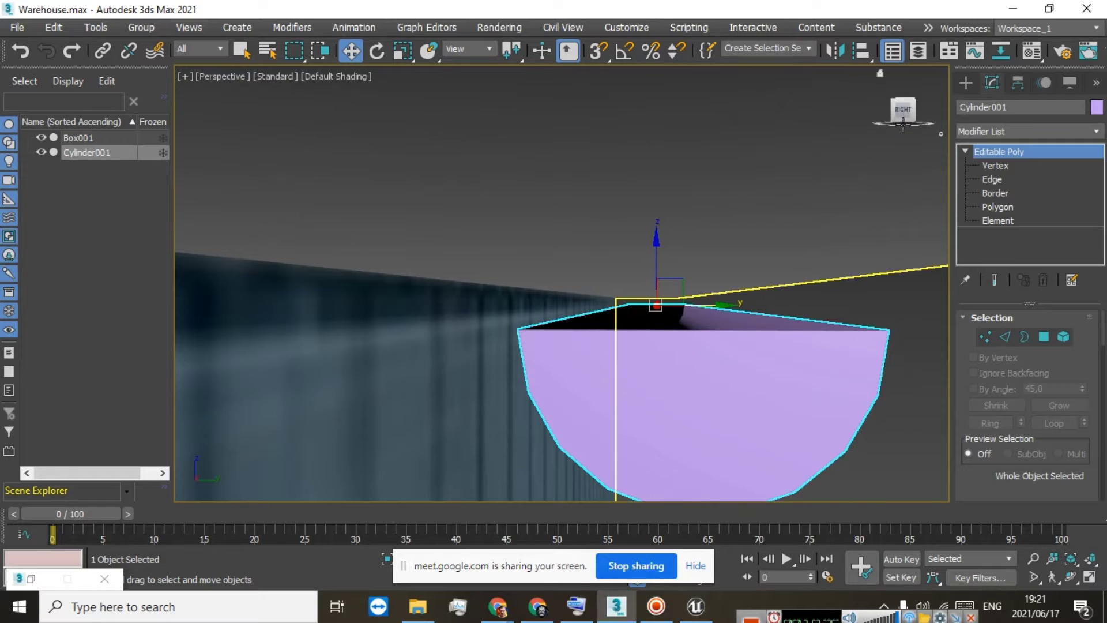
Scale the half-pipe along its length so that it spans the warehouse's long wall under the roof edge
left_click_drag(904, 112, 846, 125)
scroll(600, 215, "down", 8)
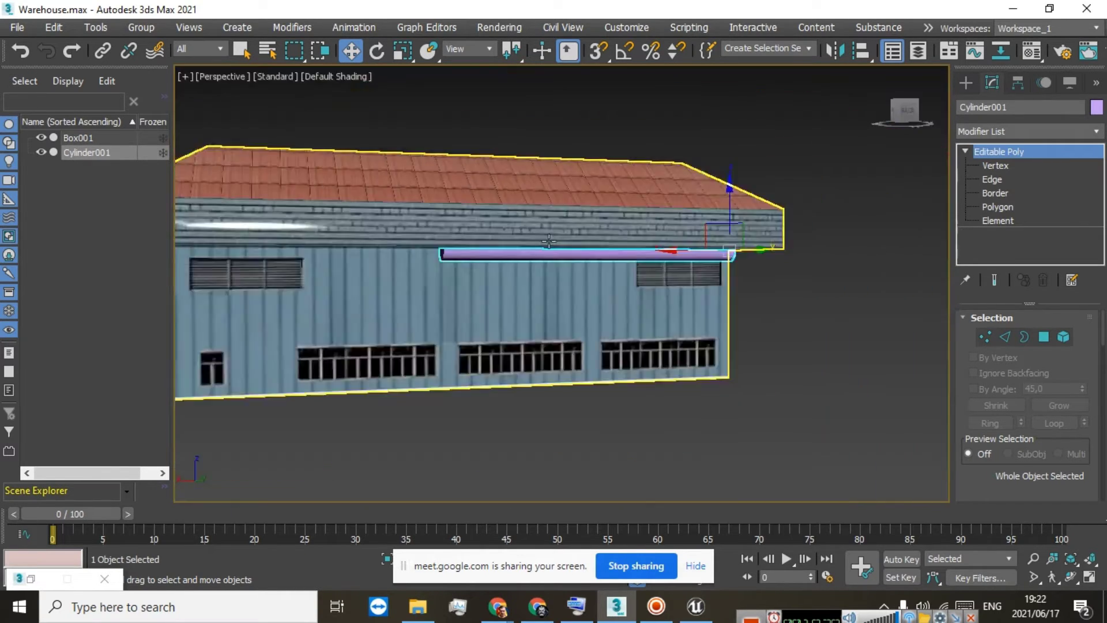
scroll(377, 262, "up", 4)
scroll(377, 261, "down", 6)
scroll(408, 123, "up", 3)
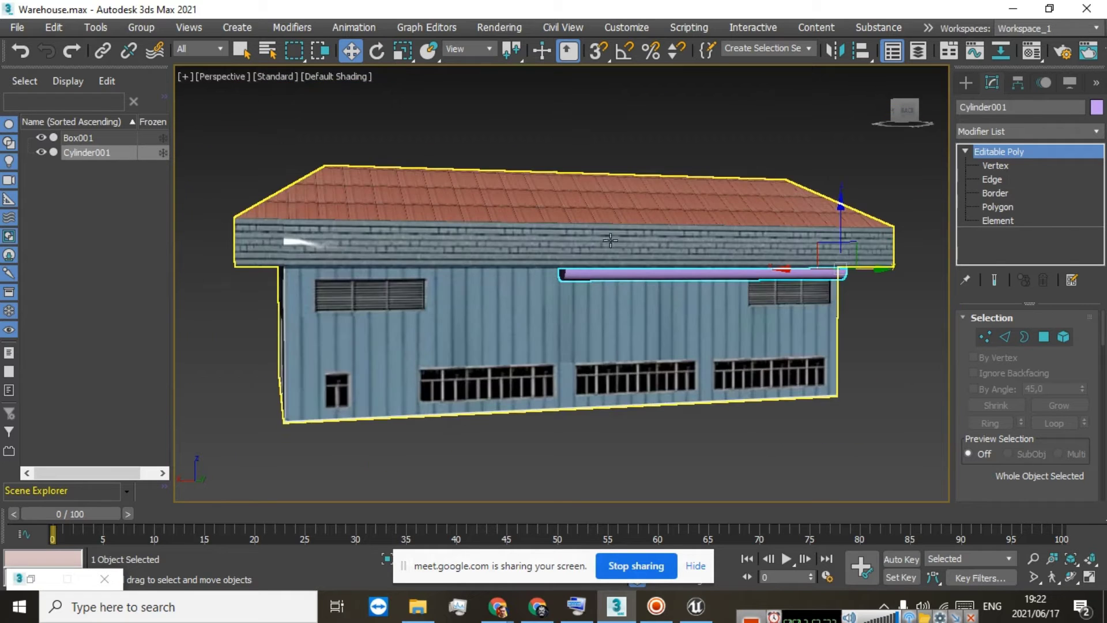
left_click(402, 58)
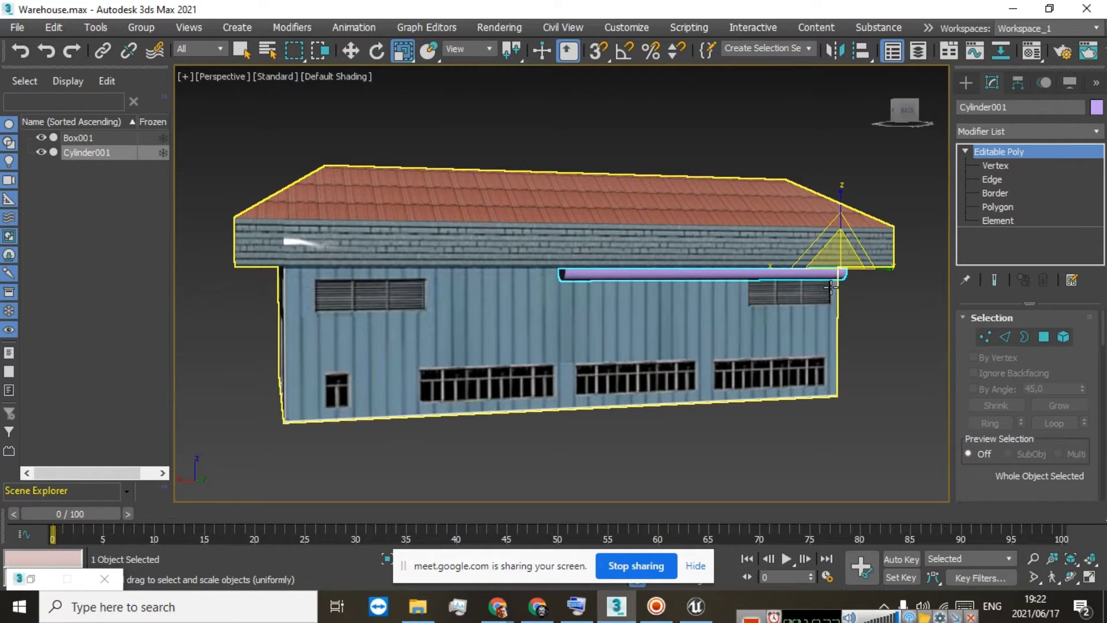
left_click_drag(773, 266, 733, 280)
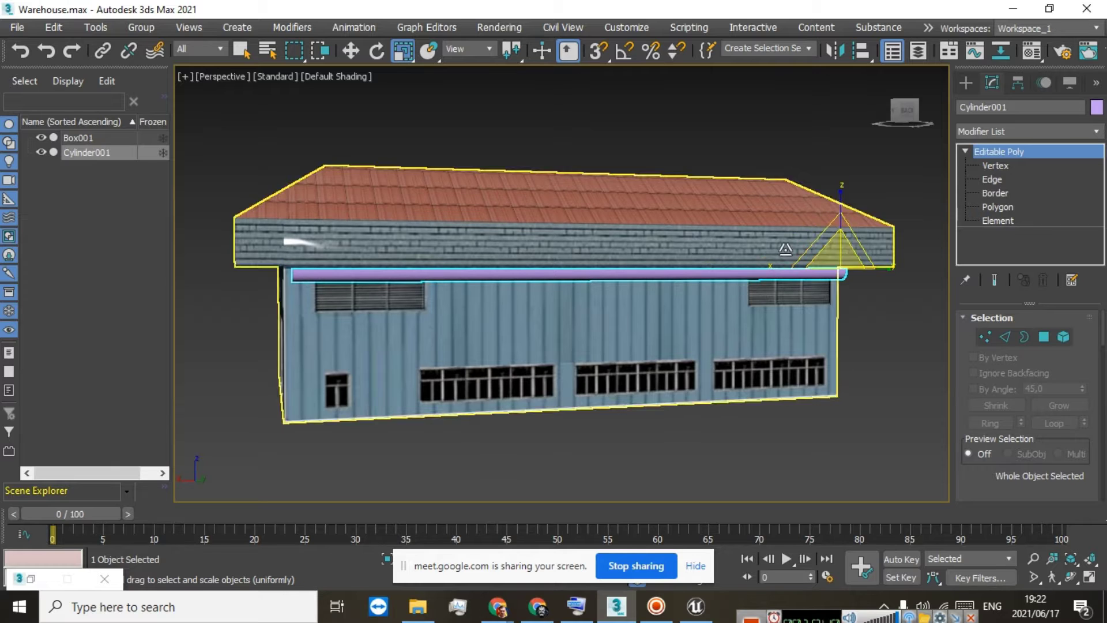
Scale the half-pipe's cross-section down in the YZ plane, viewing it from its end
mouse_move(892, 118)
left_mouse_down()
mouse_move(881, 118)
mouse_move(905, 119)
left_mouse_up()
key("z")
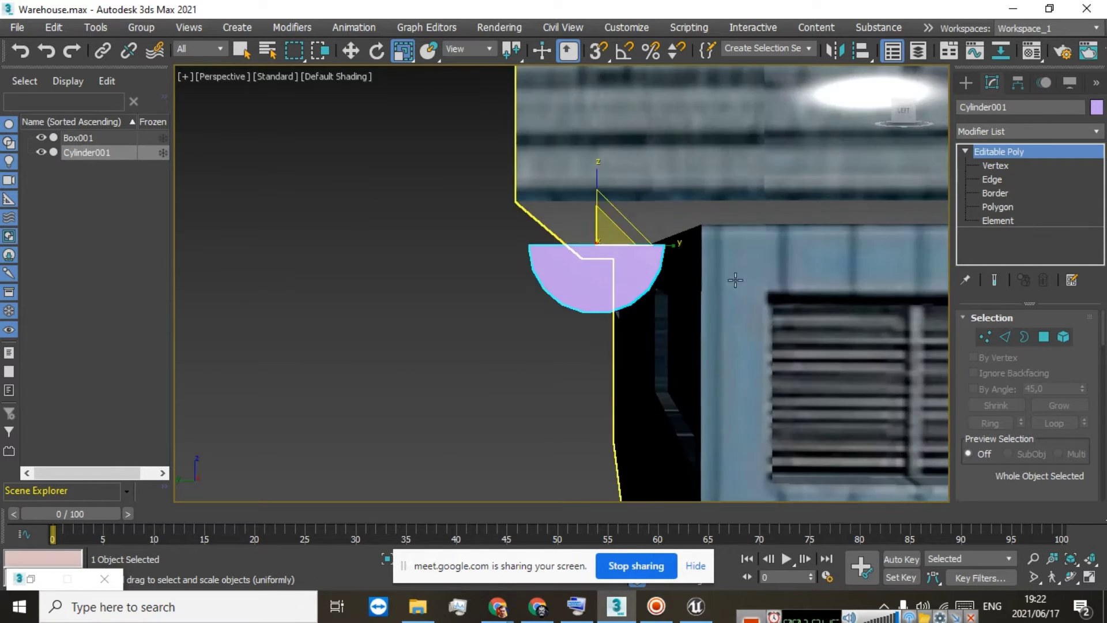
left_click(623, 223)
left_click(610, 264)
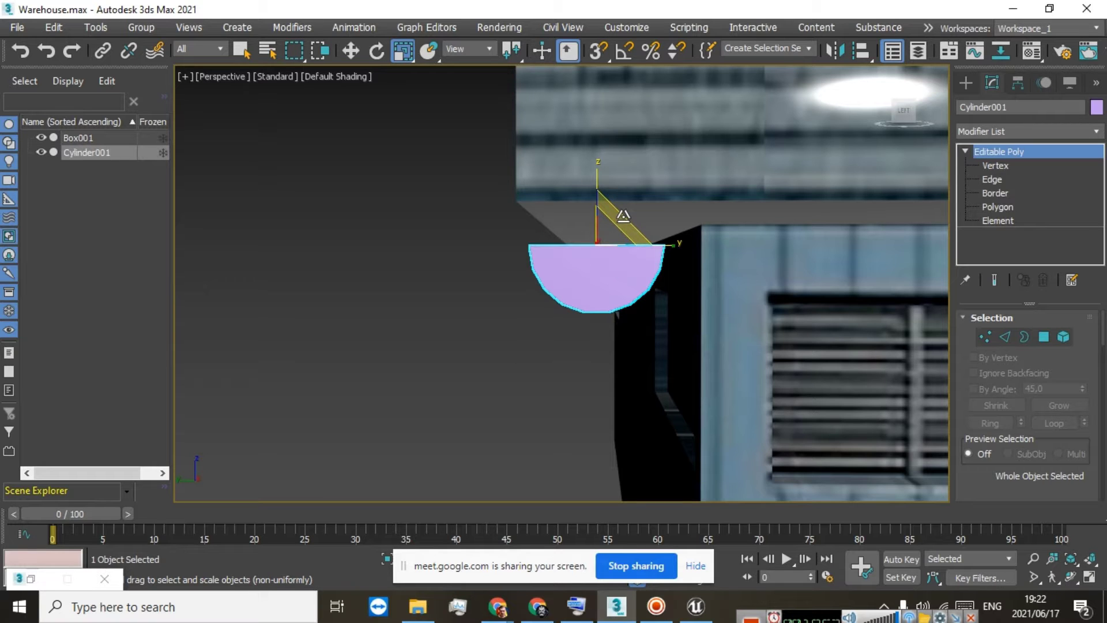
left_click_drag(621, 215, 606, 242)
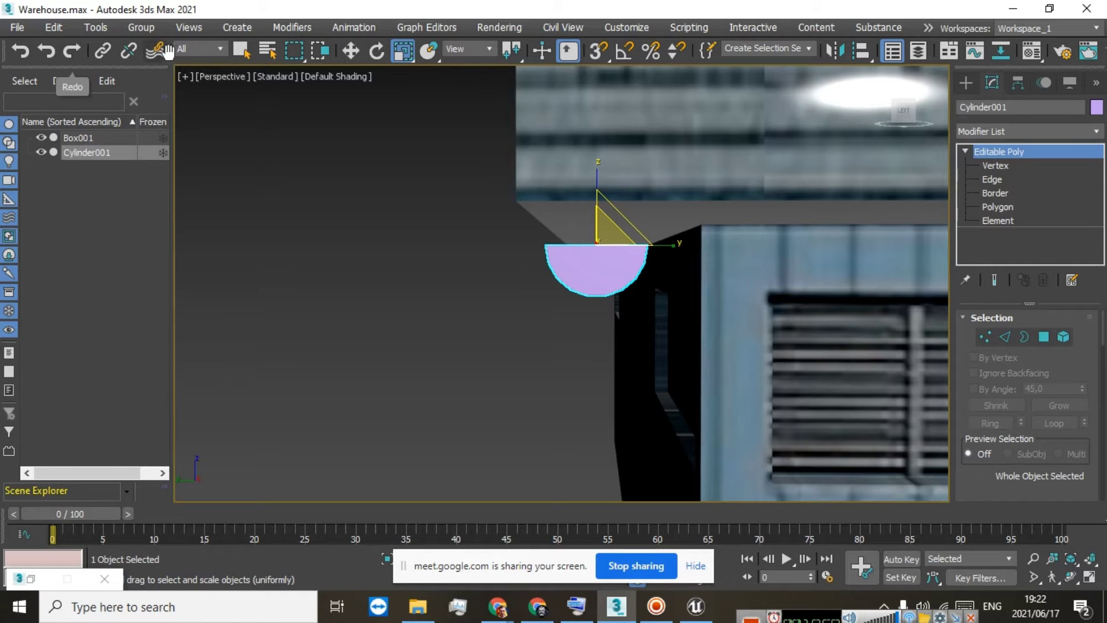
Move the half-pipe outward along Y beneath the roof overhang and check its placement along the wall
left_click(351, 51)
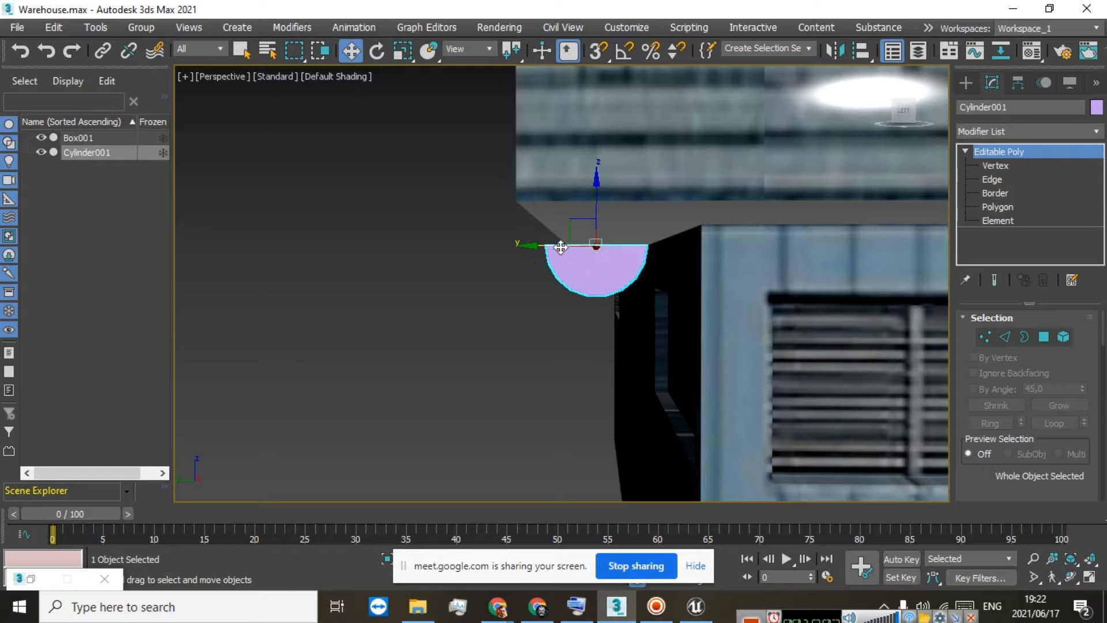
left_click_drag(561, 247, 540, 246)
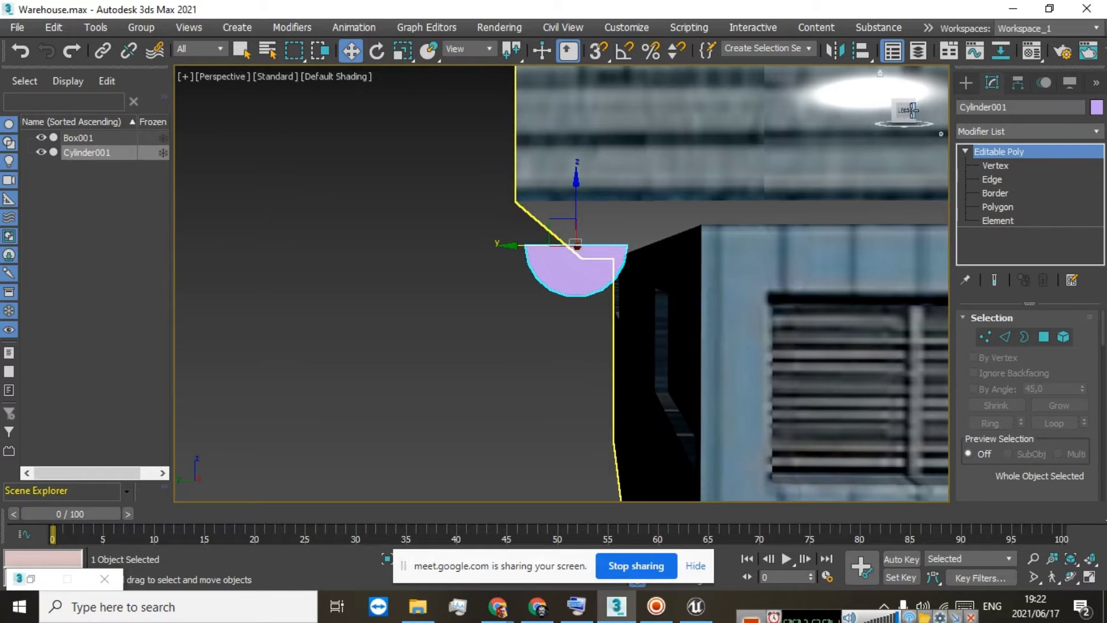
middle_click_drag(438, 240, 455, 257, "alt")
scroll(760, 225, "down", 3)
scroll(784, 249, "up", 1)
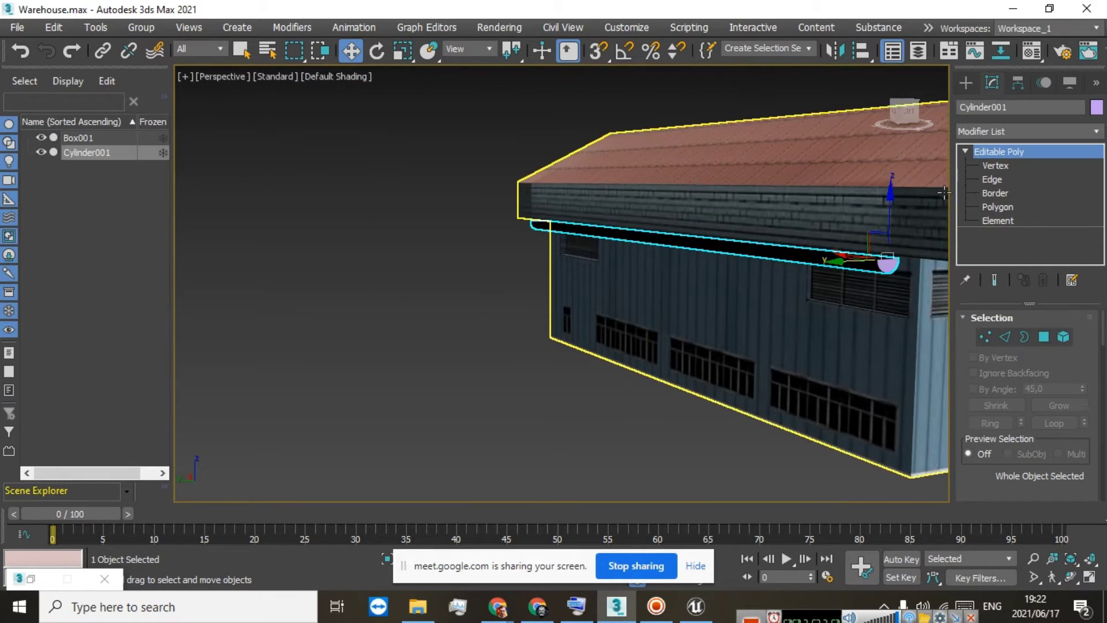
middle_click_drag(944, 192, 362, 225, "alt")
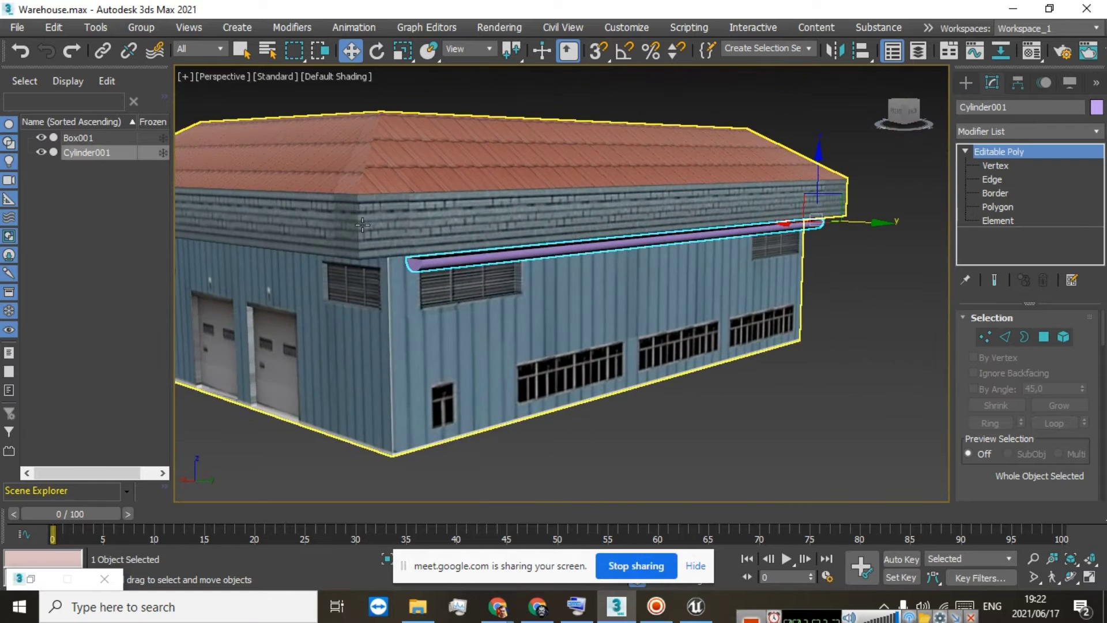
double_click(217, 13)
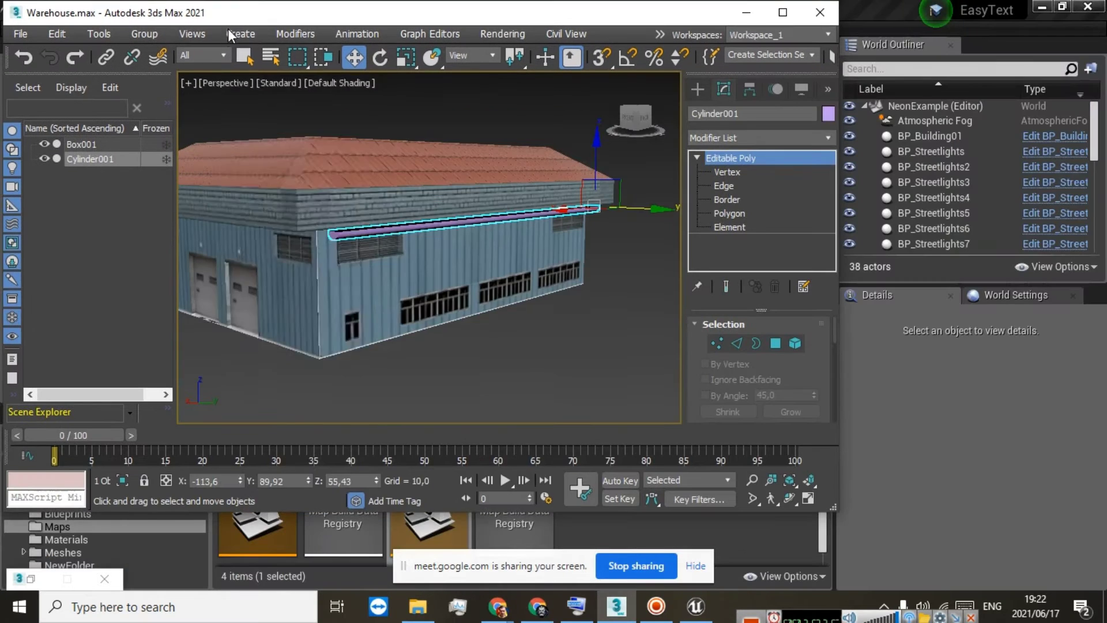
left_click(357, 34)
left_click(593, 12)
double_click(576, 12)
Create a vertical tube at the wall's base below the gutter's end near the corner, with radii about 3.4 and 4.3 and height about 53.3
left_click(237, 28)
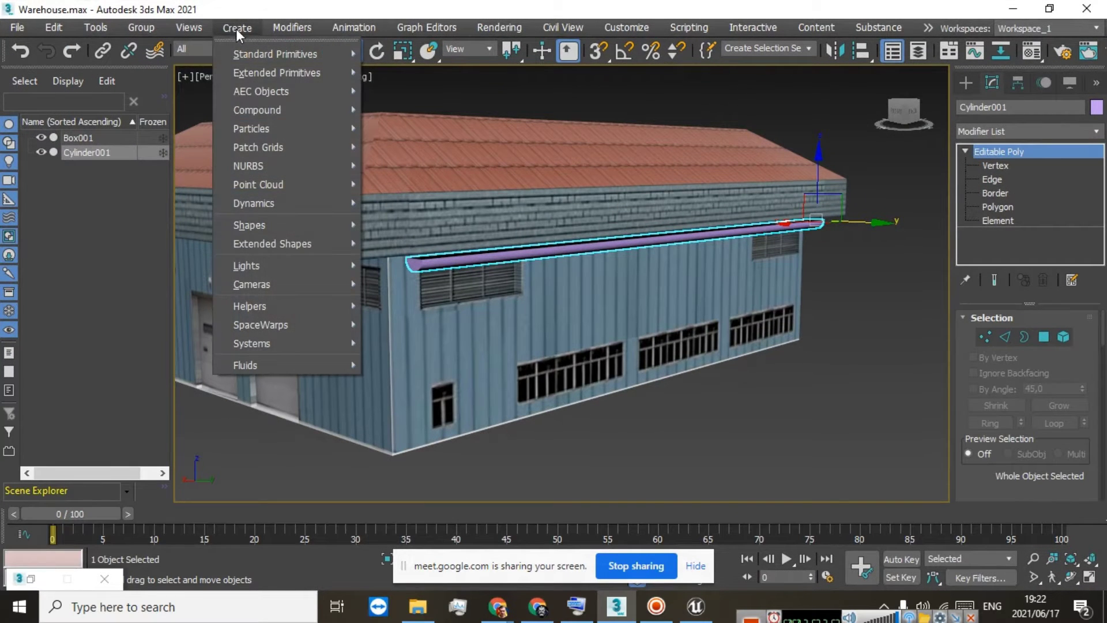
mouse_move(275, 53)
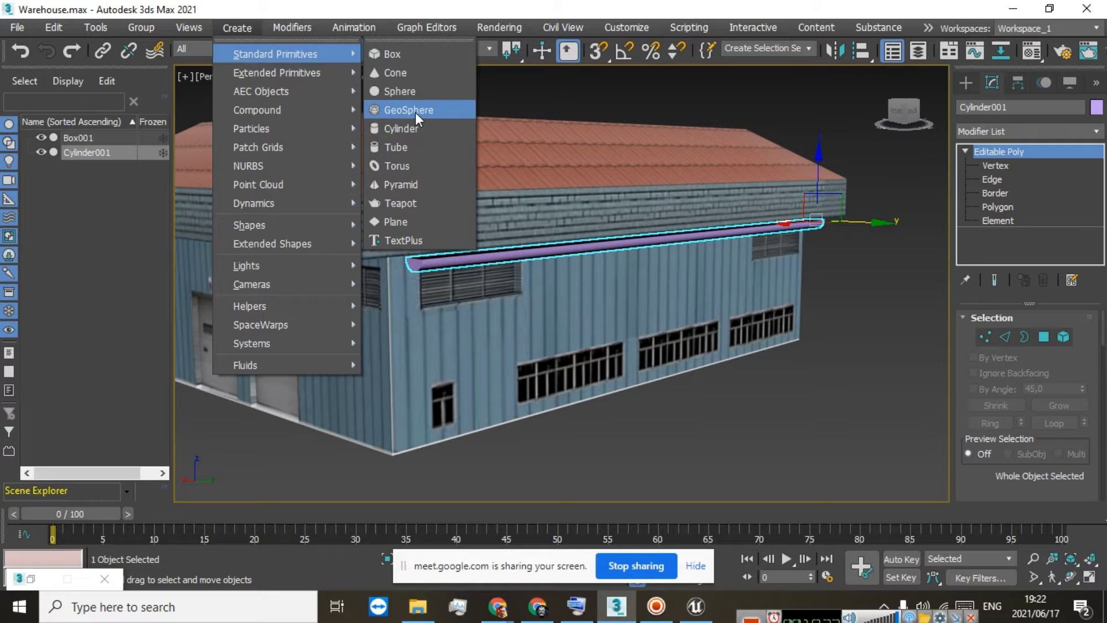
left_click(400, 153)
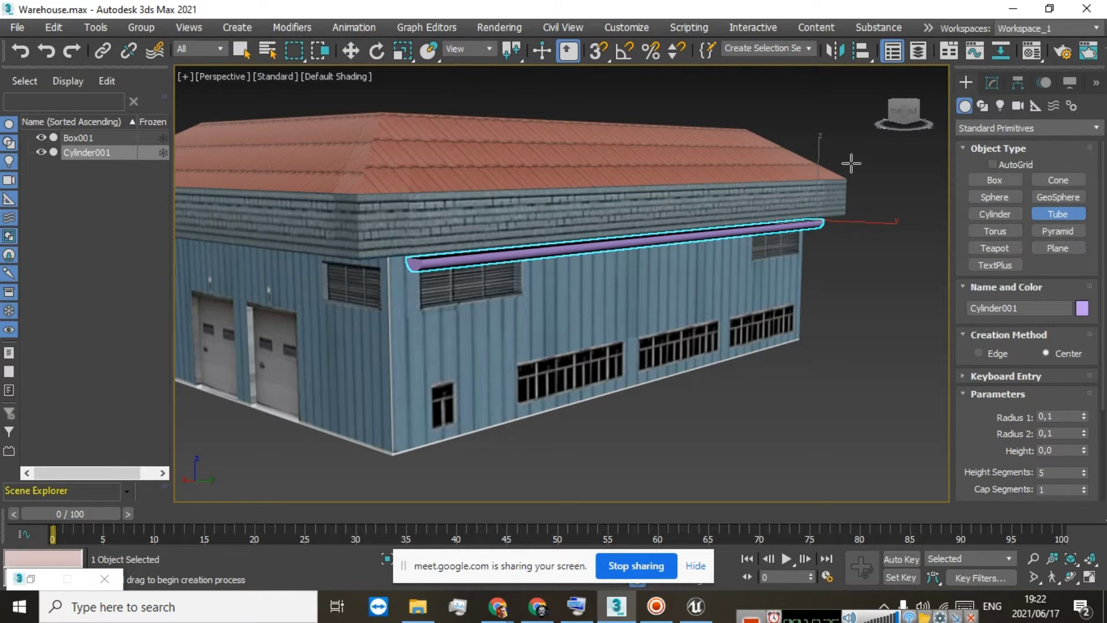
middle_click_drag(553, 369, 506, 408, "alt")
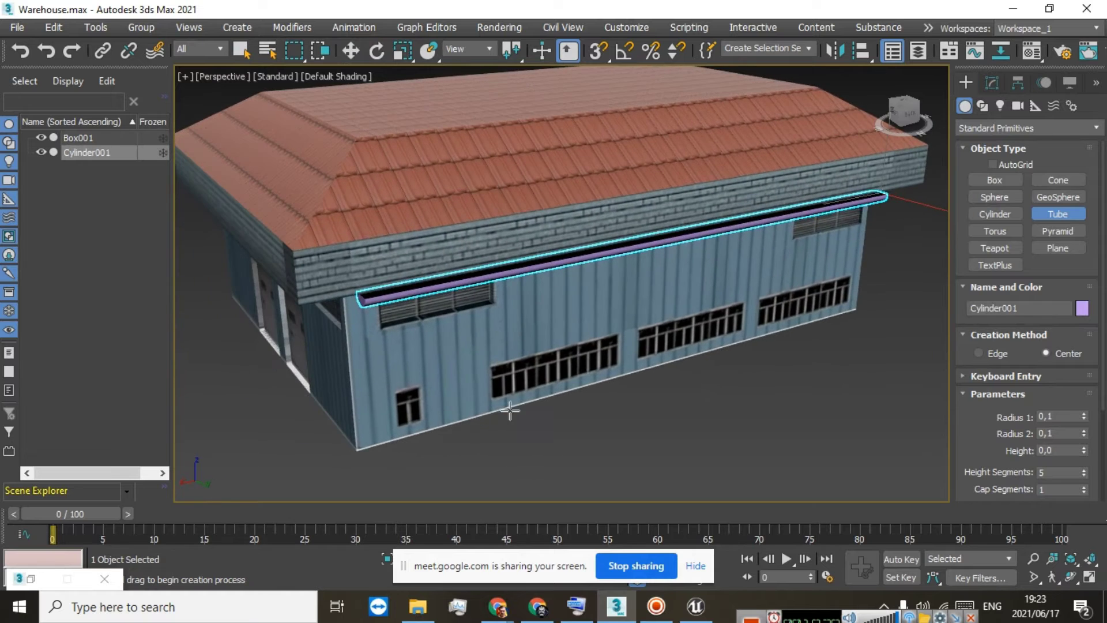
scroll(433, 437, "up", 6)
scroll(380, 449, "down", 4)
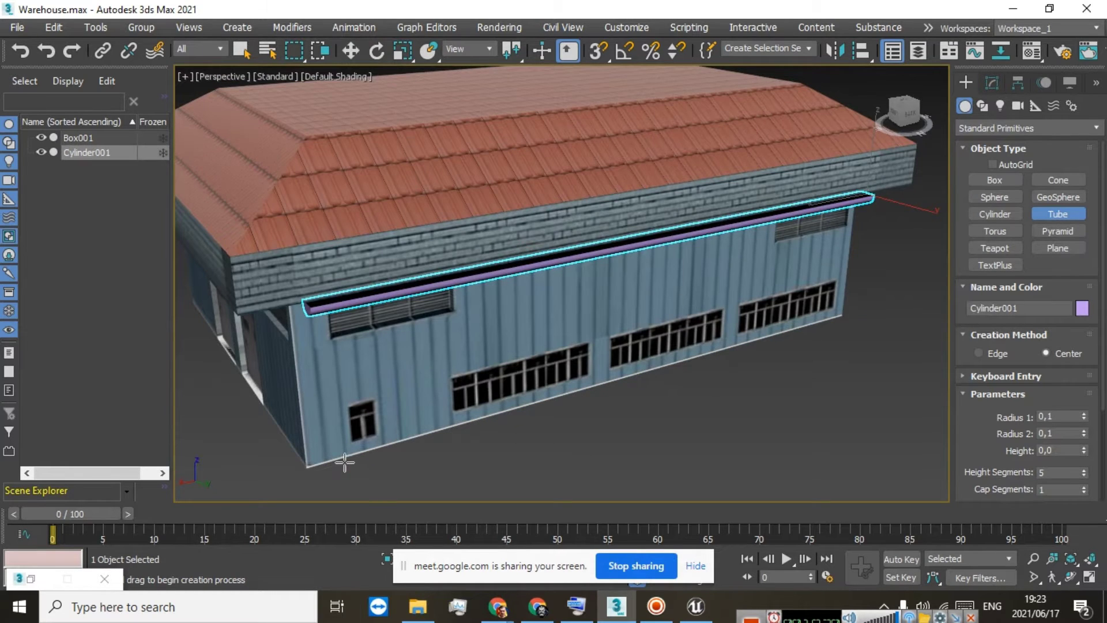
left_click(345, 462)
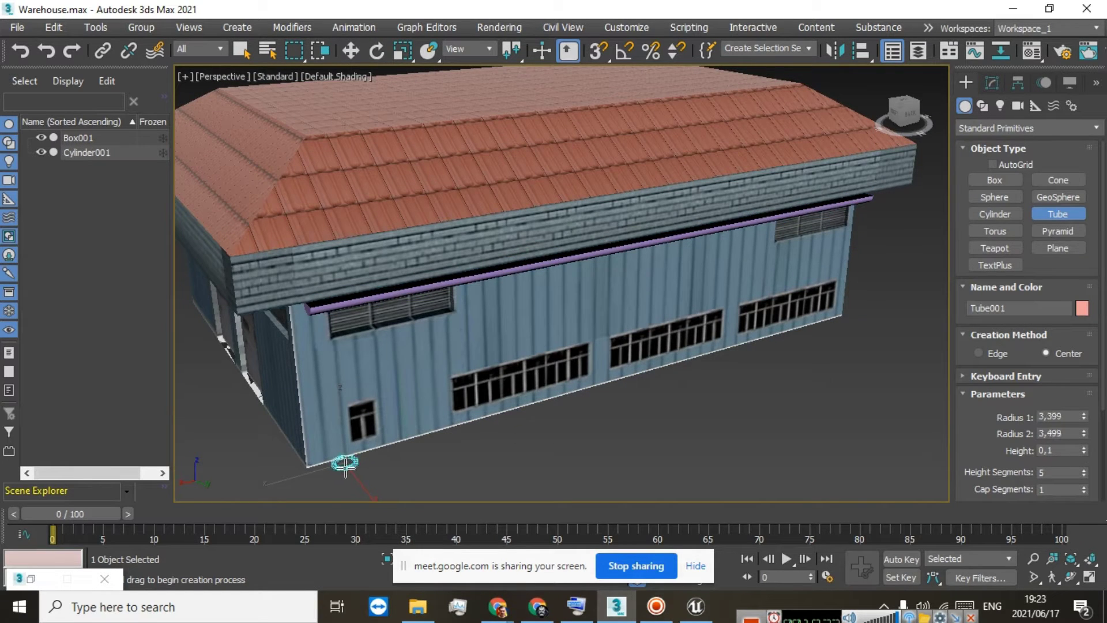
left_click(345, 465)
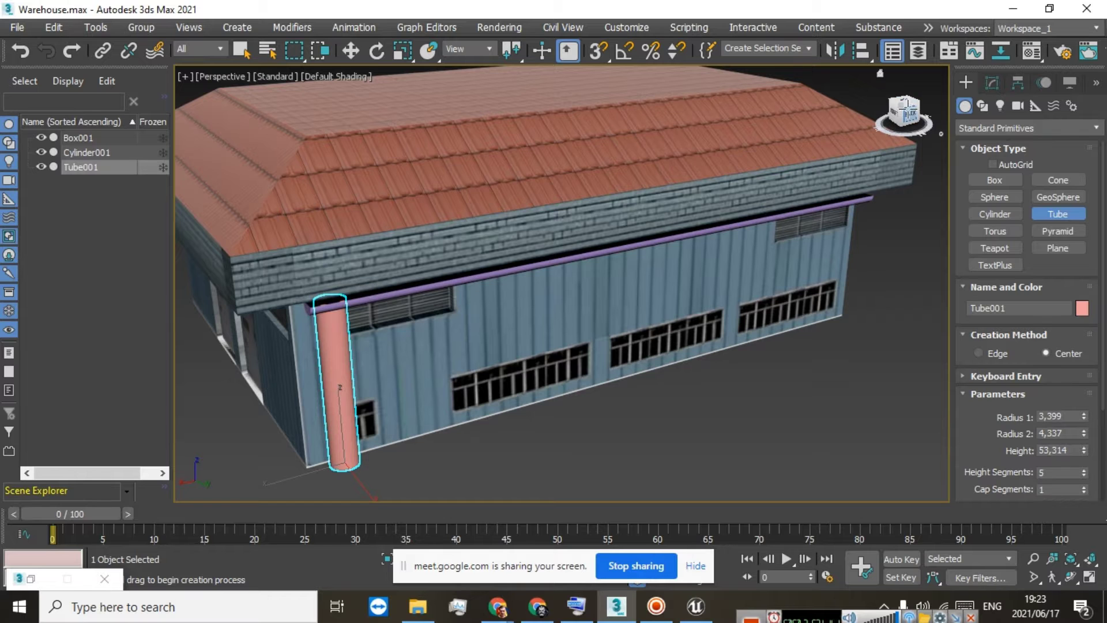
Scale the tube's cross-section down in the XY plane to slim it into a downpipe, keeping its height
left_click_drag(880, 73, 799, 118)
key("w")
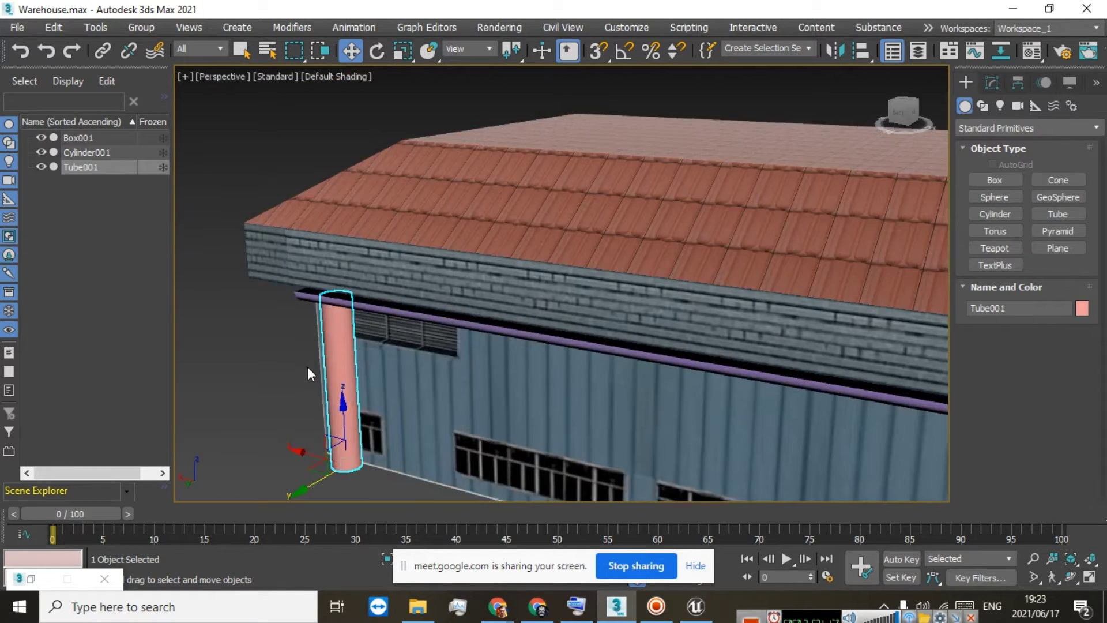
middle_click_drag(306, 367, 349, 316)
scroll(352, 311, "up", 2)
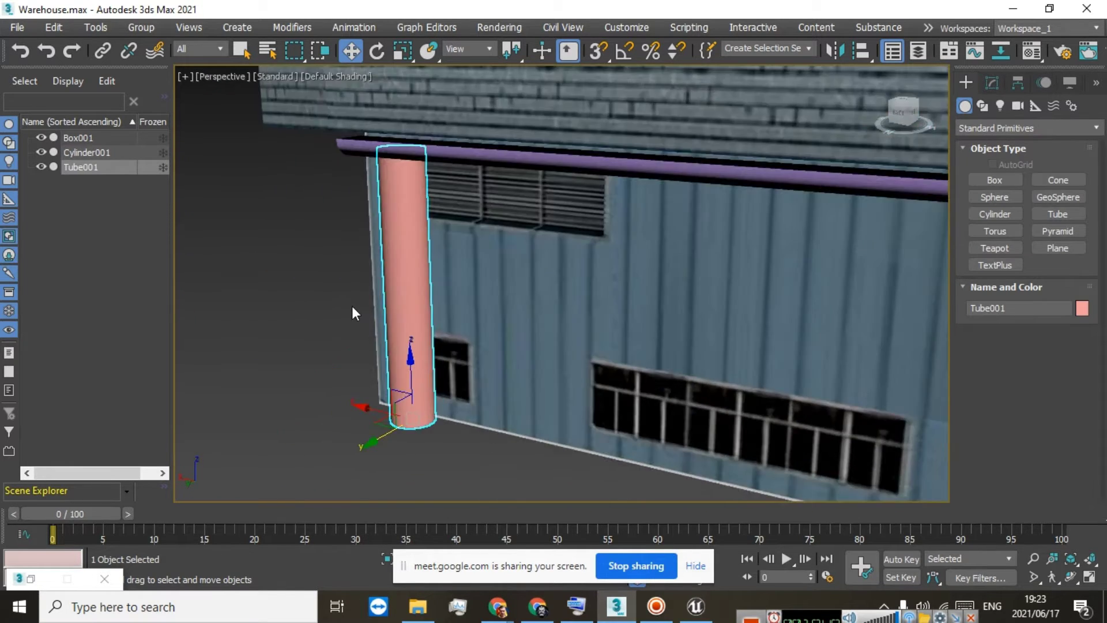
left_click(401, 51)
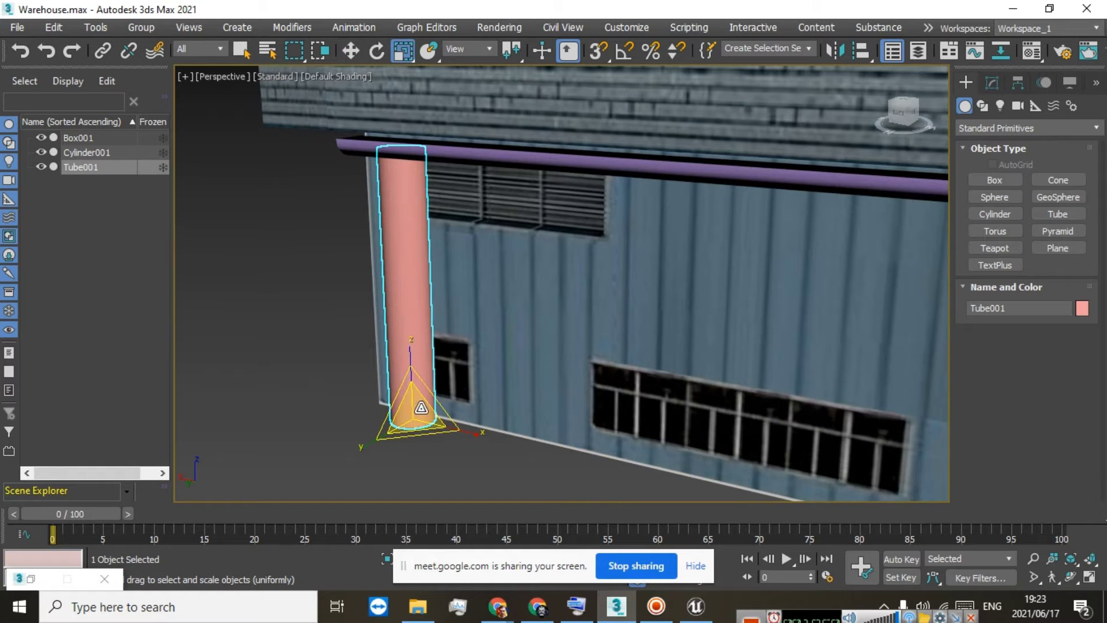
left_click_drag(416, 431, 409, 393)
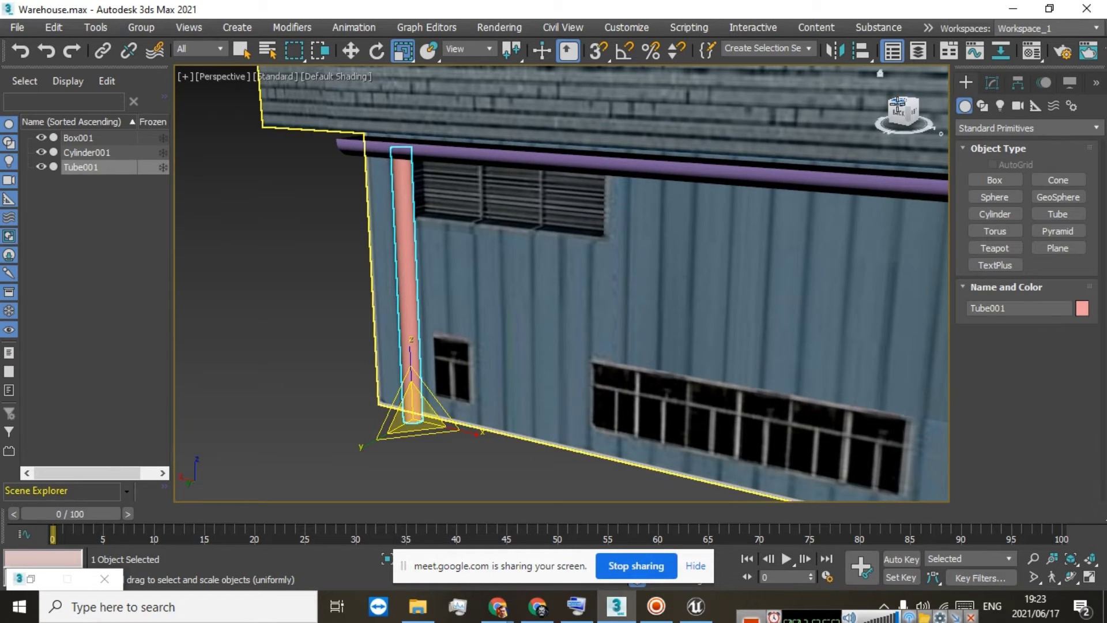
Move the downpipe outward along Y so that it stands directly beneath the half-pipe gutter, and check its alignment
left_click_drag(901, 112, 998, 111)
left_click(350, 50)
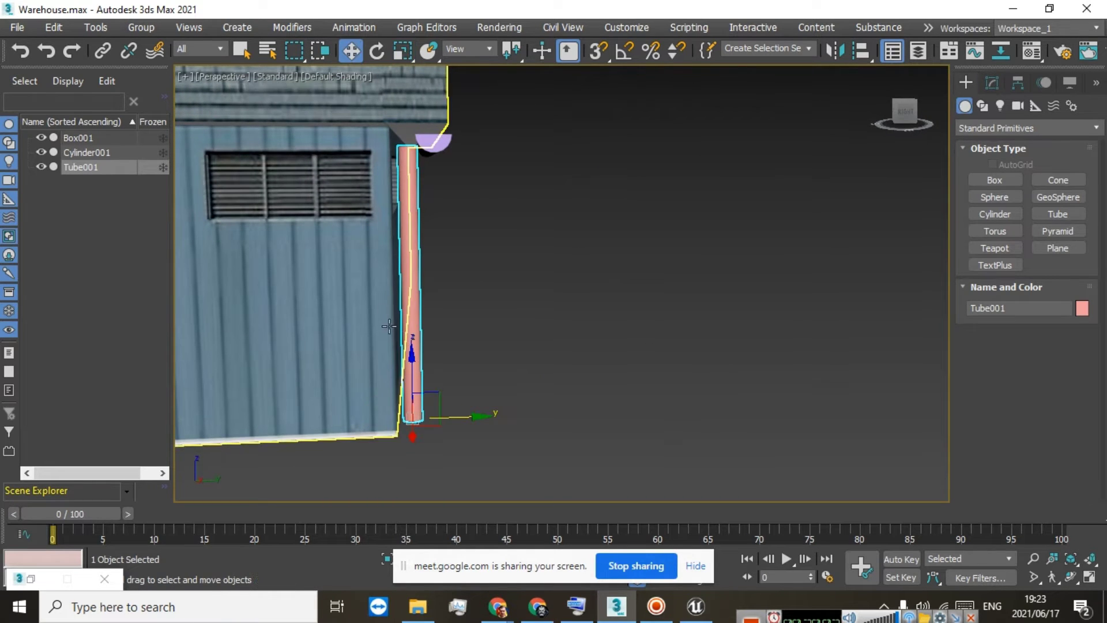
left_click_drag(467, 422, 493, 420)
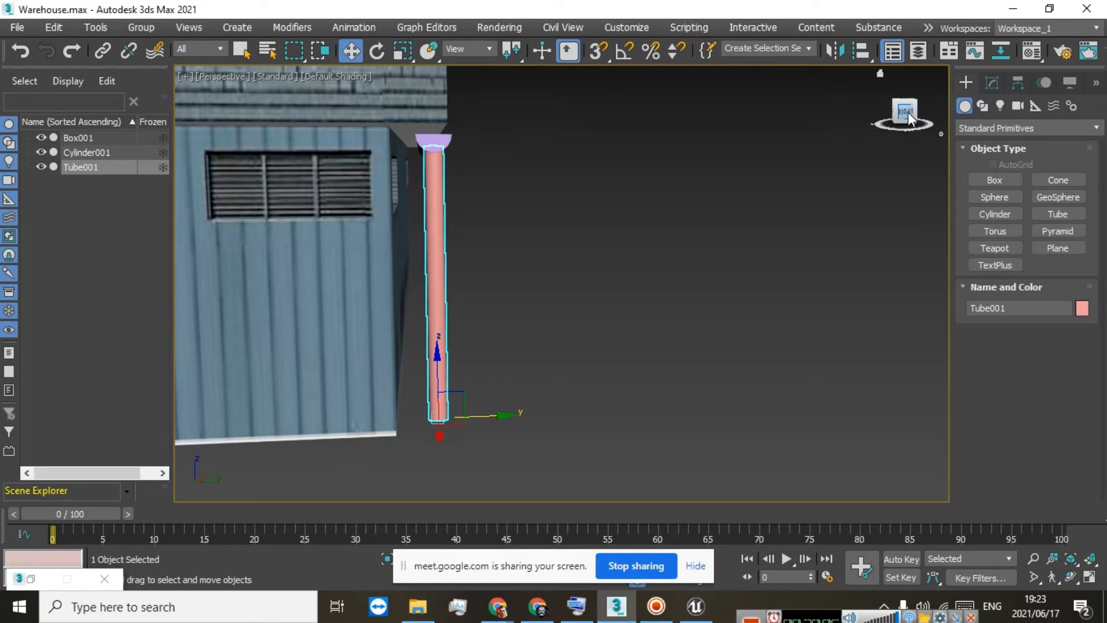
mouse_move(908, 119)
left_mouse_down()
mouse_move(866, 137)
mouse_move(807, 136)
mouse_move(847, 133)
mouse_move(828, 122)
mouse_move(909, 120)
left_mouse_up()
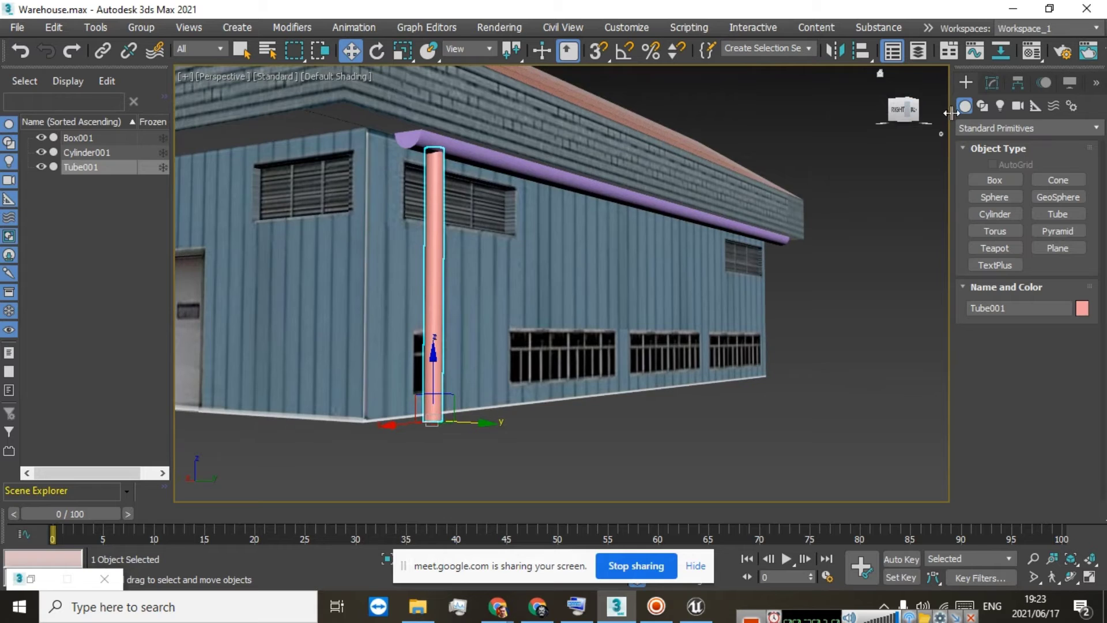
Convert the downpipe to an Editable Mesh and switch to Vertex editing
left_click(993, 83)
right_click(987, 147)
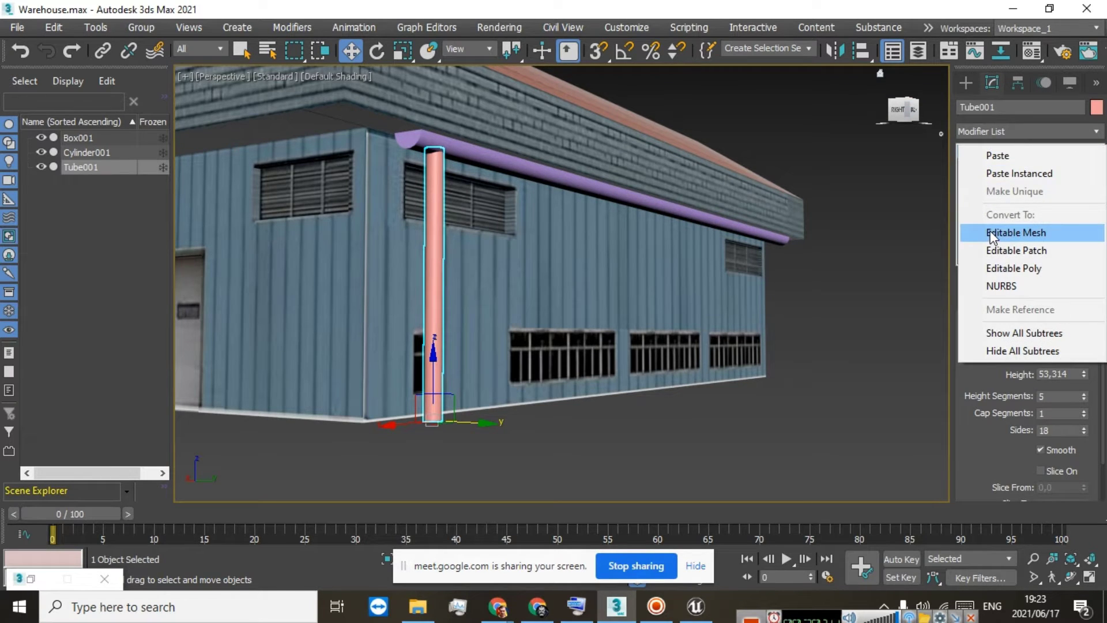
left_click(991, 233)
left_click(964, 151)
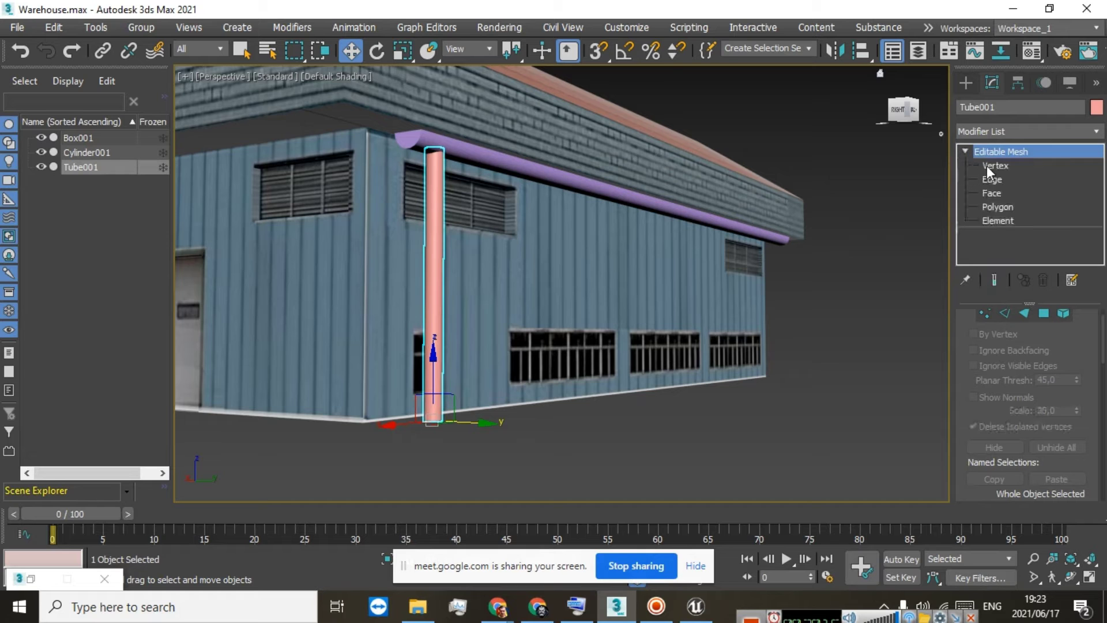
left_click(987, 165)
Select the two vertex rings just above the downpipe's base and lower them together along Z
scroll(497, 341, "up", 10)
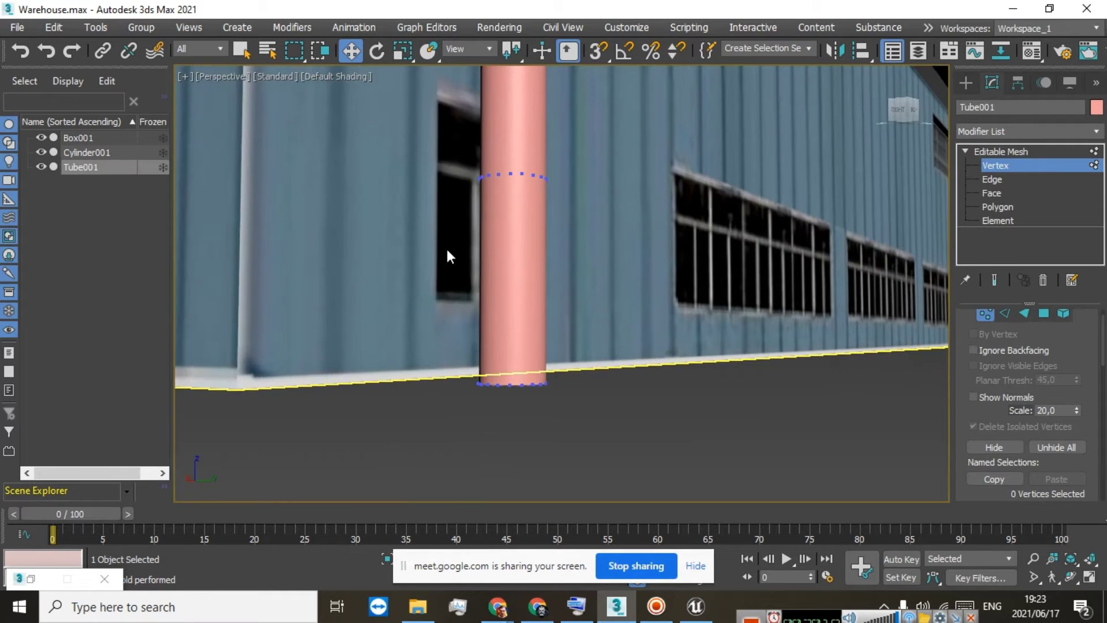
scroll(448, 249, "down", 6)
scroll(420, 269, "up", 5)
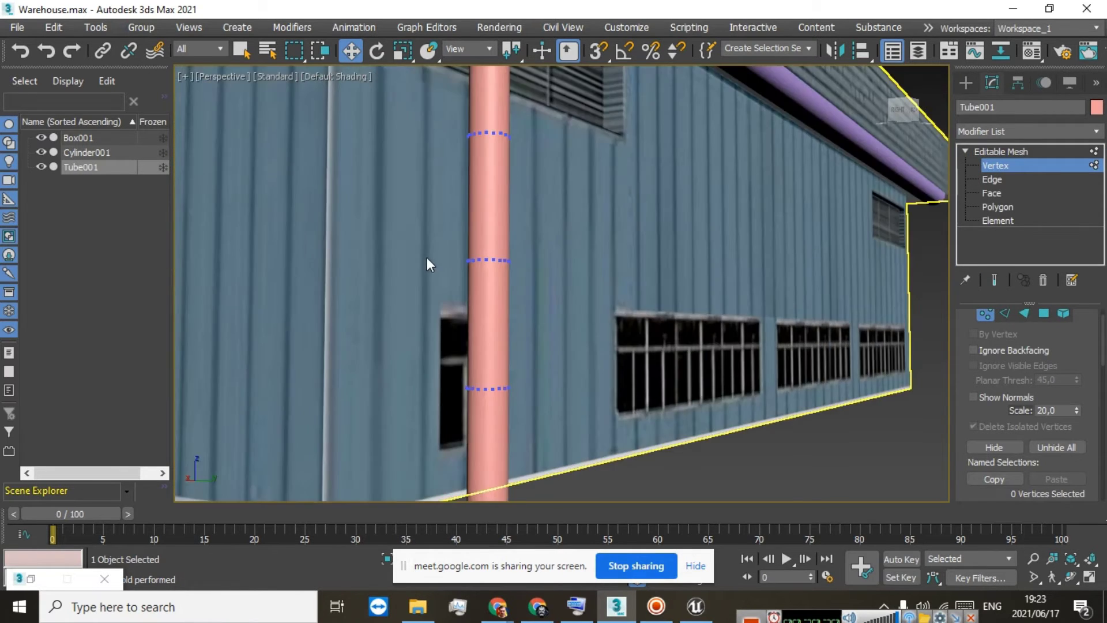
left_click_drag(600, 299, 603, 297)
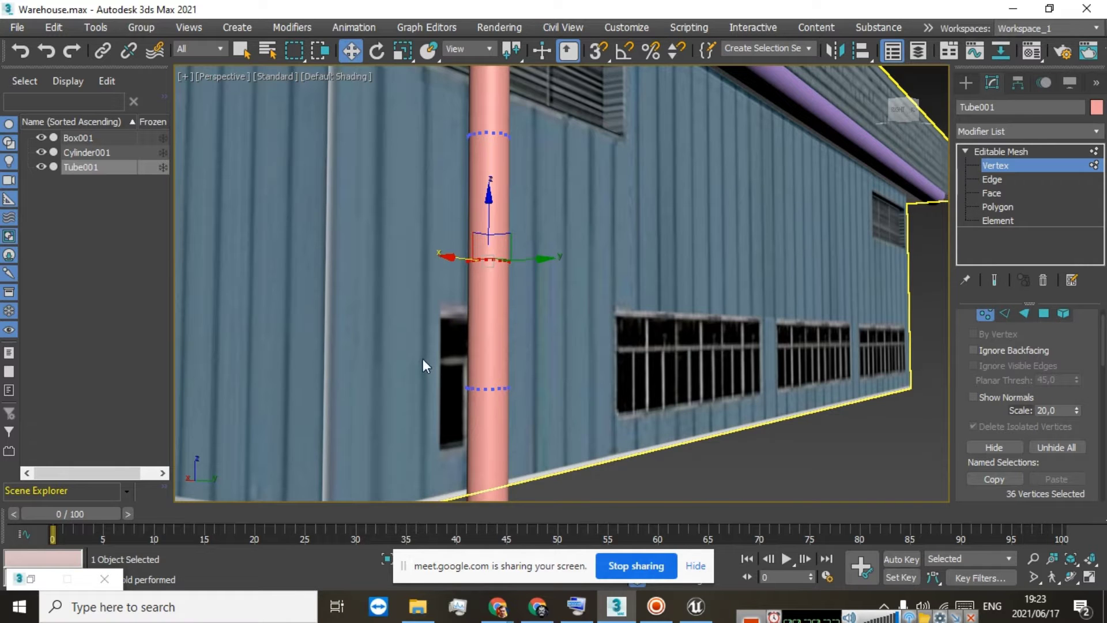
left_click_drag(424, 358, 584, 410)
scroll(552, 415, "down", 4)
scroll(509, 449, "up", 2)
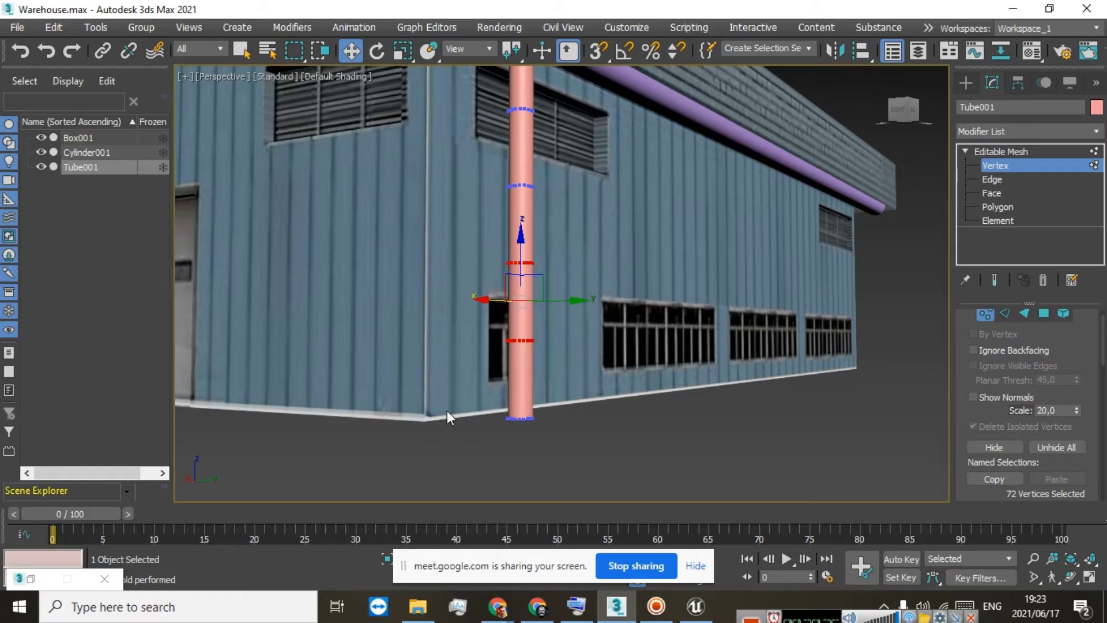
left_click_drag(519, 245, 513, 298)
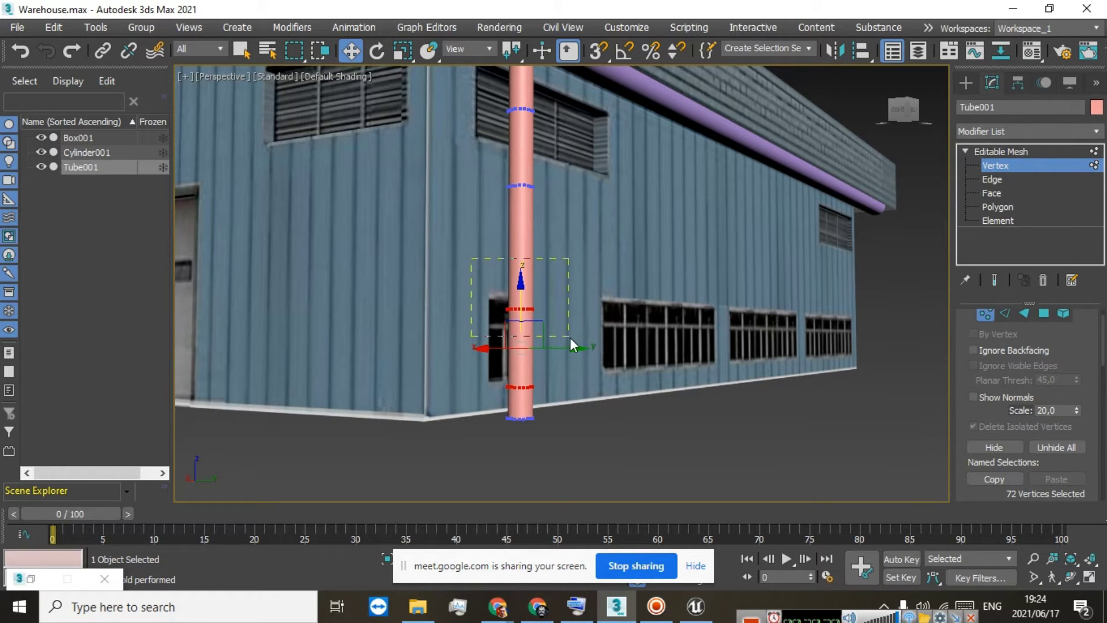
Lower the second and third vertex rings above the downpipe's base along Z, bunching them near its lower end
left_click_drag(570, 337, 569, 337)
left_click_drag(519, 294, 507, 371)
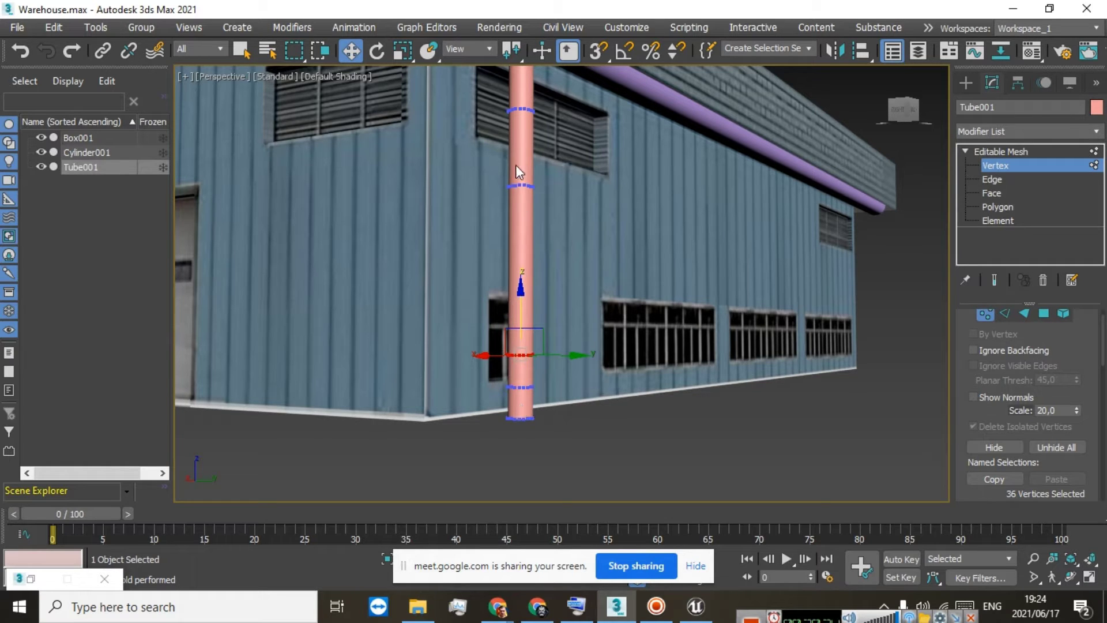
left_click_drag(505, 175, 554, 189)
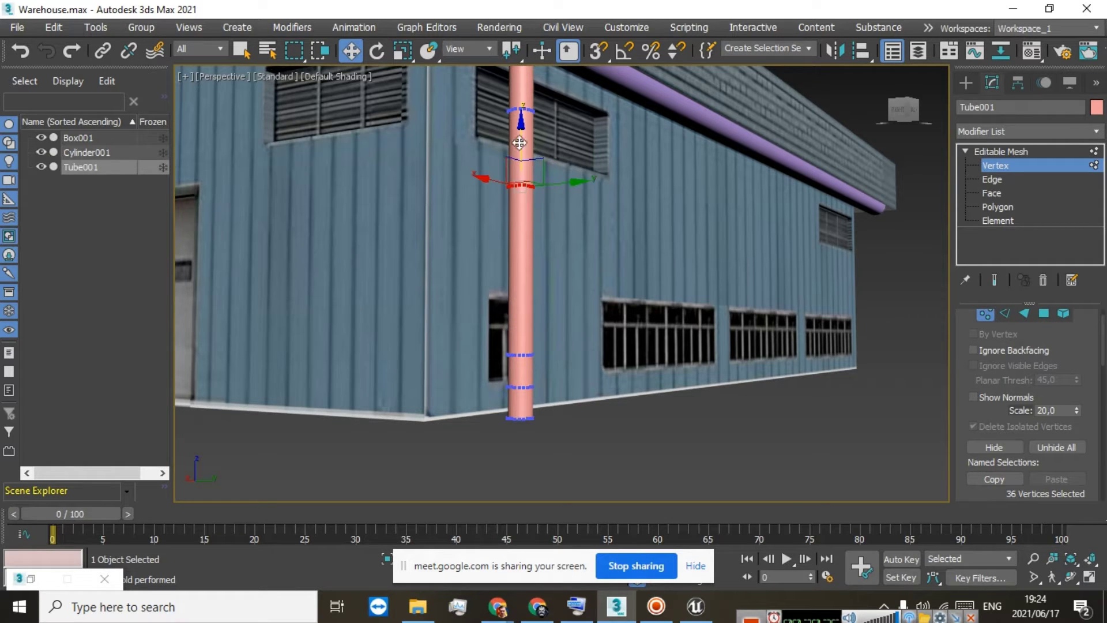
left_click_drag(520, 143, 507, 291)
scroll(506, 366, "up", 5)
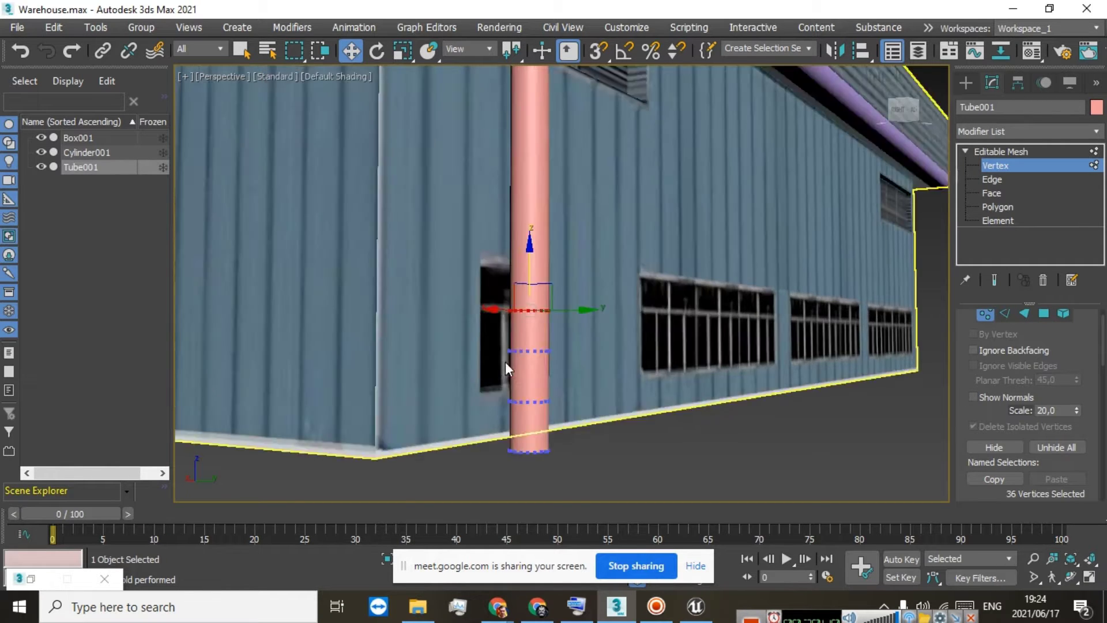
Rotate the two lowest vertex rings of the downpipe about X so that its outlet bends away from the wall
middle_click_drag(548, 423, 538, 306)
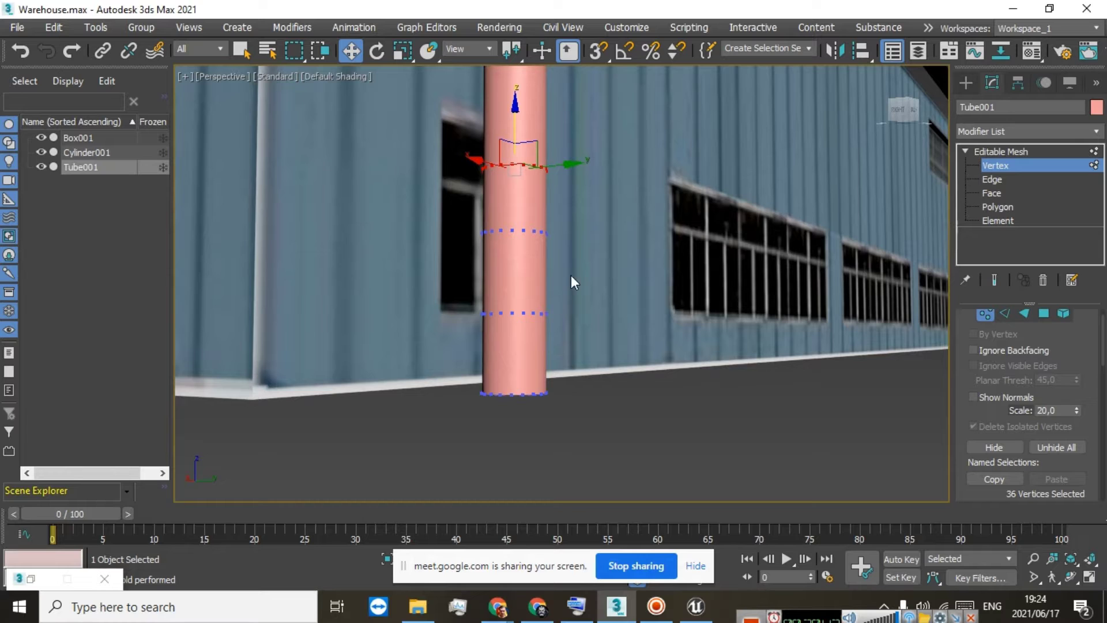
left_click_drag(445, 441, 443, 441)
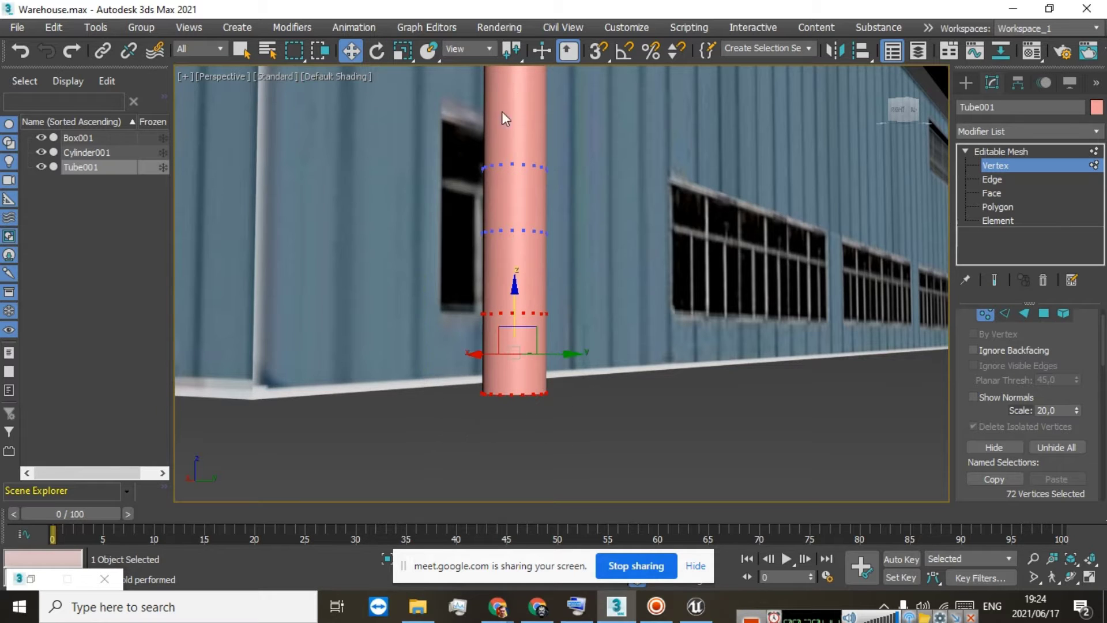
left_click(376, 51)
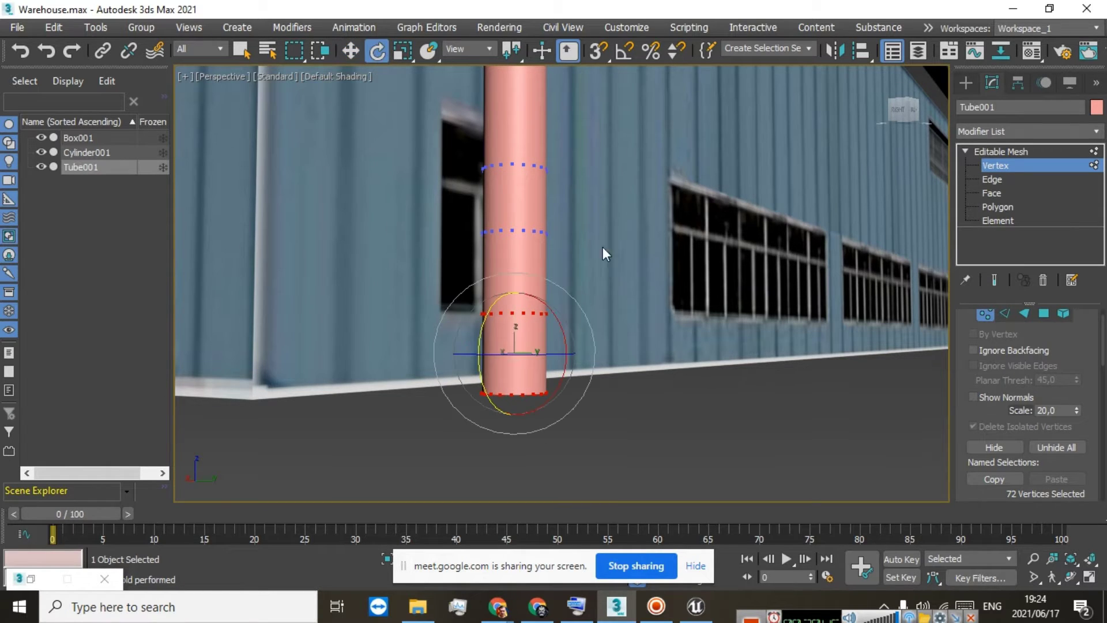
left_click_drag(558, 323, 529, 232)
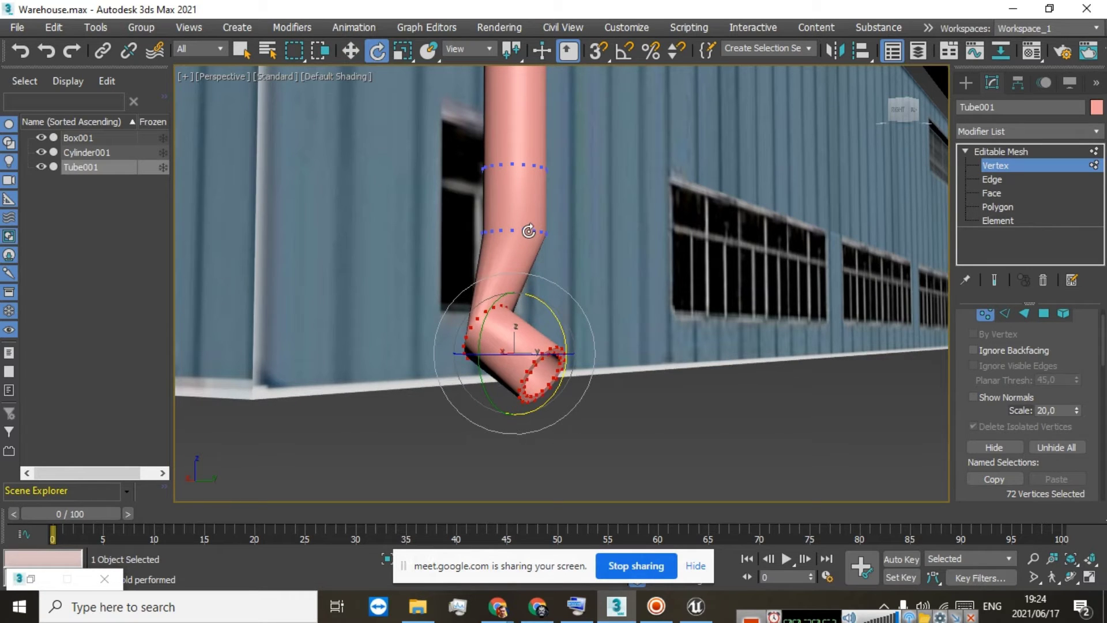
Shift the bent outlet's two vertex rings along Z and sideways to place them under the straight pipe
left_click(351, 51)
left_click_drag(514, 296, 519, 277)
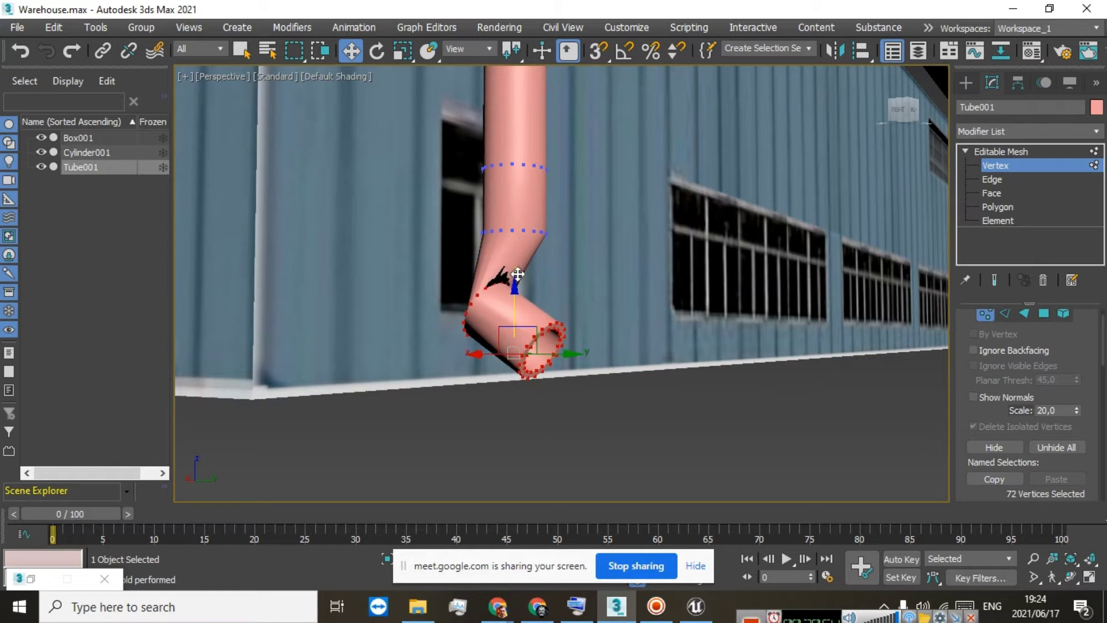
left_click_drag(489, 329, 544, 335)
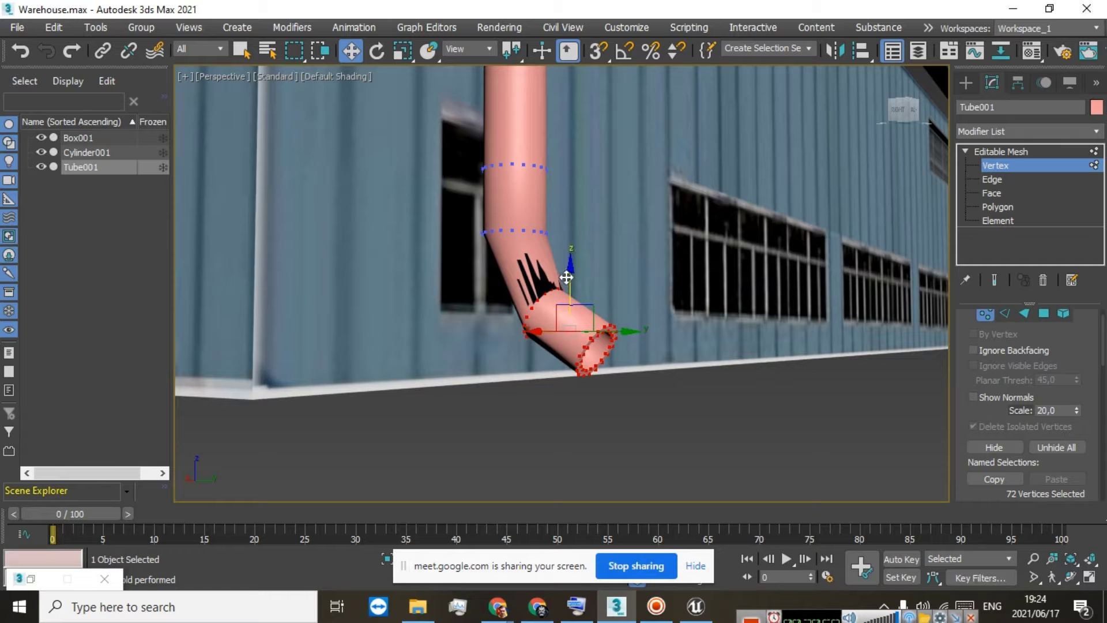
left_click_drag(566, 277, 567, 333)
left_click_drag(545, 380, 526, 374)
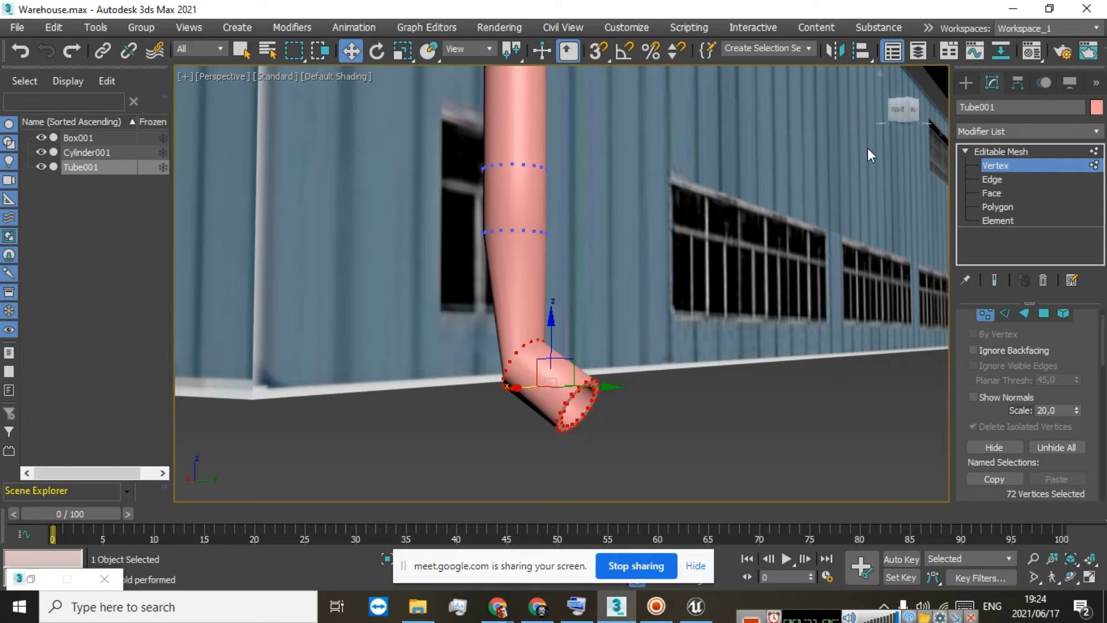
Realign the bent outlet with the straight pipe along X, and move it outward from the wall along Y
mouse_move(899, 110)
left_mouse_down()
mouse_move(934, 115)
mouse_move(884, 123)
left_mouse_up()
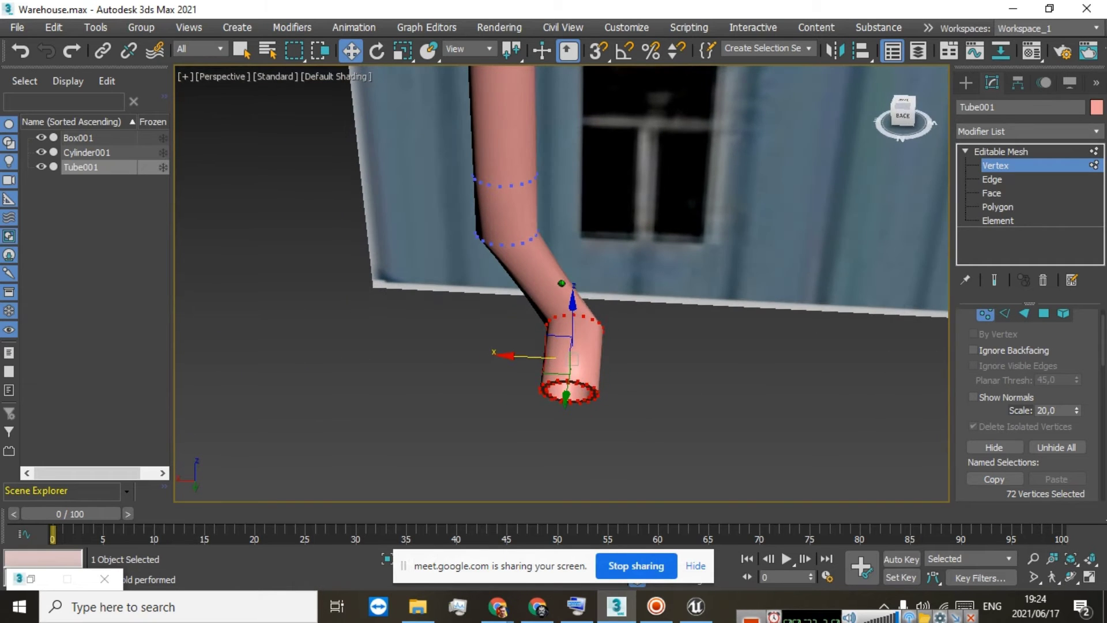
left_click_drag(517, 356, 454, 357)
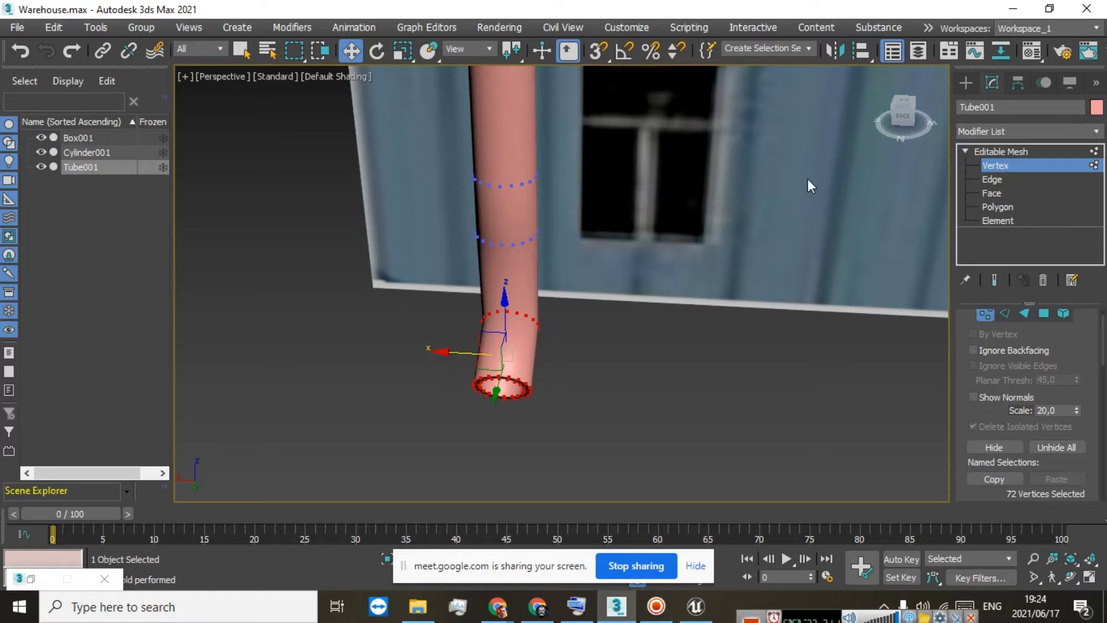
left_click_drag(895, 114, 934, 114)
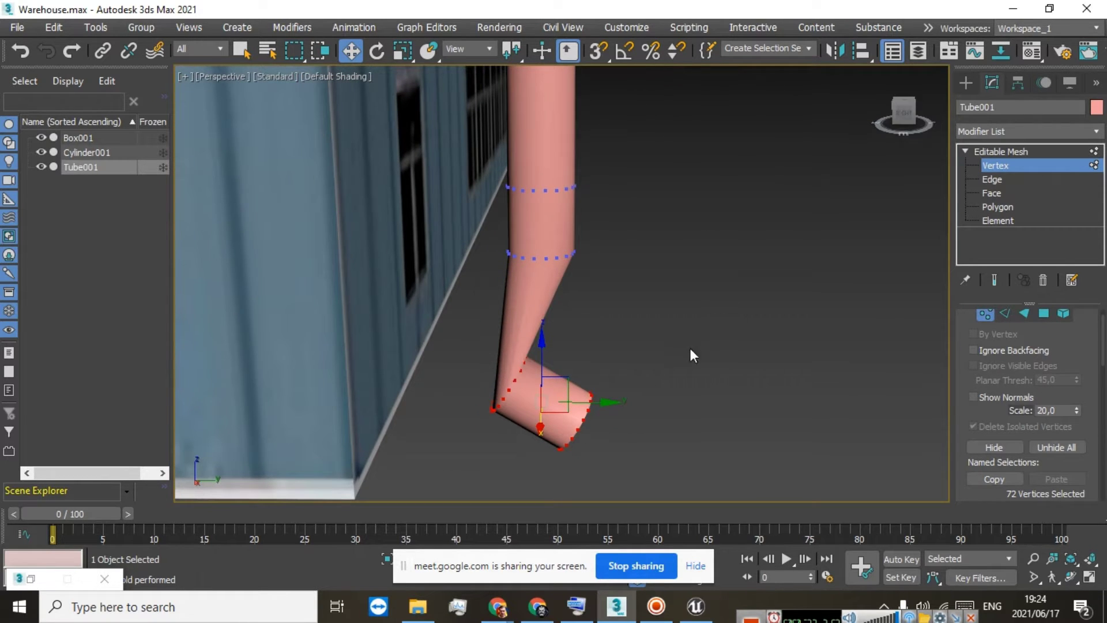
left_click_drag(590, 400, 635, 399)
scroll(611, 364, "down", 3)
scroll(604, 369, "up", 3)
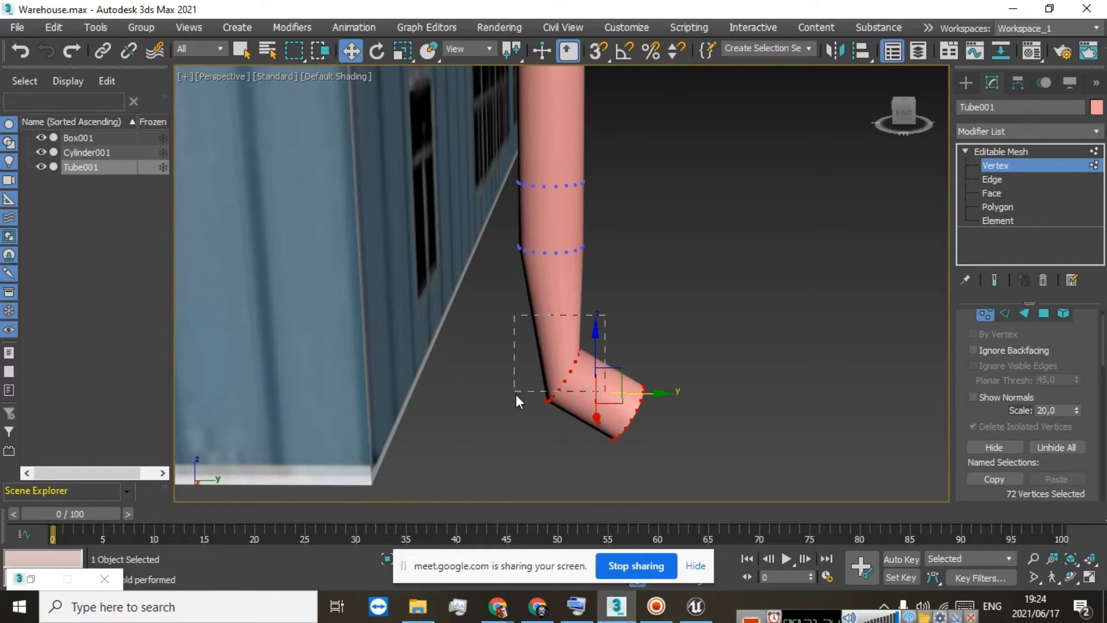
Select only the elbow's vertex ring and rotate it about X to flatten its angle and even out the bend
left_click_drag(511, 412, 511, 413)
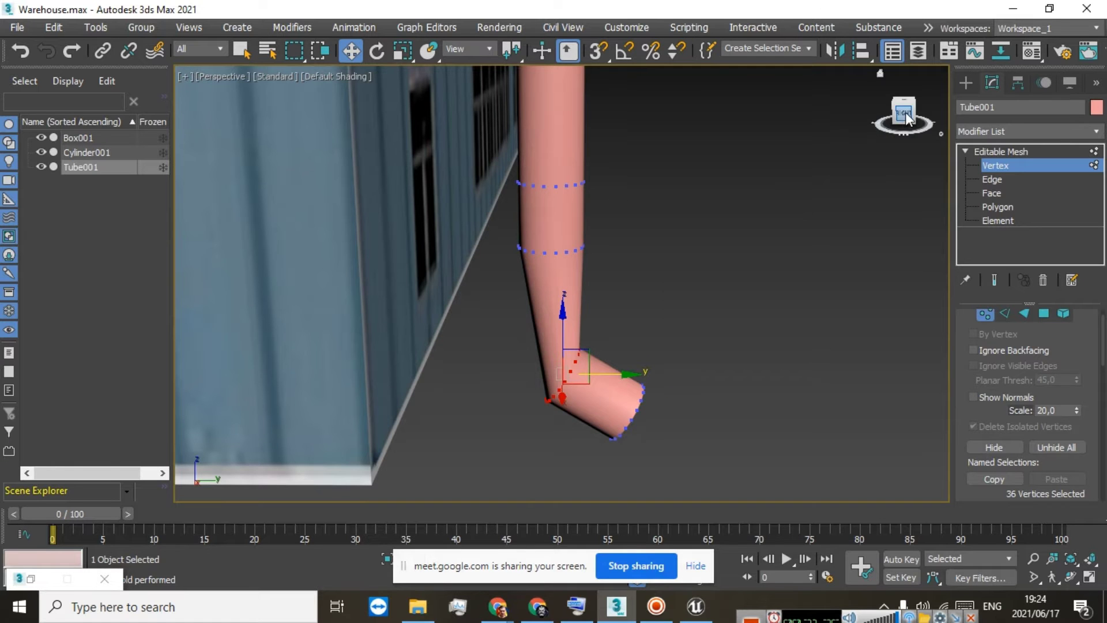
mouse_move(907, 118)
left_mouse_down()
mouse_move(858, 137)
mouse_move(791, 139)
mouse_move(859, 136)
mouse_move(900, 116)
left_mouse_up()
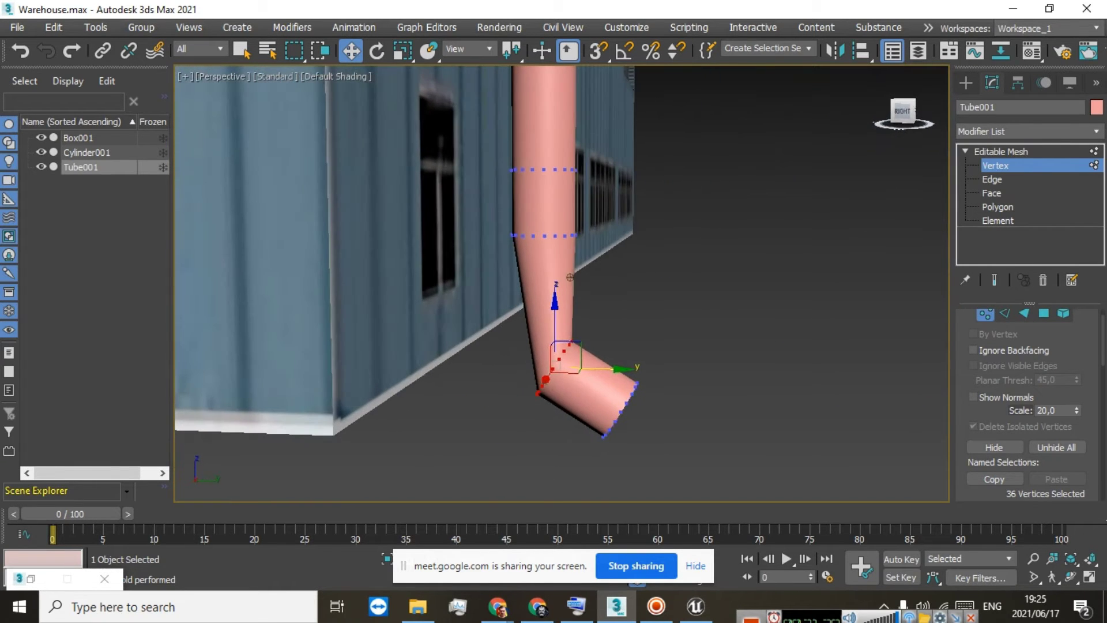
left_click(378, 52)
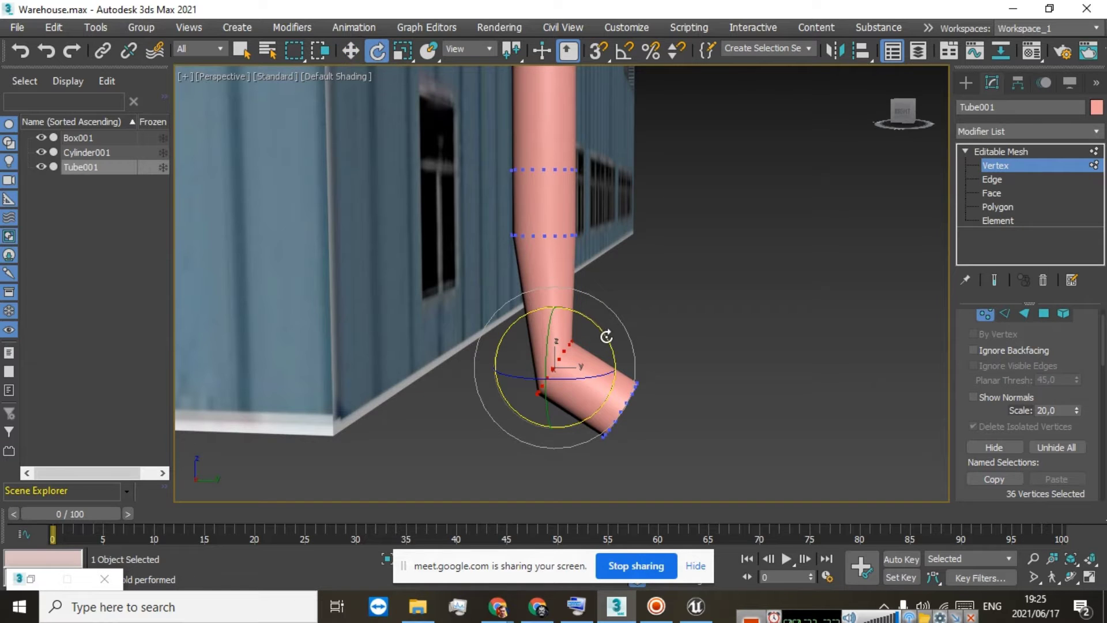
left_click_drag(606, 336, 613, 397)
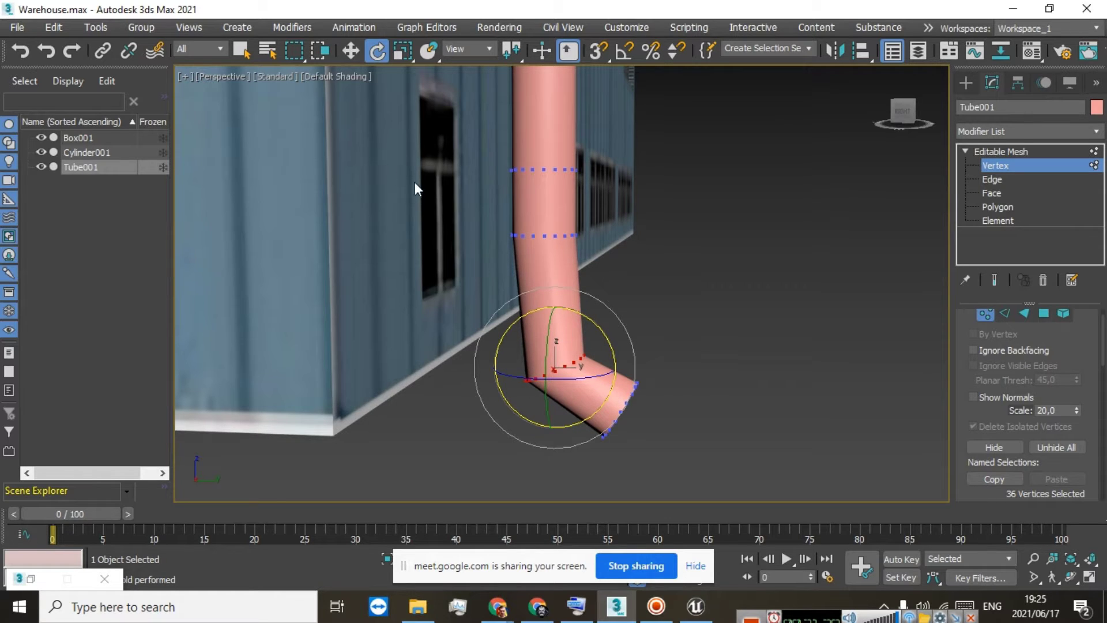
Nudge the elbow's vertex ring outward along Y, and lower the ring above it along Z close to the bend
left_click(349, 49)
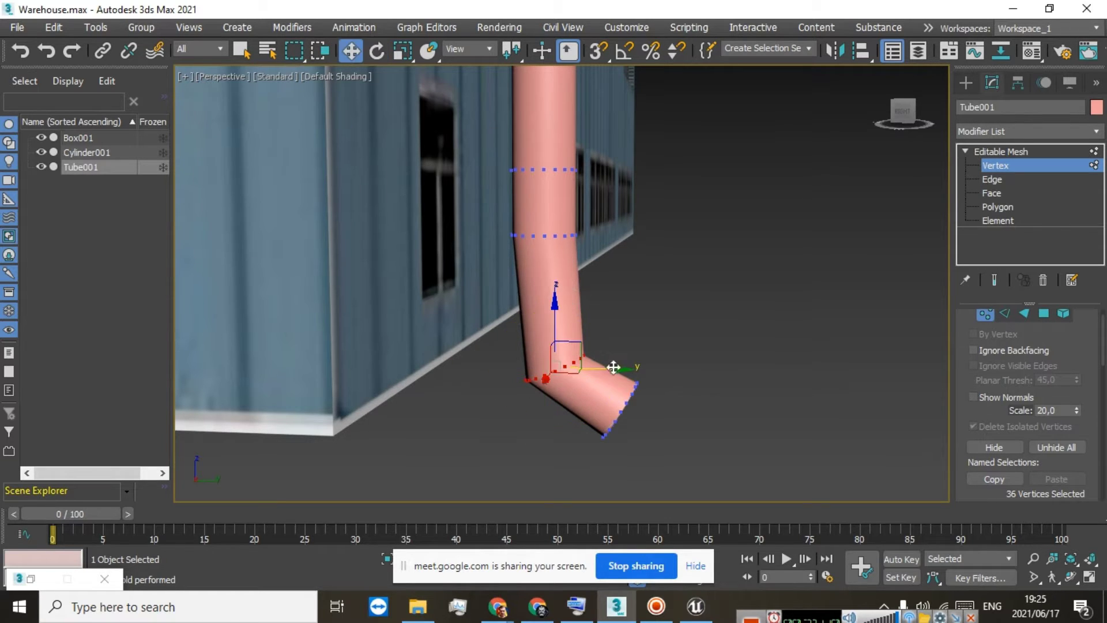
mouse_move(612, 369)
left_mouse_down()
mouse_move(600, 371)
mouse_move(618, 374)
left_mouse_up()
left_click_drag(489, 202, 633, 276)
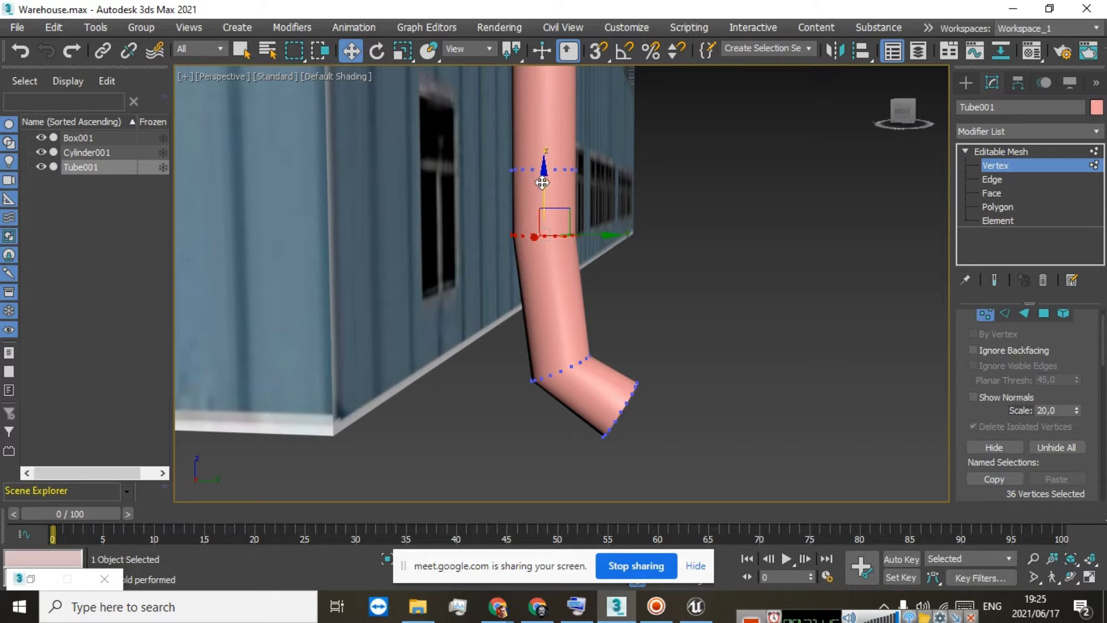
left_click_drag(541, 183, 573, 365)
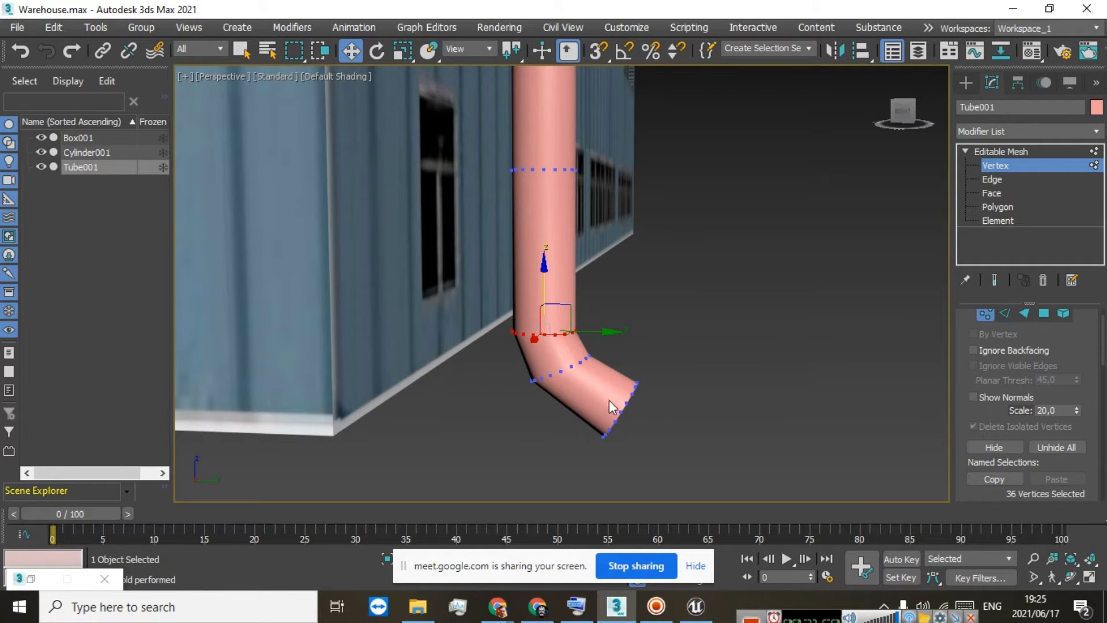
Select the vertex ring at the outlet's open end, scale it down along Z to flatten it, and narrow it slightly along X
scroll(580, 205, "down", 10)
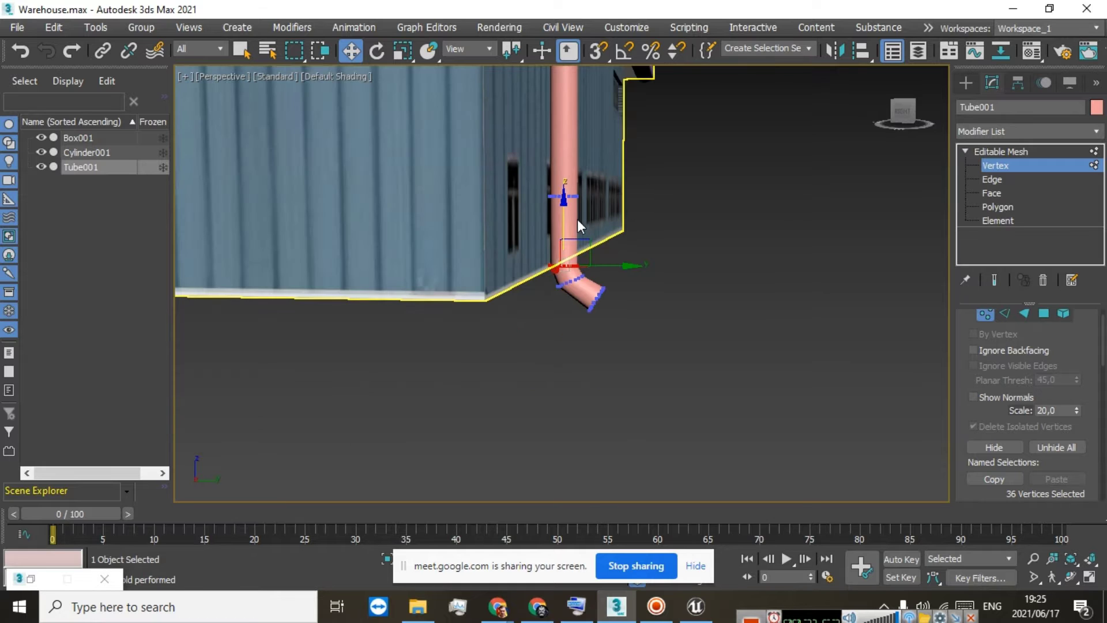
scroll(570, 406, "up", 8)
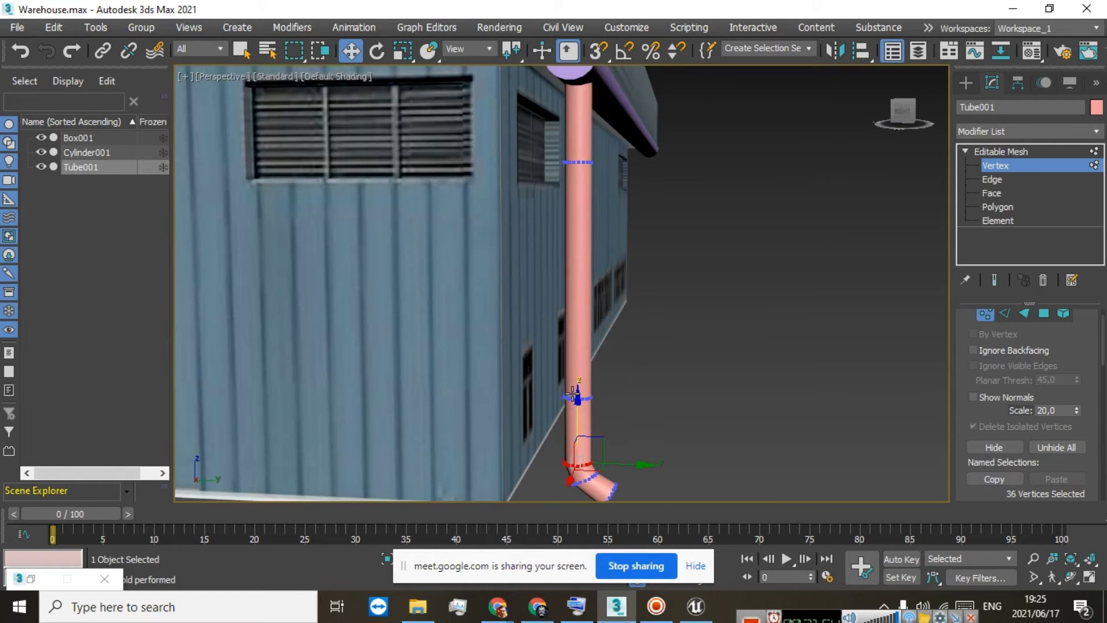
scroll(587, 464, "up", 6)
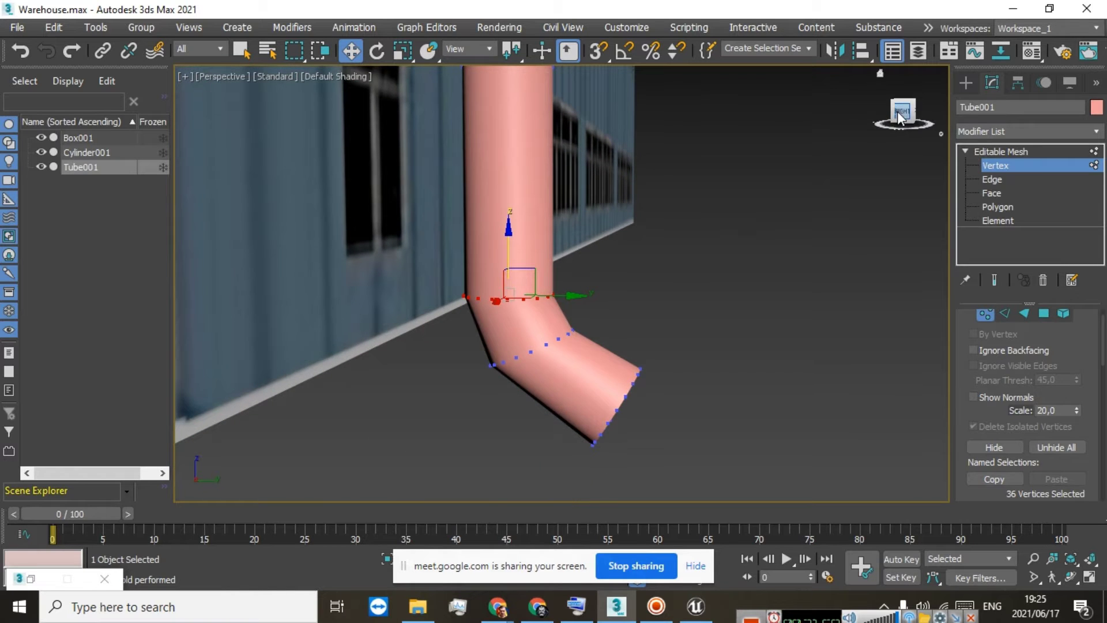
left_click_drag(898, 112, 813, 111)
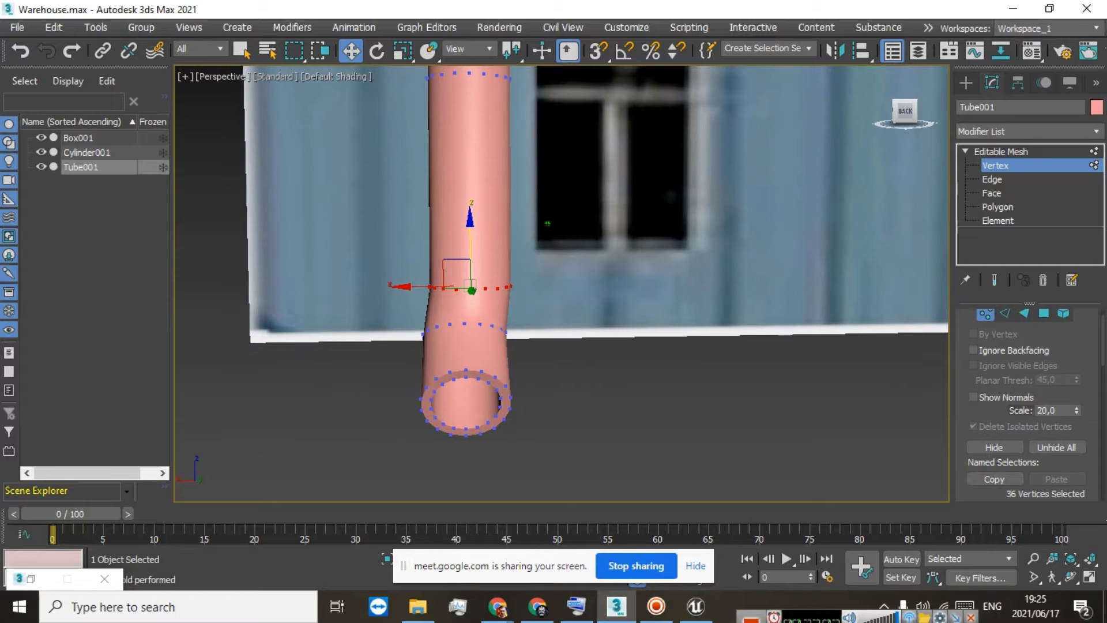
left_click_drag(396, 360, 578, 462)
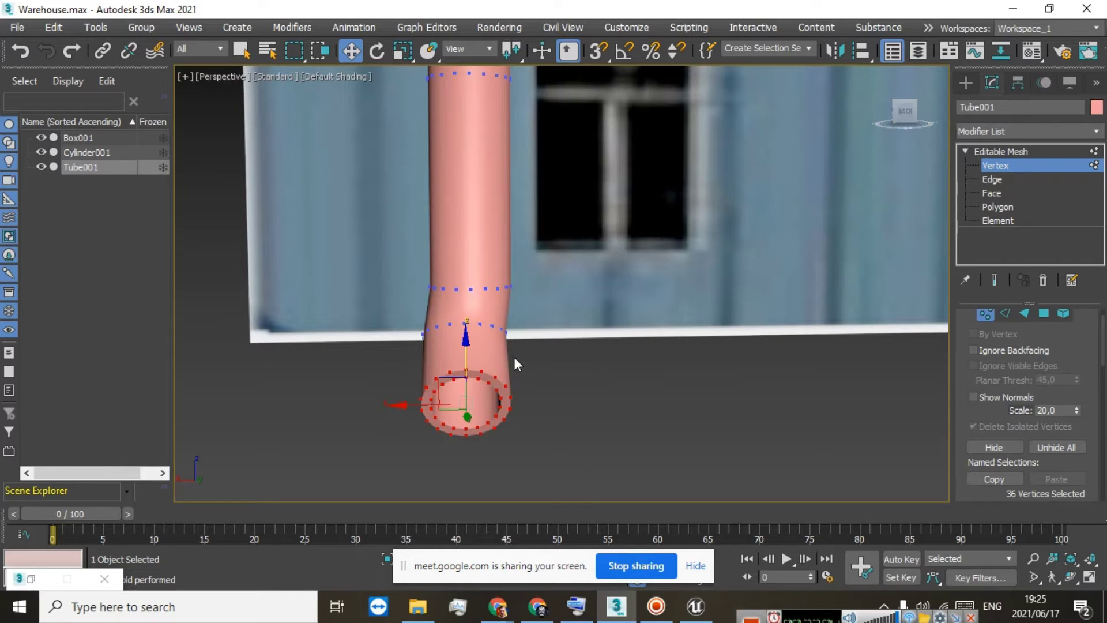
left_click(402, 50)
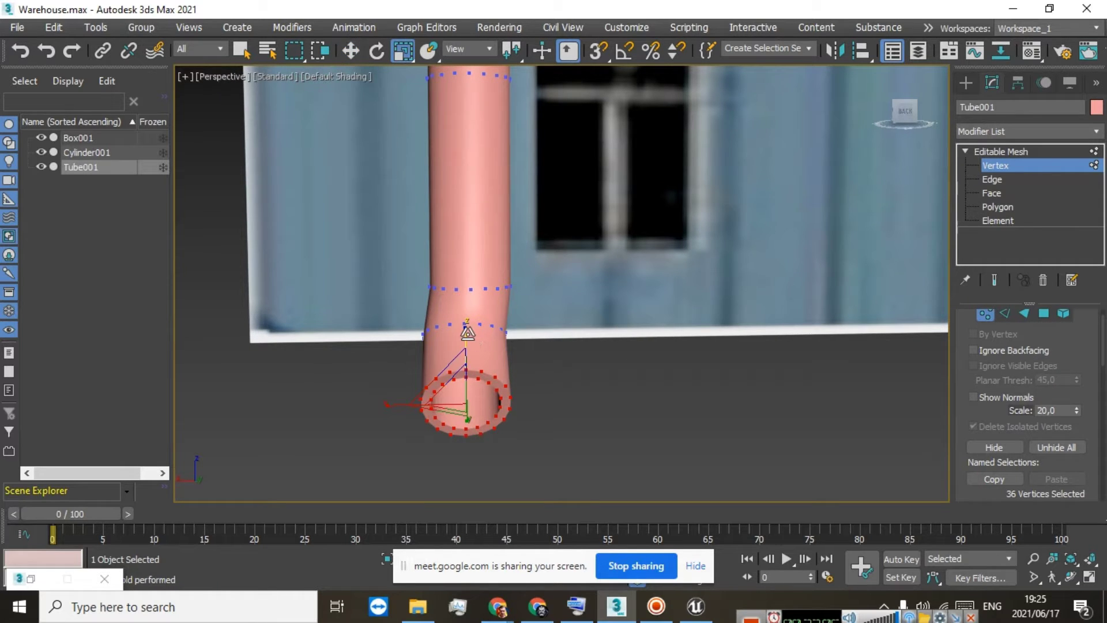
left_click_drag(467, 337, 552, 323)
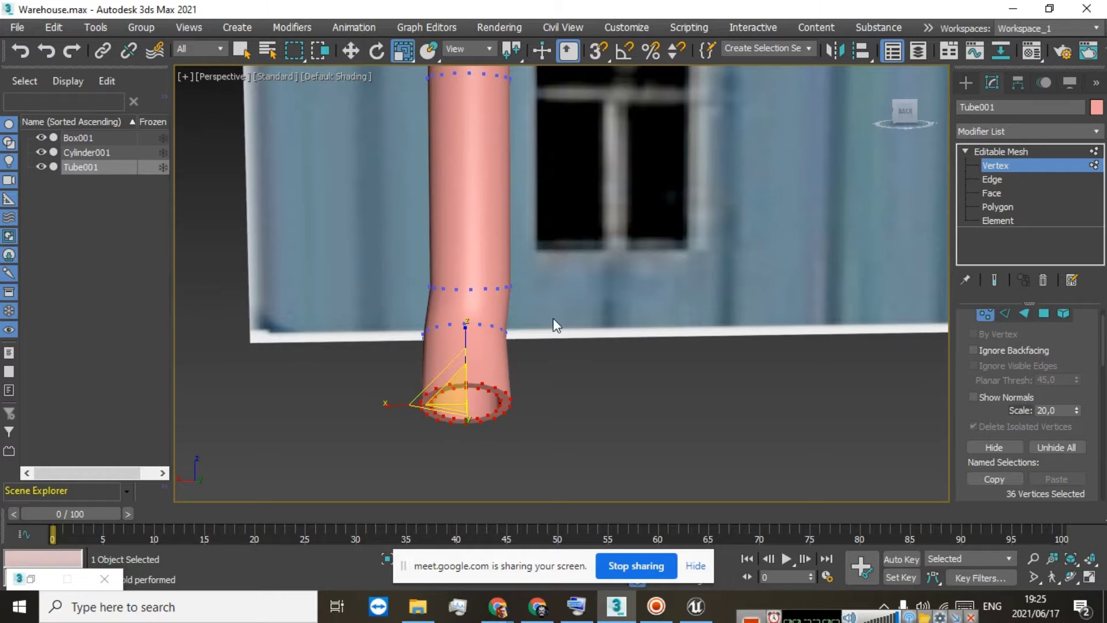
left_click_drag(911, 112, 847, 121)
middle_click_drag(547, 224, 462, 243, "alt")
left_click_drag(408, 414, 416, 415)
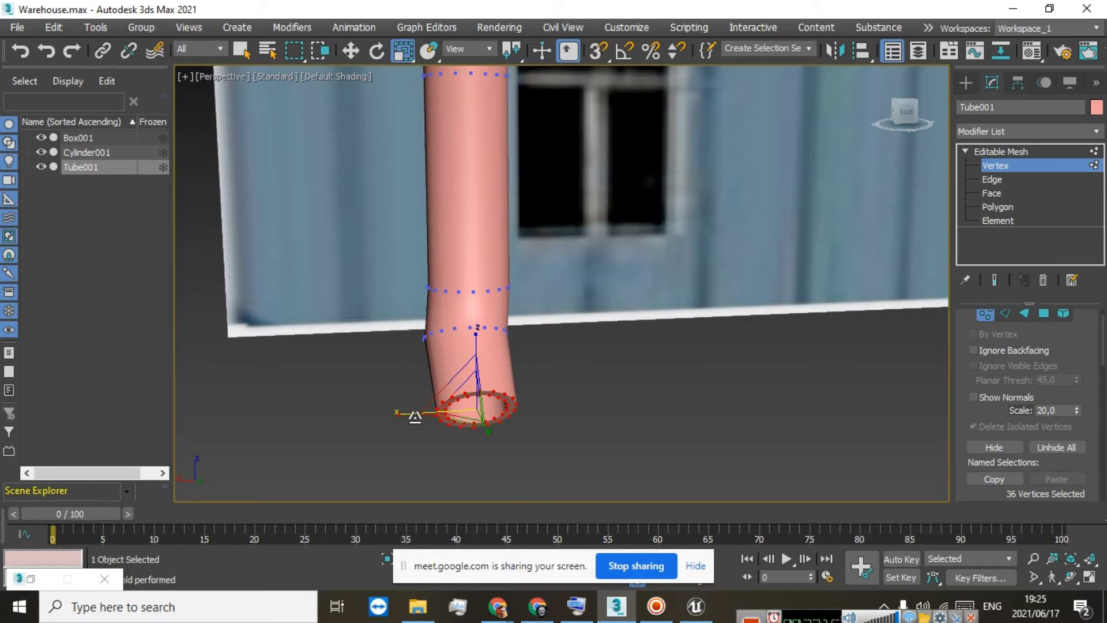
Select the vertex ring at the downpipe's upper end and lower it along Z into the gutter
scroll(574, 343, "down", 4)
left_click_drag(903, 117, 931, 131)
scroll(613, 209, "down", 8)
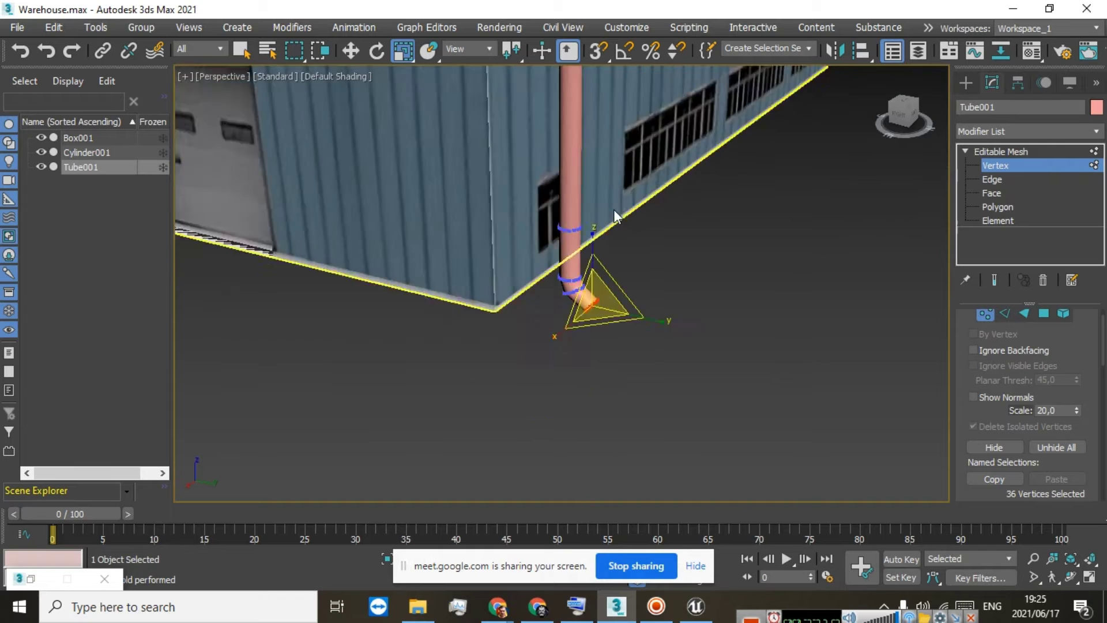
middle_click_drag(652, 187, 642, 307)
scroll(567, 288, "up", 6)
scroll(576, 301, "up", 3)
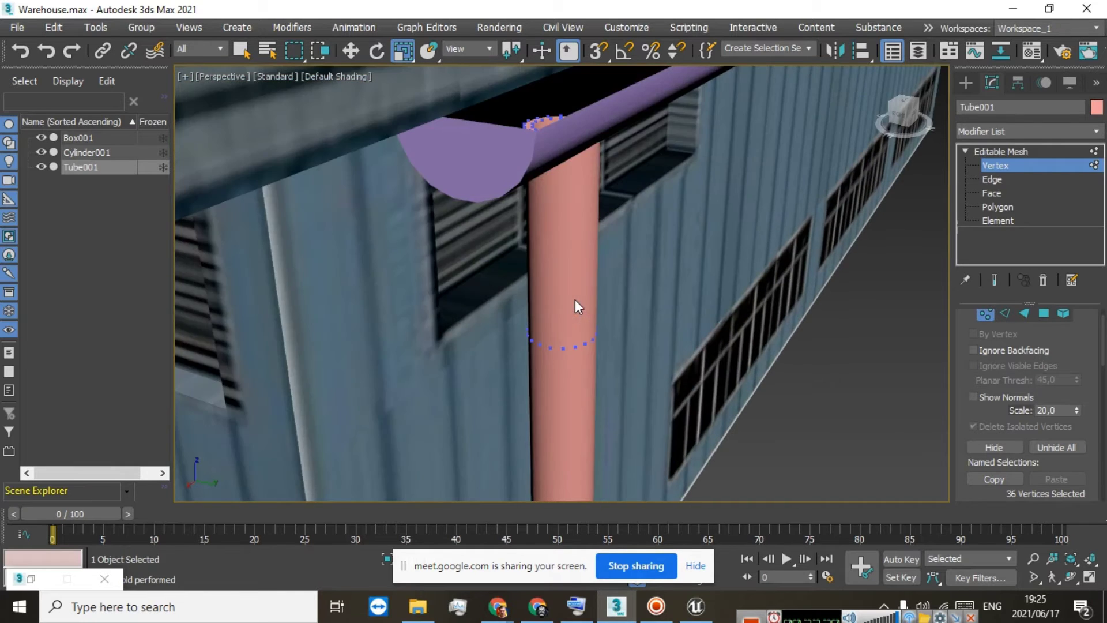
scroll(555, 244, "down", 3)
scroll(564, 225, "up", 5)
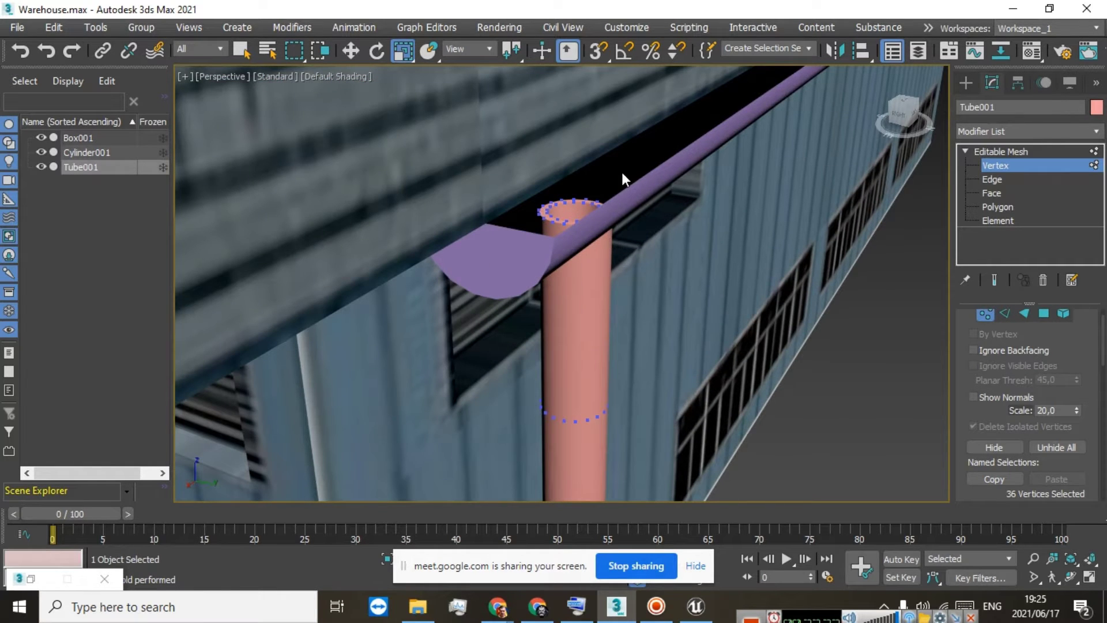
left_click_drag(527, 253, 513, 251)
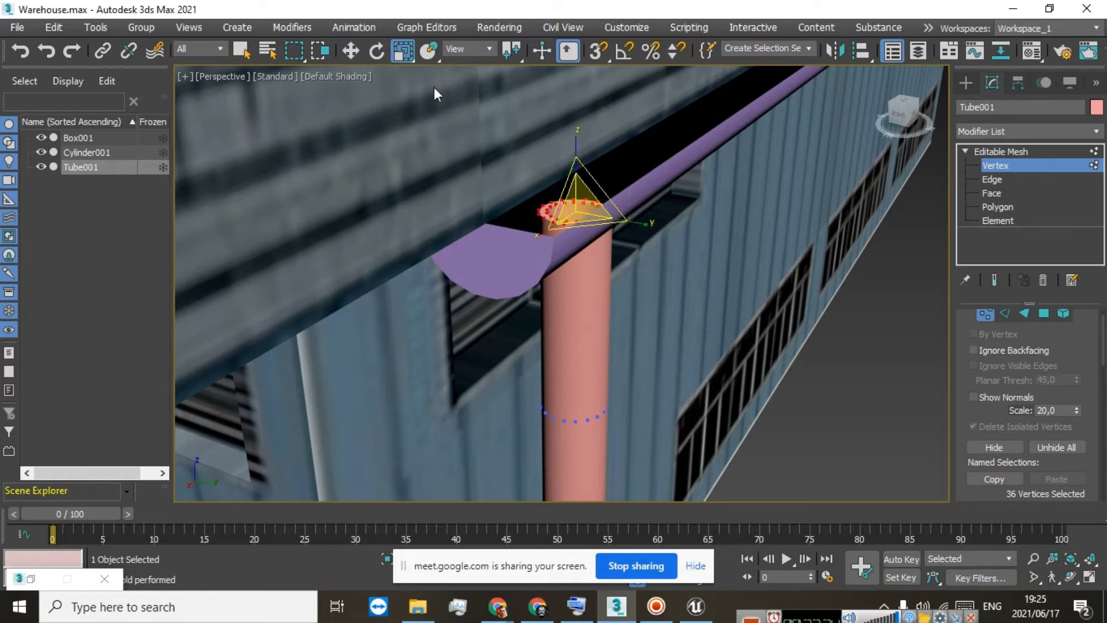
left_click(354, 53)
left_click_drag(575, 164, 566, 177)
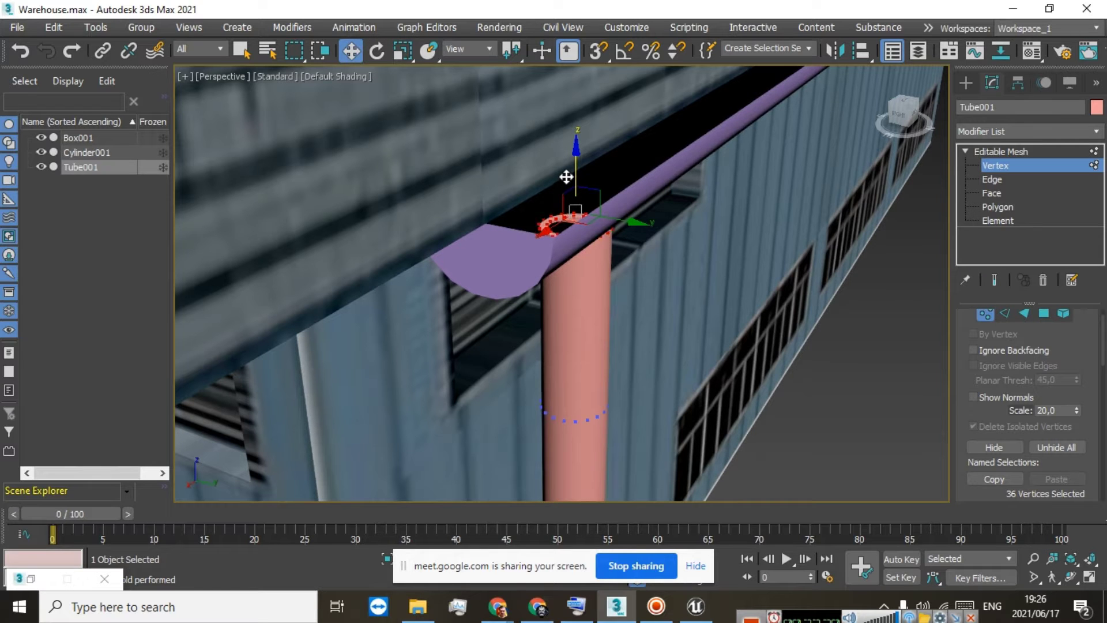
Raise the downpipe's upper vertex ring slightly along Z so the pipe meets the underside of the gutter without a gap
scroll(603, 234, "up", 5)
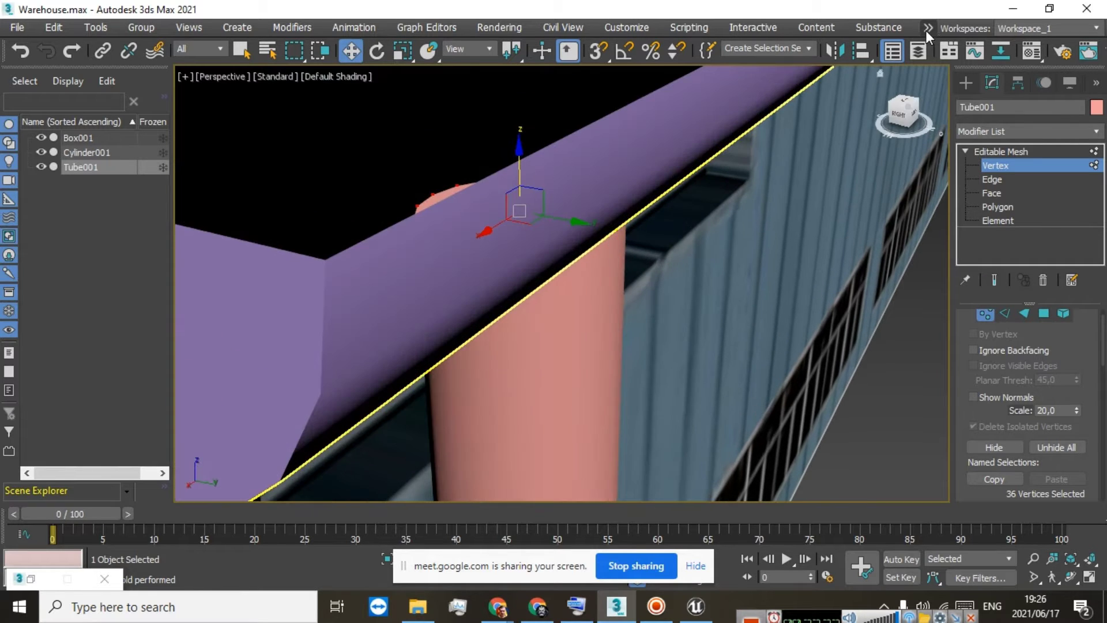
left_click_drag(907, 110, 903, 92)
middle_click_drag(687, 119, 593, 202)
scroll(424, 277, "up", 3)
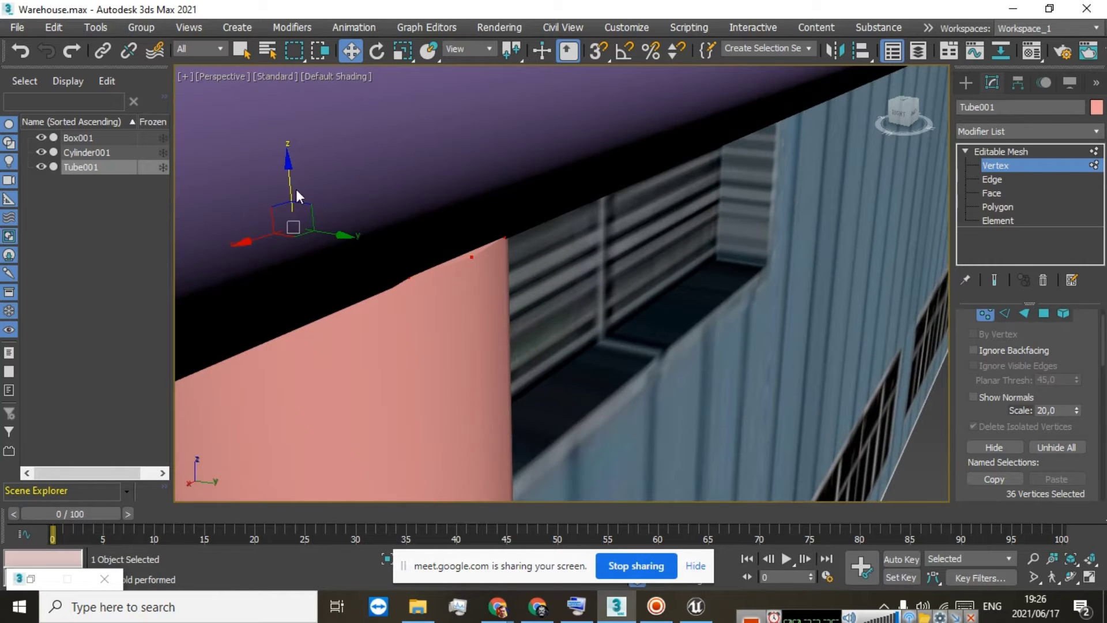
left_click_drag(290, 185, 289, 184)
left_click_drag(289, 172, 289, 158)
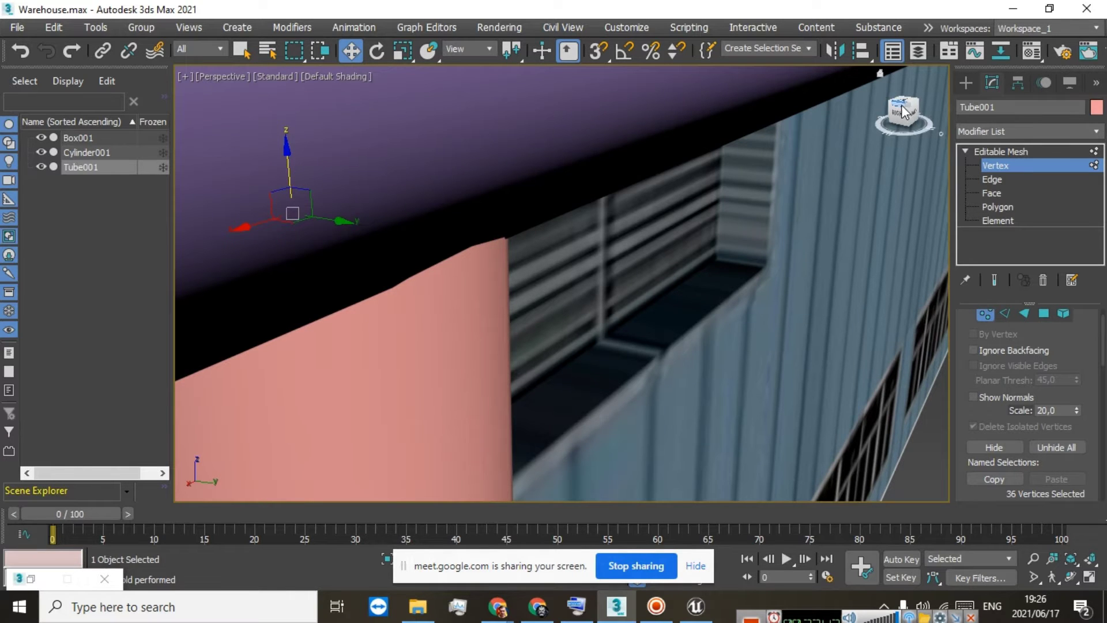
Examine the joint between downpipe and gutter, and the bent outlet at the base of the wall
left_click_drag(903, 111, 895, 100)
scroll(547, 136, "down", 4)
scroll(360, 102, "up", 2)
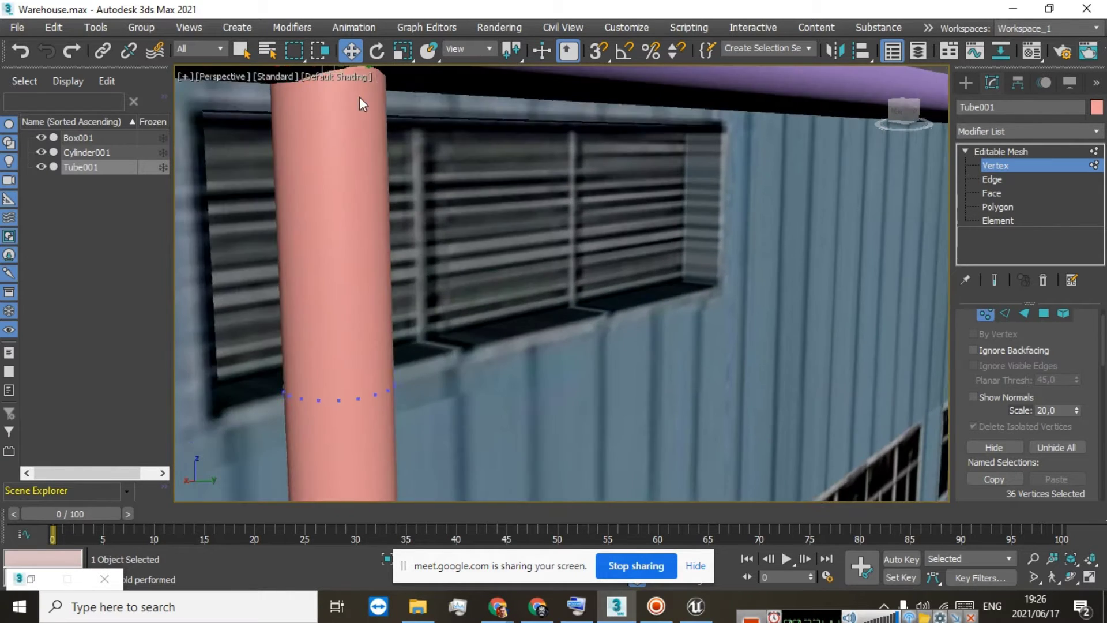
middle_click_drag(359, 103, 385, 166)
scroll(337, 148, "up", 3)
scroll(323, 150, "down", 10)
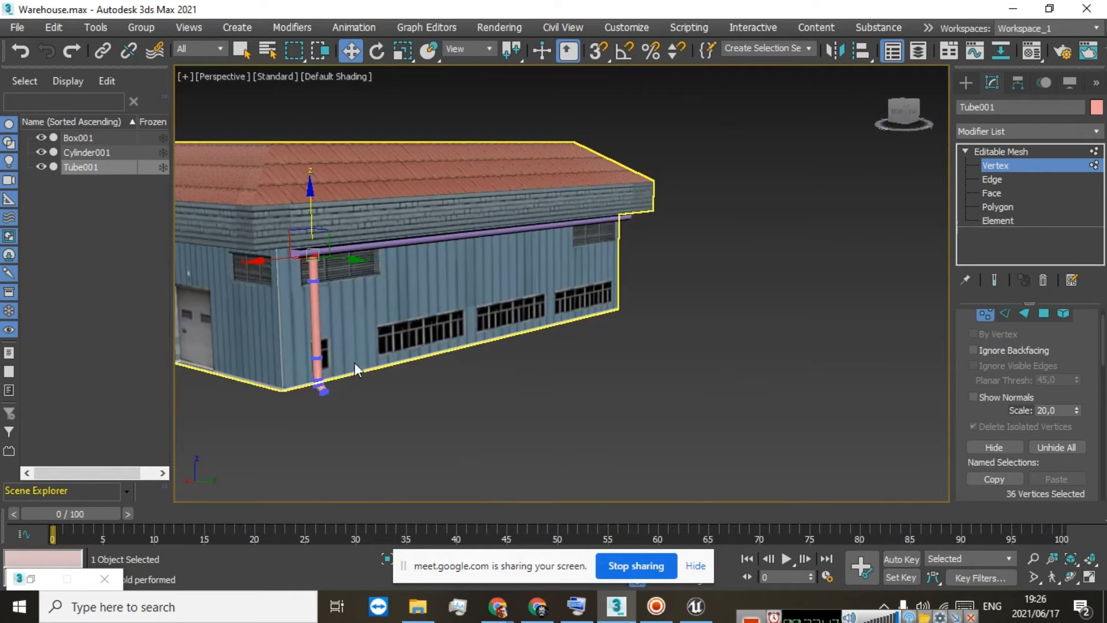
middle_click_drag(355, 362, 456, 313)
scroll(453, 311, "up", 5)
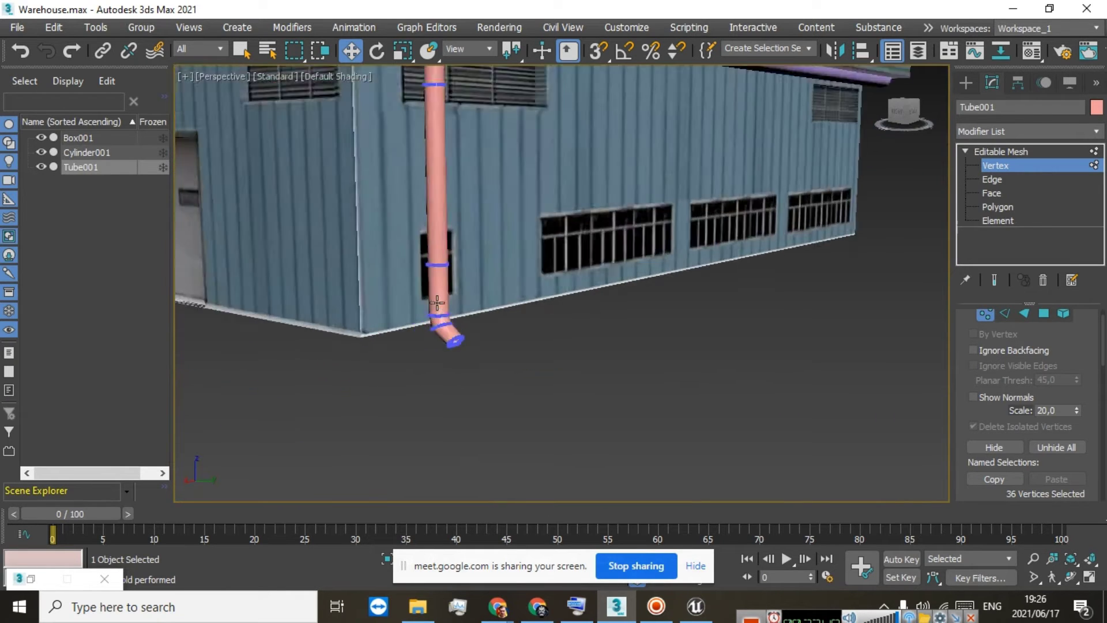
scroll(426, 305, "down", 2)
scroll(423, 323, "up", 2)
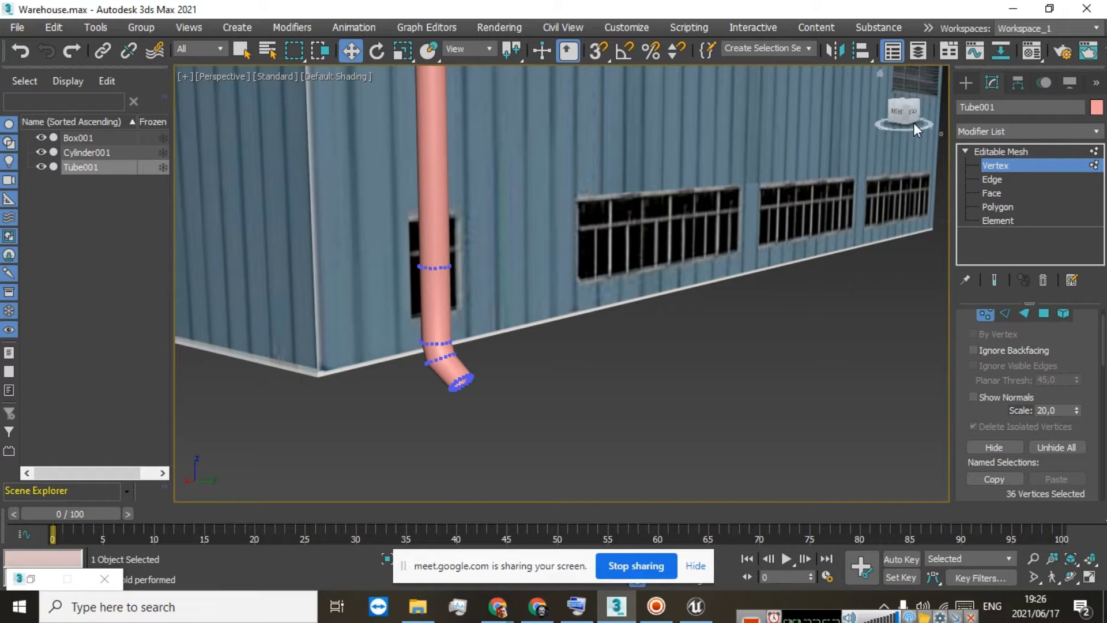
Leave vertex editing and create a box about 1.17 long, 6.57 wide and 3.21 high at the wall beside the bent outlet
left_click(1010, 151)
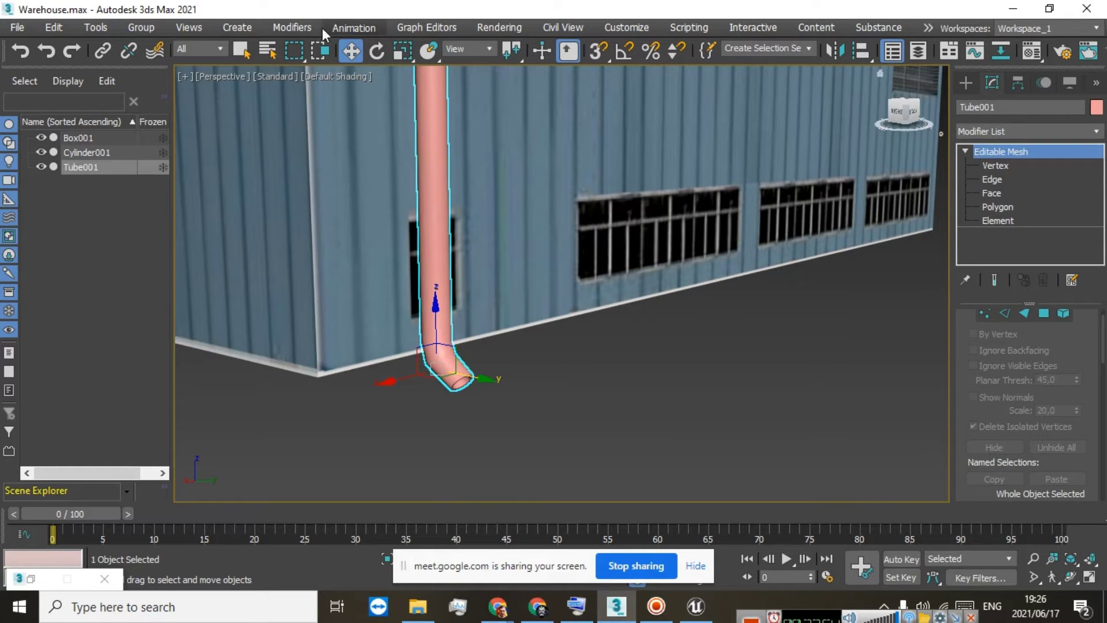
left_click(306, 28)
mouse_move(404, 53)
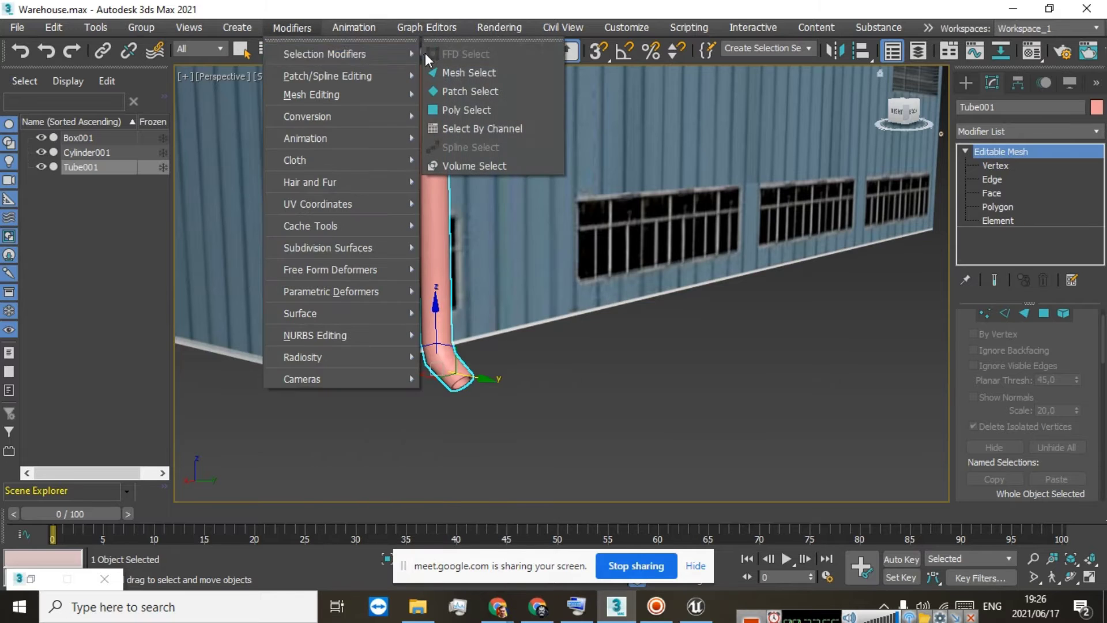
mouse_move(246, 27)
mouse_move(289, 52)
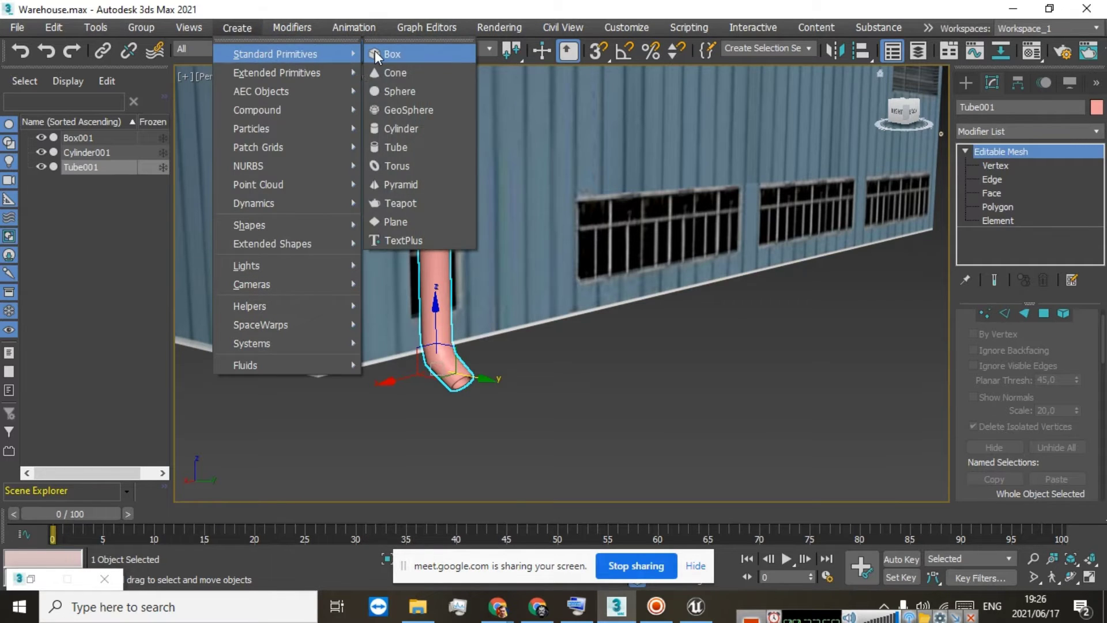
left_click(376, 53)
left_click_drag(362, 369, 409, 365)
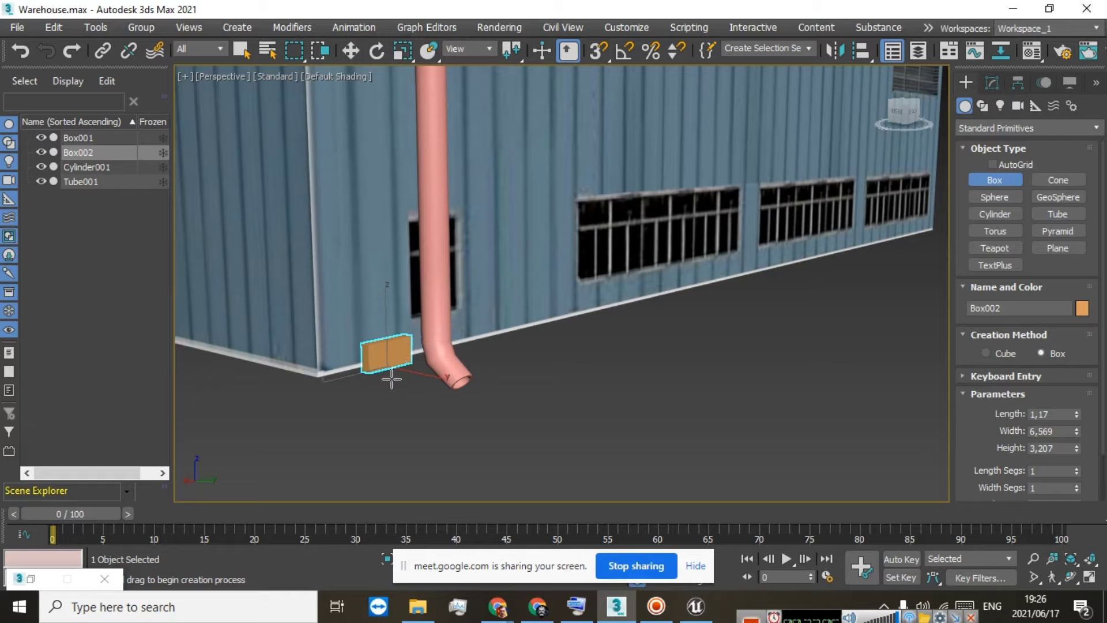
Create a second, smaller box in front of the wall plate, about 4.24 long, 1.64 wide and 0.91 high
left_click_drag(400, 378, 414, 385)
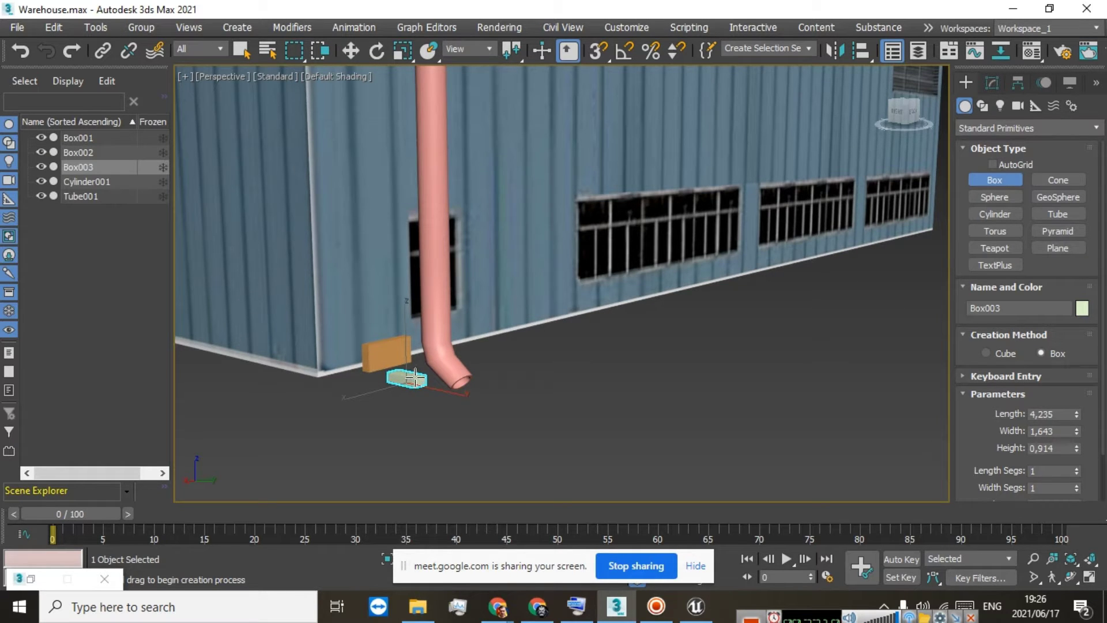
left_click(409, 375)
key("w")
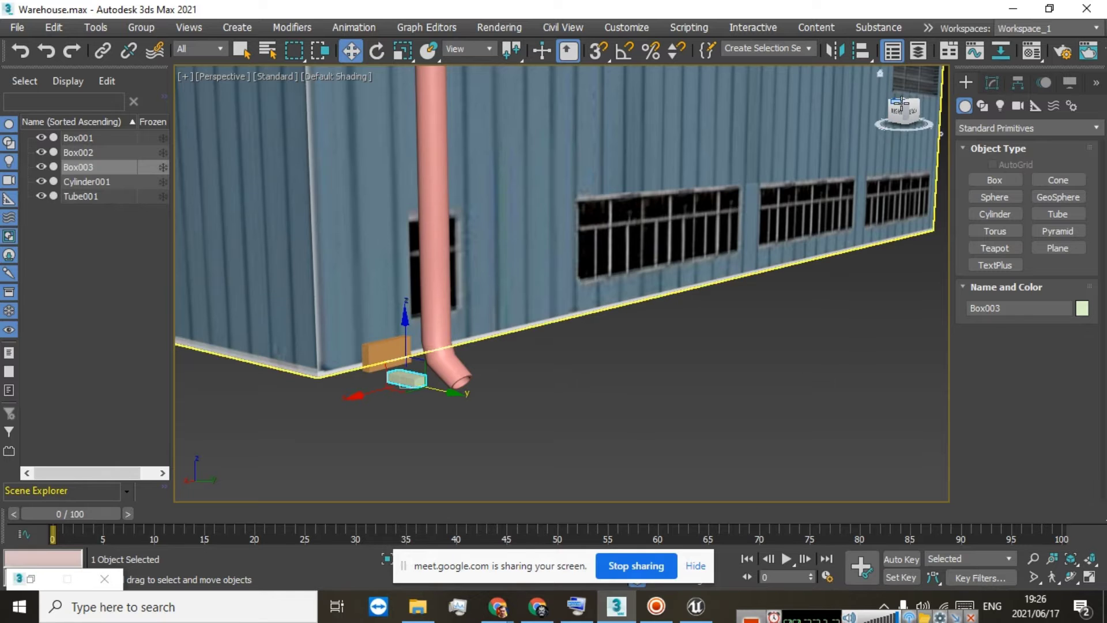
Move the small box along X and Z to the middle of the wall plate, and nudge it along Y so it projects outward
left_click_drag(902, 110, 910, 116)
scroll(455, 443, "up", 3)
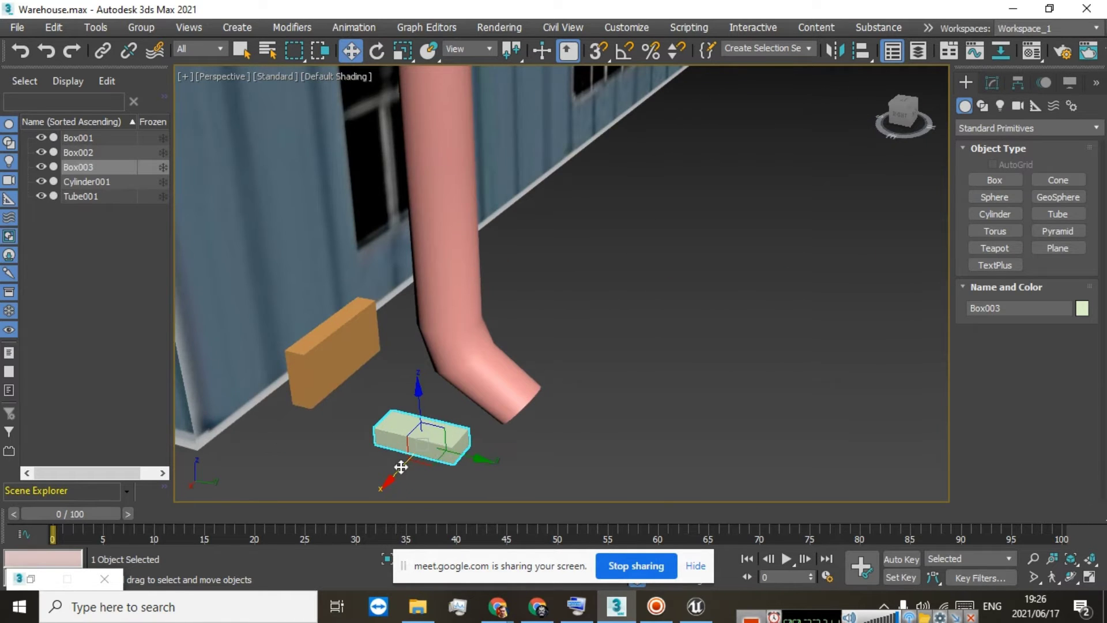
left_click_drag(401, 467, 358, 403)
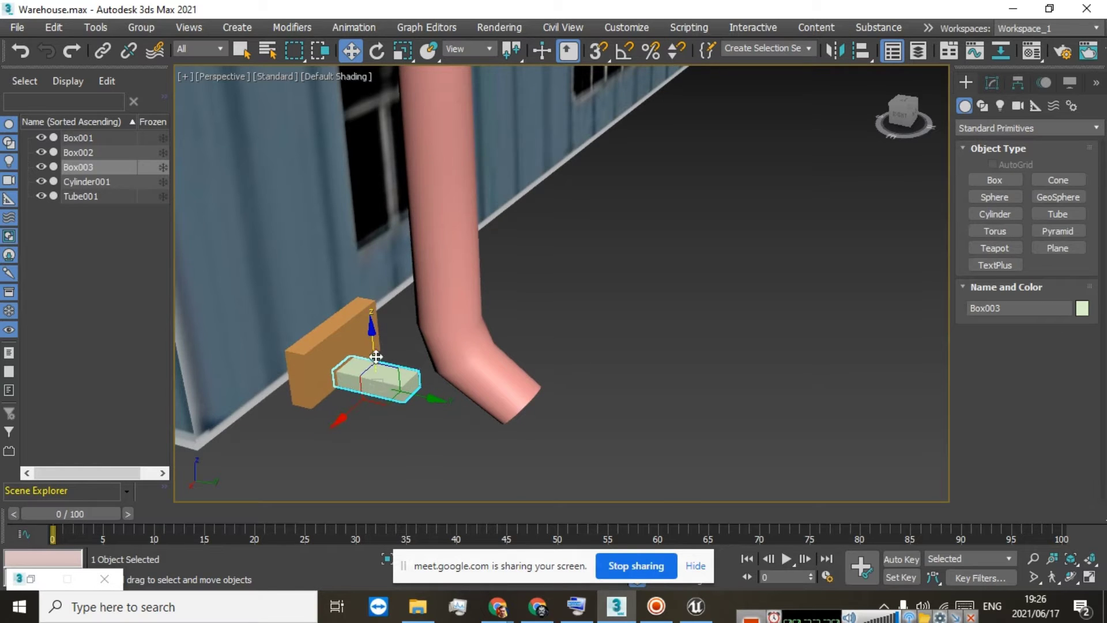
left_click_drag(375, 357, 373, 340)
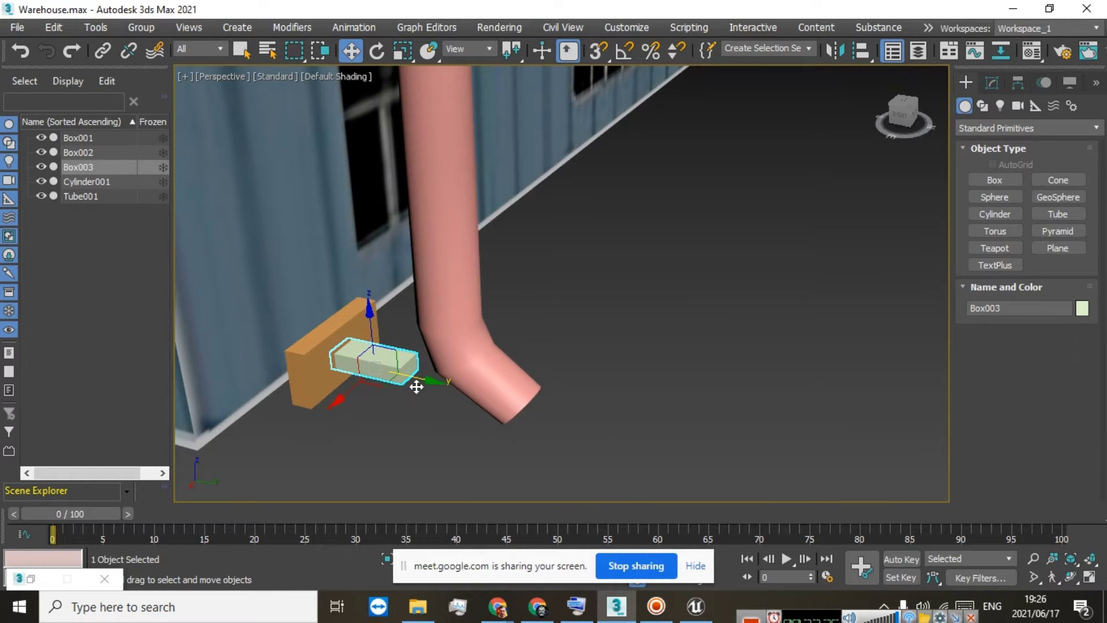
left_click_drag(416, 386, 418, 388)
scroll(365, 264, "down", 2)
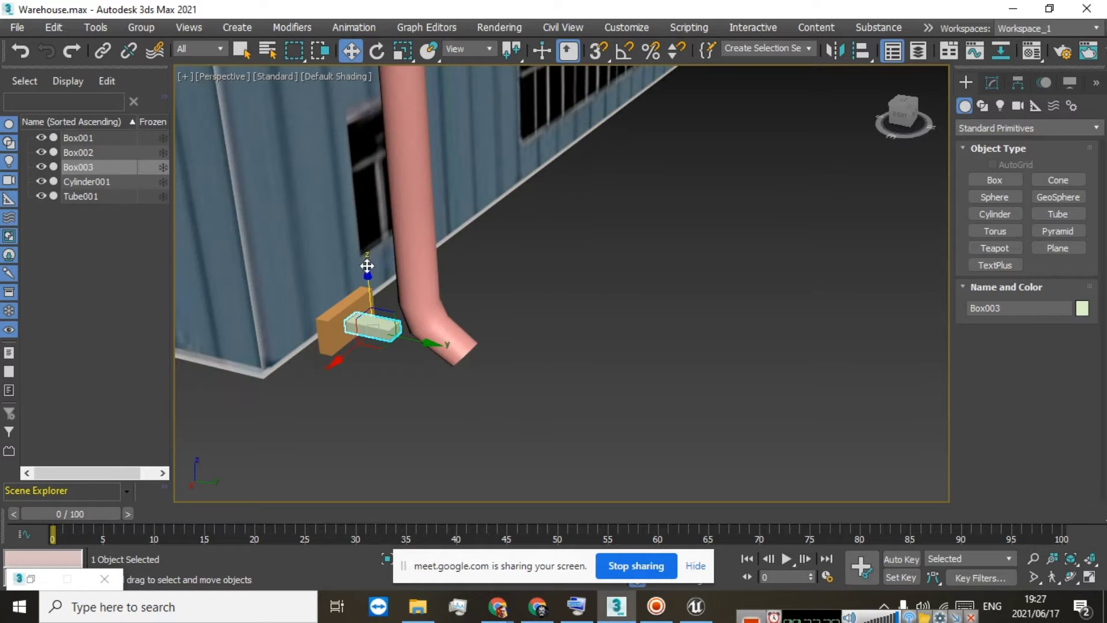
Create a ring-shaped tube in front of the outlet with radii of about 2.44 and 2.89 and a height of about 0.3
left_click(230, 32)
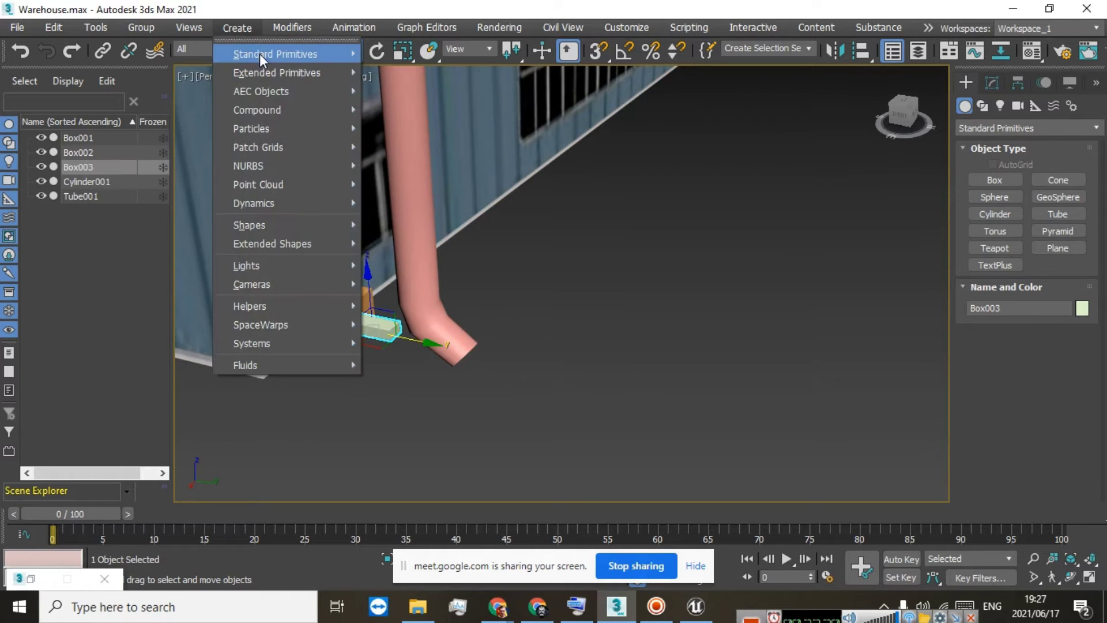
mouse_move(261, 52)
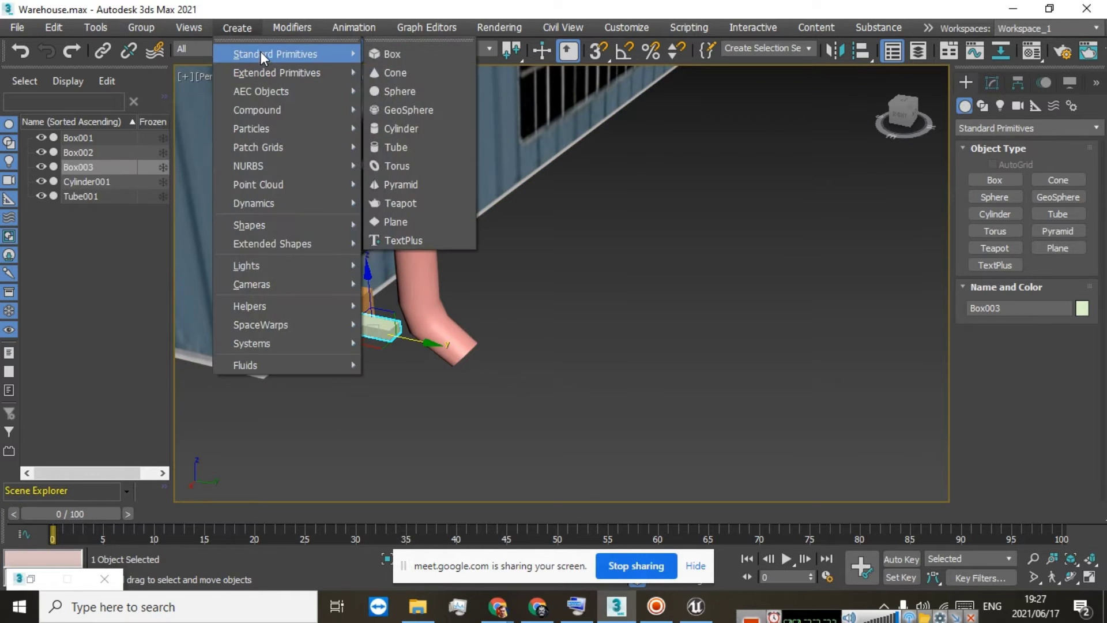
left_click(396, 148)
left_click_drag(485, 390, 496, 405)
left_click(495, 406)
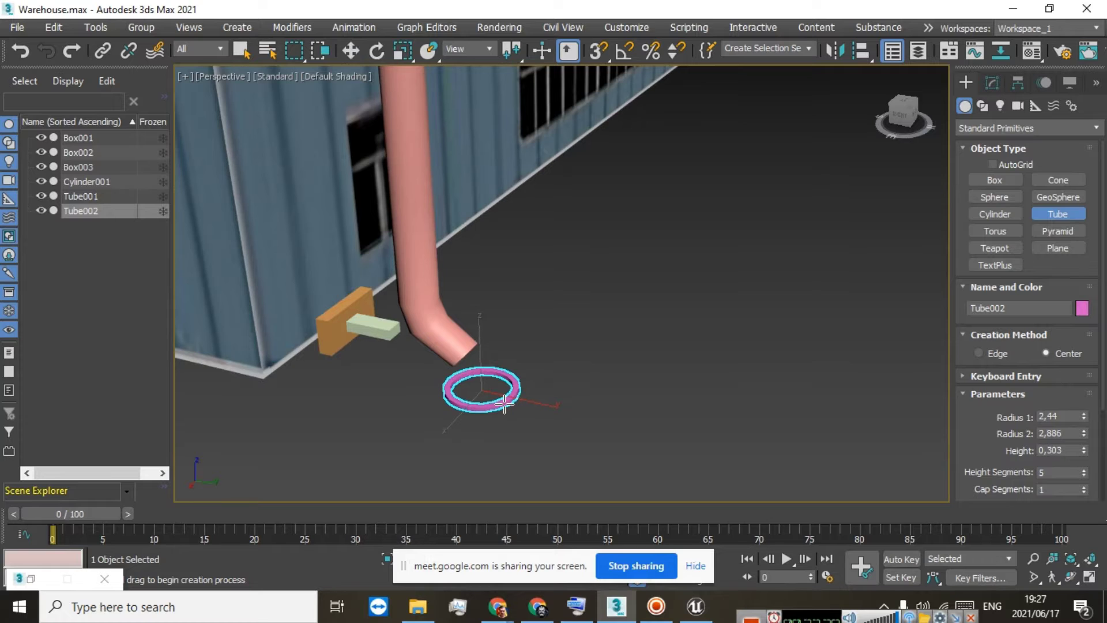
key("w")
scroll(476, 396, "up", 5)
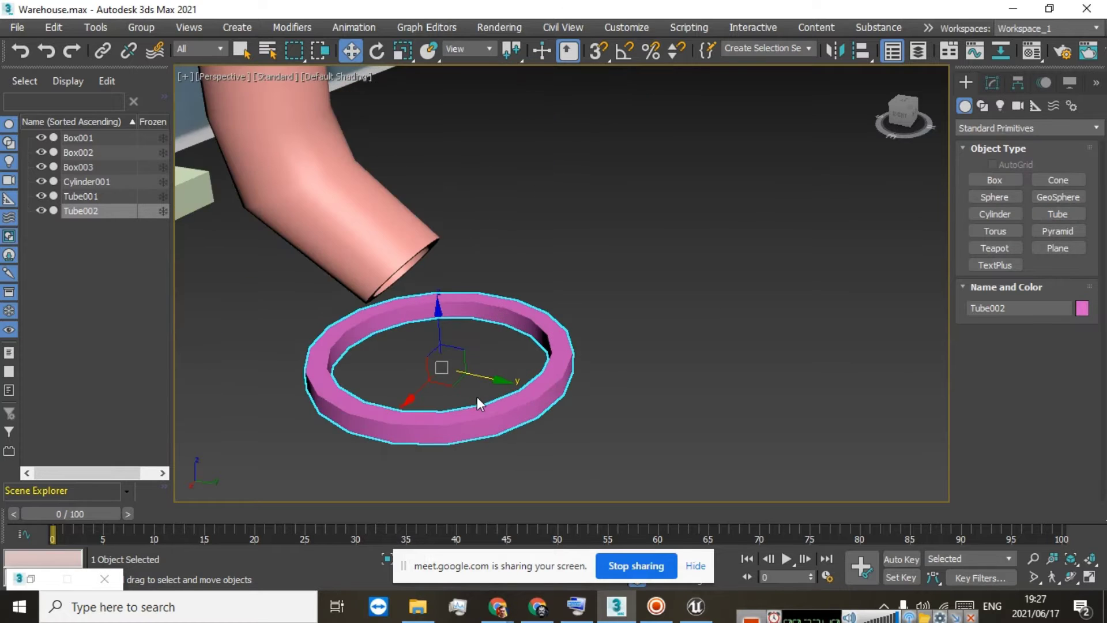
scroll(396, 397, "down", 4)
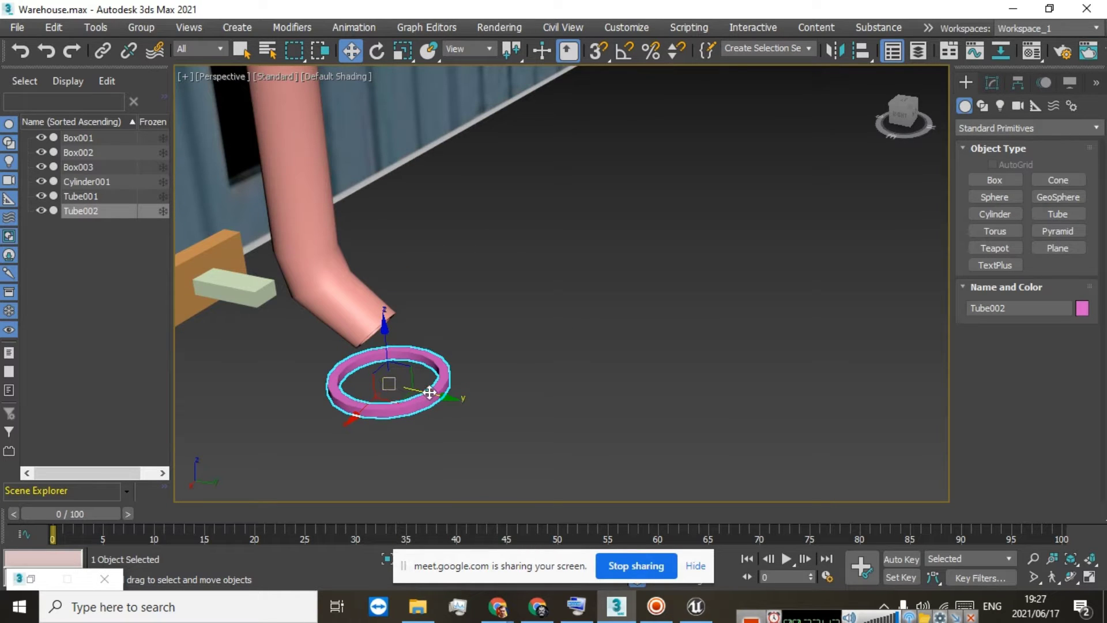
Move the ring back along Y and up along Z until it reaches the free end of the small bracket box
left_click_drag(430, 392, 352, 374)
left_click_drag(305, 324, 302, 273)
left_click_drag(903, 116, 943, 122)
scroll(265, 369, "down", 5)
scroll(281, 387, "up", 2)
middle_click_drag(281, 386, 429, 352)
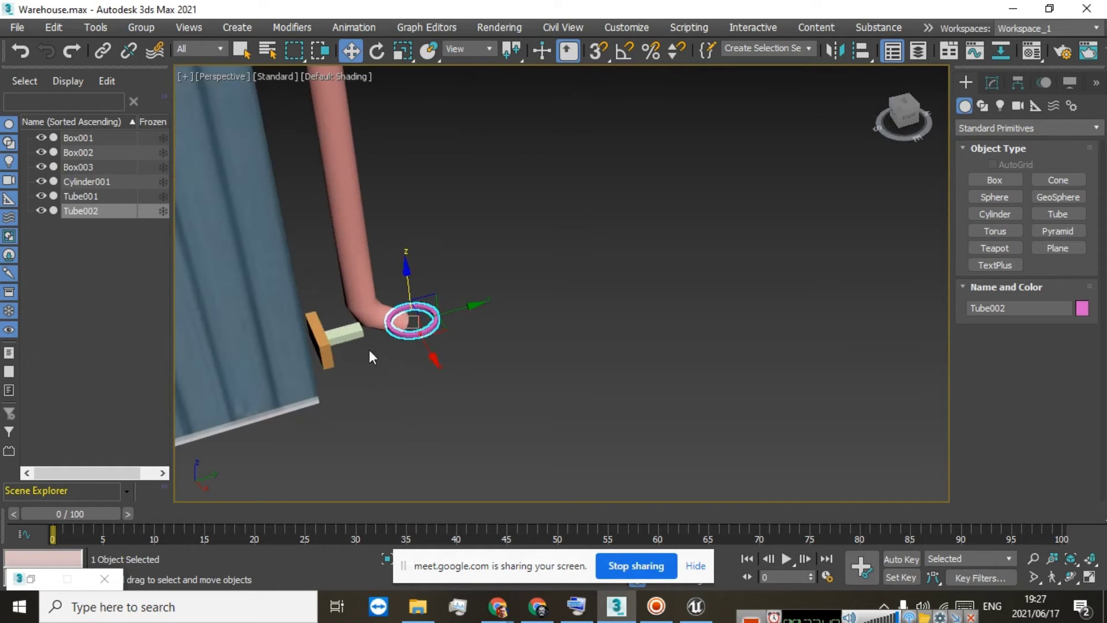
scroll(369, 349, "up", 3)
left_click_drag(538, 276, 473, 288)
left_click(455, 345)
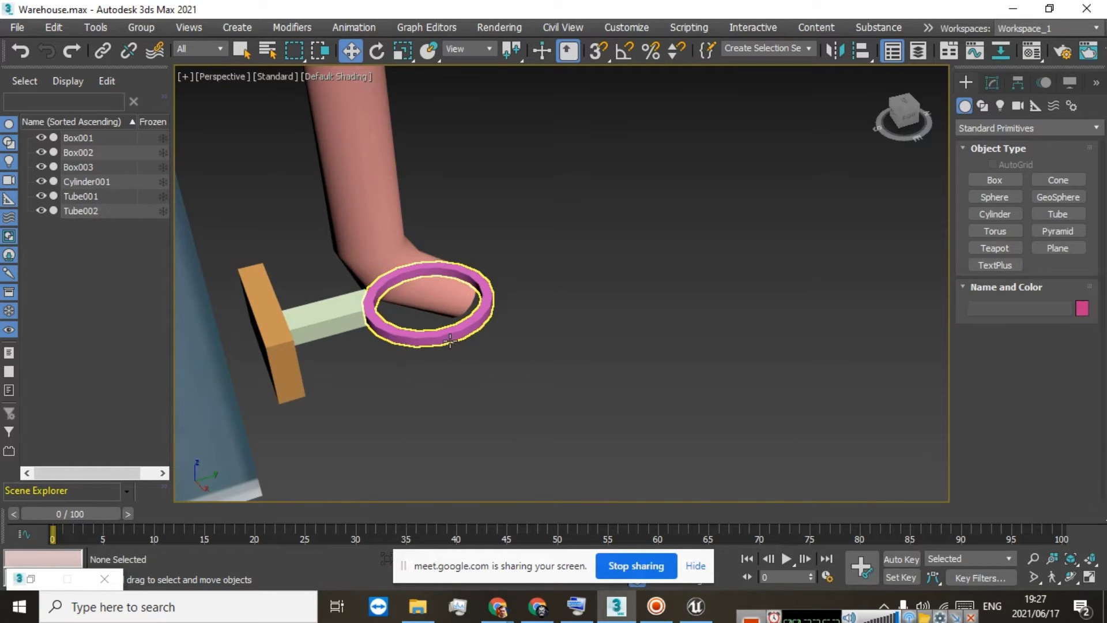
left_click(452, 341)
left_click_drag(452, 341, 470, 306)
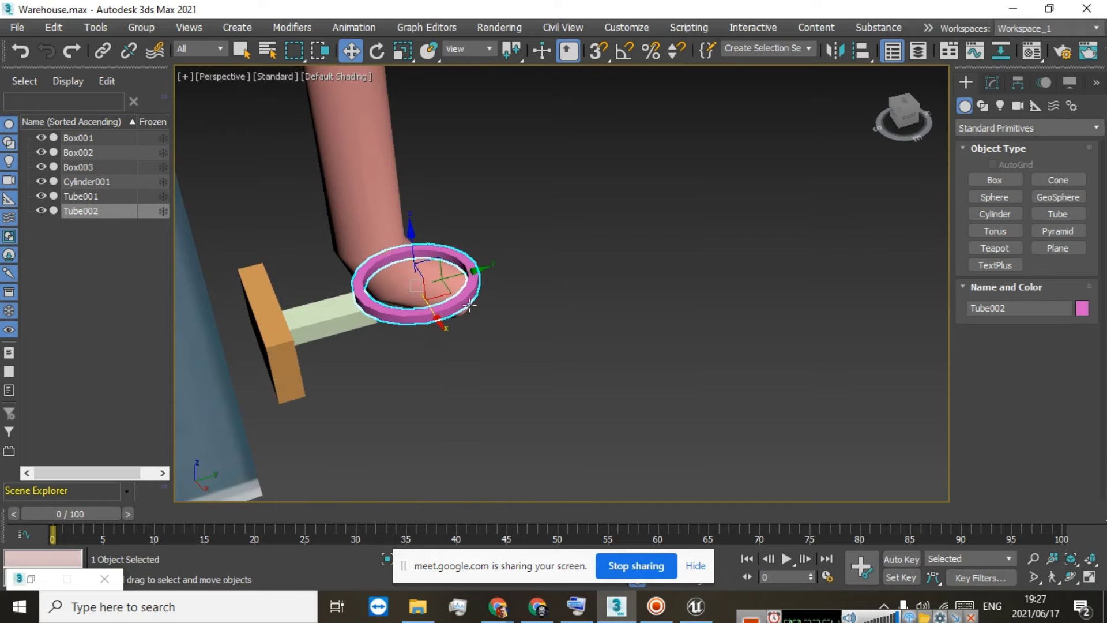
Shift the ring along X, lower it along Z and nudge it outward along Y to line up with the bracket arm's end
left_click_drag(901, 115, 916, 116)
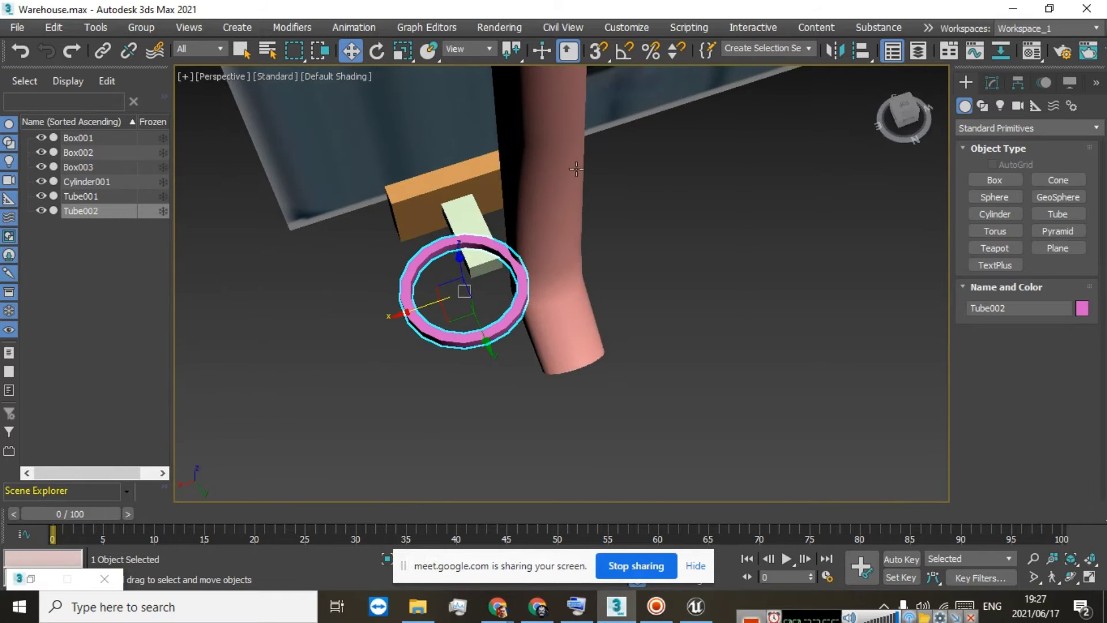
scroll(458, 295, "up", 5)
left_click_drag(430, 305, 529, 289)
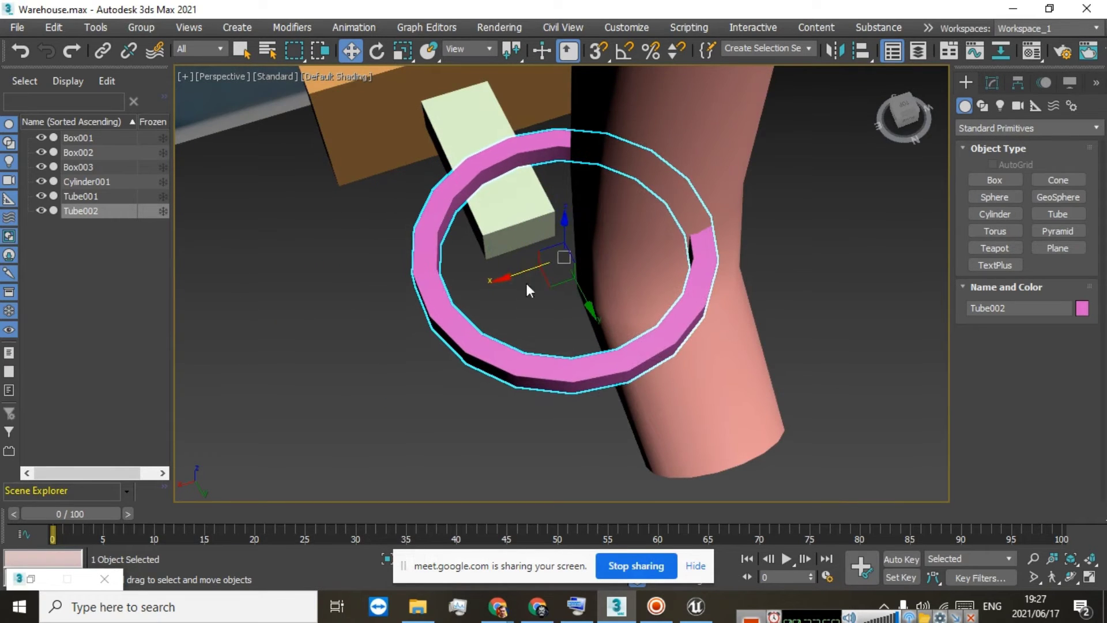
left_click_drag(562, 232, 552, 275)
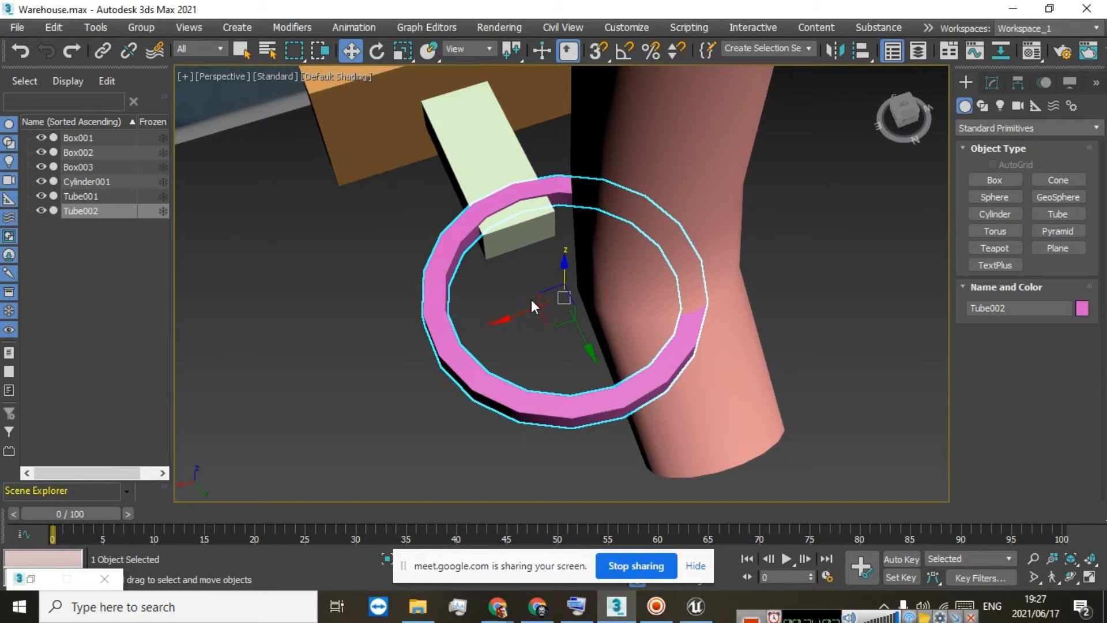
left_click_drag(520, 311, 503, 310)
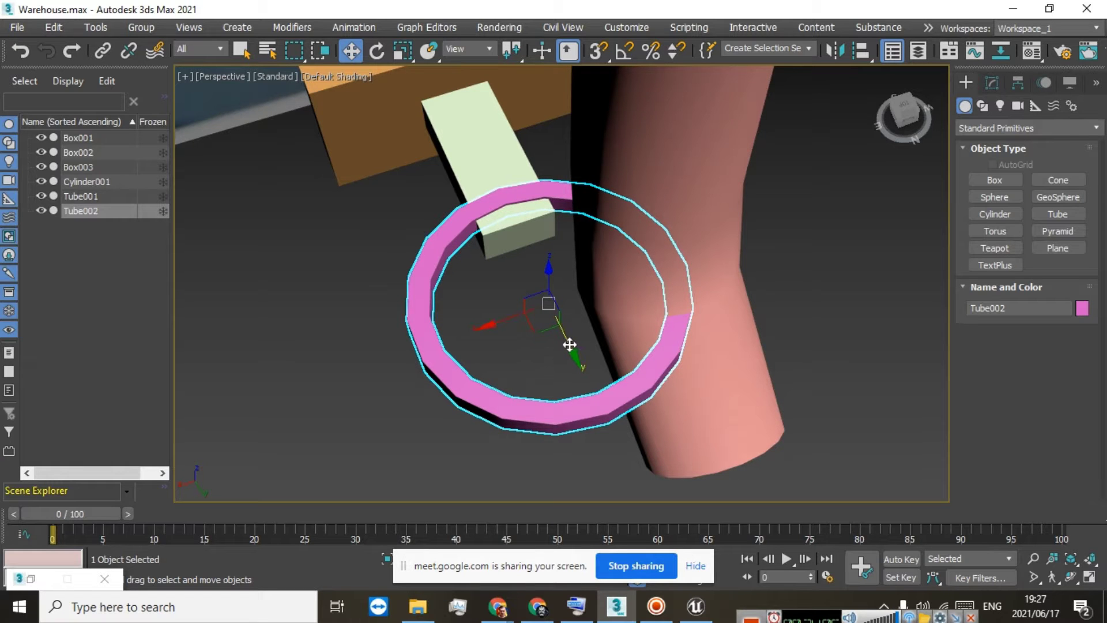
left_click_drag(569, 344, 587, 372)
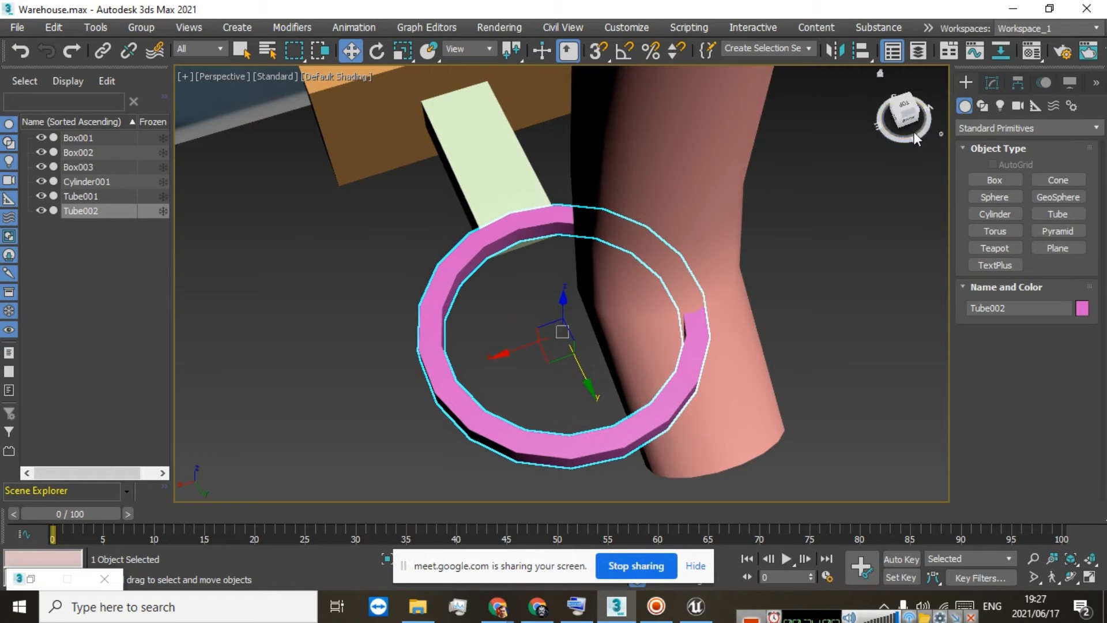
Fine-tune the ring's height and its X and Y position so its outer edge touches the end face of the bracket arm
left_click_drag(914, 121, 385, 313)
middle_click_drag(385, 313, 384, 313, "alt")
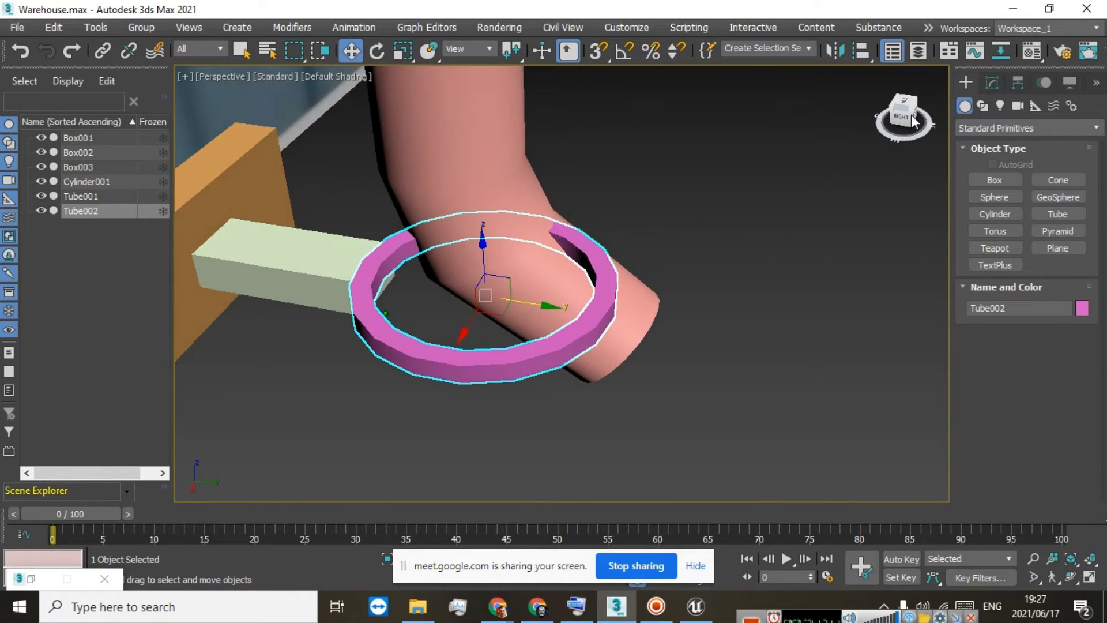
left_click_drag(488, 254, 483, 264)
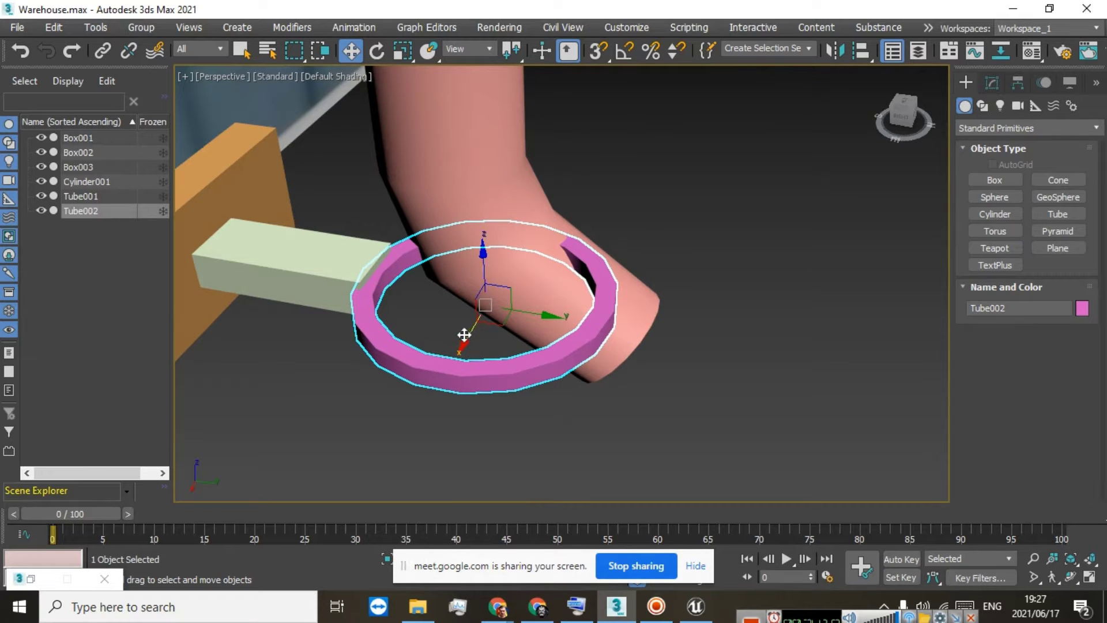
left_click_drag(464, 335, 467, 330)
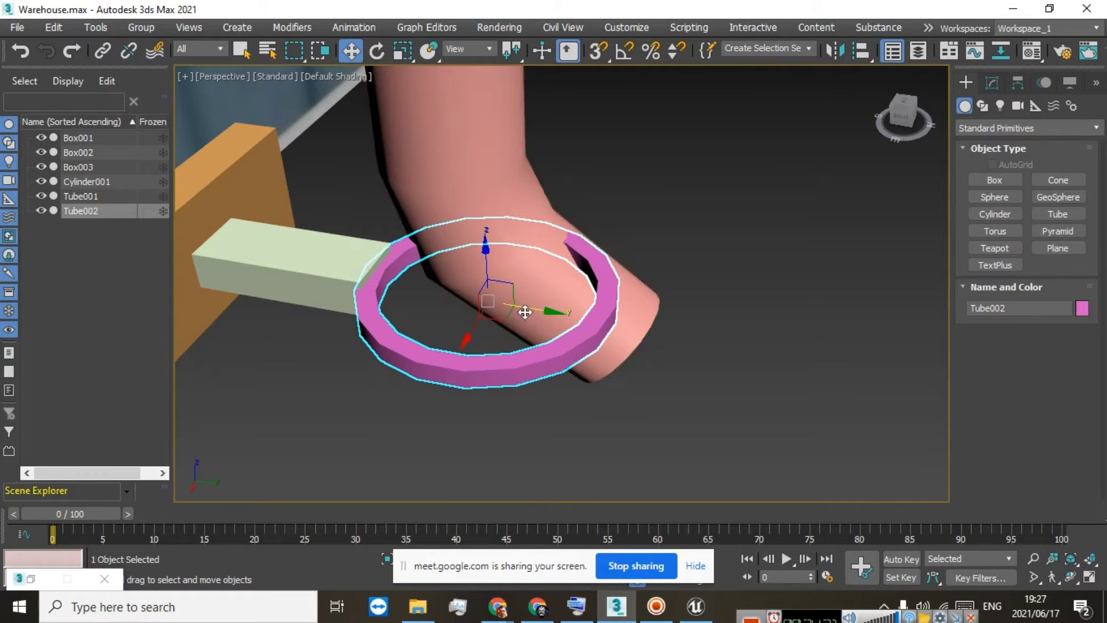
left_click_drag(522, 307, 532, 311)
scroll(367, 282, "up", 5)
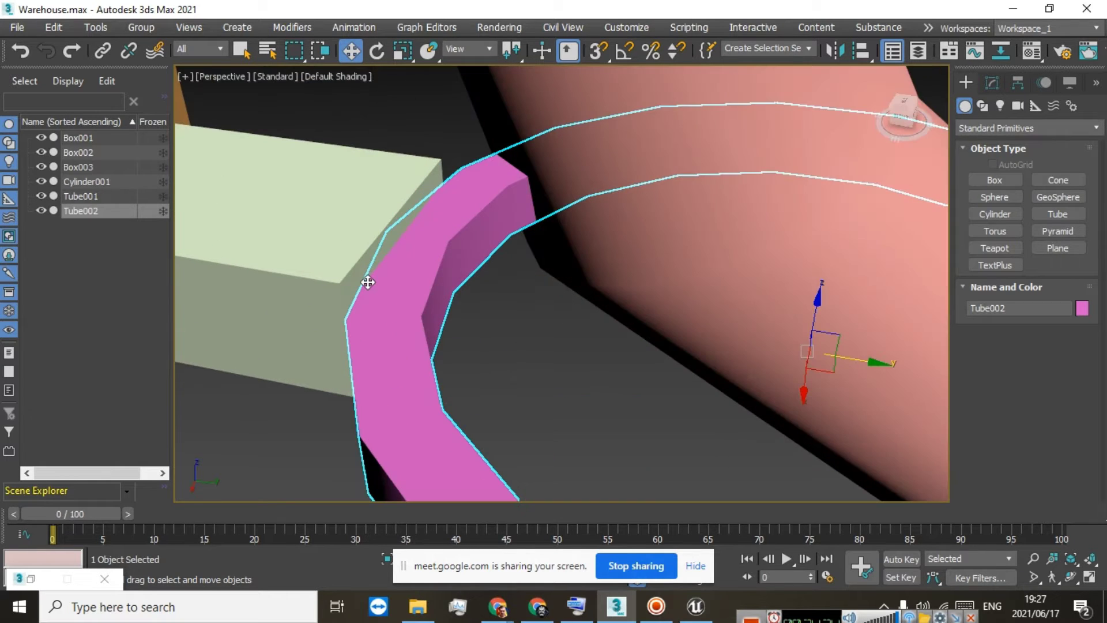
scroll(383, 247, "down", 8)
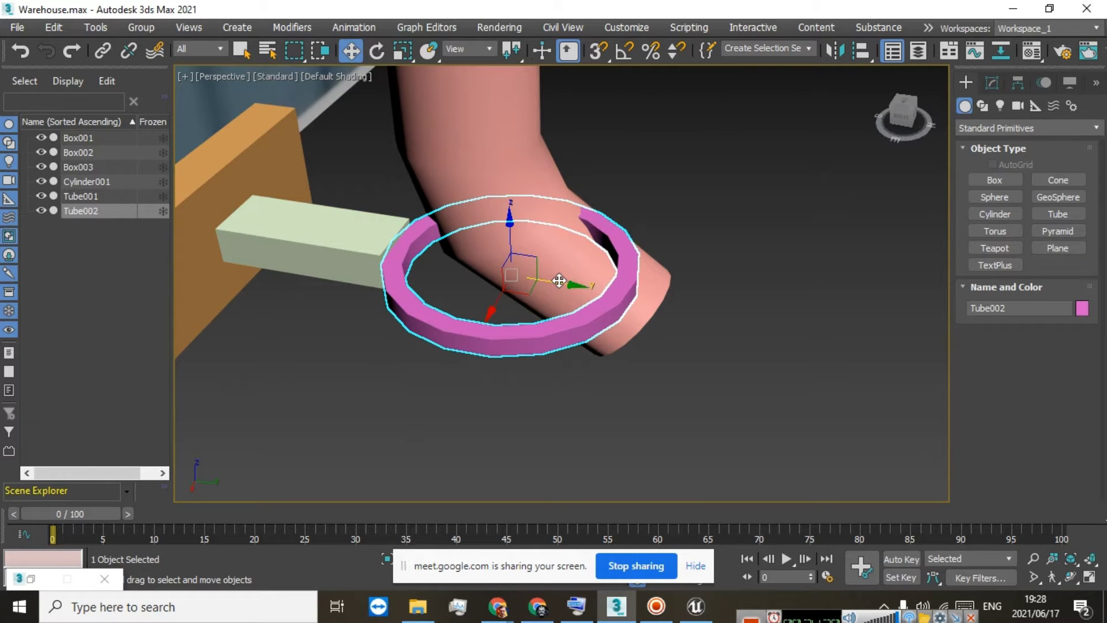
Scale the wall plate along Y to make it thinner, and return to the Move tool
scroll(276, 199, "down", 5)
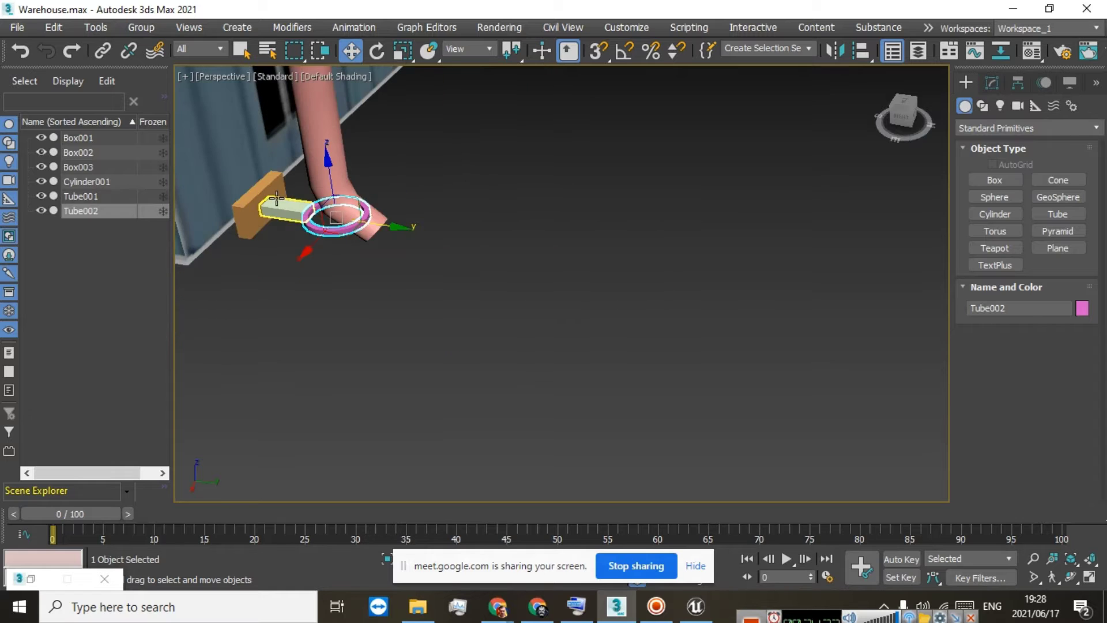
scroll(276, 198, "up", 8)
left_click(433, 186)
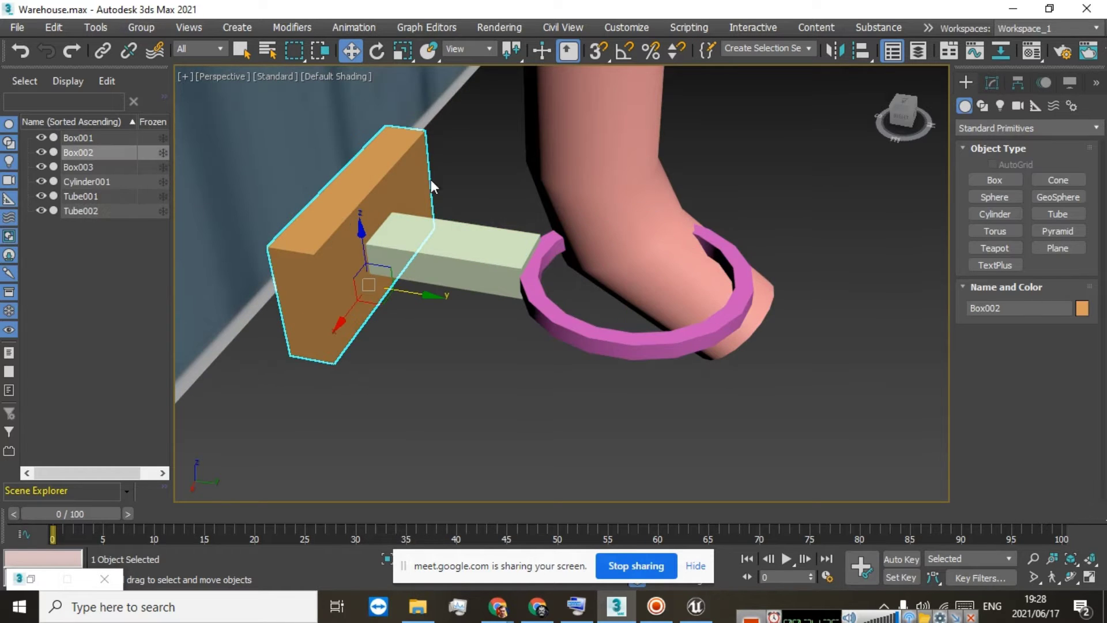
left_click(406, 50)
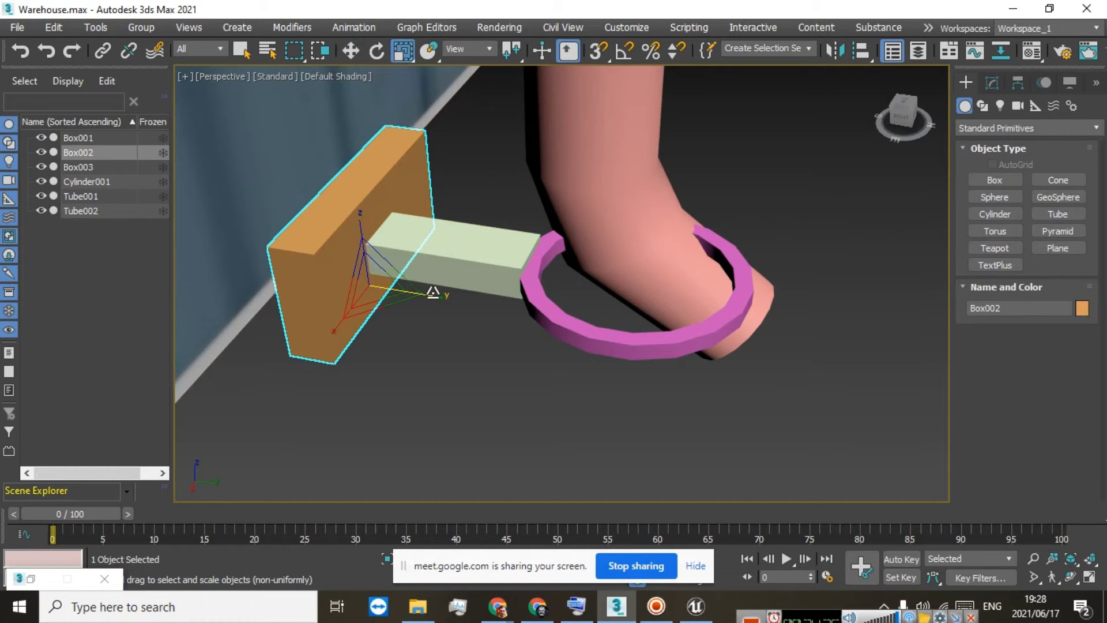
mouse_move(432, 292)
left_mouse_down()
mouse_move(380, 288)
mouse_move(414, 297)
left_mouse_up()
left_click(349, 51)
scroll(436, 251, "down", 4)
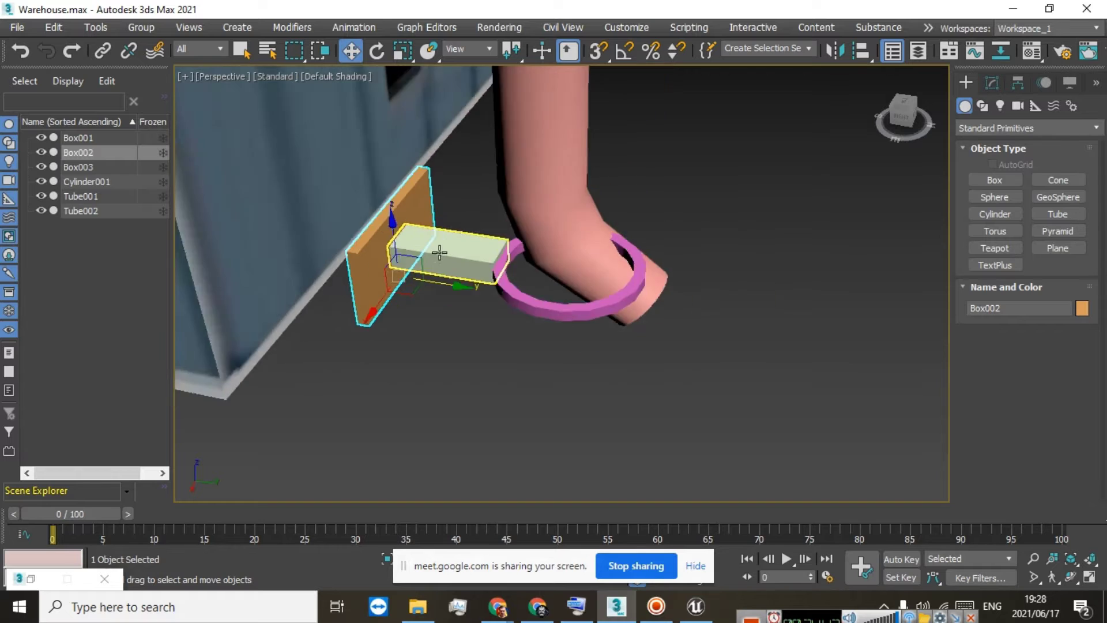
Open the Material Editor with the wall plate selected
scroll(432, 252, "up", 4)
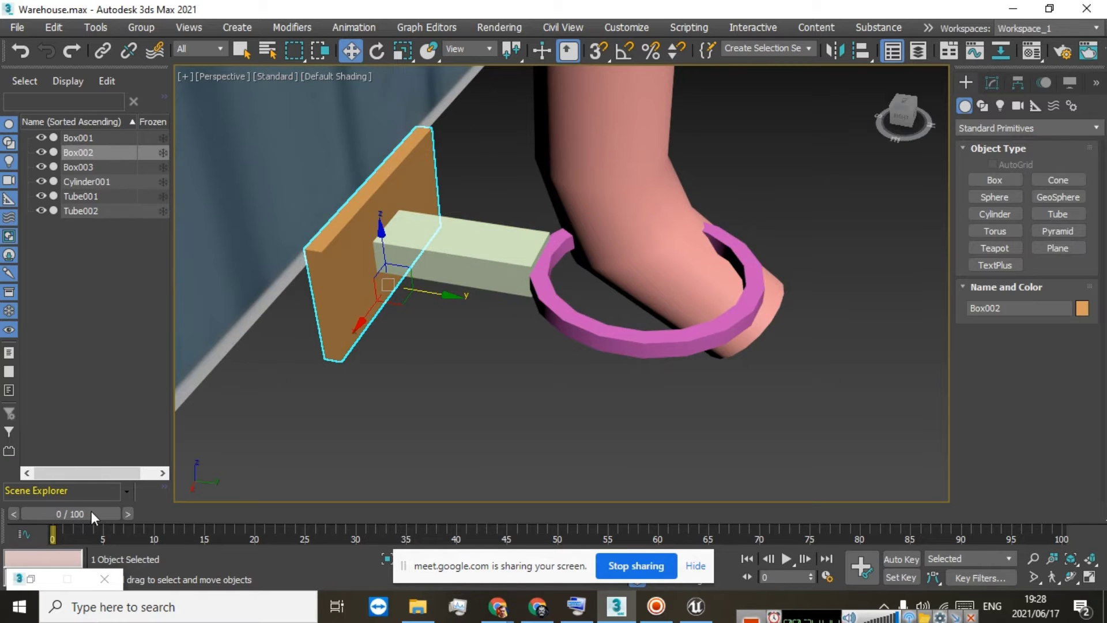
key("m")
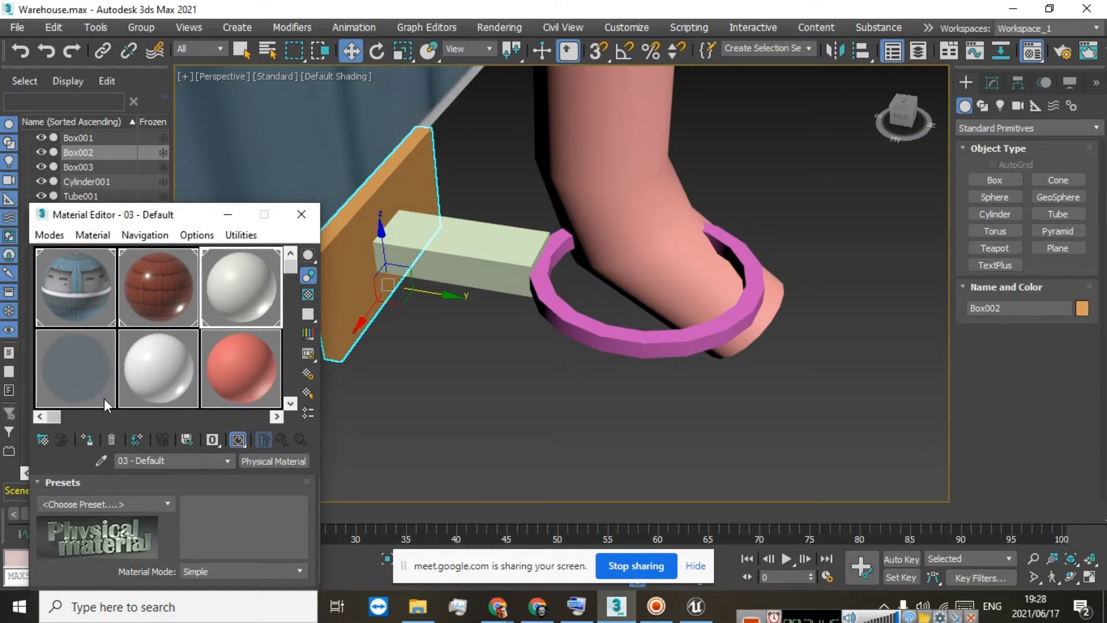
left_click(303, 28)
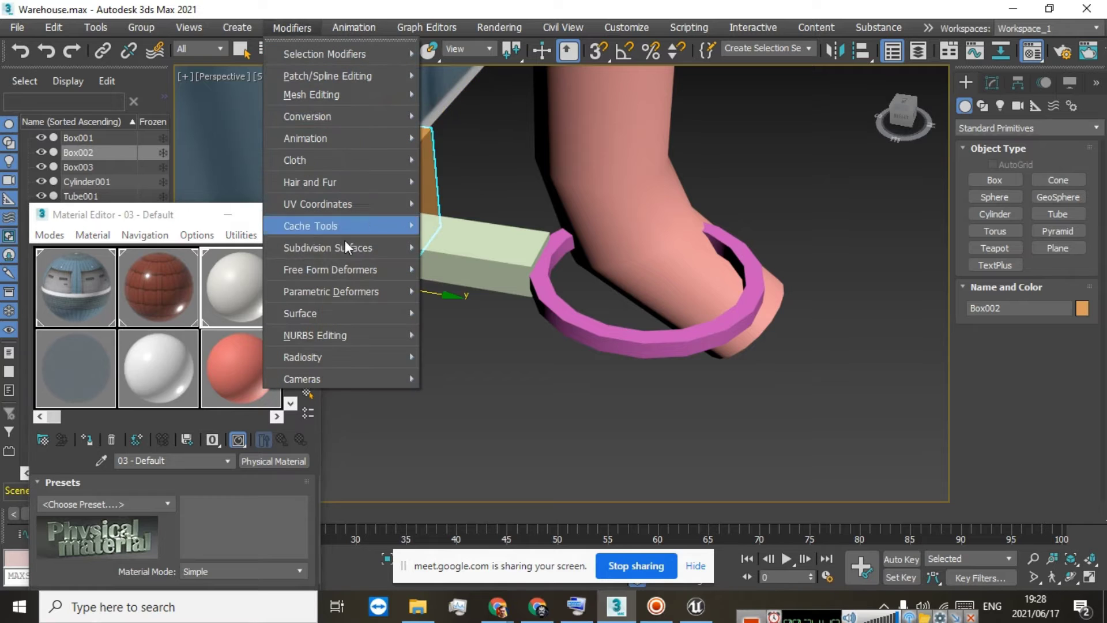
mouse_move(390, 26)
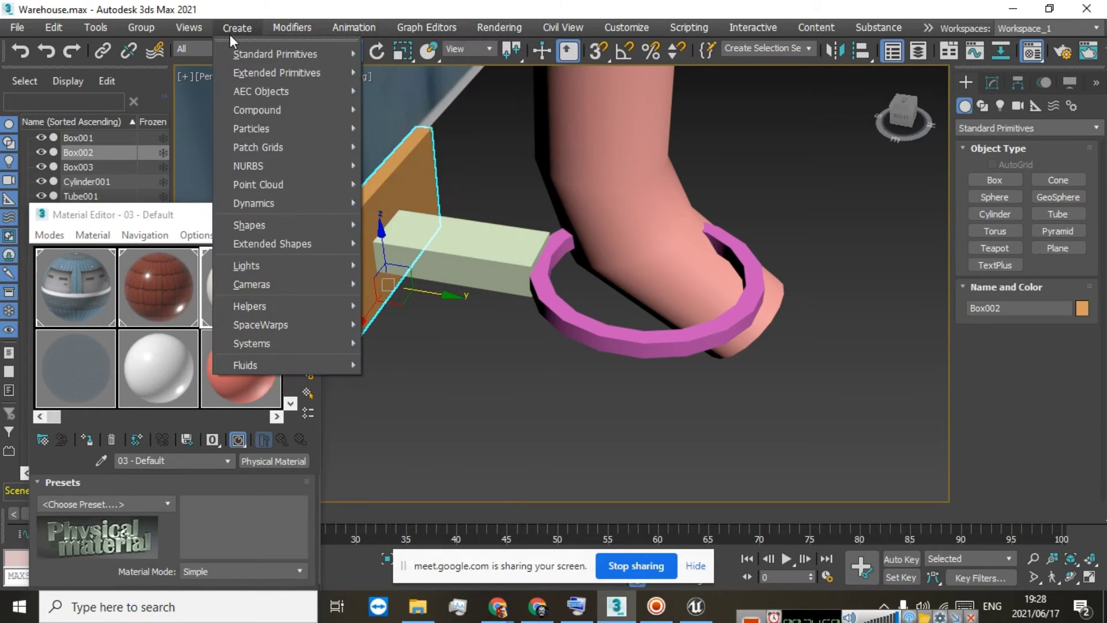
mouse_move(487, 32)
mouse_move(595, 328)
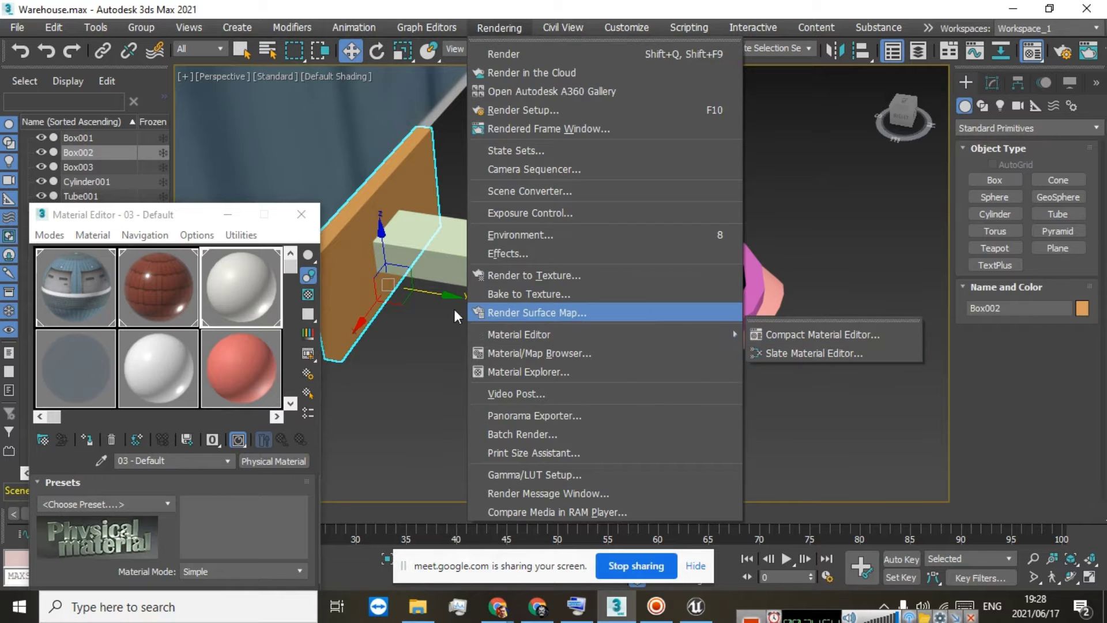
left_click(132, 222)
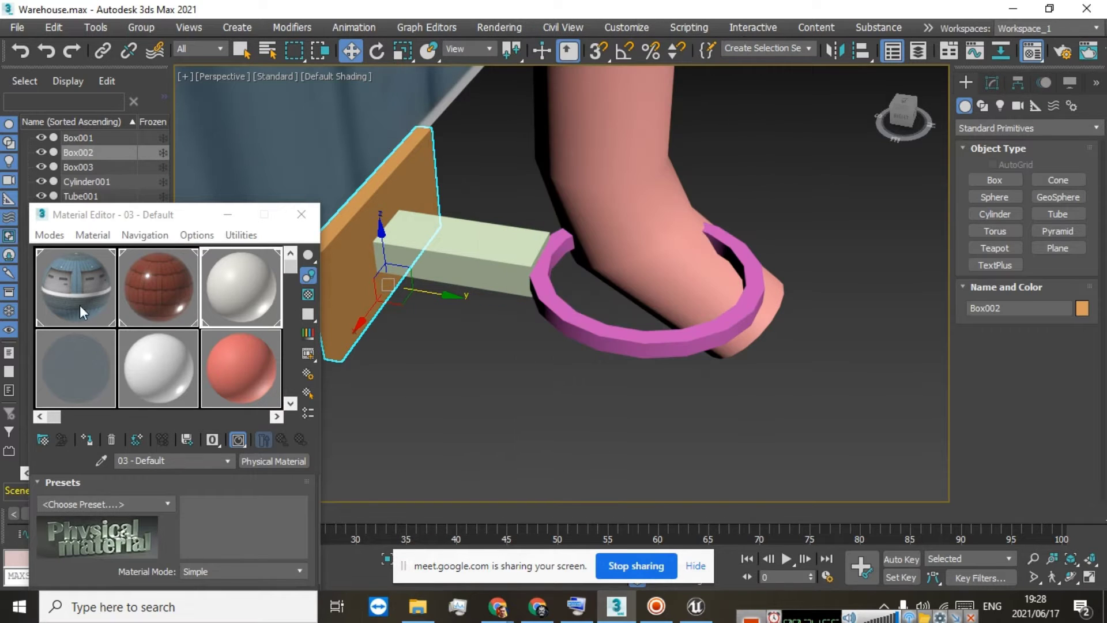
Assign the Wall Paint material to the wall plate
left_click(243, 377)
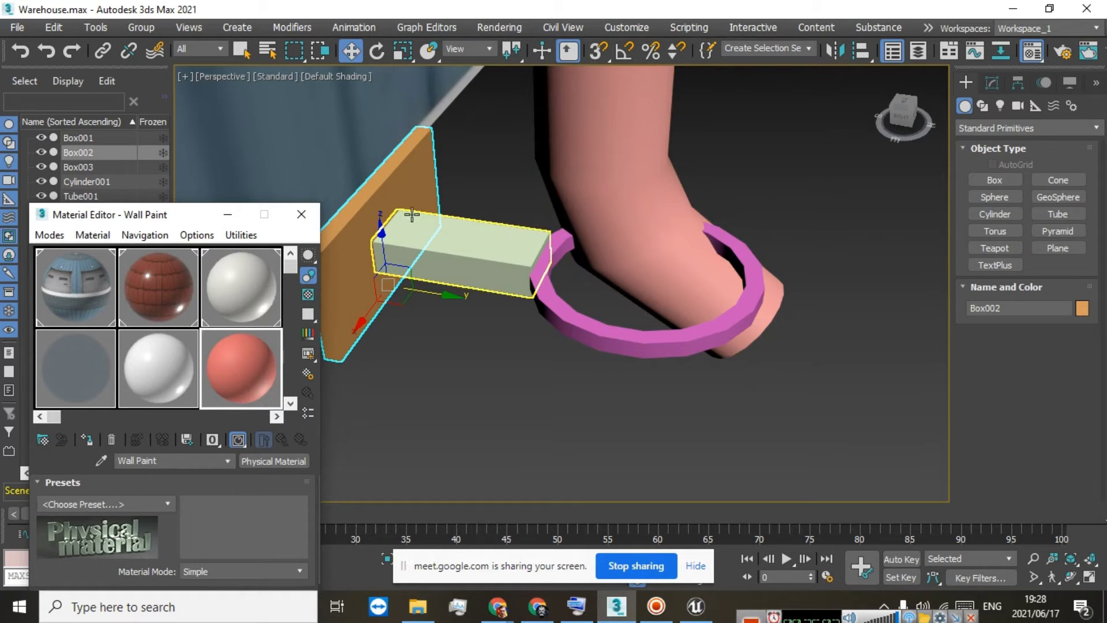
left_click(391, 199)
left_click(88, 438)
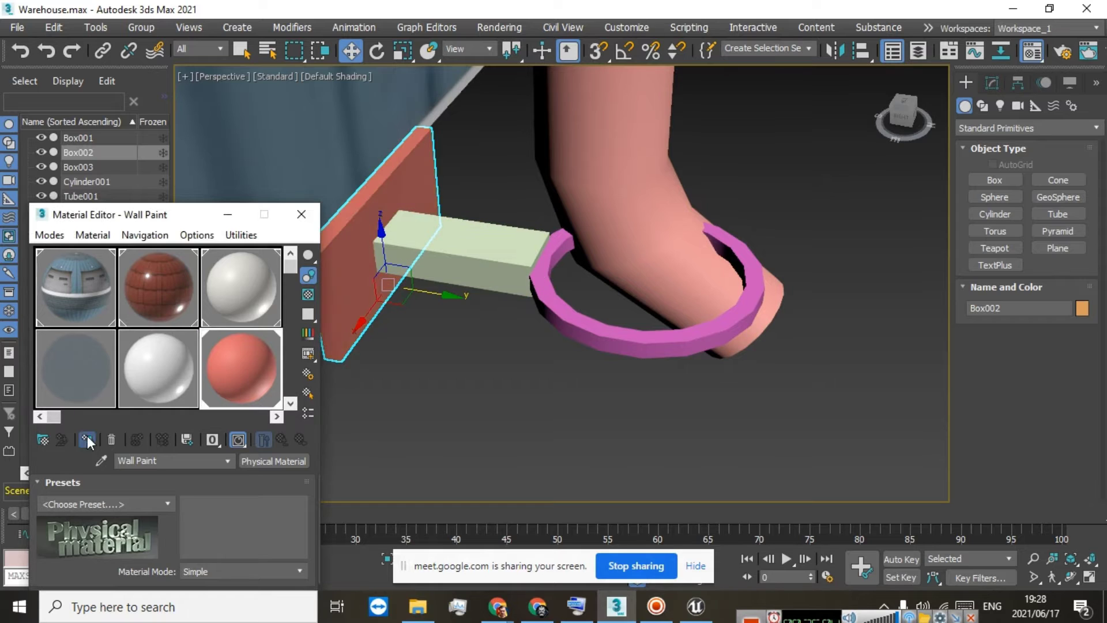
Assign the Wall Paint material to the bracket arm and the ring as well
left_click(425, 262)
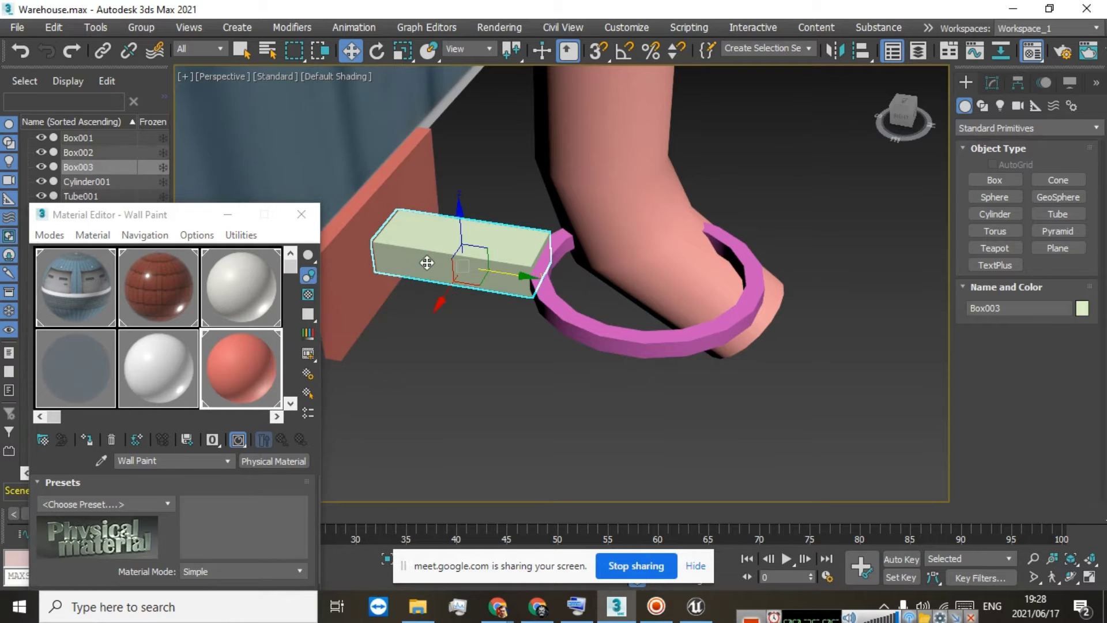
left_click(87, 439)
left_click(547, 311)
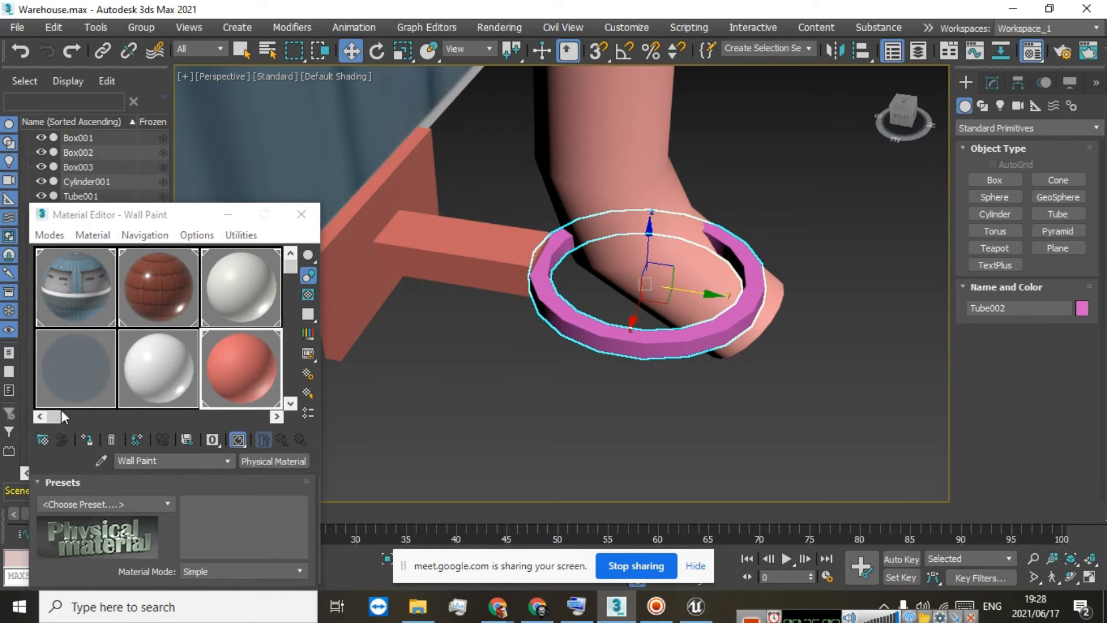
left_click(87, 439)
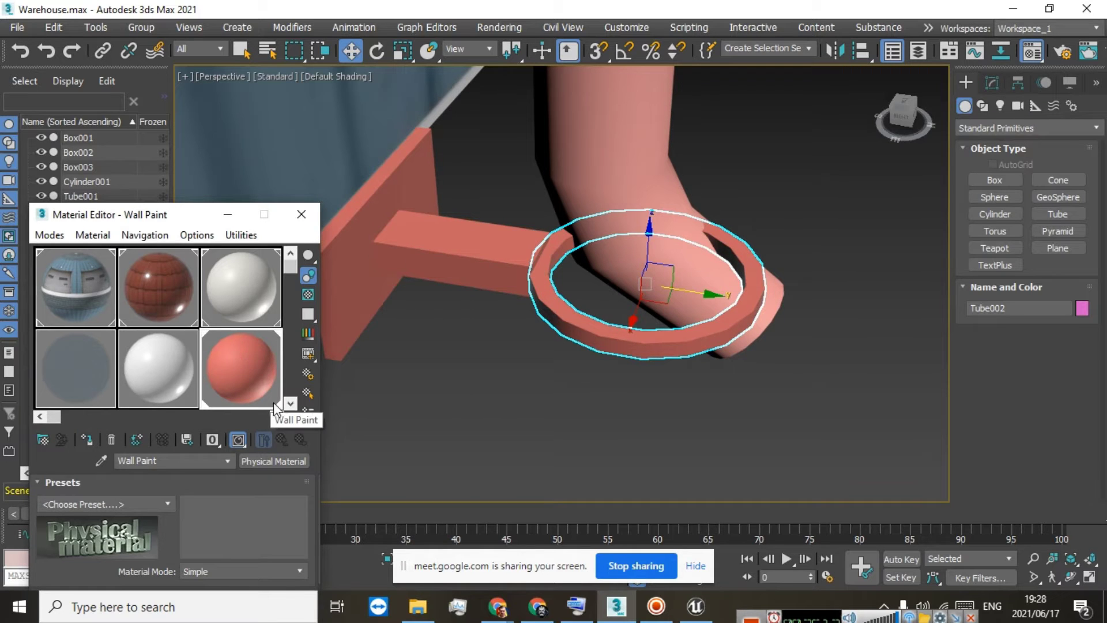
Find the Metal material among the sample slots and assign it to the bracket arm and the ring
left_click(281, 421)
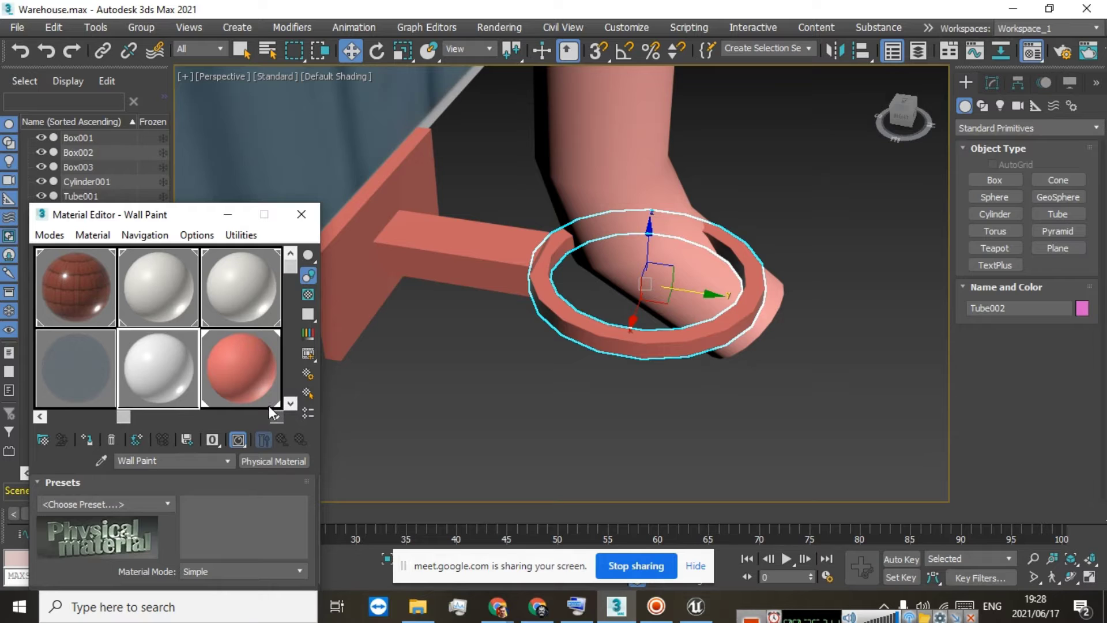
left_click(238, 361)
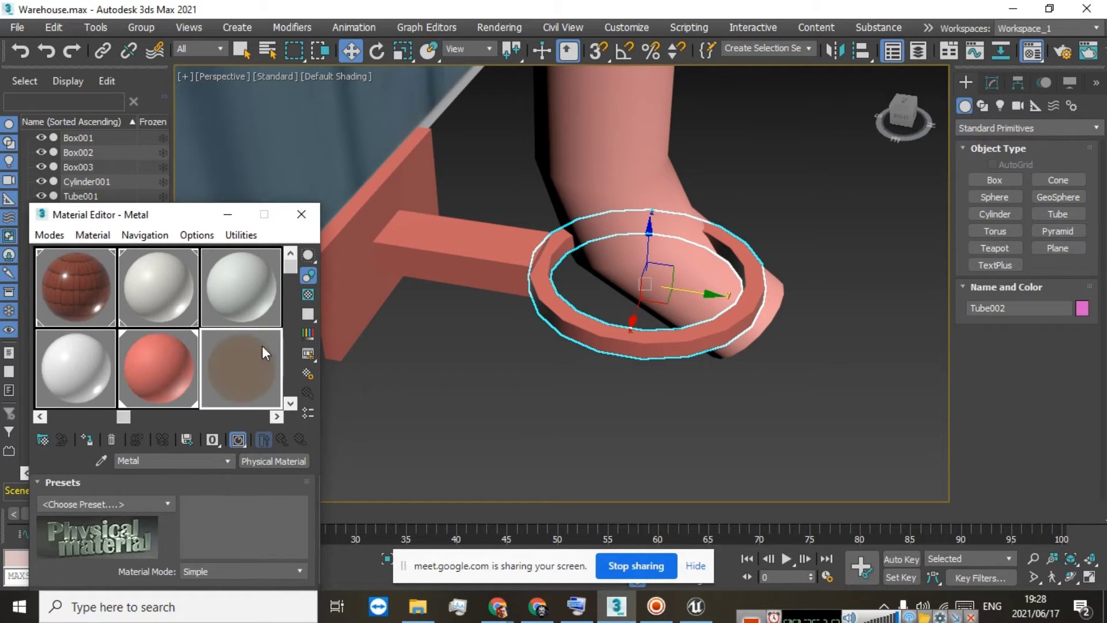
left_click(461, 246)
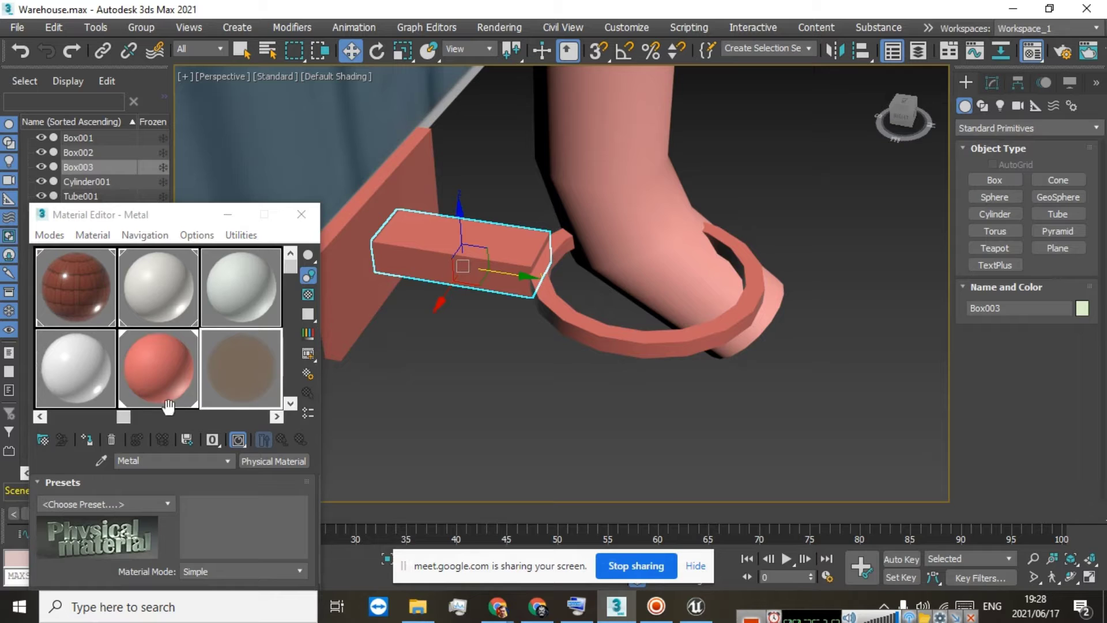
left_click(88, 438)
left_click(533, 297)
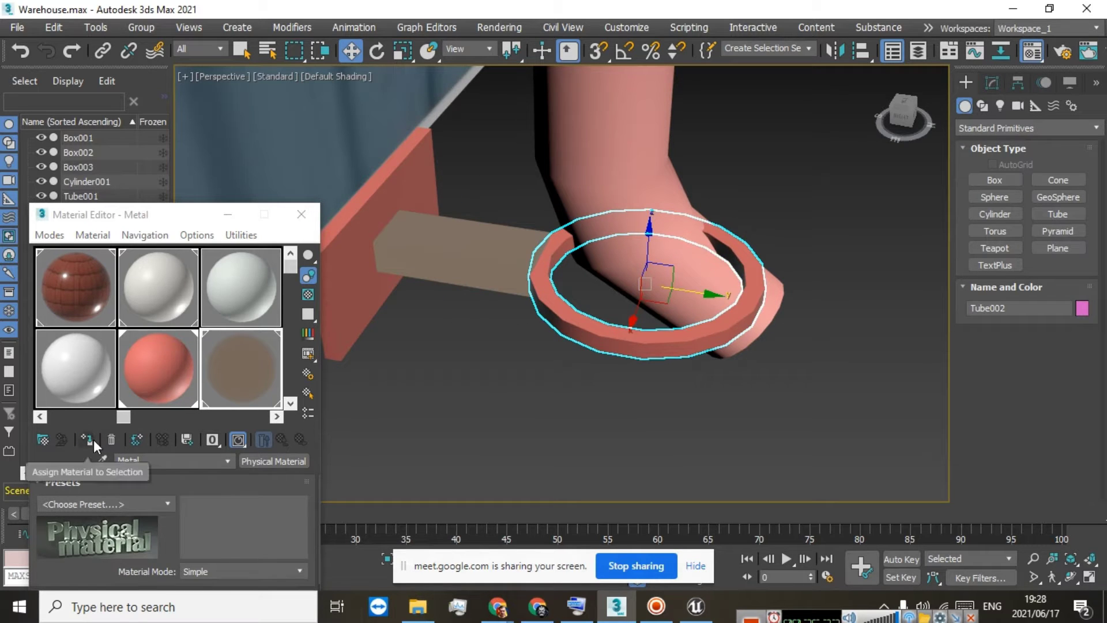
left_click(92, 439)
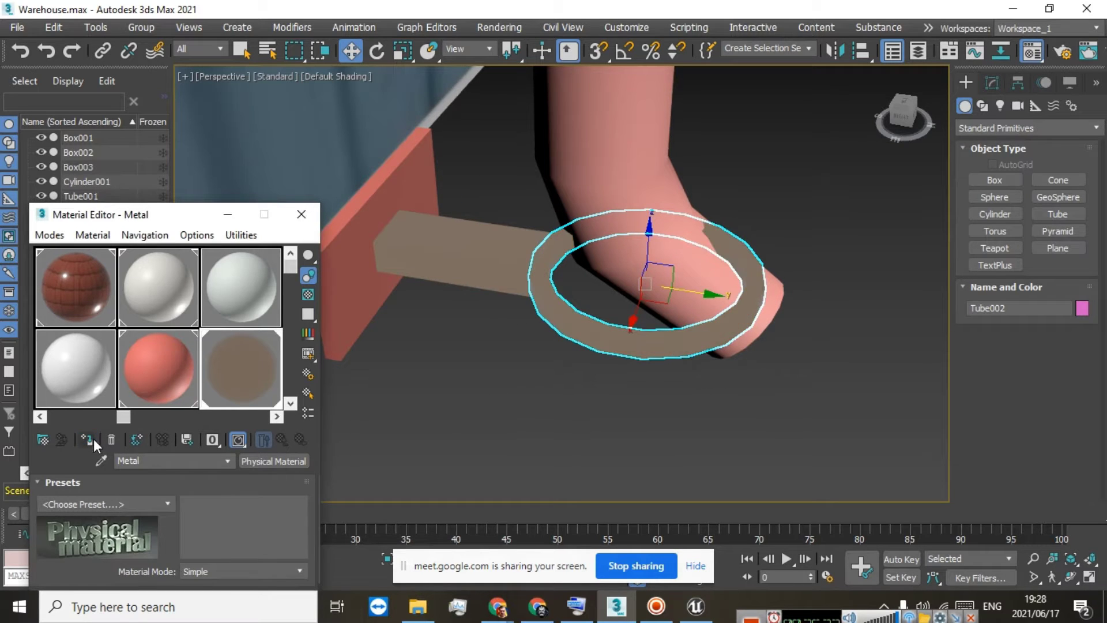
Assign the 16 - Matte Plastic material to the ring and the bracket arm
left_click(290, 404)
left_click(249, 371)
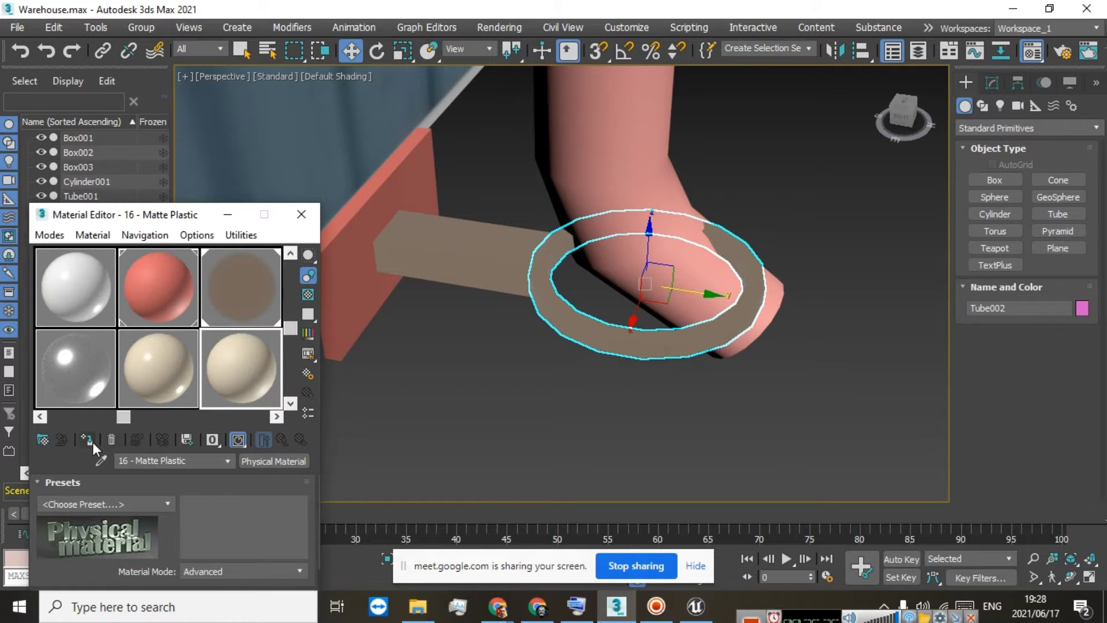
left_click(92, 442)
left_click(415, 253)
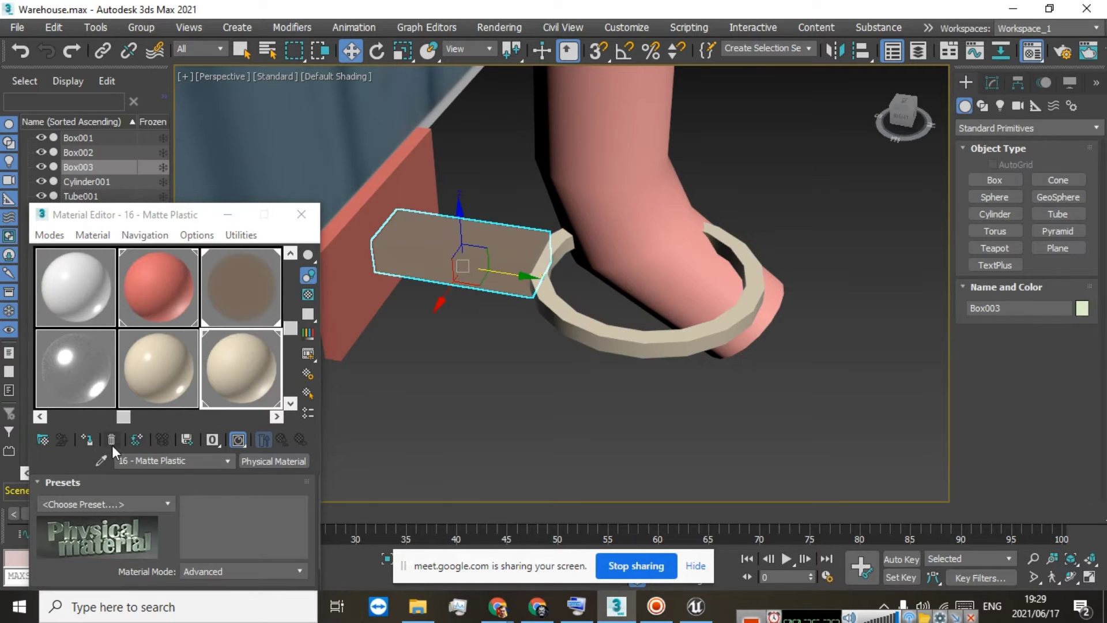
left_click(92, 441)
Scale the bracket arm down slightly along Z to make it thinner
scroll(481, 383, "down", 3)
scroll(536, 311, "up", 6)
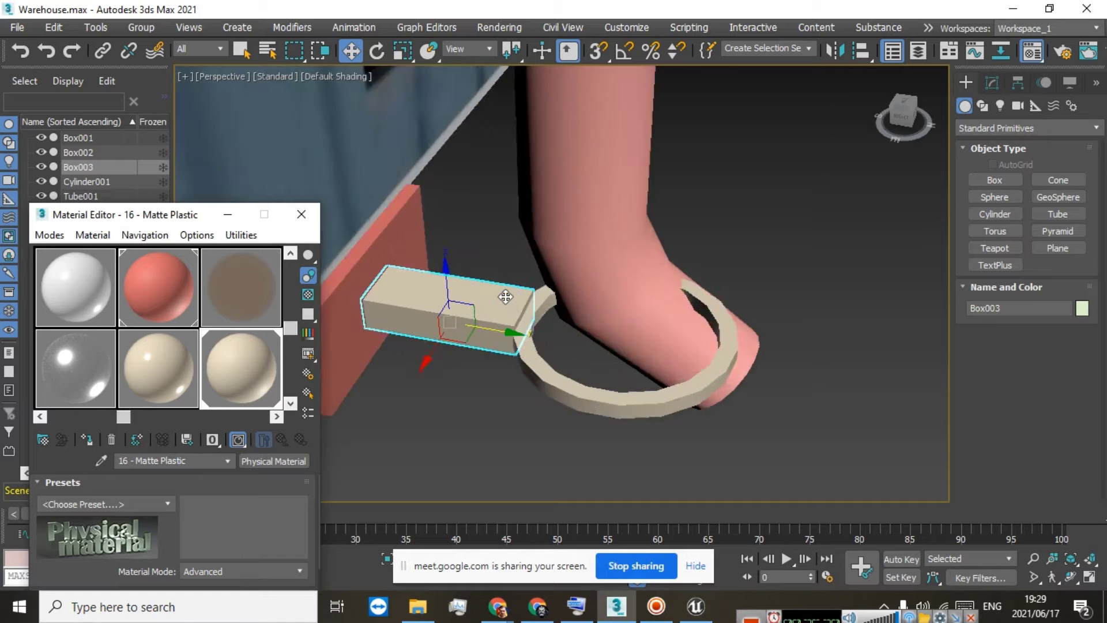
scroll(535, 311, "down", 2)
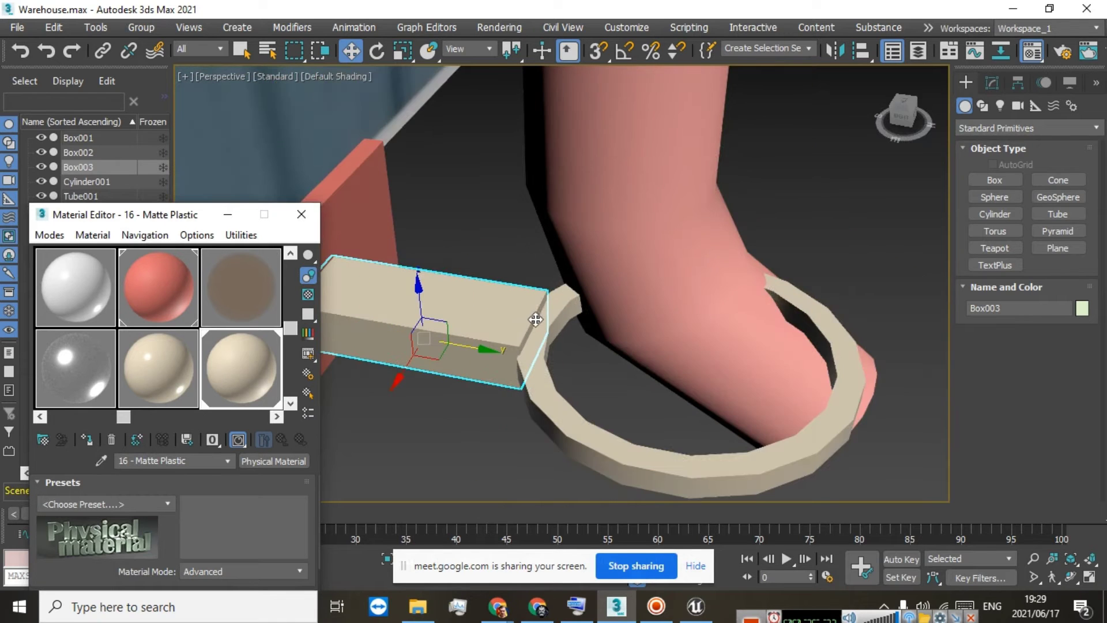
left_click(401, 51)
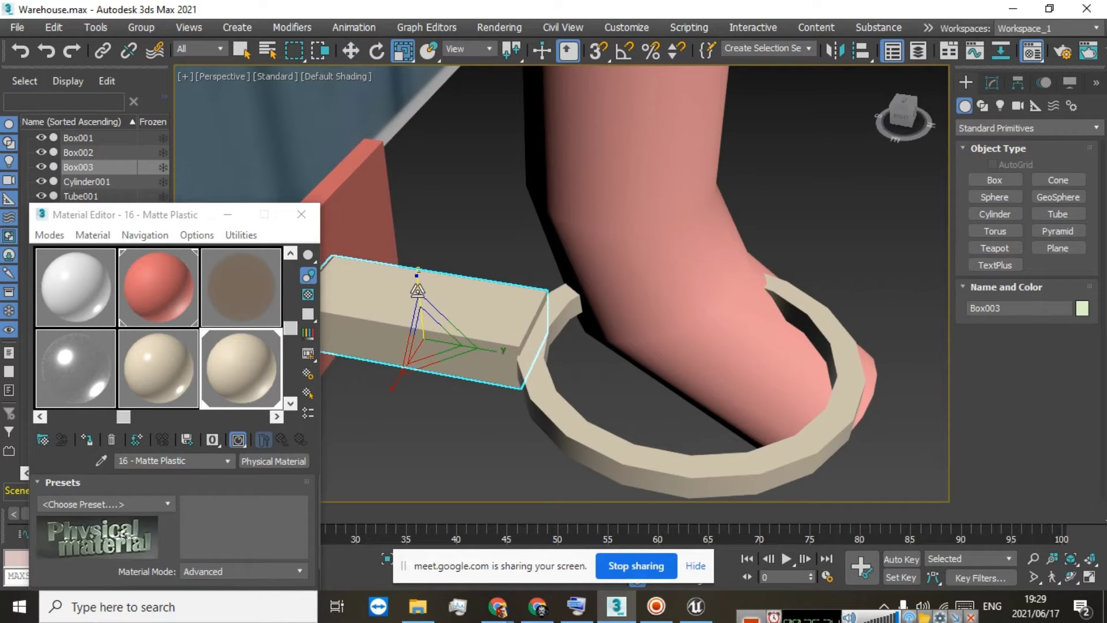
left_click_drag(417, 288, 420, 301)
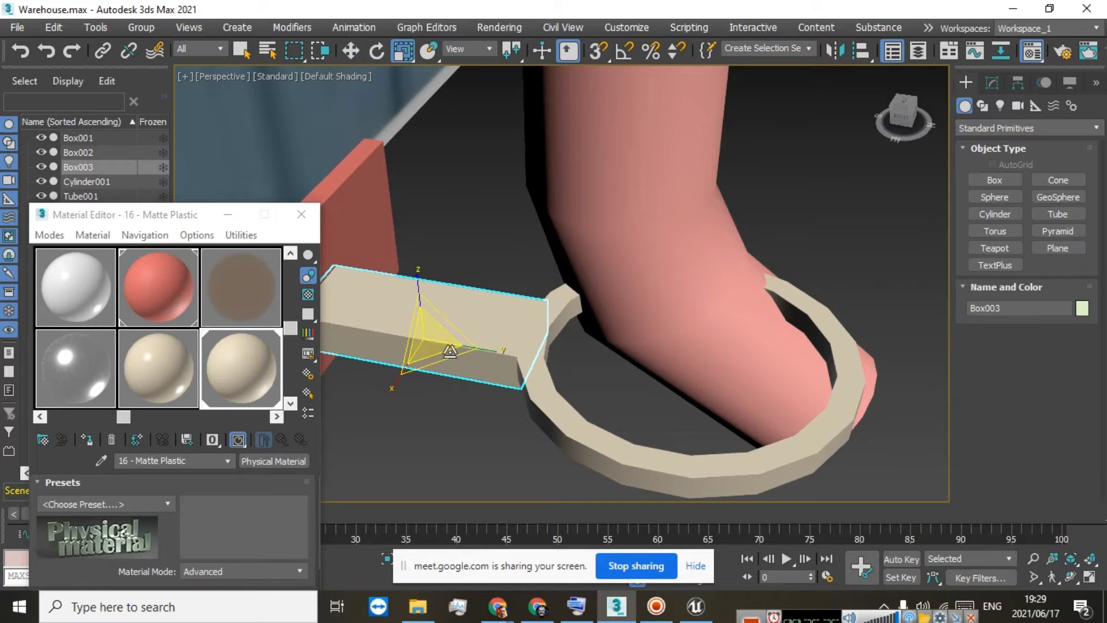
scroll(447, 366, "up", 4)
scroll(440, 370, "down", 5)
middle_click_drag(441, 370, 527, 325)
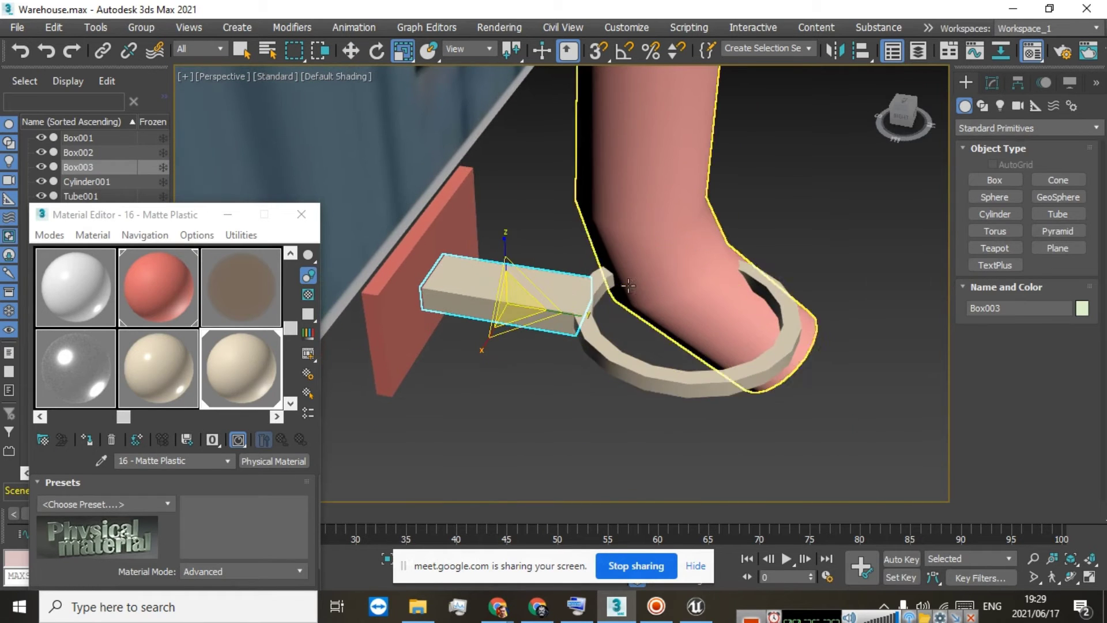
Minimize the Material Editor and examine how the bracket's wall plate and ring sit relative to the warehouse wall and downpipe
scroll(566, 314, "down", 4)
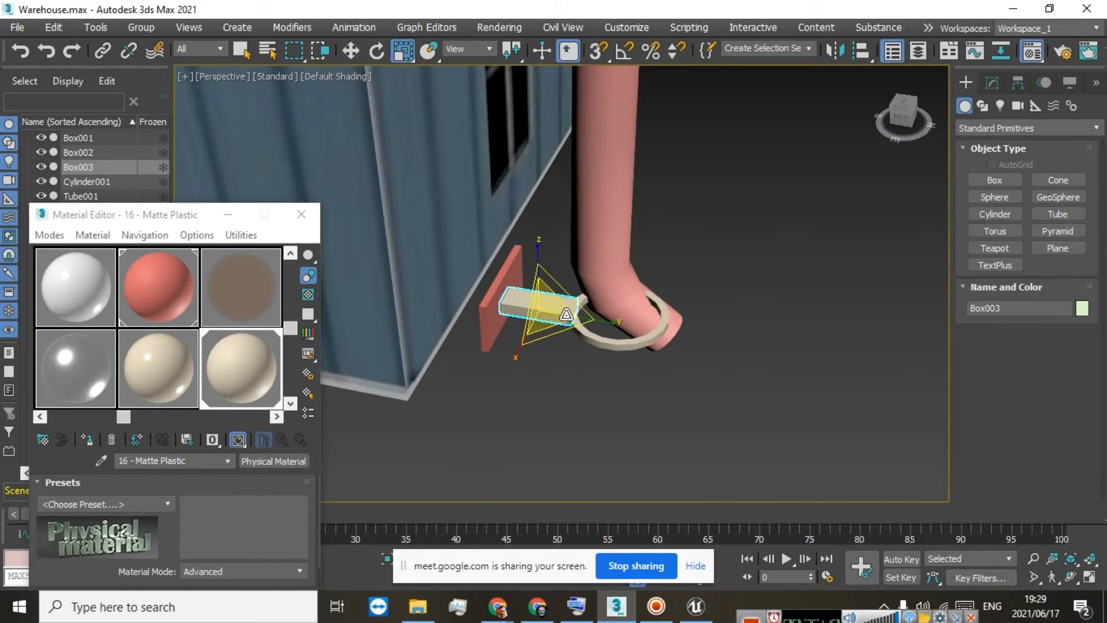
scroll(580, 294, "down", 2)
middle_click_drag(586, 255, 549, 302)
scroll(525, 332, "up", 3)
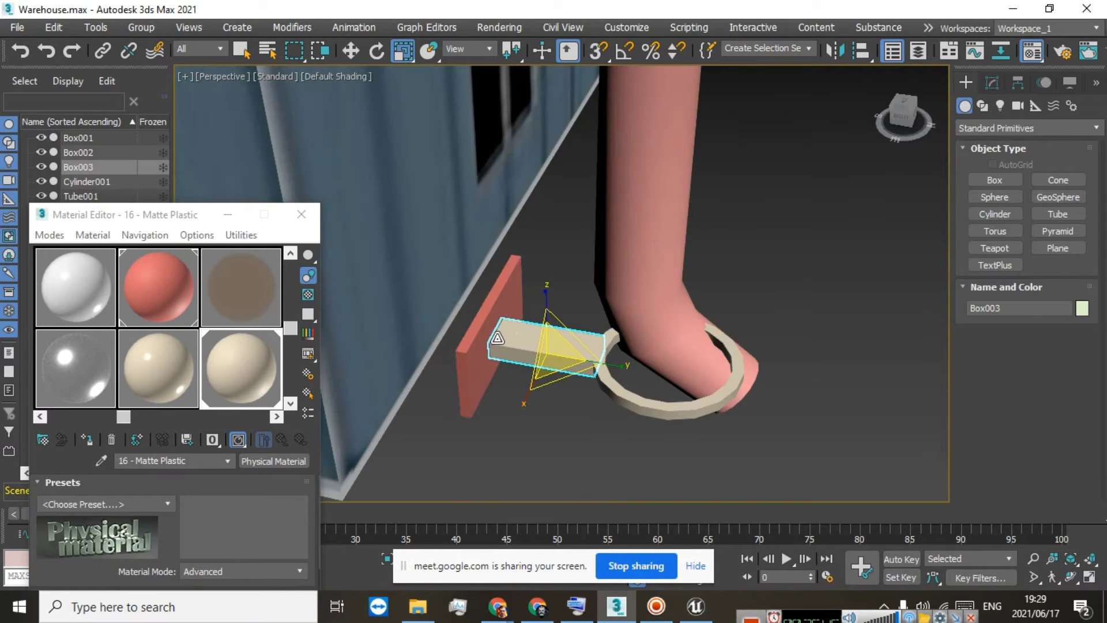
scroll(530, 347, "down", 2)
left_click(487, 341)
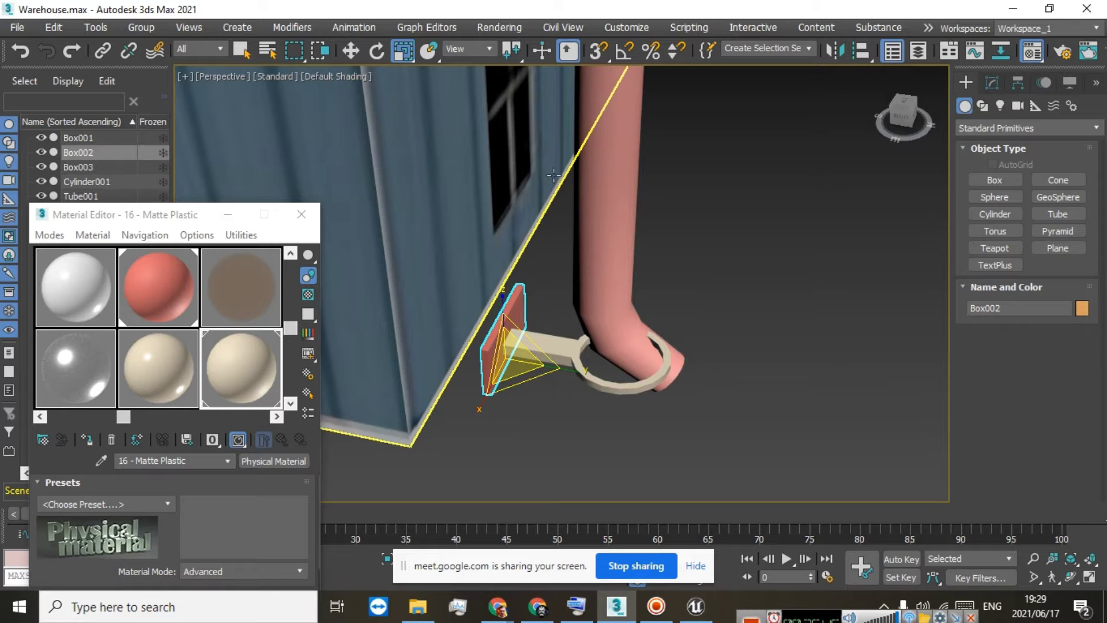
left_click(227, 215)
scroll(601, 265, "down", 4)
middle_click_drag(643, 124, 607, 302)
mouse_move(909, 118)
left_mouse_down()
mouse_move(753, 95)
mouse_move(896, 109)
left_mouse_up()
scroll(577, 363, "down", 4)
scroll(545, 434, "up", 5)
middle_click_drag(544, 435, 704, 314)
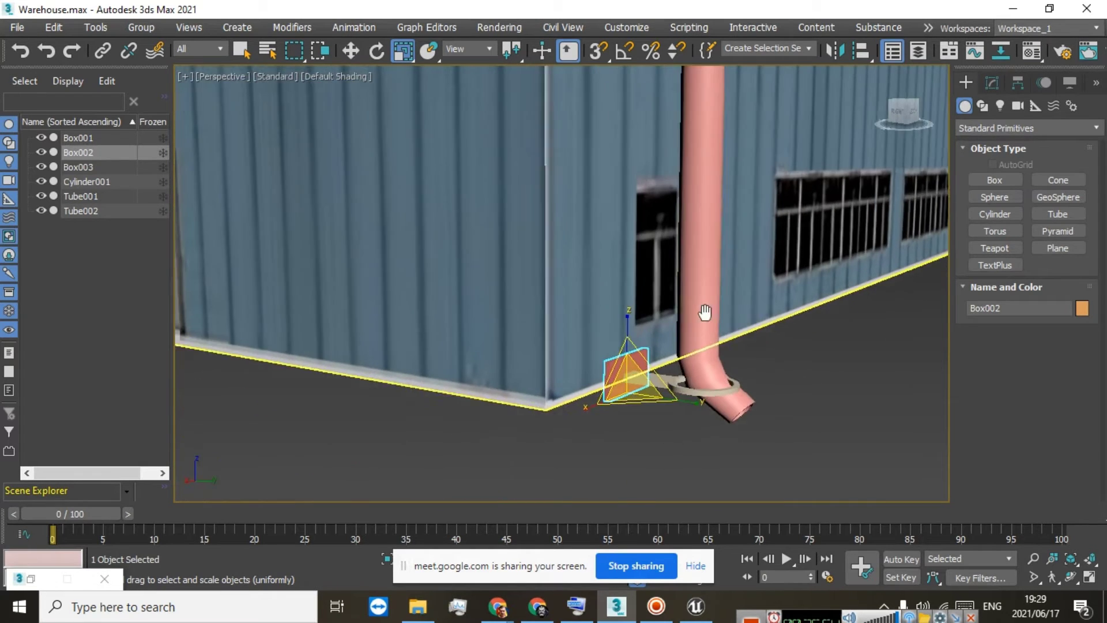
left_click_drag(894, 109, 951, 125)
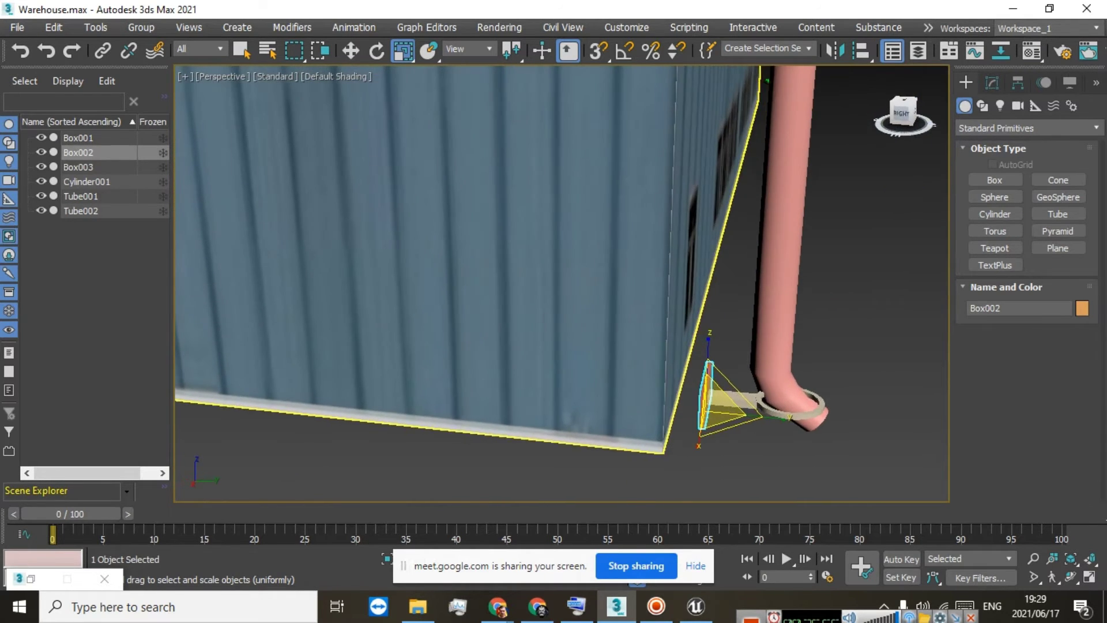
Move the bracket arm and ring together along Y toward the wall and raise them above the downpipe's bend
left_click(350, 50)
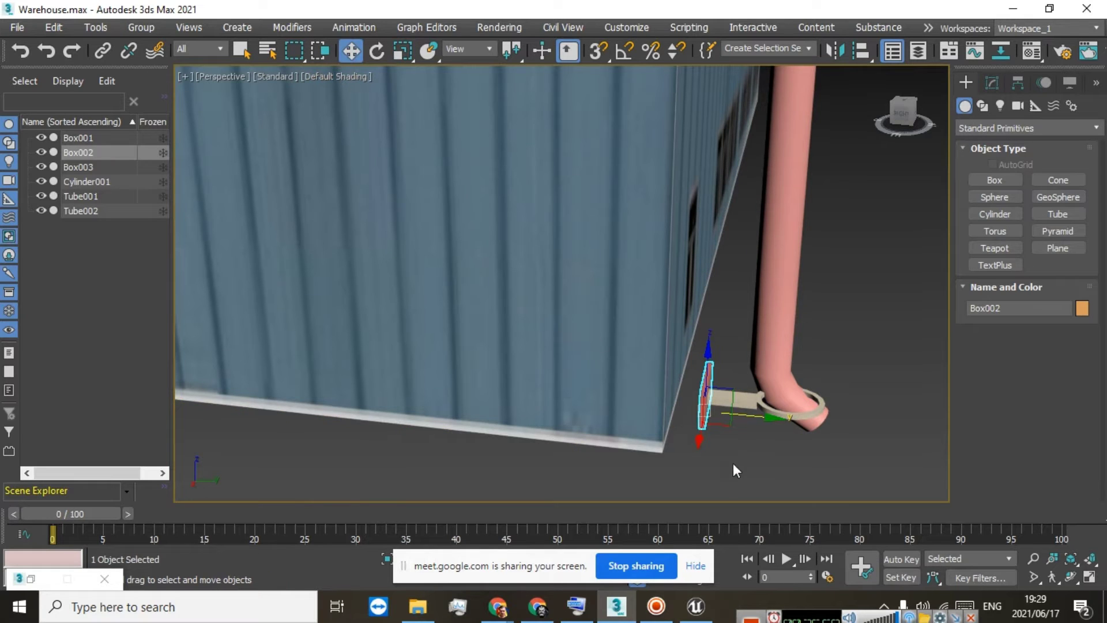
left_click(744, 398)
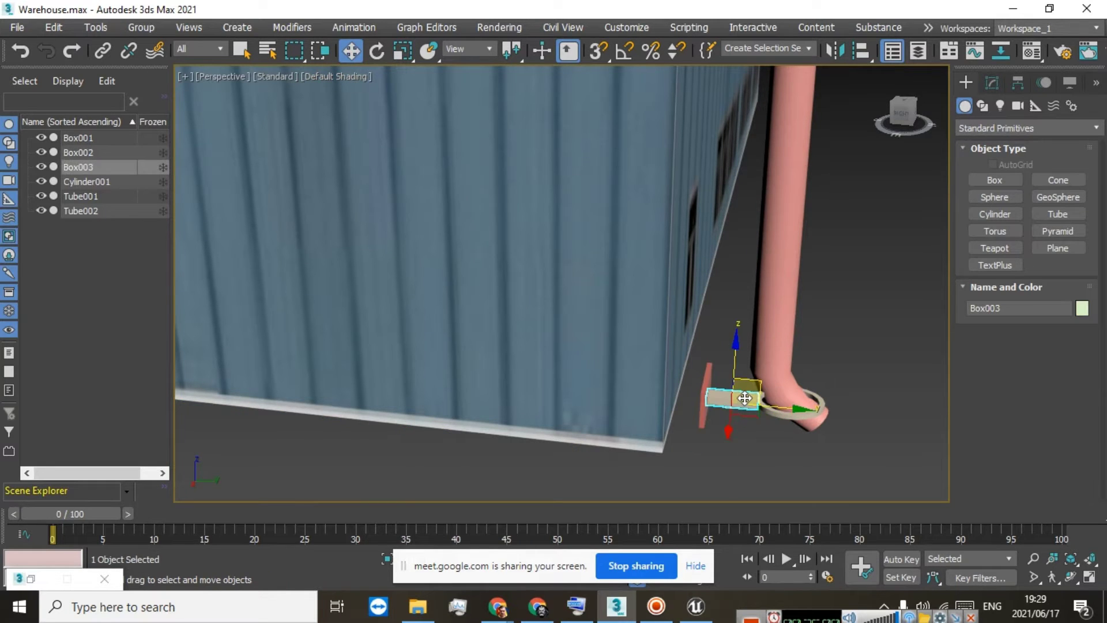
left_click(789, 415, "ctrl")
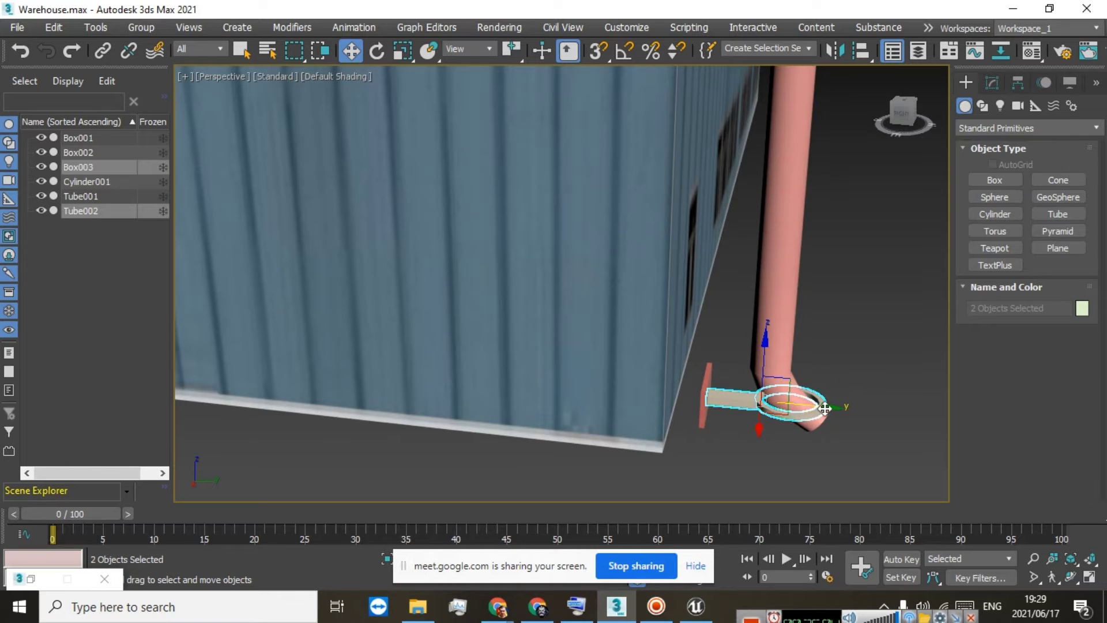
left_click_drag(825, 408, 811, 411)
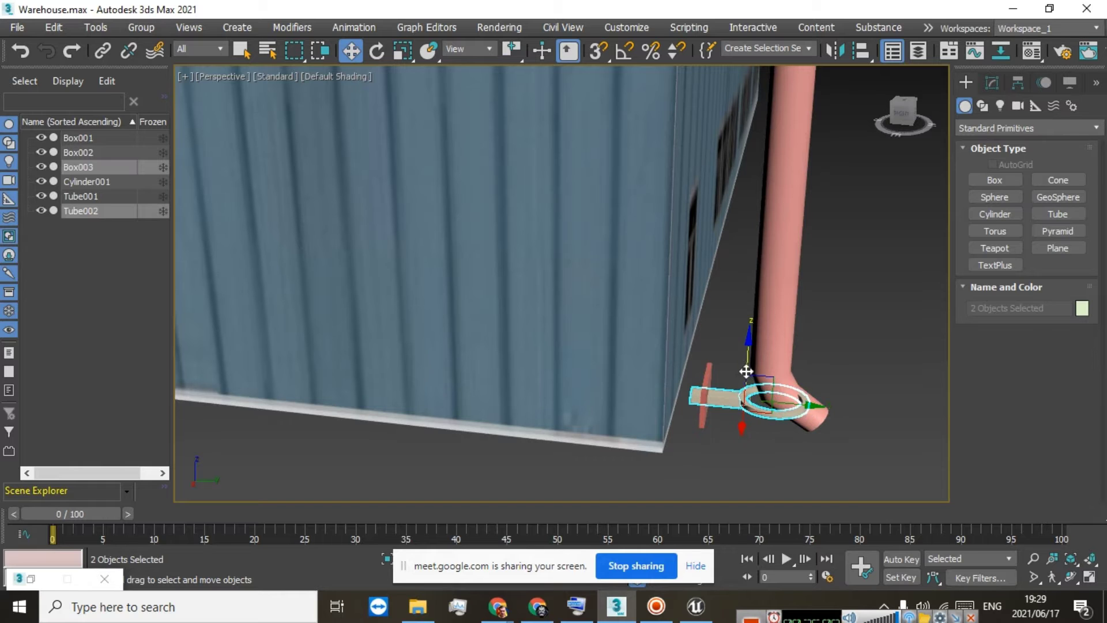
left_click_drag(746, 371, 749, 328)
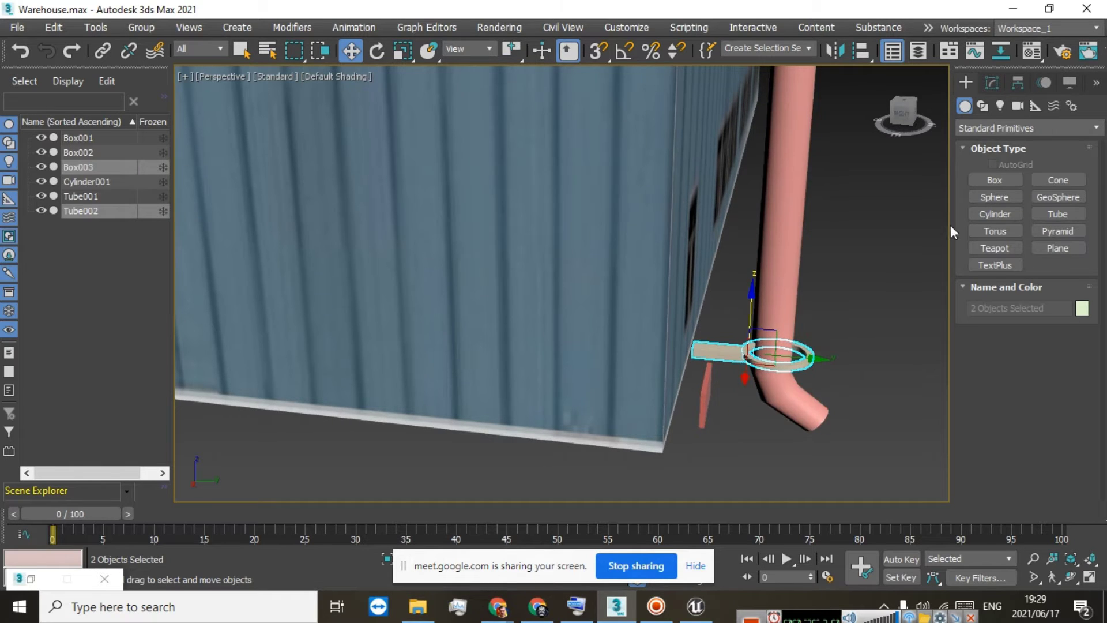
Shift the arm and ring horizontally so the ring encircles the straight part of the downpipe
left_click_drag(900, 122, 846, 128)
scroll(769, 464, "up", 4)
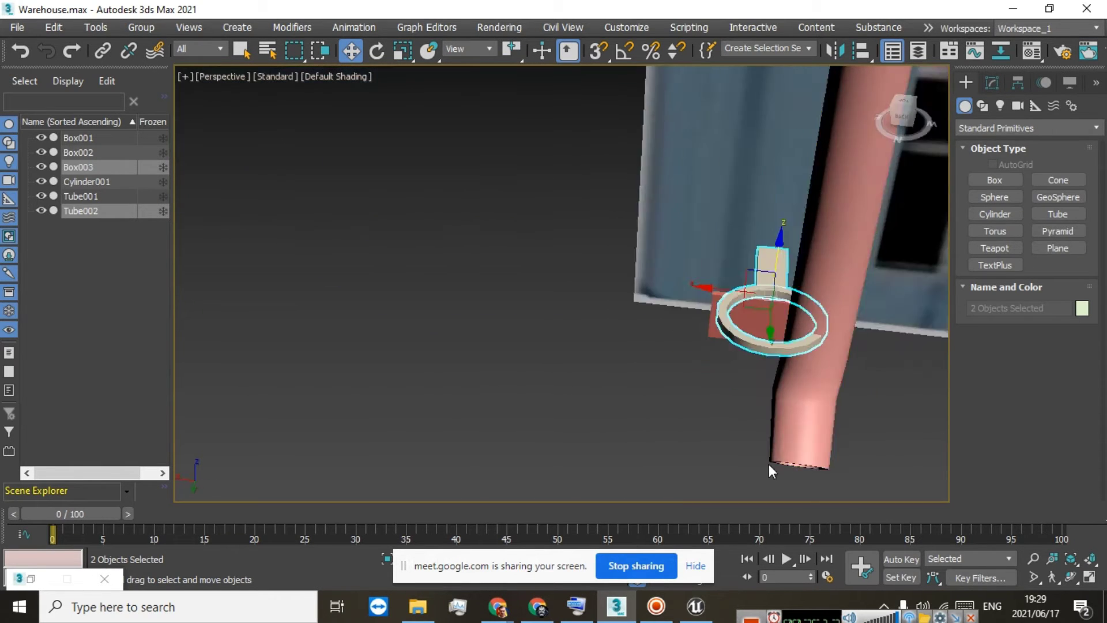
left_click_drag(713, 191, 788, 199)
left_click_drag(909, 101, 912, 122)
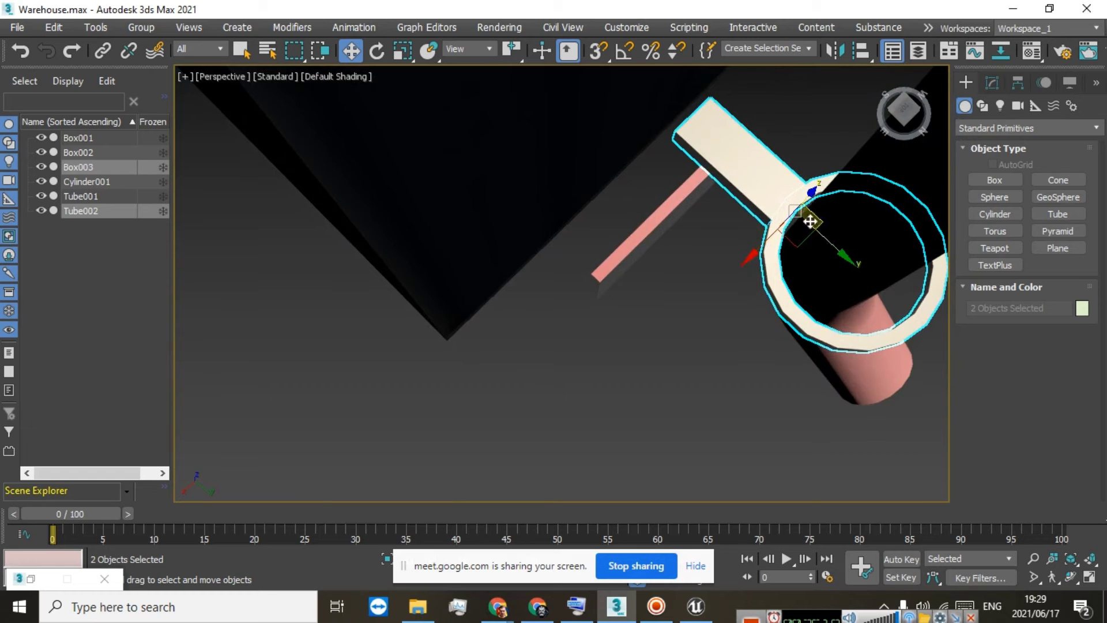
left_click_drag(835, 248, 833, 234)
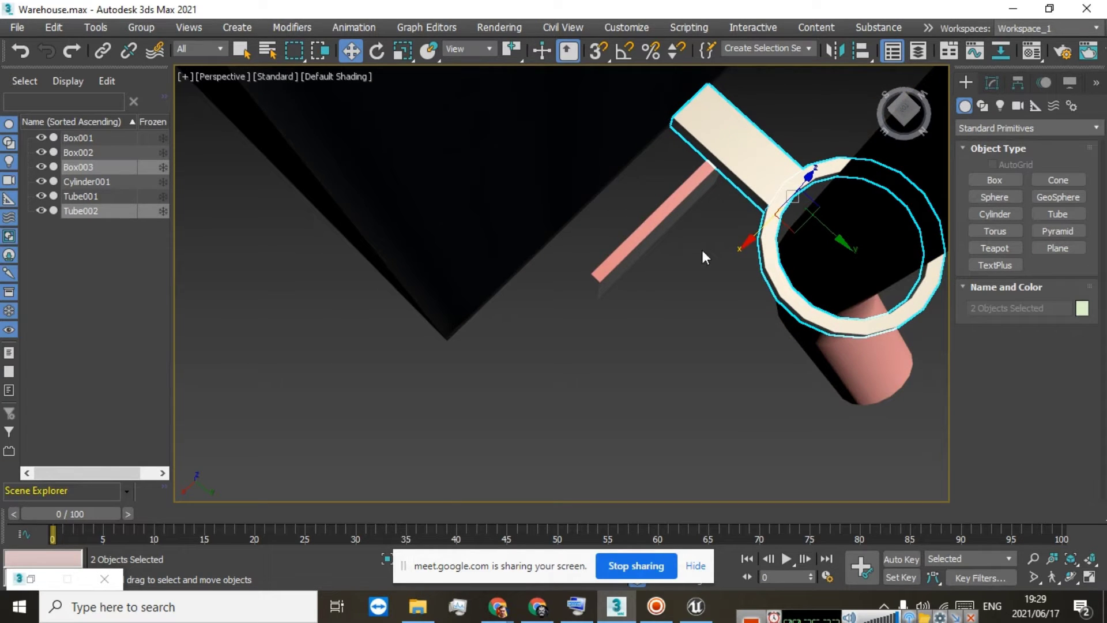
Move the wall plate along the wall, up and toward it to line up with the wall end of the bracket arm
left_click(641, 232)
left_click_drag(632, 255, 702, 205)
left_click_drag(732, 155, 748, 108)
left_click_drag(781, 164, 750, 134)
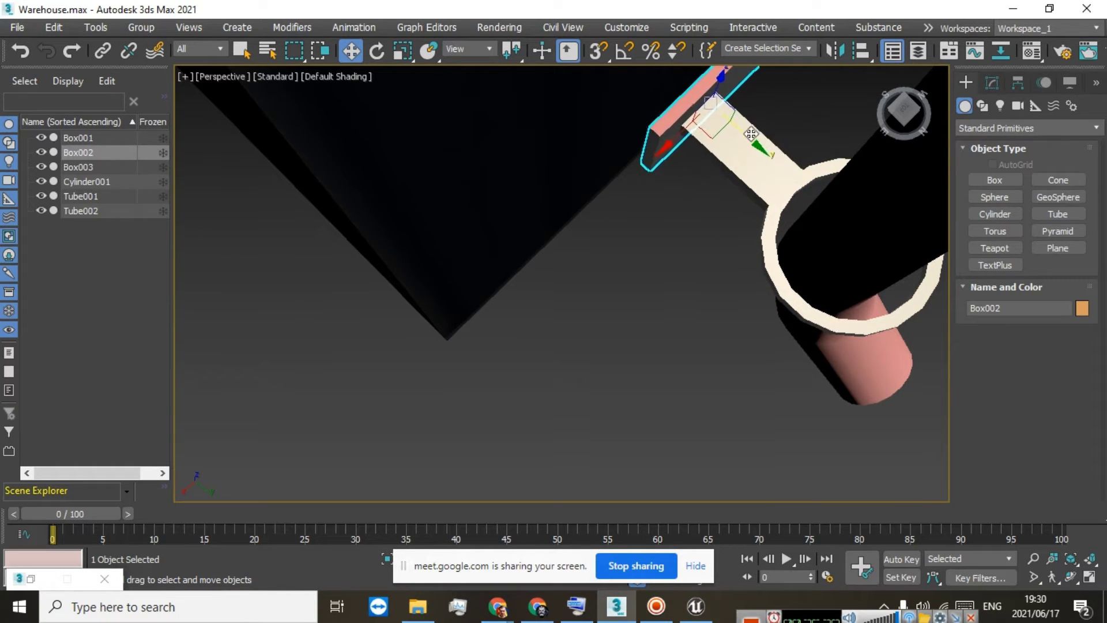
Move the wall plate along Y until it sits against the side wall of the warehouse
mouse_move(903, 110)
left_mouse_down()
mouse_move(848, 121)
mouse_move(882, 104)
mouse_move(863, 112)
mouse_move(919, 118)
left_mouse_up()
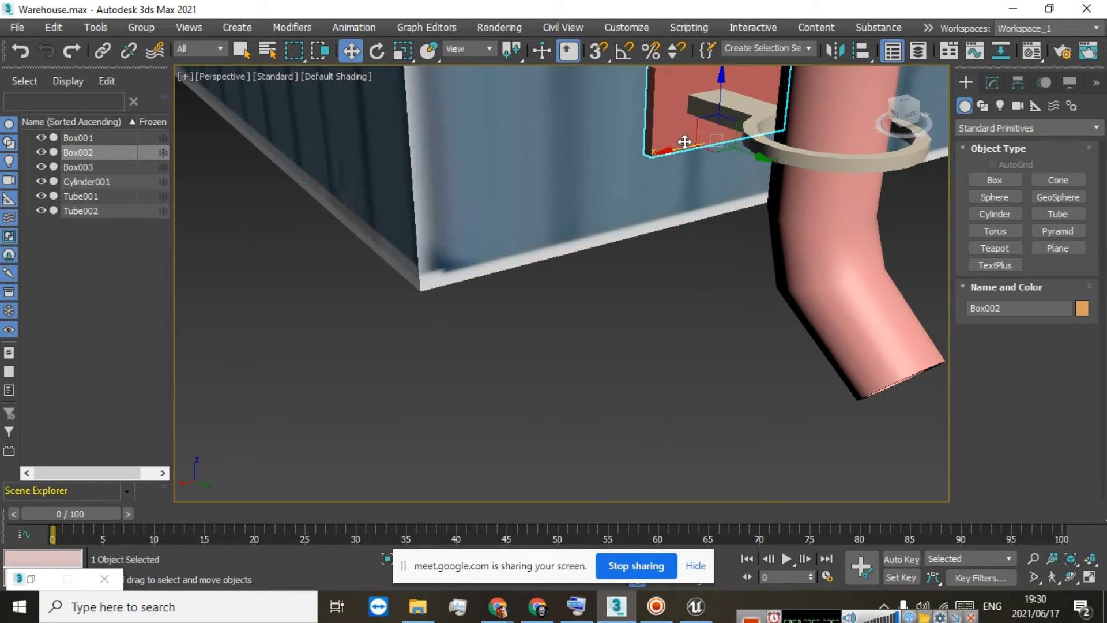
scroll(690, 139, "down", 5)
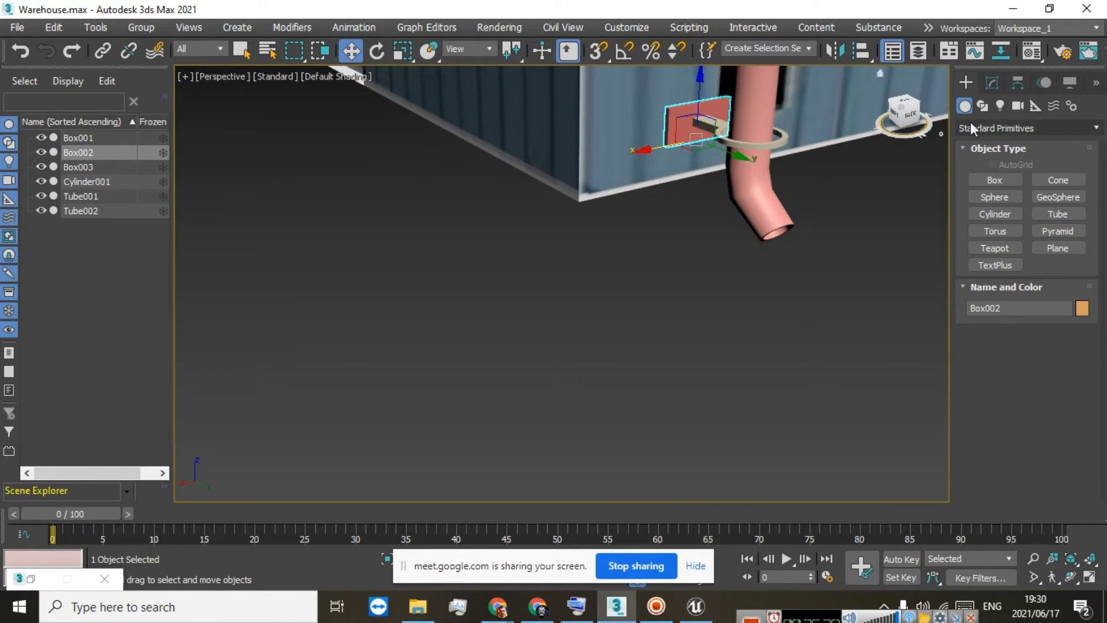
left_click_drag(905, 111, 934, 94)
scroll(702, 111, "up", 5)
scroll(745, 134, "down", 5)
middle_click_drag(710, 151, 724, 241)
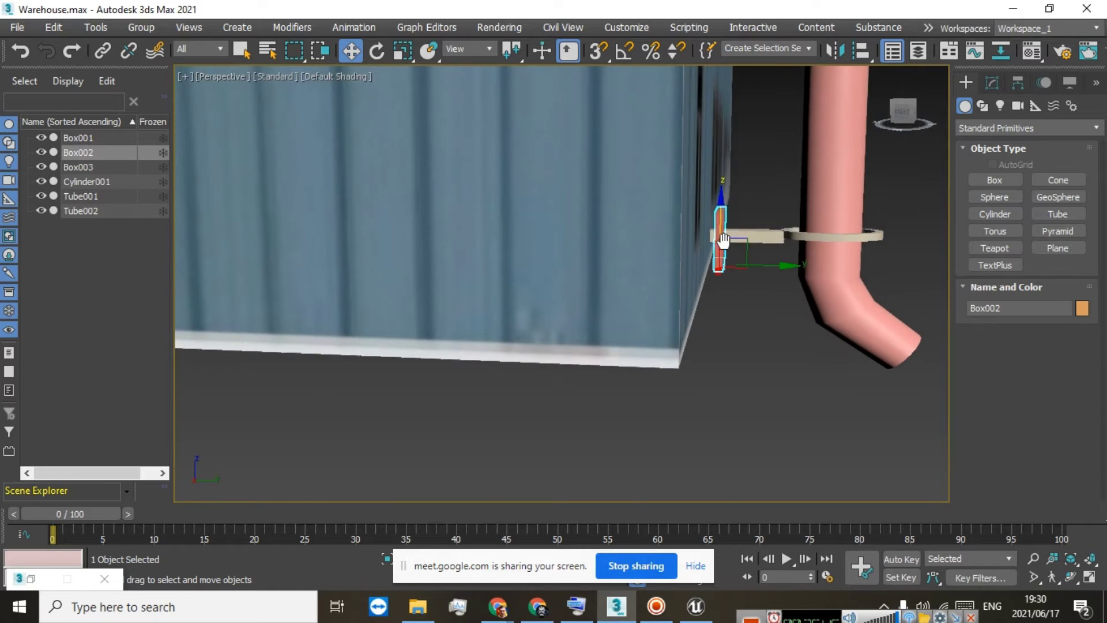
scroll(723, 241, "up", 3)
left_click_drag(764, 297, 713, 287)
left_click_drag(704, 284, 711, 295)
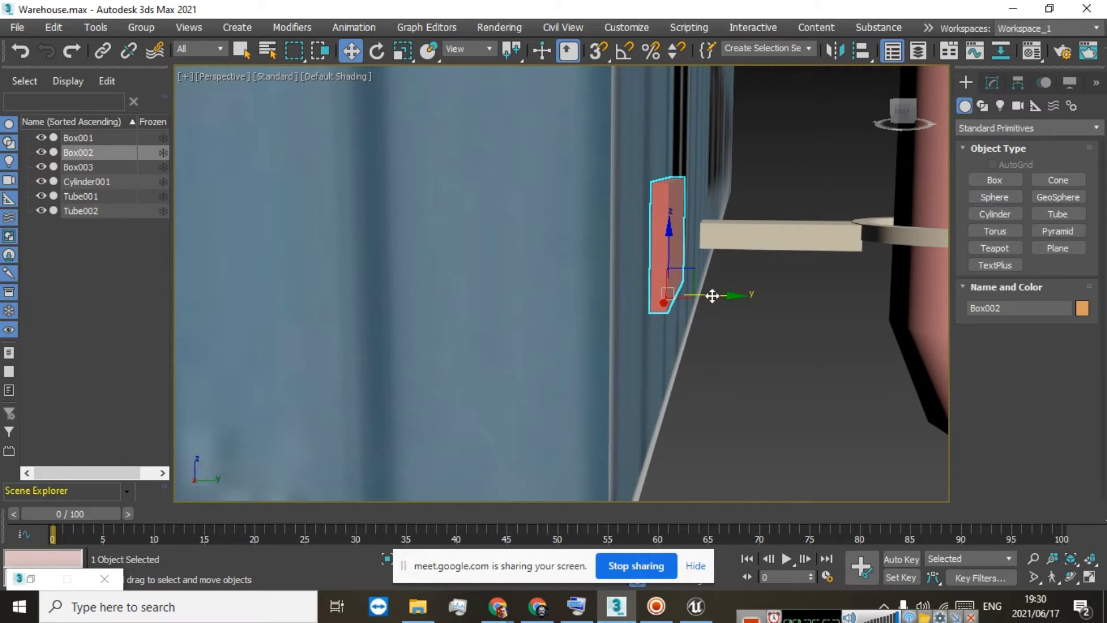
Convert the bracket arm to an Editable Mesh
left_click(798, 235)
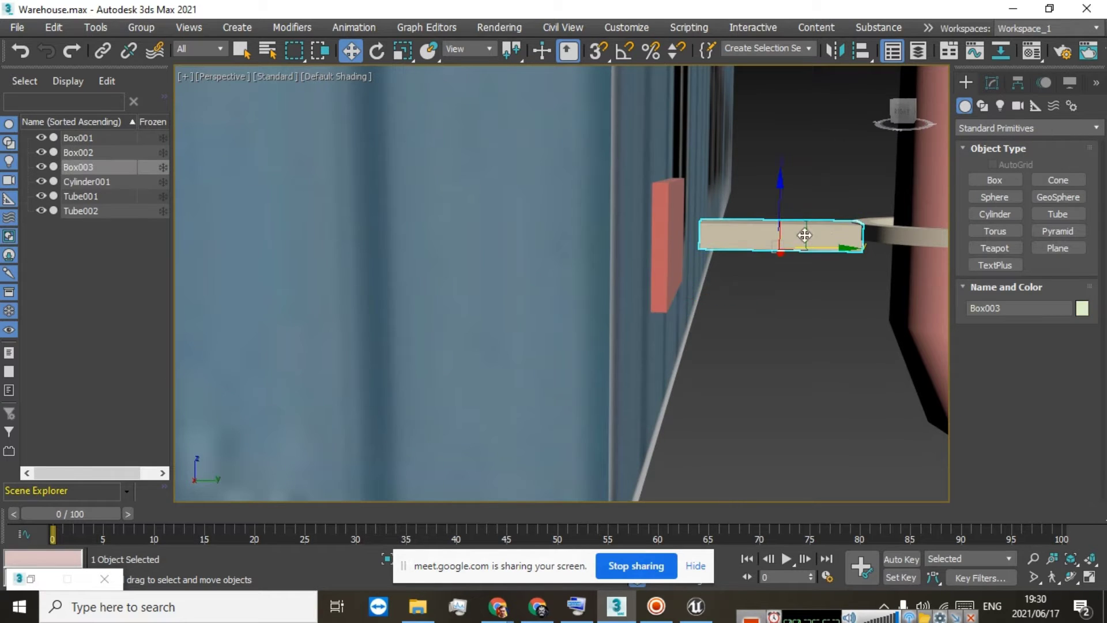
left_click(991, 80)
right_click(977, 145)
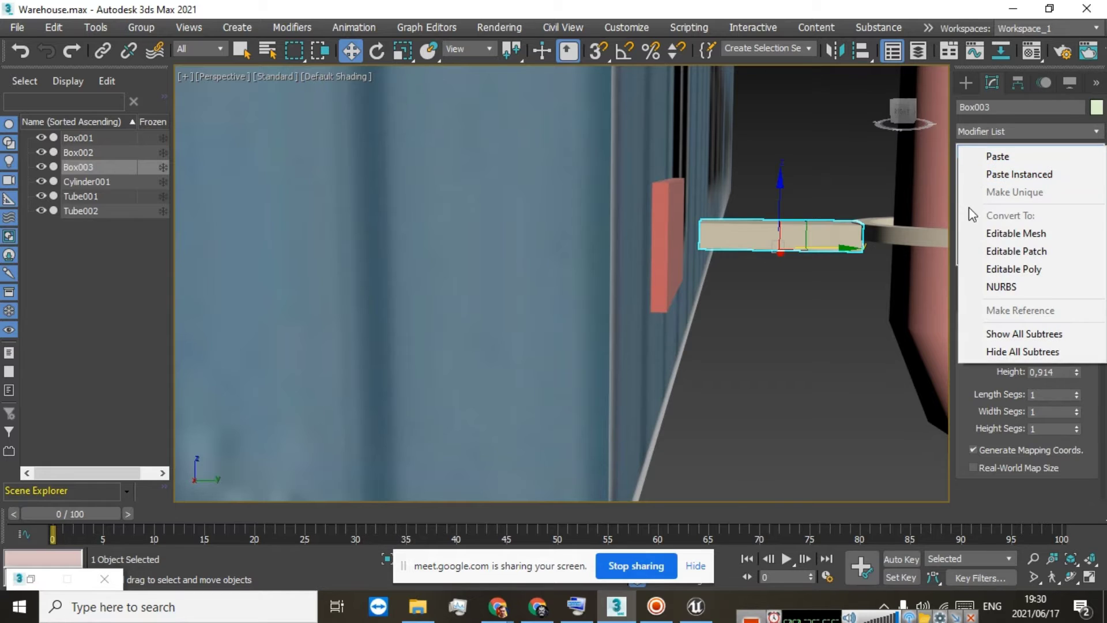
left_click(977, 231)
Lengthen the bracket arm by moving its wall-end vertices along Y to meet the wall plate
left_click(965, 151)
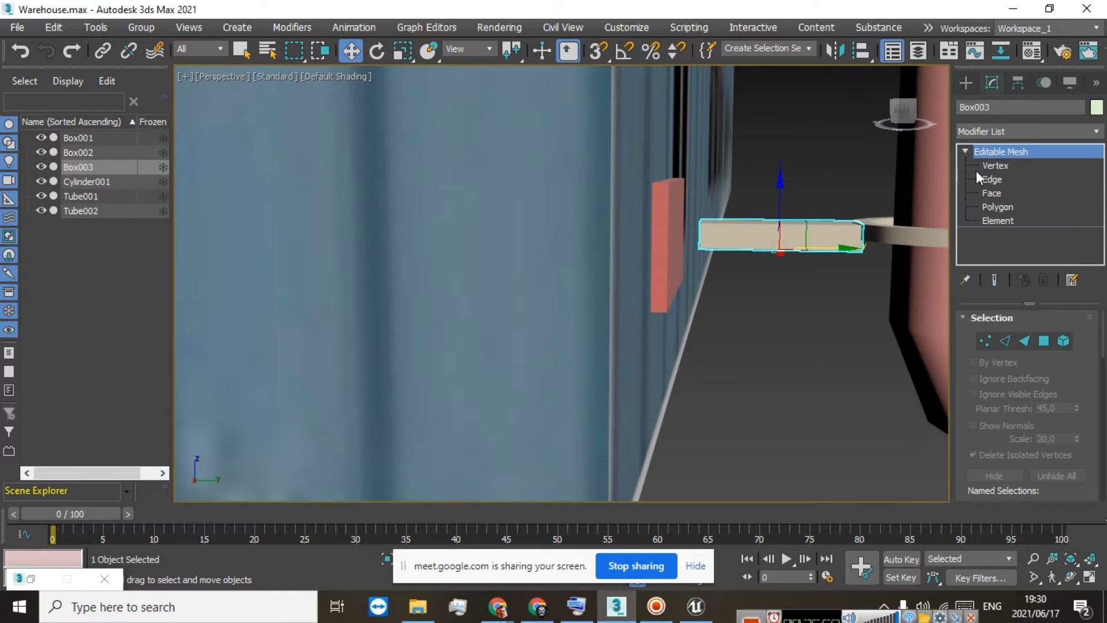
left_click(986, 165)
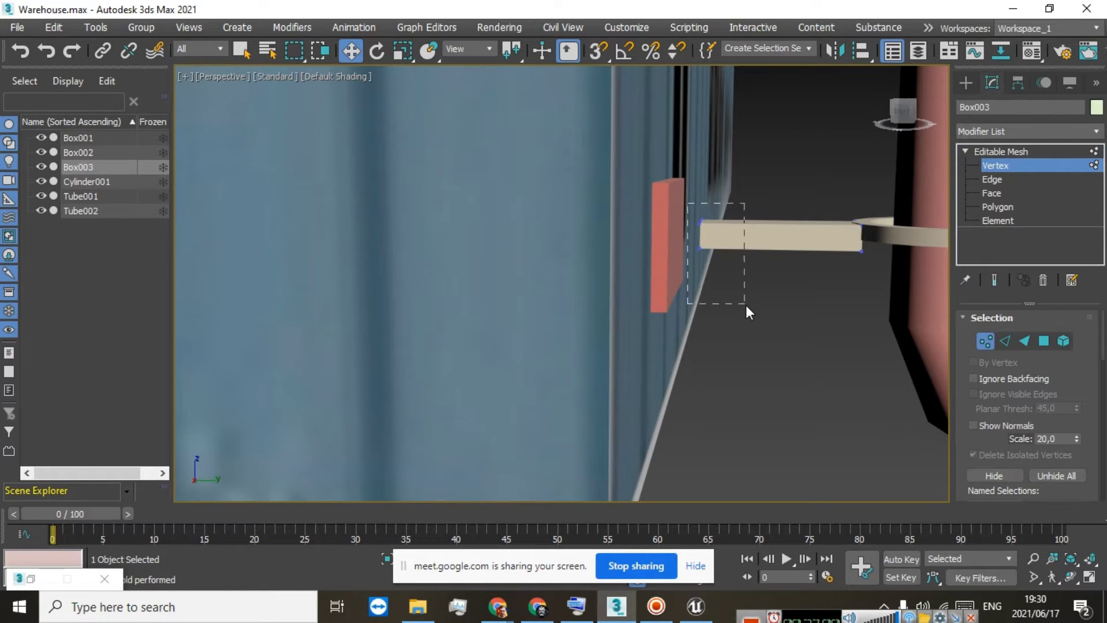
left_click_drag(747, 307, 745, 305)
scroll(707, 238, "up", 2)
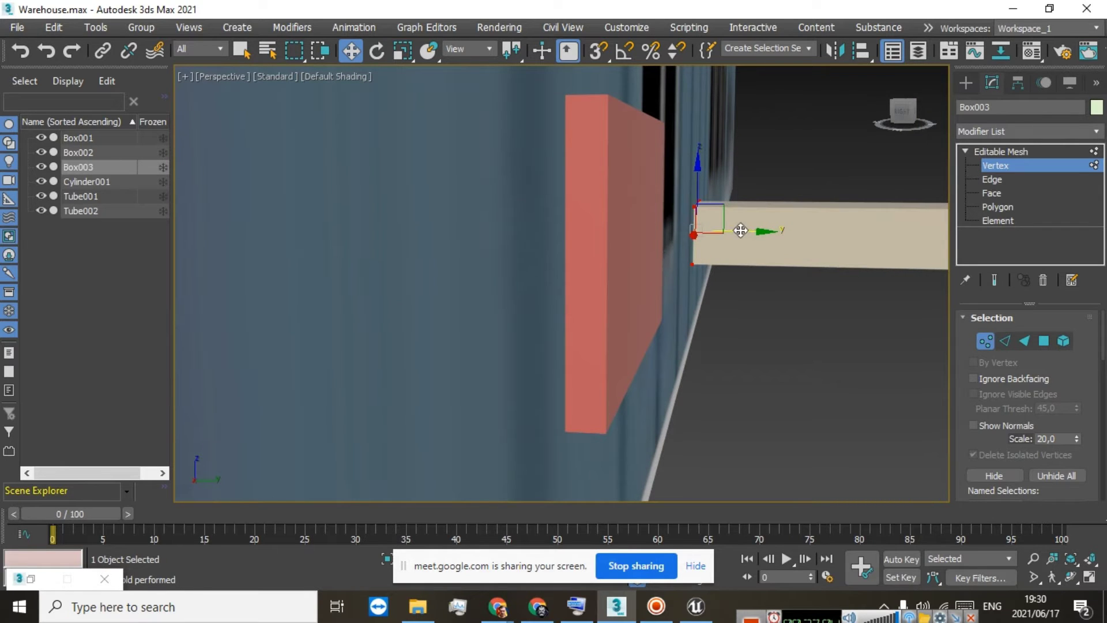
left_click_drag(740, 230, 684, 231)
left_click(991, 152)
Examine how the bracket connects the warehouse wall to the downpipe, from close up and from a distance
scroll(761, 197, "down", 5)
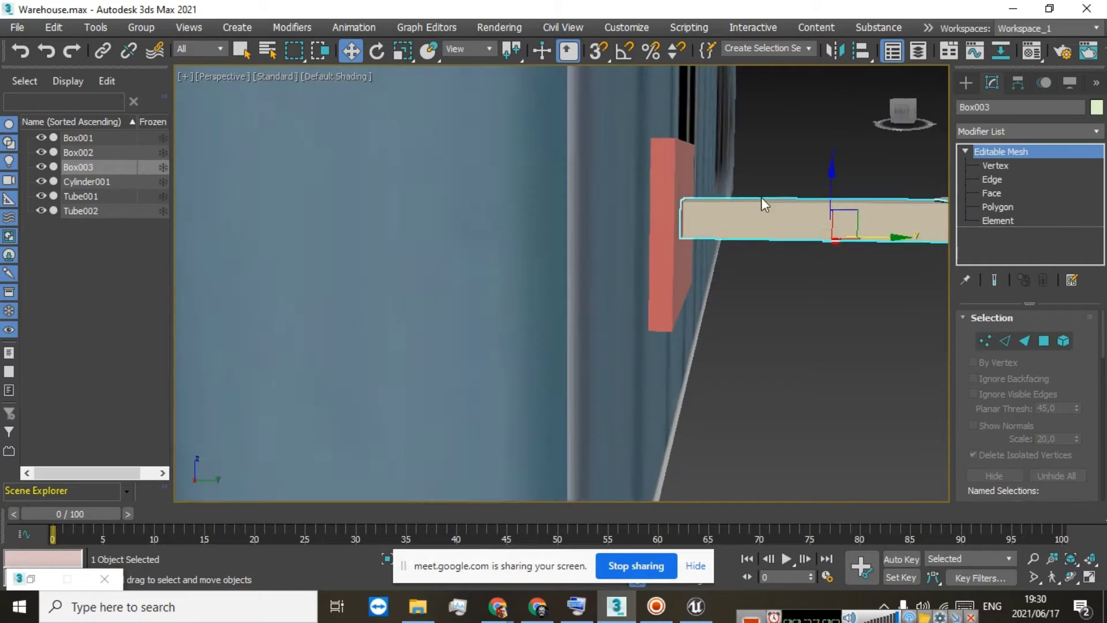
middle_click_drag(761, 197, 507, 428)
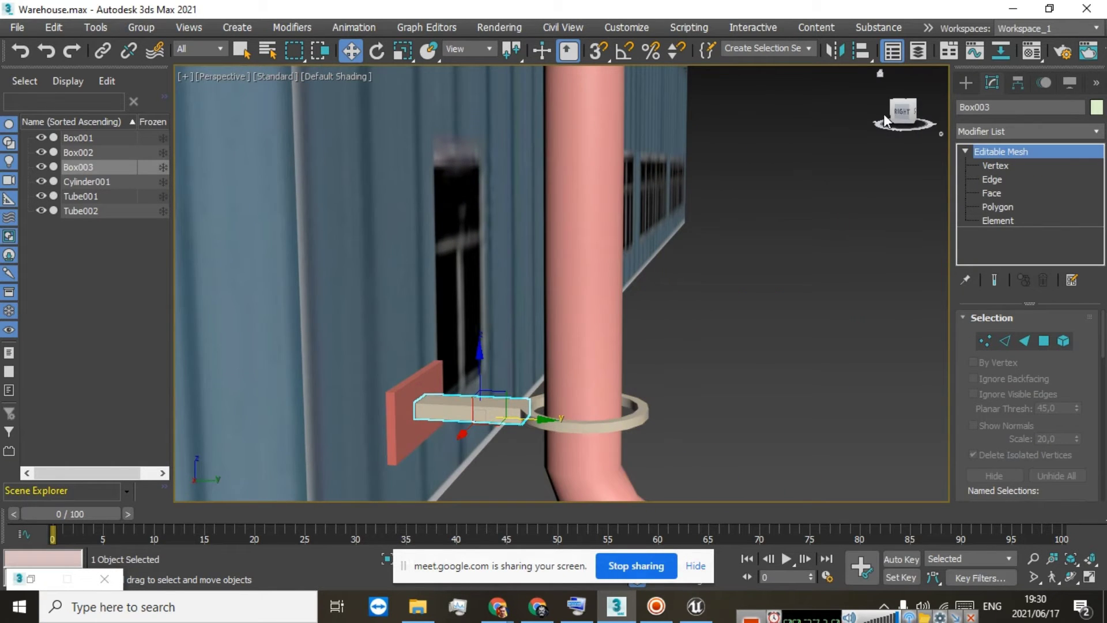
mouse_move(899, 115)
left_mouse_down()
mouse_move(908, 118)
mouse_move(890, 118)
left_mouse_up()
middle_click_drag(641, 449, 734, 341)
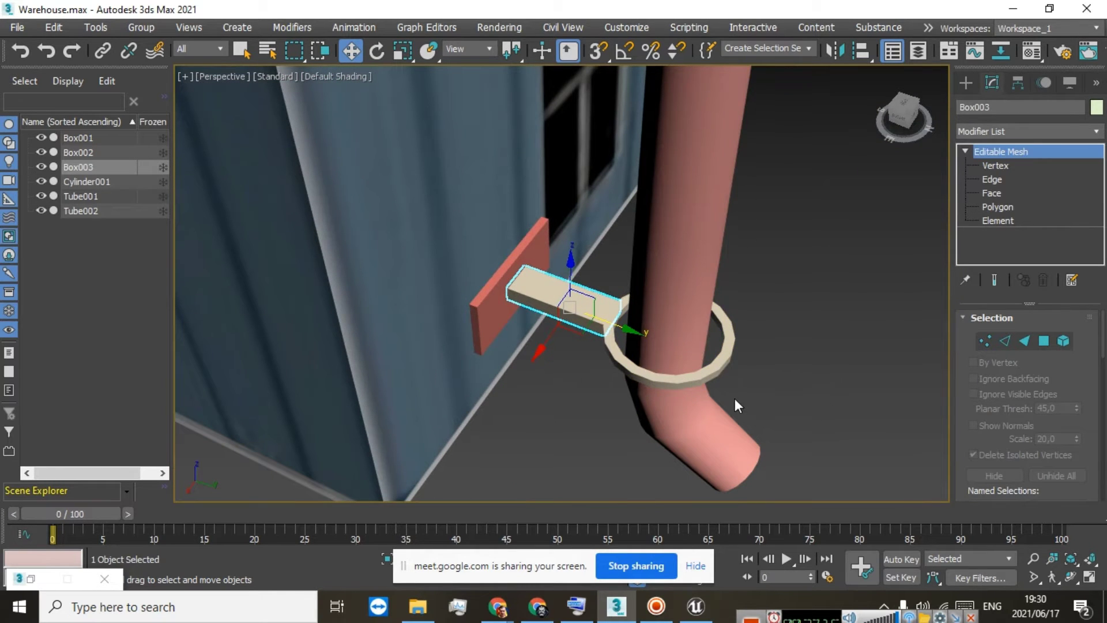
scroll(717, 355, "down", 5)
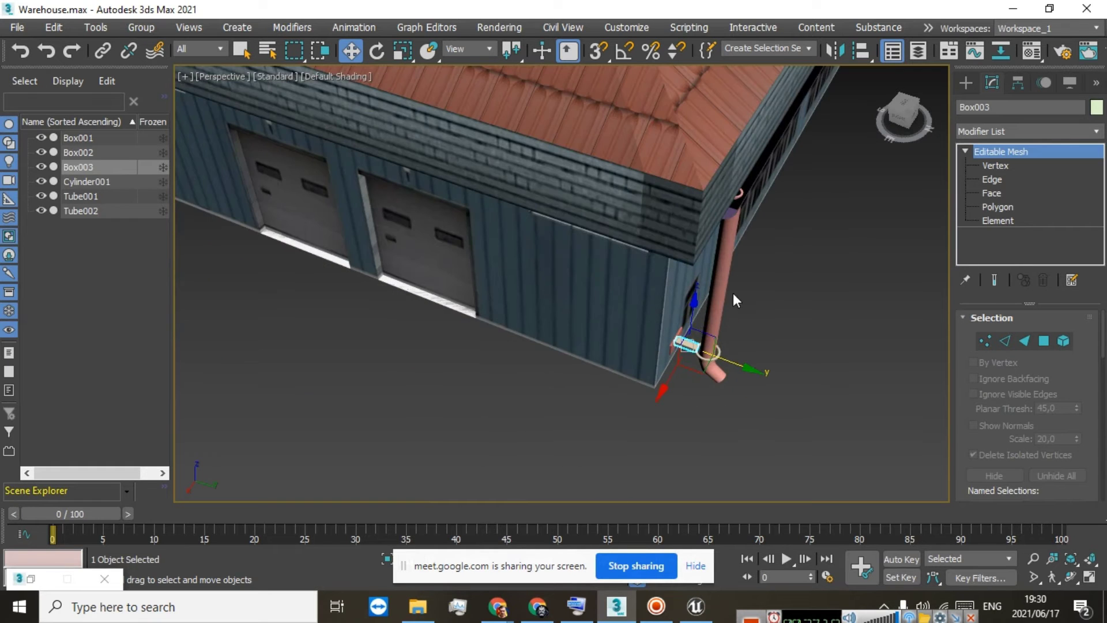
scroll(724, 353, "up", 5)
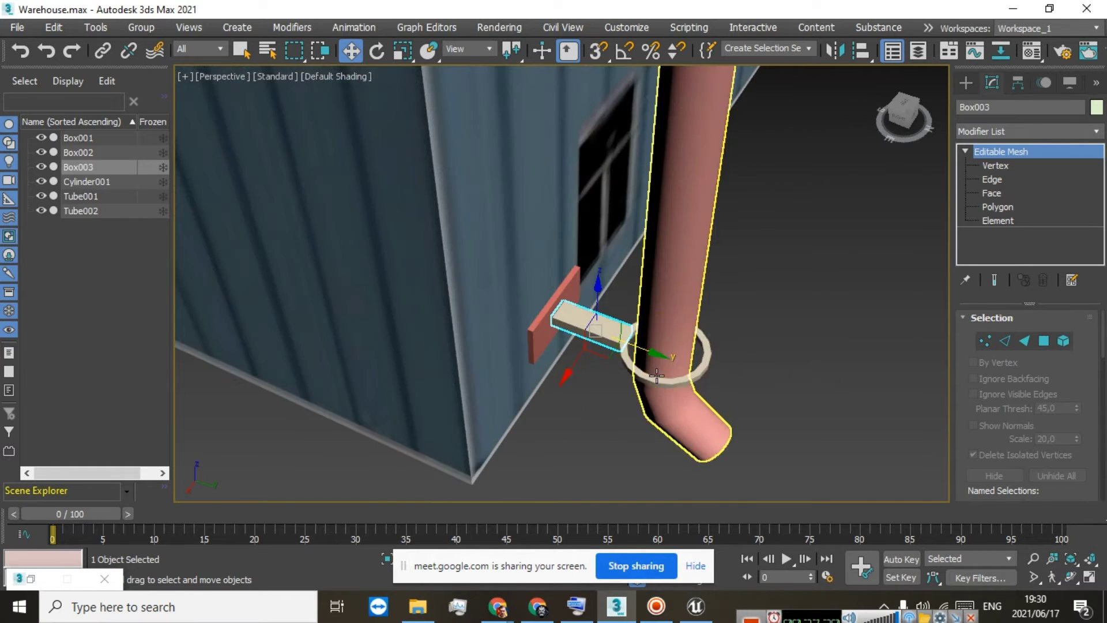
Scale the bracket ring down slightly and move it along Y until it meets the end of the arm
scroll(656, 375, "up", 3)
left_click(615, 387)
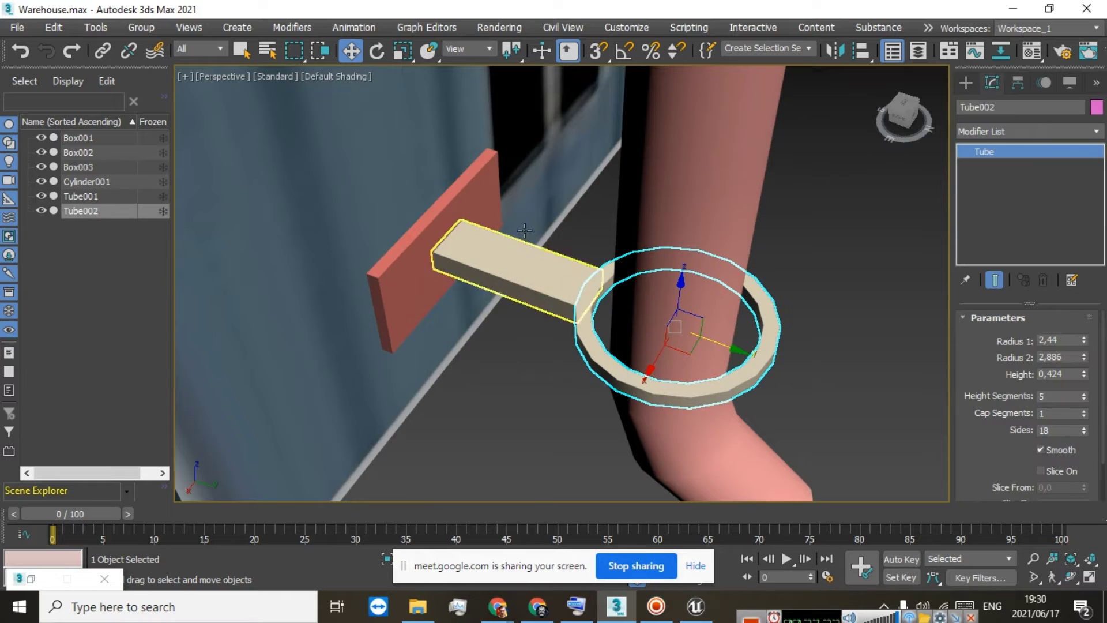
left_click(401, 51)
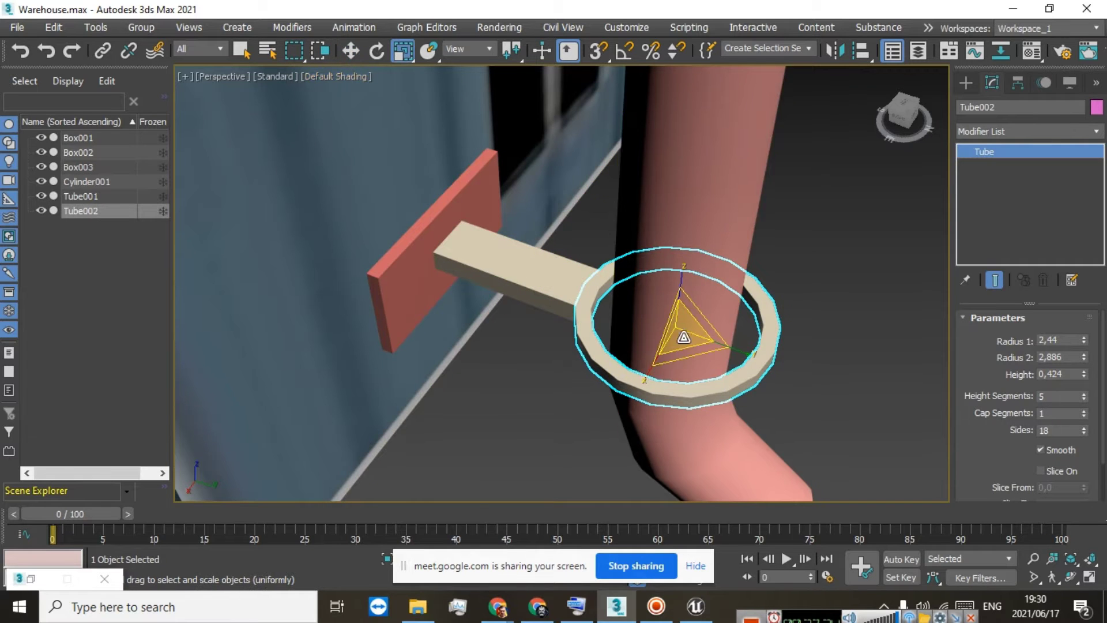
left_click_drag(695, 354, 691, 354)
left_click(350, 51)
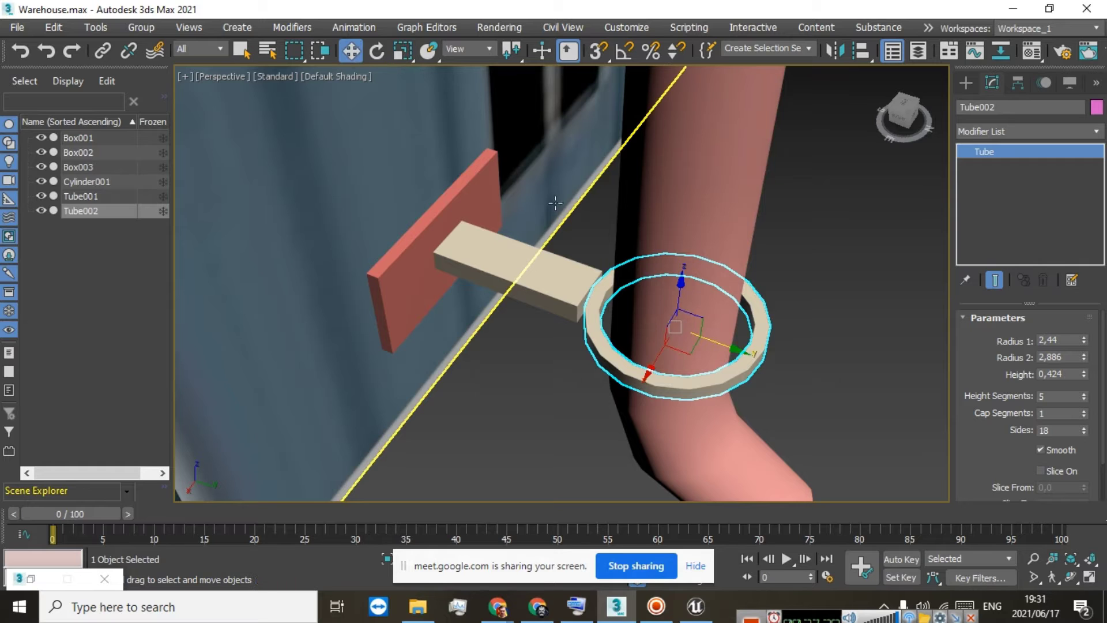
left_click_drag(732, 351, 718, 348)
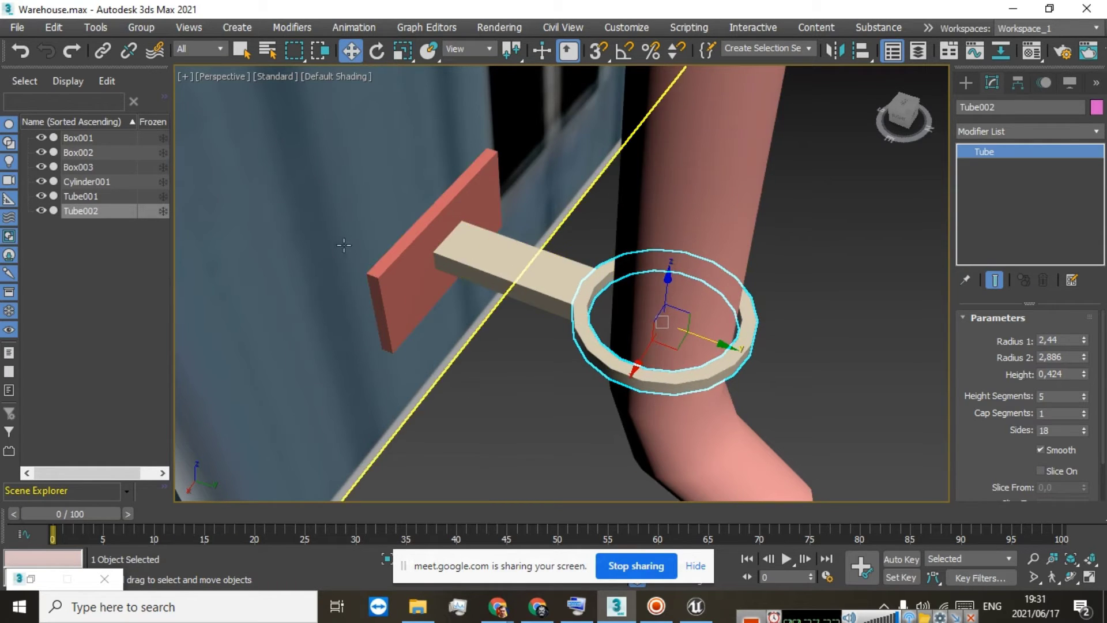
Convert the bracket's wall plate to an Editable Mesh
left_click(427, 259)
scroll(428, 259, "down", 4)
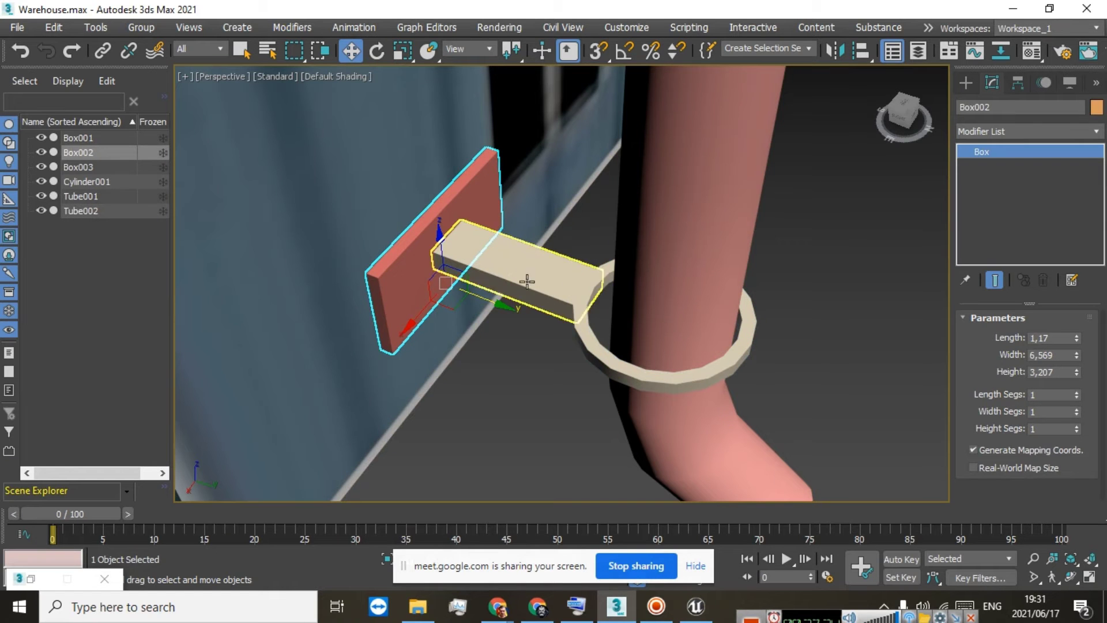
scroll(467, 249, "down", 2)
scroll(467, 249, "up", 3)
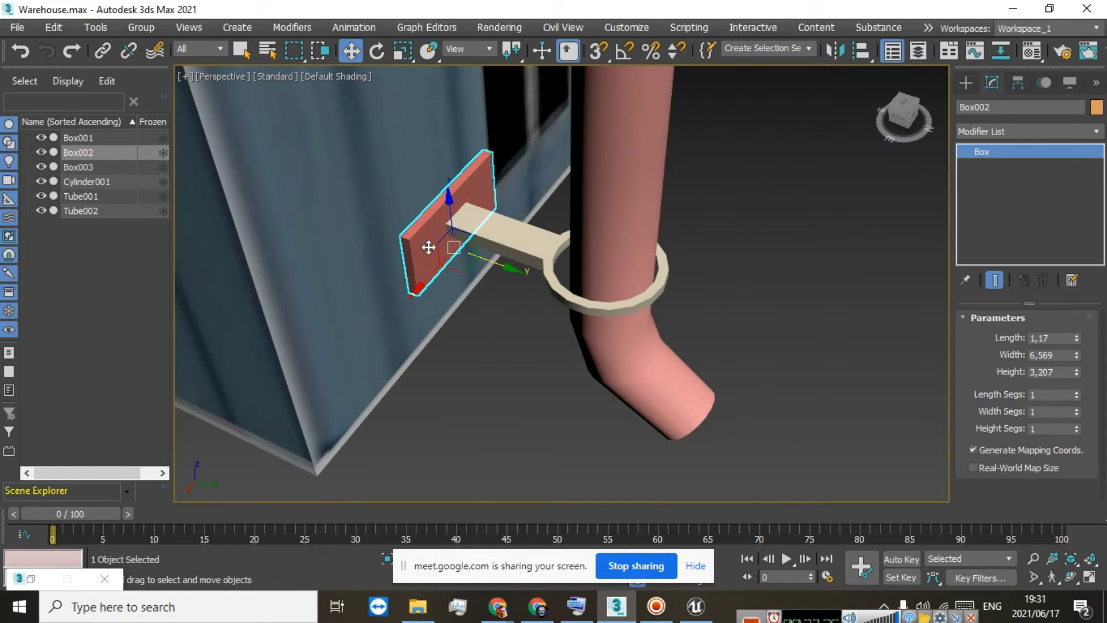
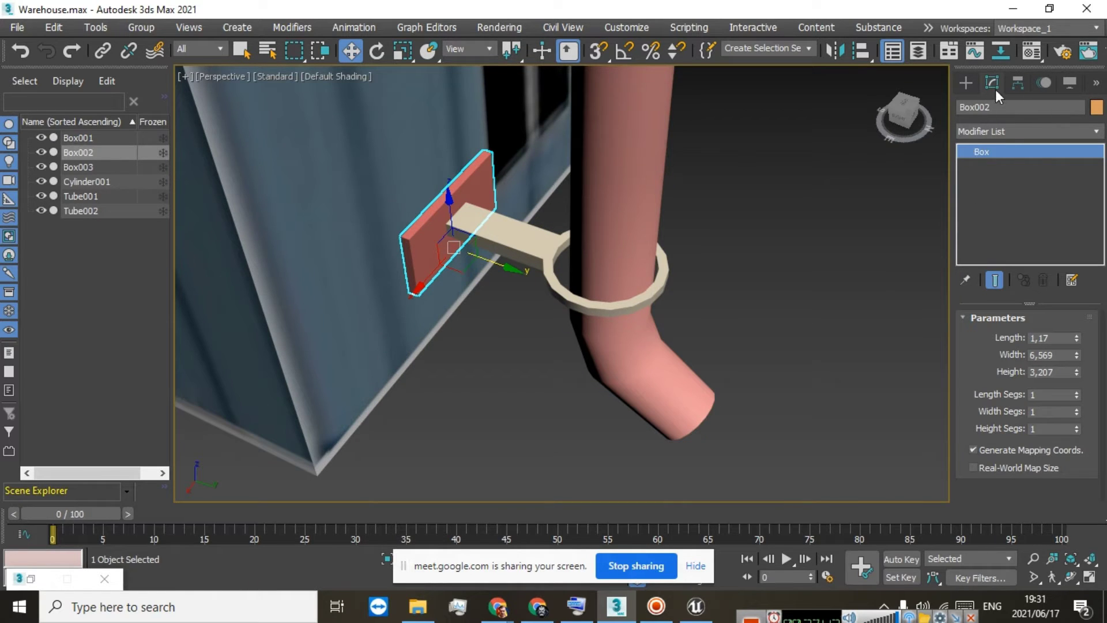
right_click(973, 152)
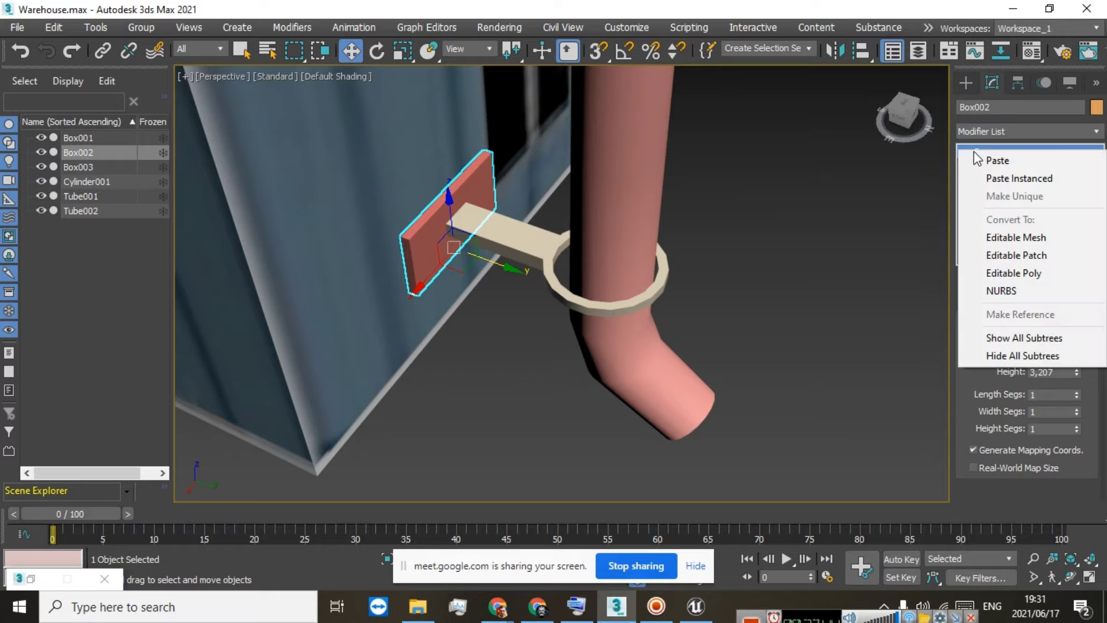
left_click(986, 238)
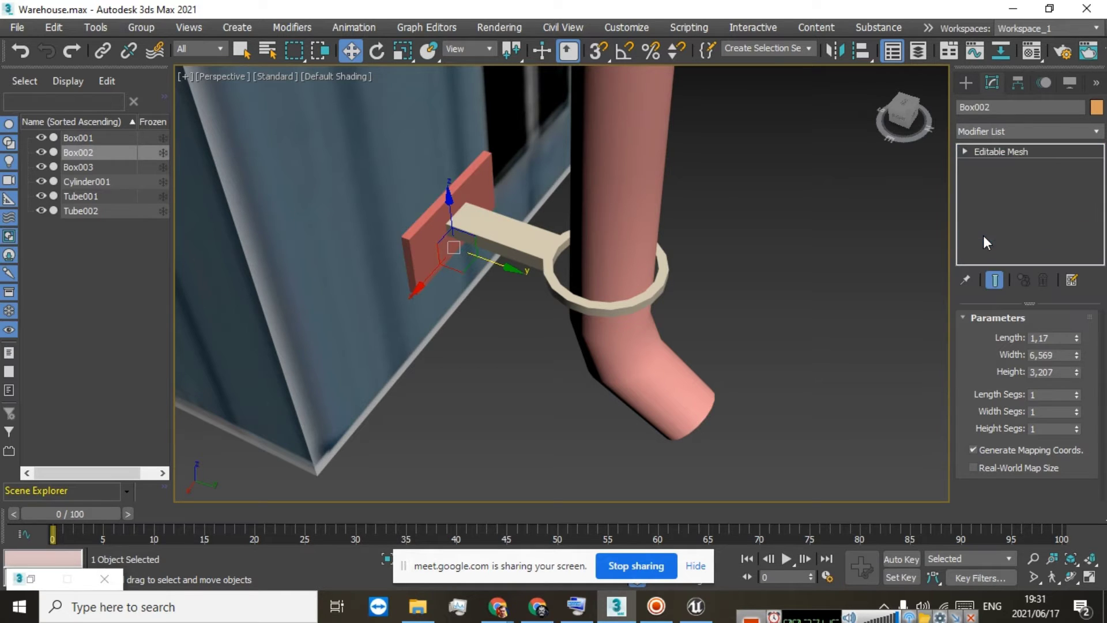
Attach the arm and the ring to the wall plate with Match Material IDs to Material, undoing a trial move of the joined bracket
scroll(970, 370, "down", 5)
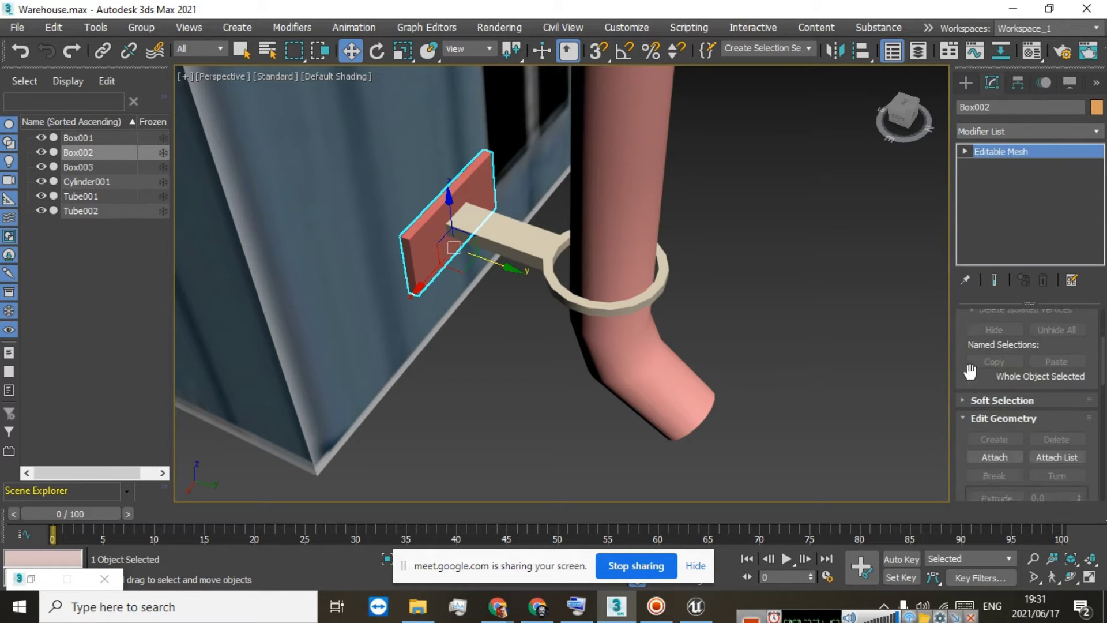
left_click(970, 411)
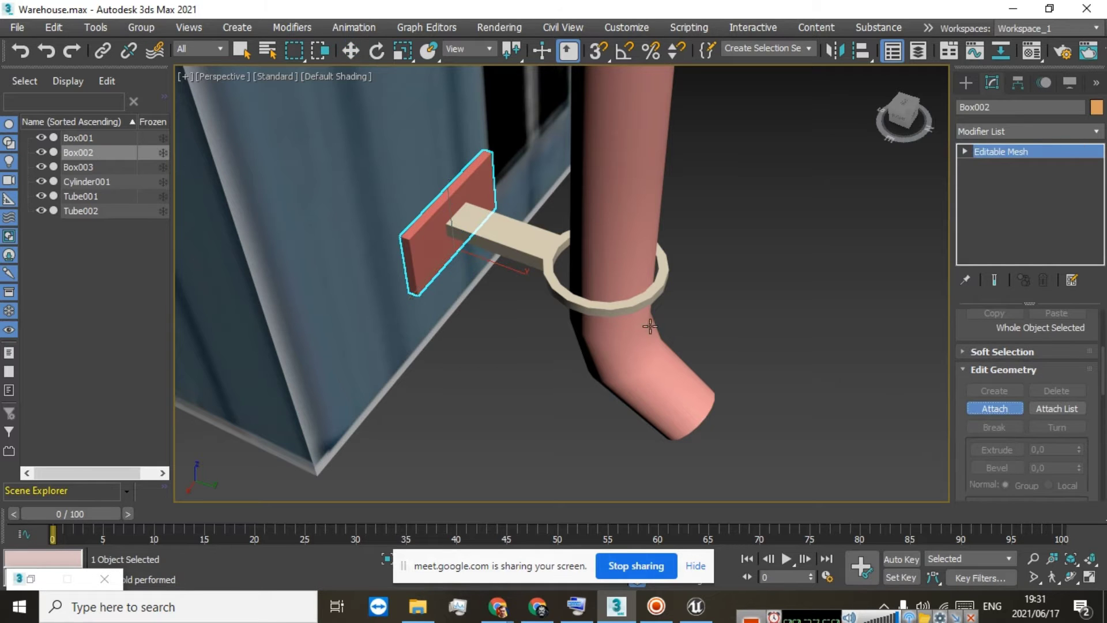
left_click(517, 241)
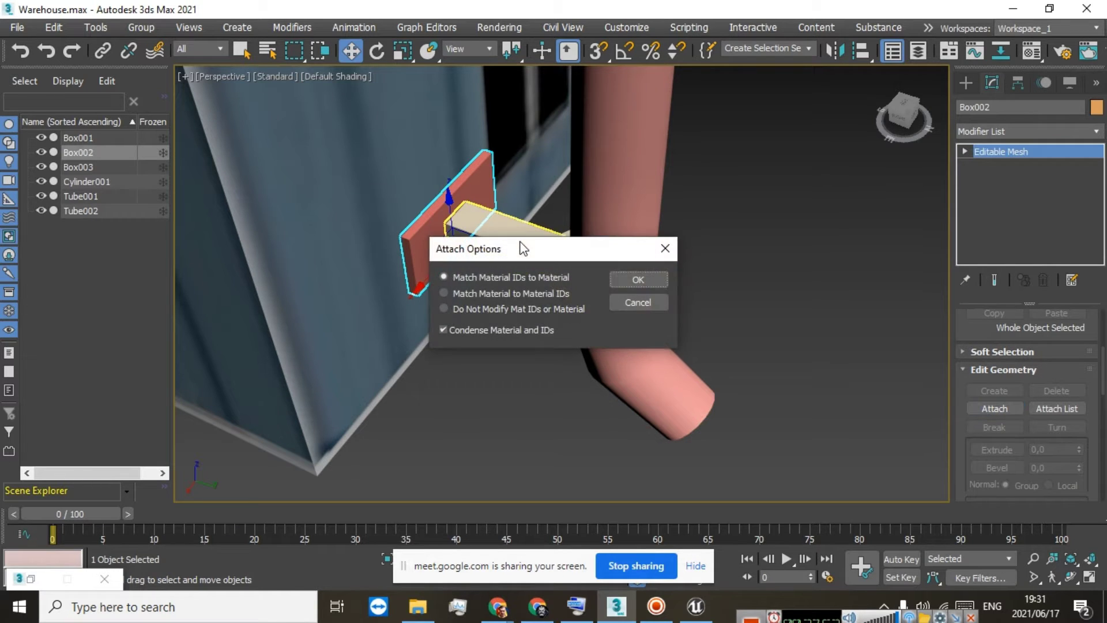
left_click(624, 282)
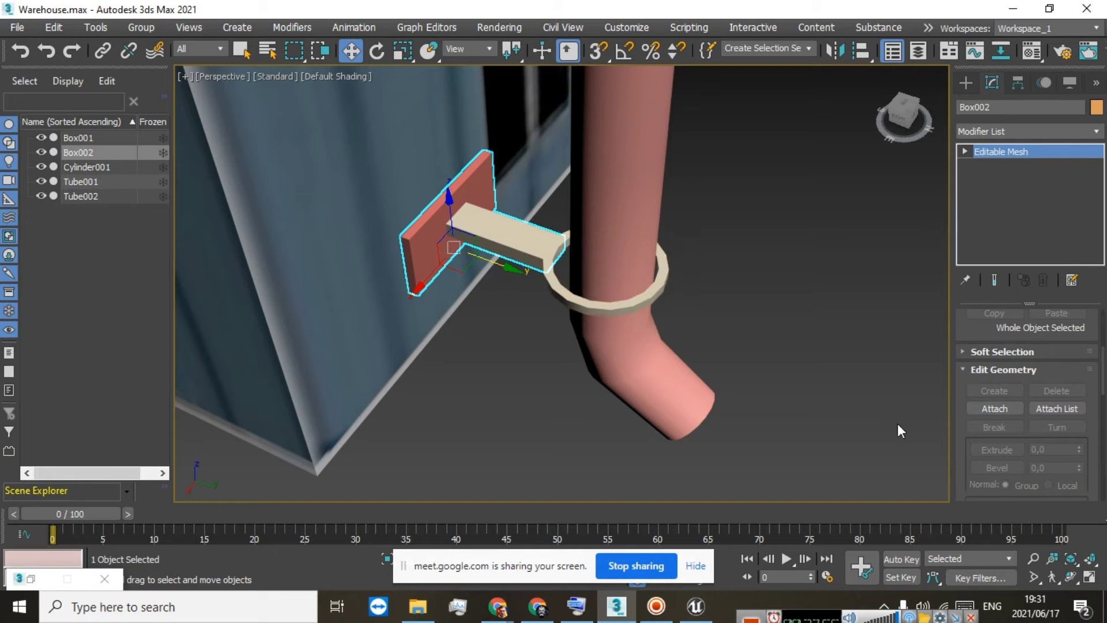
left_click(980, 407)
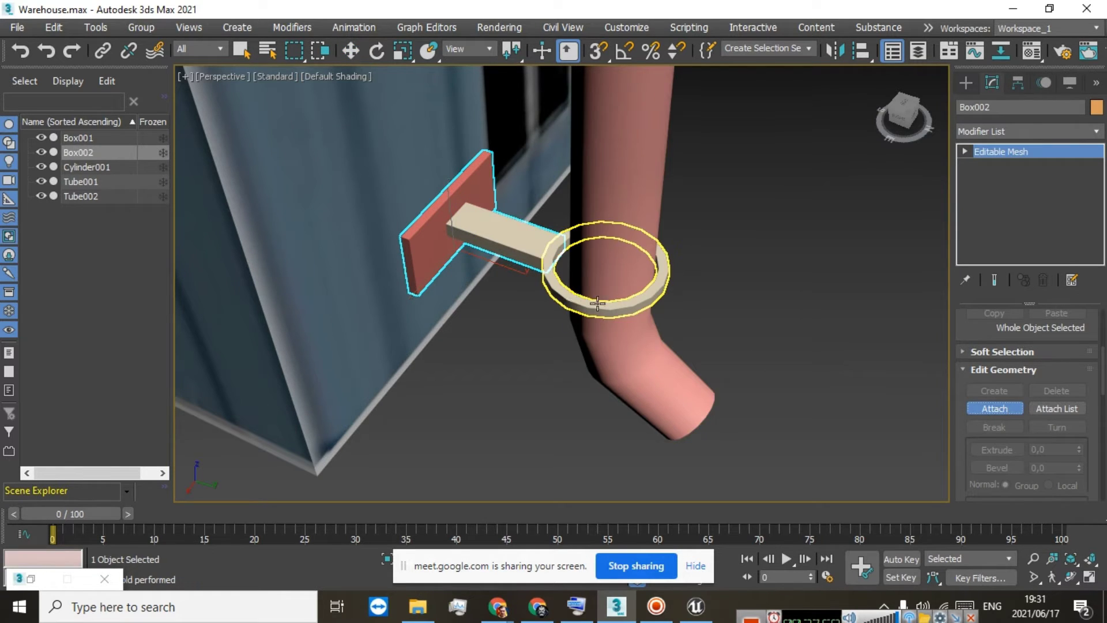
left_click(568, 297)
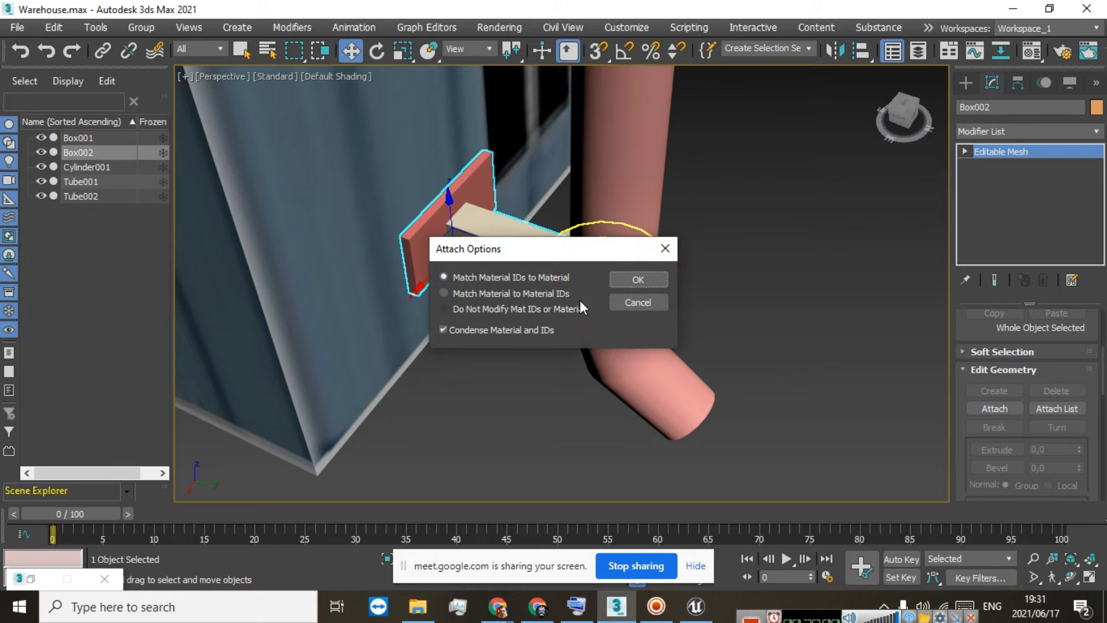
left_click(621, 279)
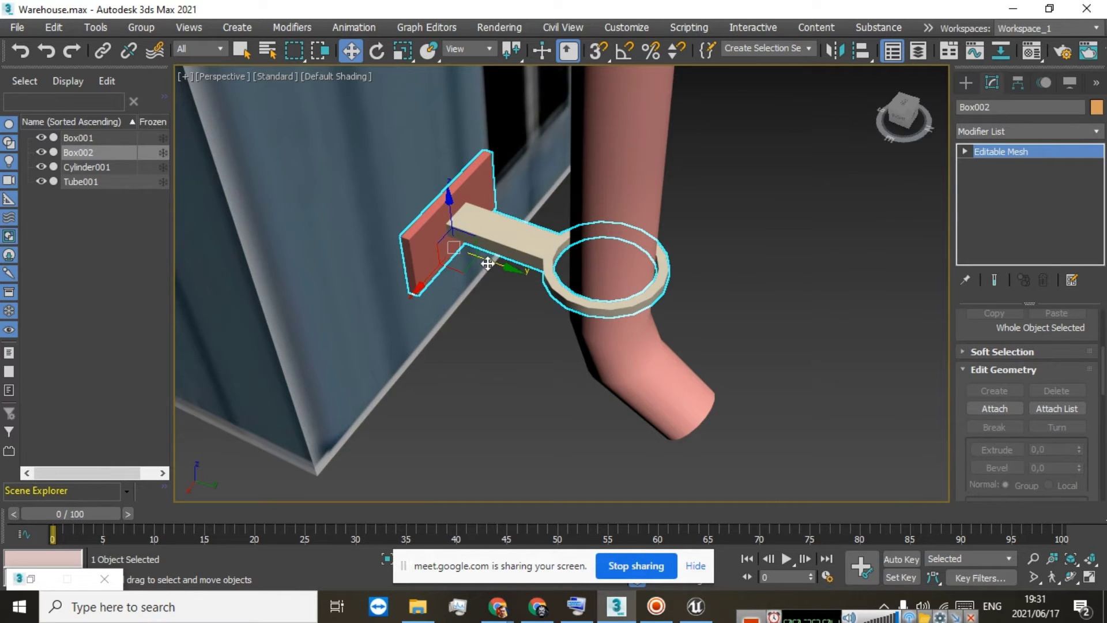
left_click_drag(489, 257, 476, 321)
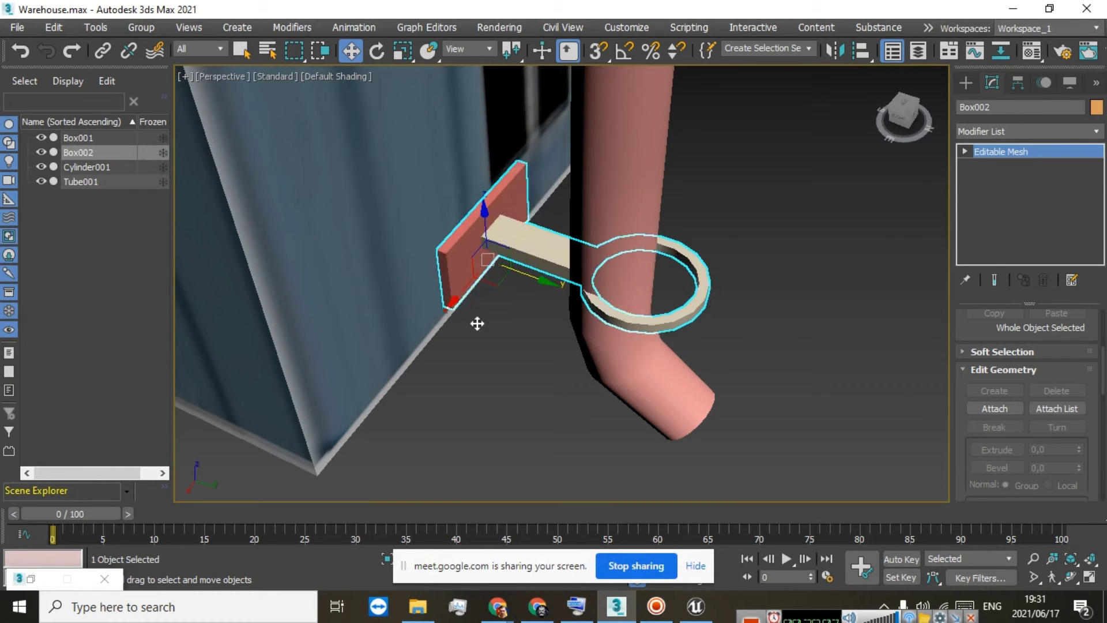
left_click(22, 52)
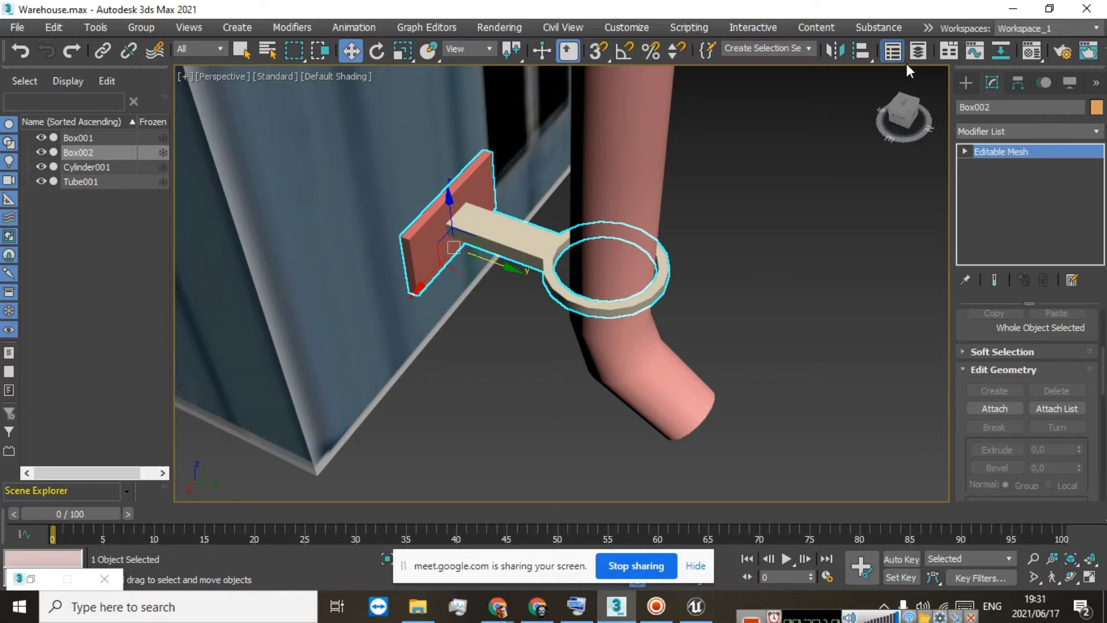
Clone the joined bracket as a Copy named Box003 and raise it along Z to the upper part of the downpipe
left_click_drag(900, 116, 852, 124)
scroll(604, 165, "down", 5)
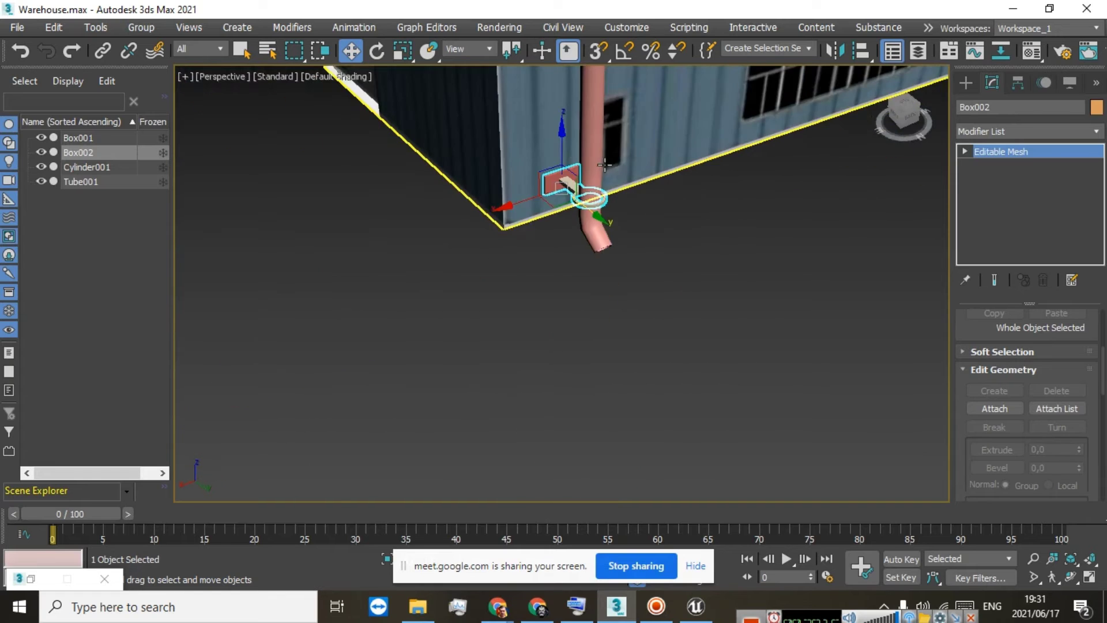
middle_click_drag(604, 165, 575, 287)
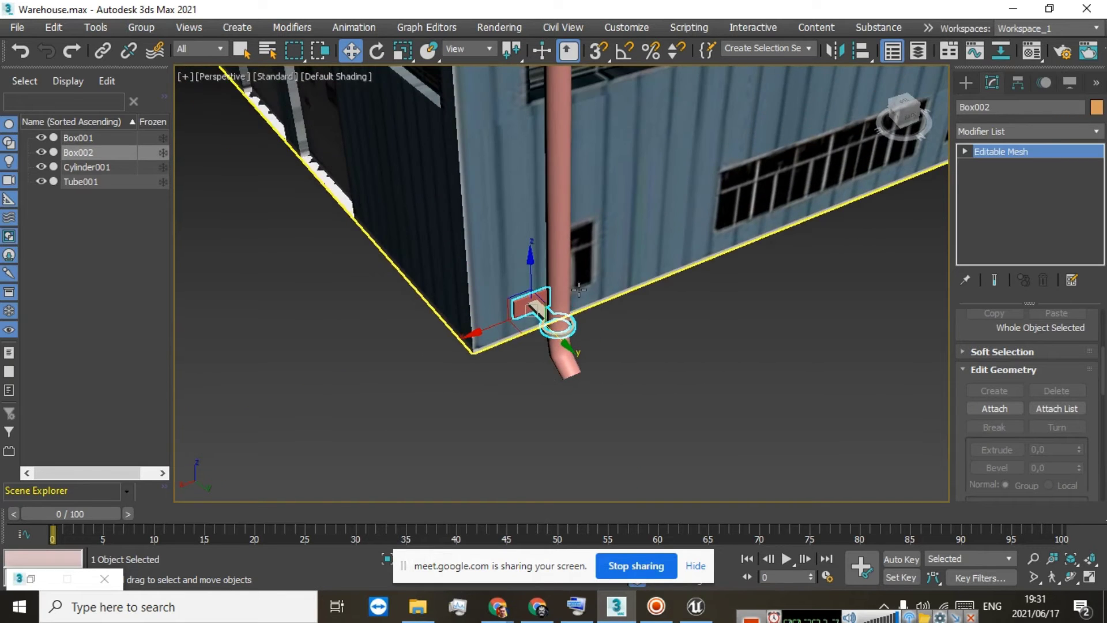
right_click(81, 154)
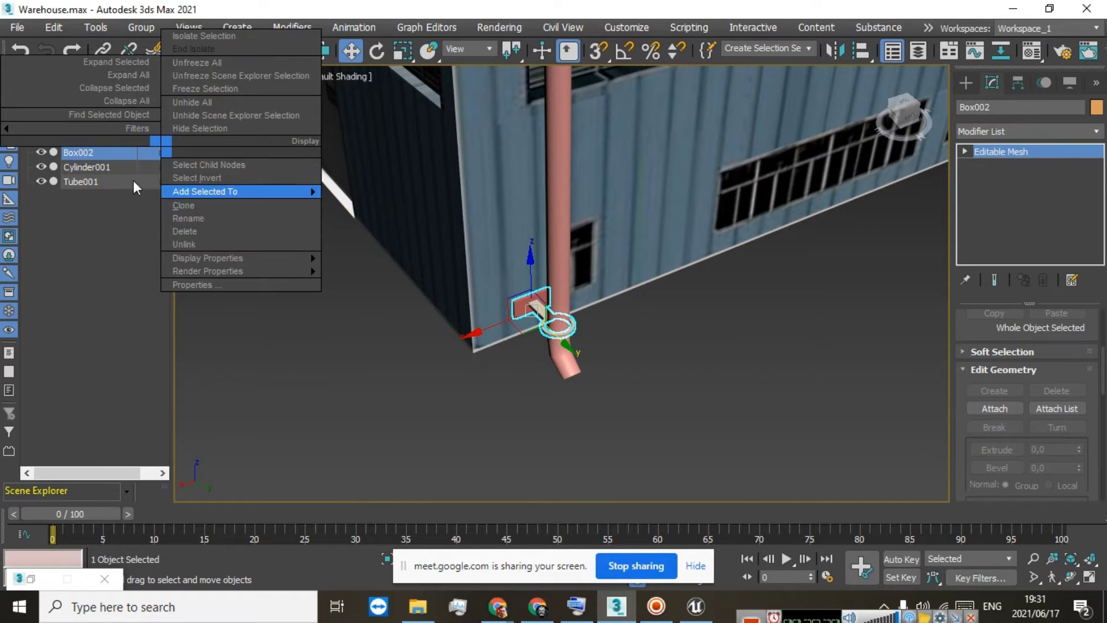
left_click(3, 230)
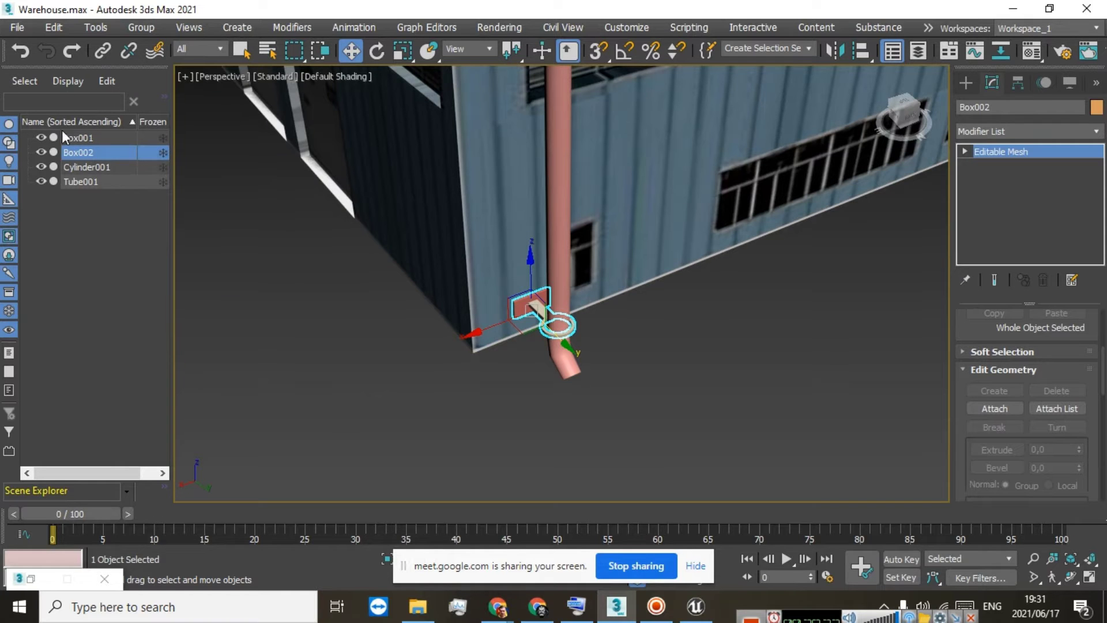
right_click(526, 300)
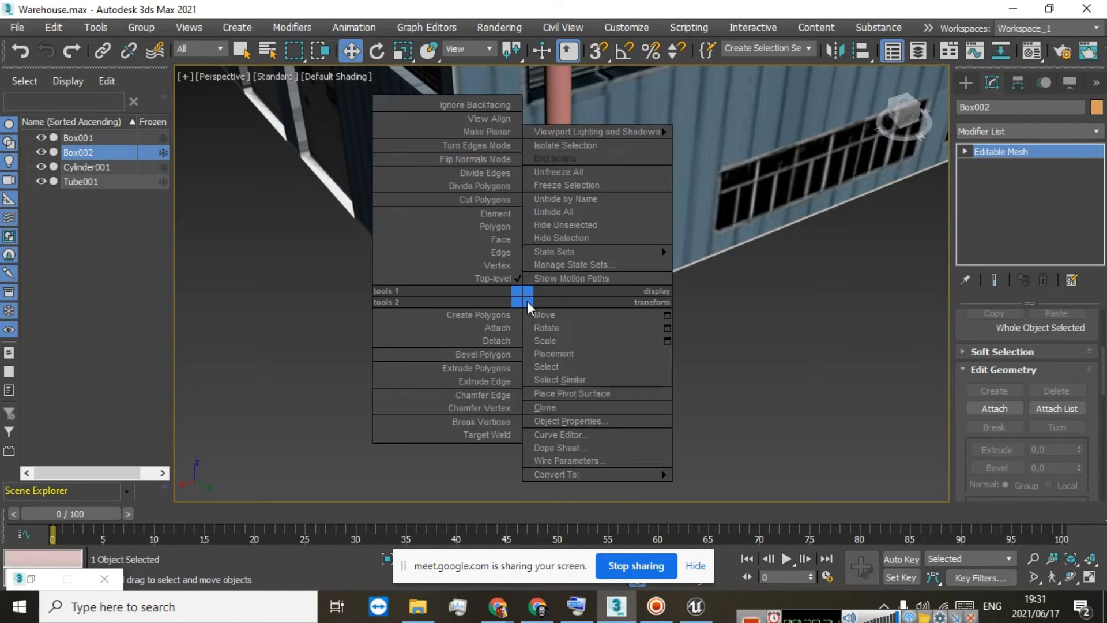
left_click(545, 407)
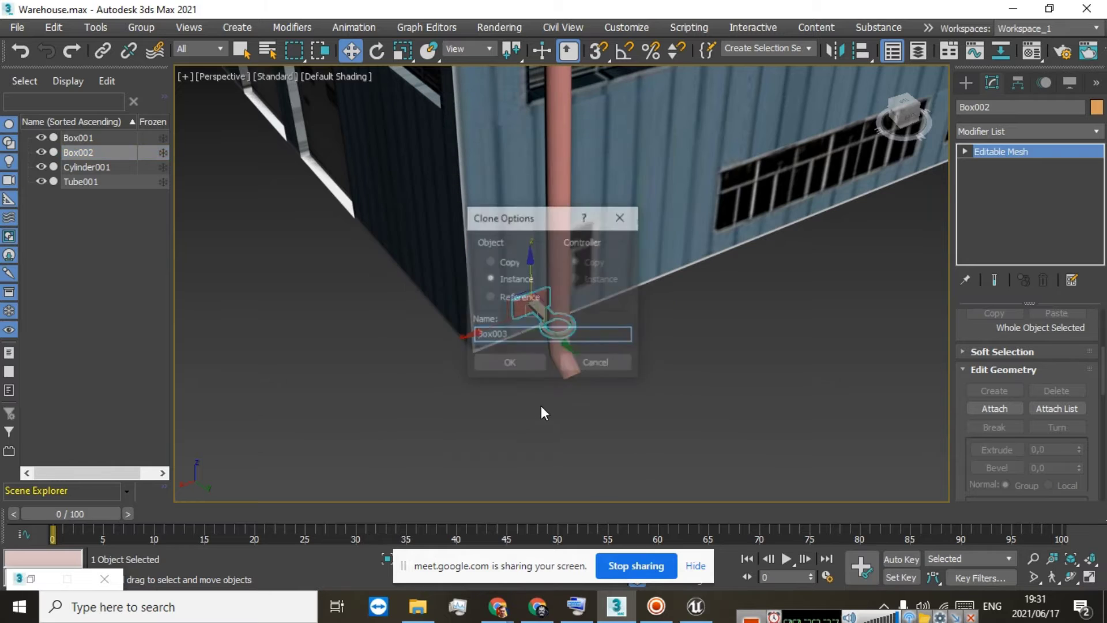
left_click(501, 260)
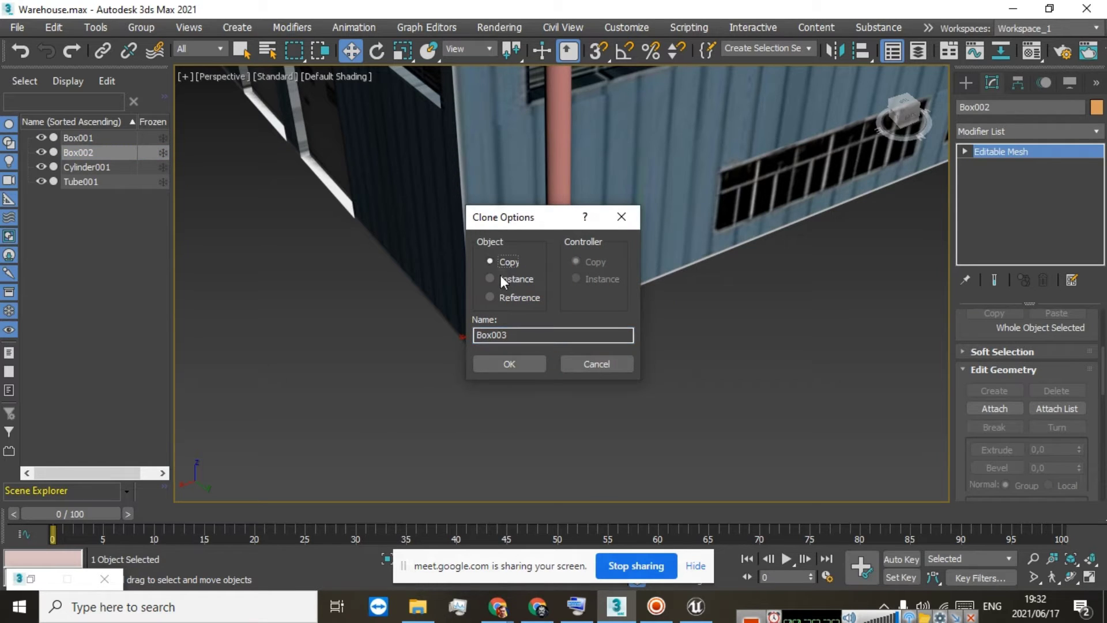
left_click(503, 368)
left_click_drag(529, 272, 528, 105)
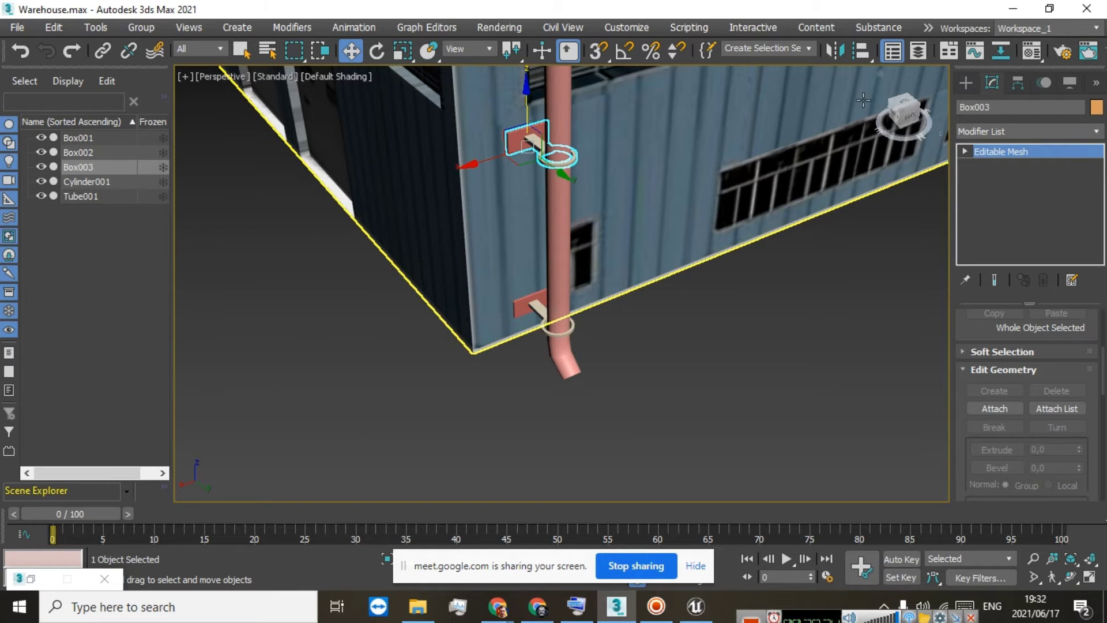
Examine how the upper bracket sits against the wall and around the downpipe, from both sides and close up
left_click_drag(897, 113, 919, 97)
middle_click_drag(596, 89, 594, 245)
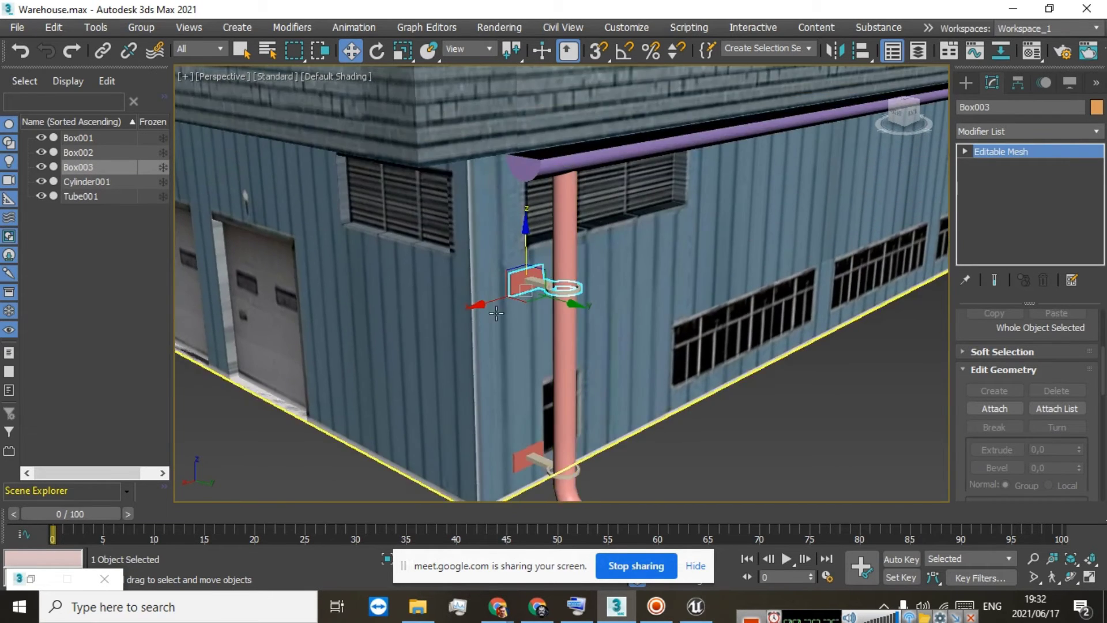
scroll(547, 280, "up", 10)
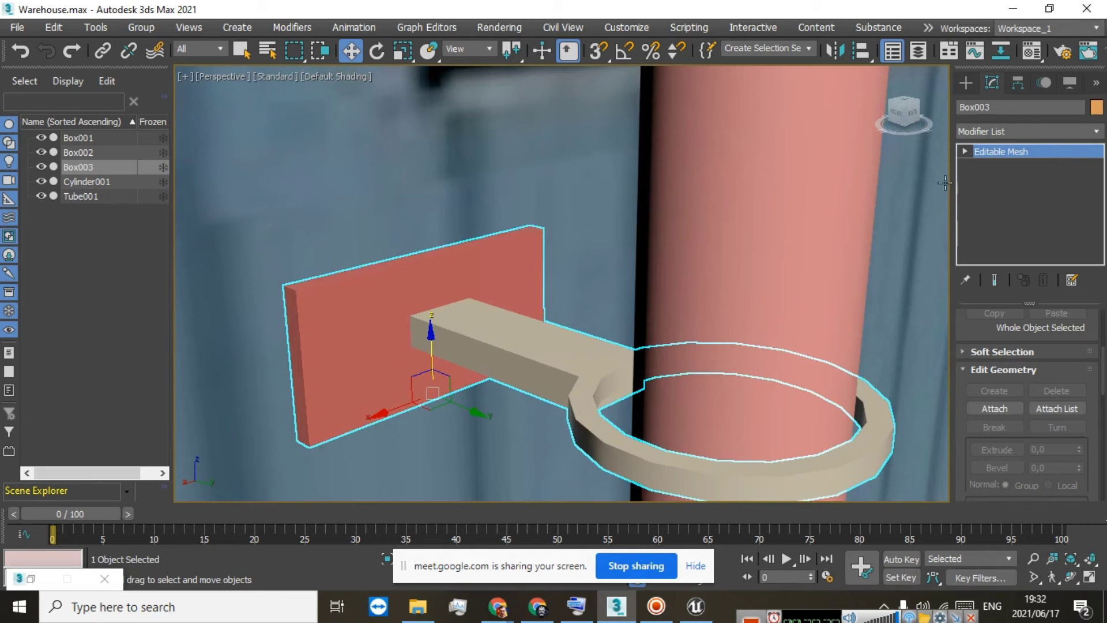
left_click_drag(911, 113, 887, 119)
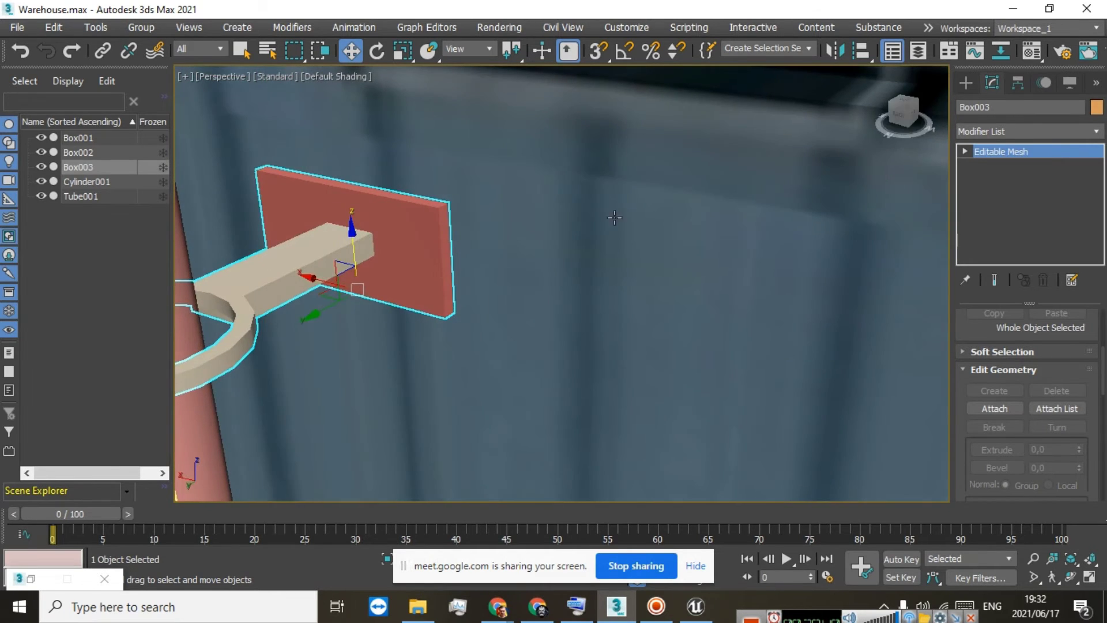
middle_click_drag(439, 255, 695, 268)
scroll(433, 366, "up", 2)
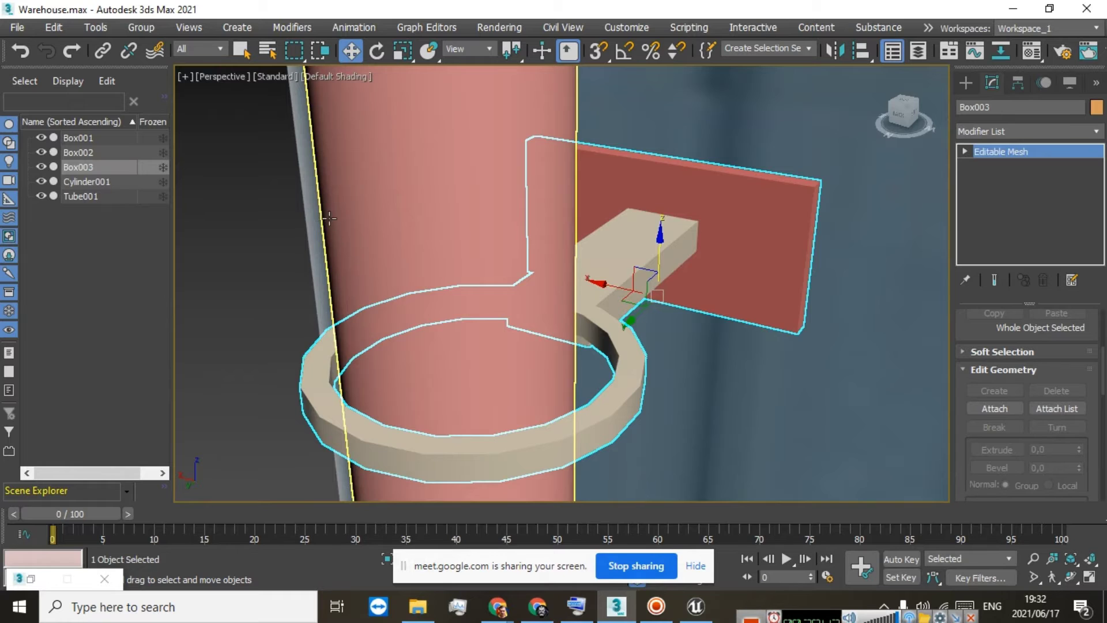
scroll(329, 217, "down", 3)
Select the ring element of the upper bracket's mesh and scale it down slightly in the XY plane around the downpipe
left_click(964, 151)
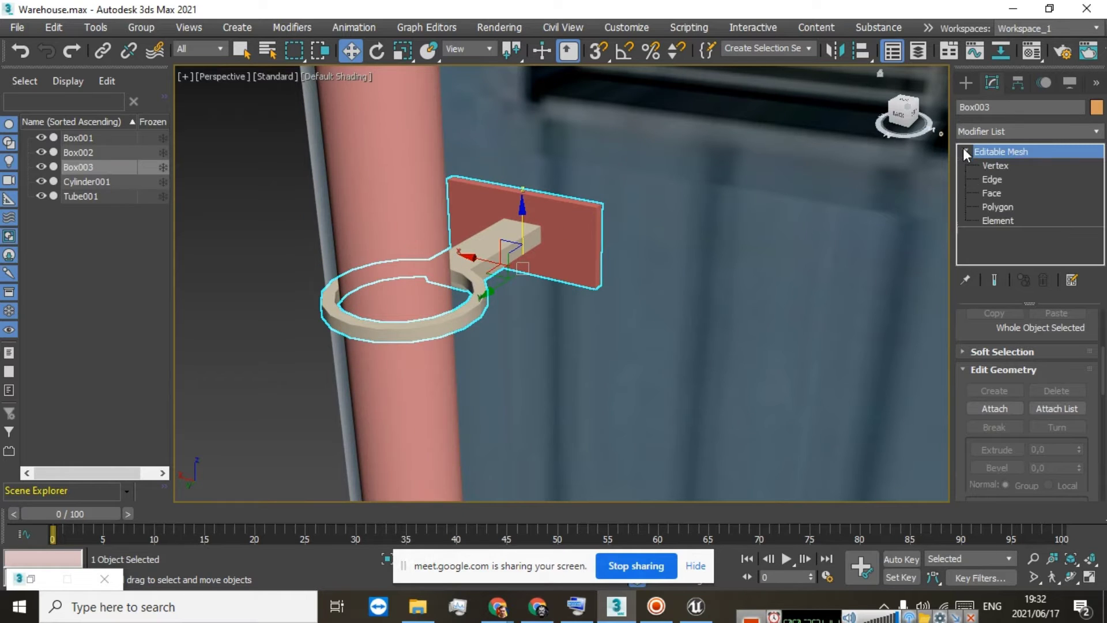
left_click(982, 219)
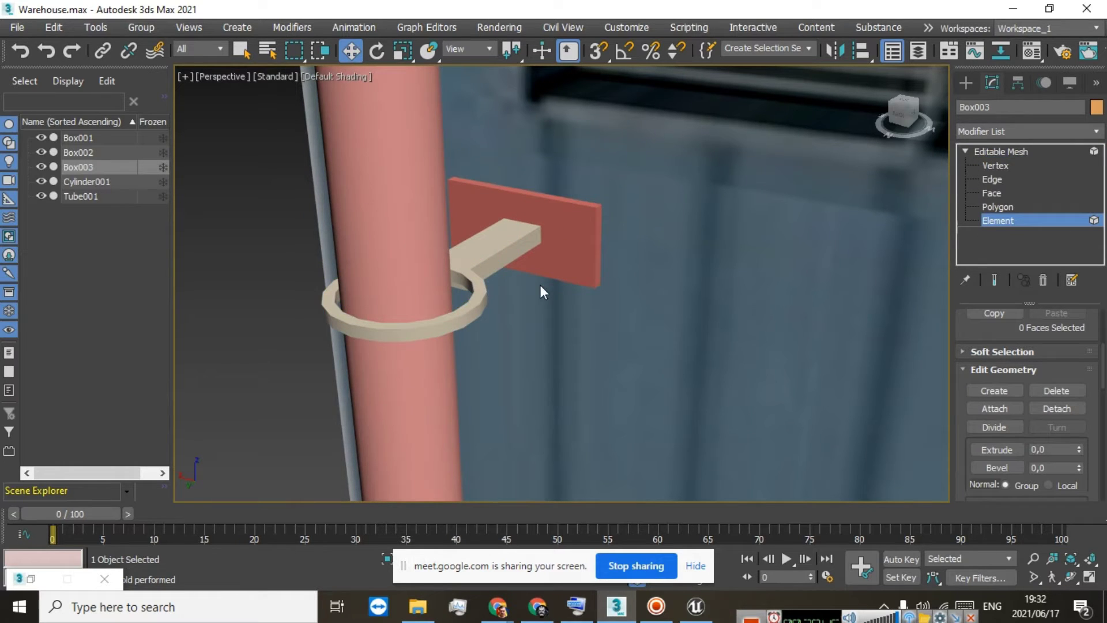
left_click(467, 306)
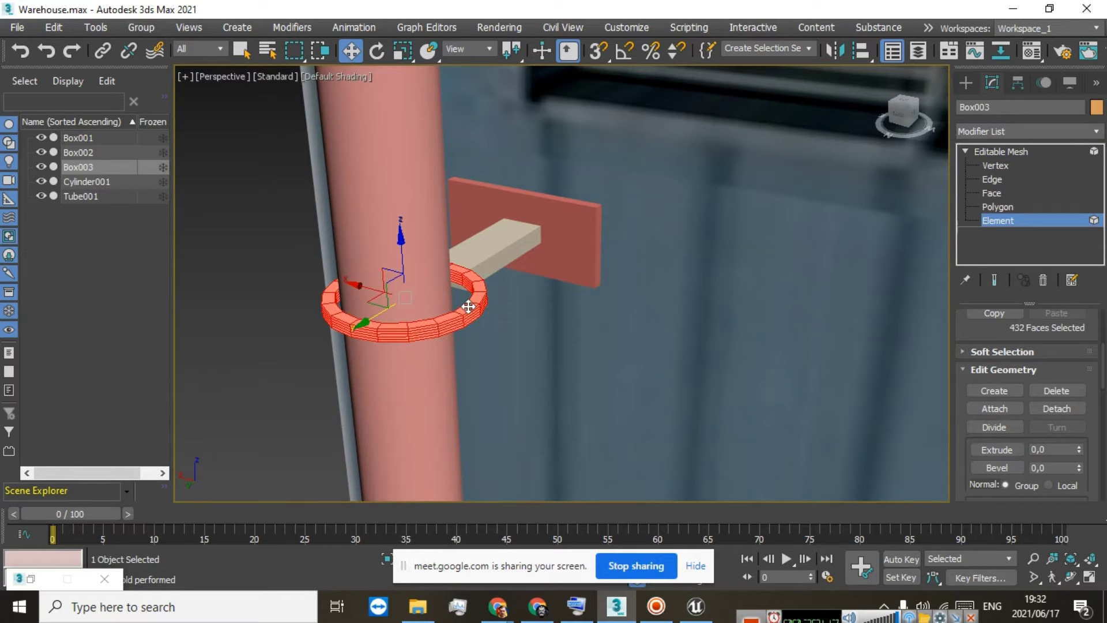
left_click(403, 50)
scroll(467, 244, "up", 2)
middle_click_drag(467, 244, 442, 333)
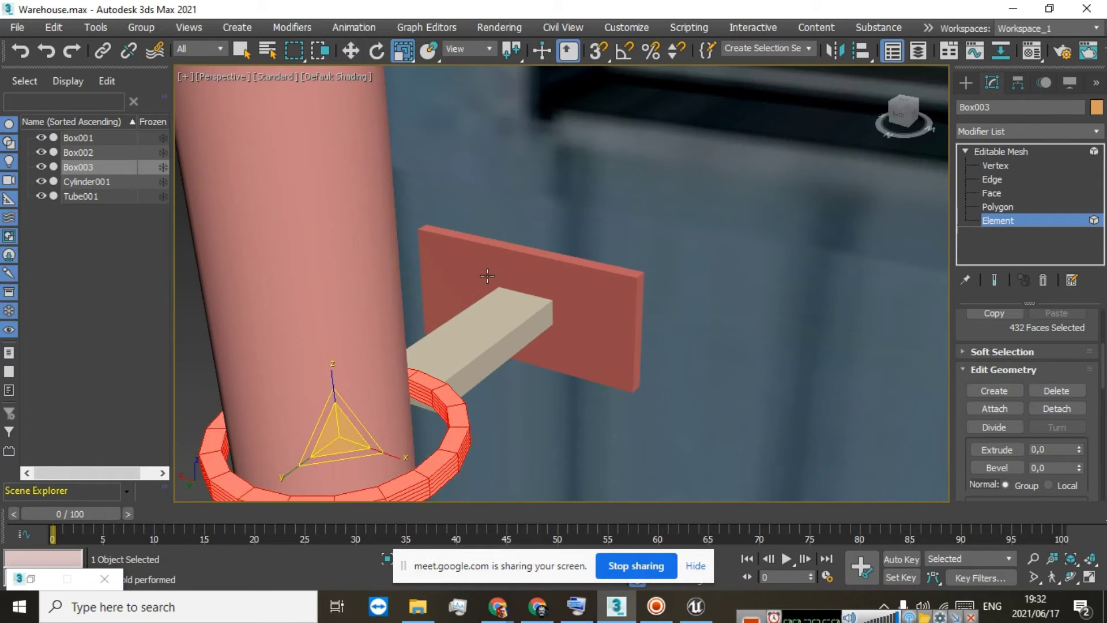
scroll(523, 268, "down", 2)
left_click(528, 274)
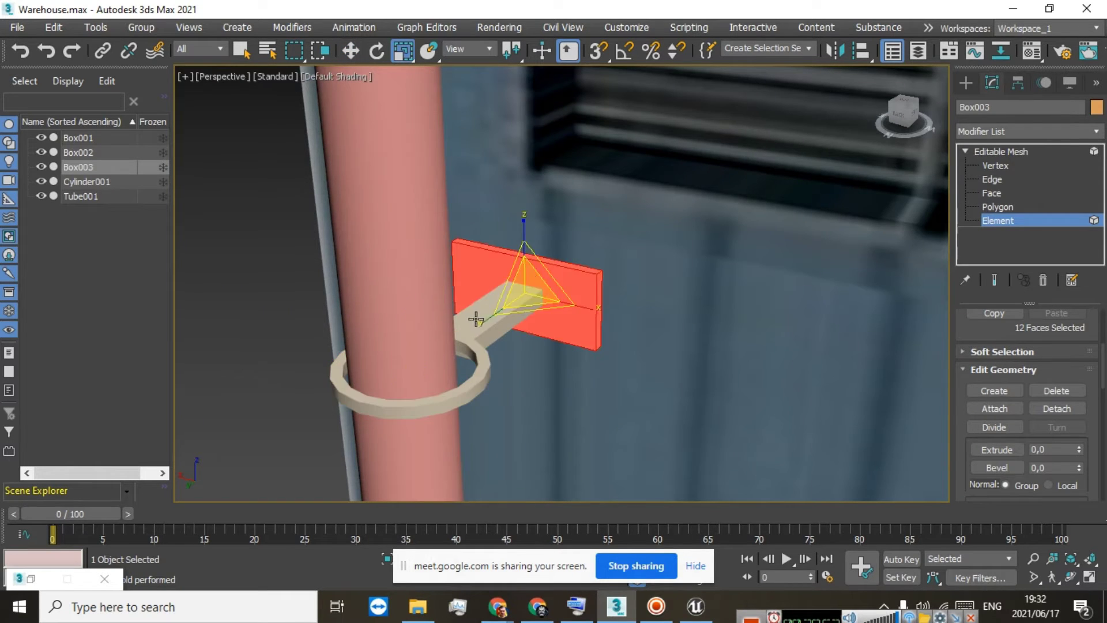
left_click(468, 353)
left_click(475, 366)
left_click(477, 370)
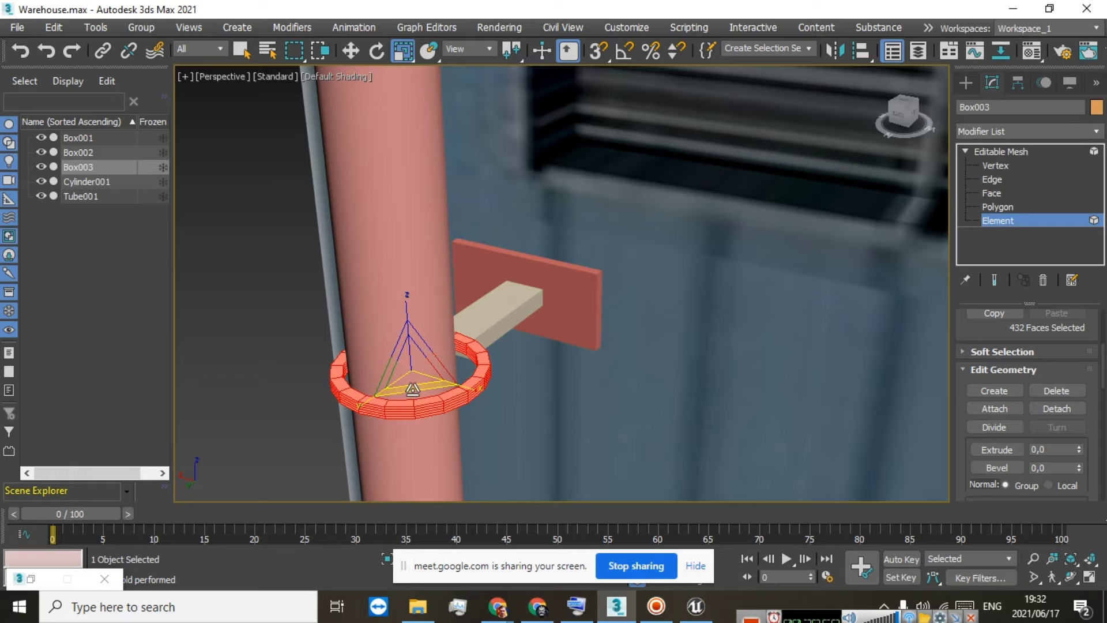
left_click_drag(412, 389, 412, 408)
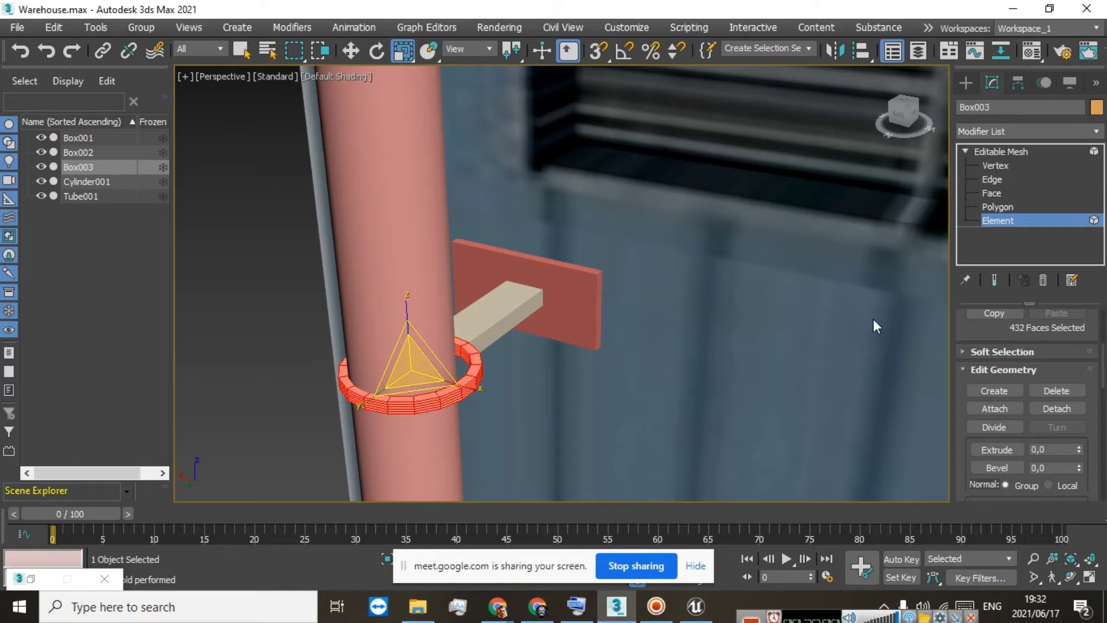
Stretch the upper bracket's ring slightly along Y until it meets the end of the arm
left_click(349, 51)
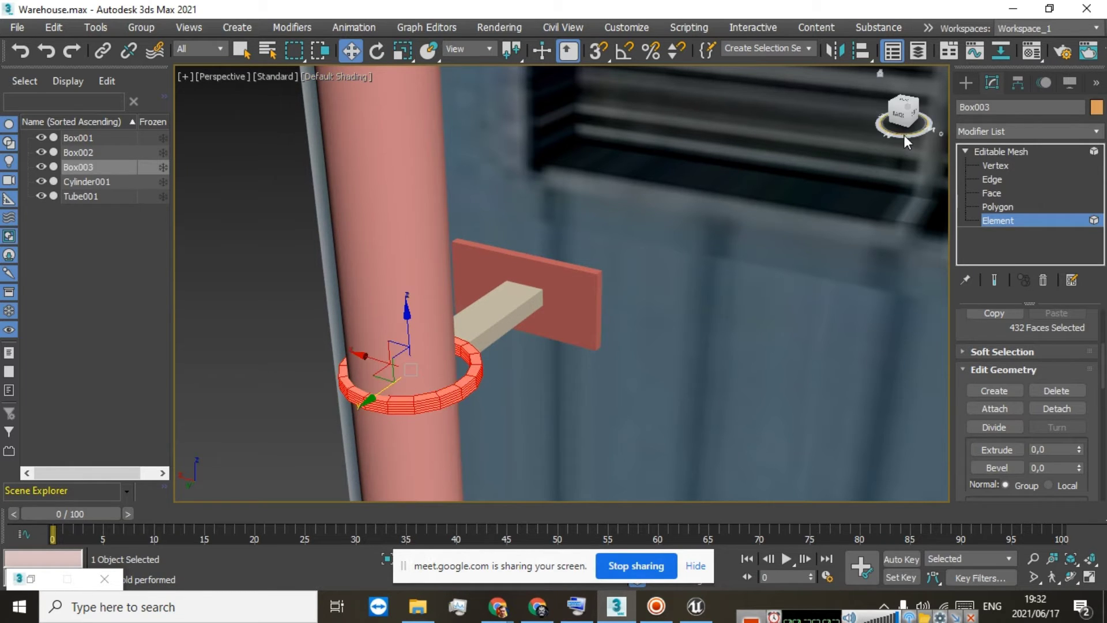
left_click_drag(903, 135, 864, 130)
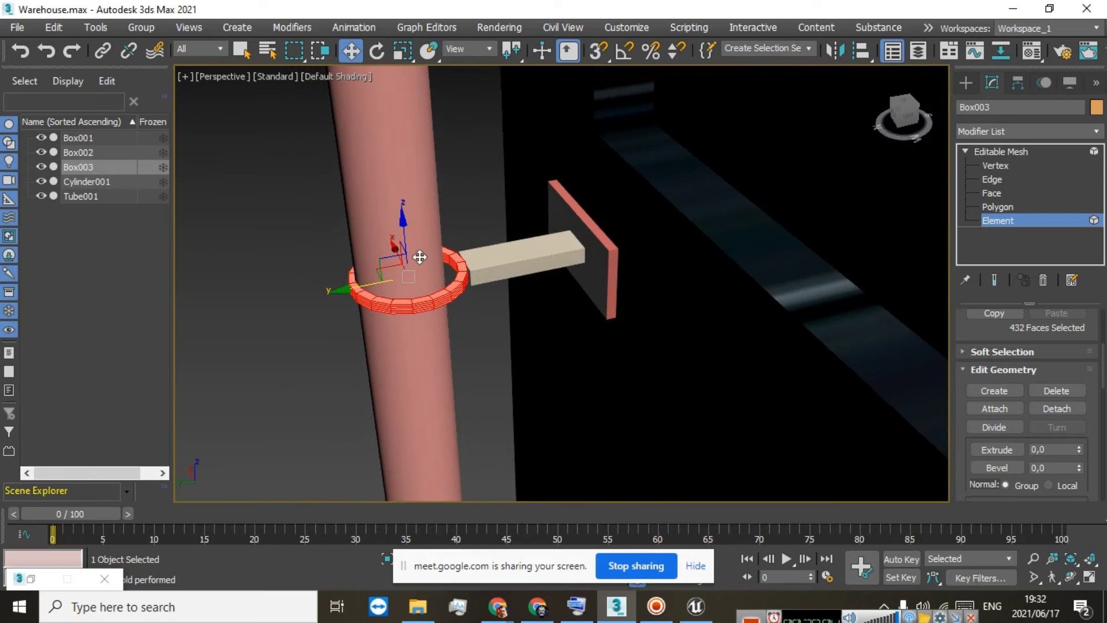
scroll(444, 276, "up", 3)
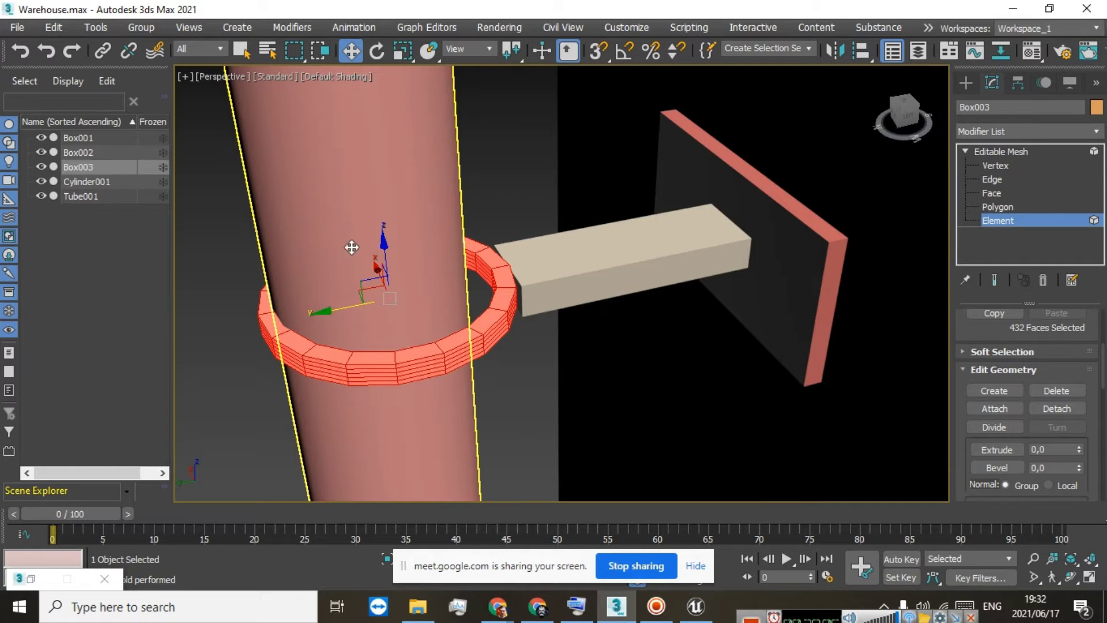
left_click(402, 51)
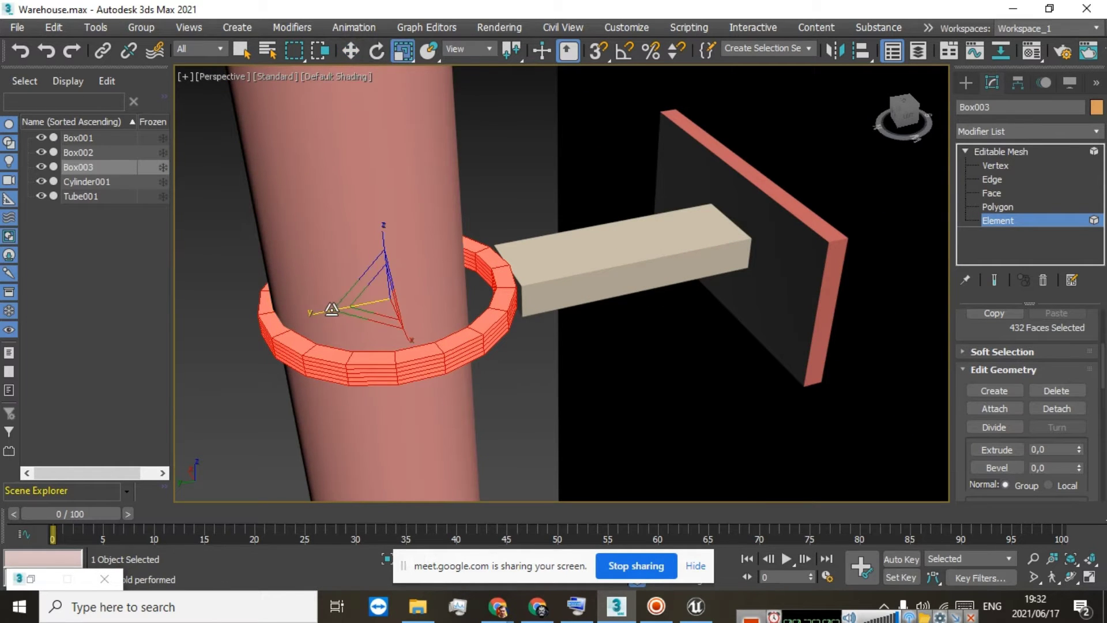
left_click_drag(328, 309, 325, 309)
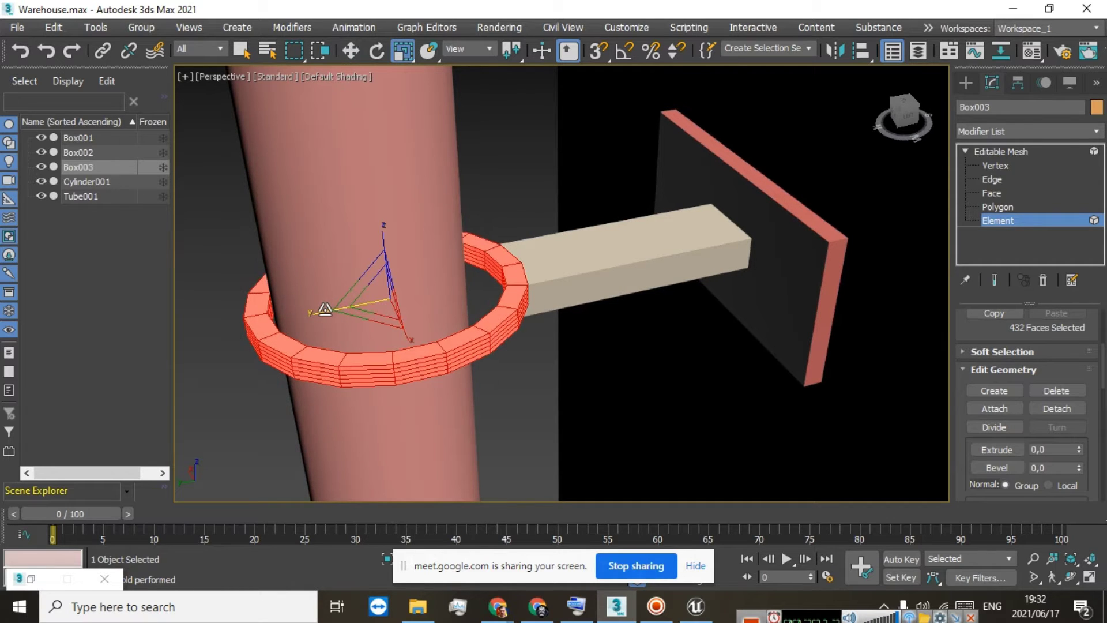
Lower the upper bracket's ring slightly along Z to align it with the height of the arm
scroll(556, 285, "up", 5)
scroll(546, 288, "down", 5)
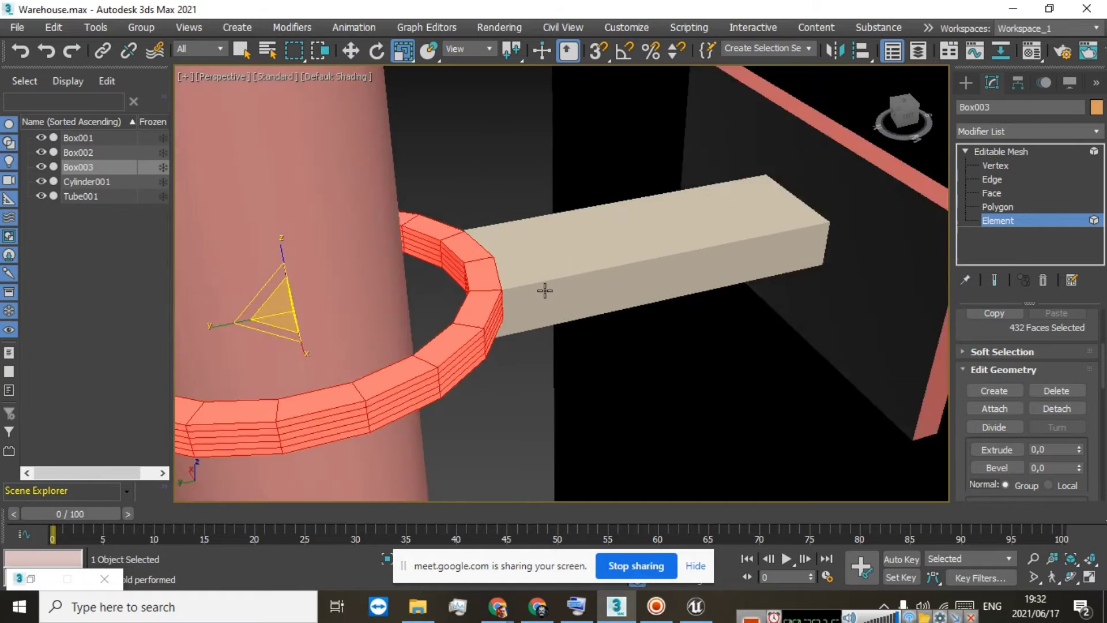
left_click_drag(898, 111, 914, 108)
scroll(694, 434, "down", 5)
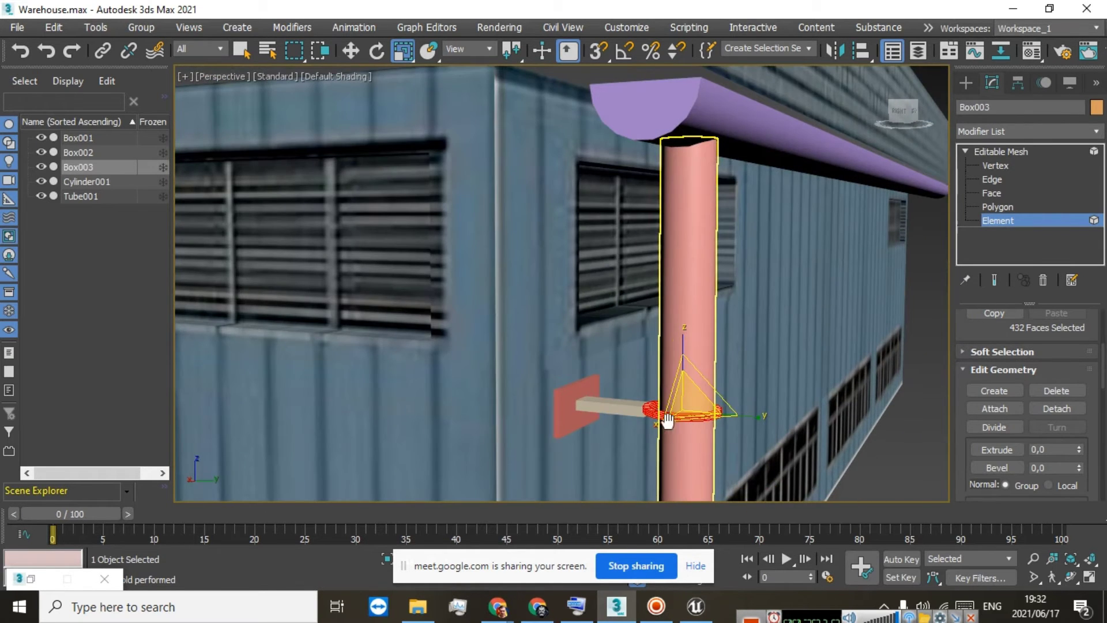
scroll(664, 420, "up", 2)
middle_click_drag(664, 420, 643, 160)
scroll(642, 410, "down", 6)
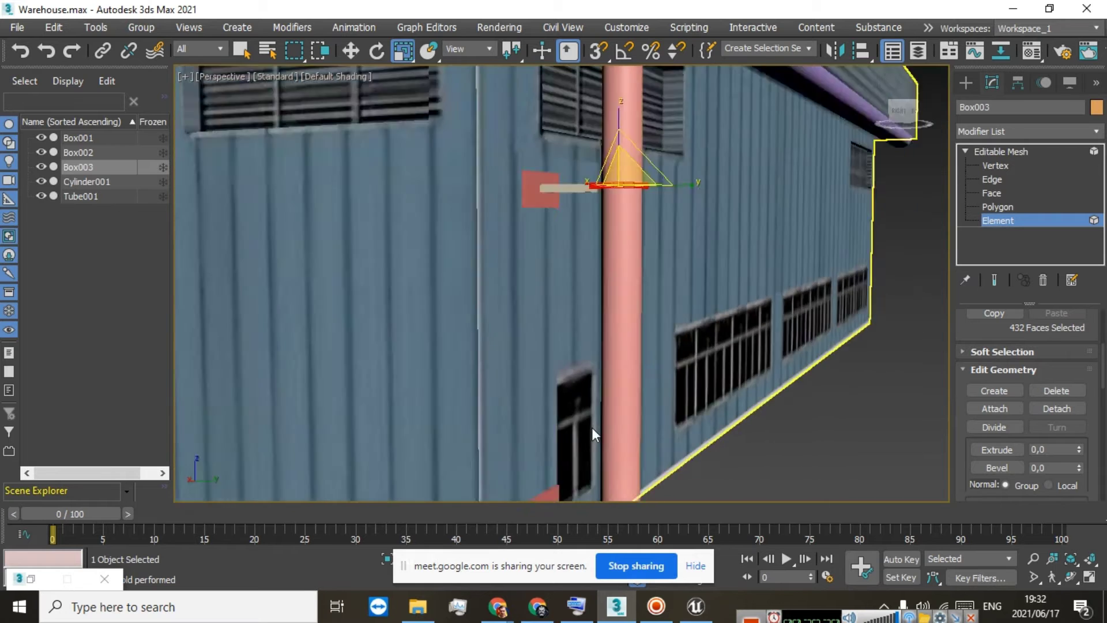
scroll(593, 323, "up", 2)
scroll(595, 333, "up", 6)
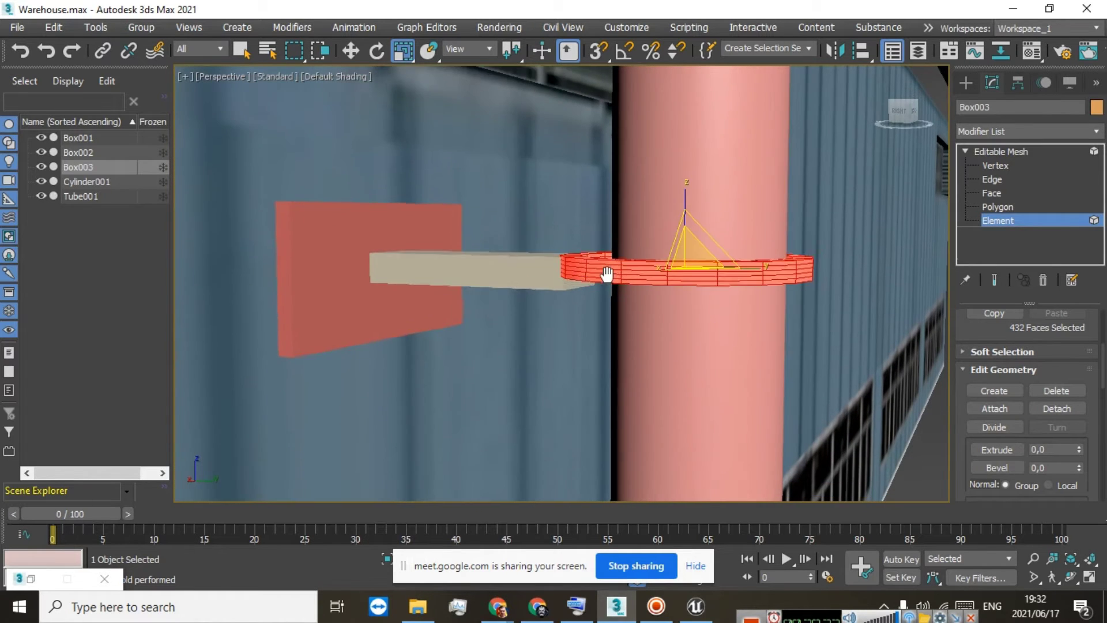
left_click(350, 50)
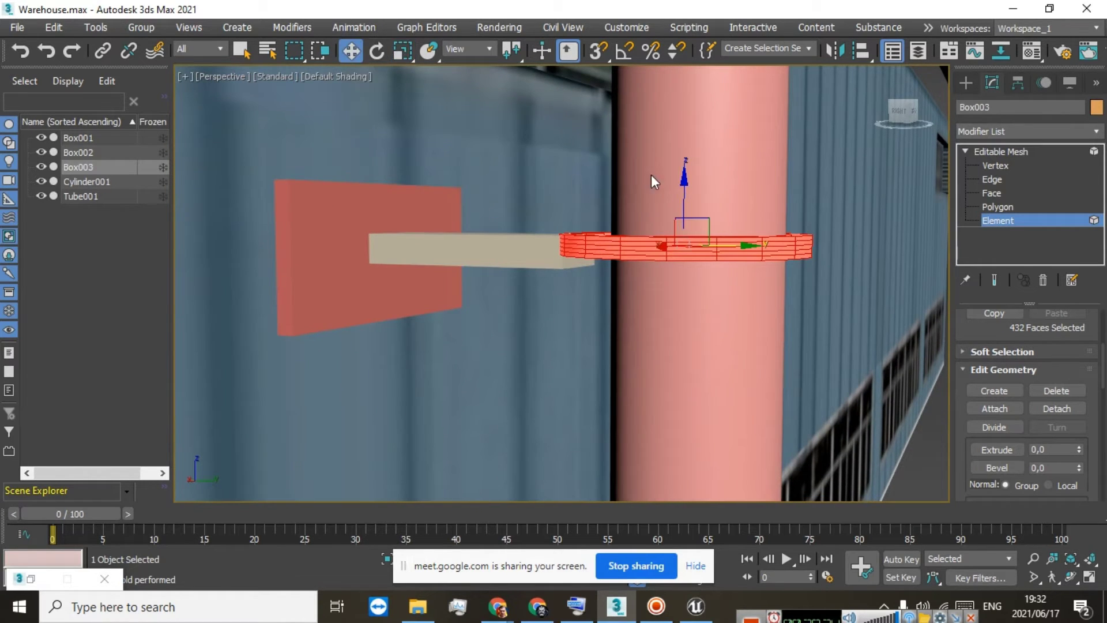
left_click_drag(684, 187, 683, 194)
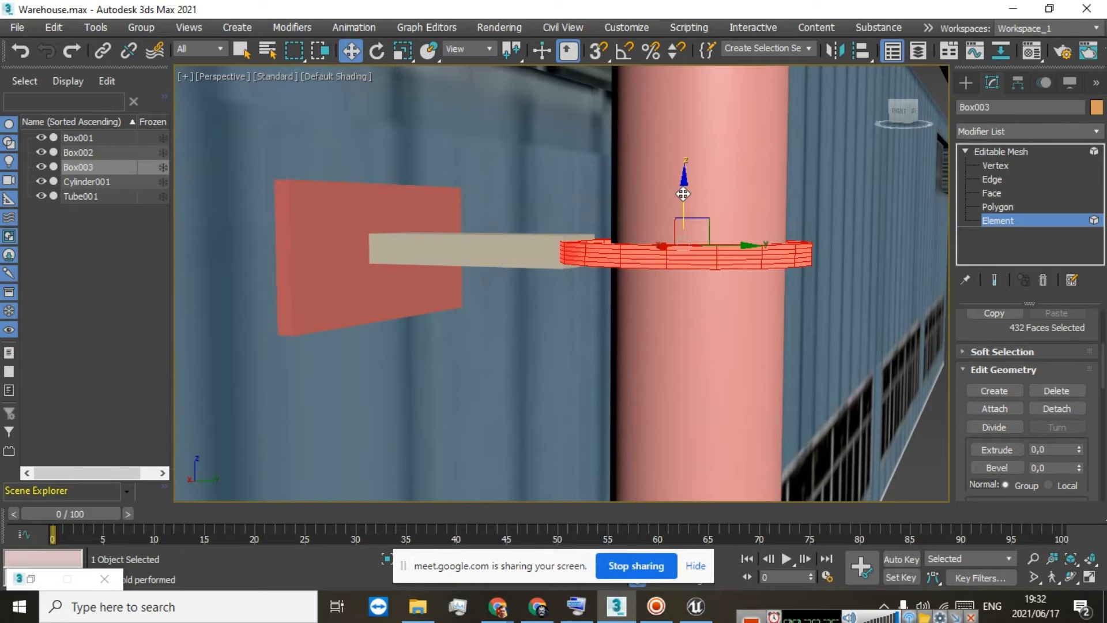
Leave element editing on Box003, select the ring element of the lower bracket Box002, and lower it along Z to the arm's height
scroll(629, 271, "down", 8)
scroll(632, 393, "up", 8)
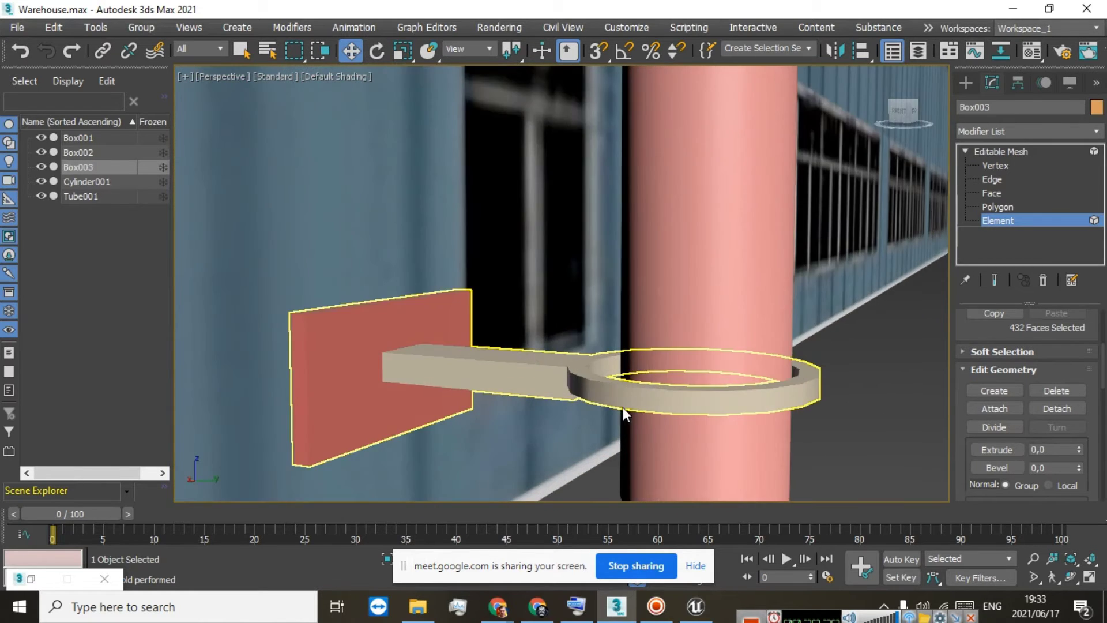
middle_click_drag(623, 406, 663, 210, "alt")
left_click(631, 227, "alt")
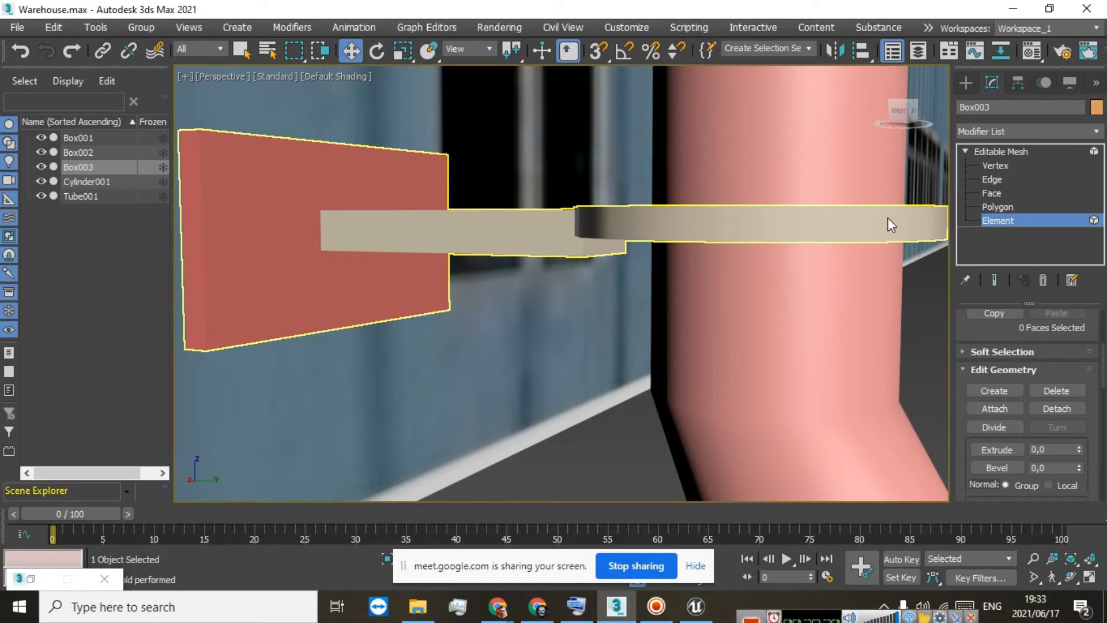
left_click(996, 152)
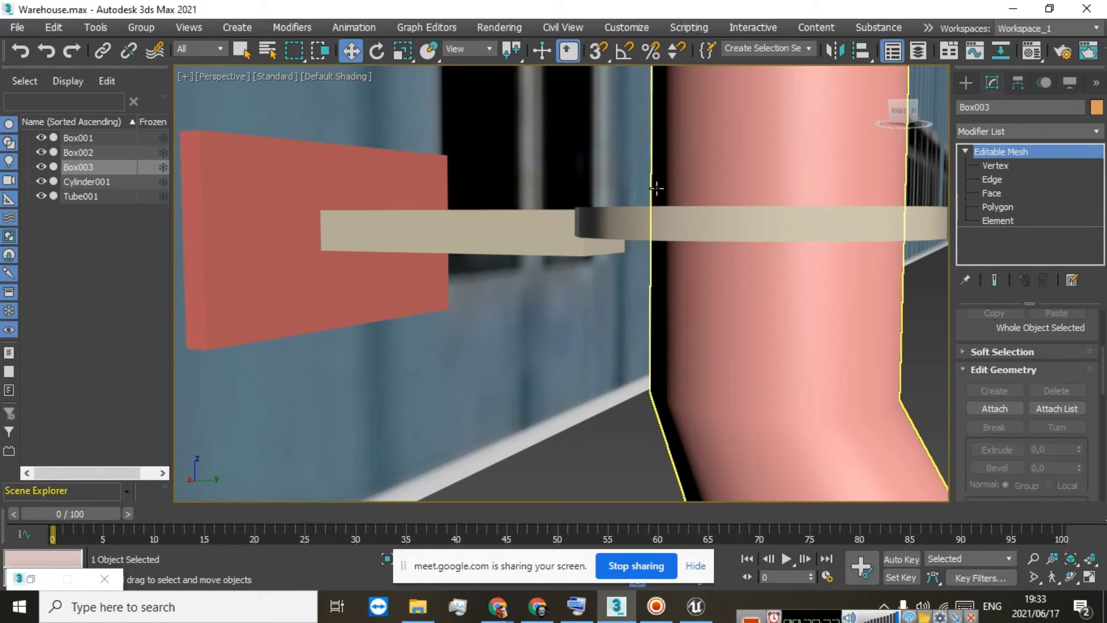
left_click(882, 234)
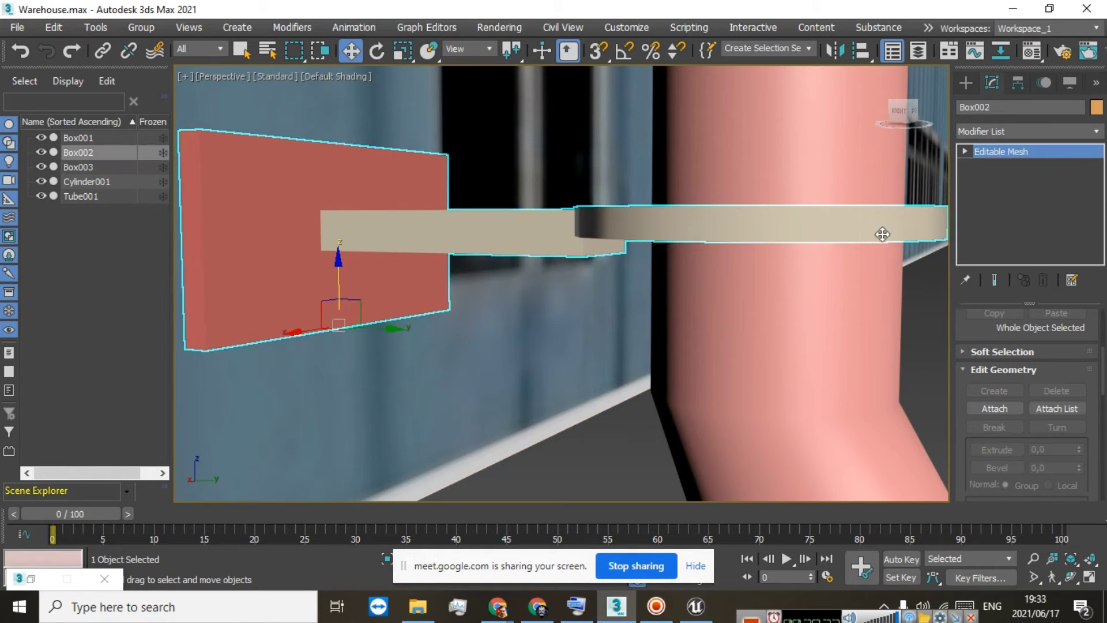
left_click(964, 151)
left_click(992, 220)
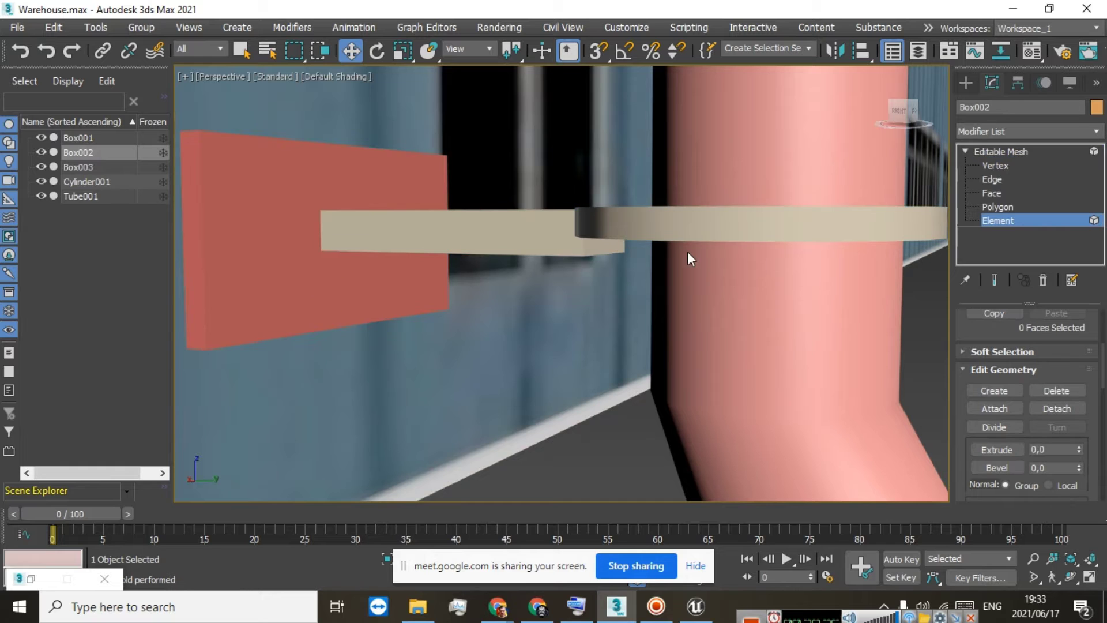
left_click(643, 219)
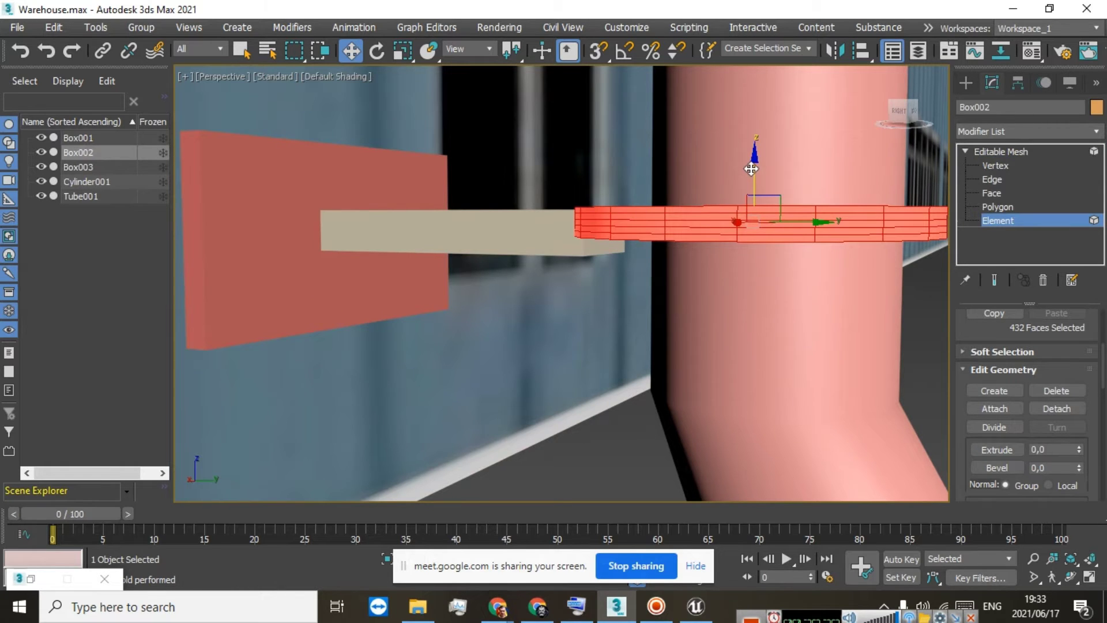
left_click(905, 103)
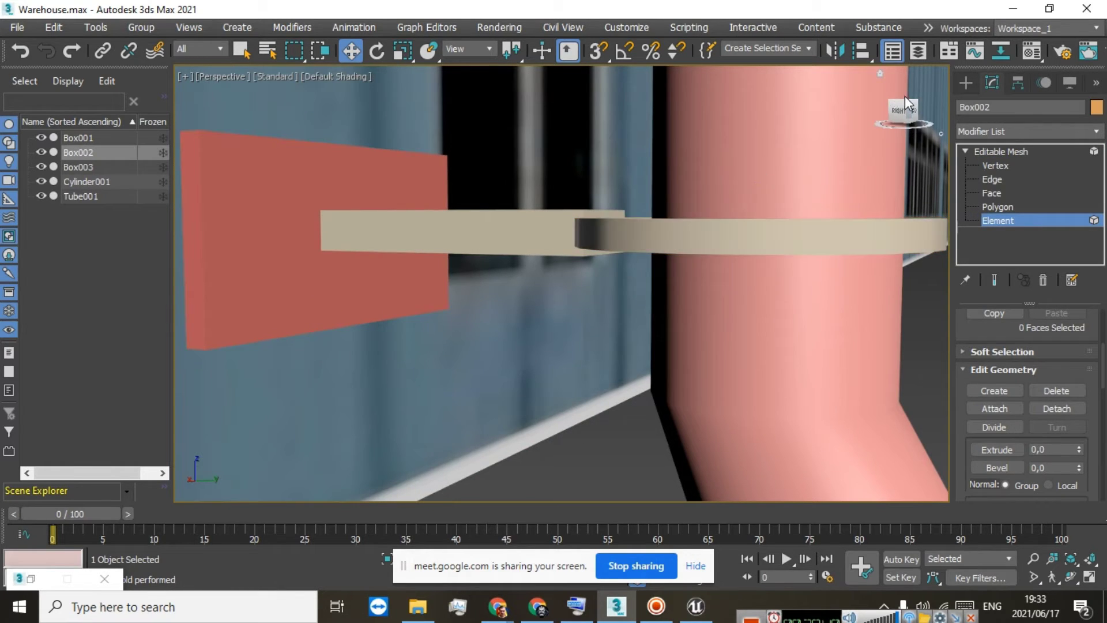
Scale the lower bracket's ring down around the downpipe, stretch it slightly along Y to meet the arm, and nudge it along Y
left_click_drag(905, 103, 728, 258)
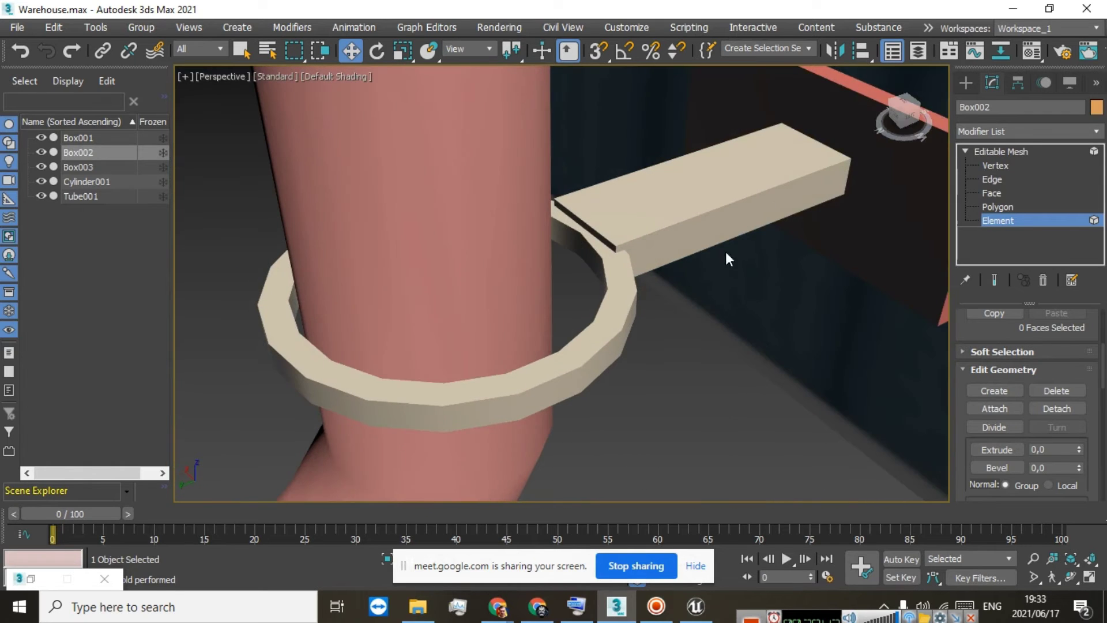
left_click(612, 300)
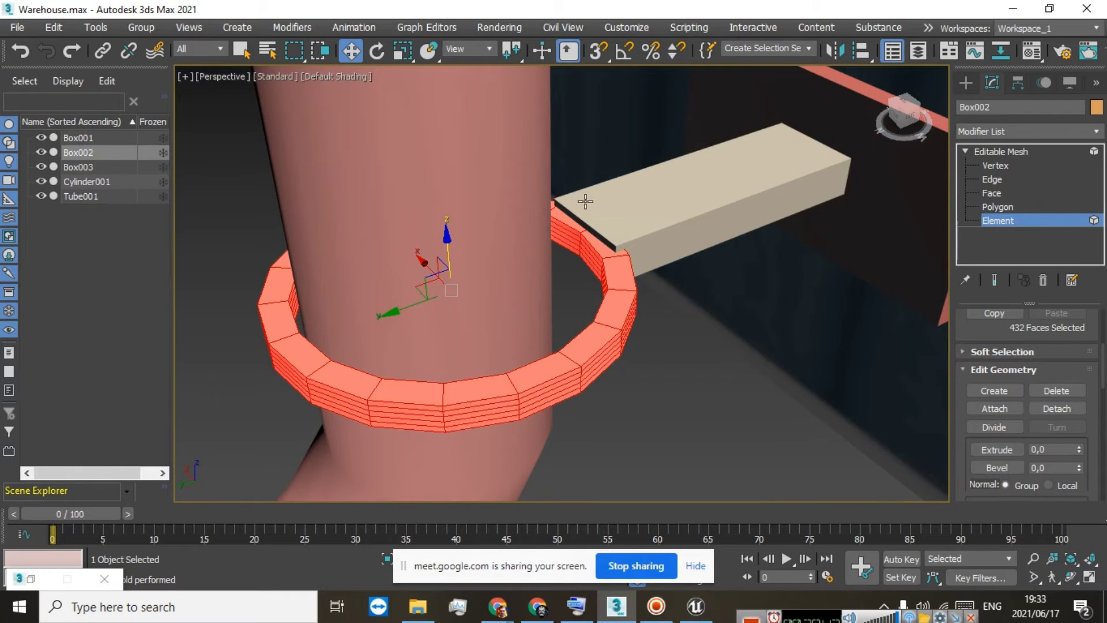
left_click(402, 51)
left_click_drag(376, 308, 440, 307)
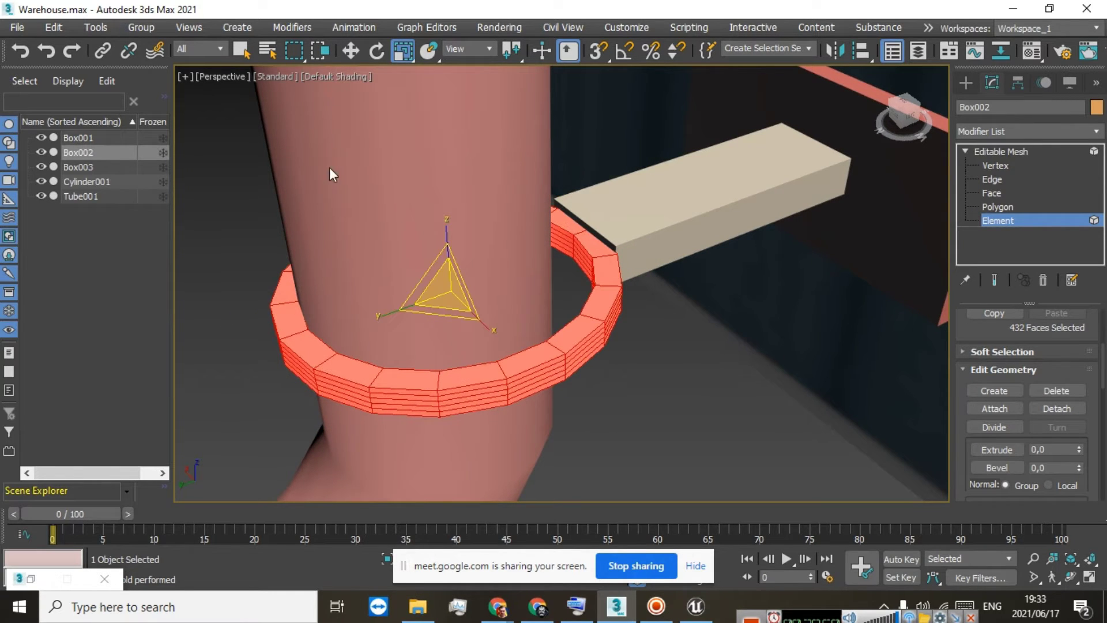
left_click_drag(392, 311, 386, 309)
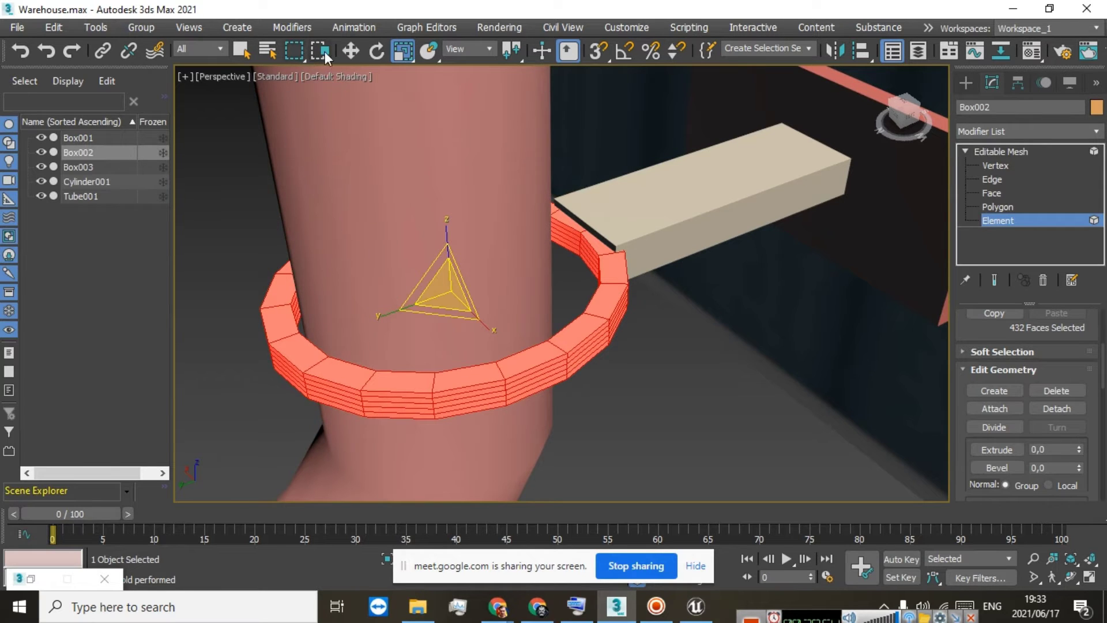
left_click(350, 50)
key("ctrl+z")
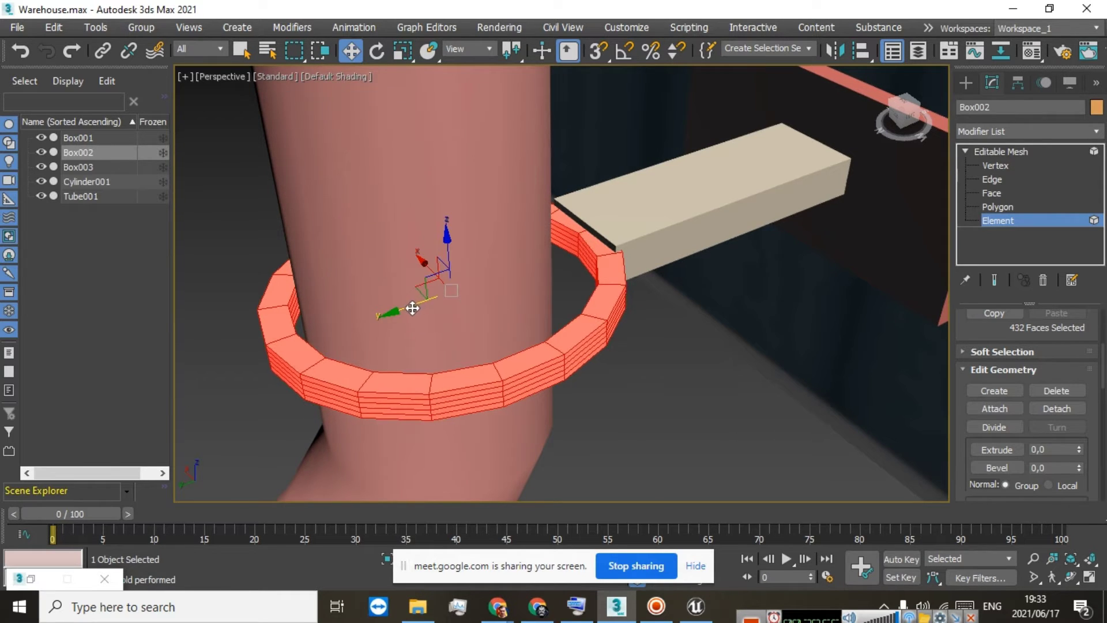
Examine both brackets along the downpipe from the warehouse corner and leave element editing on the lower bracket
scroll(519, 290, "down", 6)
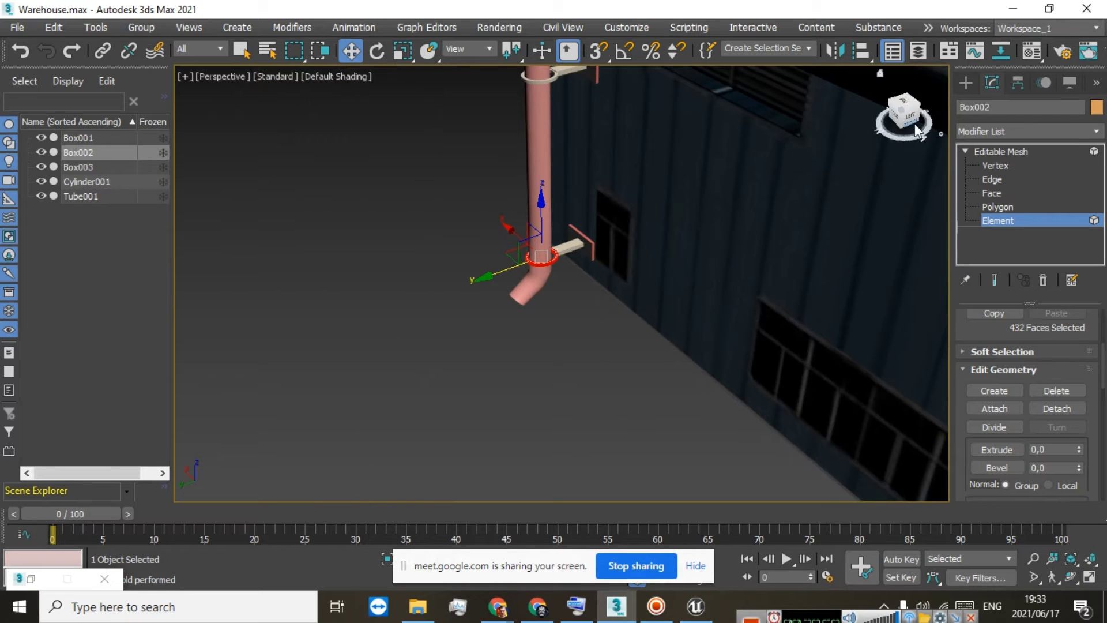
left_click_drag(914, 123, 1020, 109)
scroll(668, 281, "down", 3)
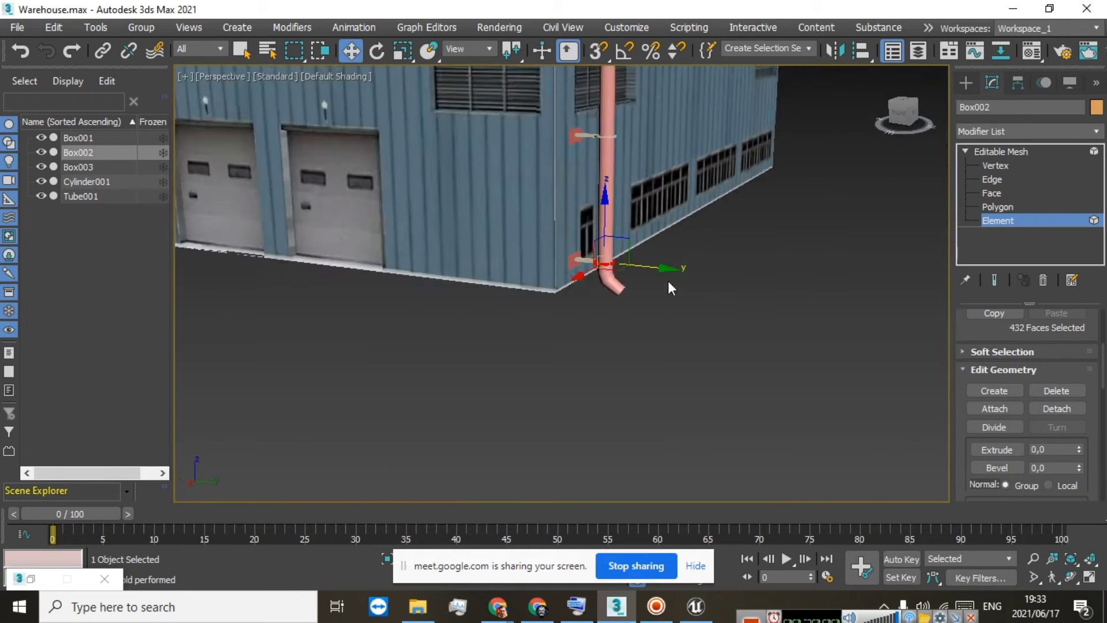
scroll(668, 281, "down", 3)
scroll(645, 299, "up", 10)
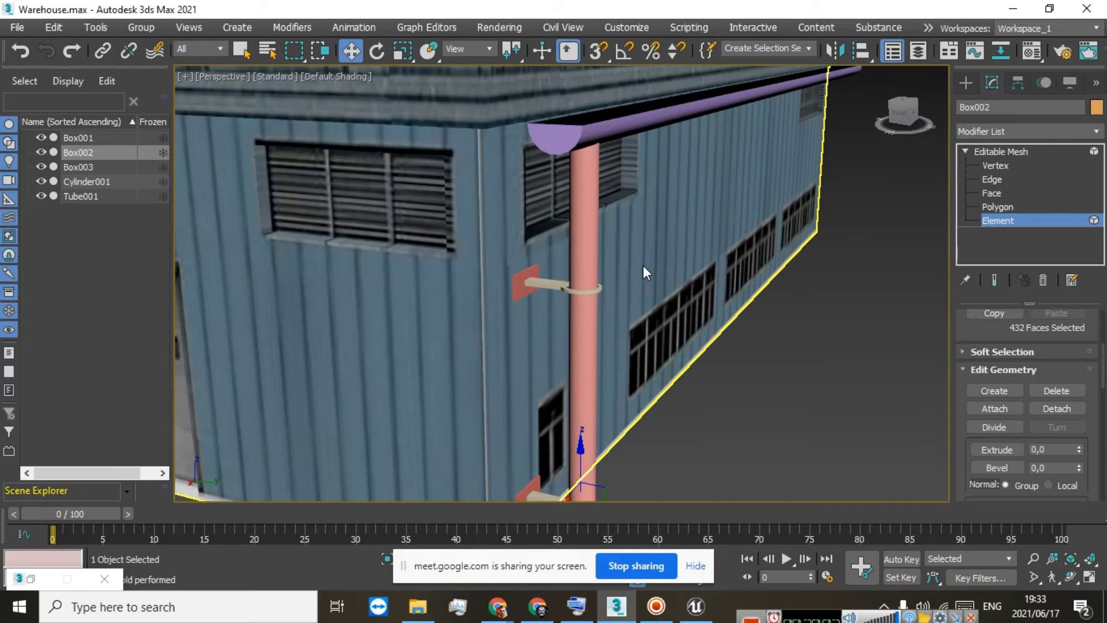
scroll(642, 265, "down", 3)
mouse_move(904, 118)
left_mouse_down()
mouse_move(884, 117)
mouse_move(927, 114)
mouse_move(909, 116)
left_mouse_up()
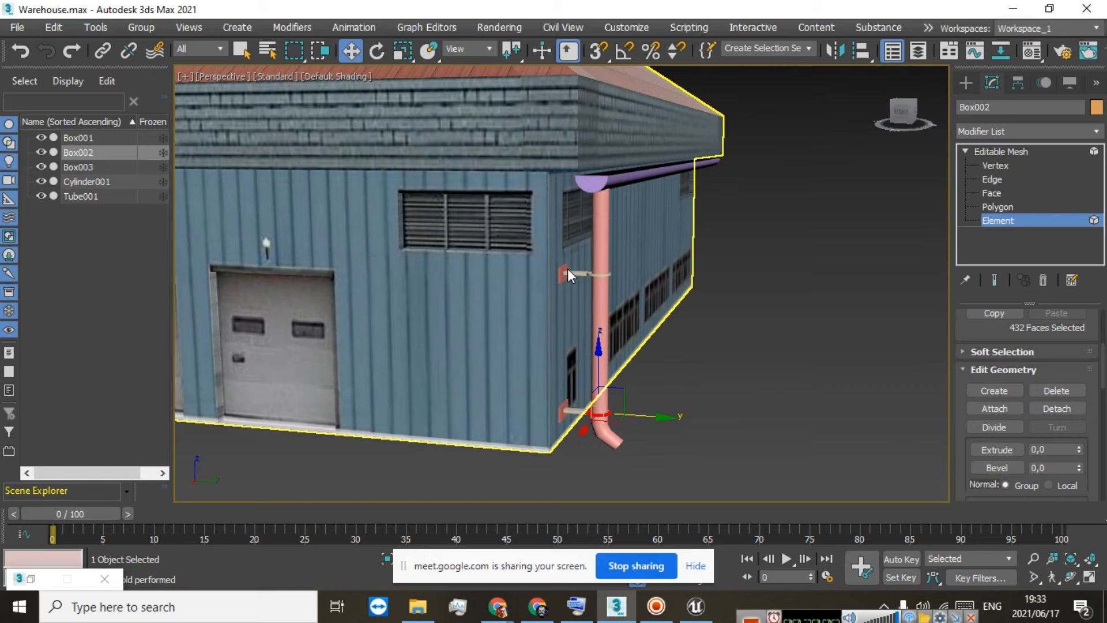
left_click(835, 257)
left_click(1018, 151)
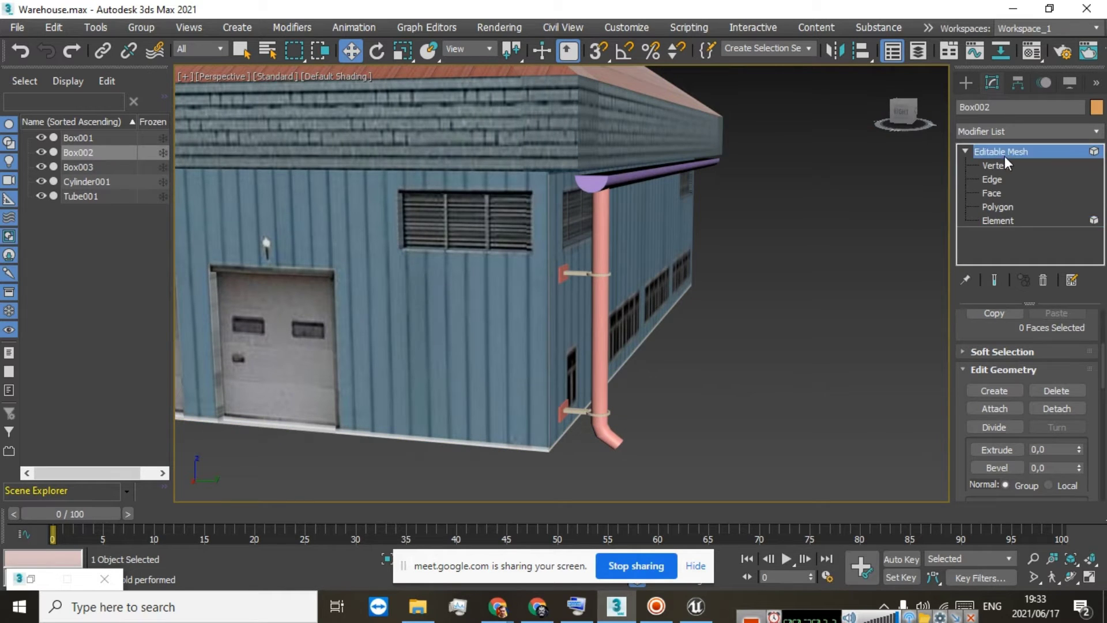
Clone the upper downpipe bracket Box003 as an independent copy
left_click(579, 273)
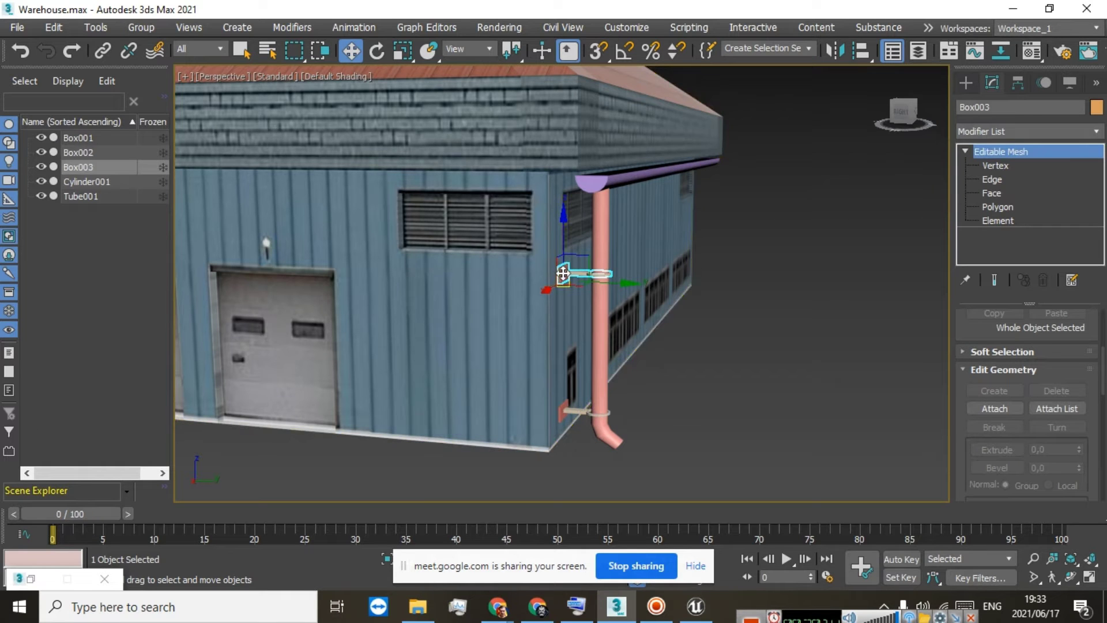
right_click(561, 271)
left_click(581, 376)
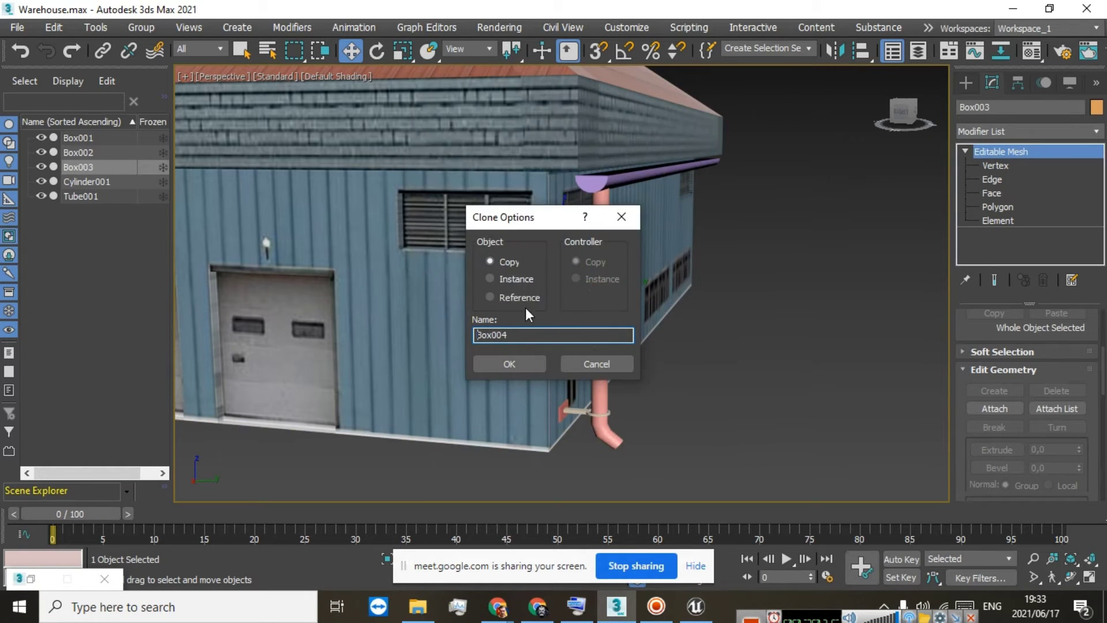
left_click(520, 365)
Raise the cloned bracket along Z from the upper bracket to the height of the roof gutter
scroll(568, 279, "up", 5)
middle_click_drag(572, 285, 575, 355)
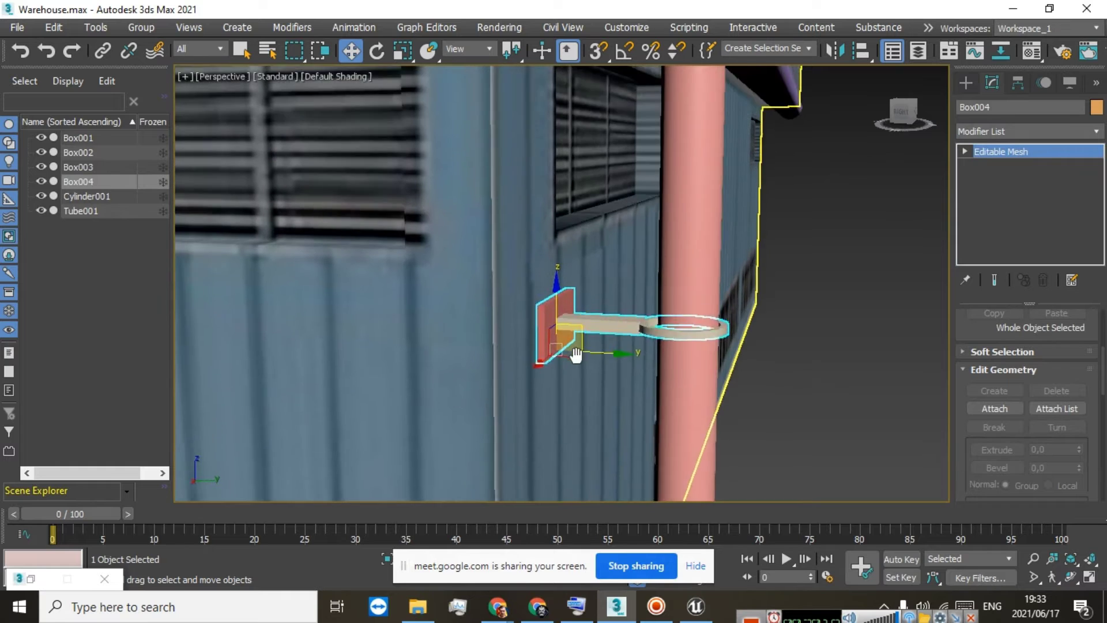
left_click_drag(545, 335, 546, 34)
Shift the cloned bracket along X beneath the gutter, past the downpipe and away from the warehouse corner
middle_click_drag(522, 218, 564, 229)
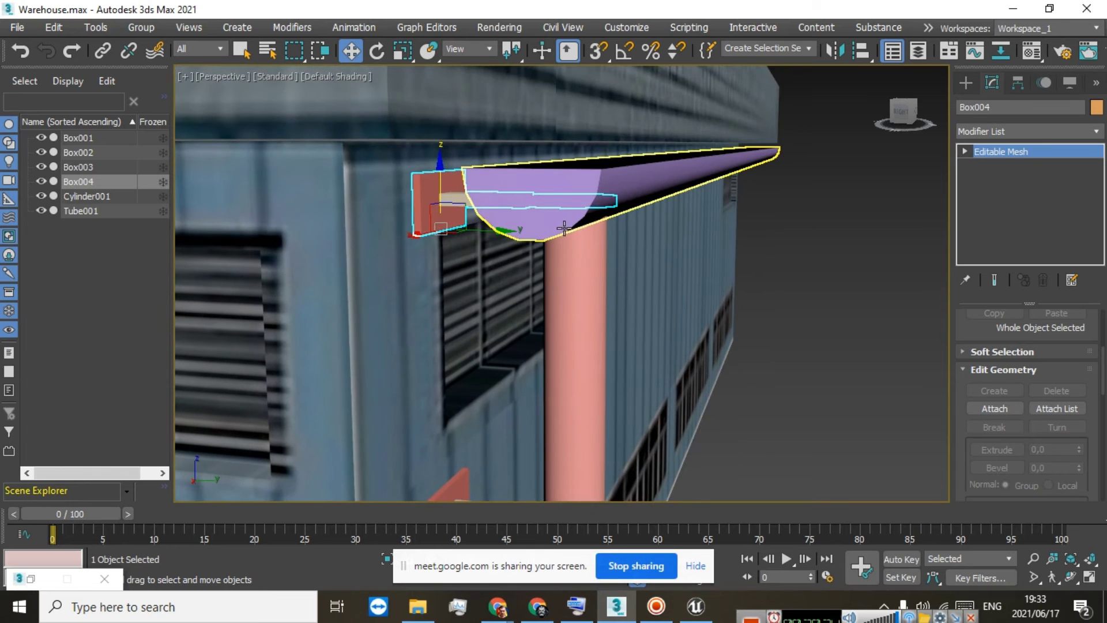
middle_click_drag(822, 188, 501, 201, "alt")
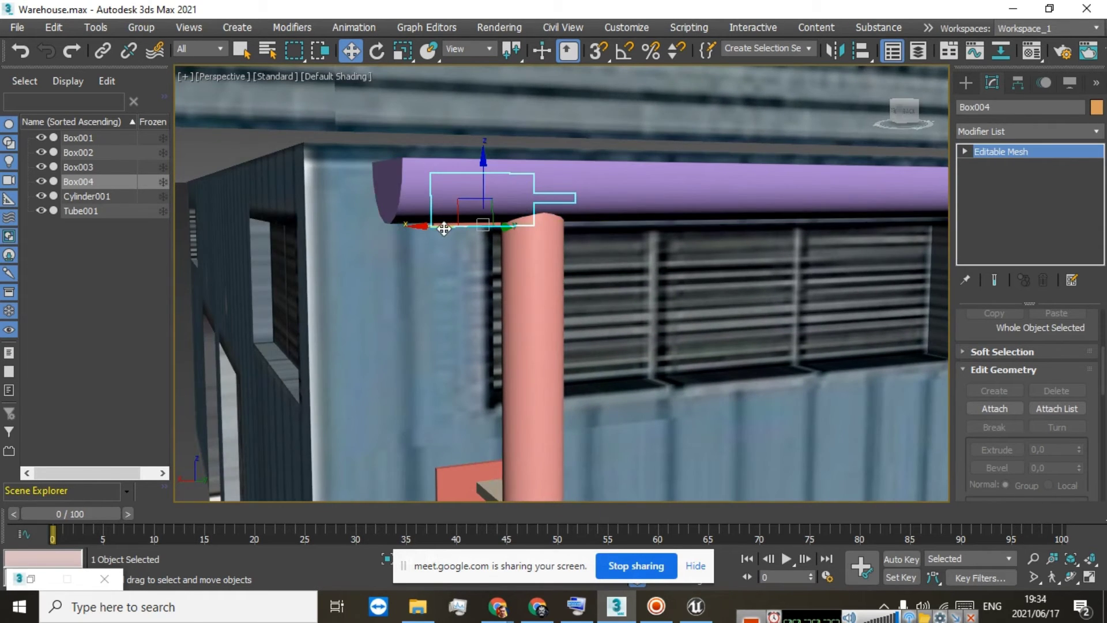
left_click_drag(442, 224, 628, 224)
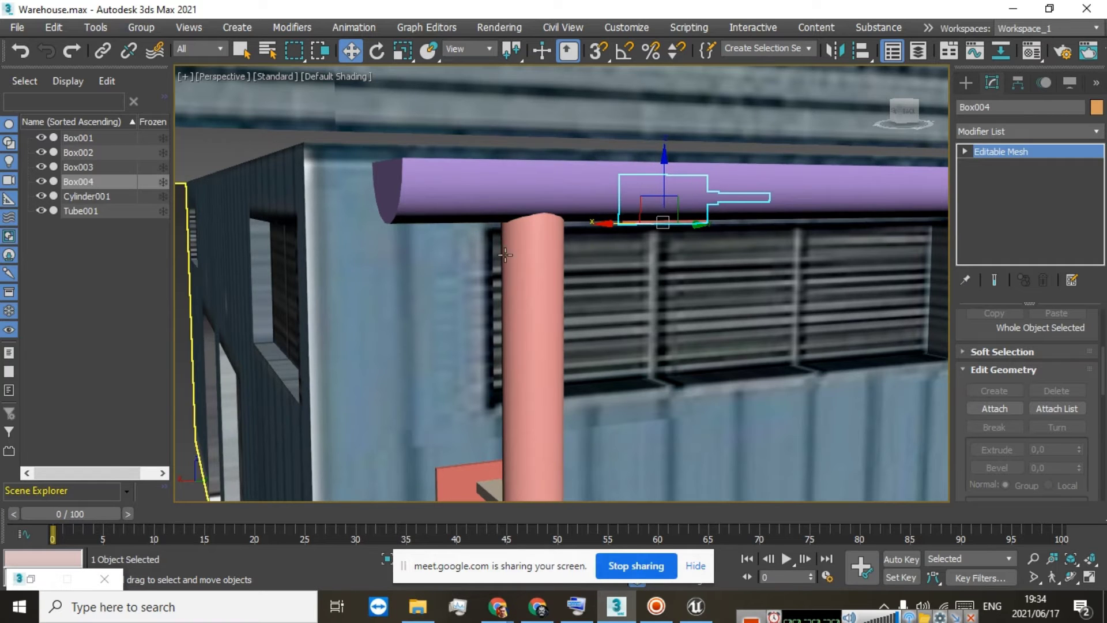
middle_click_drag(881, 200, 694, 225, "alt")
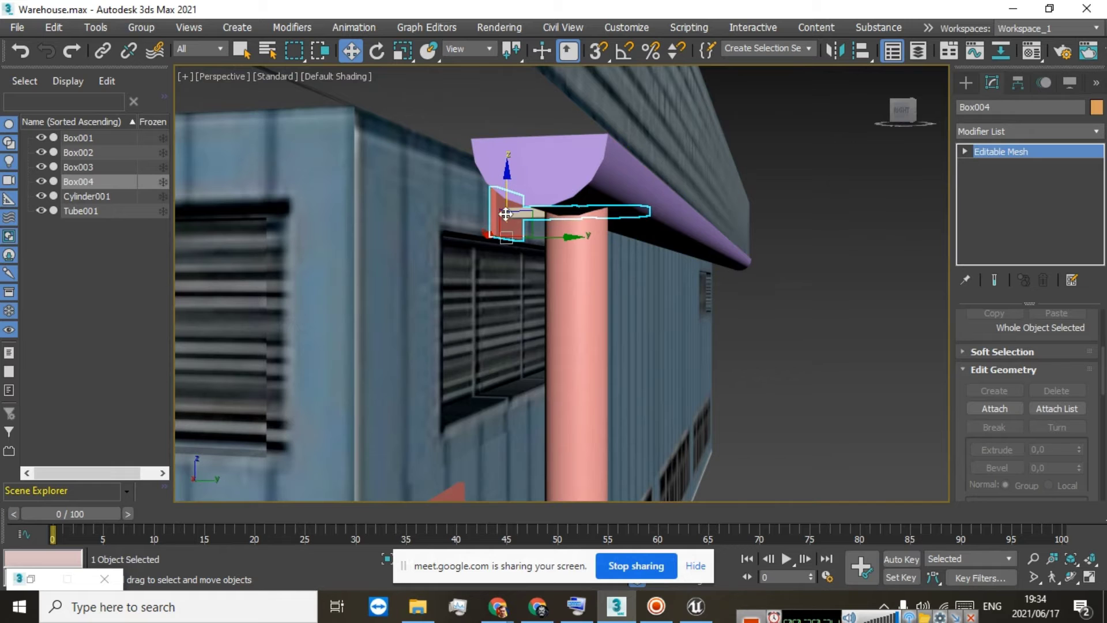
left_click_drag(490, 236, 565, 249)
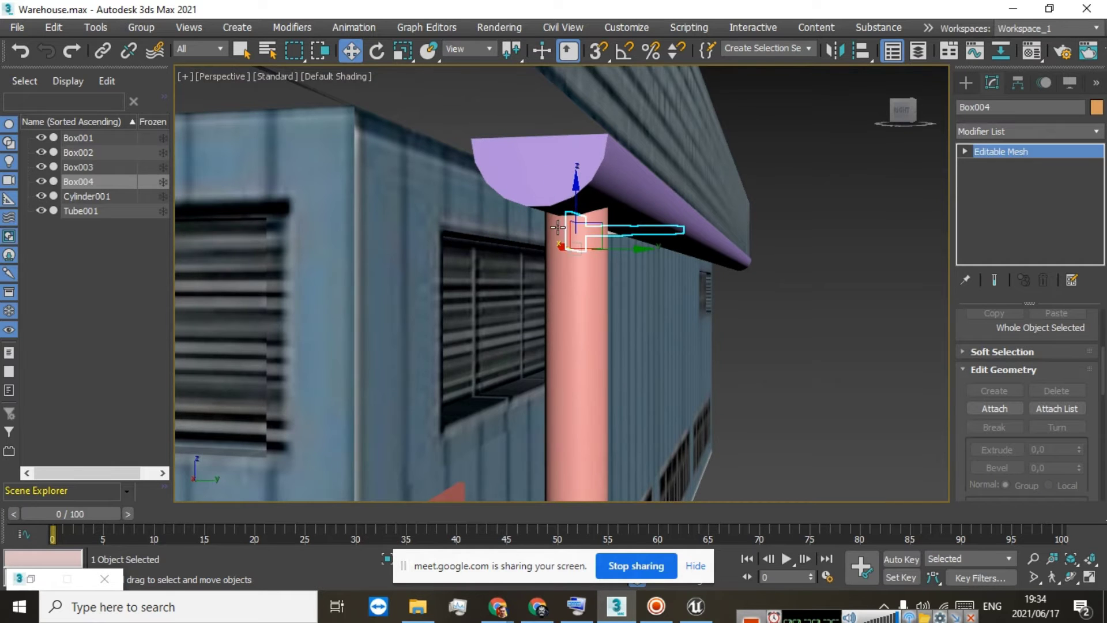
left_click_drag(907, 114, 833, 119)
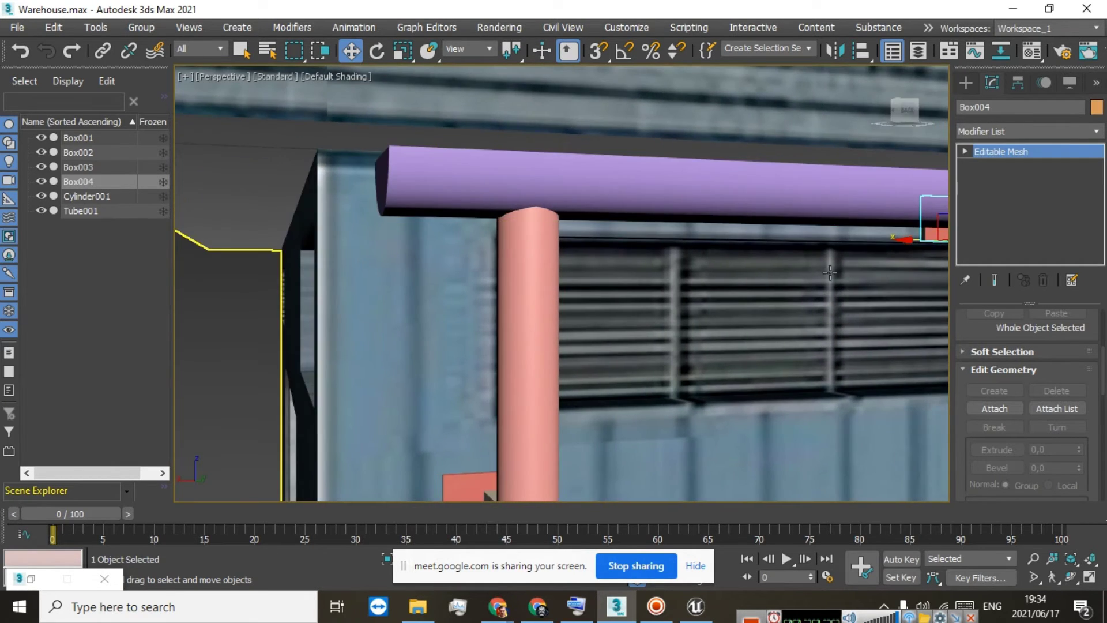
Move the gutter bracket along the wall past the vent and lower it clear of the horizontal purple pipe
scroll(829, 273, "down", 5)
scroll(900, 283, "up", 4)
scroll(937, 271, "up", 5)
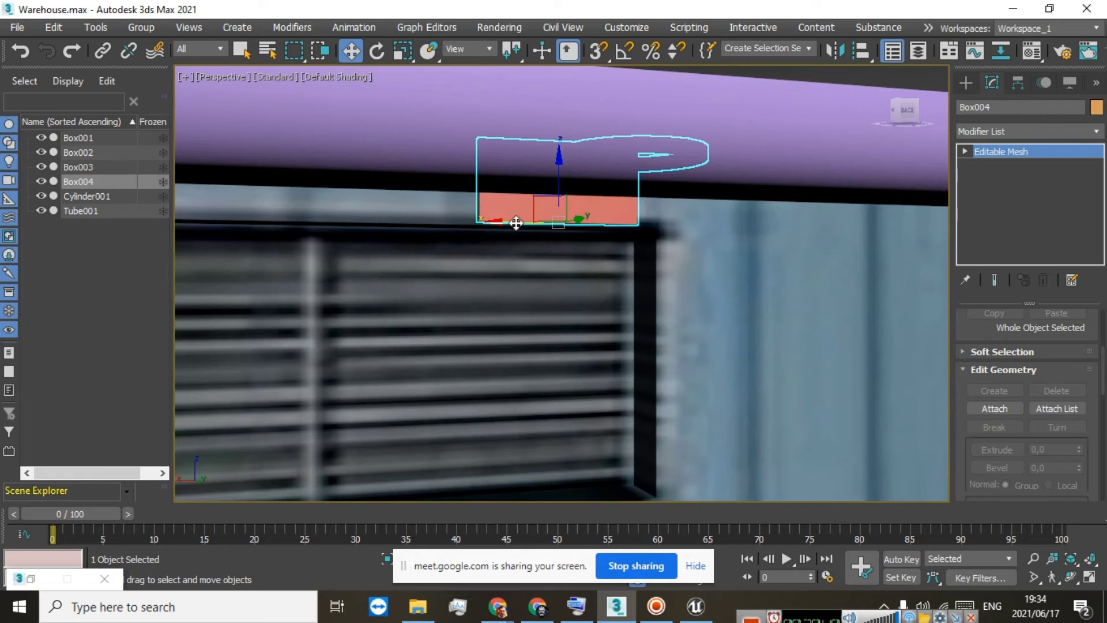
left_click_drag(511, 223, 749, 217)
left_click_drag(913, 111, 825, 156)
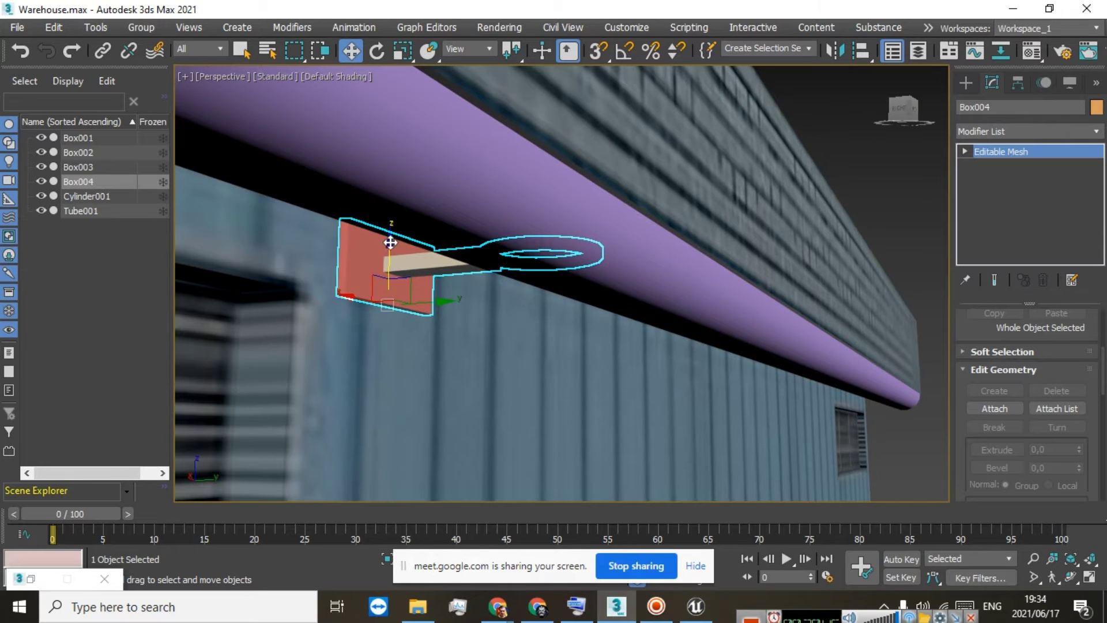
left_click_drag(388, 245, 387, 317)
Select the bracket's ring at Element level and delete it, keeping the arm and wall plate
left_click(969, 153)
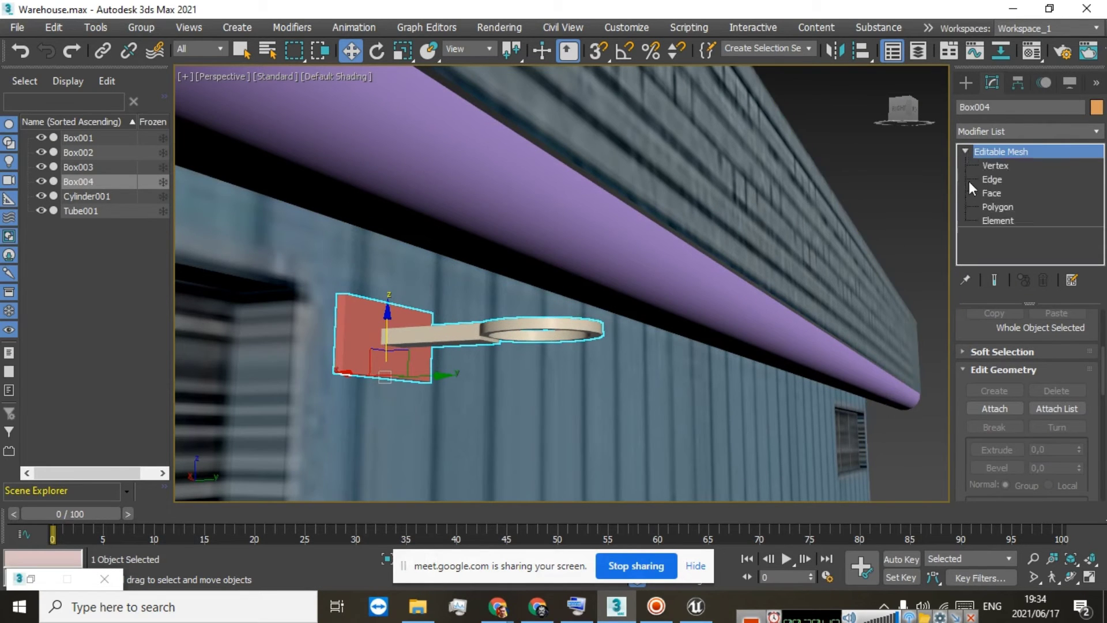
left_click(999, 220)
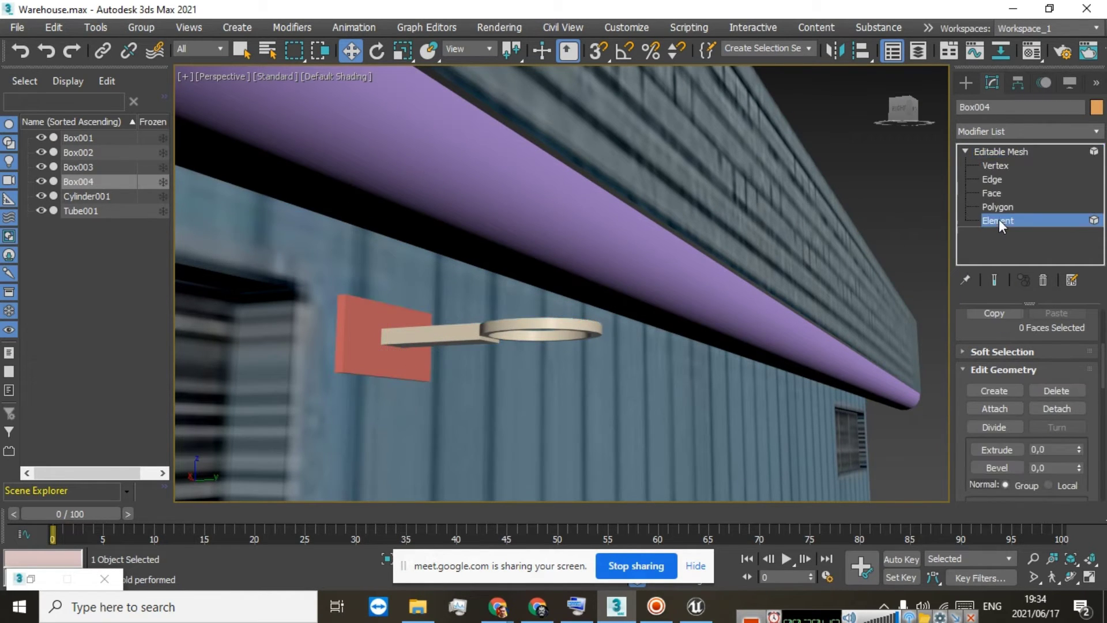
left_click(551, 323)
left_click_drag(904, 120, 923, 108)
middle_click_drag(590, 390, 765, 251)
scroll(617, 282, "up", 4)
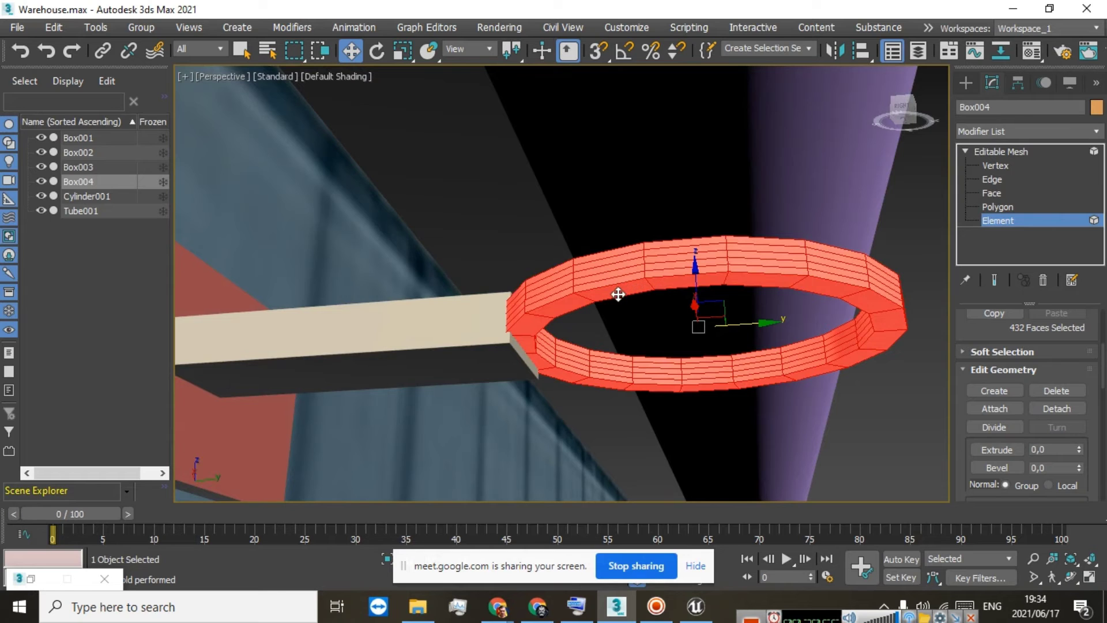
key("Delete")
scroll(357, 333, "down", 3)
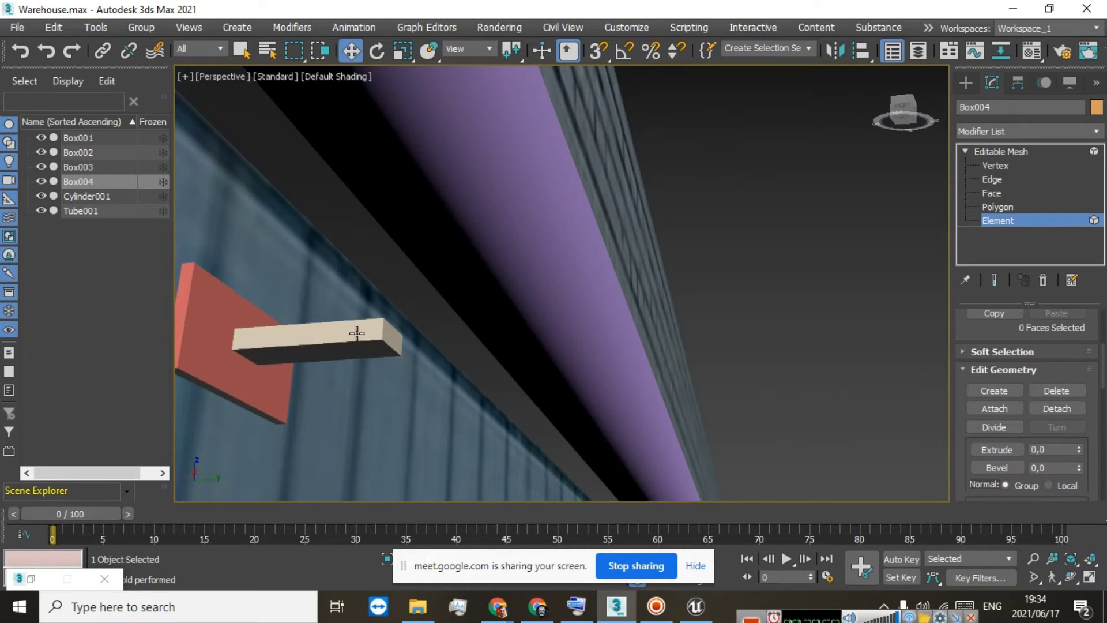
middle_click_drag(351, 377, 515, 329)
left_click(550, 278)
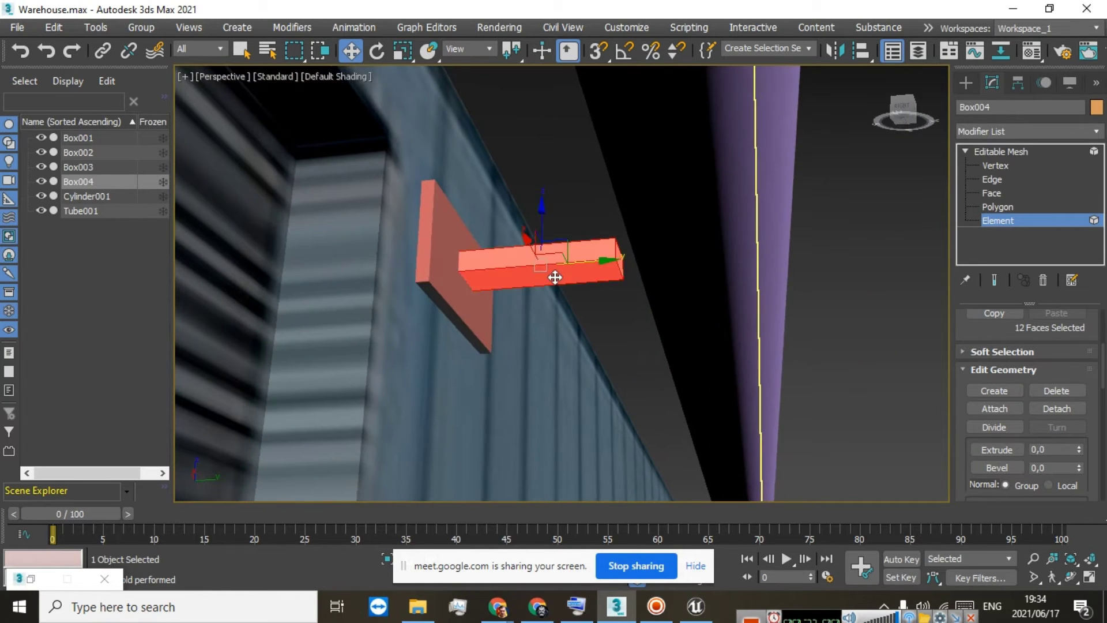
scroll(480, 239, "up", 4)
left_click(410, 233)
scroll(577, 261, "down", 3)
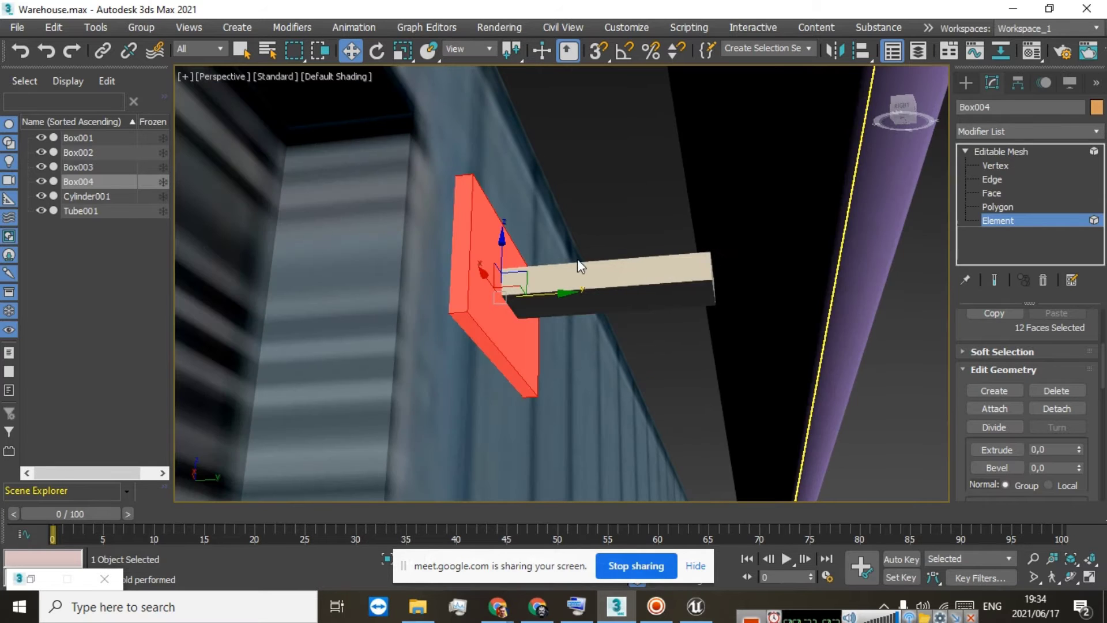
left_click(1028, 151)
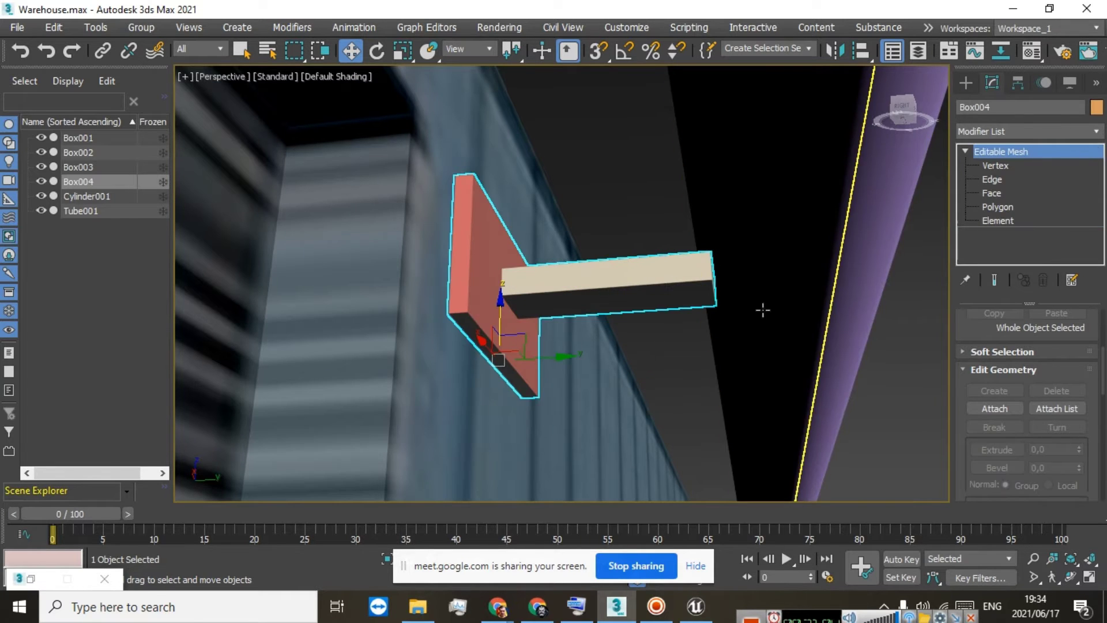
Lengthen the bracket arm by moving its four outer end vertices outward along the Y axis
left_click(987, 165)
left_click_drag(670, 219, 764, 326)
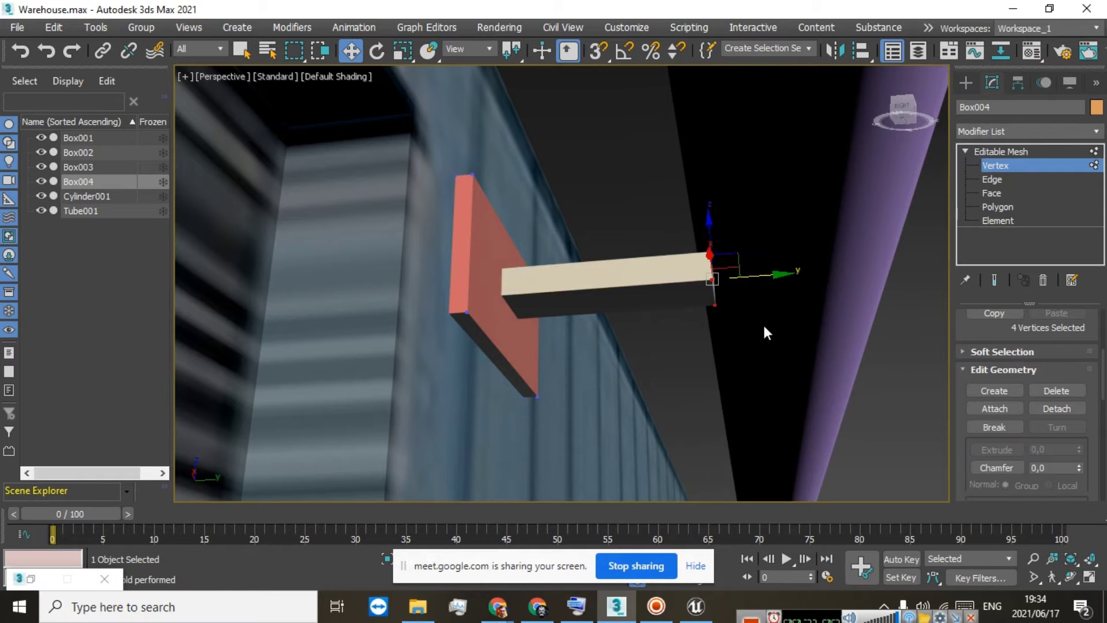
left_click_drag(778, 275, 974, 255)
scroll(835, 296, "down", 4)
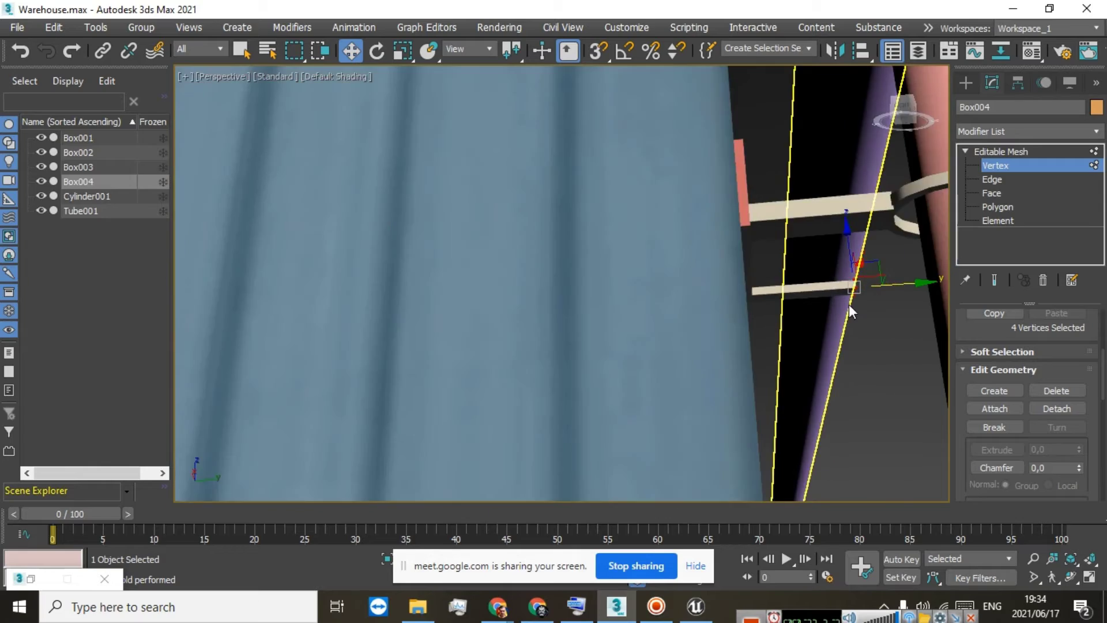
Return to whole-object level and raise the bracket along Z to sit directly under the horizontal gutter pipe
middle_click_drag(848, 303, 588, 405)
left_click_drag(908, 113, 663, 243)
scroll(457, 398, "up", 2)
scroll(457, 393, "up", 2)
middle_click_drag(457, 393, 521, 307)
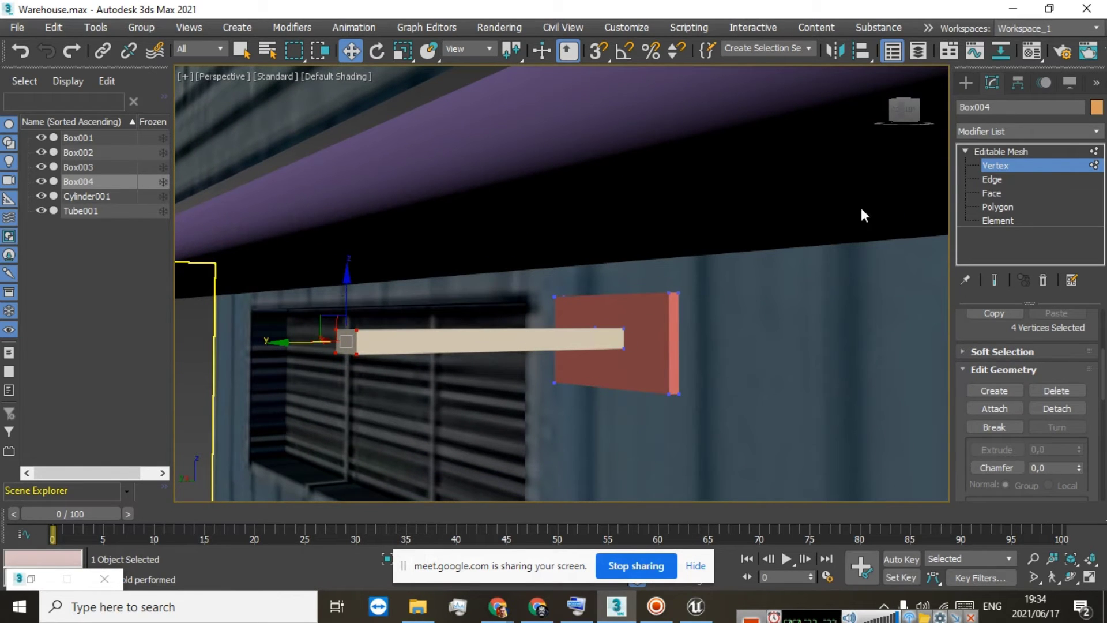
left_click(992, 151)
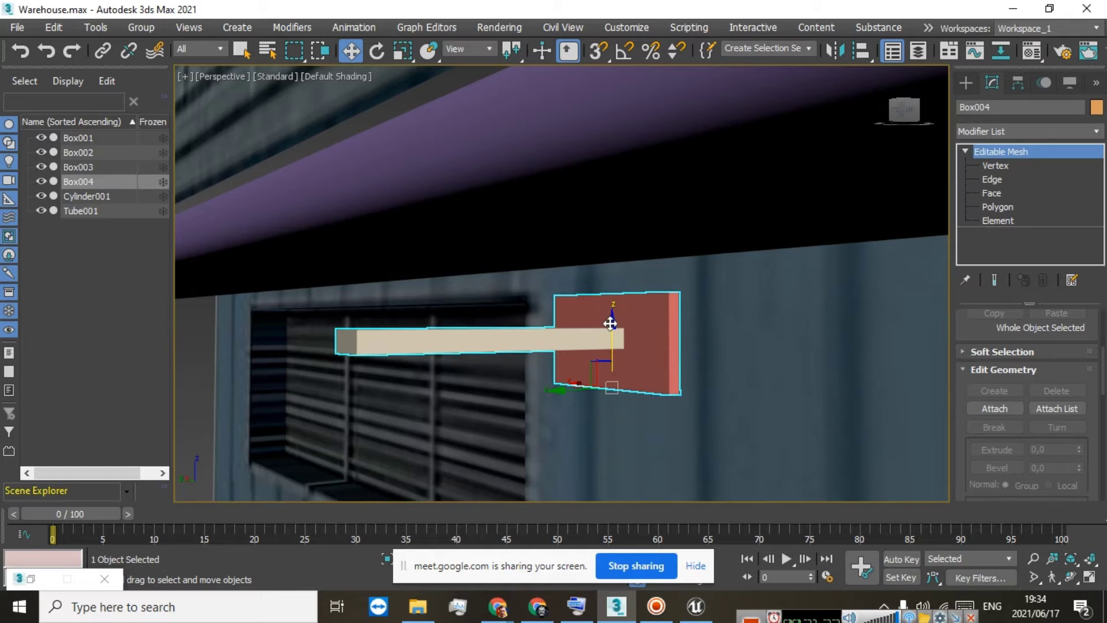
left_click_drag(610, 323, 618, 277)
scroll(618, 278, "down", 5)
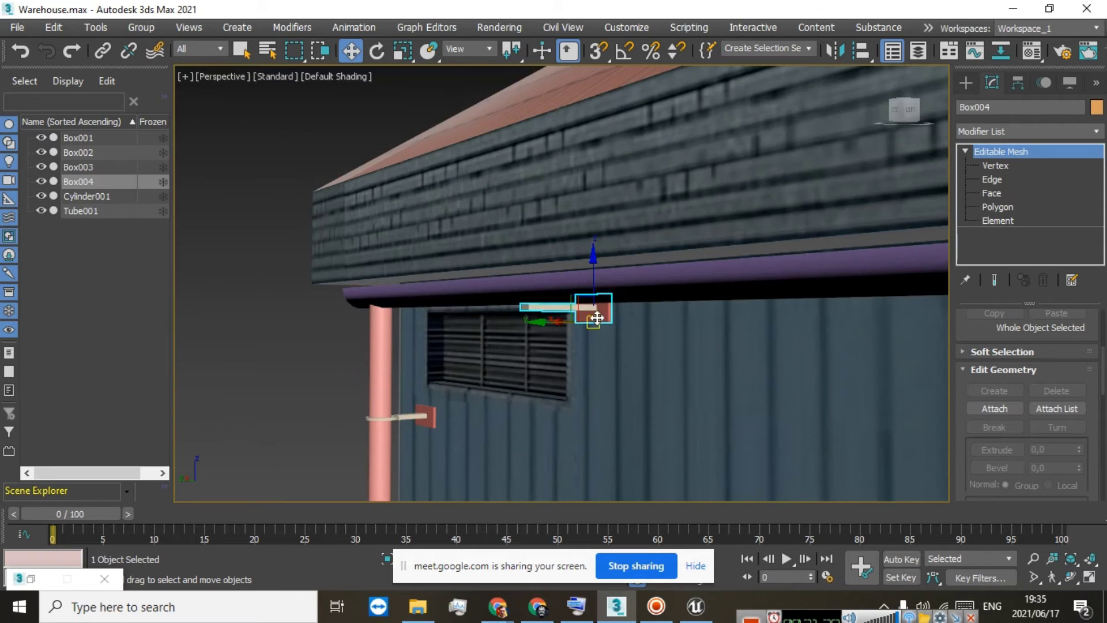
Clone the gutter bracket in place
right_click(994, 154)
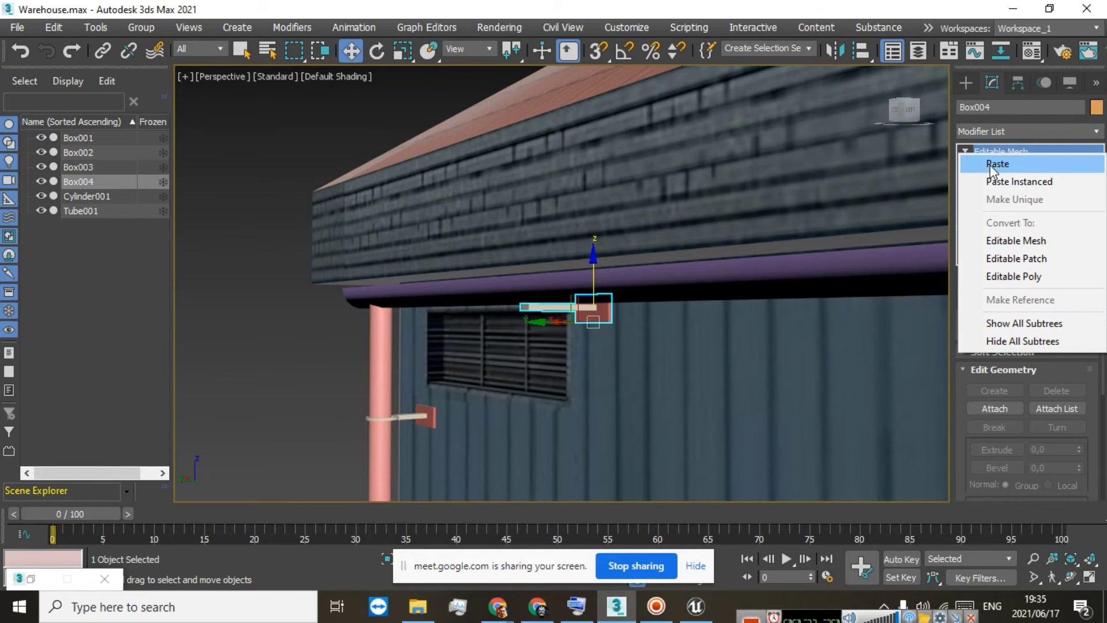
left_click(597, 313)
right_click(597, 312)
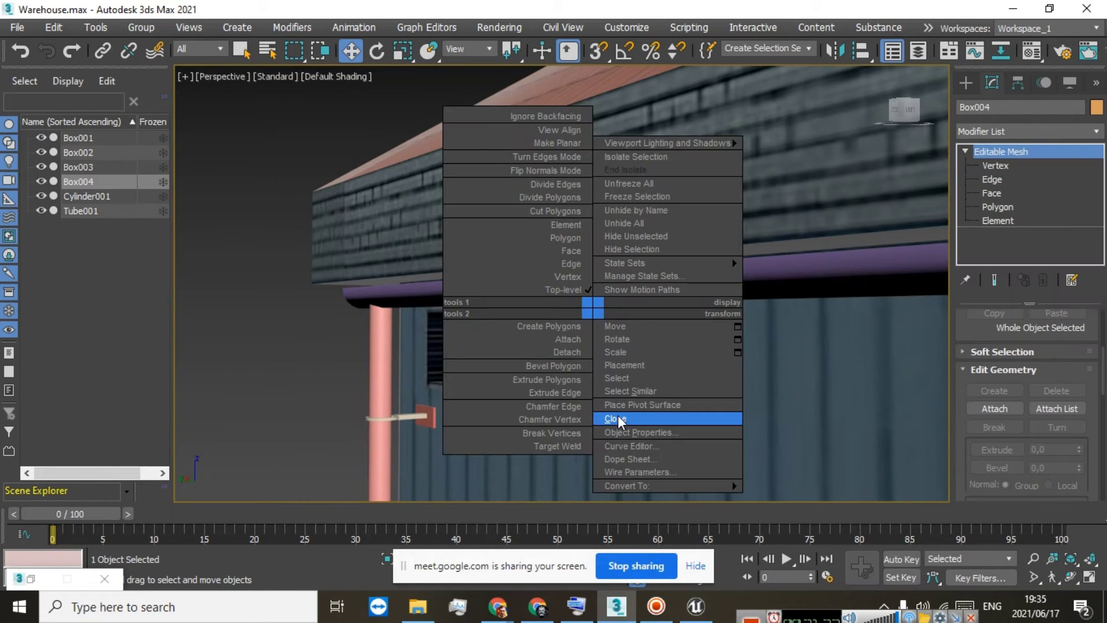
left_click(618, 416)
left_click(535, 365)
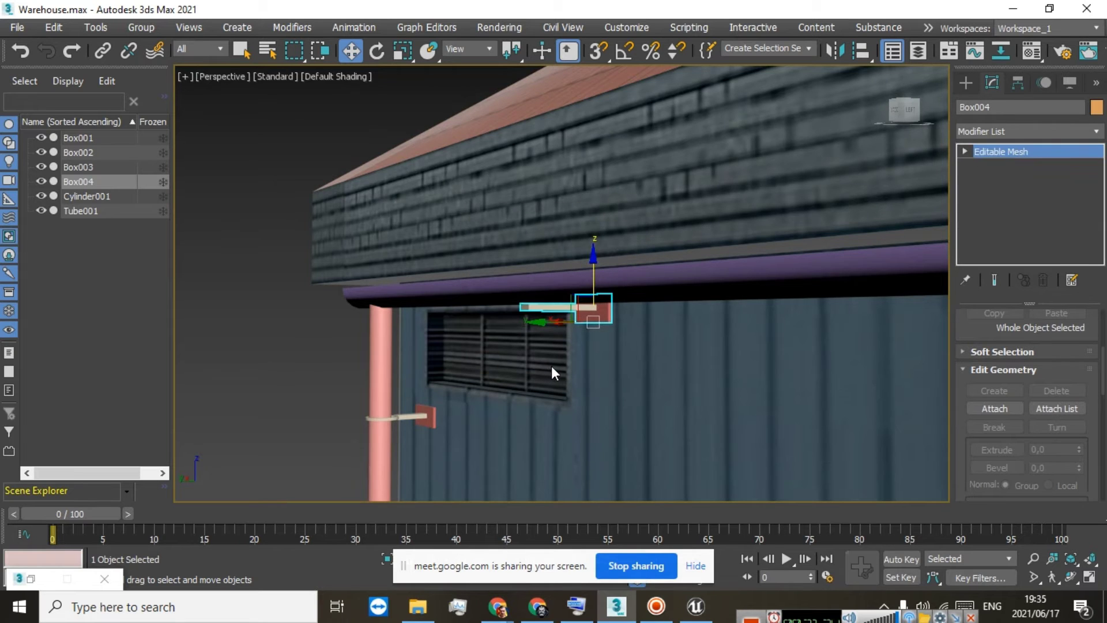
Move the cloned bracket along X under the gutter pipe to just beside the far wall vent
scroll(551, 365, "down", 4)
left_click_drag(914, 115, 950, 134)
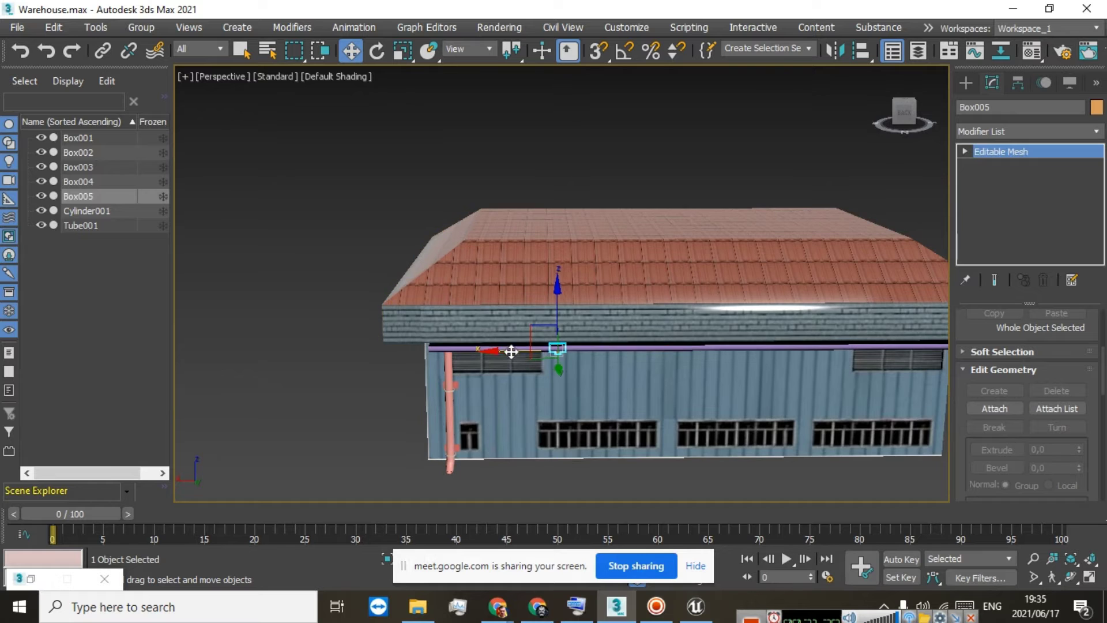
left_click_drag(509, 352, 787, 347)
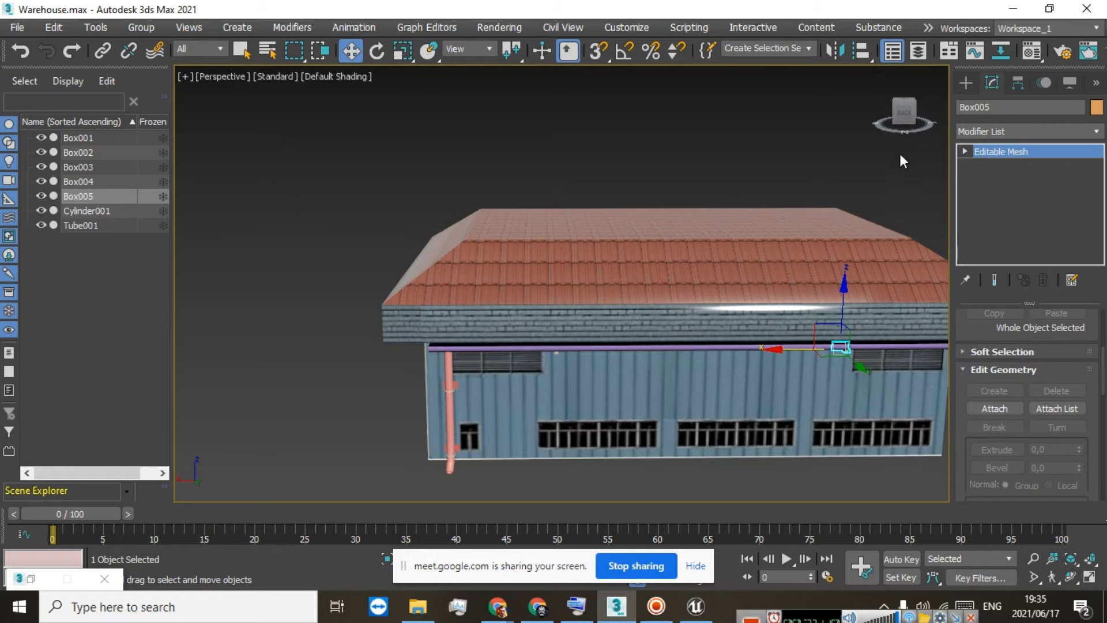
left_click_drag(910, 121, 878, 104)
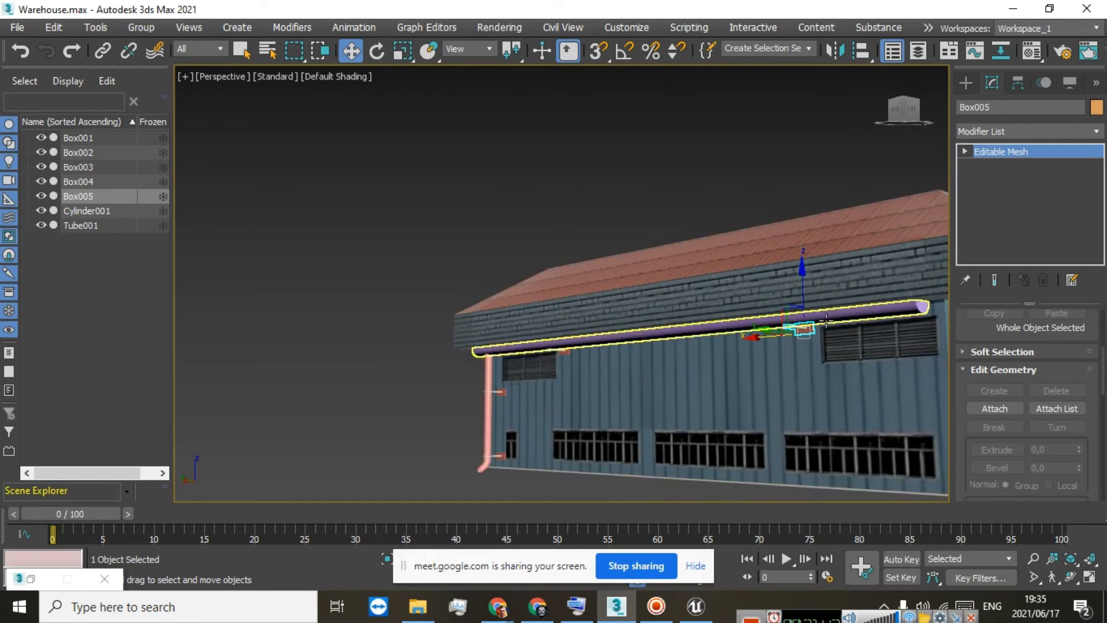
key("z")
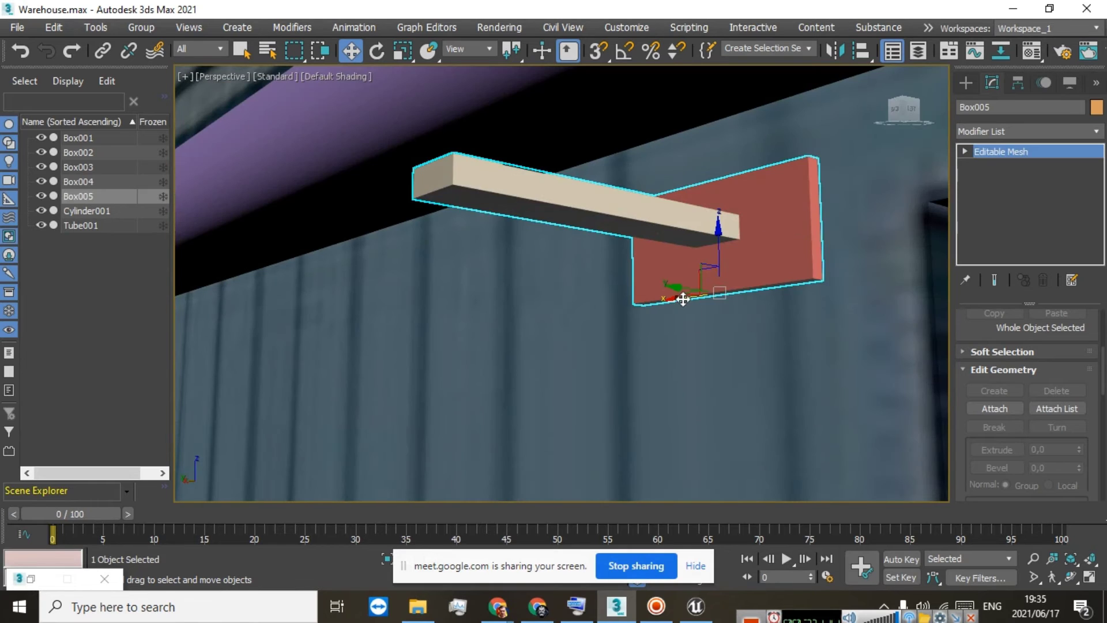
left_click_drag(683, 298, 740, 279)
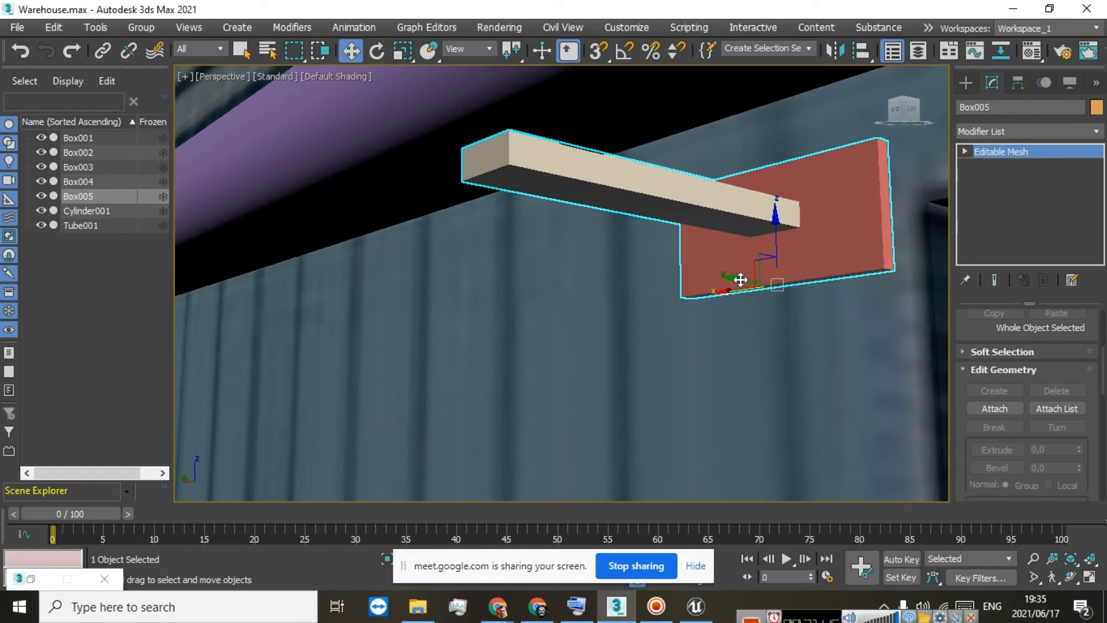
Select the vertical downpipe and attach its lower wall bracket to the mesh
scroll(740, 279, "down", 8)
scroll(660, 289, "up", 4)
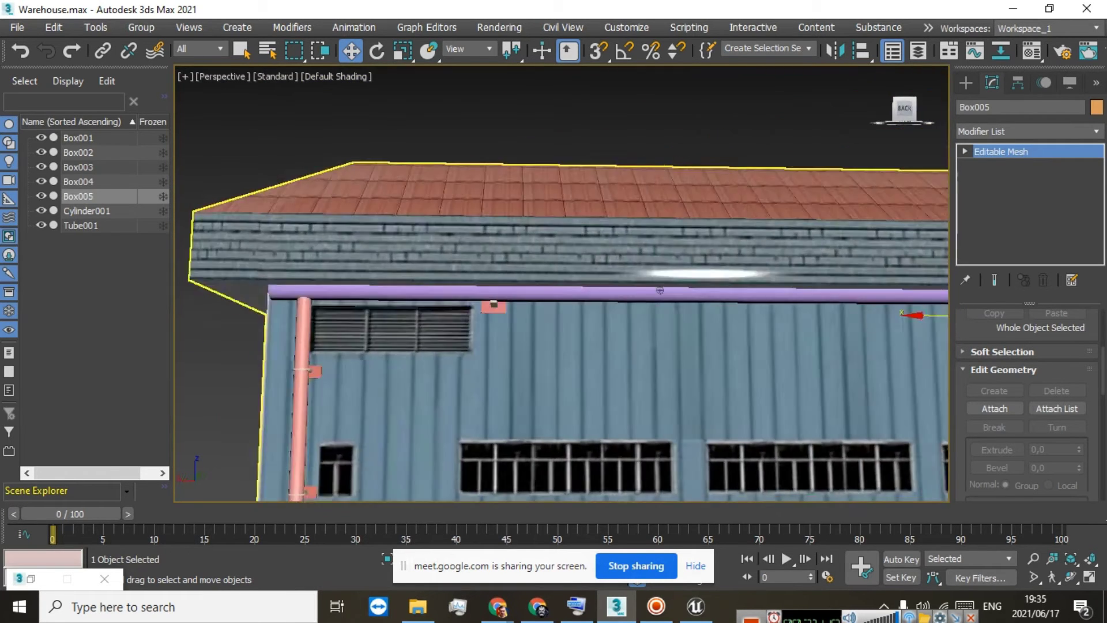
middle_click_drag(660, 290, 858, 115, "alt")
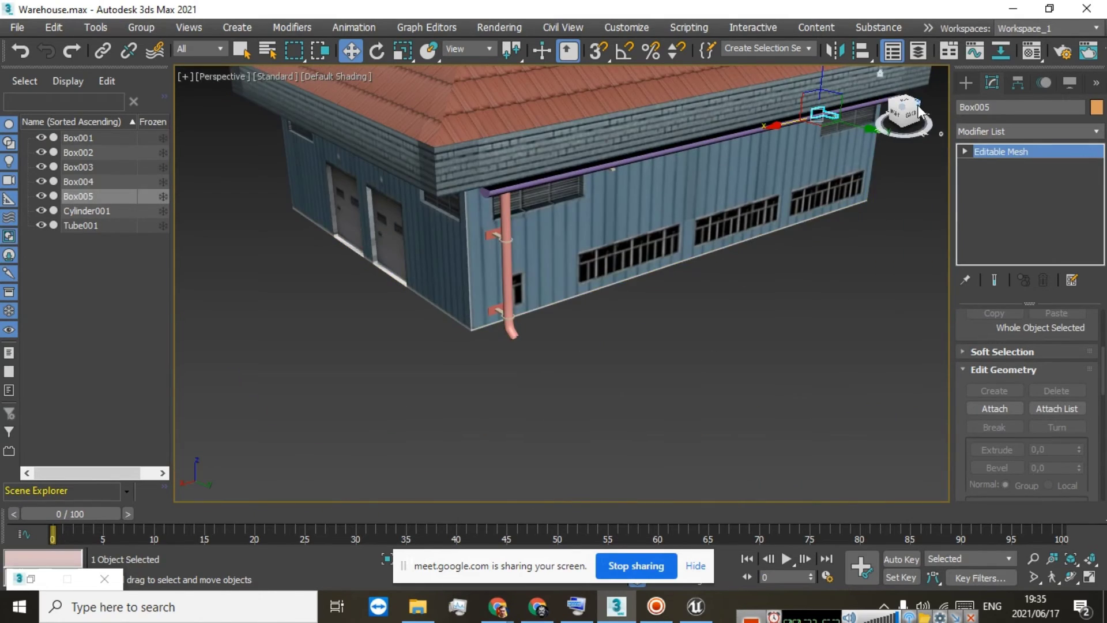
left_click_drag(918, 106, 915, 62)
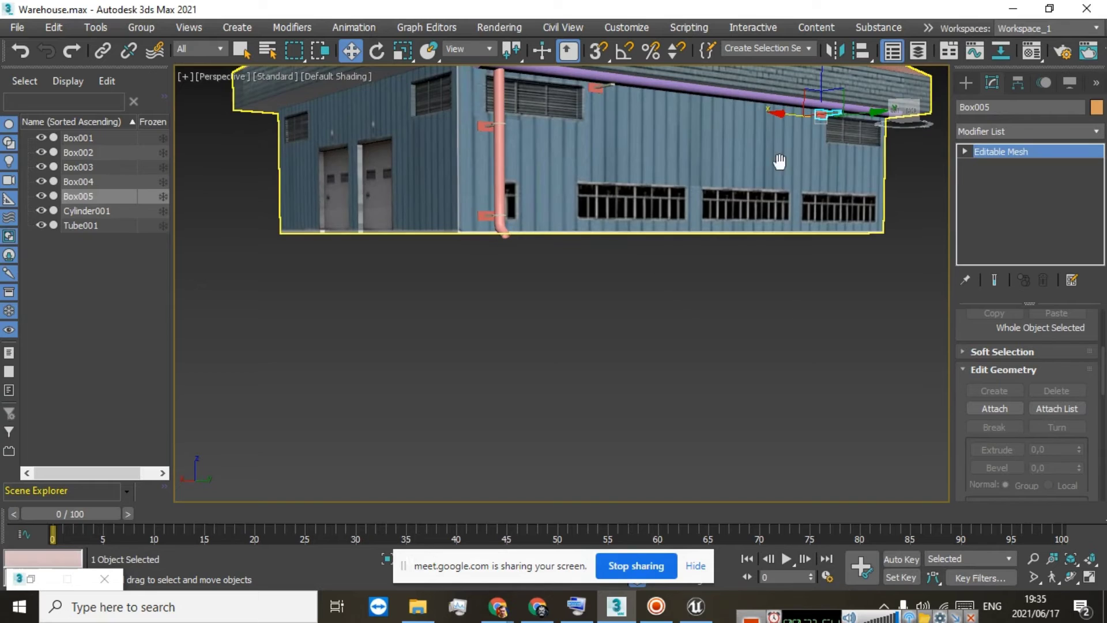
middle_click_drag(779, 161, 779, 257)
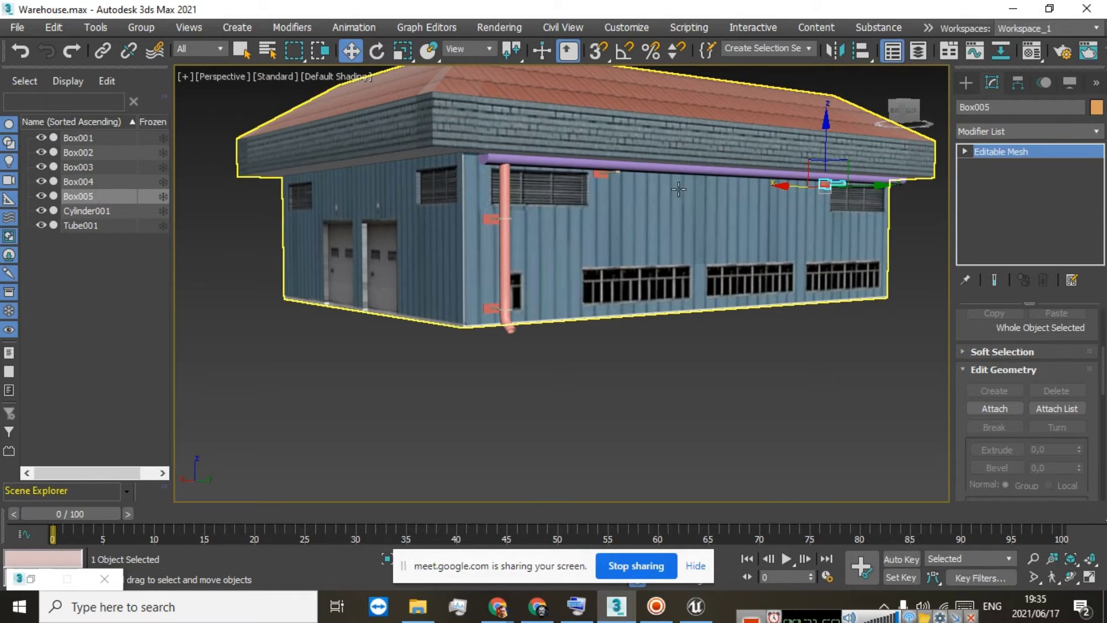
left_click(504, 178)
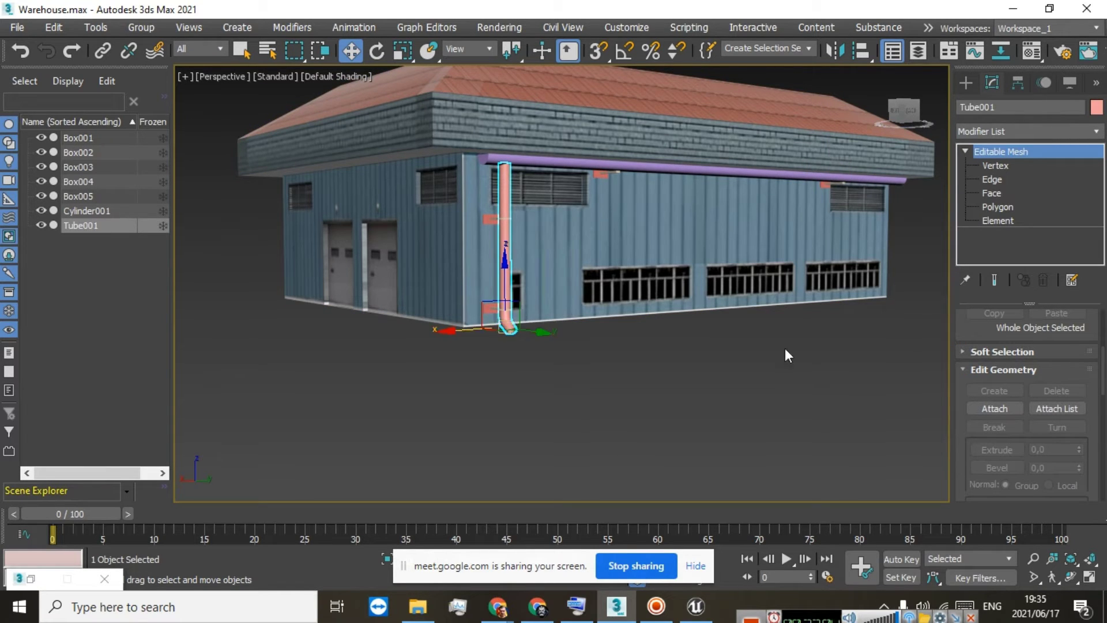
left_click(987, 406)
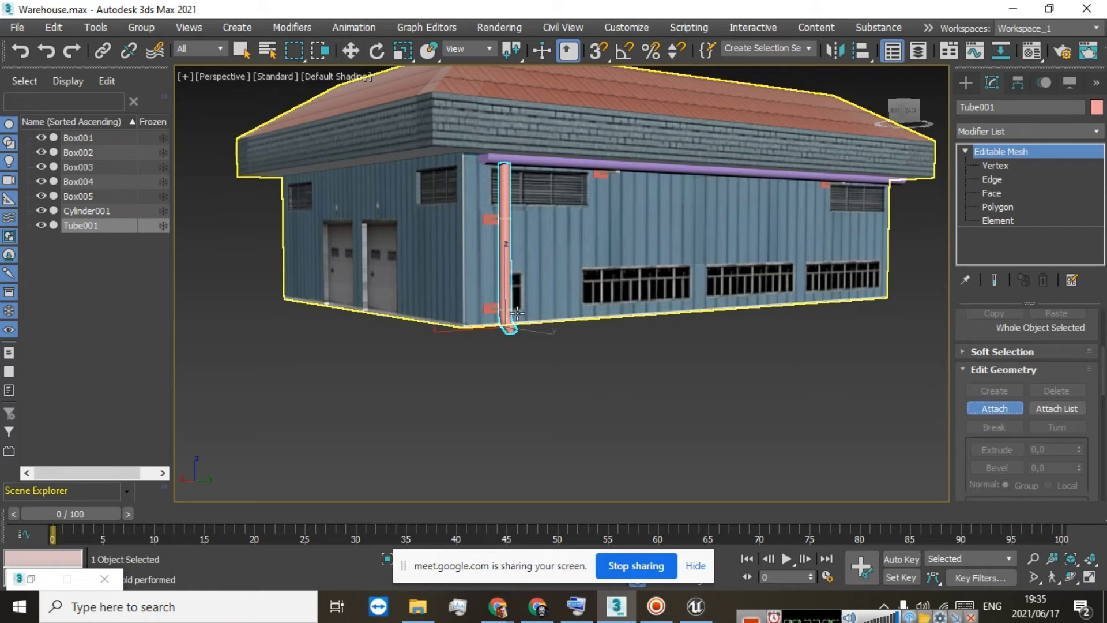
left_click(497, 310)
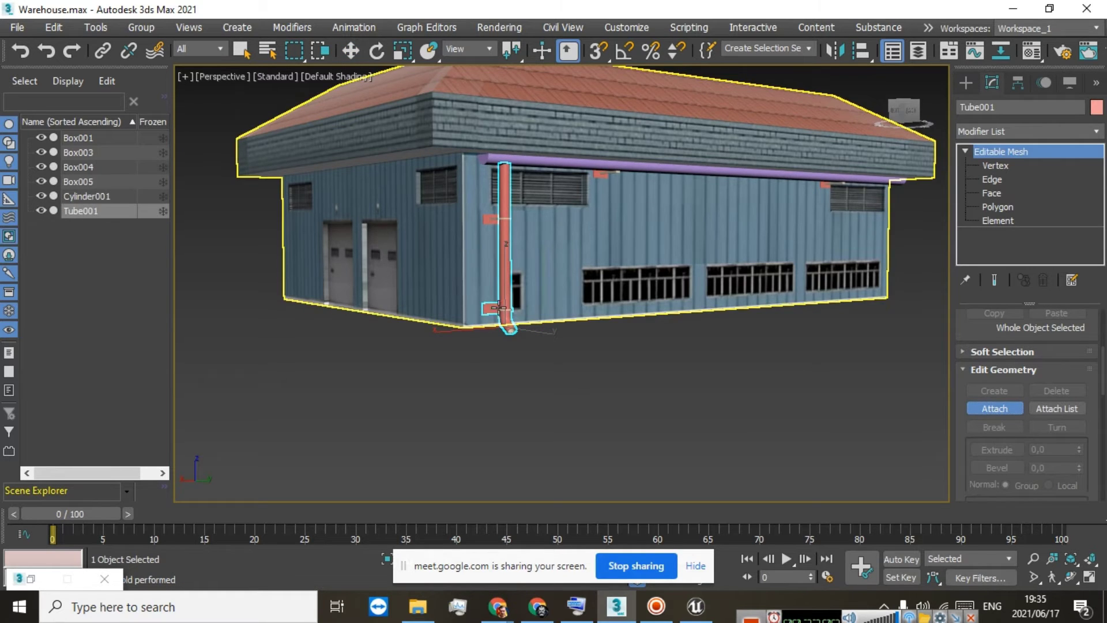
Attach the upper wall bracket to the downpipe mesh and end the Attach command
scroll(499, 307, "up", 5)
scroll(528, 294, "down", 3)
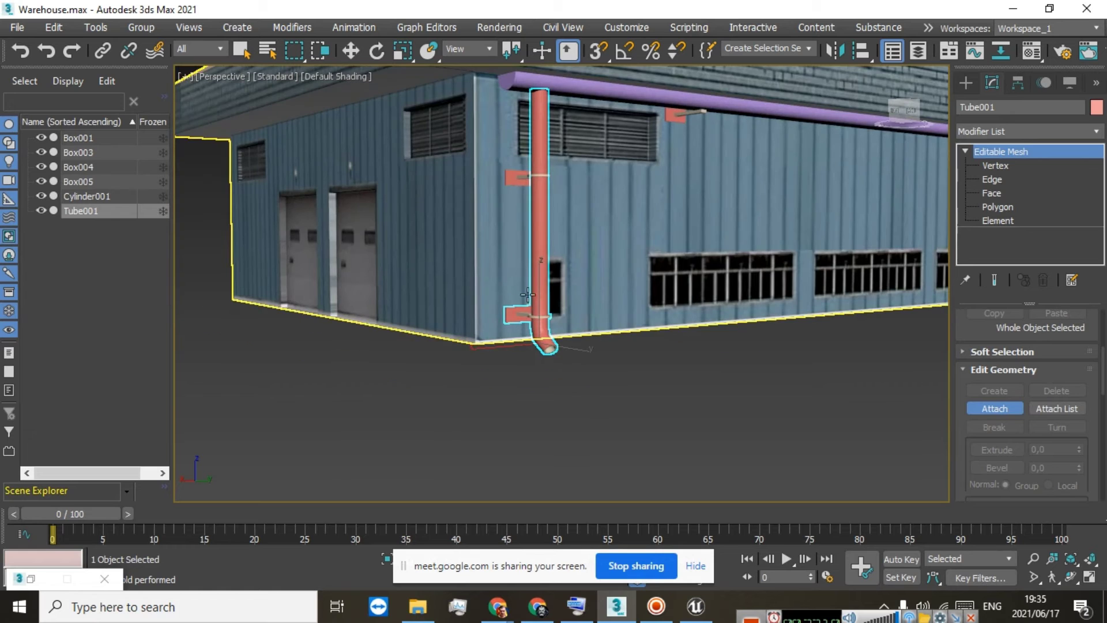
left_click(511, 179)
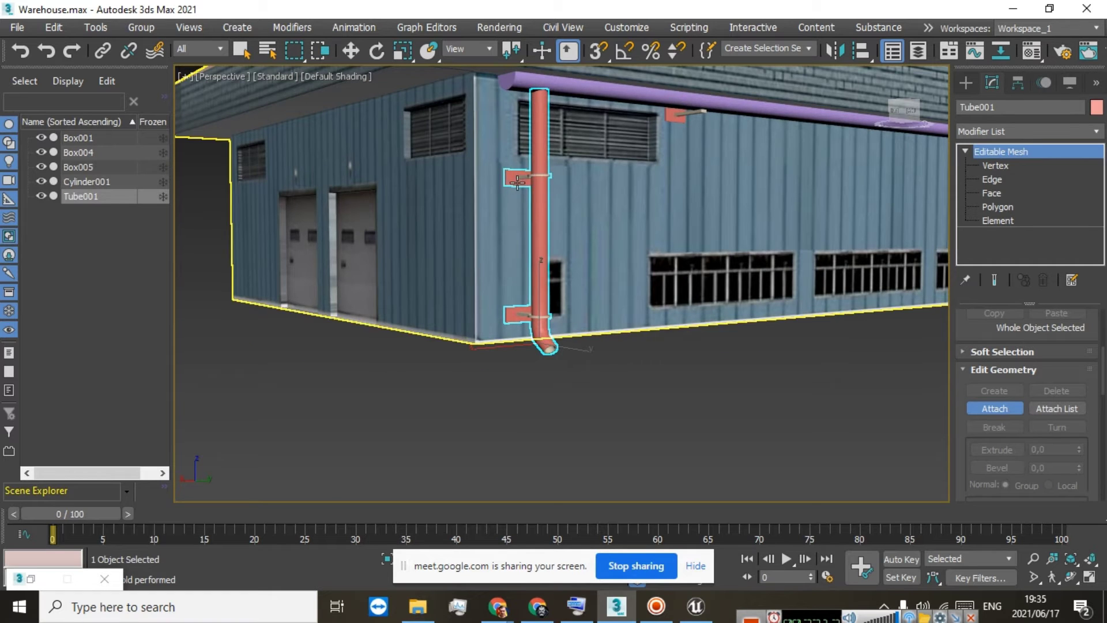
middle_click_drag(531, 177, 479, 299)
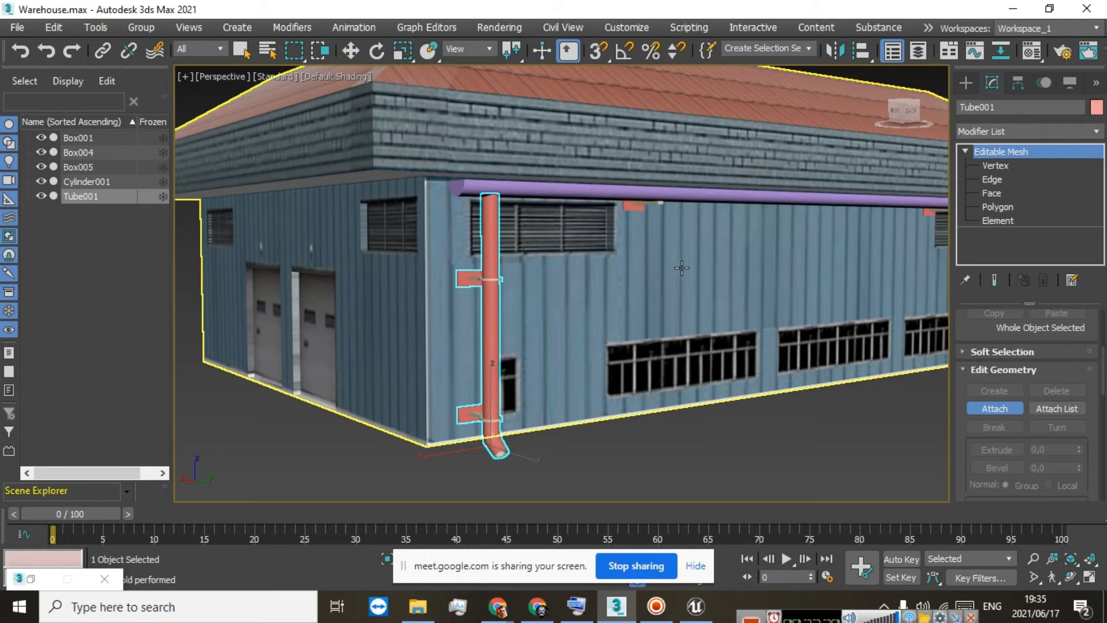
left_click(988, 405)
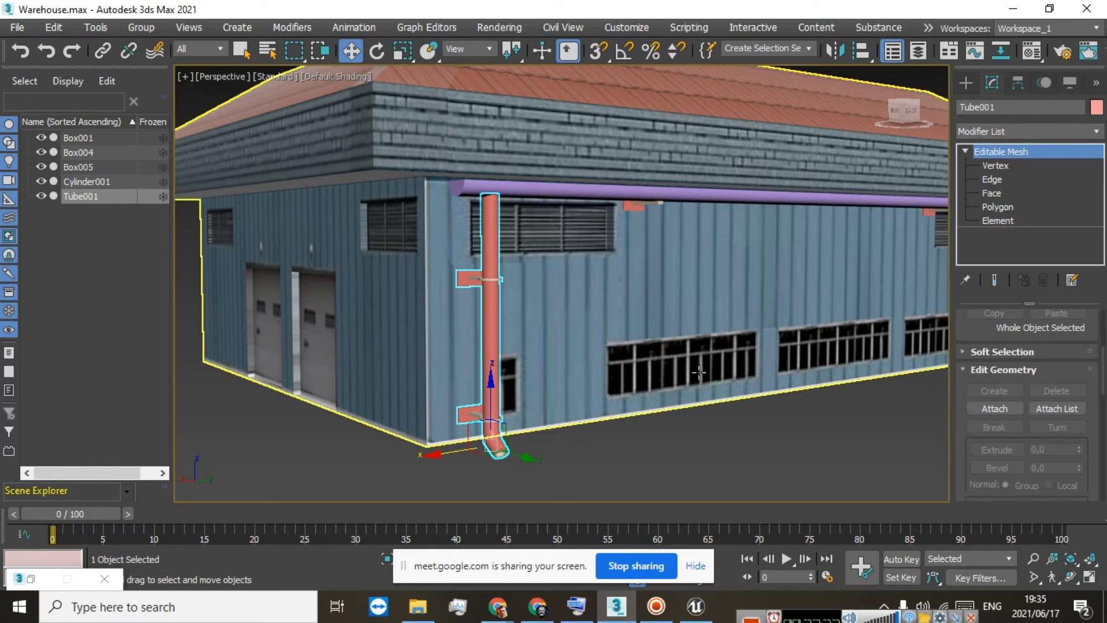
Open the Material Editor and compare the Wall Paint and 15 - Glossy Plastic samples with the downpipe and its brackets
key("m")
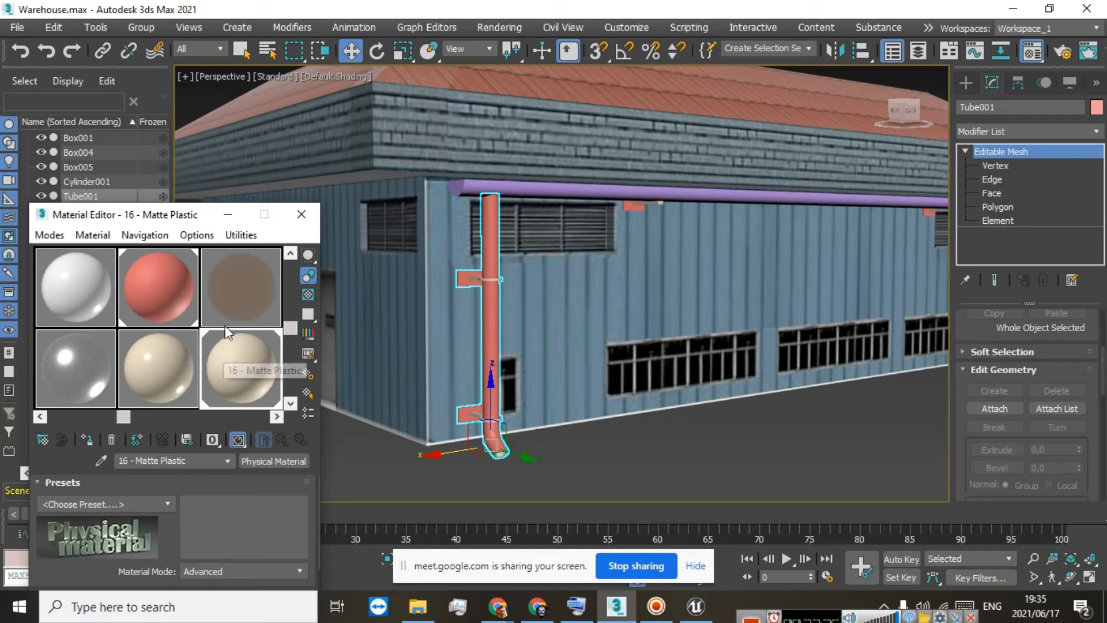
scroll(493, 248, "up", 5)
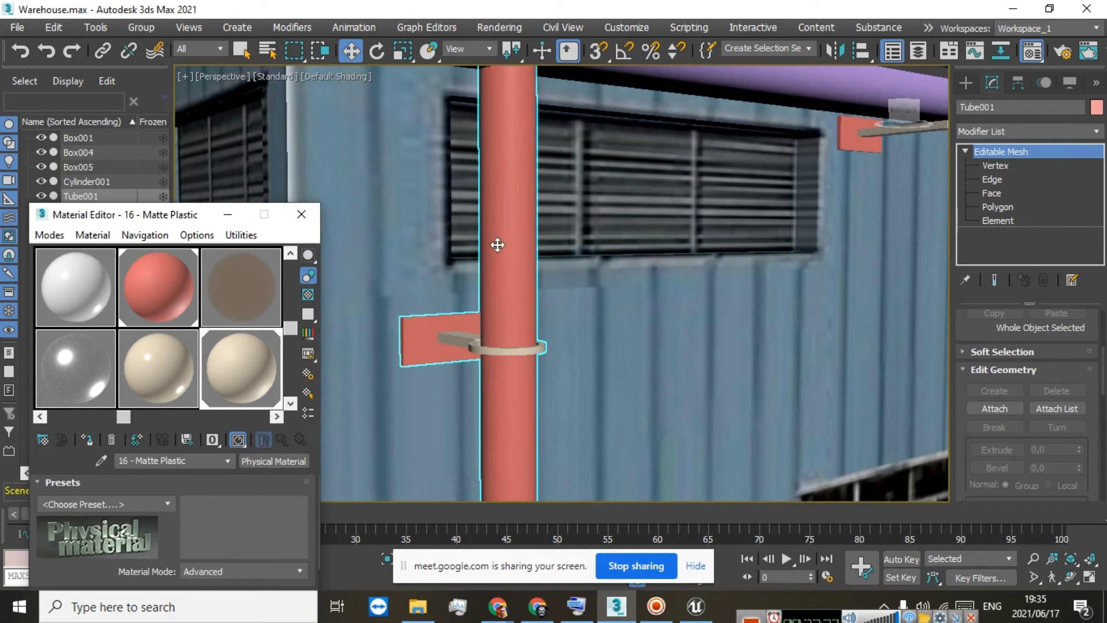
left_click(161, 288)
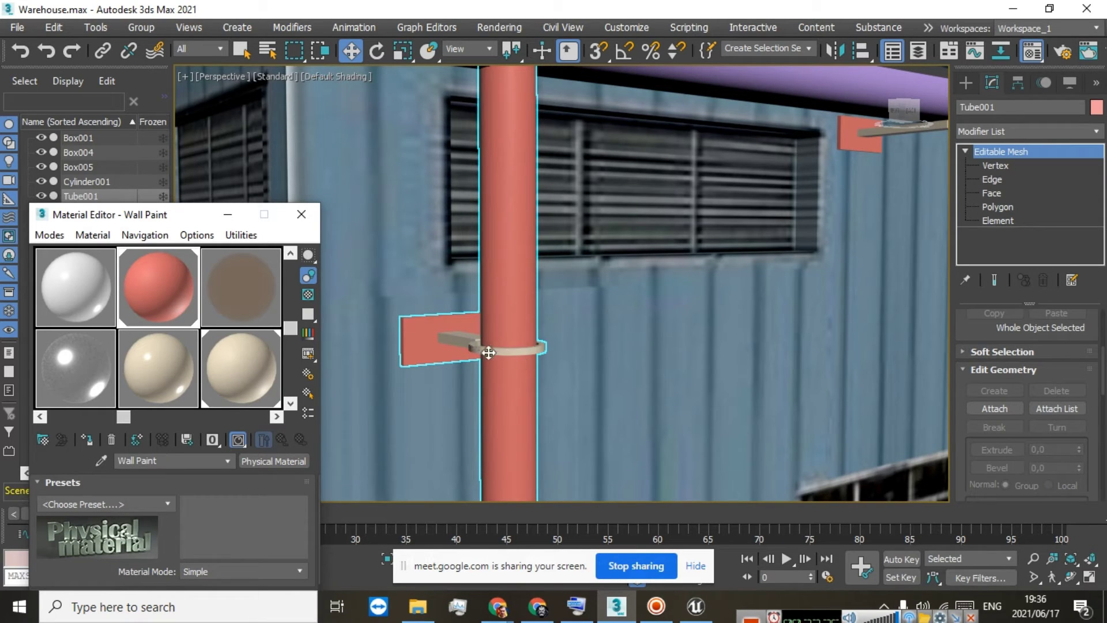
left_click(157, 371)
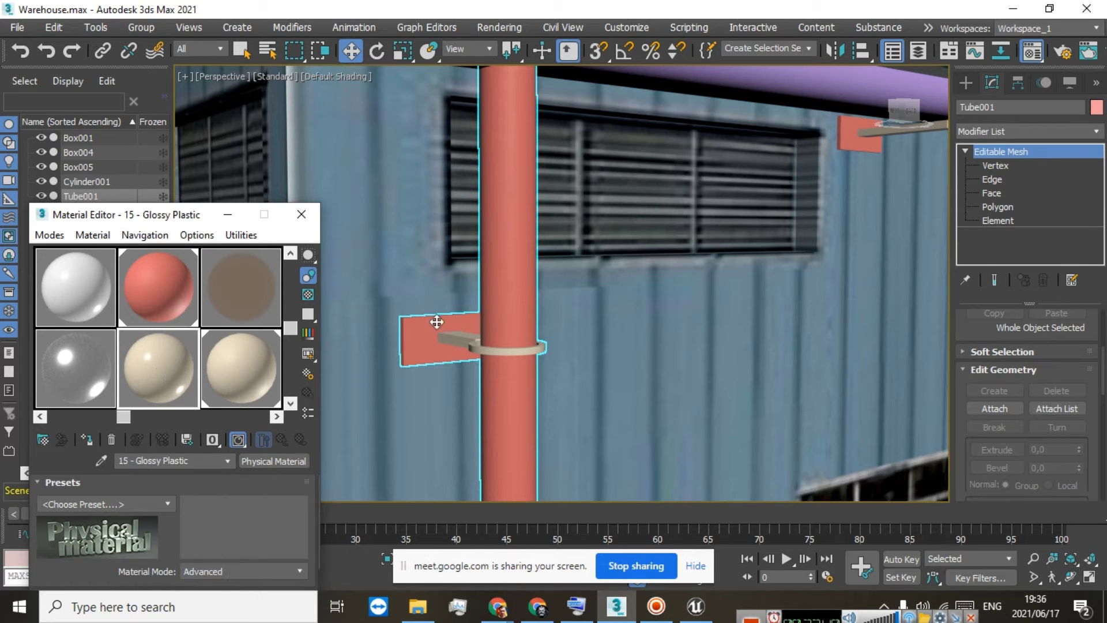
scroll(494, 272, "down", 3)
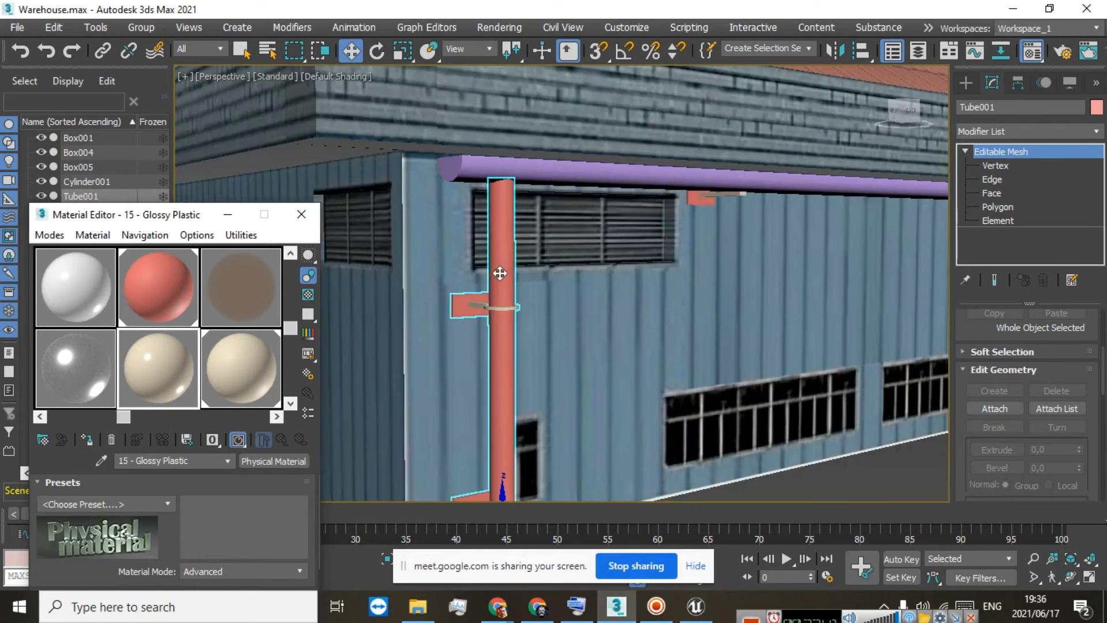
Select the horizontal gutter pipe and assign the 17 - Old Copper #1 material to it
left_click(480, 168)
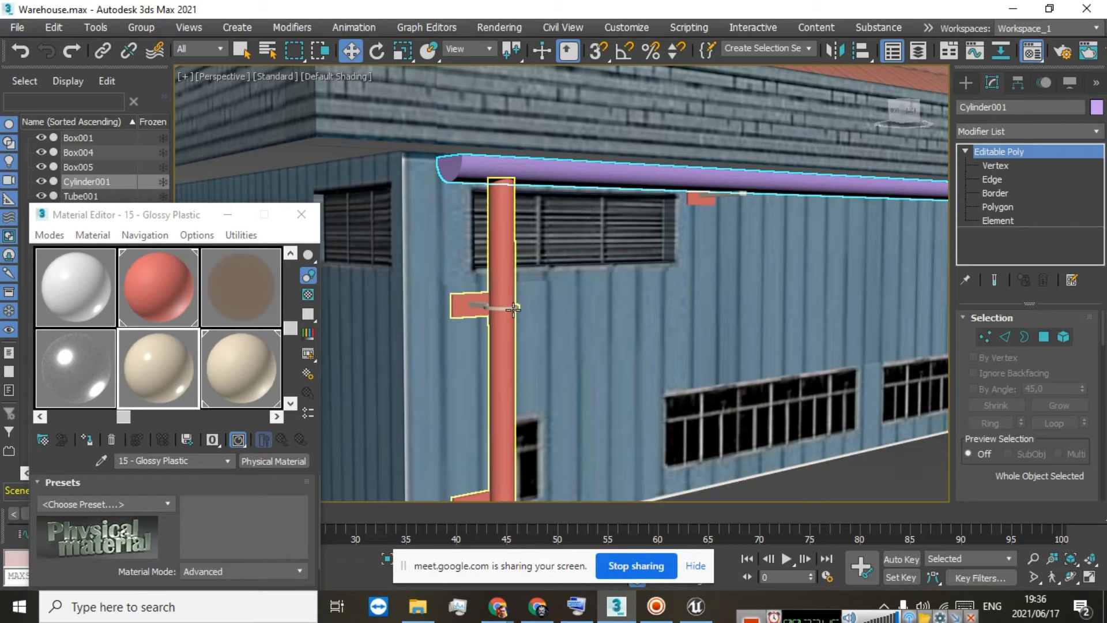
scroll(724, 196, "up", 6)
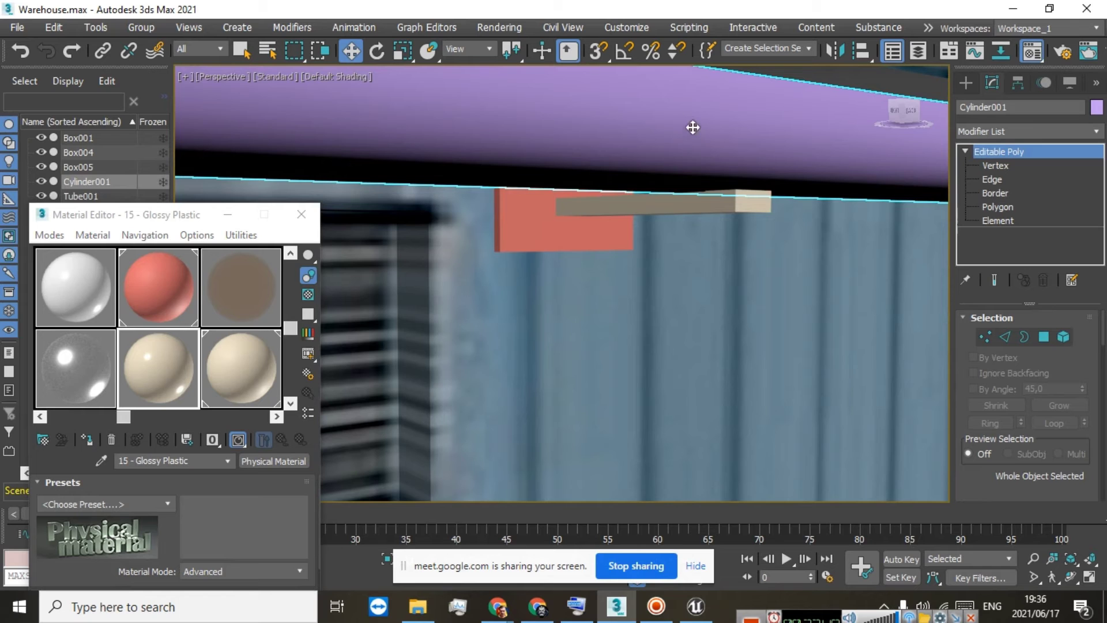
scroll(353, 355, "down", 2)
left_click(274, 417)
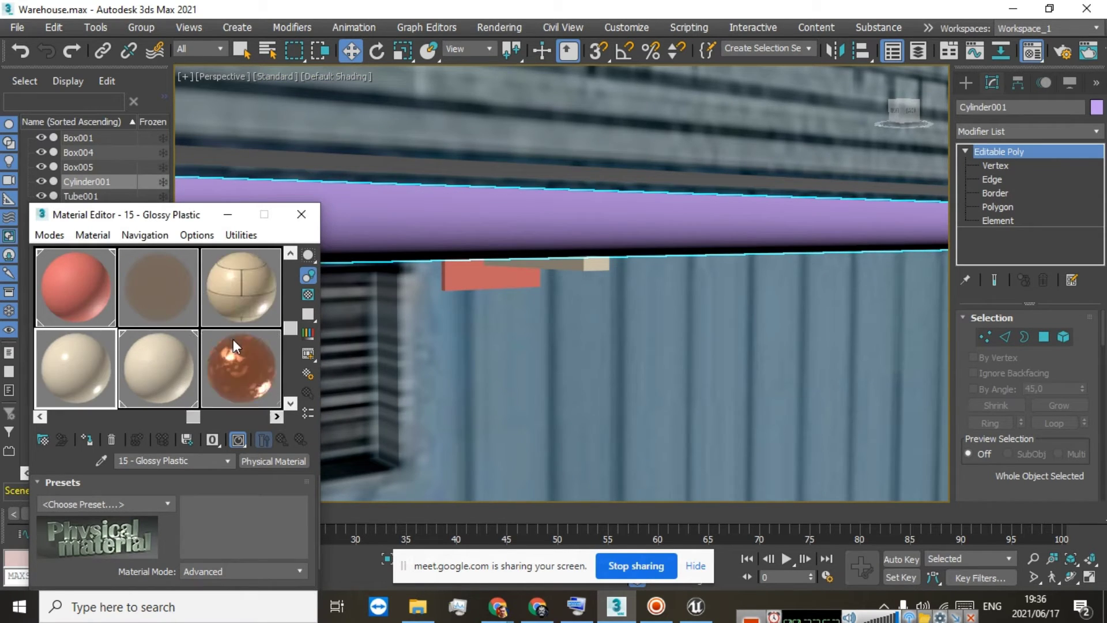
left_click(233, 362)
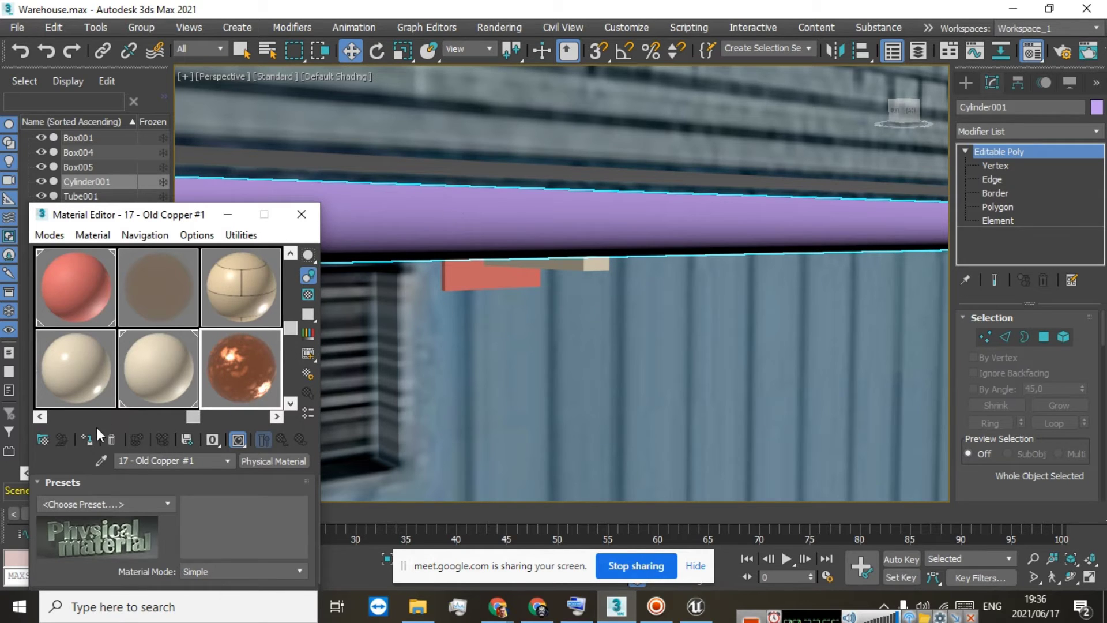
left_click(86, 439)
Attach the gutter pipe to the downpipe mesh, using Match Material IDs to Material with Condense Material and IDs
scroll(668, 240, "down", 2)
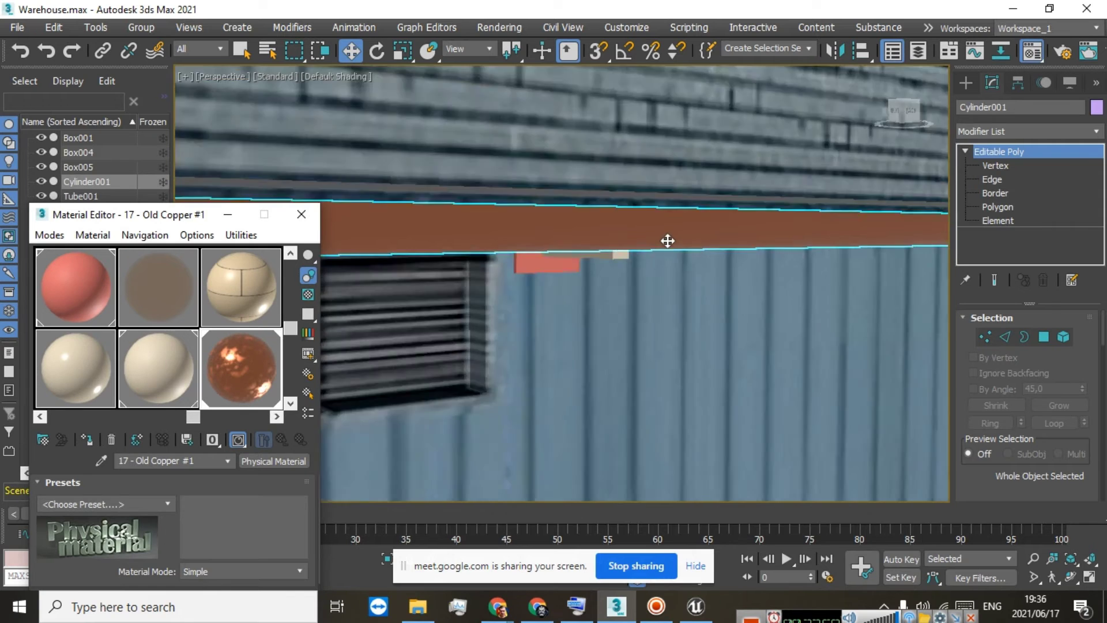
scroll(668, 240, "down", 5)
scroll(526, 264, "up", 5)
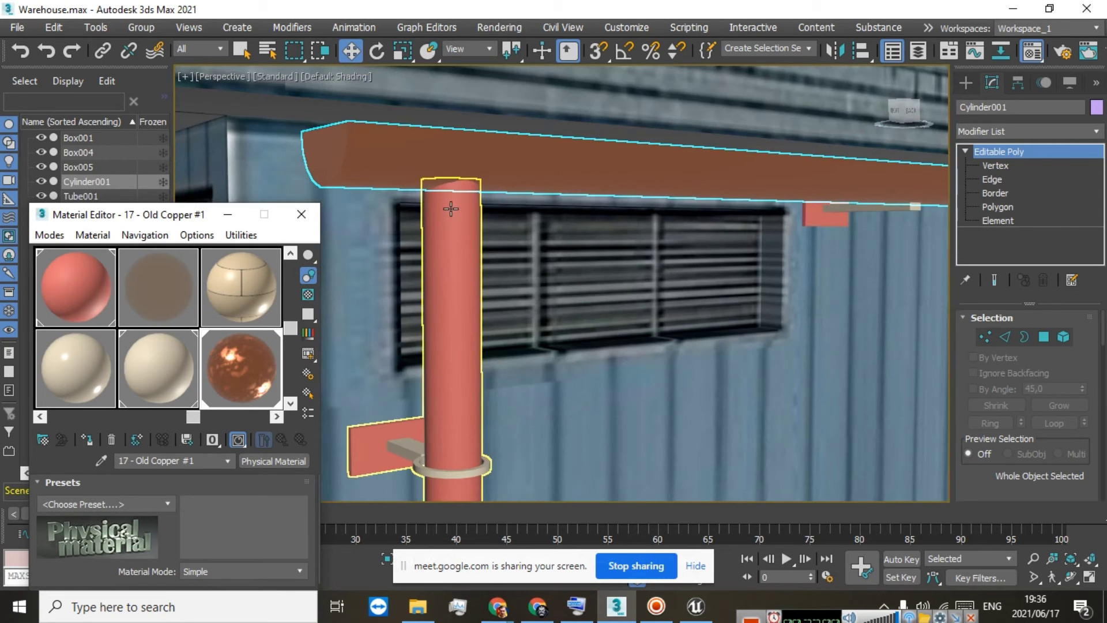
scroll(455, 209, "down", 3)
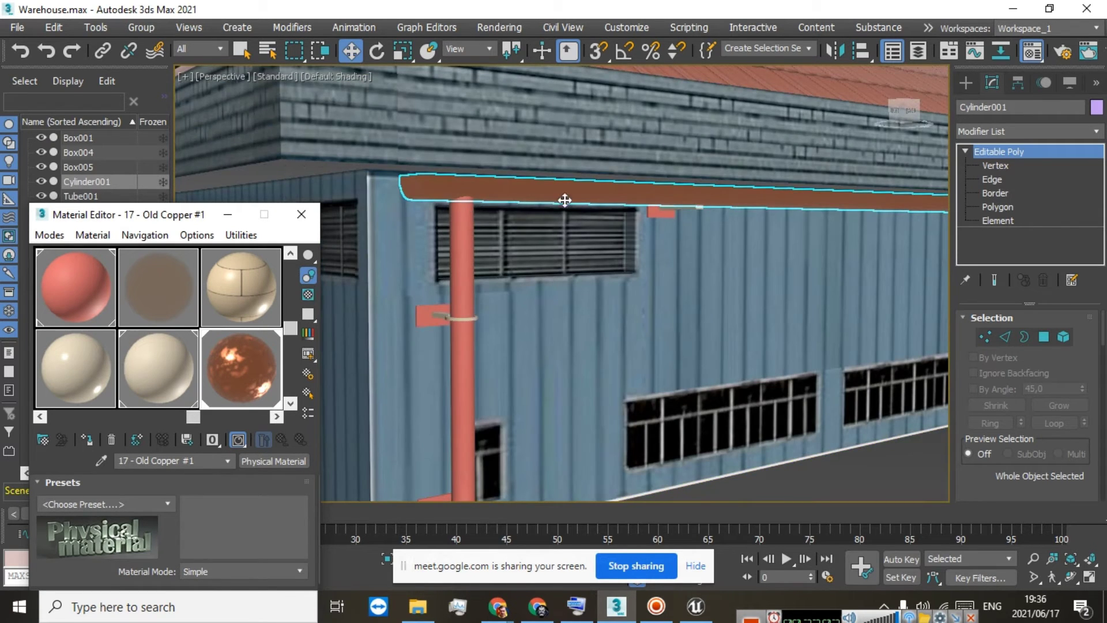
scroll(599, 201, "down", 3)
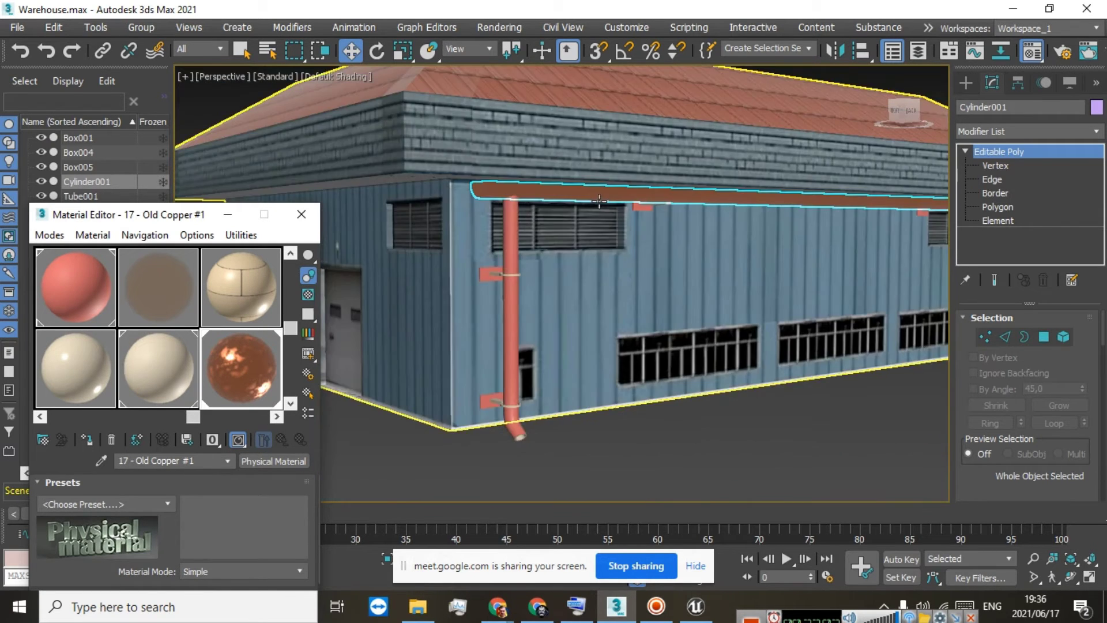
left_click(513, 217)
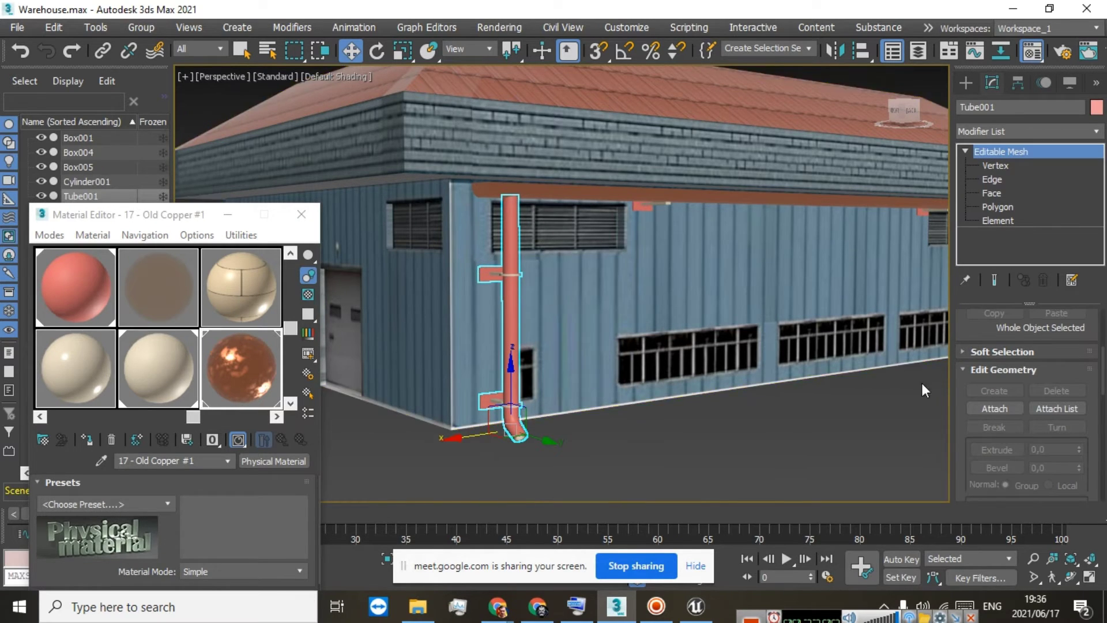
left_click(971, 405)
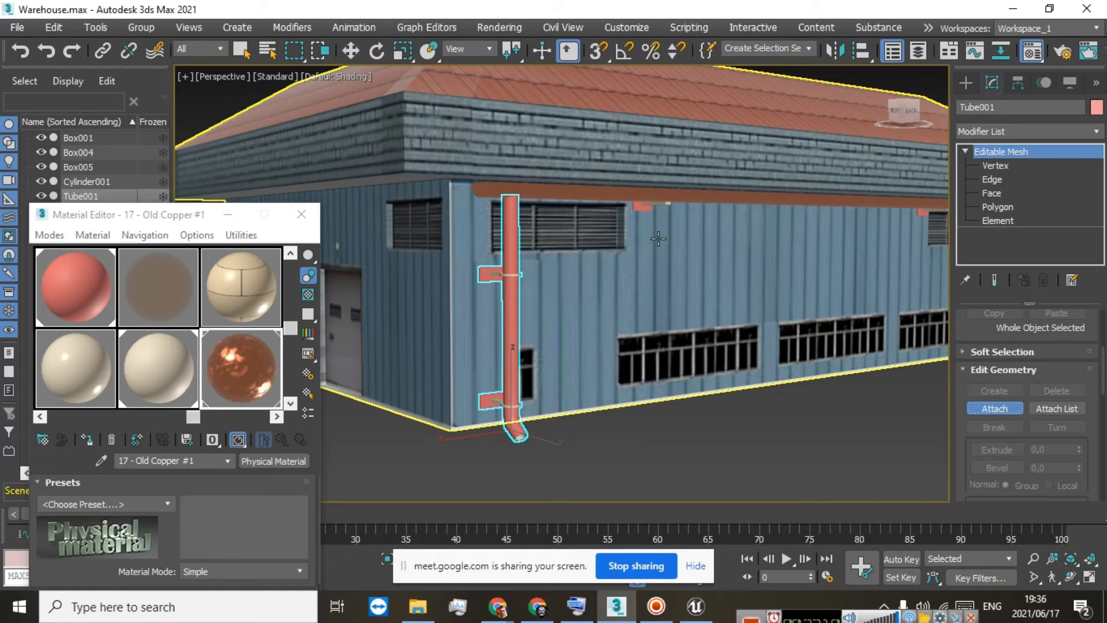
left_click(611, 197)
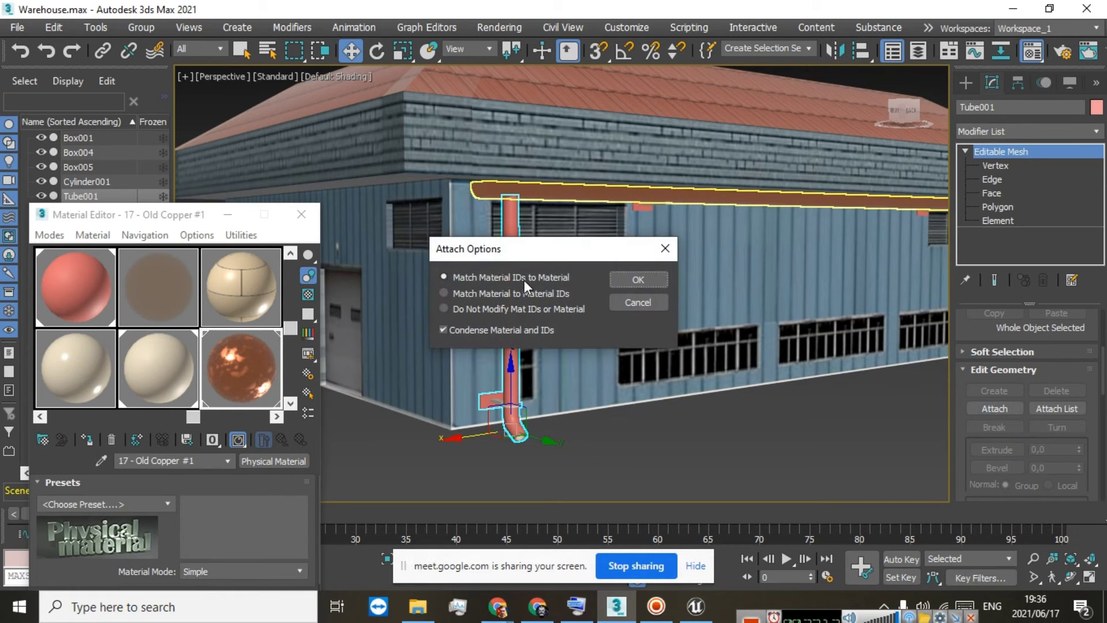
left_click(638, 280)
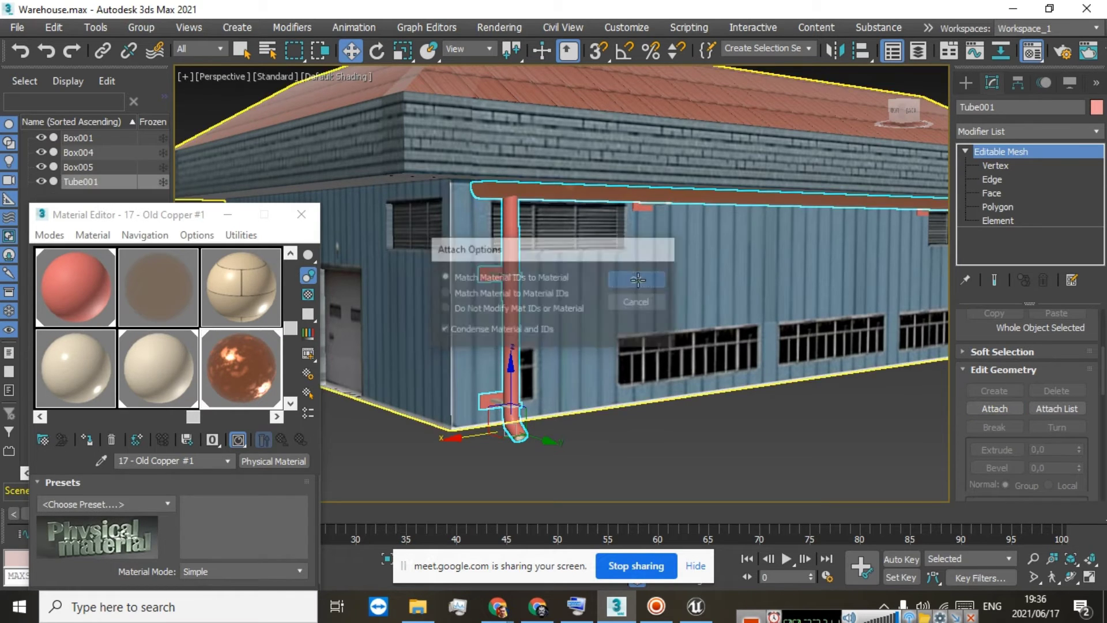
Attach both brackets under the gutter pipe to the downpipe mesh, matching material IDs to material
left_click(976, 407)
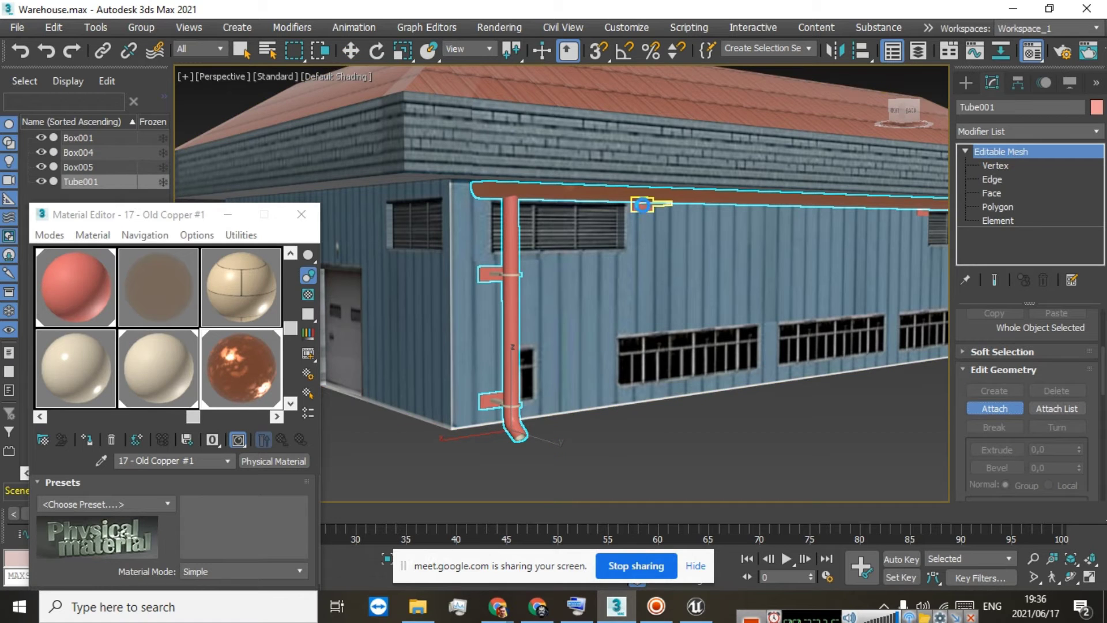
left_click(642, 204)
left_click(637, 279)
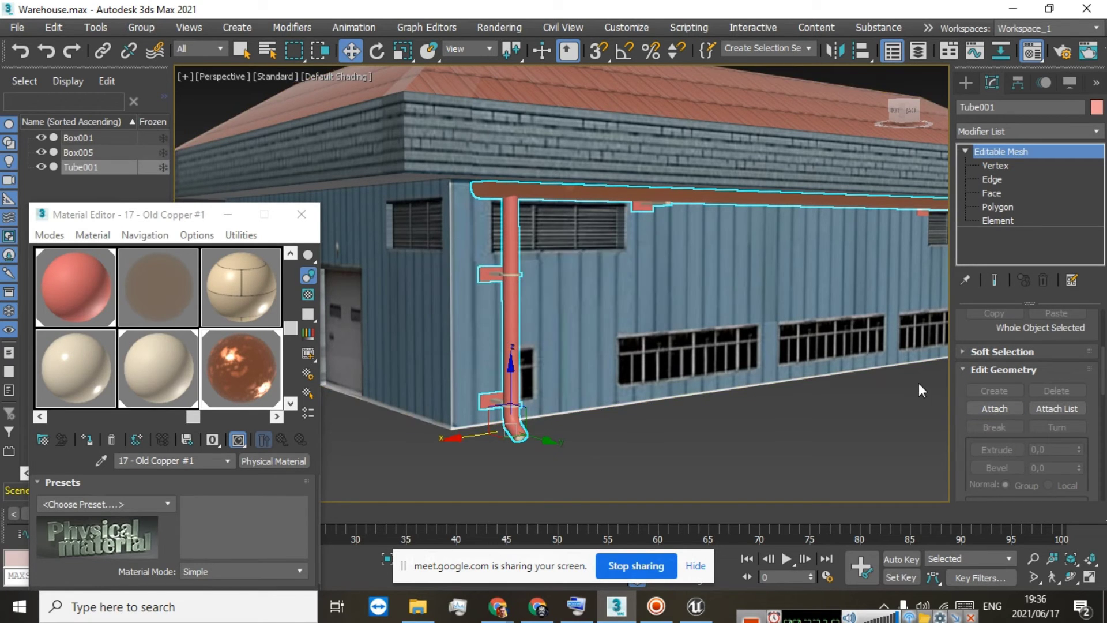
left_click(988, 408)
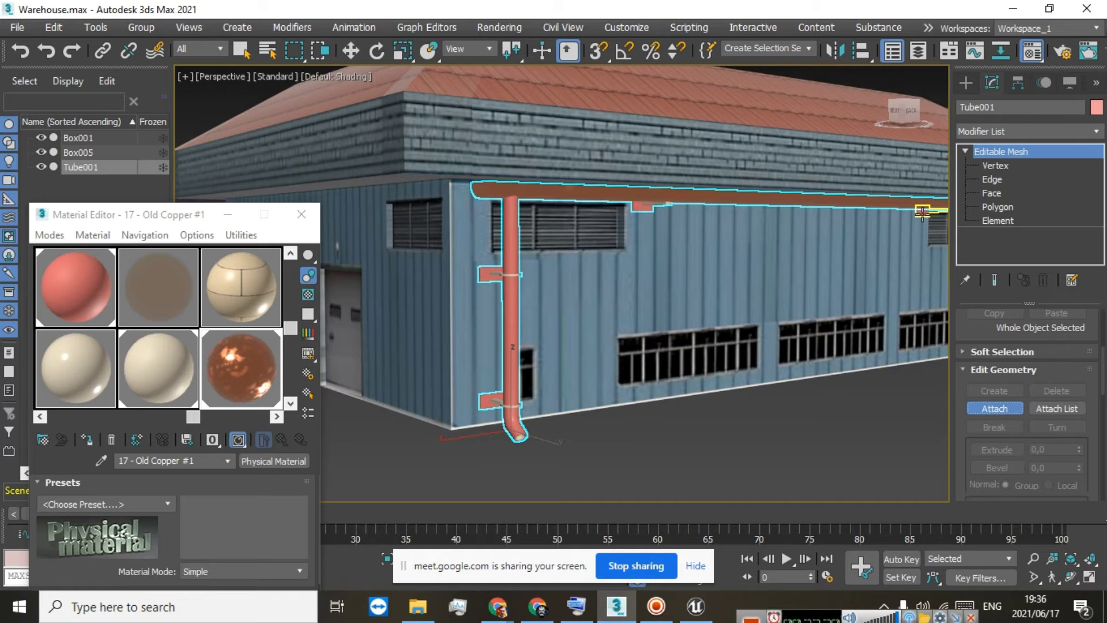
left_click(922, 212)
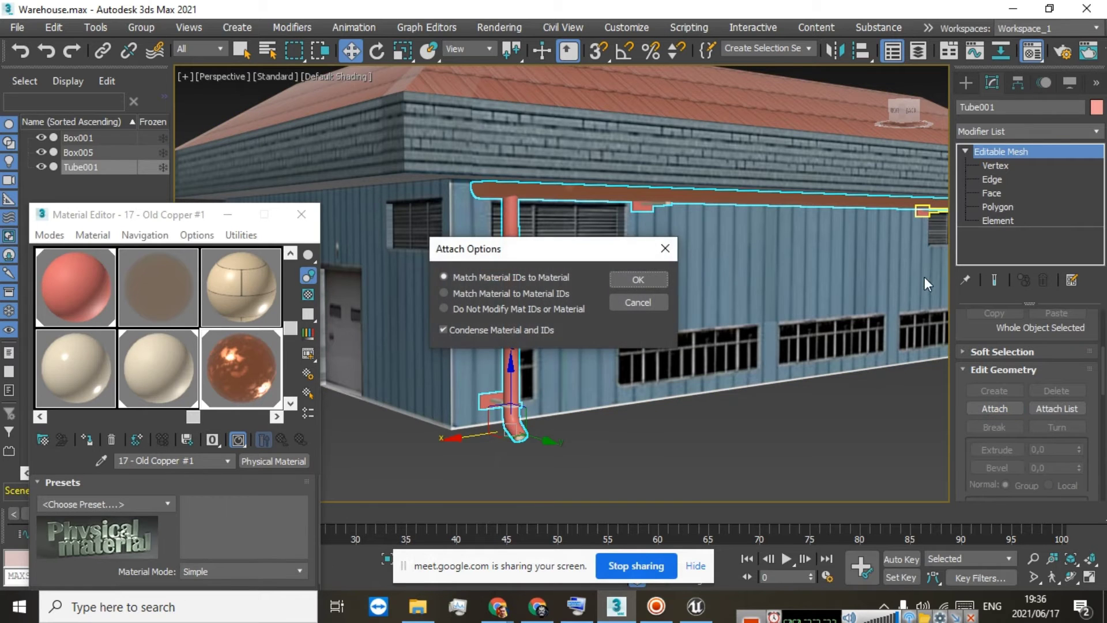
left_click(642, 278)
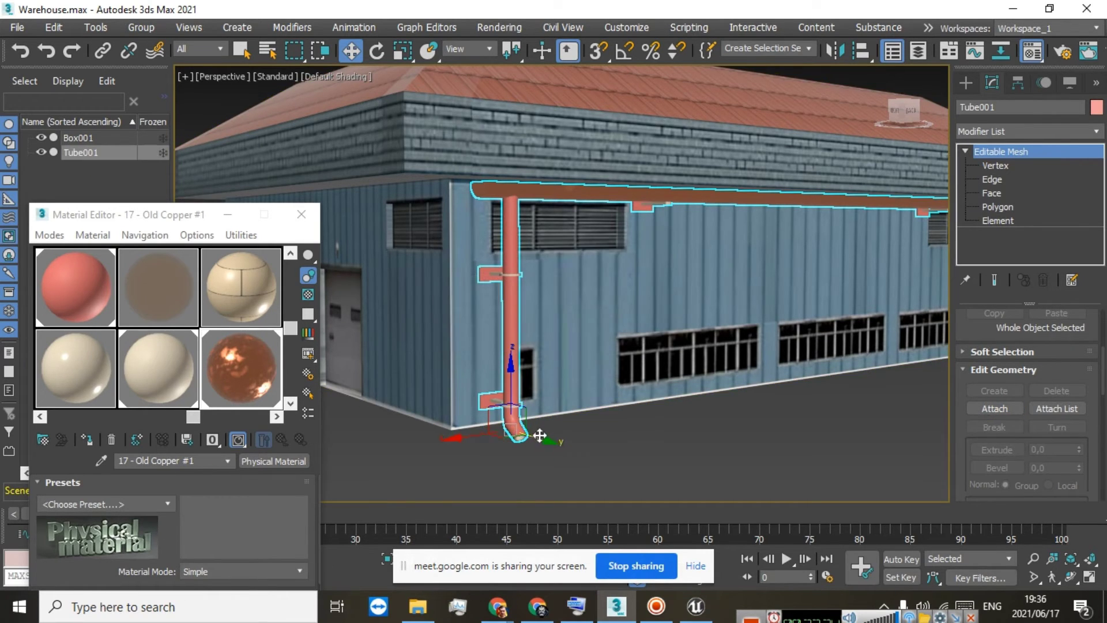
Try moving the combined gutter and downpipe mesh along Y away from the wall, and undo the move
left_click_drag(539, 438, 770, 311)
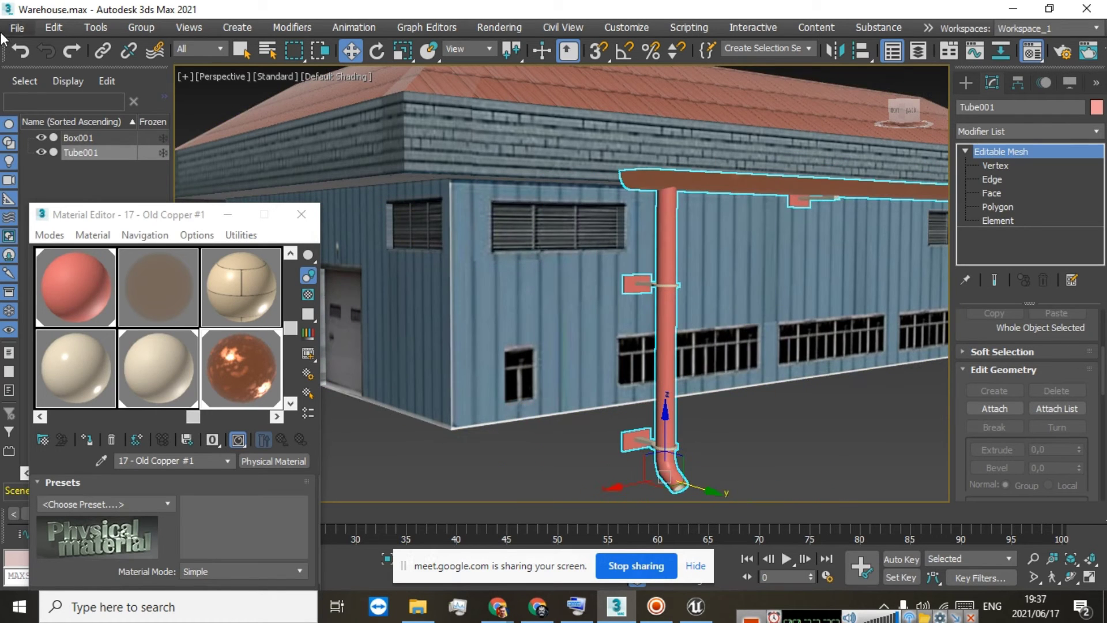
left_click(17, 56)
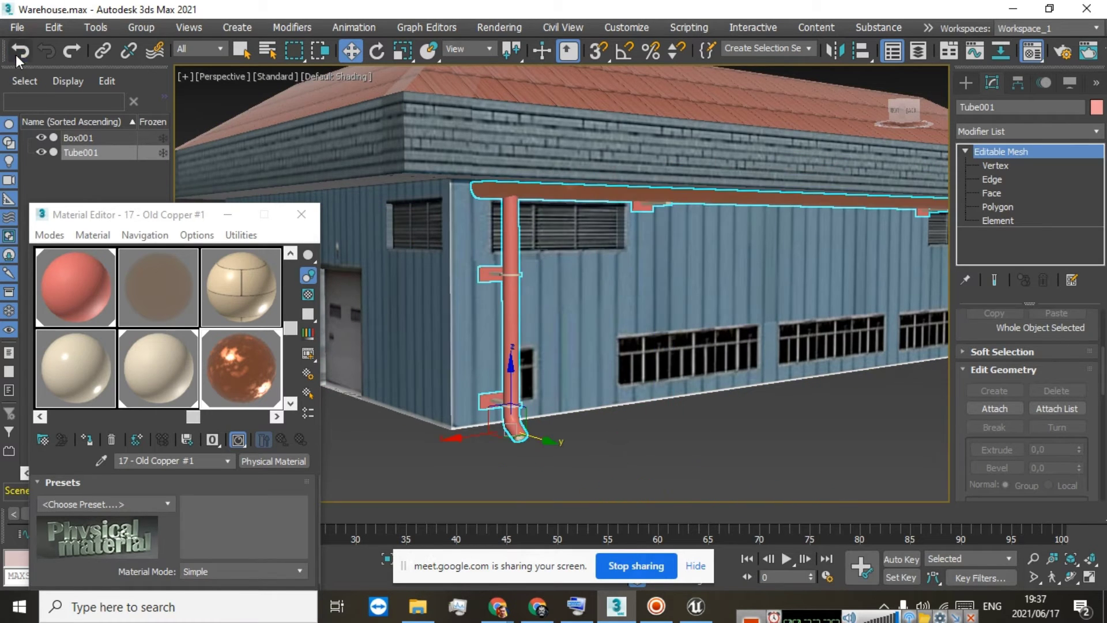
Clone the combined gutter and downpipe mesh in place as a copy named Tube002
right_click(509, 240)
left_click(534, 342)
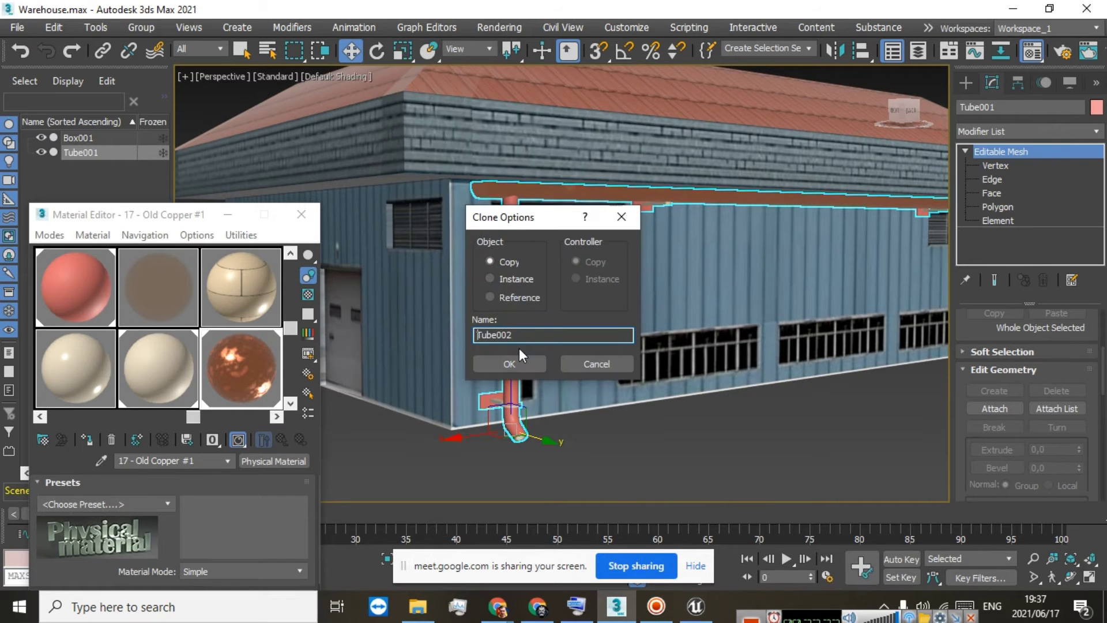
left_click(510, 362)
Move the cloned pipe assembly along Y to the opposite side of the warehouse and rotate it about Z until its brackets face the wall
scroll(527, 334, "down", 5)
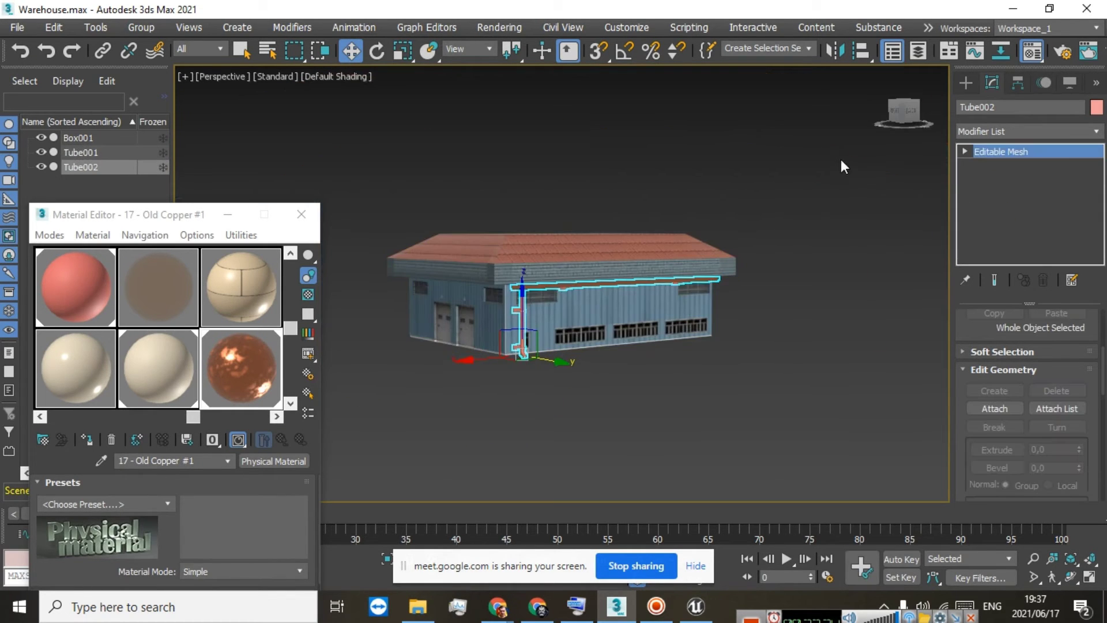
left_click_drag(900, 113, 934, 115)
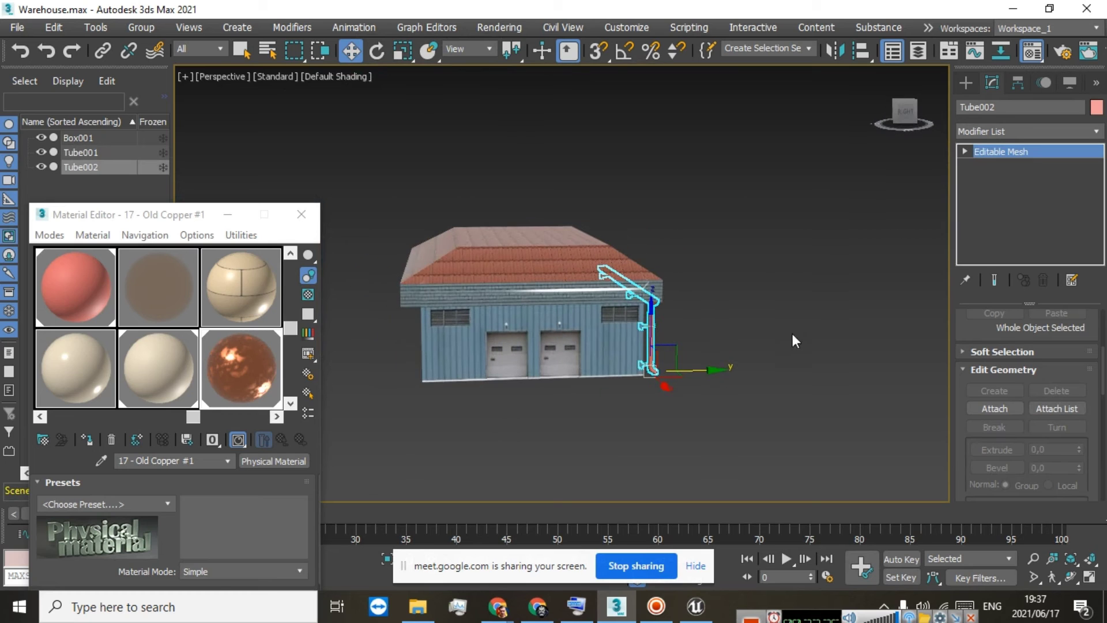
left_click_drag(709, 366, 478, 373)
scroll(393, 368, "up", 5)
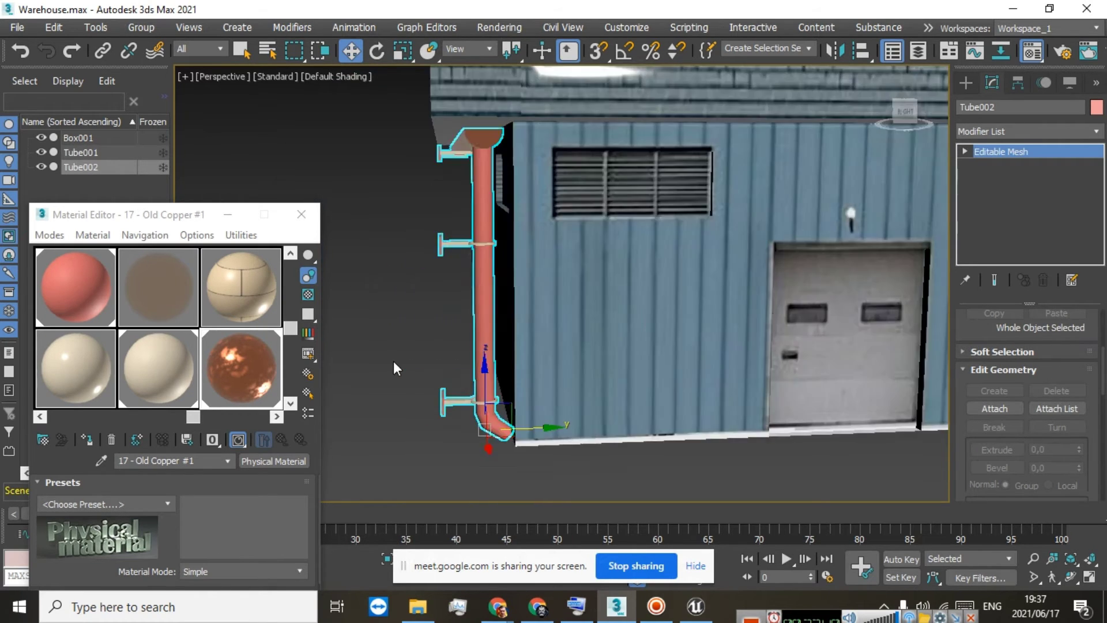
left_click(374, 55)
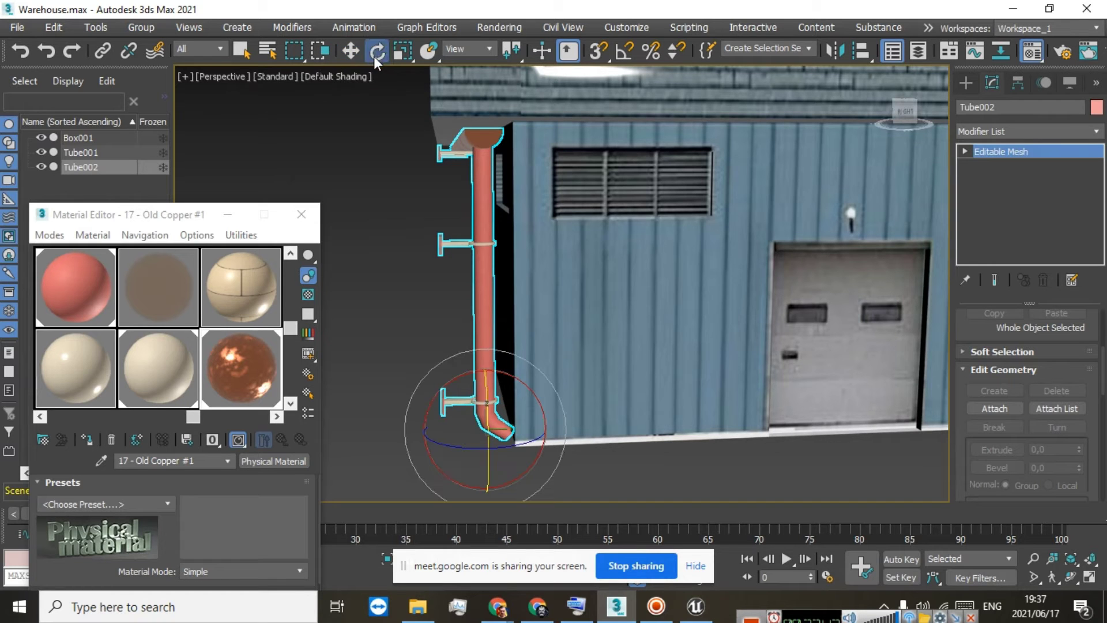
left_click_drag(517, 427, 224, 432)
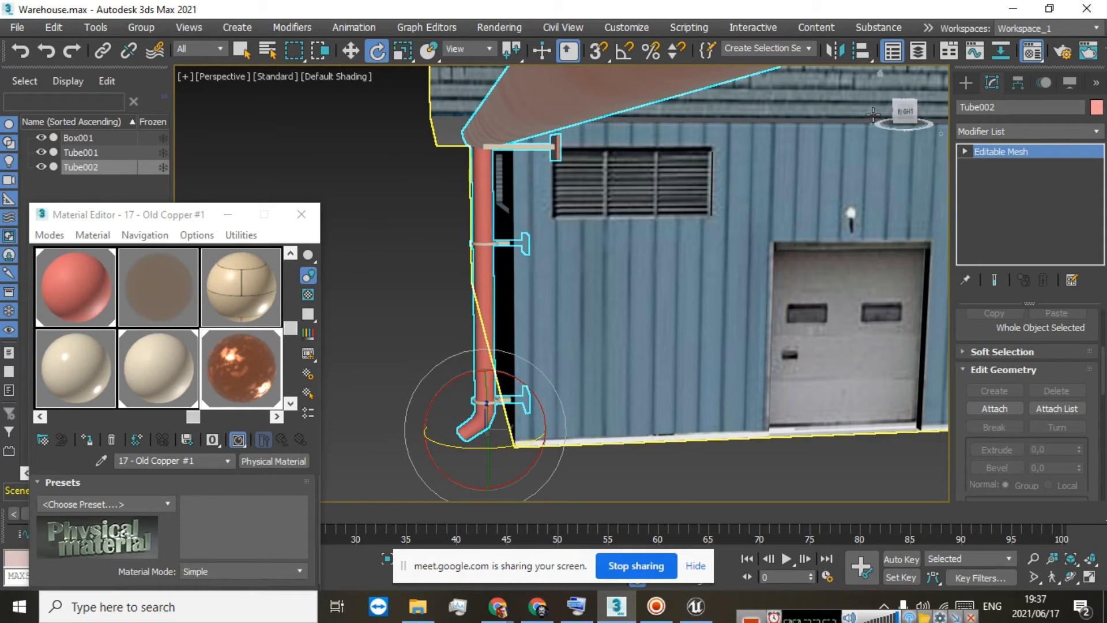
Move the cloned assembly along X until its gutter spans under the eave, and nudge it outward along Y to bring the bracket plates onto the wall surface
left_click_drag(901, 113, 1006, 117)
left_click(351, 50)
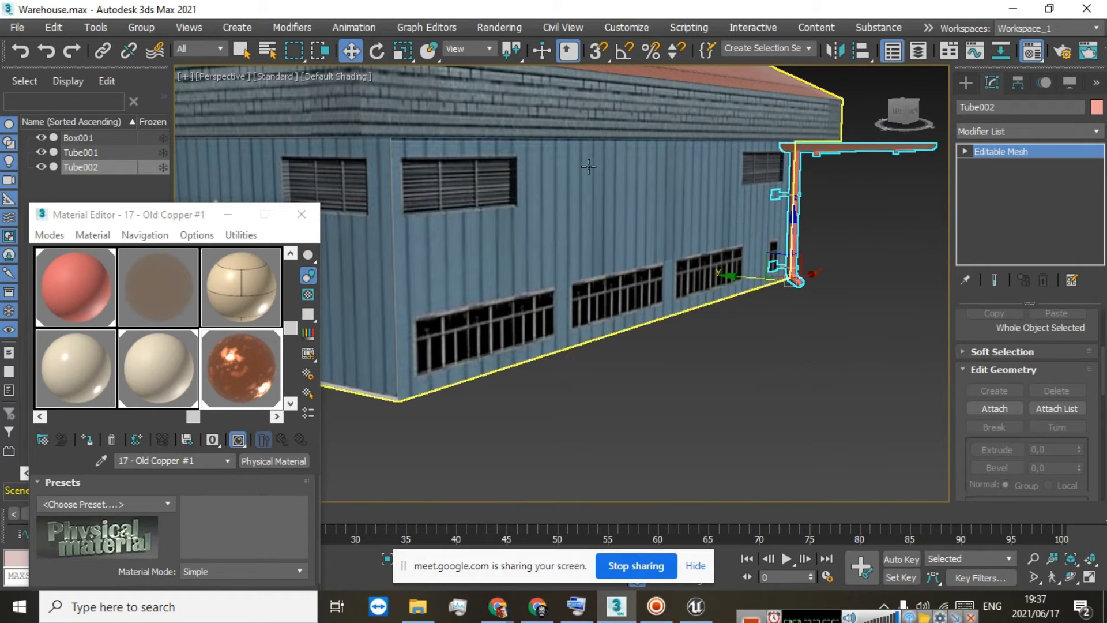
left_click_drag(808, 273, 472, 294)
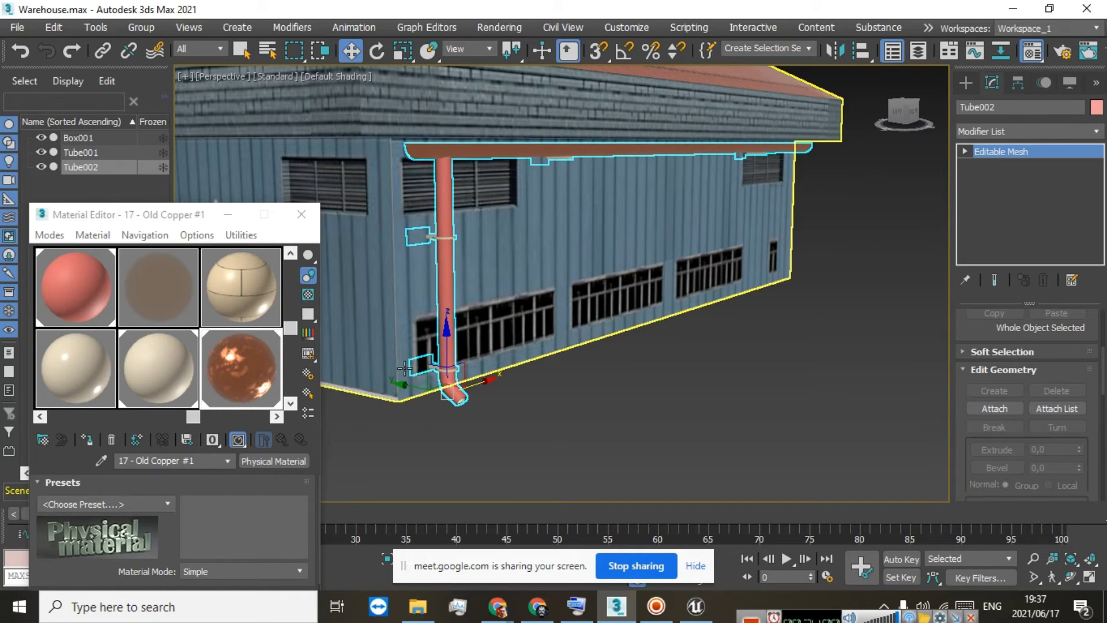
mouse_move(410, 388)
left_mouse_down()
mouse_move(429, 395)
mouse_move(419, 397)
left_mouse_up()
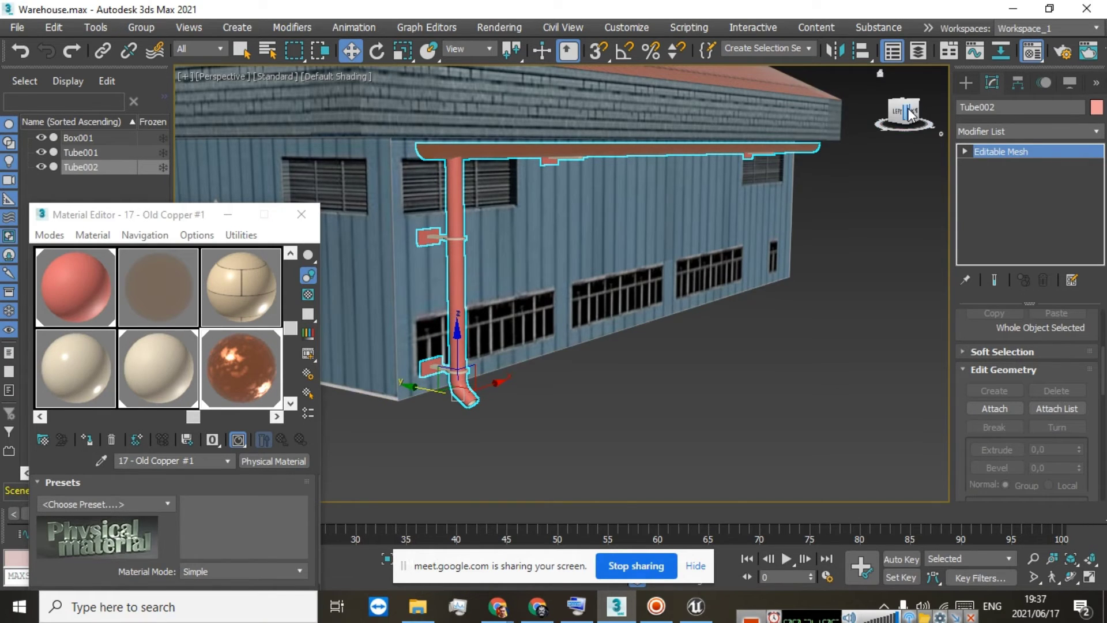
Shift the cloned pipe assembly slightly along X toward the wall corner beside its downpipe
mouse_move(909, 114)
left_mouse_down()
mouse_move(844, 114)
mouse_move(880, 105)
left_mouse_up()
middle_click_drag(462, 192, 669, 217)
scroll(443, 276, "up", 3)
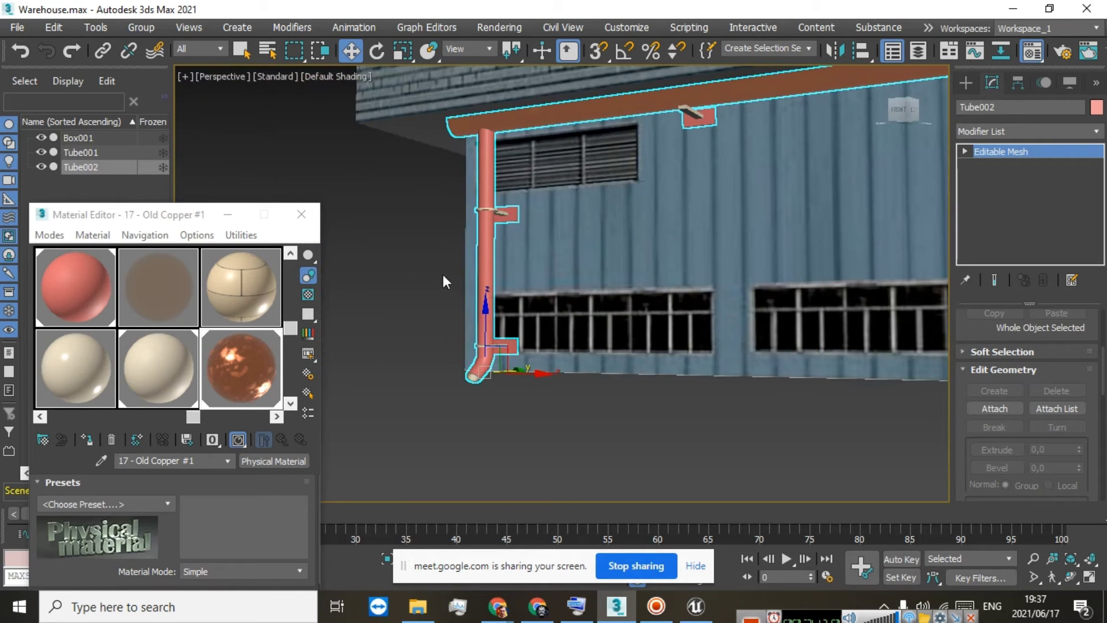
left_click_drag(533, 375, 507, 368)
middle_click_drag(507, 369, 588, 357, "alt")
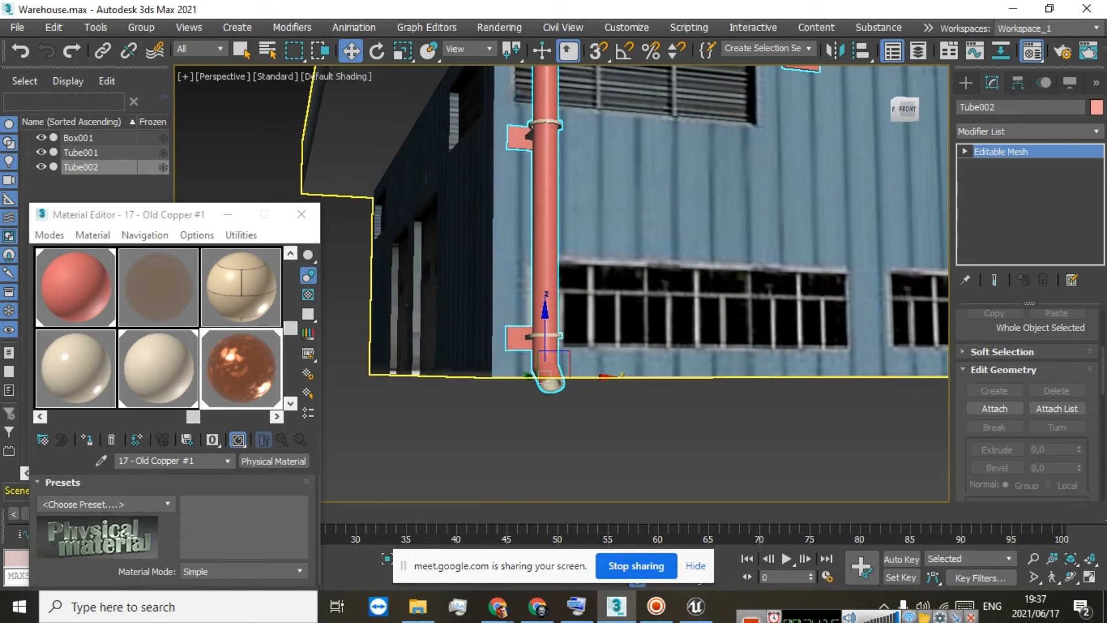
Fine-tune the cloned pipe assembly's position along X so its downpipe sits beside the wall corner
left_click_drag(590, 366, 581, 371)
scroll(593, 205, "down", 6)
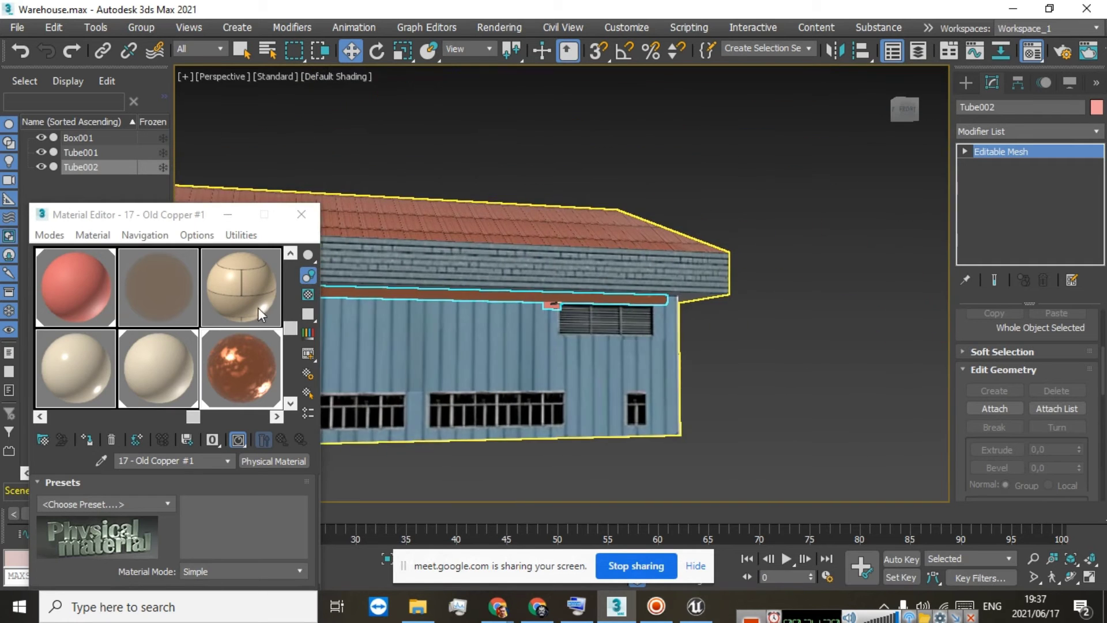
left_click(258, 307)
scroll(573, 269, "down", 2)
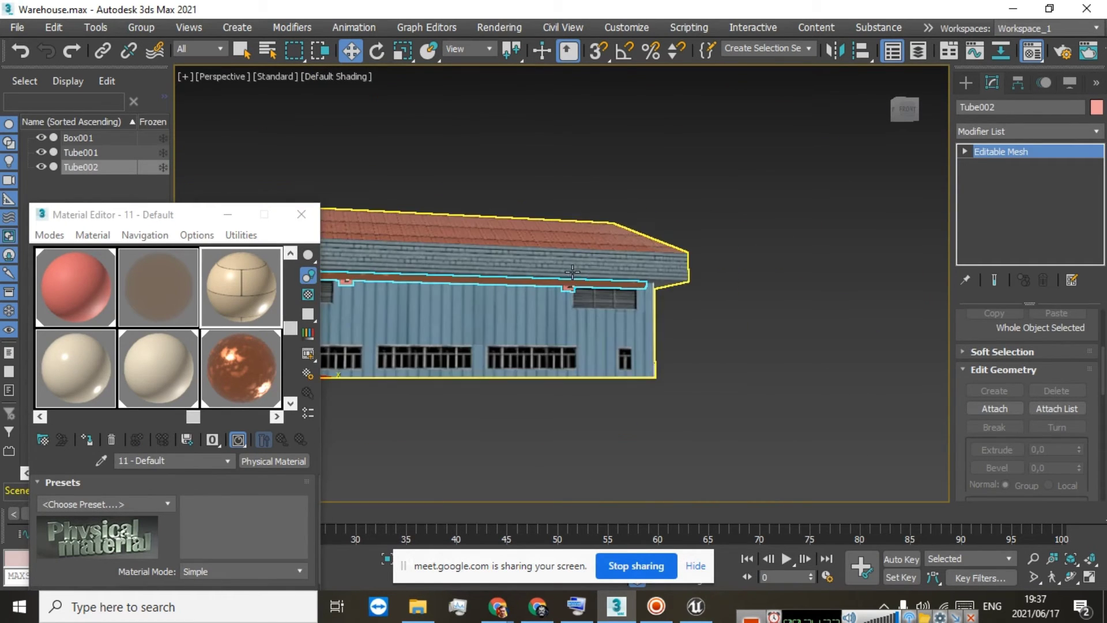
left_click_drag(921, 110, 882, 113)
middle_click_drag(427, 358, 404, 356, "alt")
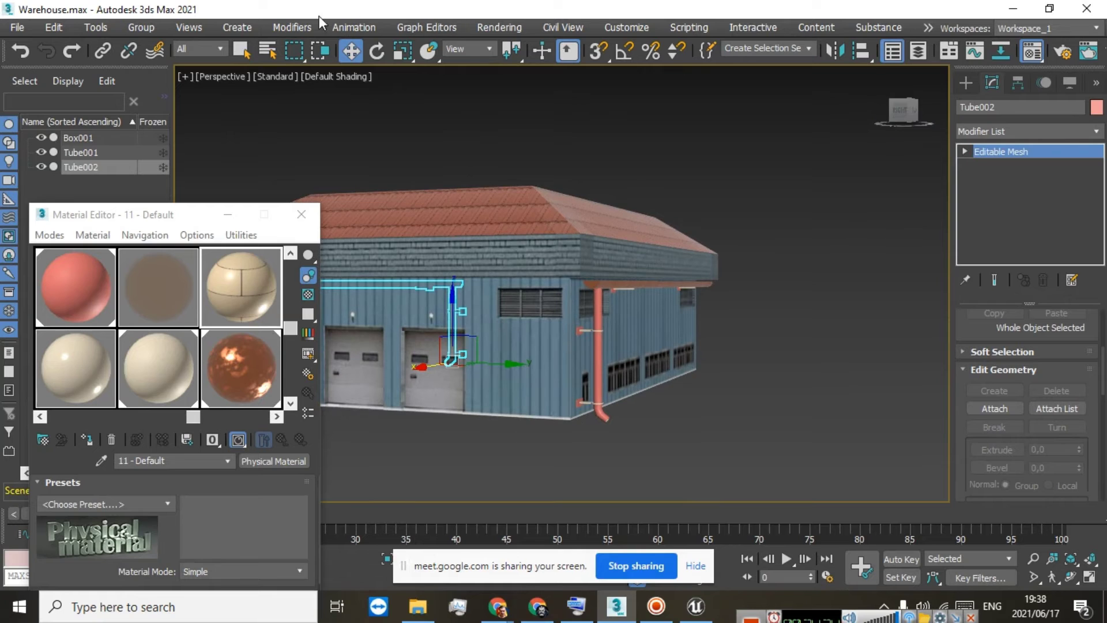
Create a box on the ground beside the warehouse, about 39.7 long, 84.2 wide and 34.8 high
left_click(246, 27)
mouse_move(277, 54)
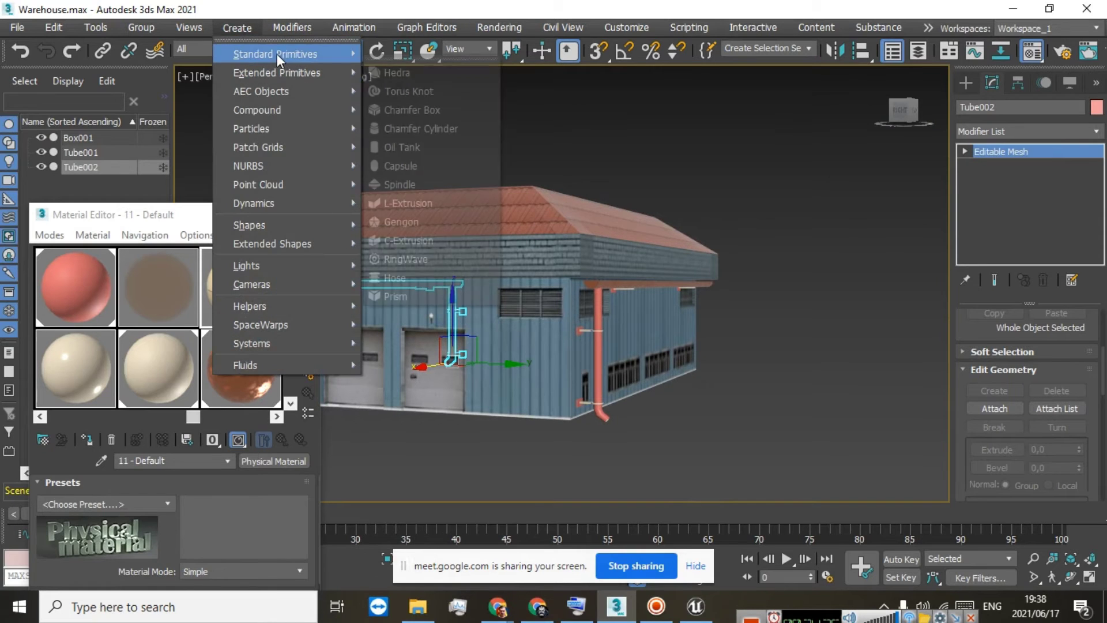
left_click(414, 53)
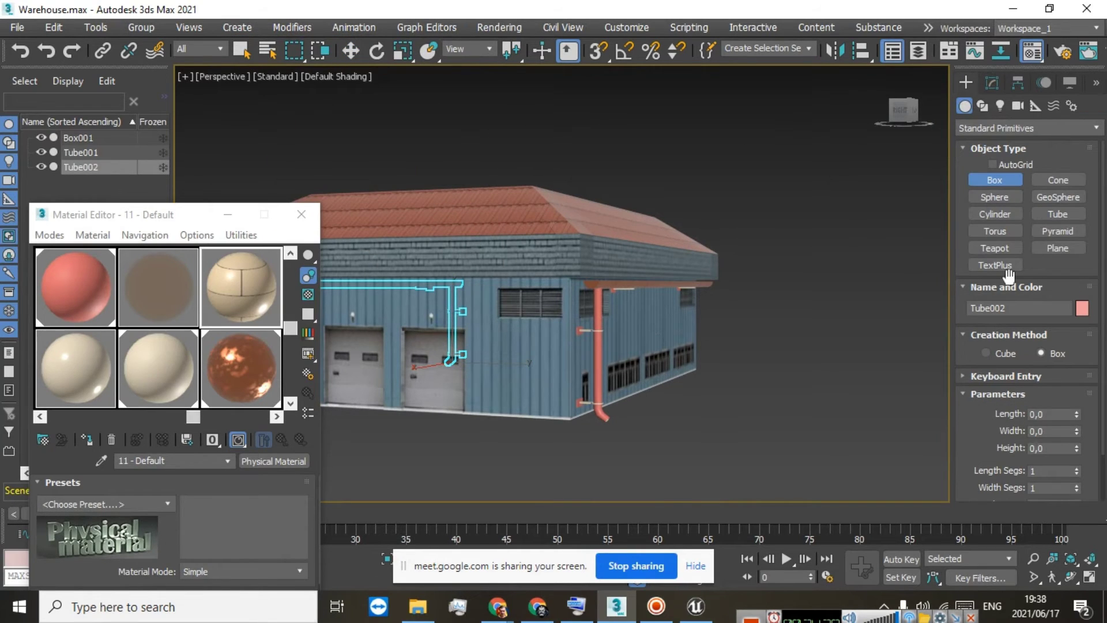
left_click_drag(904, 110, 902, 138)
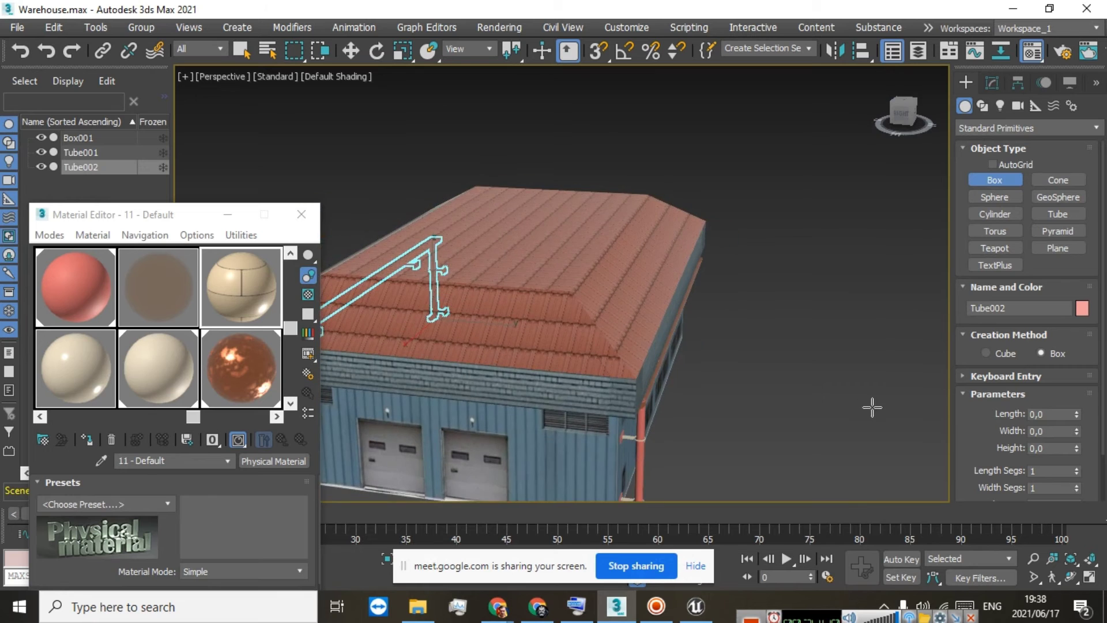
middle_click_drag(890, 470, 823, 427)
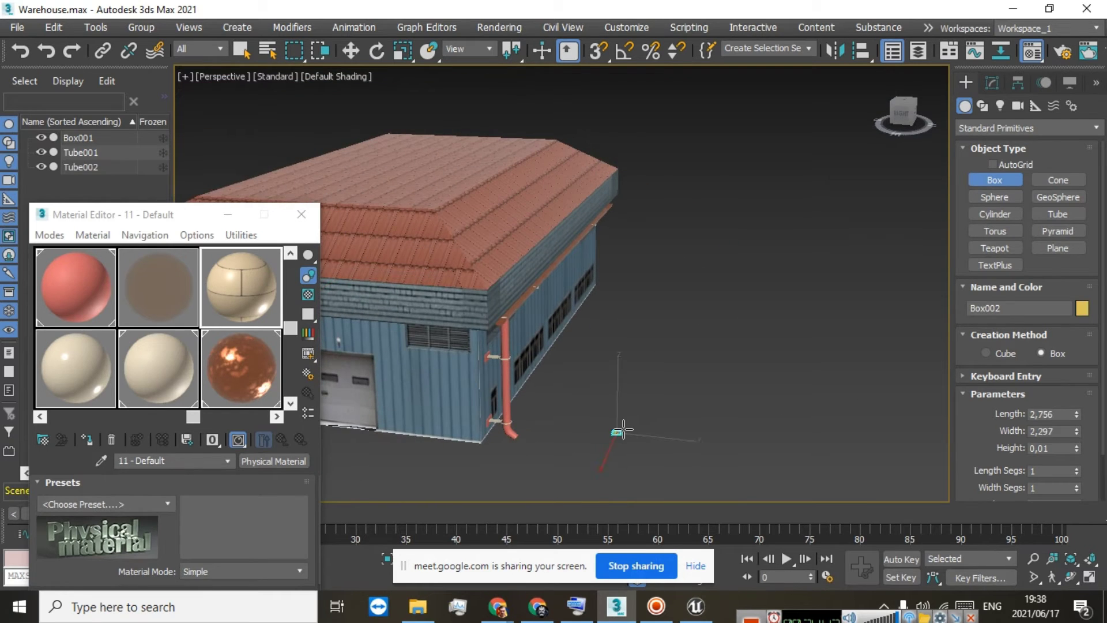
left_click_drag(612, 433, 726, 376)
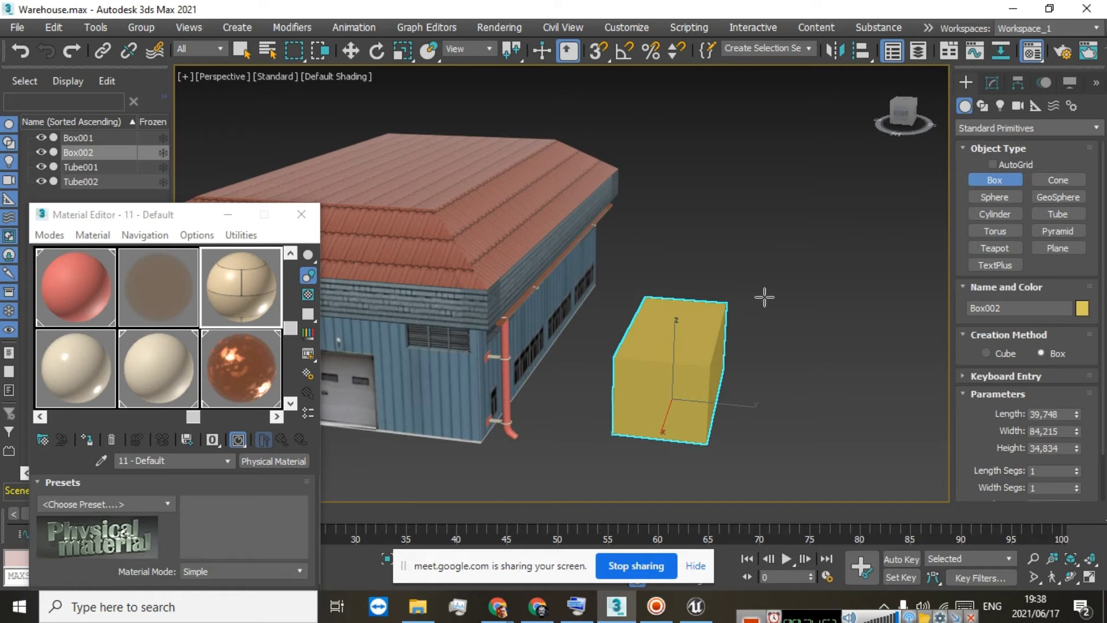
right_click(765, 296)
Convert the new box beside the warehouse to an Editable Mesh
left_click_drag(897, 117, 330, 298)
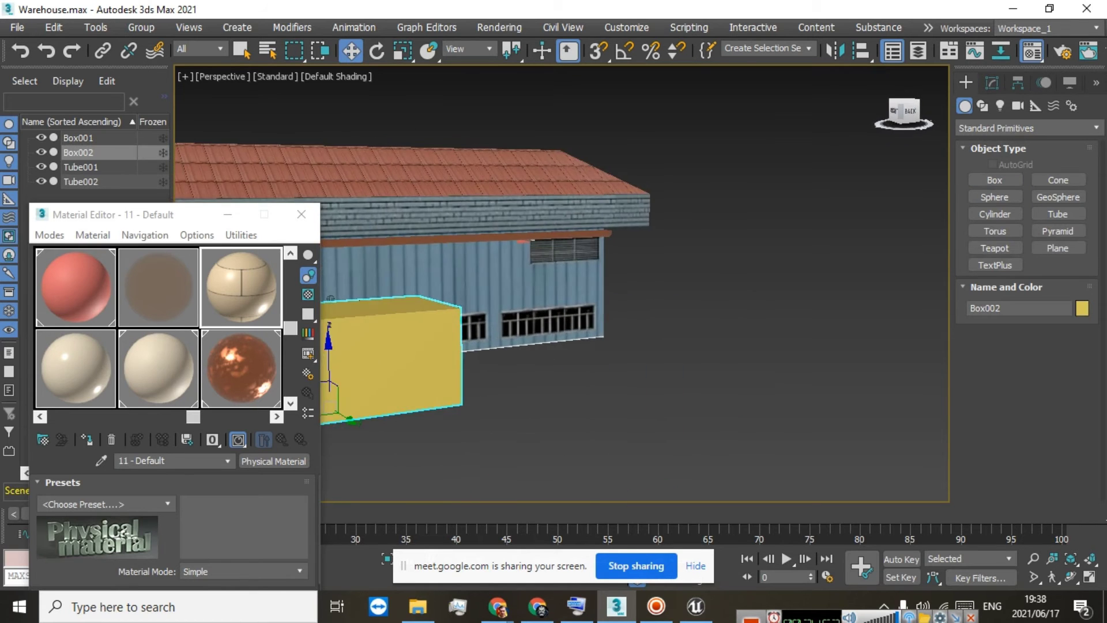
middle_click_drag(521, 266, 731, 255)
scroll(727, 279, "up", 3)
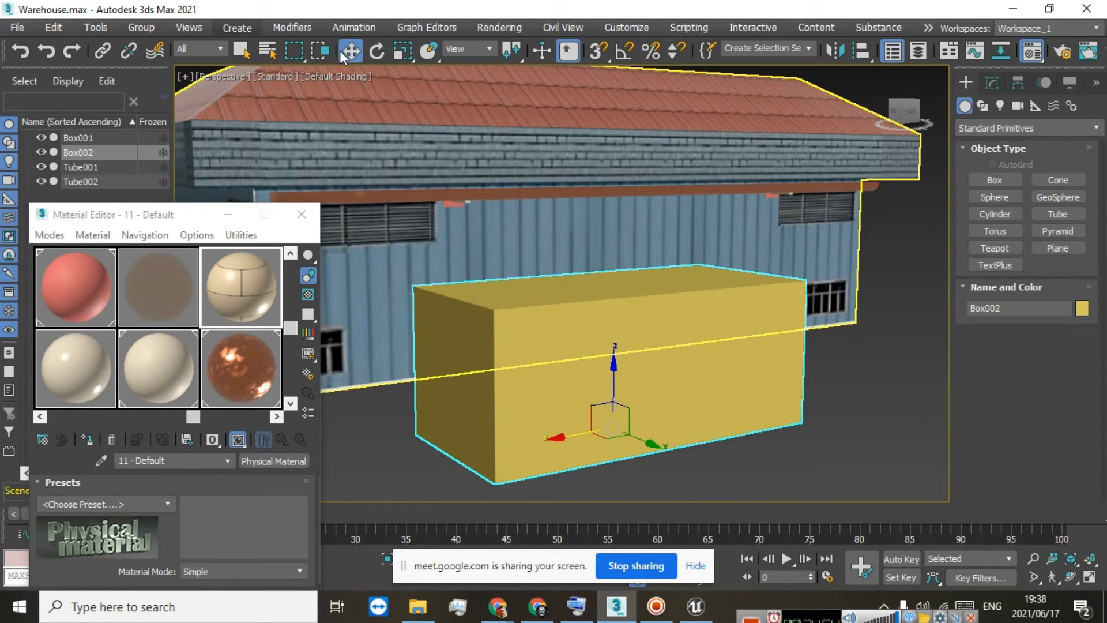
left_click(992, 83)
right_click(970, 147)
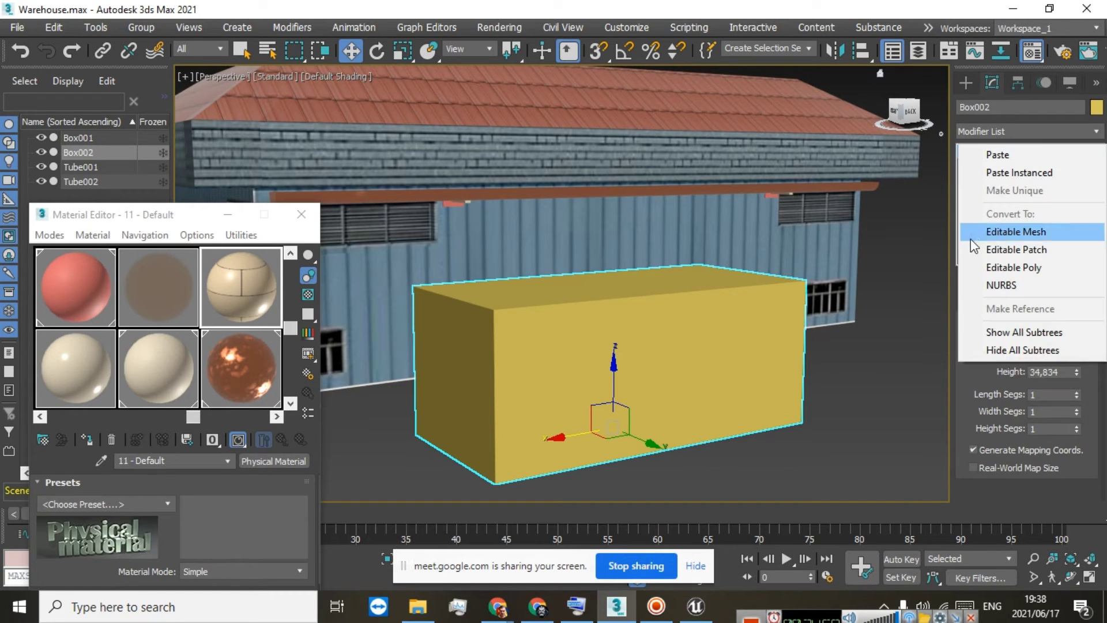
left_click(984, 233)
Lower the two top vertices at one end of the box along Z so its top slopes down into a wedge
left_click(966, 150)
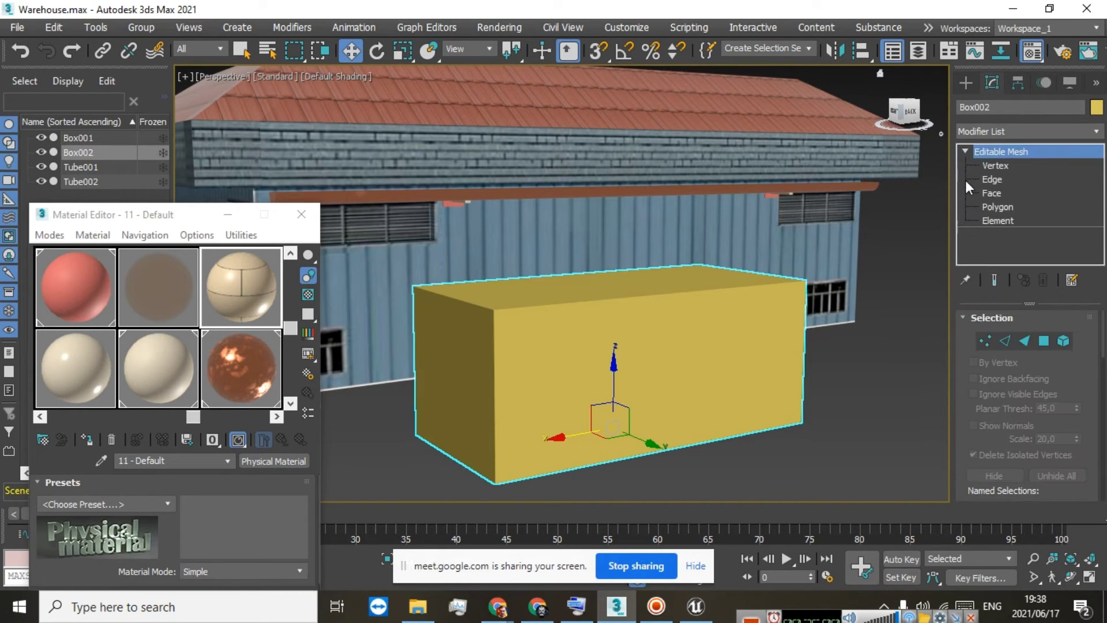
left_click(993, 165)
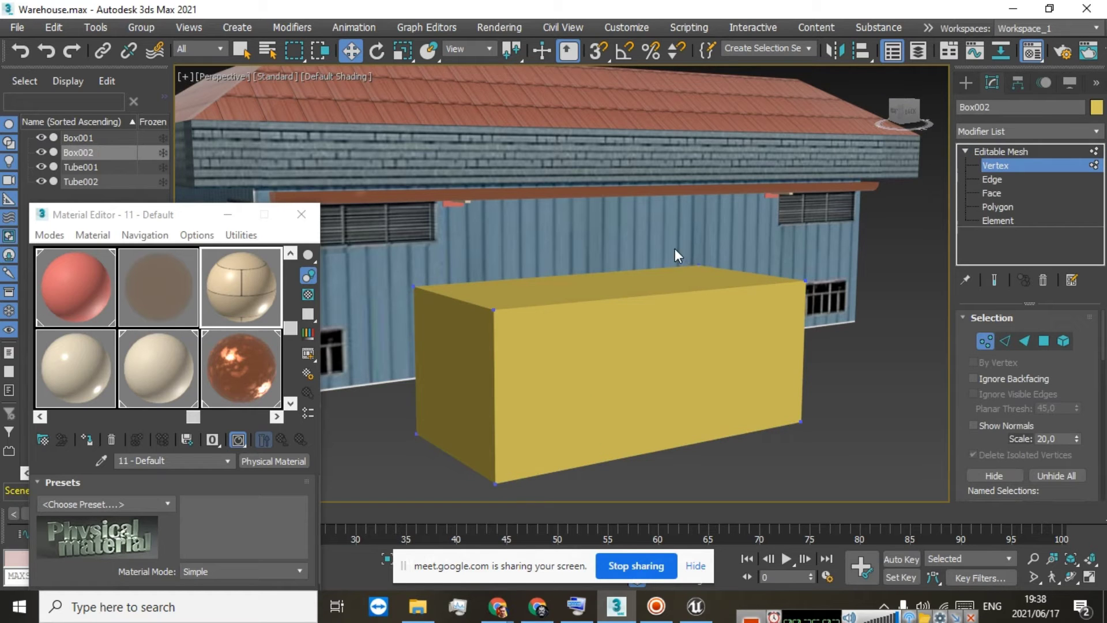
left_click_drag(865, 305, 865, 305)
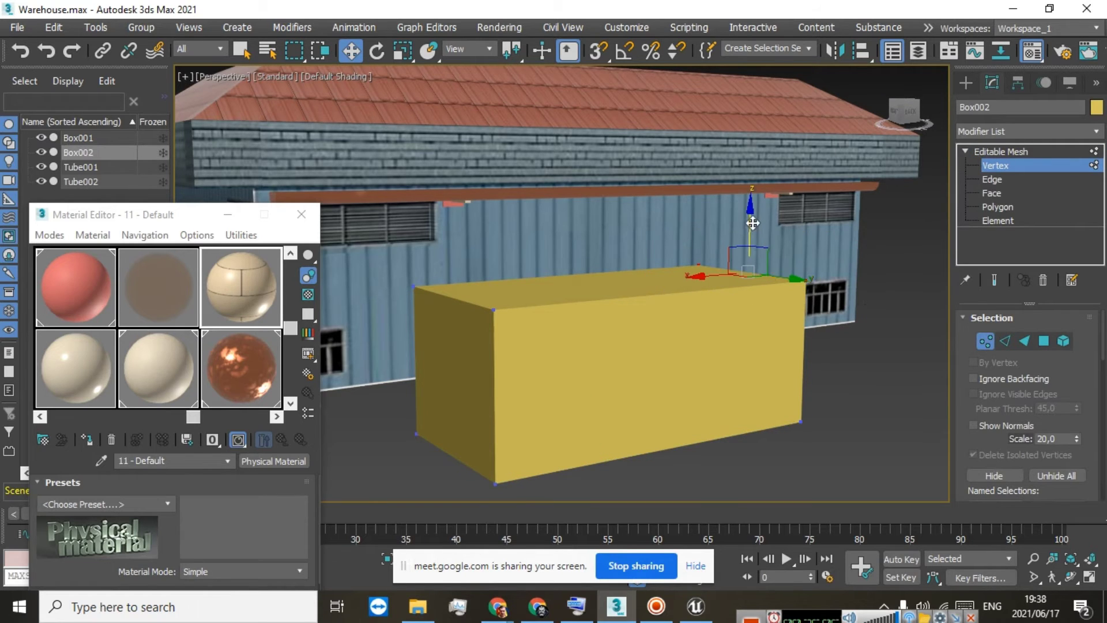
left_click_drag(752, 223, 748, 304)
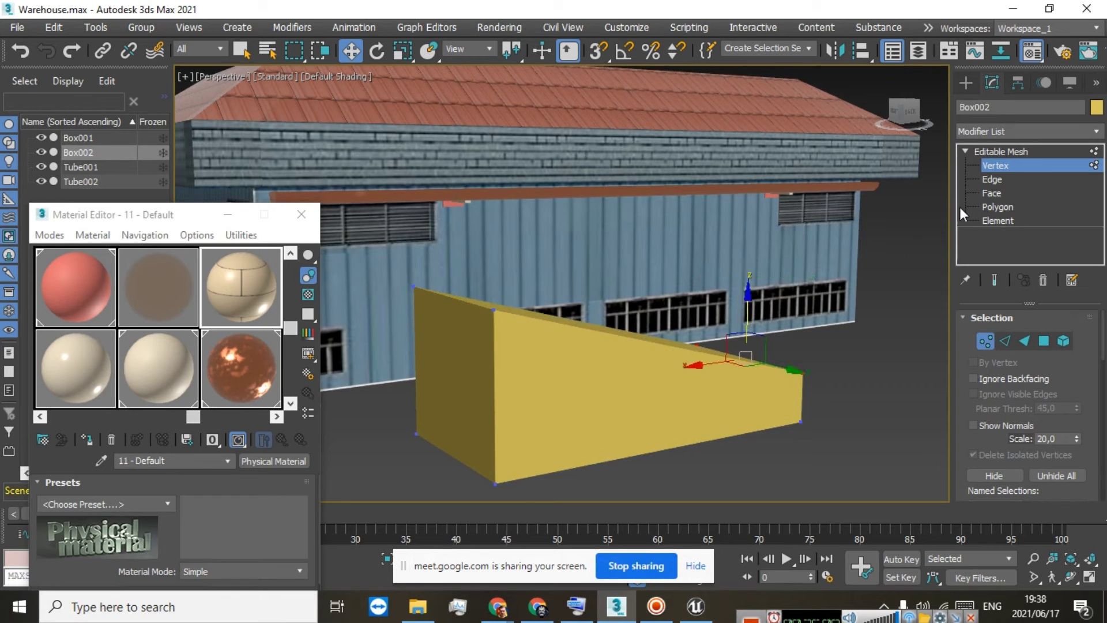
left_click(986, 154)
Assign the Old Copper #1 material to the wedge-shaped box
left_click_drag(903, 112, 952, 120)
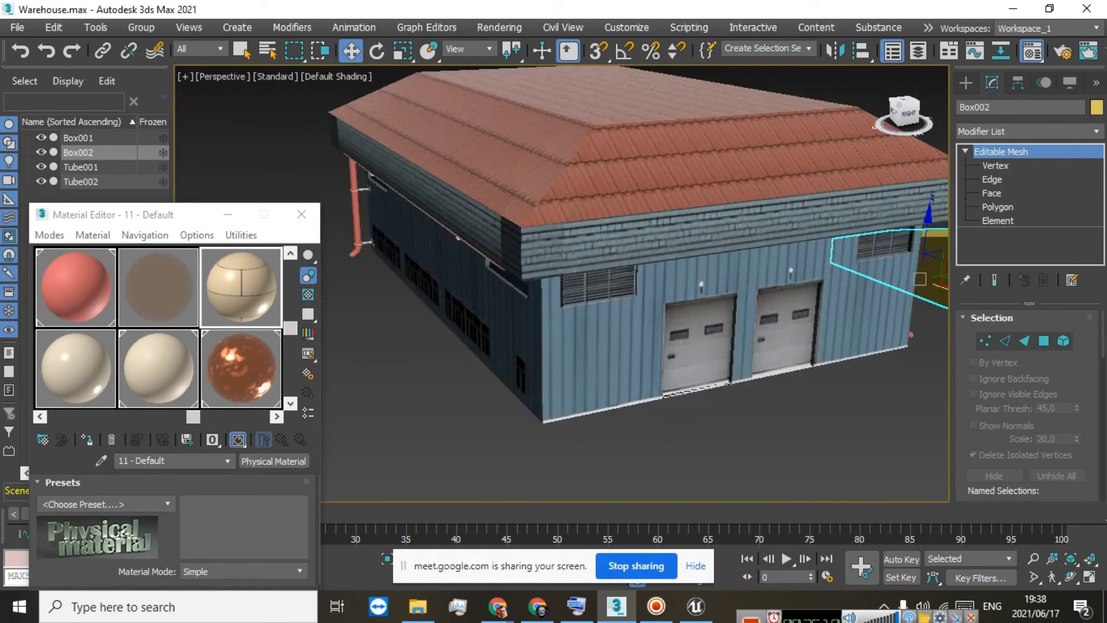
key("z")
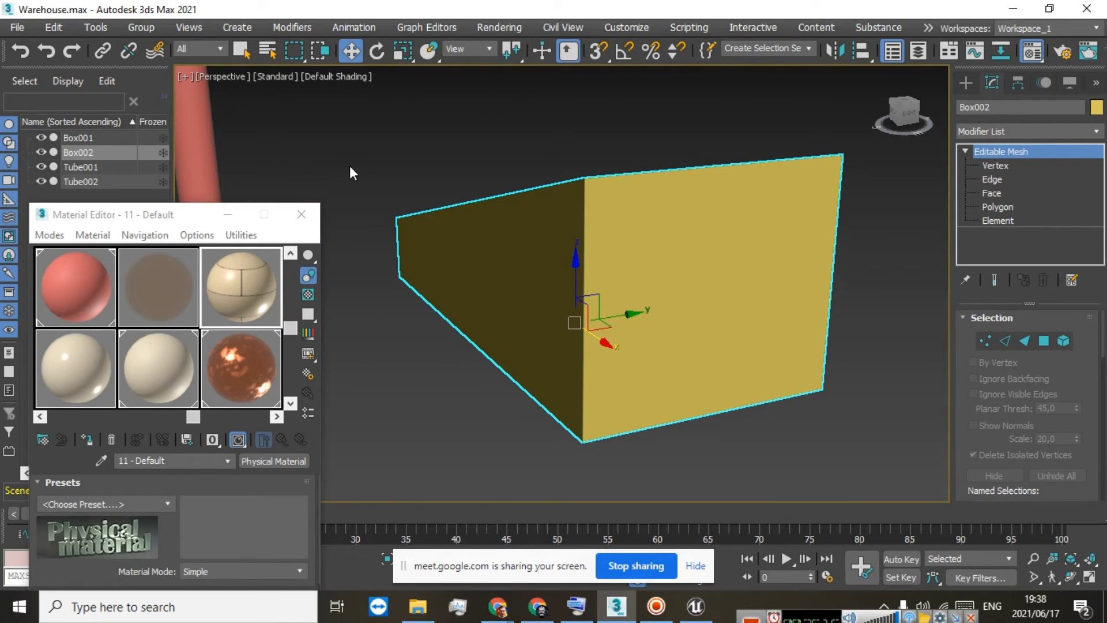
left_click(214, 374)
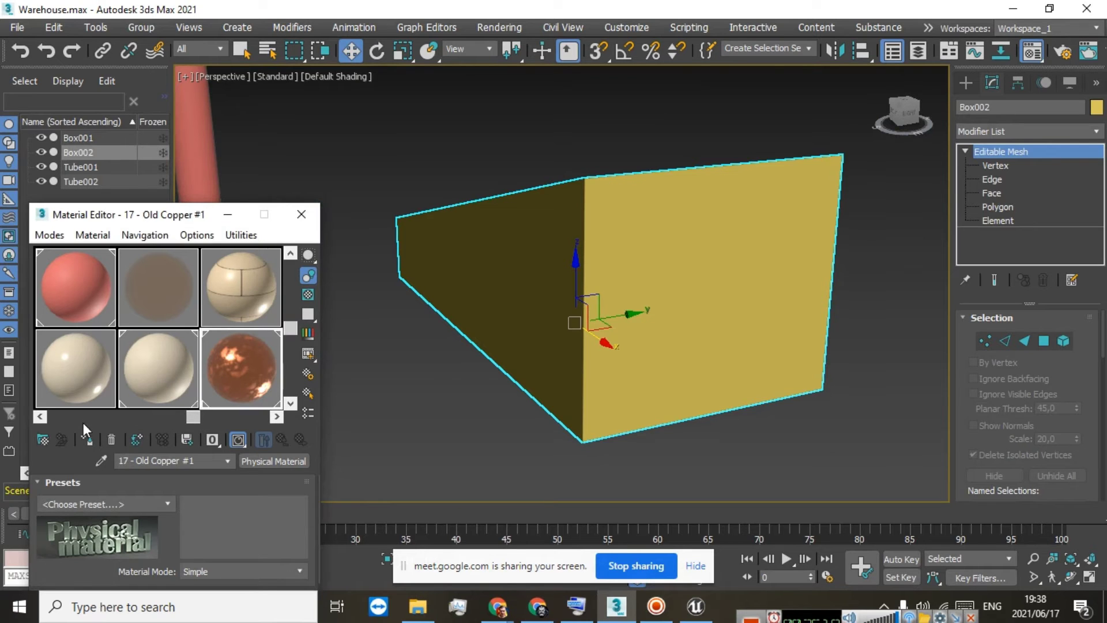
left_click(87, 440)
scroll(630, 288, "down", 3)
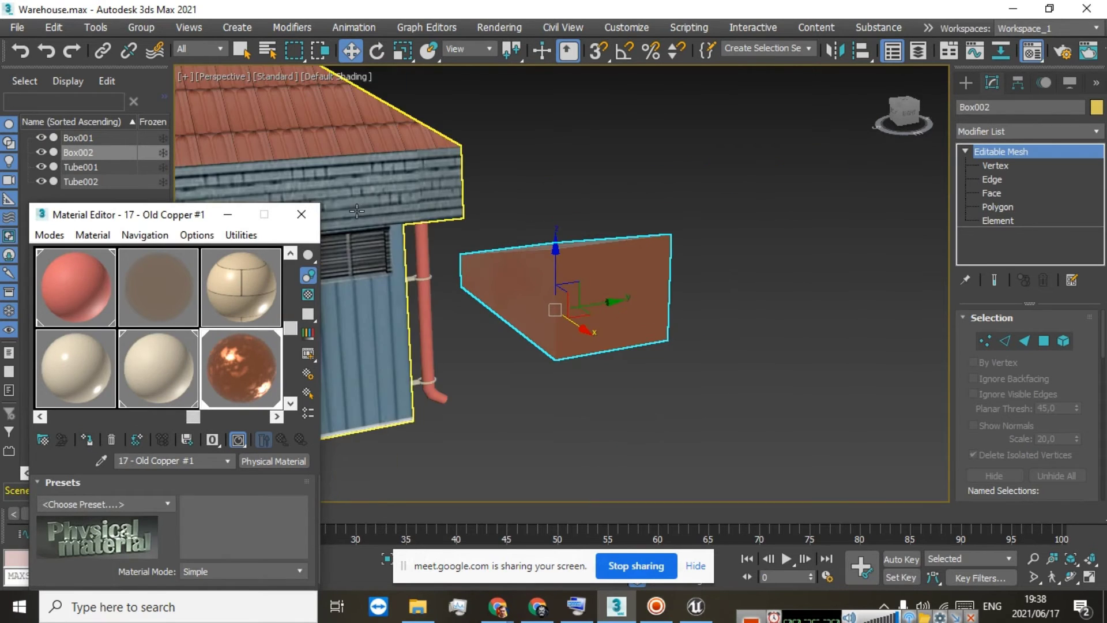
Select the polygon forming the tall end face of the wedge-shaped box
left_click(879, 73)
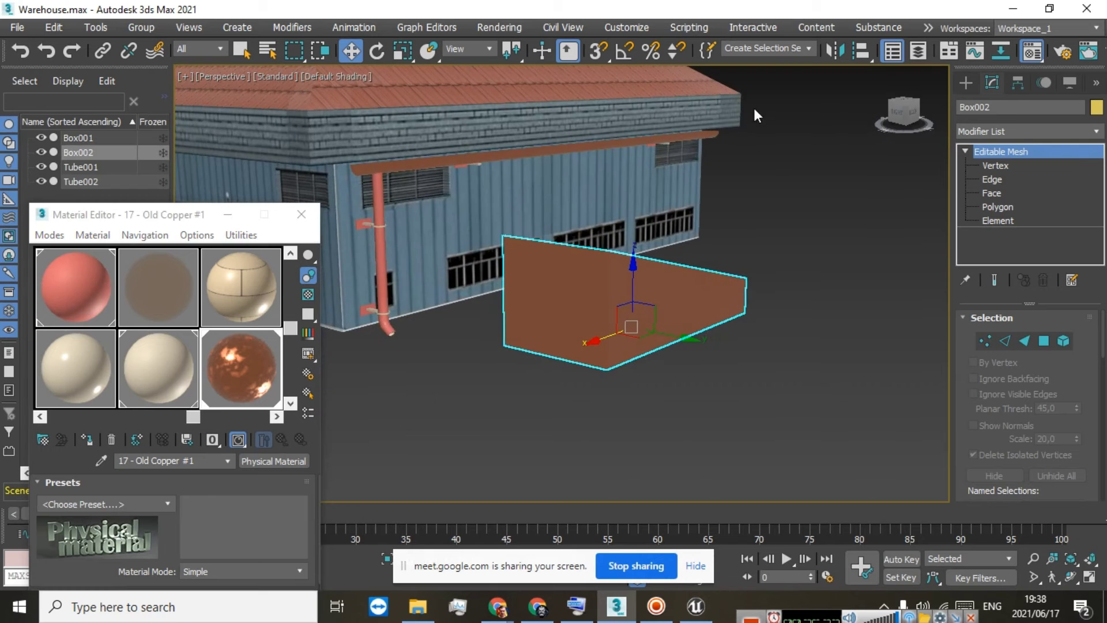
scroll(582, 284, "up", 5)
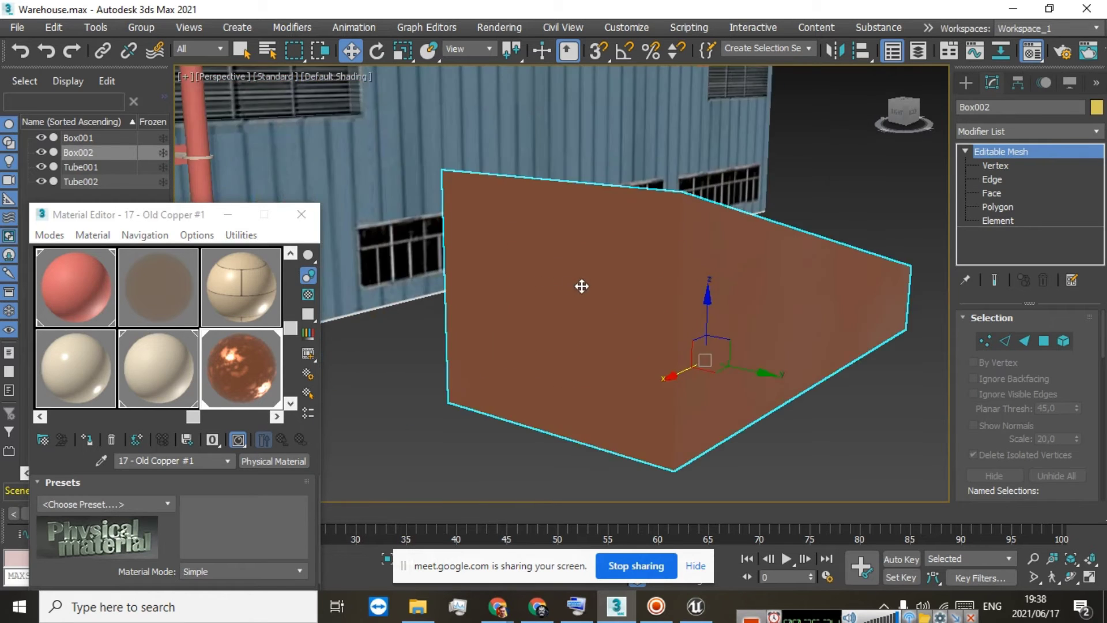
scroll(582, 285, "down", 3)
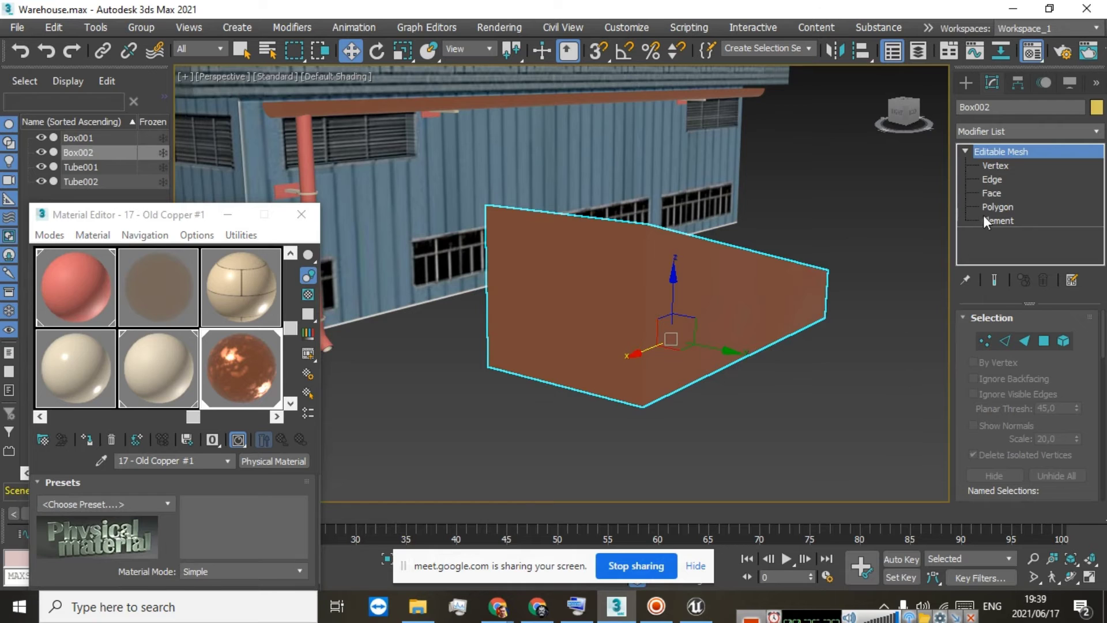
left_click(997, 221)
left_click(645, 300)
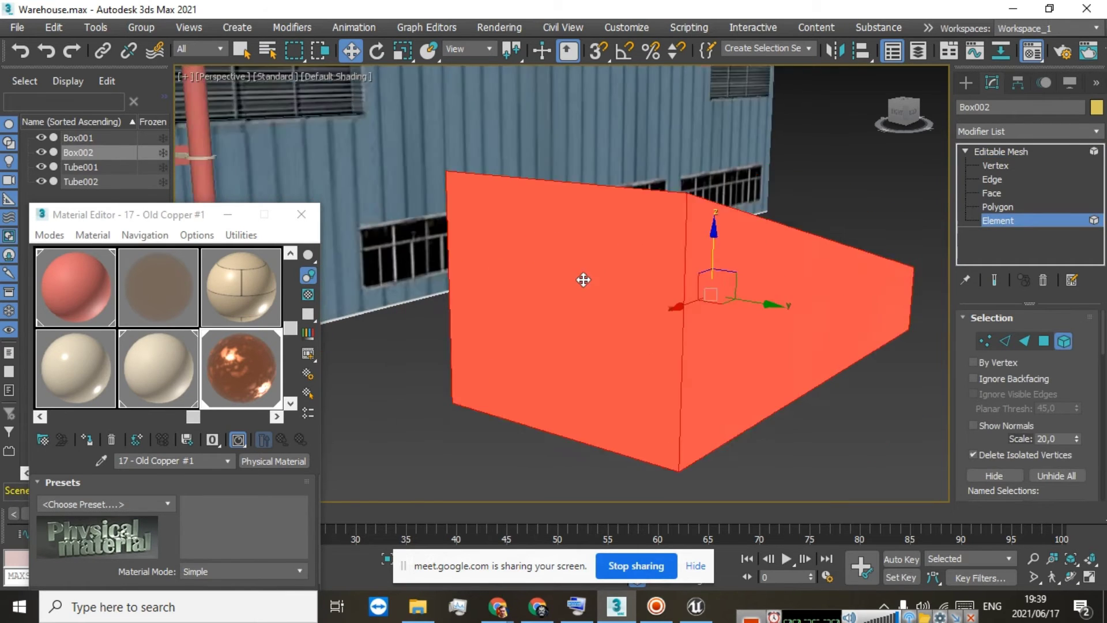
left_click(997, 206)
left_click(558, 293)
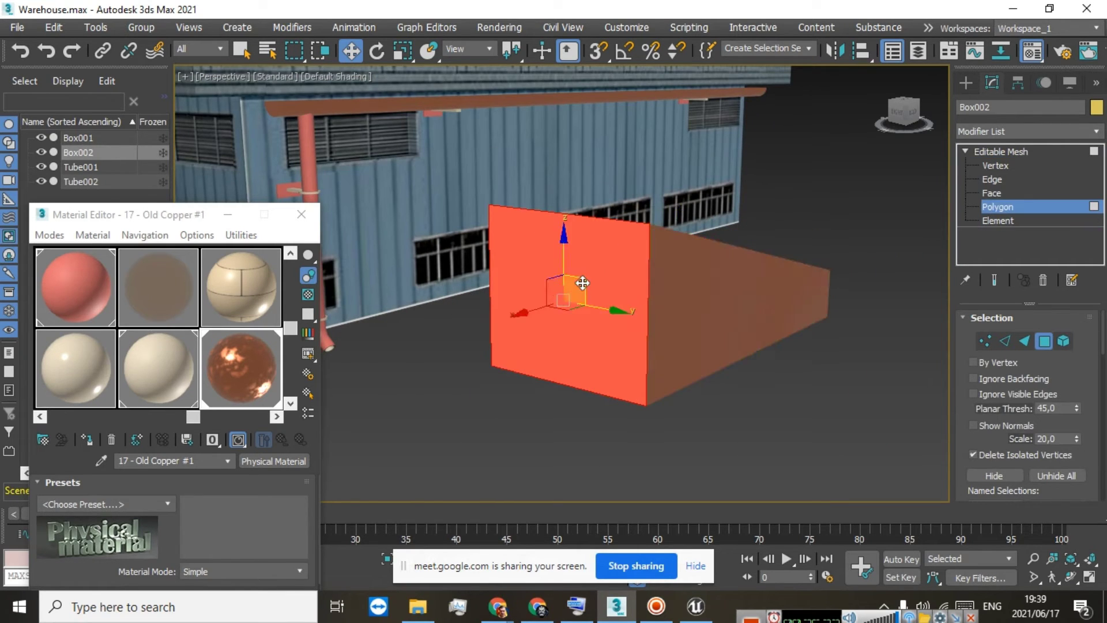
scroll(582, 283, "down", 2)
scroll(585, 281, "up", 4)
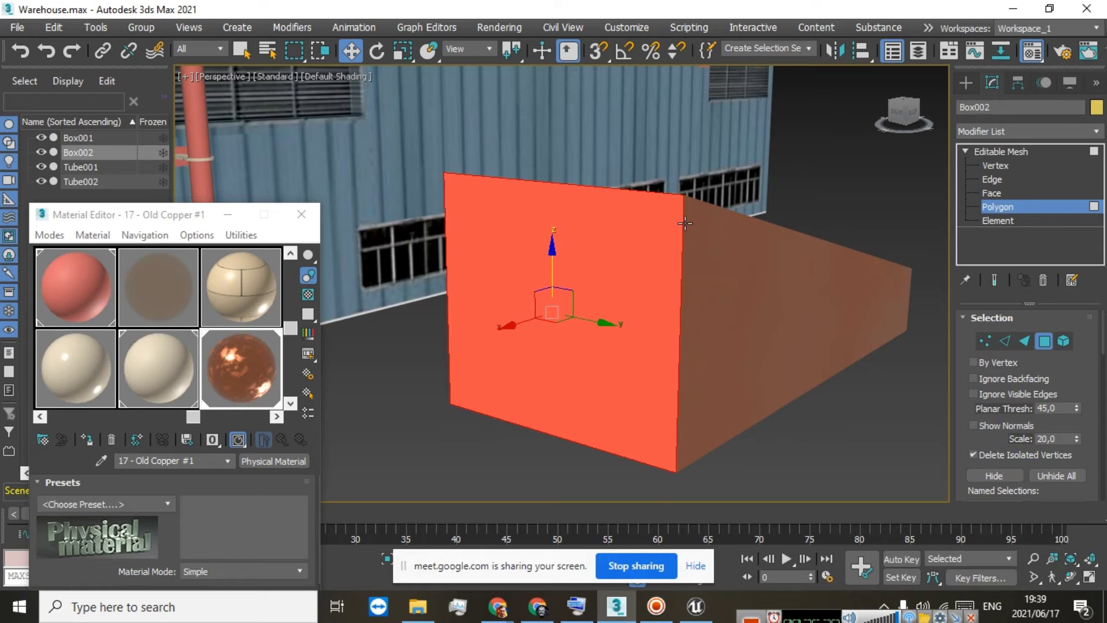
Apply a Slice modifier to the selected end face and raise its slice plane to just below the top edge
left_click(1090, 133)
scroll(1042, 533, "down", 15)
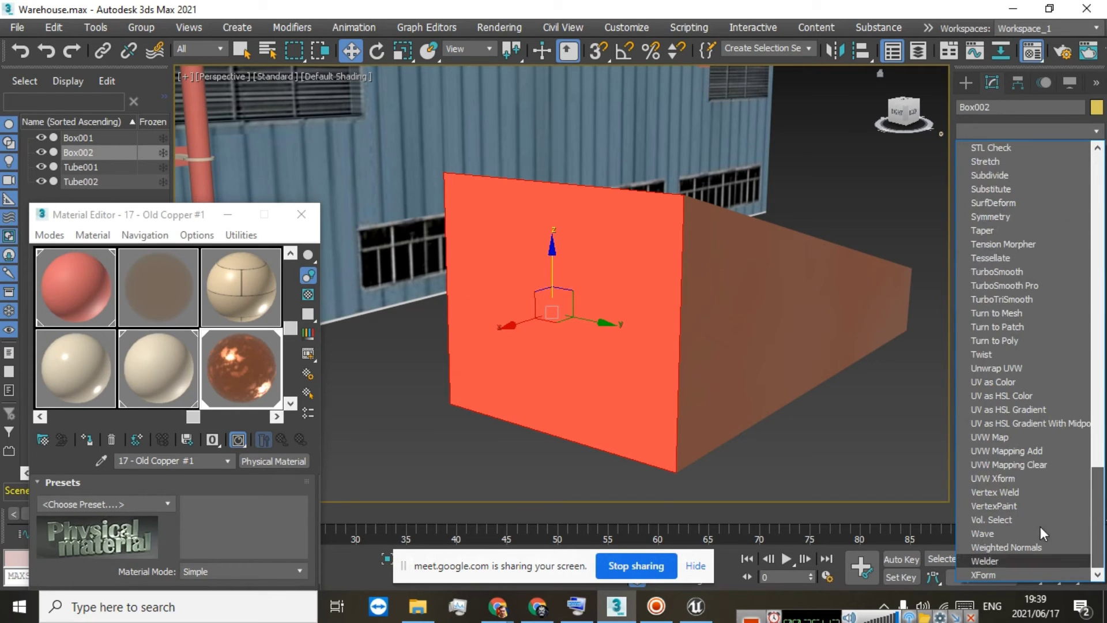
scroll(1001, 302, "up", 2)
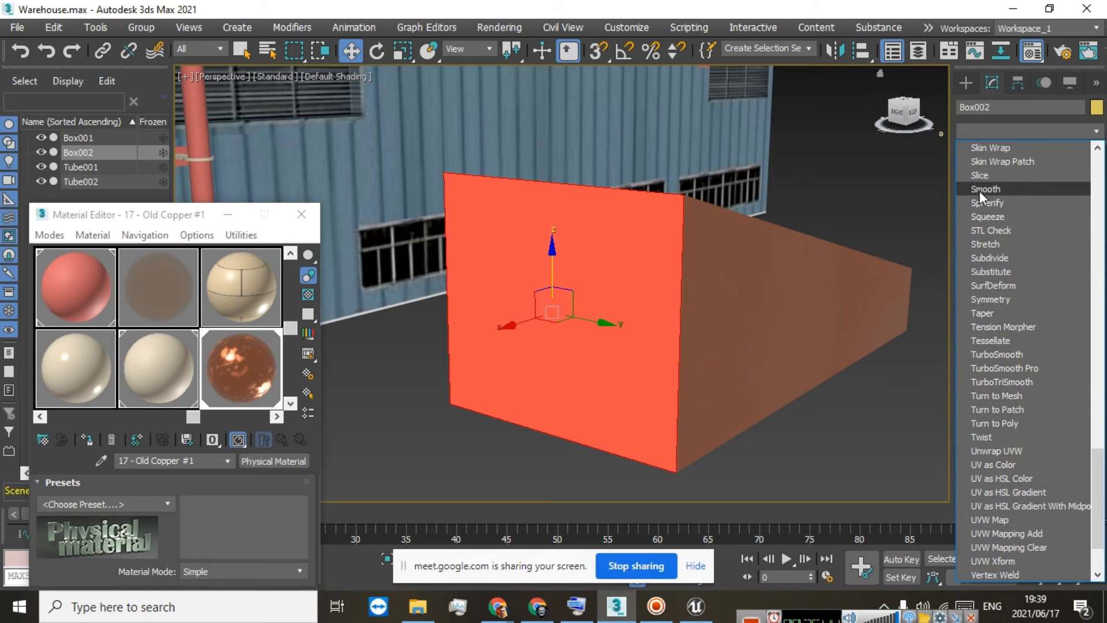
left_click(981, 177)
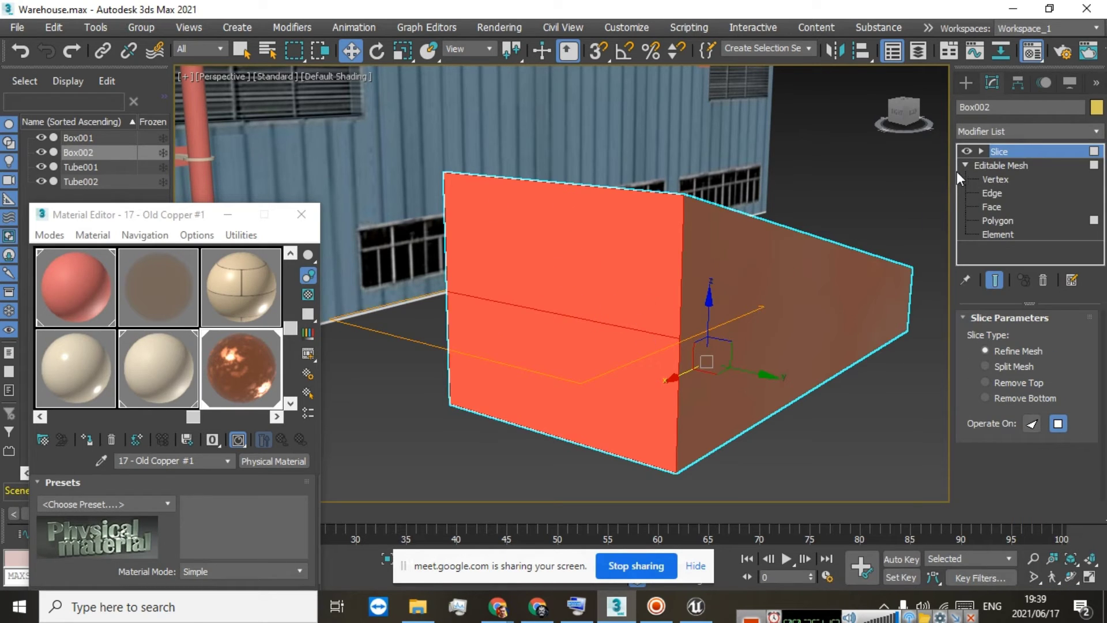
double_click(1003, 147)
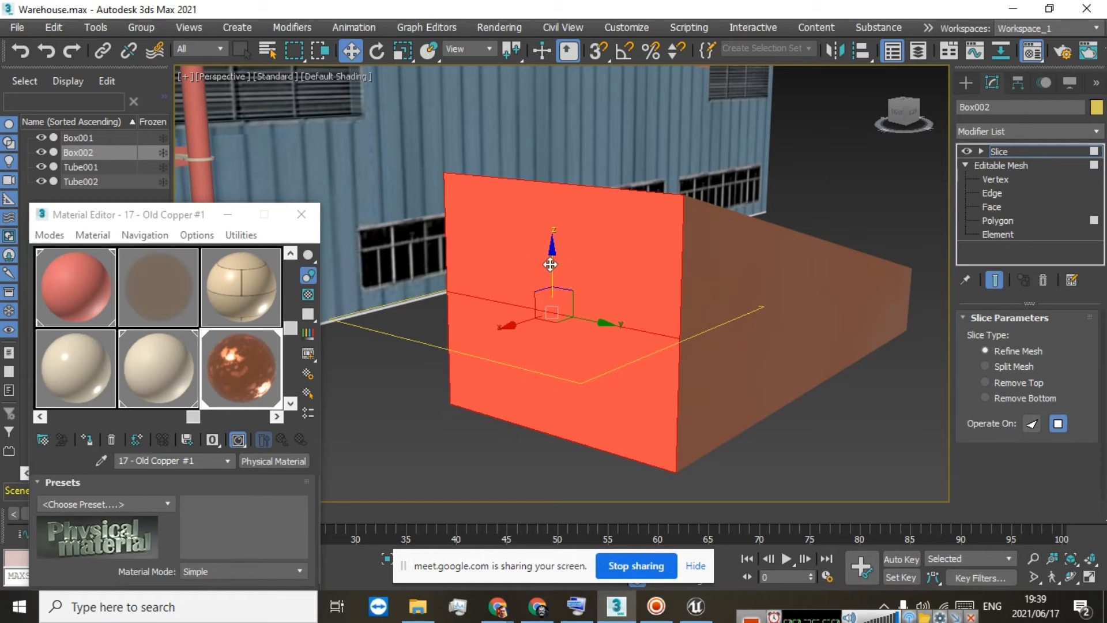
left_click_drag(550, 264, 553, 158)
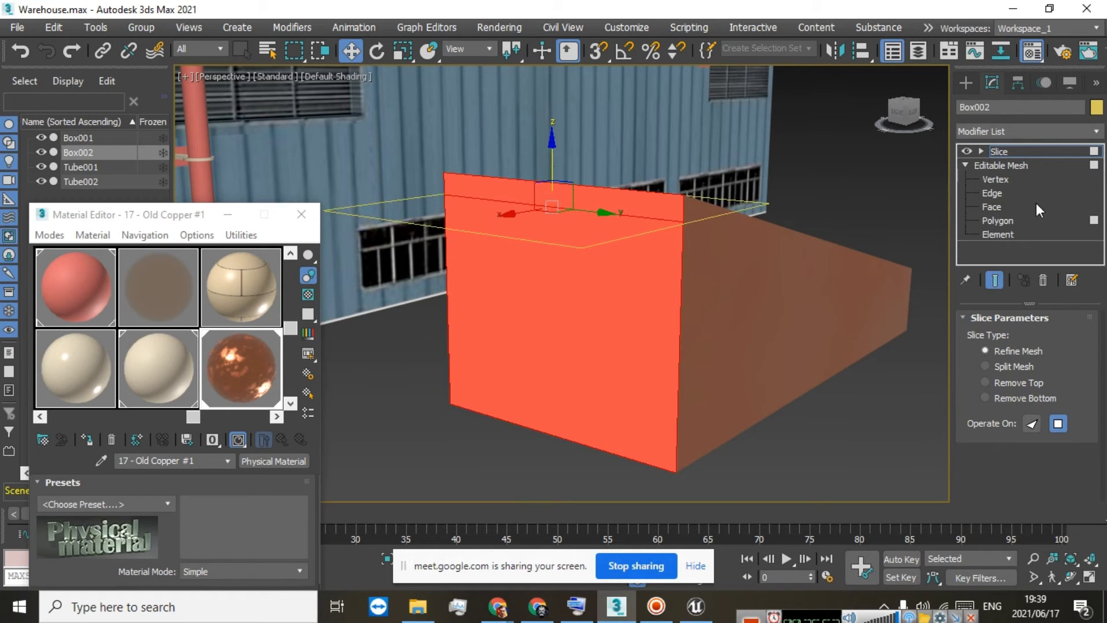
Duplicate the Slice modifier in the stack and lower the copy's slice plane to just above the end face's bottom edge
right_click(1001, 137)
left_click(1002, 125)
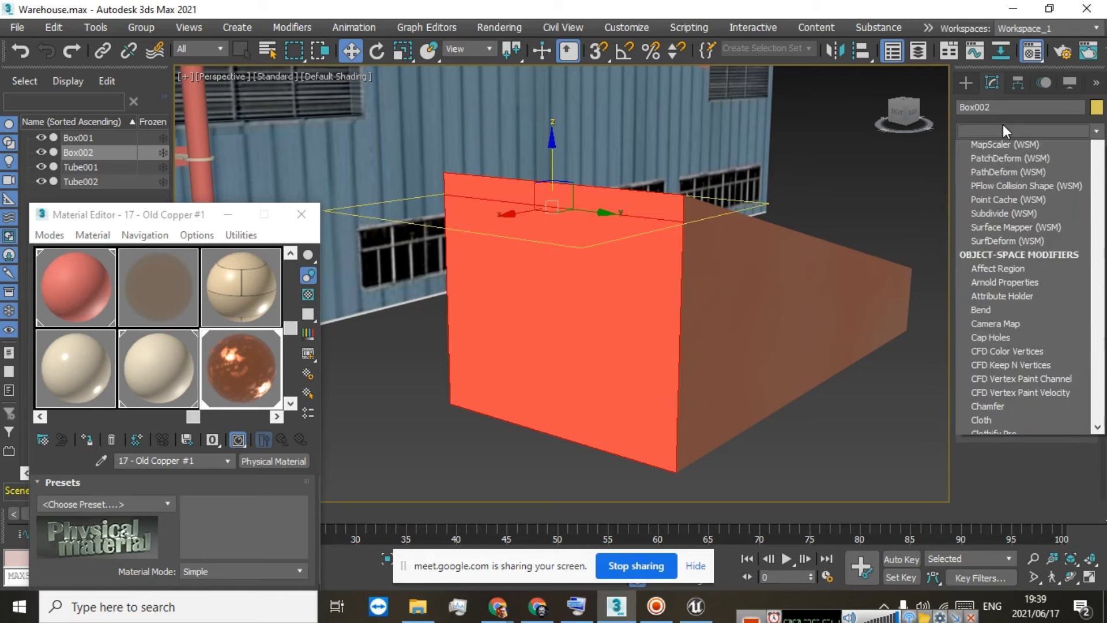
left_click(1002, 125)
right_click(1008, 148)
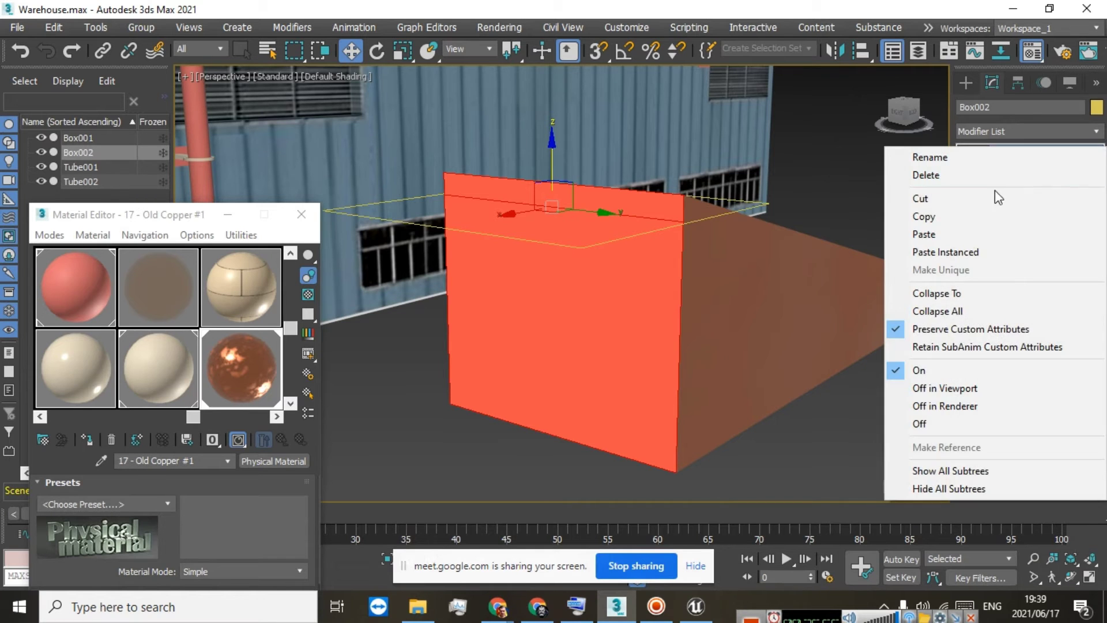
left_click(925, 220)
right_click(1017, 151)
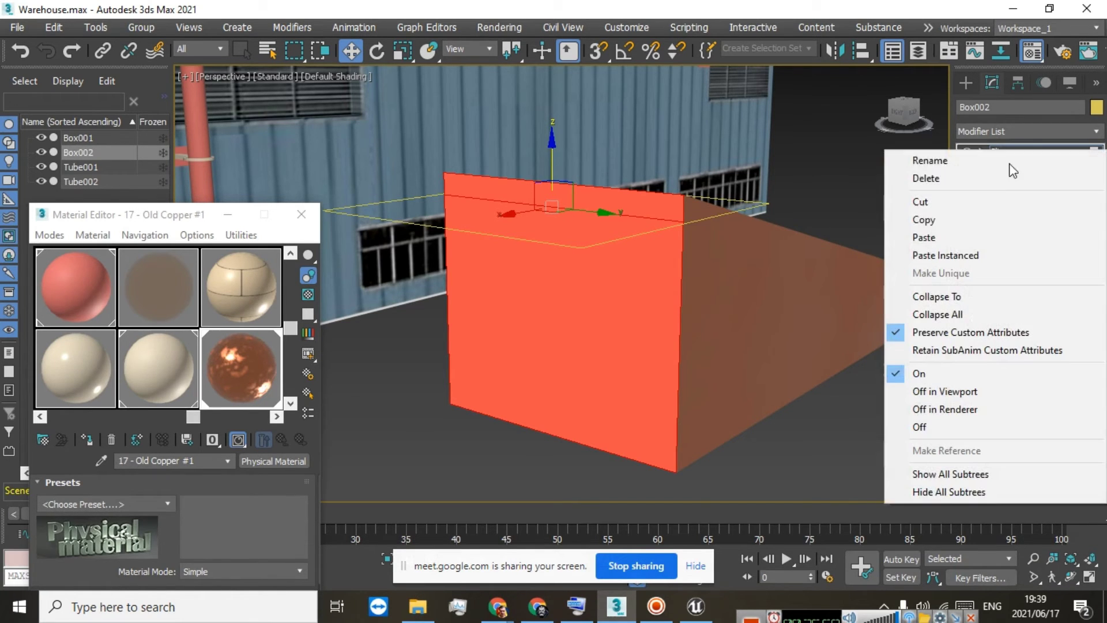
left_click(941, 236)
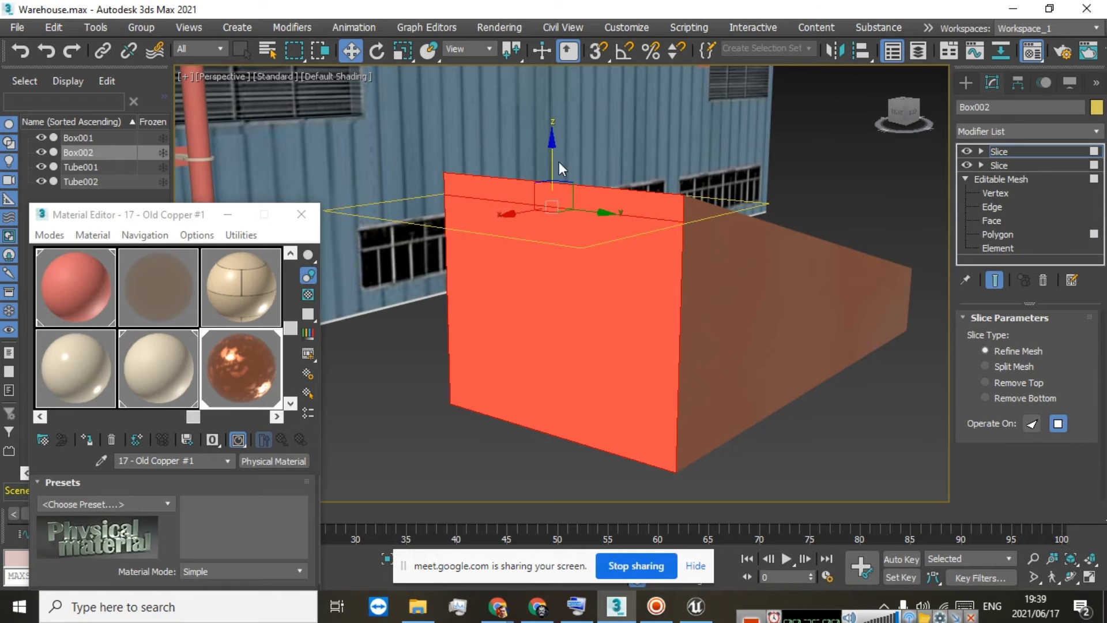
left_click_drag(558, 162, 551, 358)
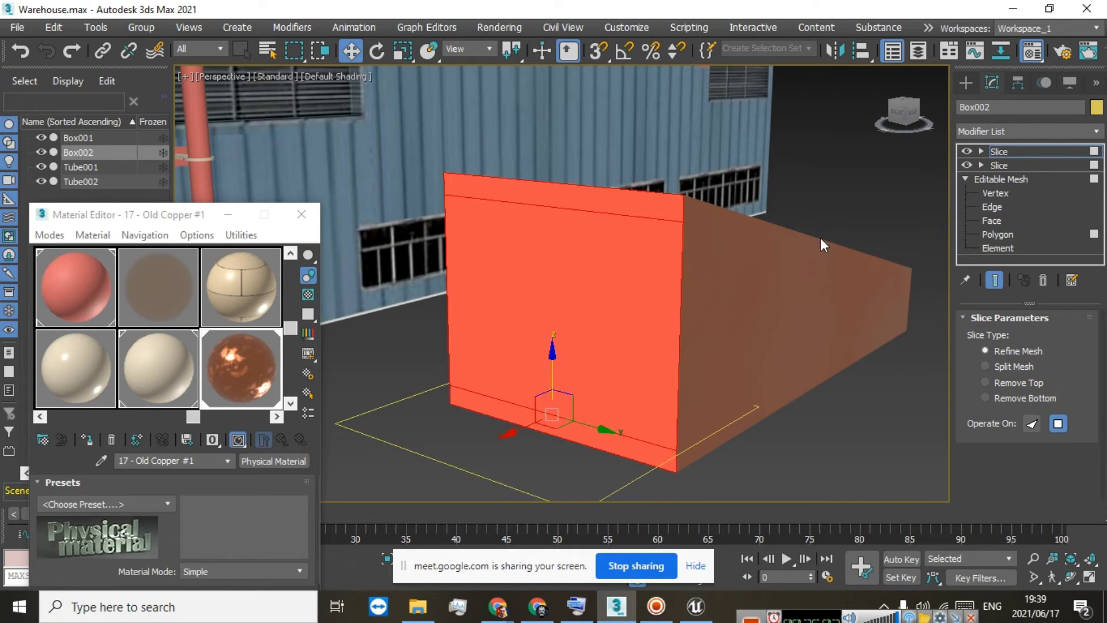
Duplicate the lower-edge Slice modifier as a third Slice at the top of the box's modifier stack
right_click(1002, 150)
left_click(935, 205)
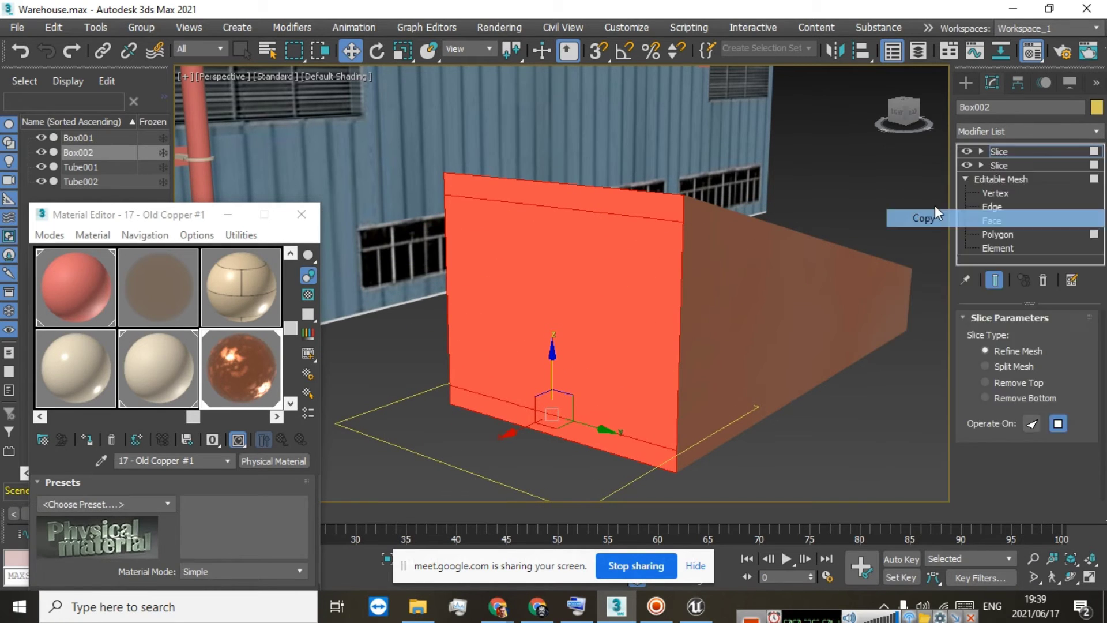
right_click(996, 151)
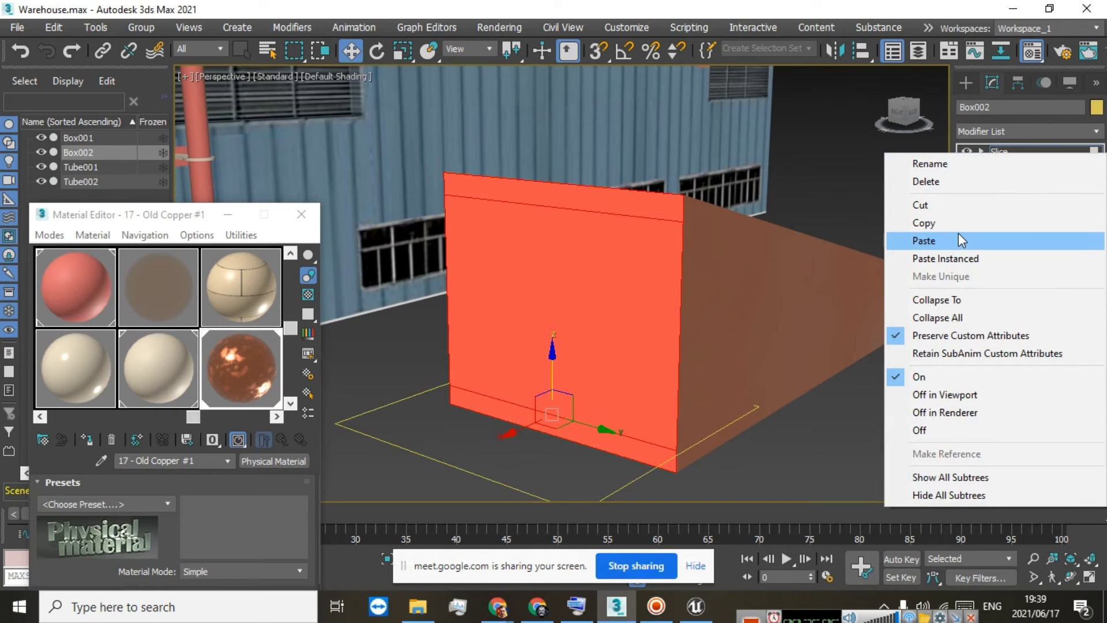
left_click(958, 236)
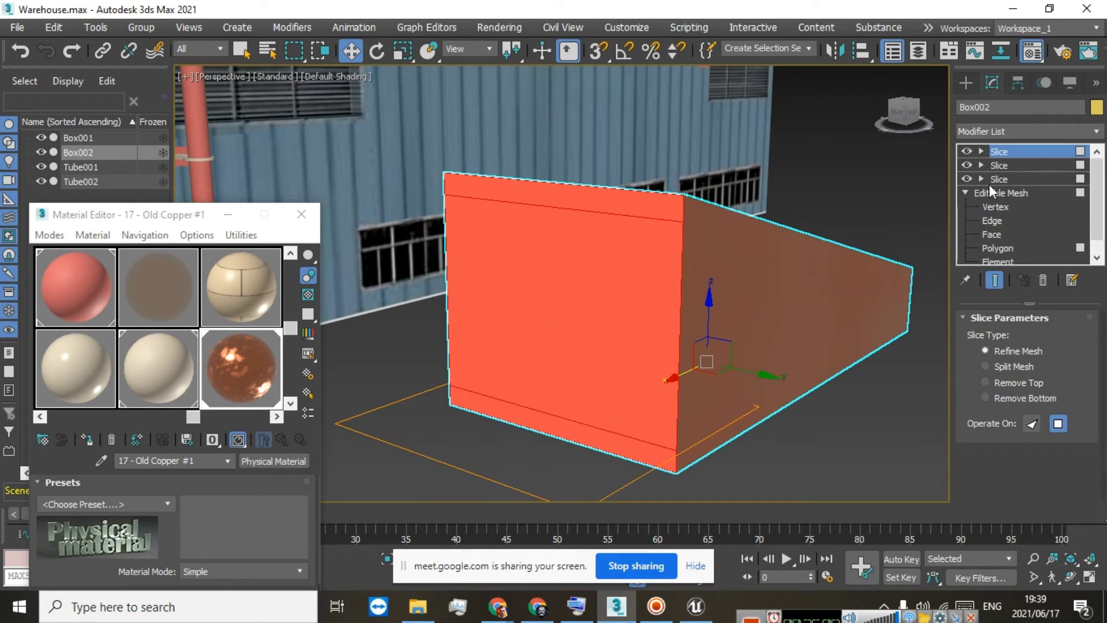
Rotate the new slice plane 90 degrees about X and move it just inside the end face's left edge
key("1")
left_click(378, 55)
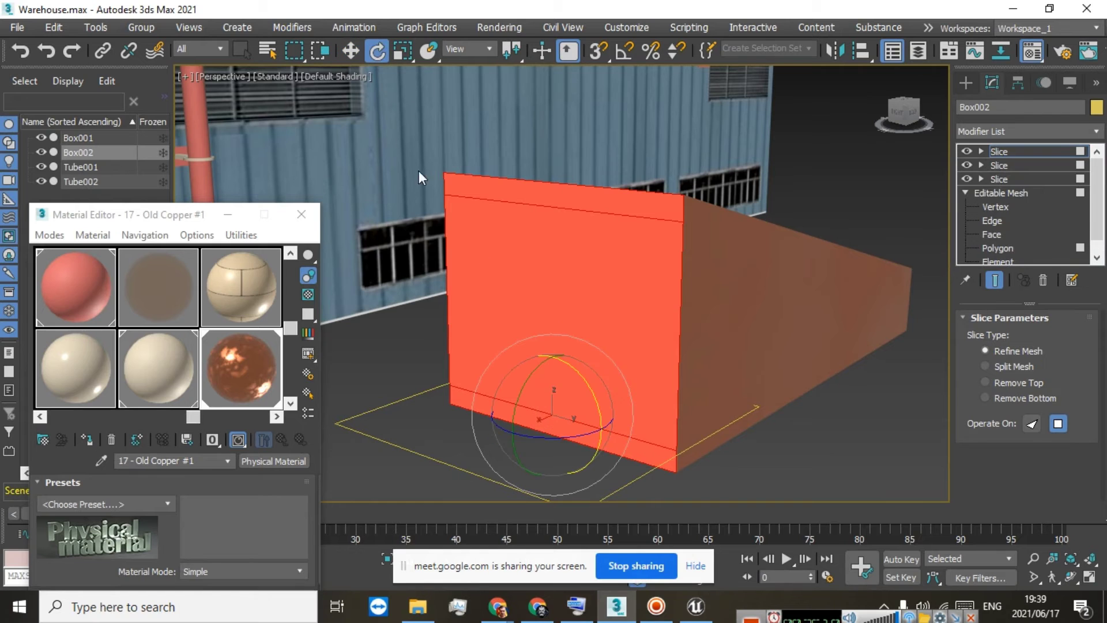
left_click(1049, 9)
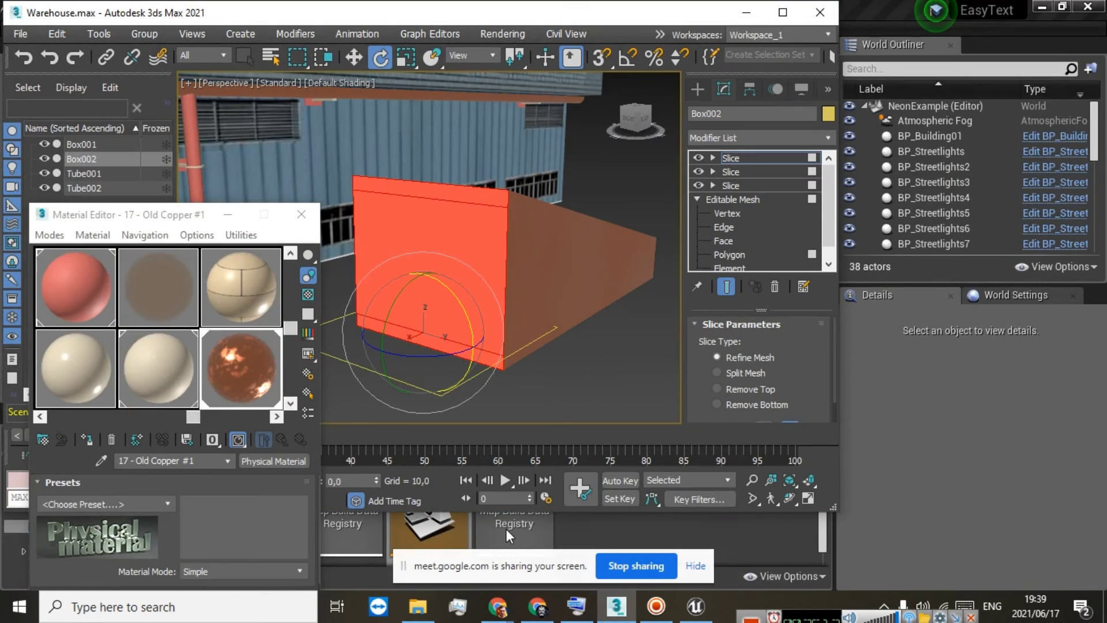
left_click(358, 482)
type("90")
key("Return")
left_click(227, 214)
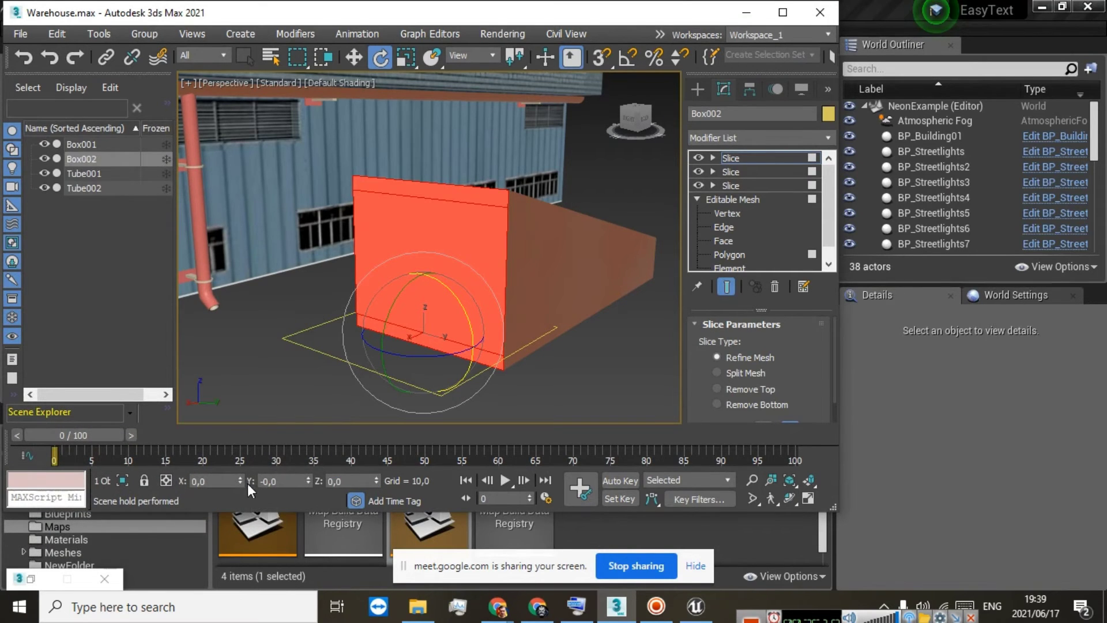
double_click(229, 480)
type("90")
key("Return")
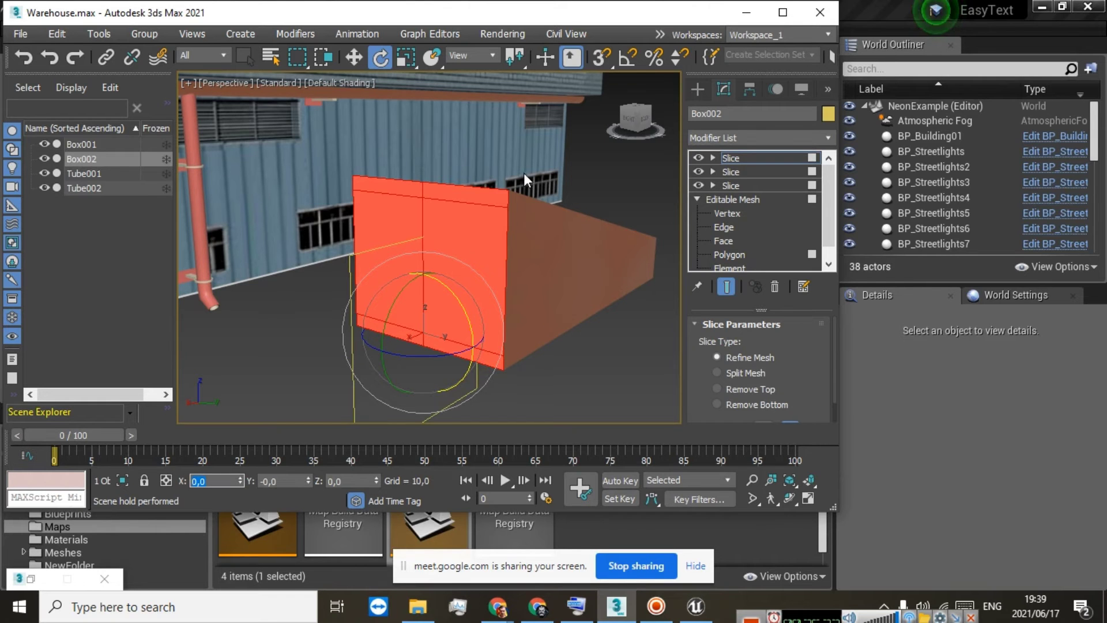
left_click(782, 12)
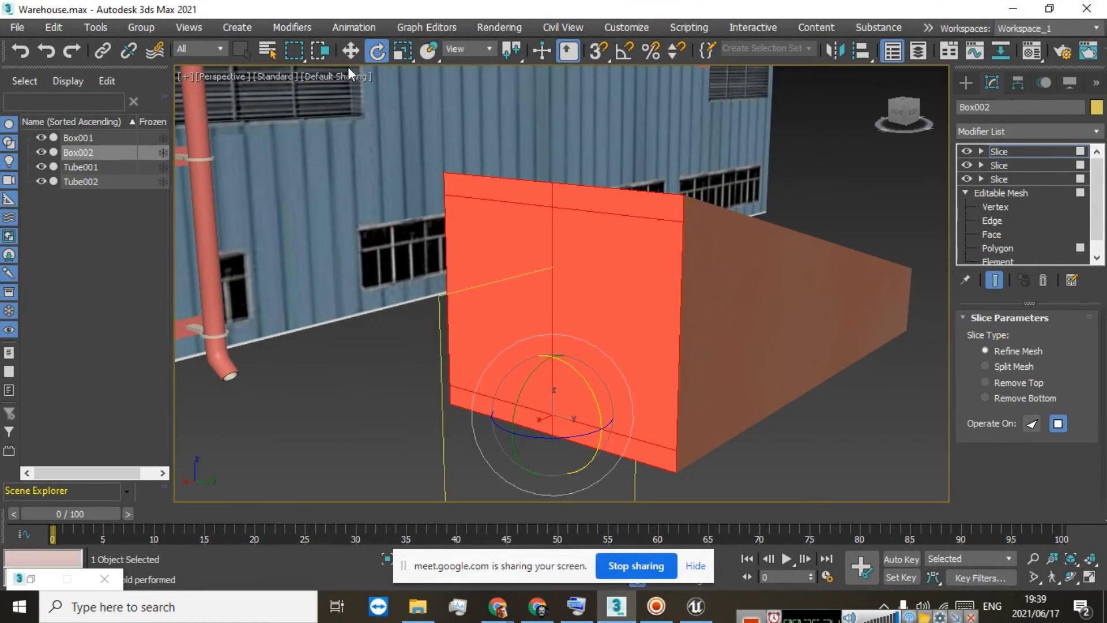
left_click(351, 50)
left_click_drag(596, 429, 514, 415)
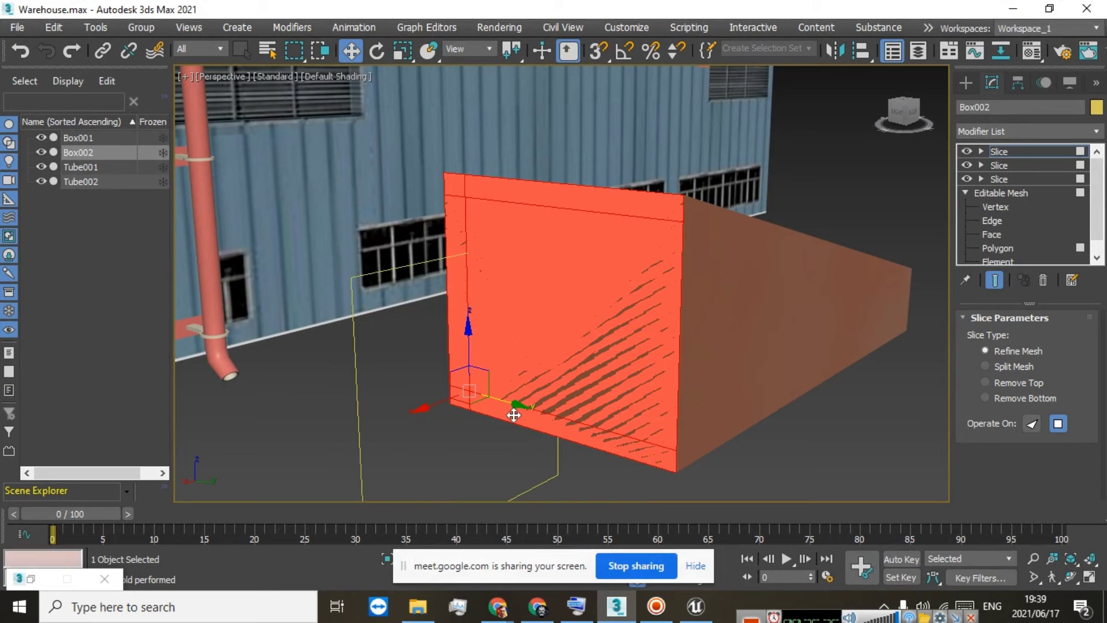
Duplicate the vertical Slice modifier and move the copy's slice plane just inside the end face's right edge
right_click(996, 153)
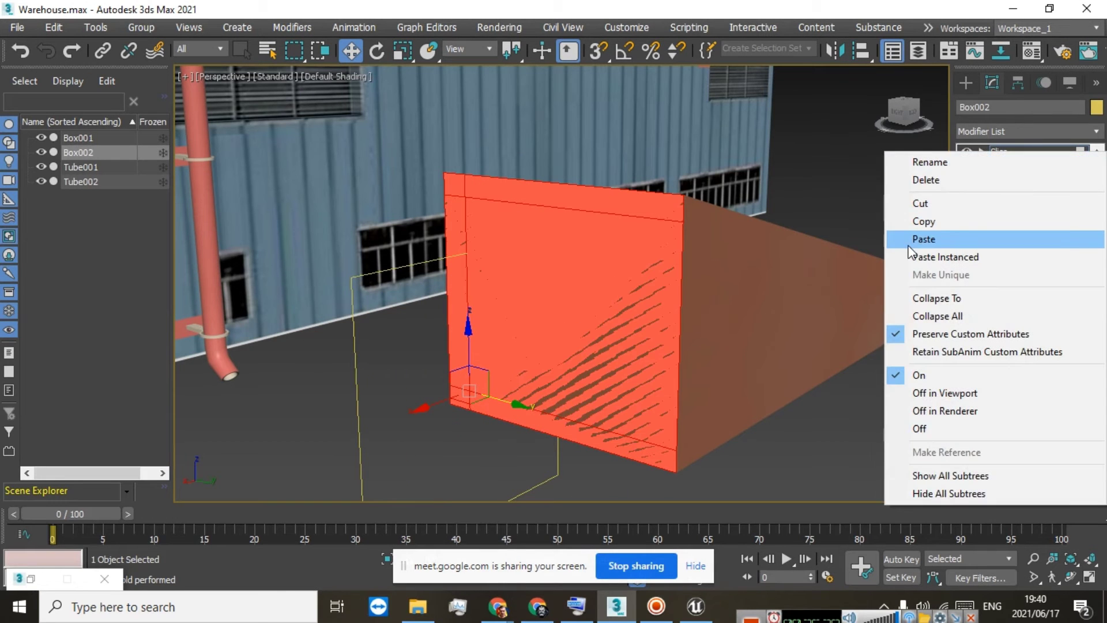
left_click(969, 220)
right_click(1003, 159)
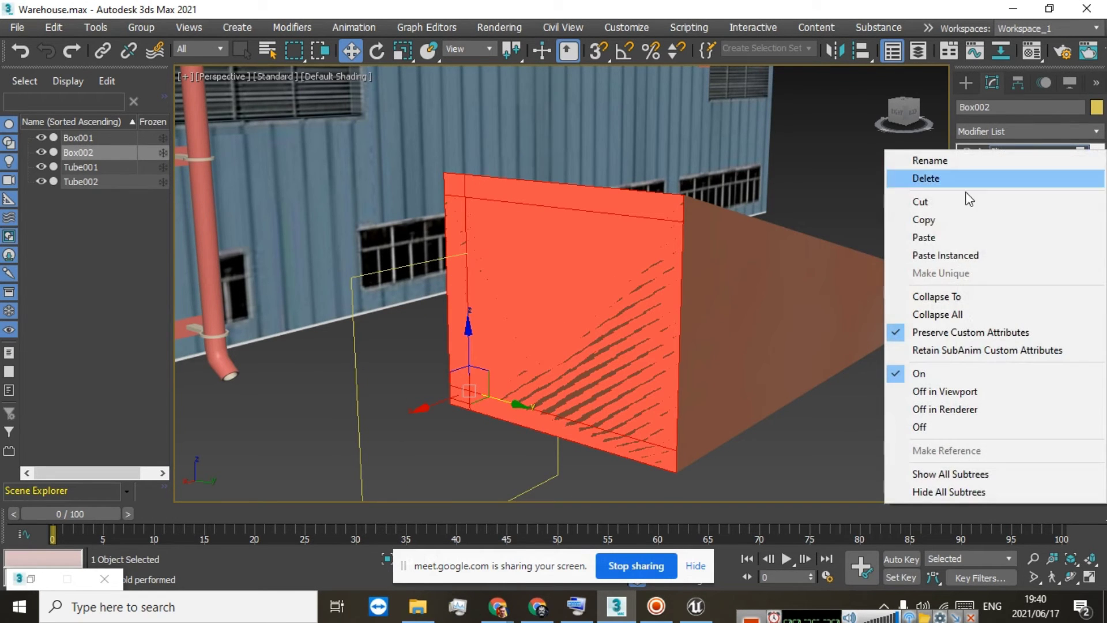
left_click(924, 238)
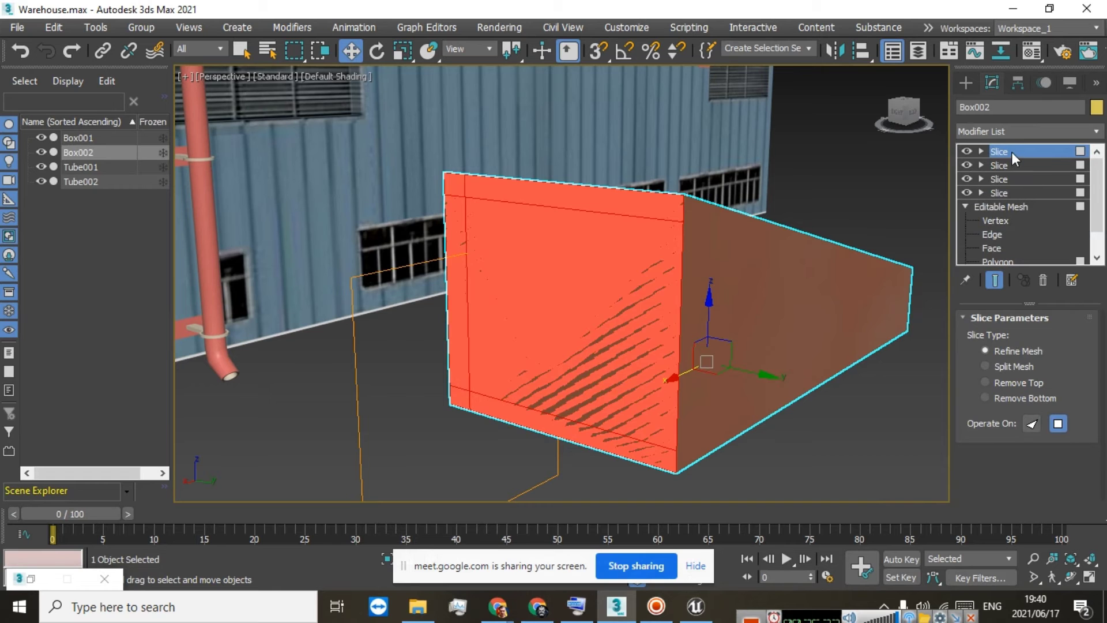
key("1")
left_click_drag(506, 403, 678, 474)
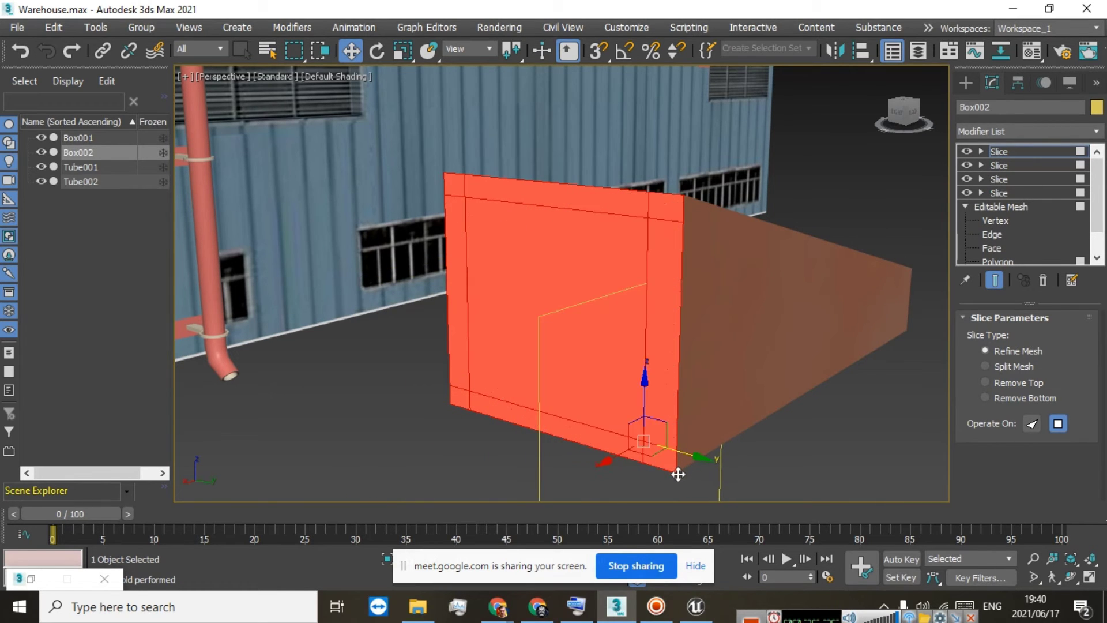
Collapse the box's whole modifier stack, including all four Slice modifiers, into an editable object
right_click(997, 151)
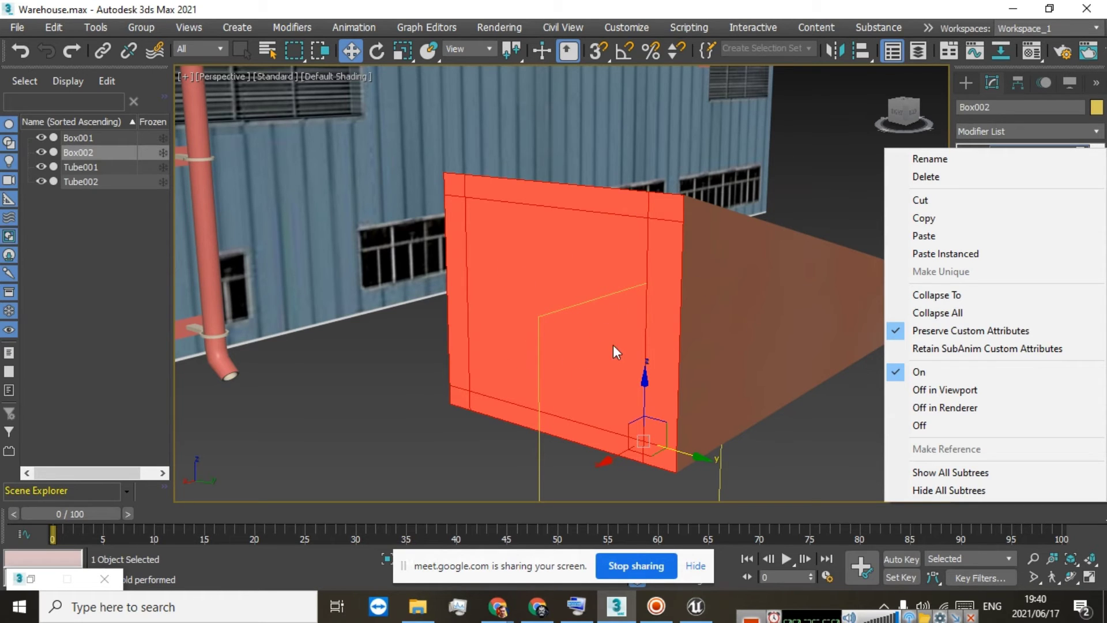
left_click(939, 300)
left_click(569, 371)
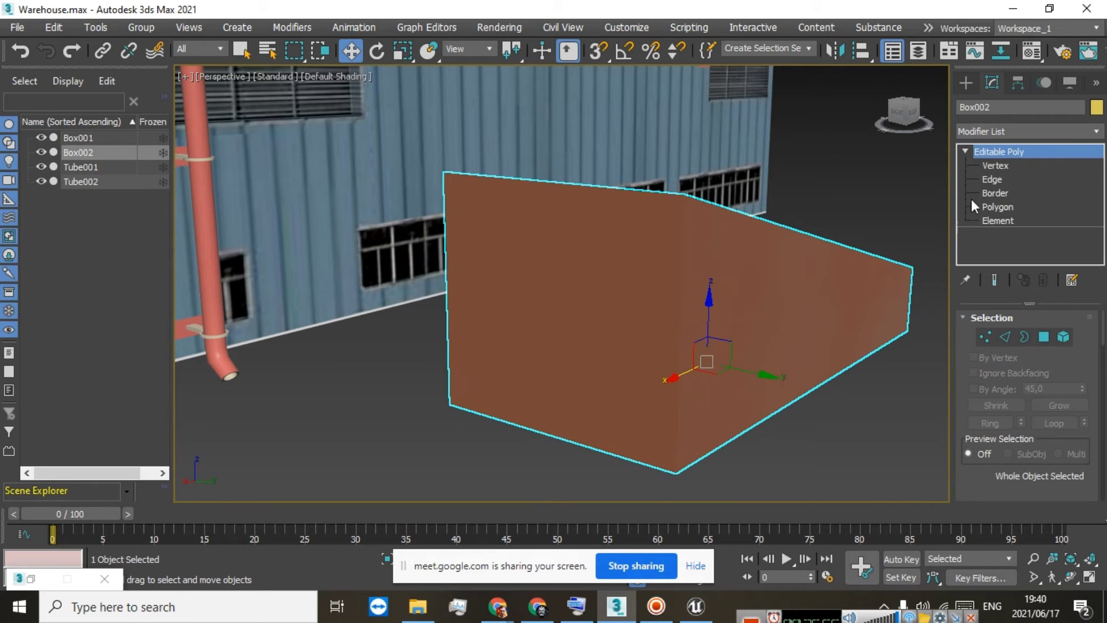
Extrude the nine selected end-face polygons very slightly inward
left_click(985, 206)
scroll(985, 434, "down", 5)
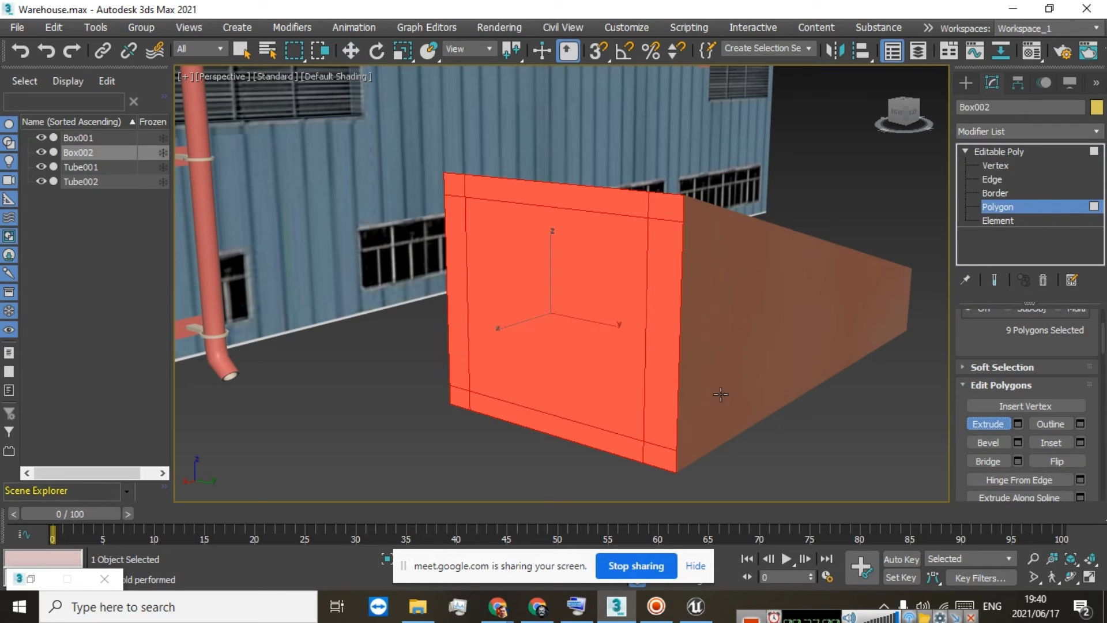
left_click_drag(547, 360, 545, 362)
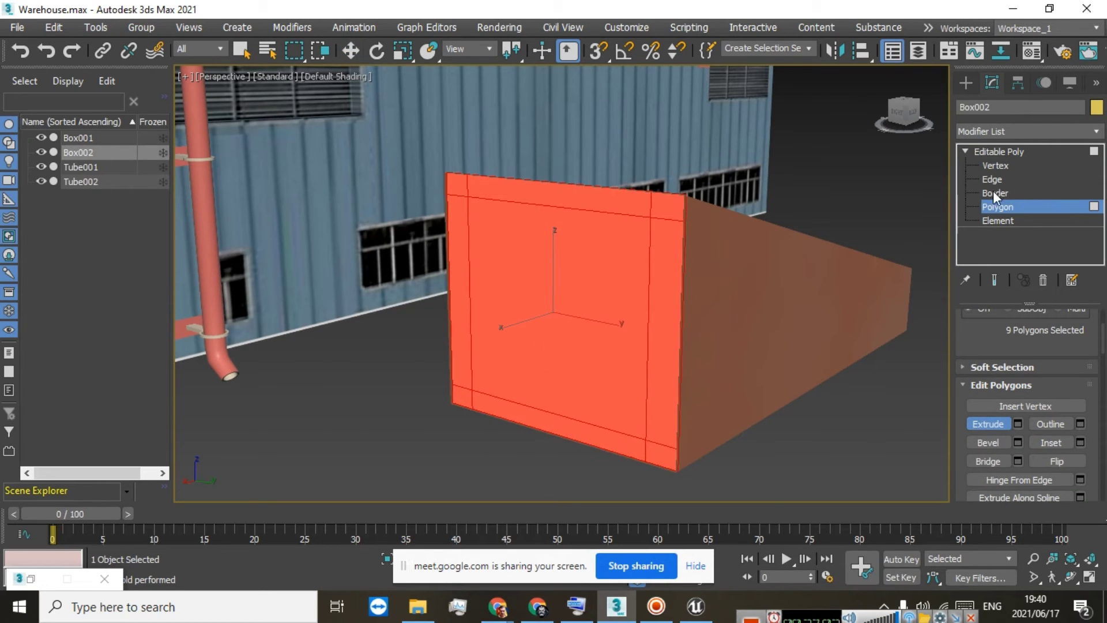
Select only the large centre polygon of the end face and extrude it inward to form a shallow recess
left_click(991, 206)
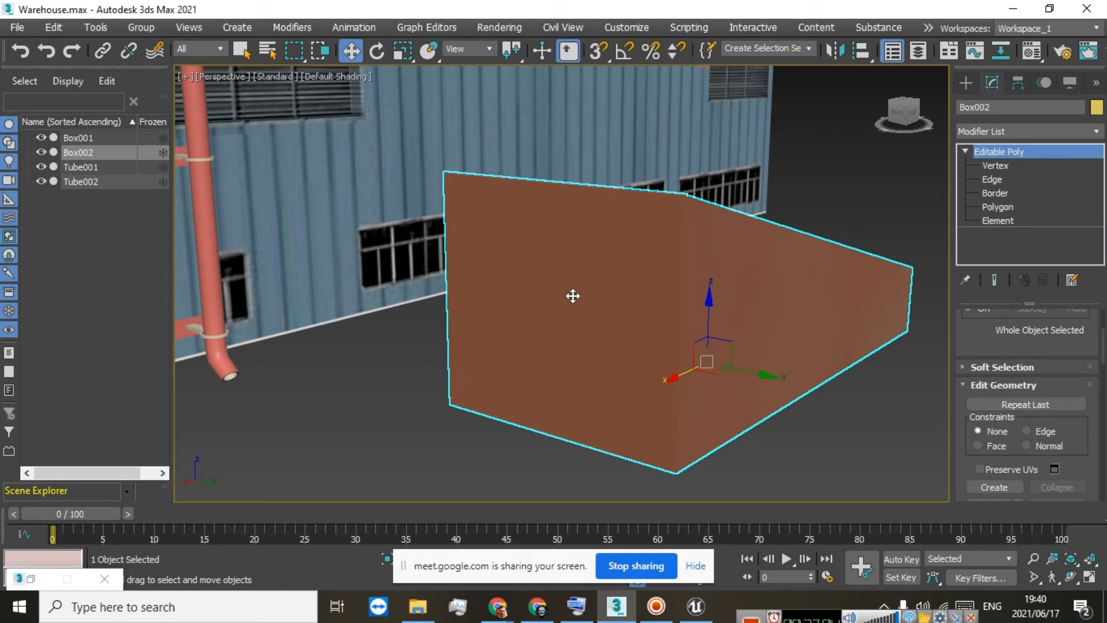
left_click(1021, 207)
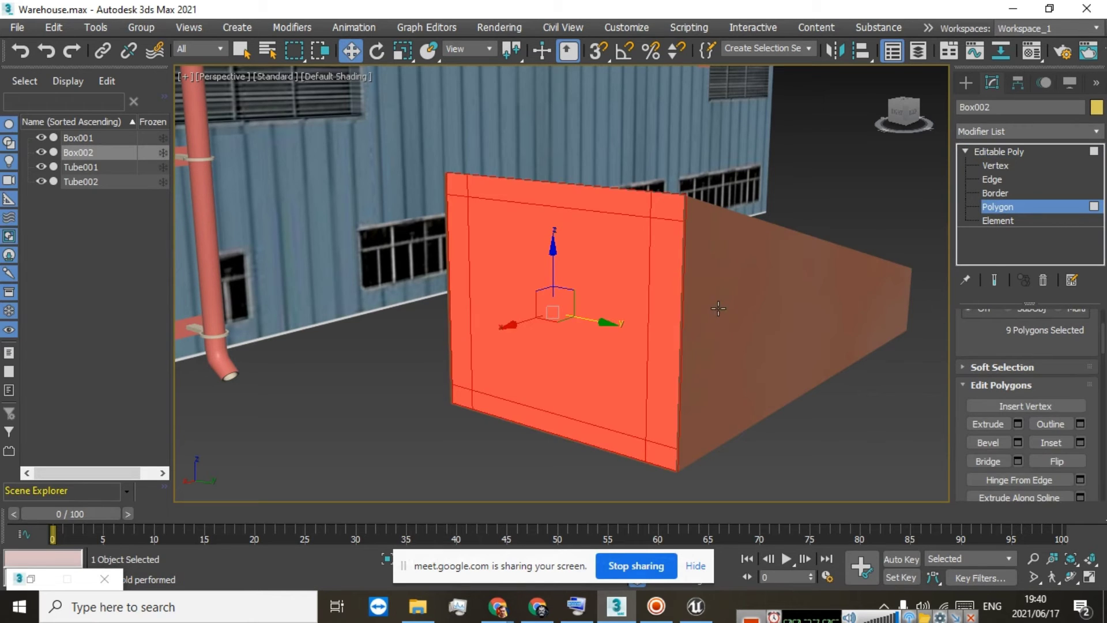
left_click(595, 344)
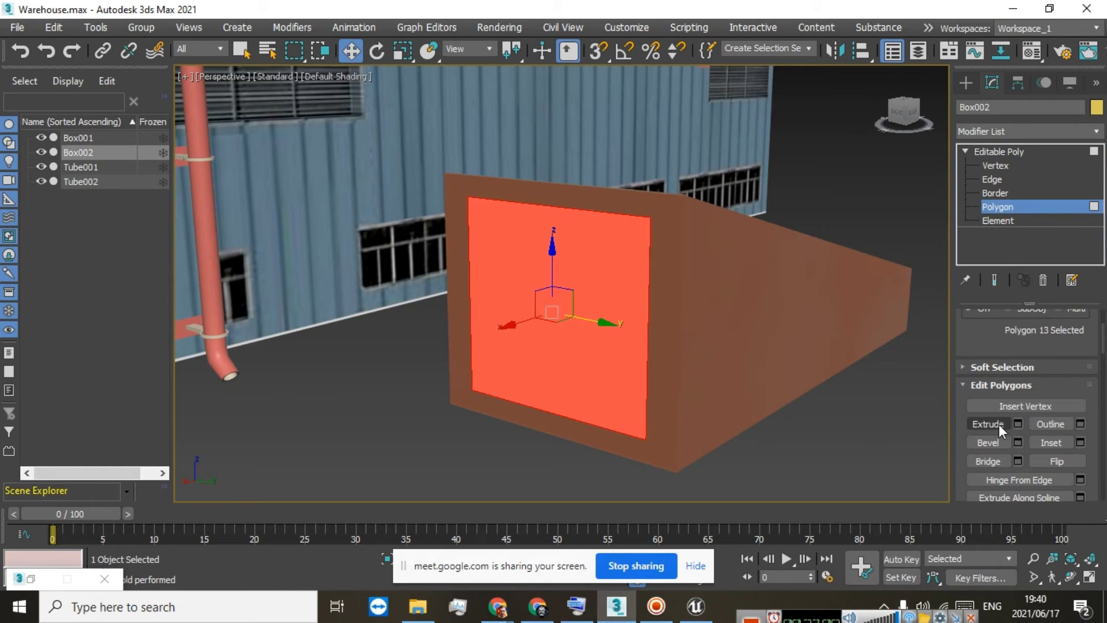
left_click_drag(582, 367, 560, 374)
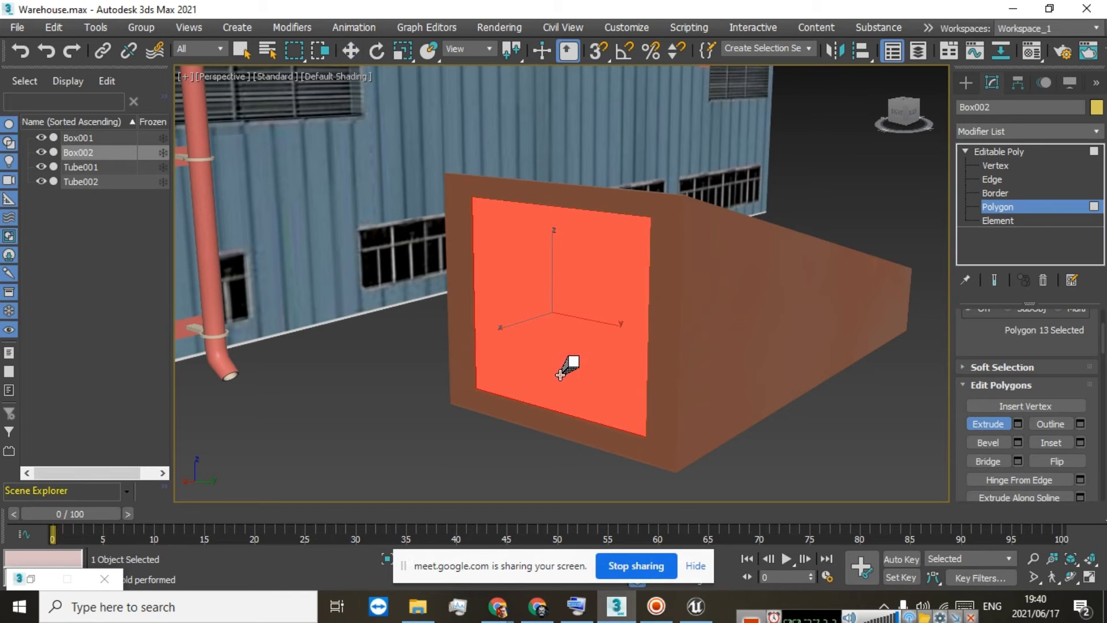
key("F2")
key("F2")
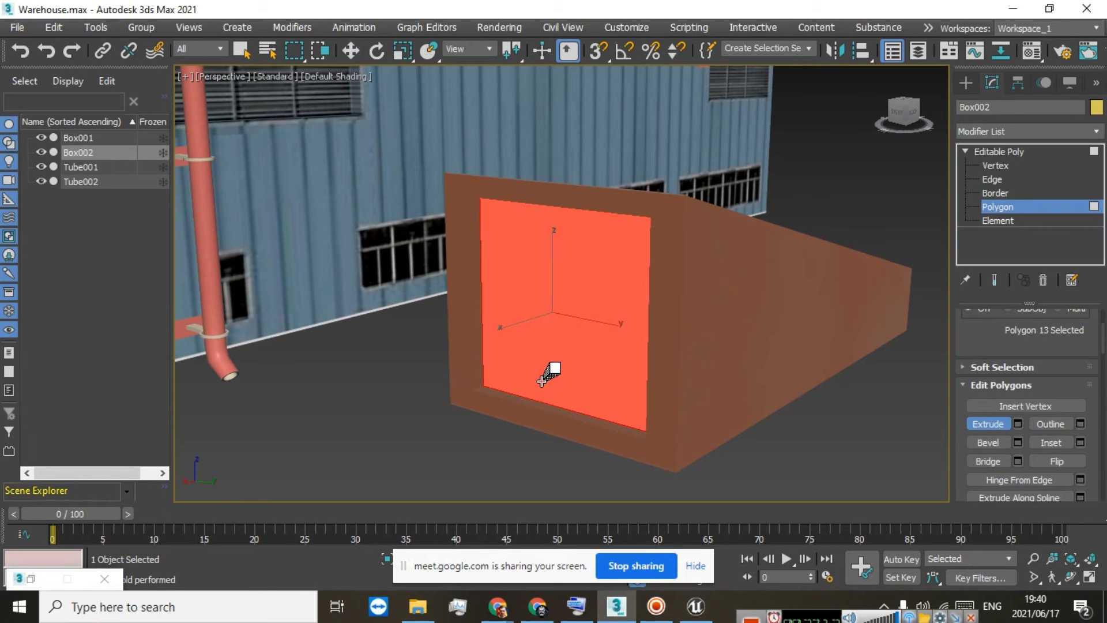
key("F2")
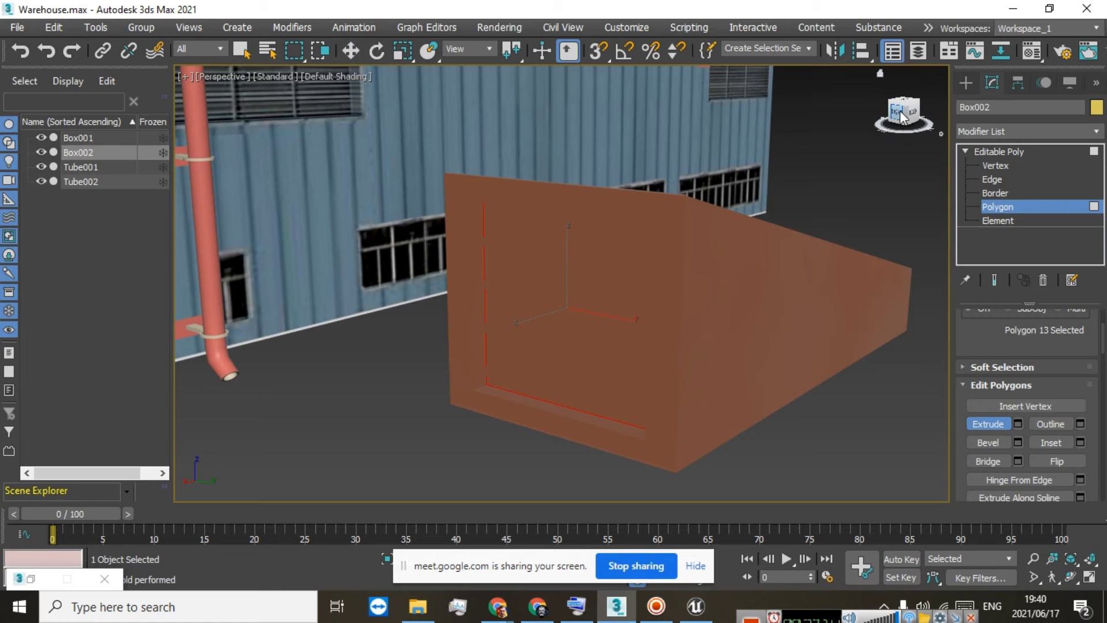
mouse_move(903, 117)
left_mouse_down()
mouse_move(945, 120)
mouse_move(903, 127)
mouse_move(905, 117)
left_mouse_up()
key("w")
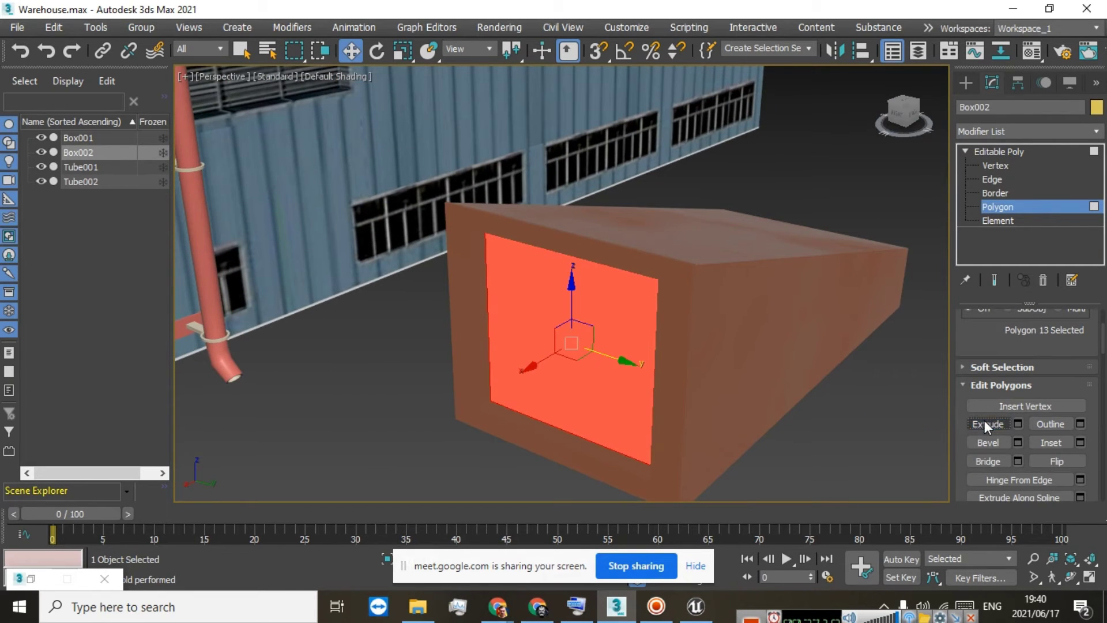
Choose the 18 - Rubber material and add a BitmapLookup map to its Base Color
scroll(578, 322, "up", 3)
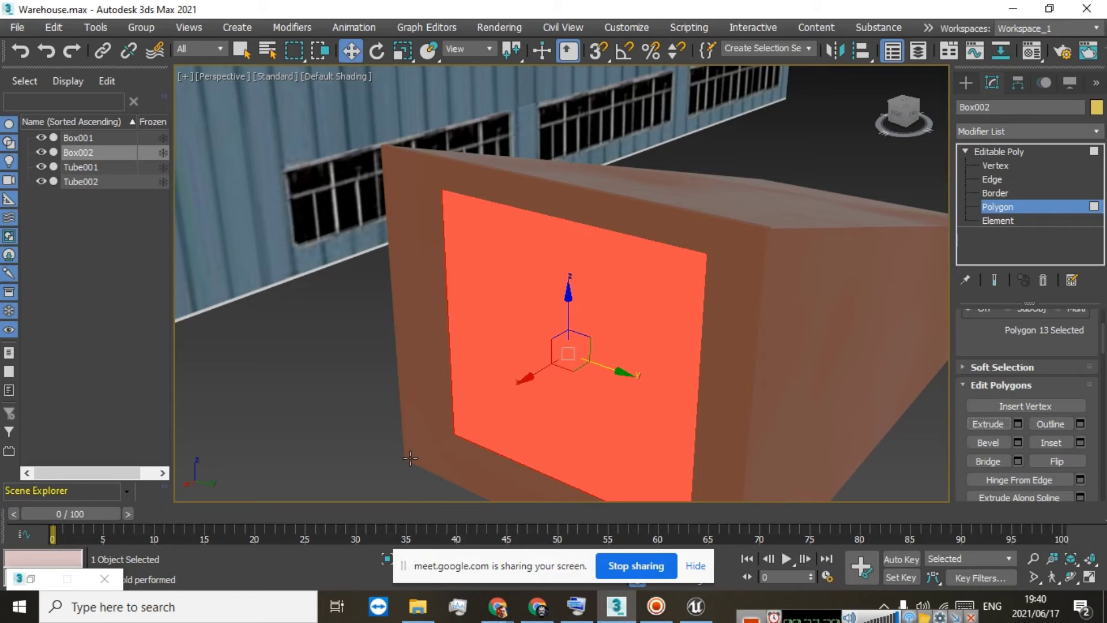
key("m")
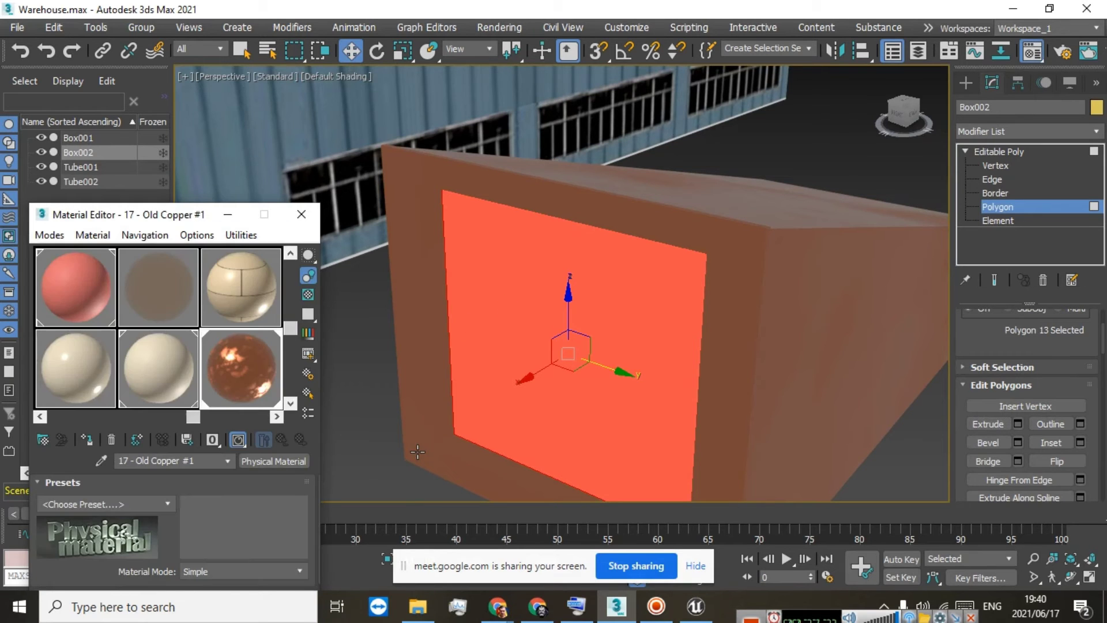
left_click(233, 309)
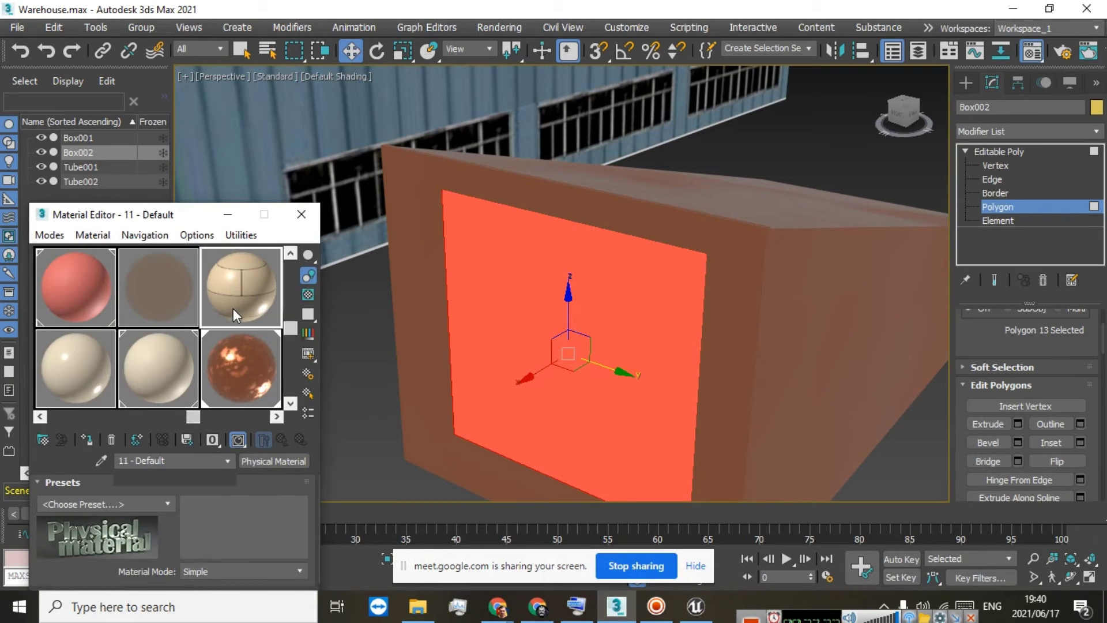
left_click(278, 417)
left_click(245, 362)
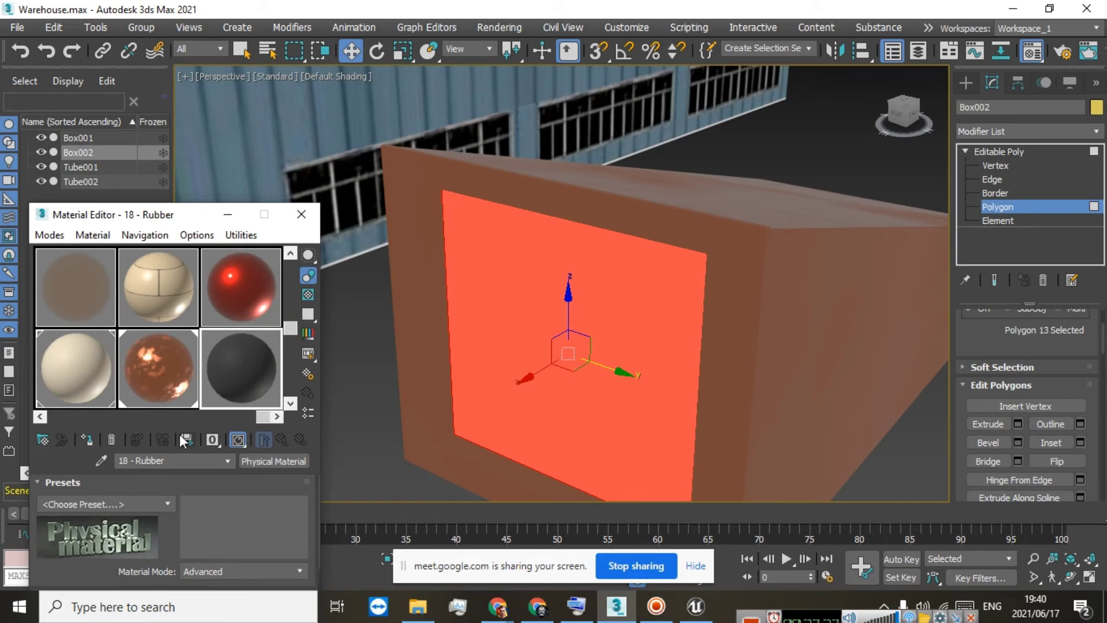
scroll(179, 519, "down", 15)
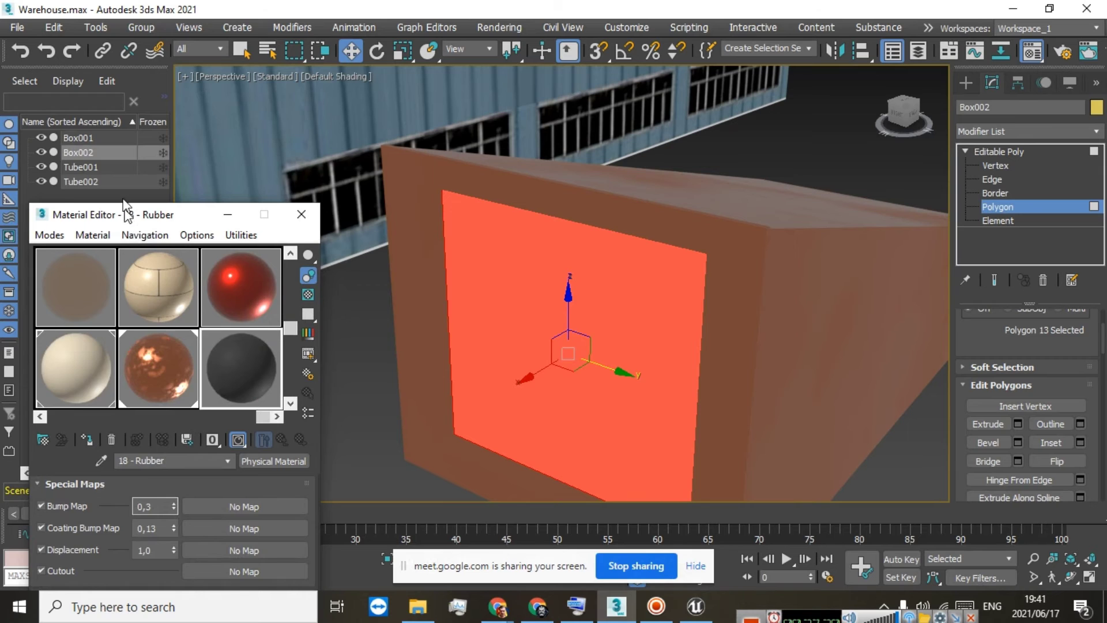
left_click_drag(127, 214, 121, 25)
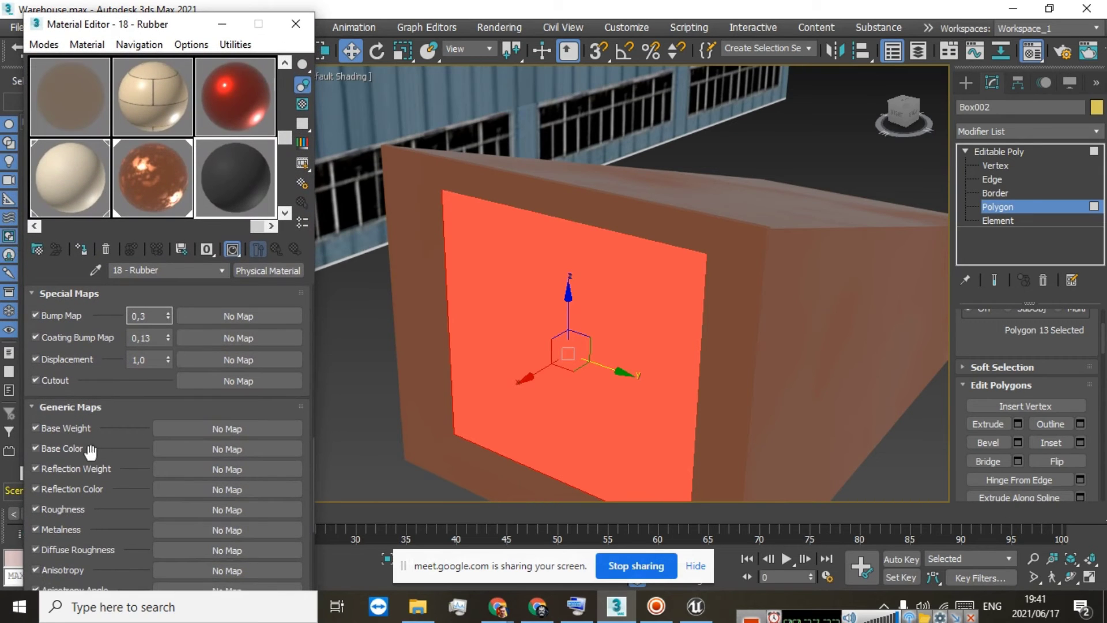
left_click(226, 450)
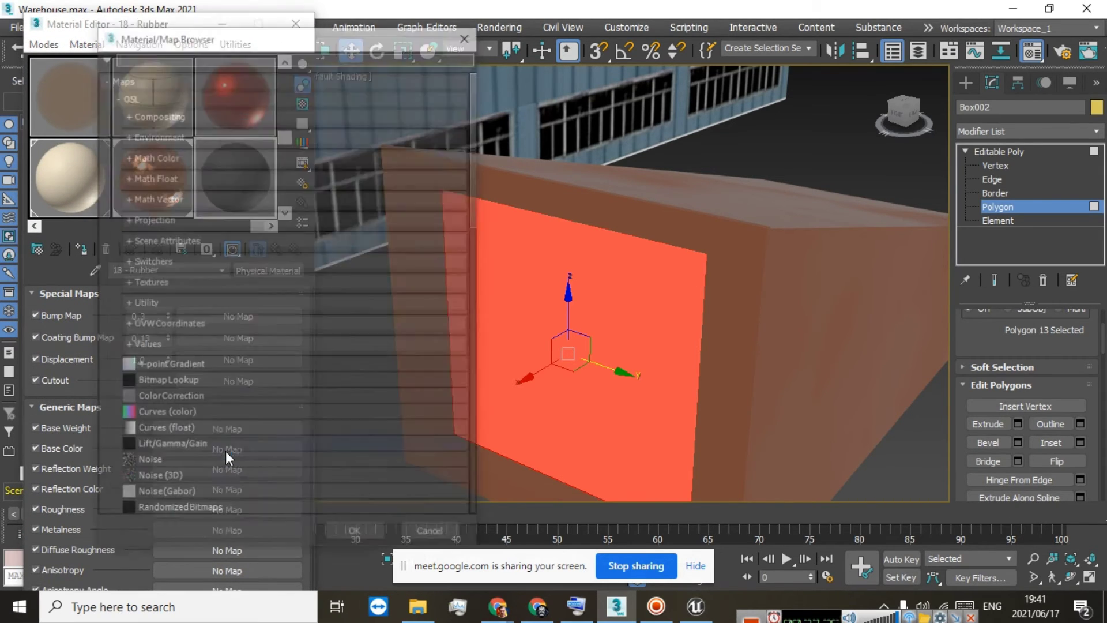
double_click(167, 379)
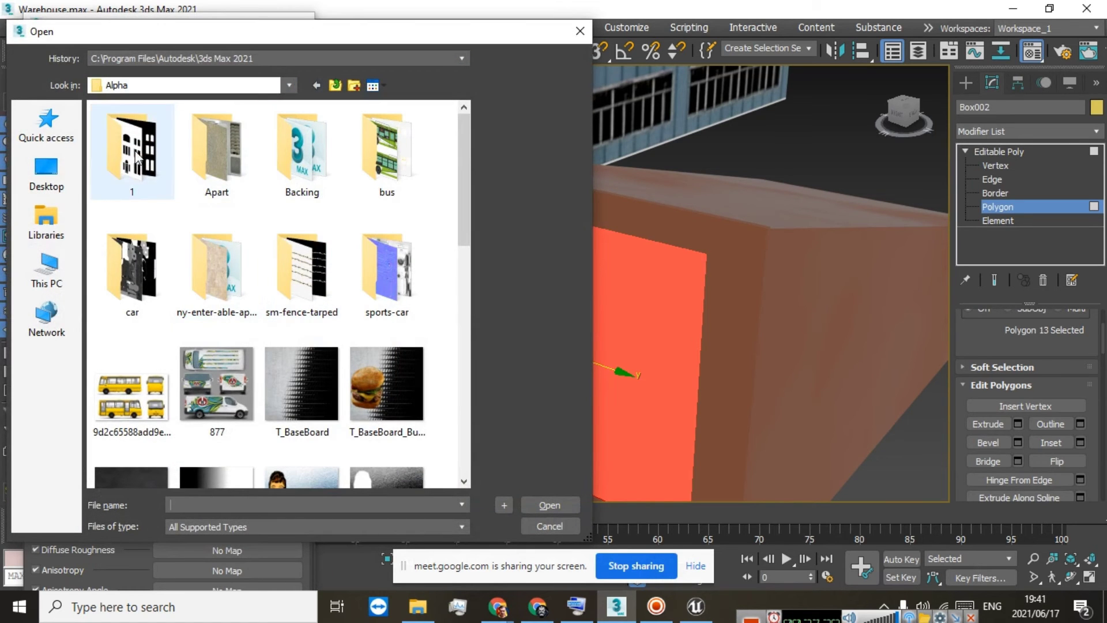
Load the chainlinnlk texture from D:\Textures\Buildings\Grills into the Rubber material's Base Color bitmap map
left_click(328, 87)
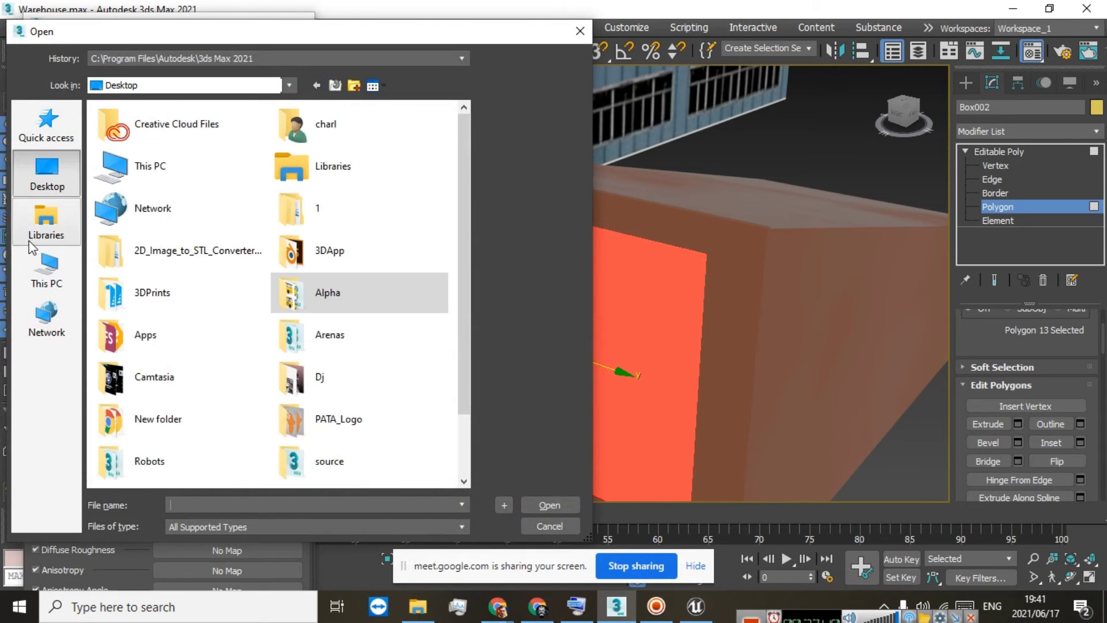
left_click(46, 271)
double_click(299, 328)
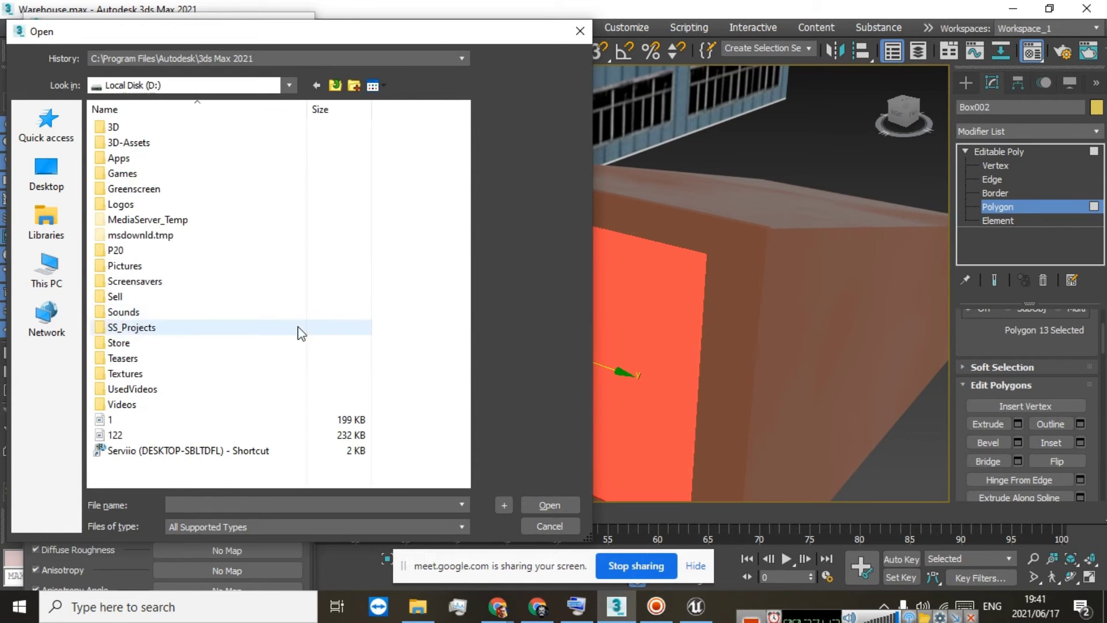
double_click(122, 373)
left_click(143, 198)
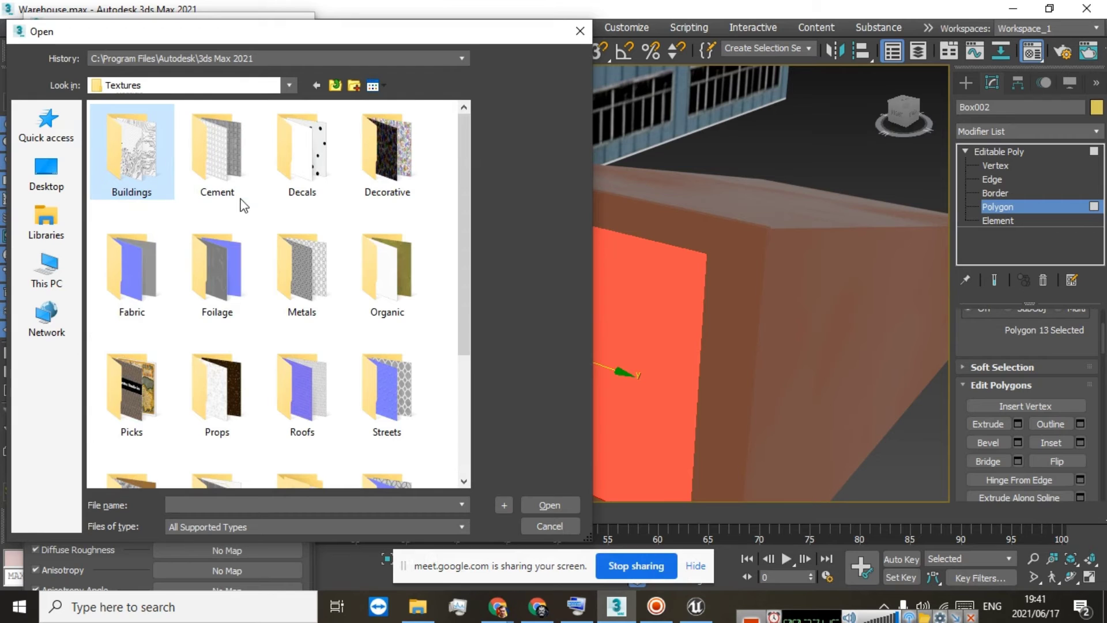
double_click(140, 181)
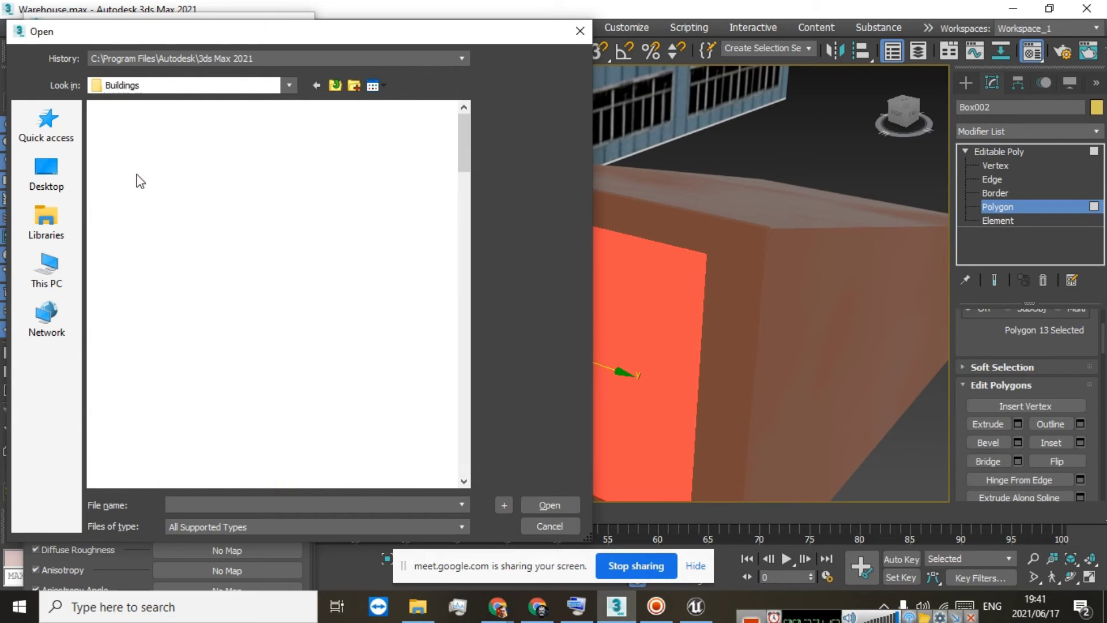
double_click(211, 180)
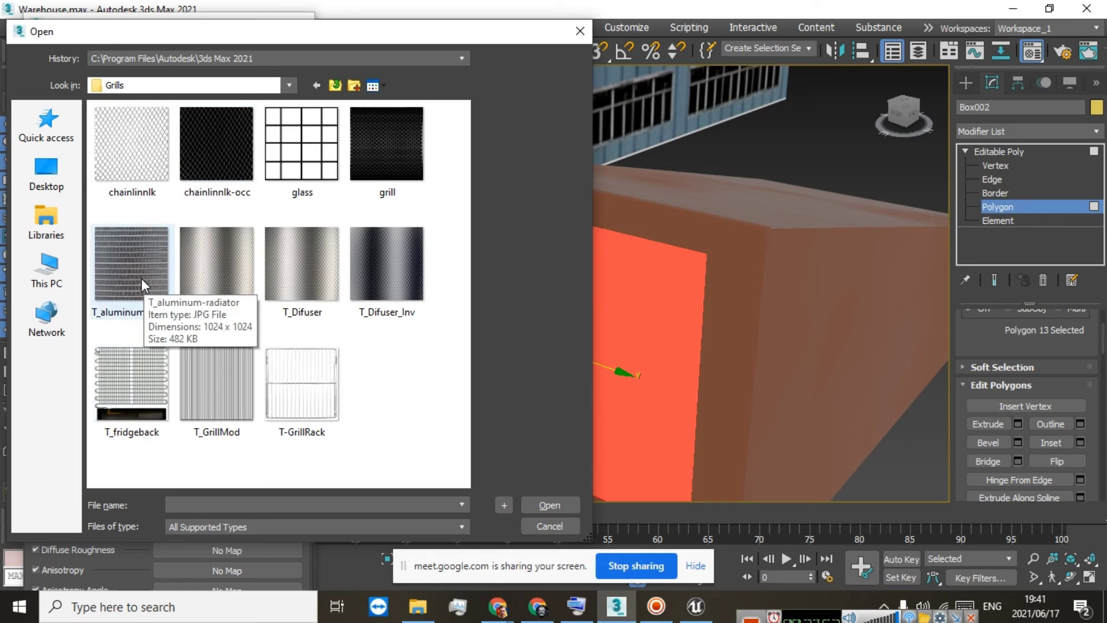
double_click(146, 161)
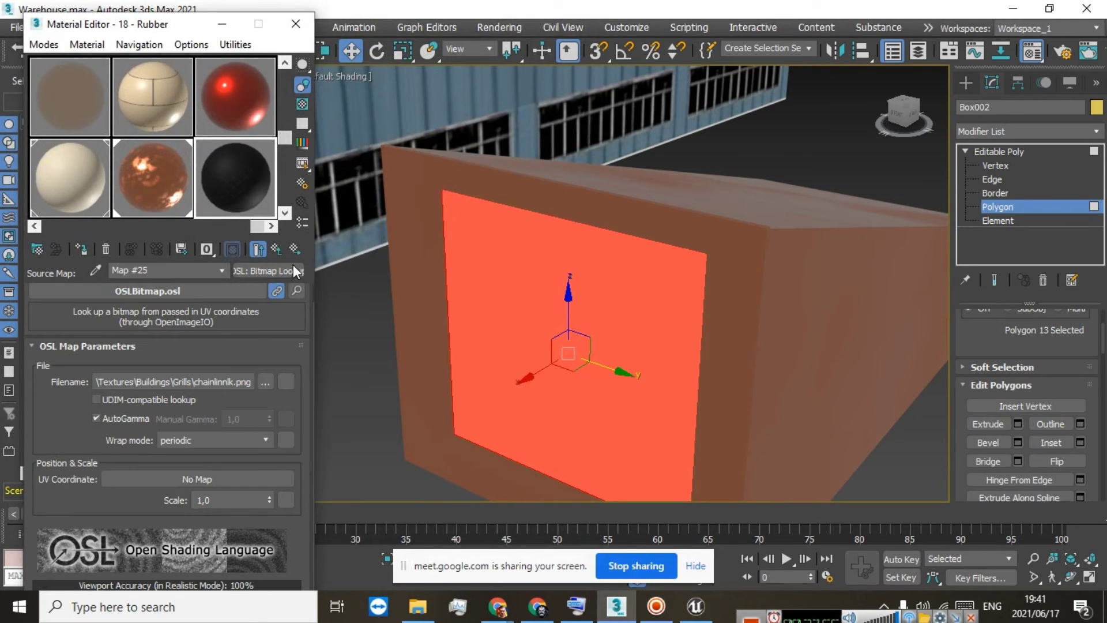
Assign the chain-link Rubber material to the selected recess polygon, then deselect it and inspect the textured recess face-on
left_click(85, 255)
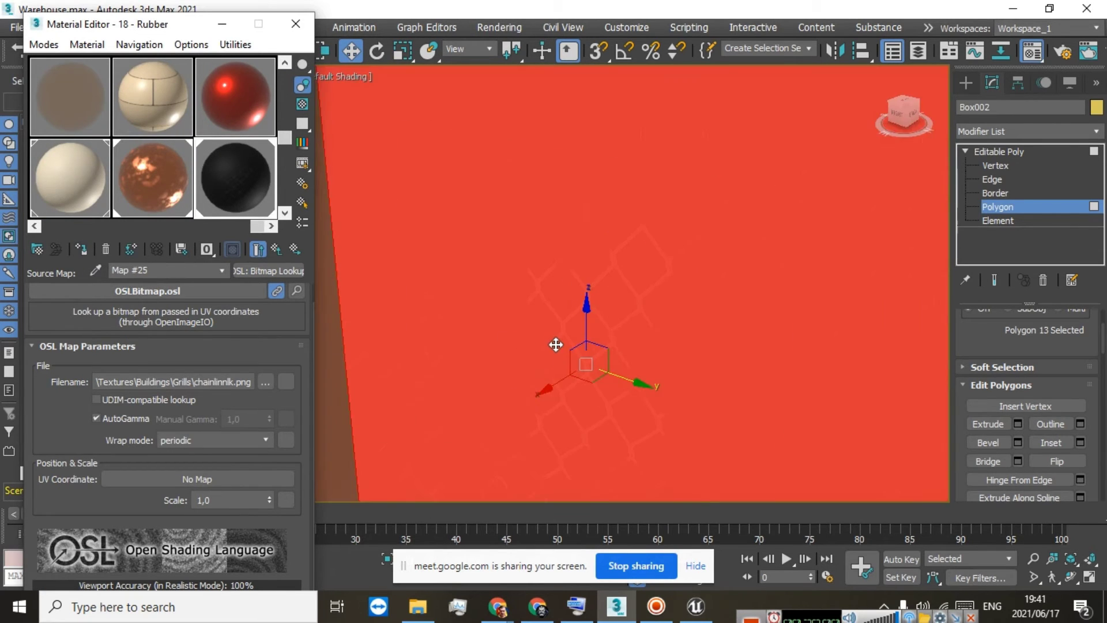
left_click_drag(892, 114, 913, 116)
middle_click_drag(737, 240, 426, 274)
left_click(495, 95)
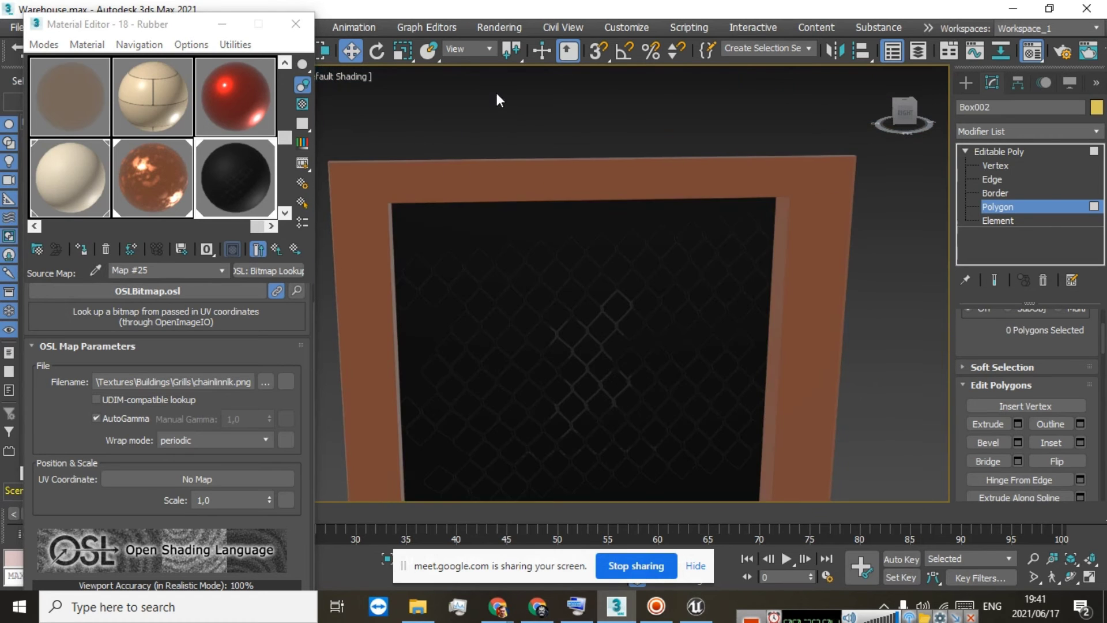
scroll(535, 347, "up", 3)
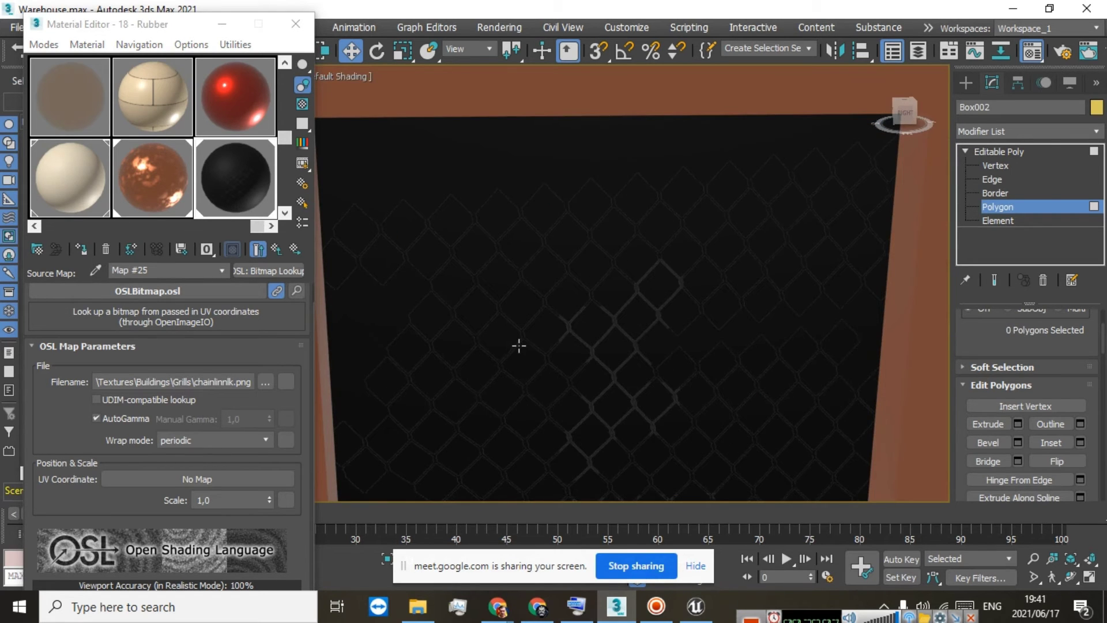
scroll(513, 329, "down", 5)
scroll(517, 331, "up", 3)
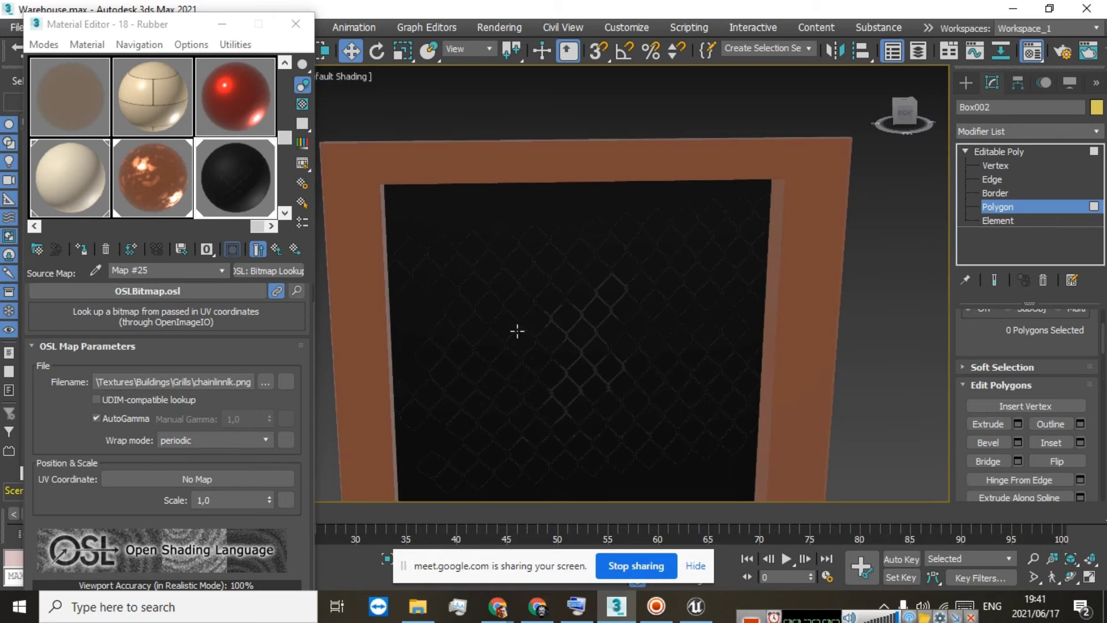
scroll(516, 333, "down", 2)
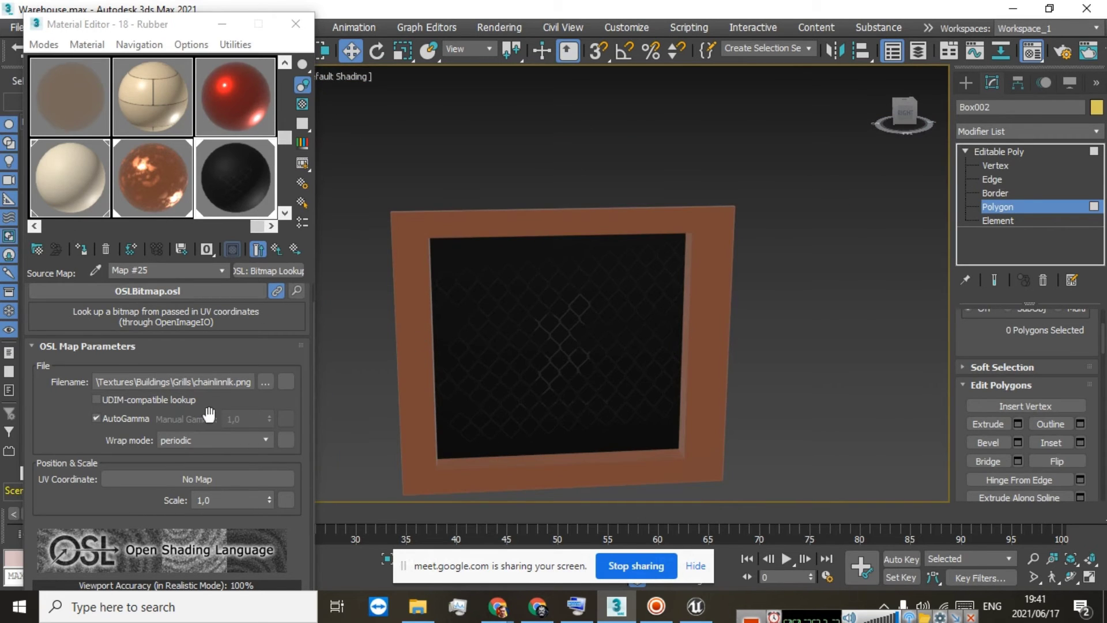
Reopen the bitmap map's image file selection and go to the Metals folder under Textures
left_click(216, 293)
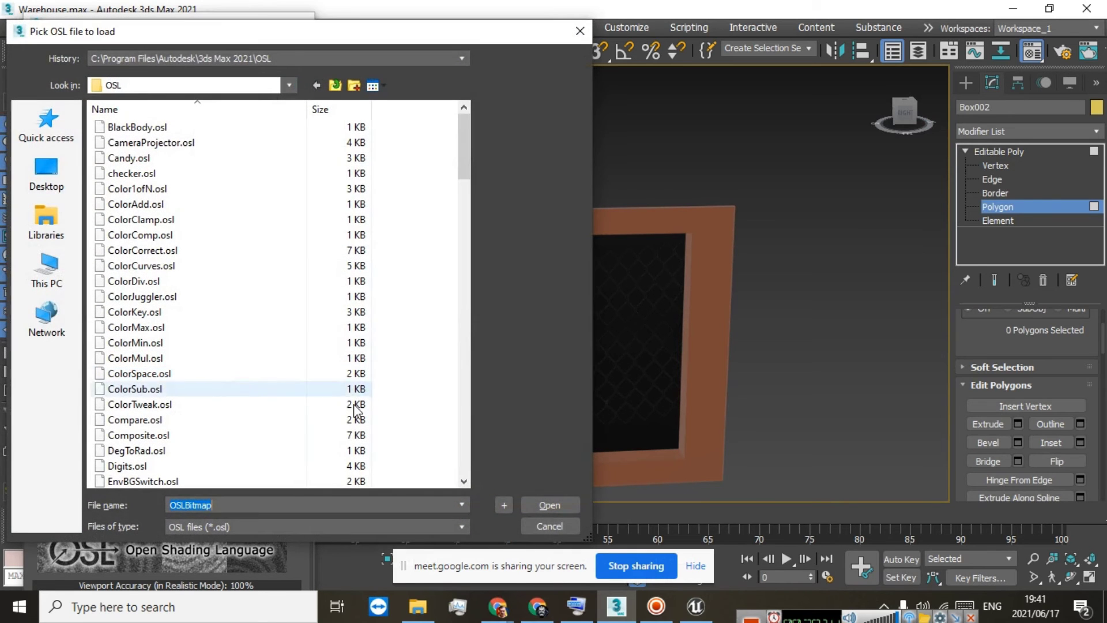
left_click(548, 526)
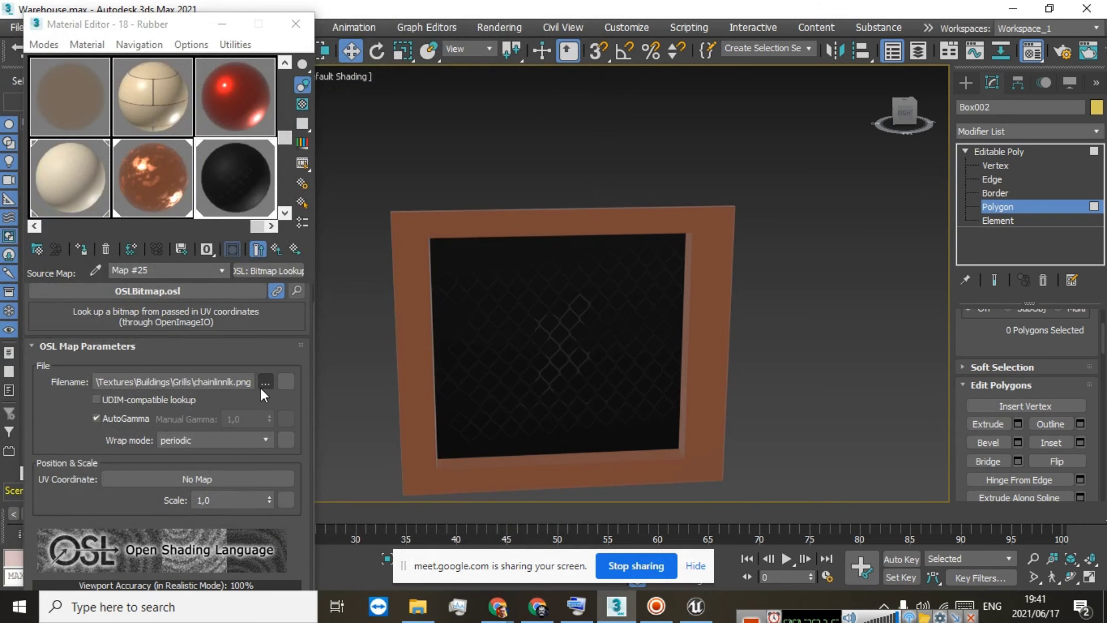
left_click(265, 382)
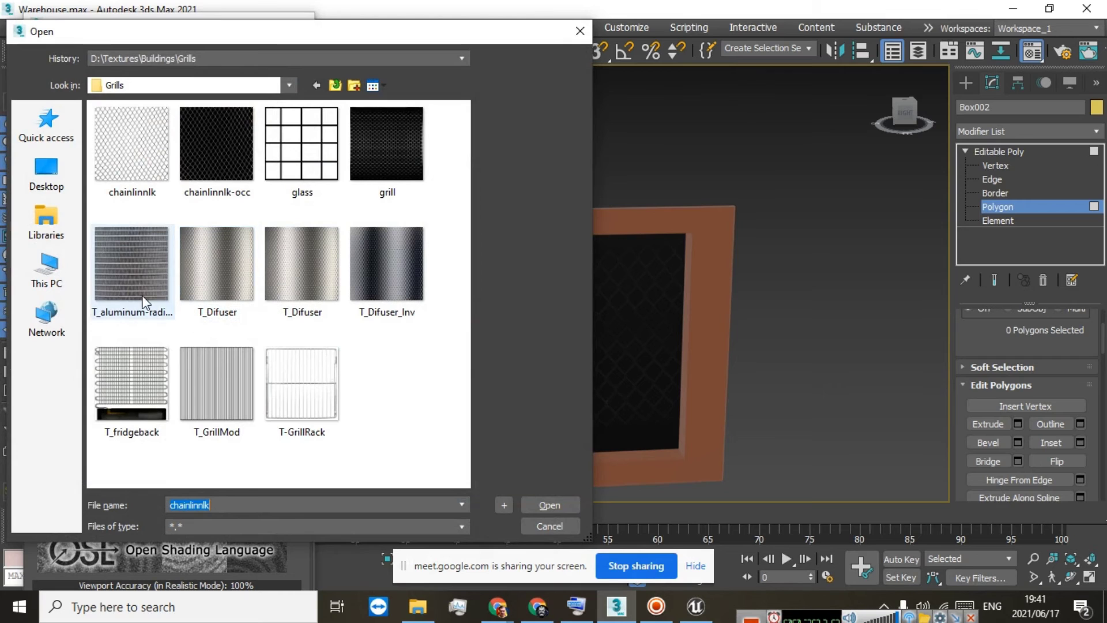
left_click(329, 84)
left_click(331, 84)
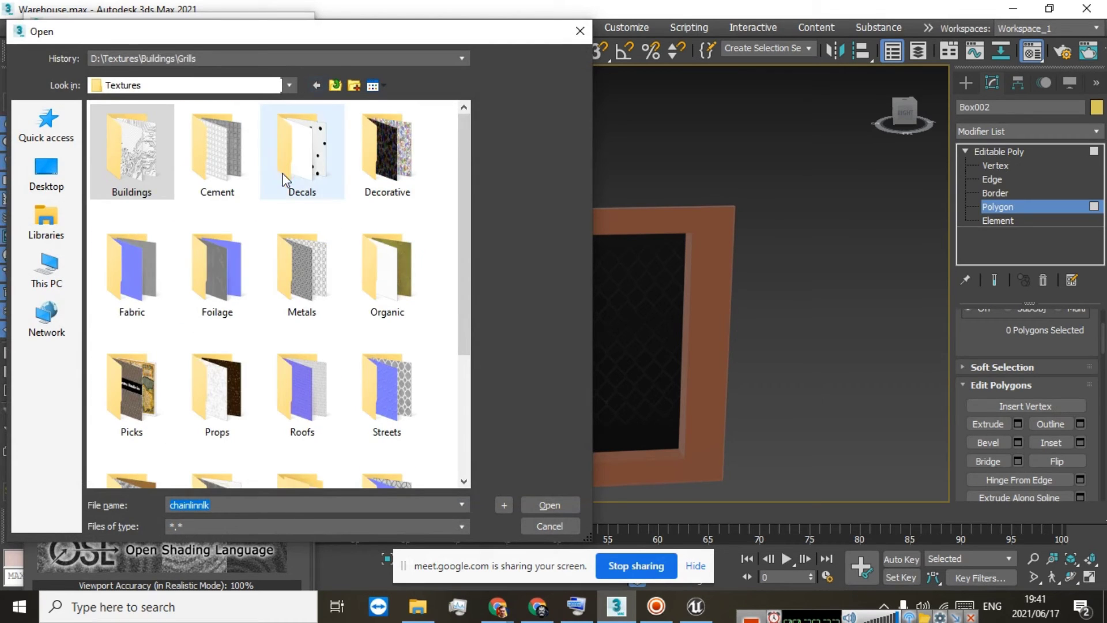
double_click(294, 256)
Look through the Metals texture thumbnails for a grille or vent image to replace the chain-link texture
scroll(296, 250, "down", 3)
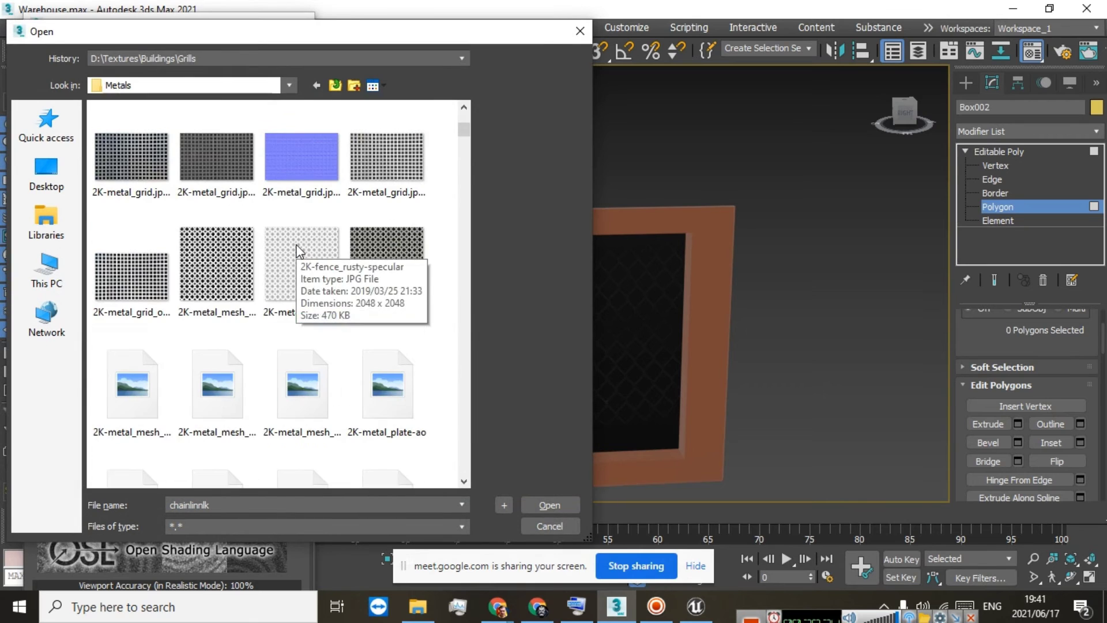
scroll(296, 250, "down", 10)
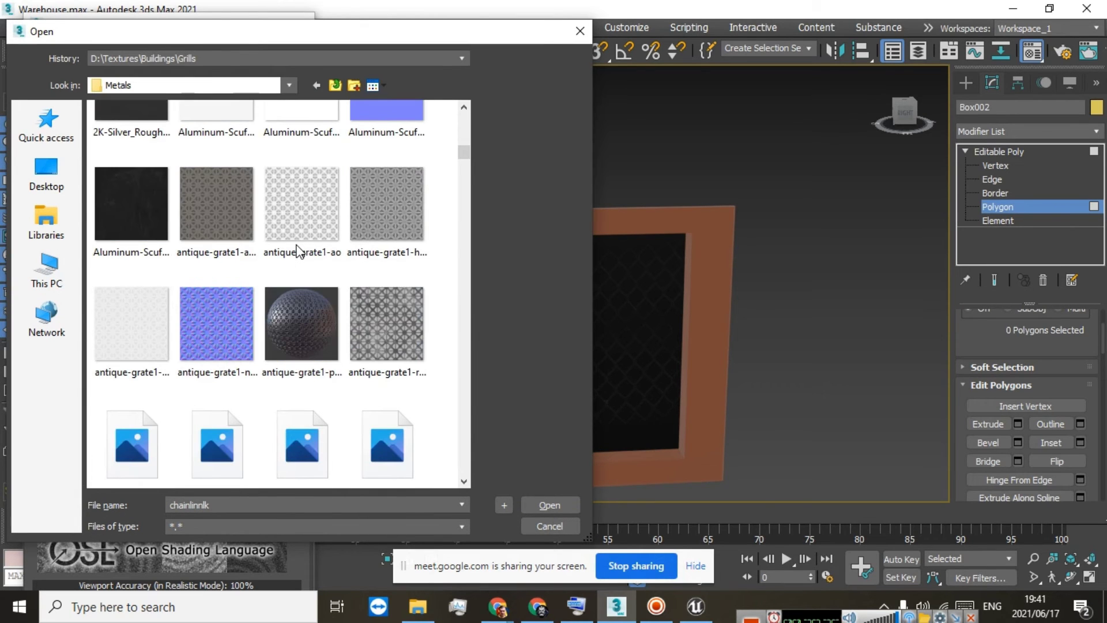
scroll(297, 249, "down", 5)
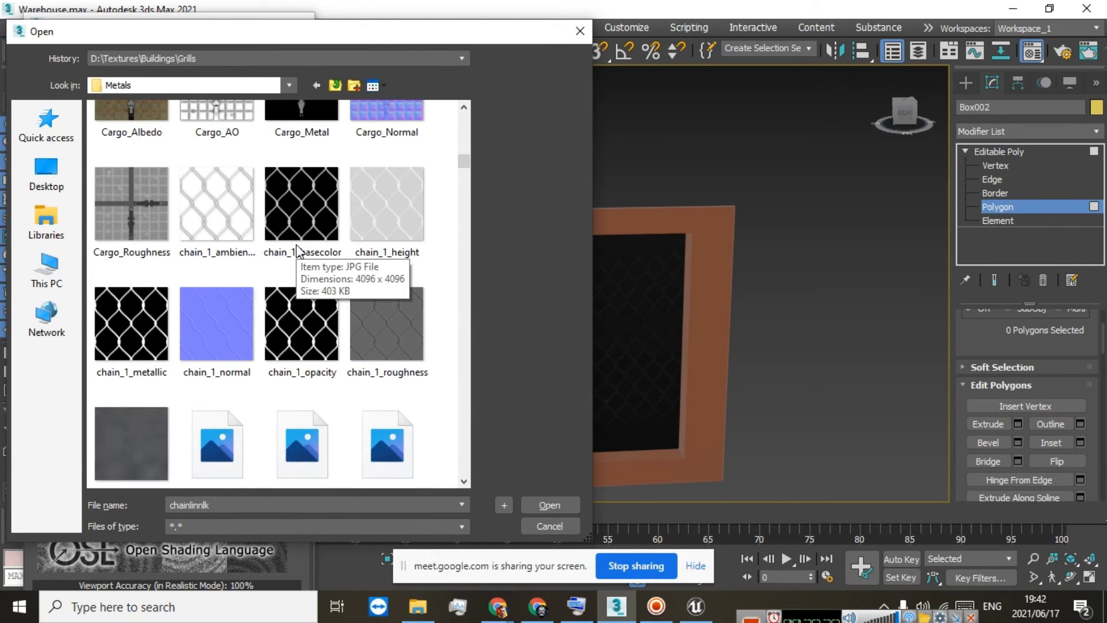
scroll(297, 249, "down", 3)
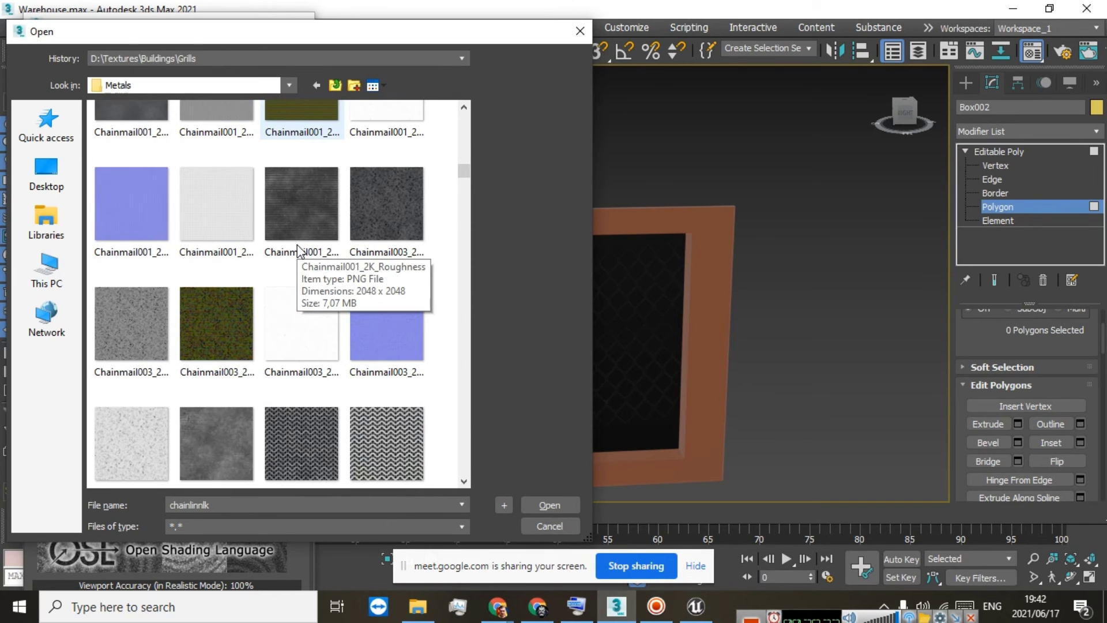
scroll(296, 244, "down", 3)
scroll(296, 245, "down", 3)
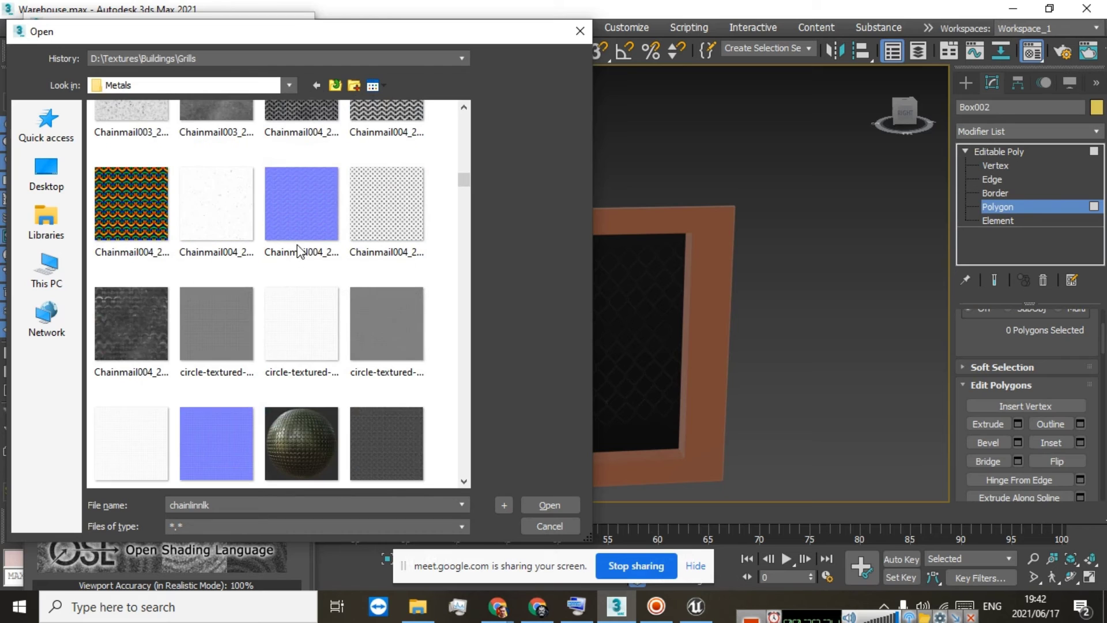
scroll(296, 244, "down", 6)
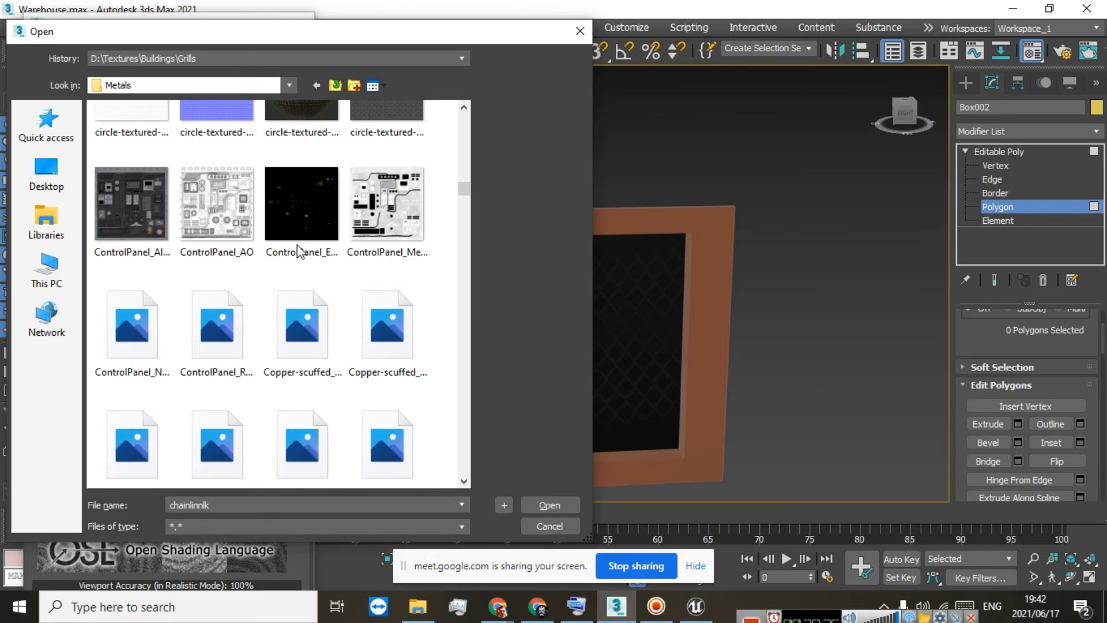
scroll(296, 244, "down", 6)
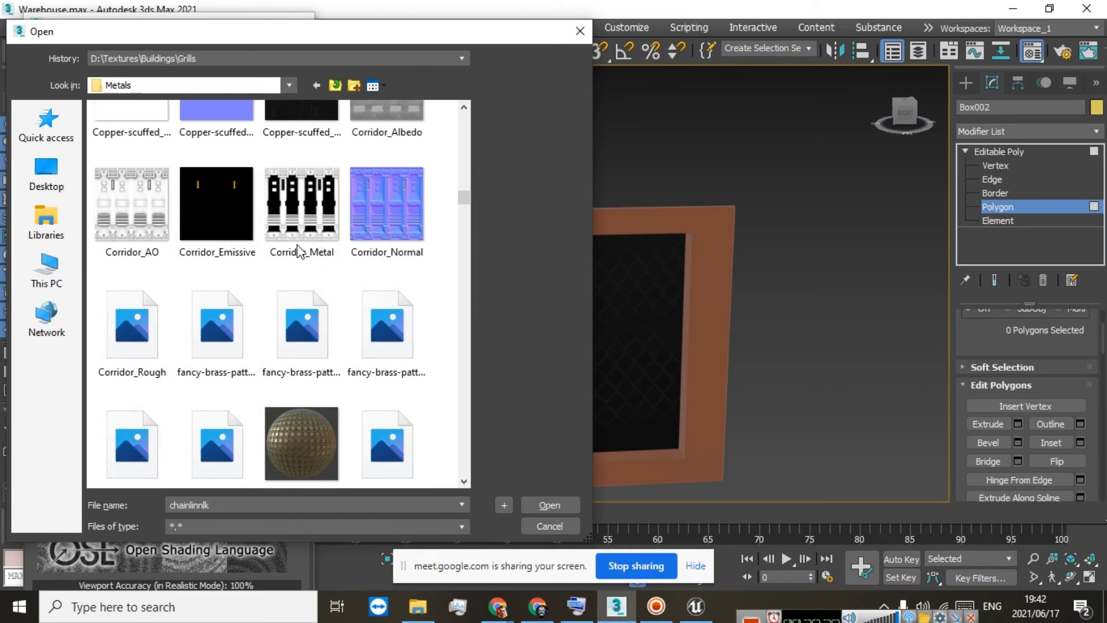
scroll(298, 248, "down", 3)
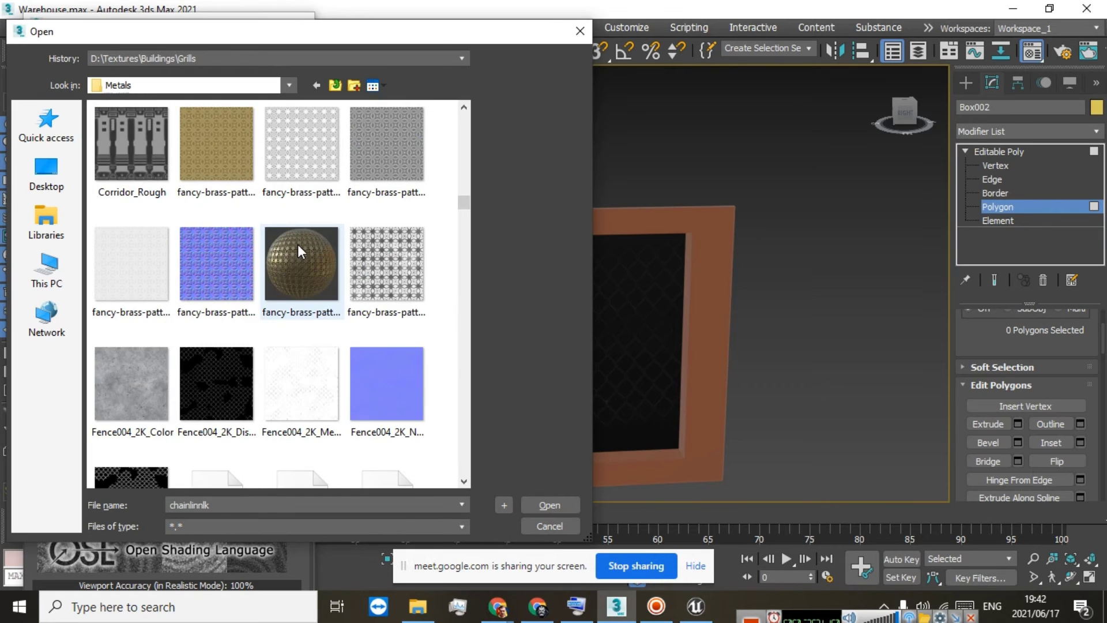
scroll(297, 248, "down", 6)
scroll(299, 241, "down", 3)
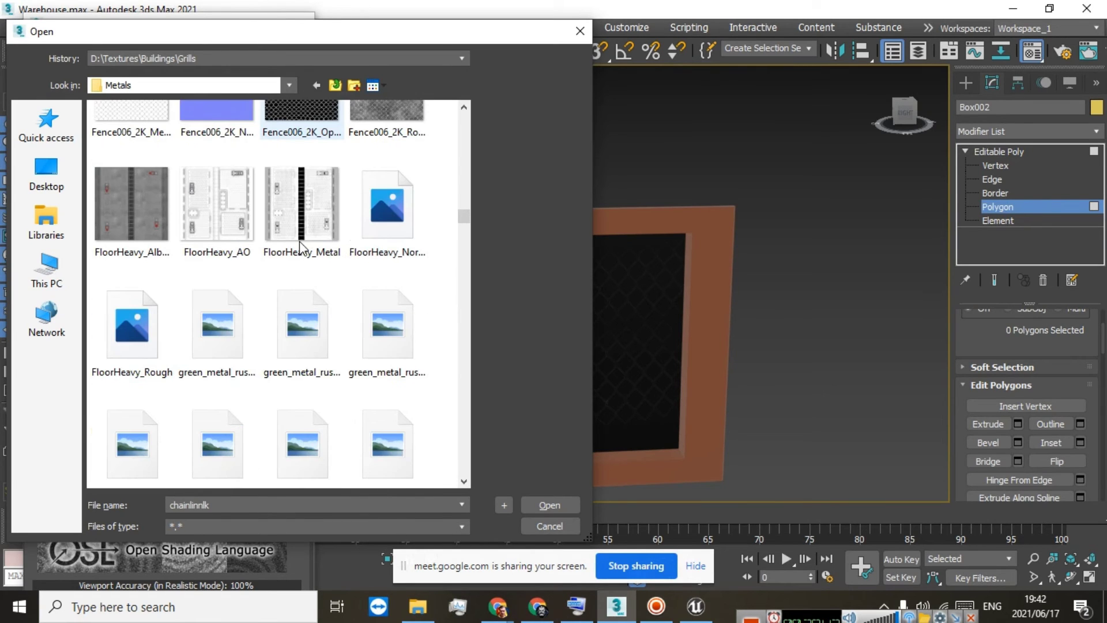
scroll(299, 241, "down", 6)
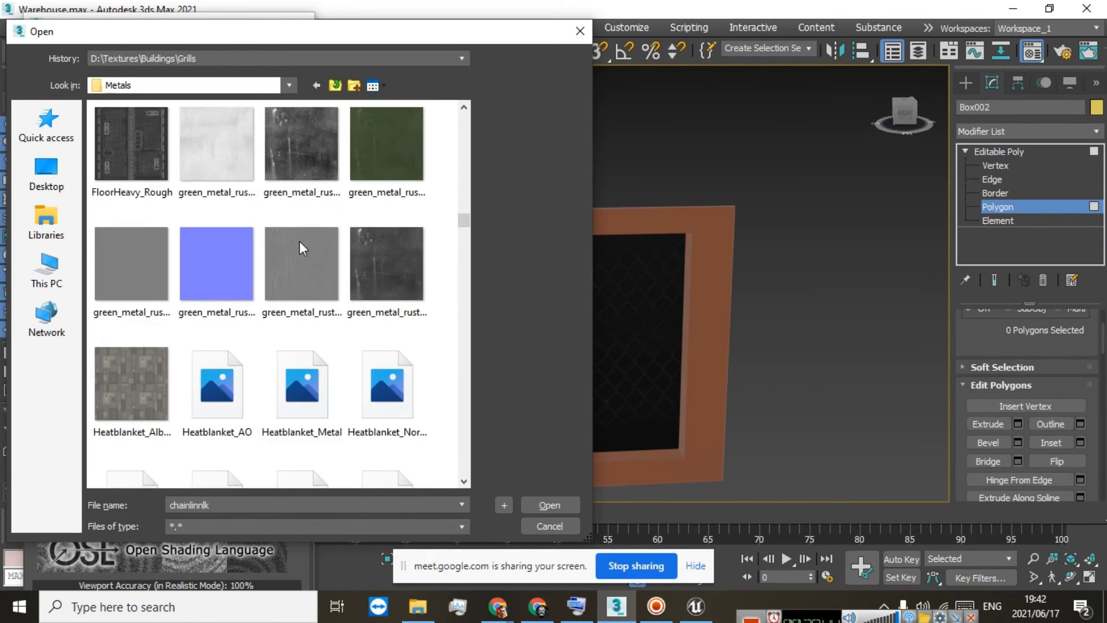
scroll(299, 240, "down", 8)
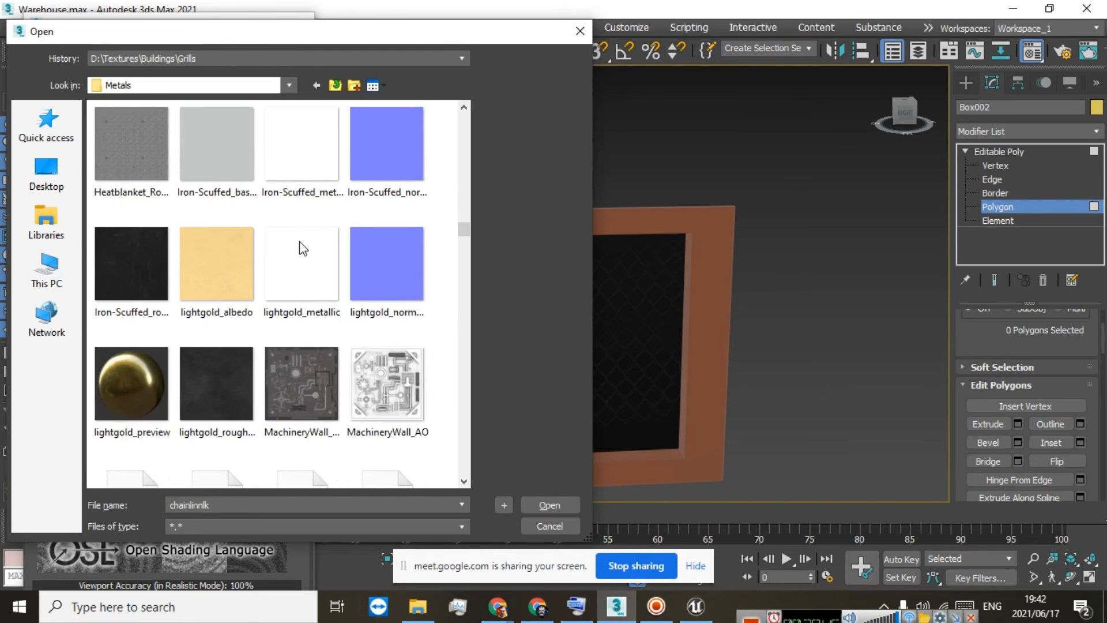
scroll(299, 241, "down", 6)
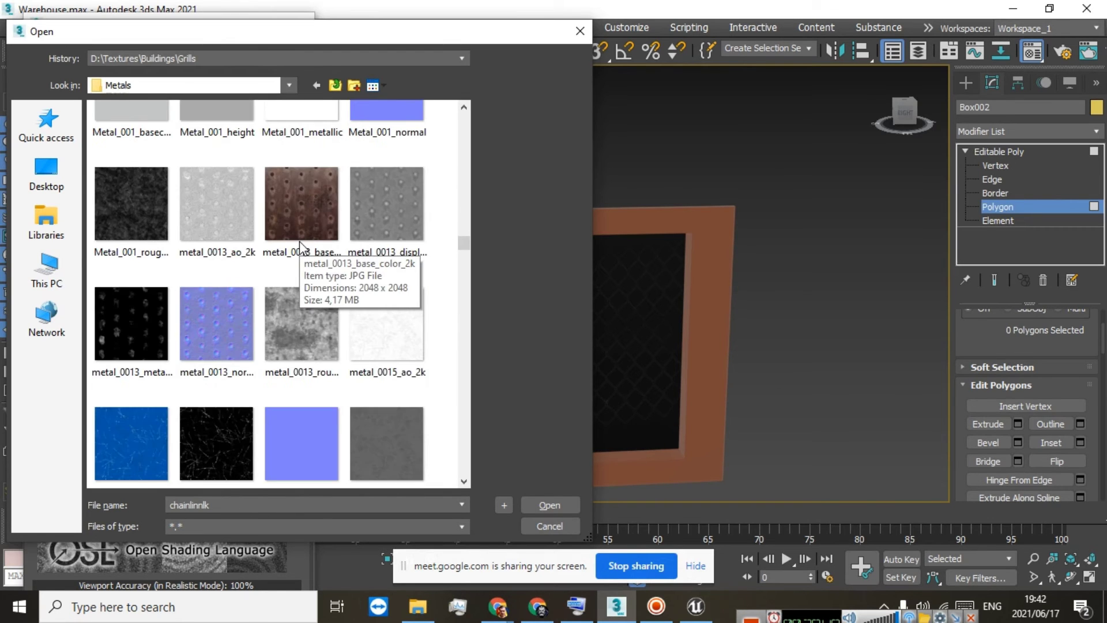
scroll(300, 241, "down", 10)
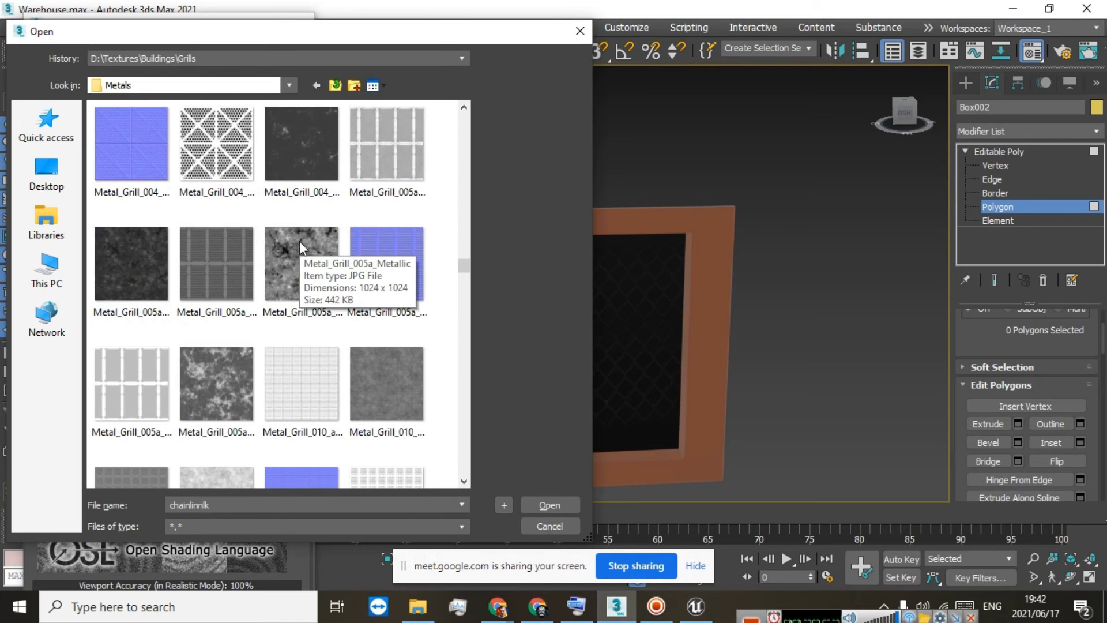
scroll(299, 241, "down", 7)
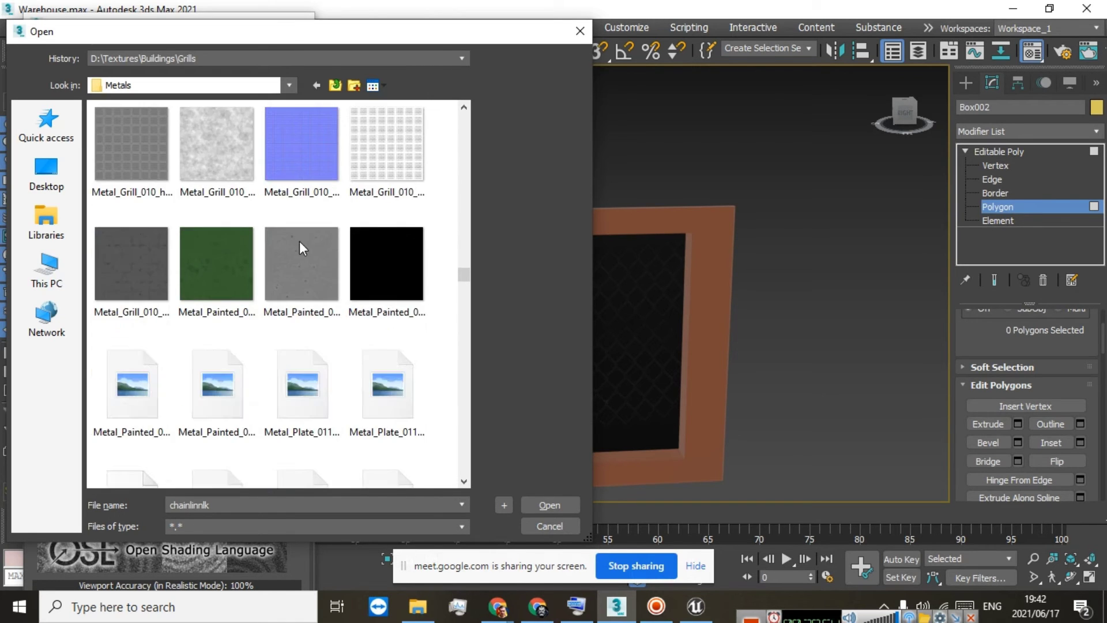
scroll(300, 241, "down", 6)
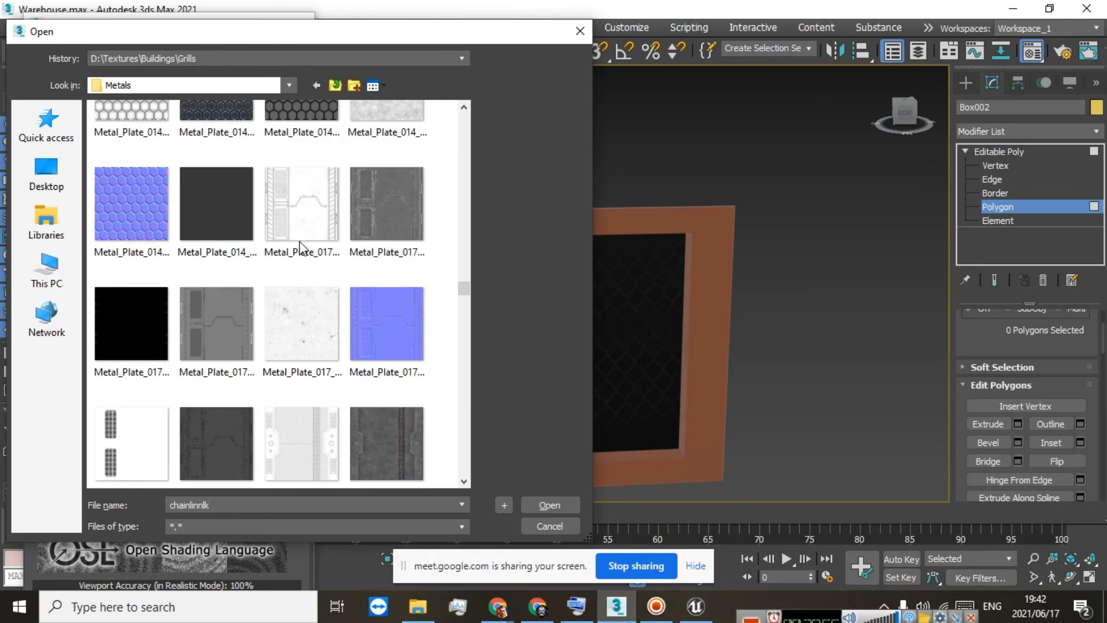
scroll(299, 241, "down", 10)
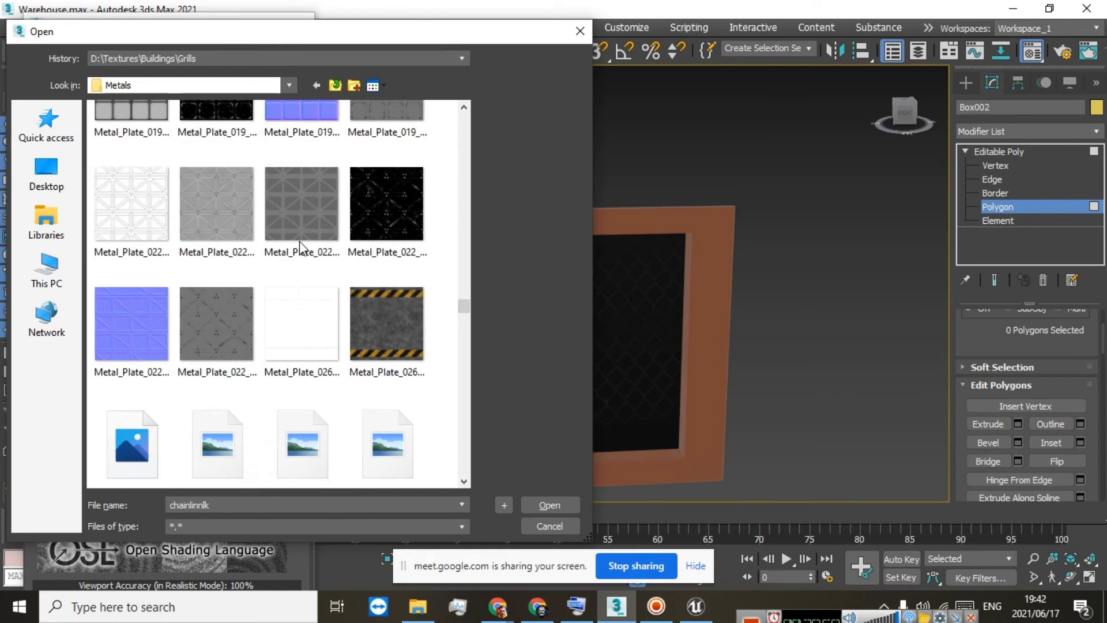
scroll(299, 241, "down", 12)
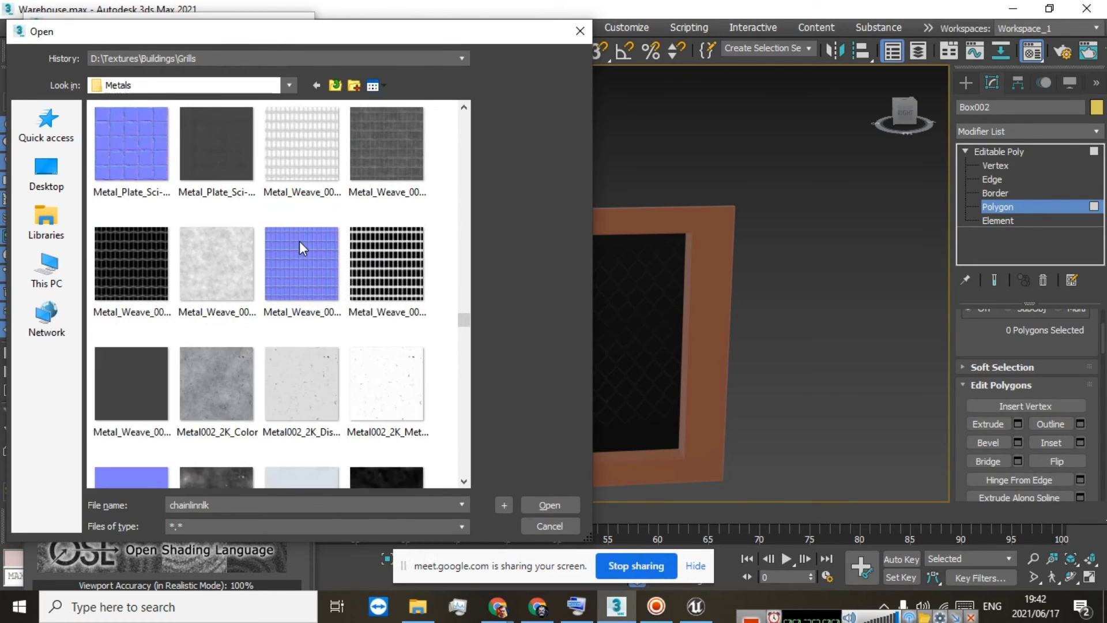
scroll(299, 241, "down", 15)
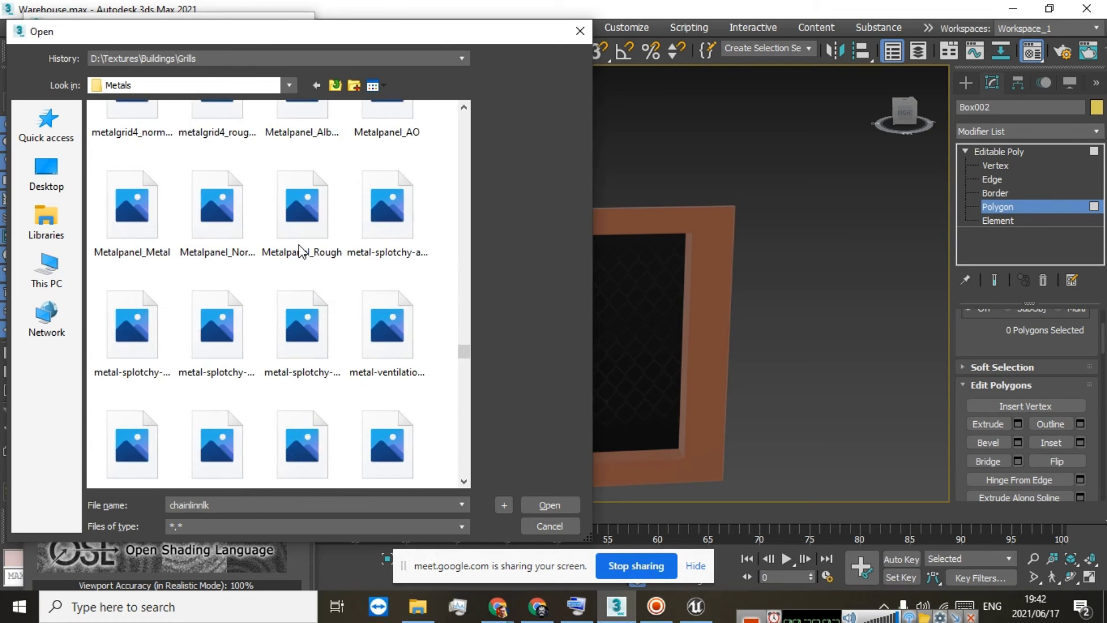
scroll(299, 249, "down", 6)
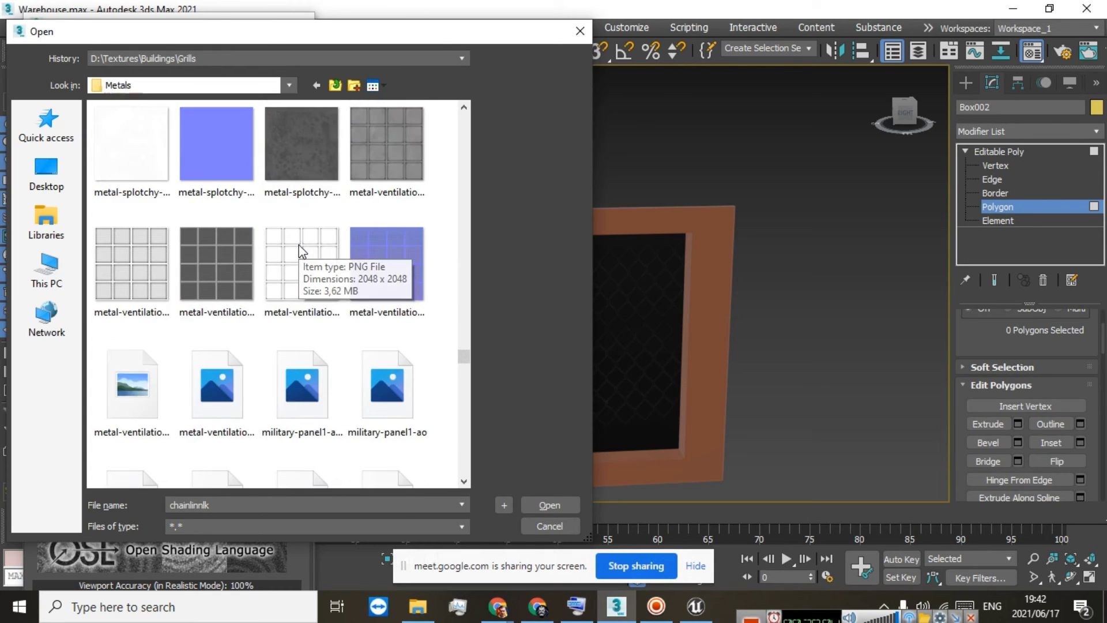
scroll(299, 245, "down", 3)
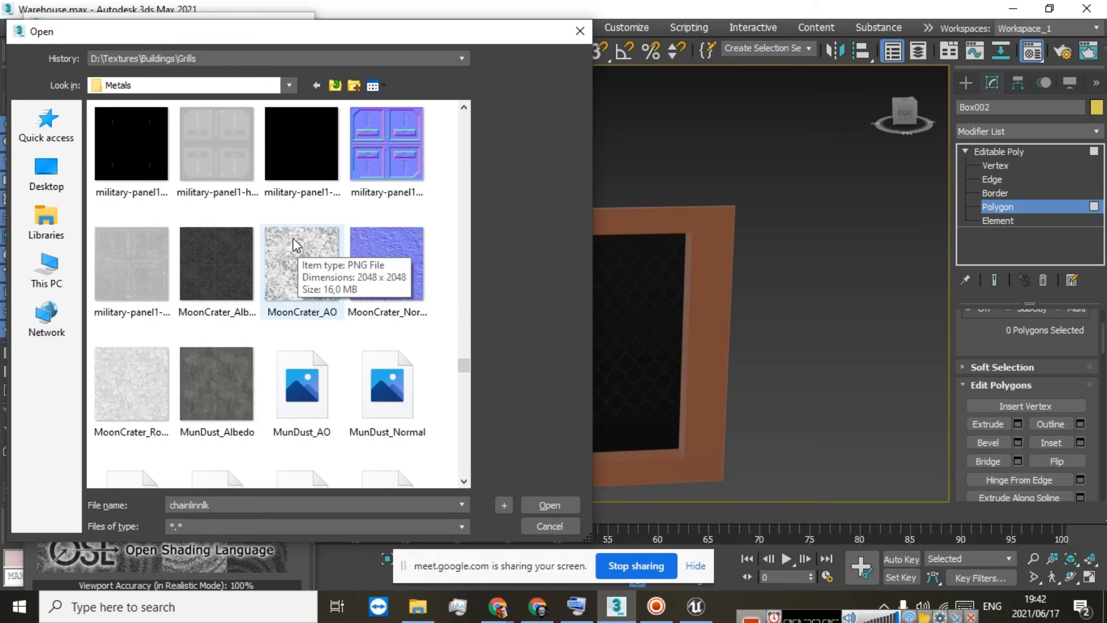
Look through the rest of the Metals textures and the Buildings subfolders Fisade, Grills and Parts for a grille image
scroll(293, 237, "down", 7)
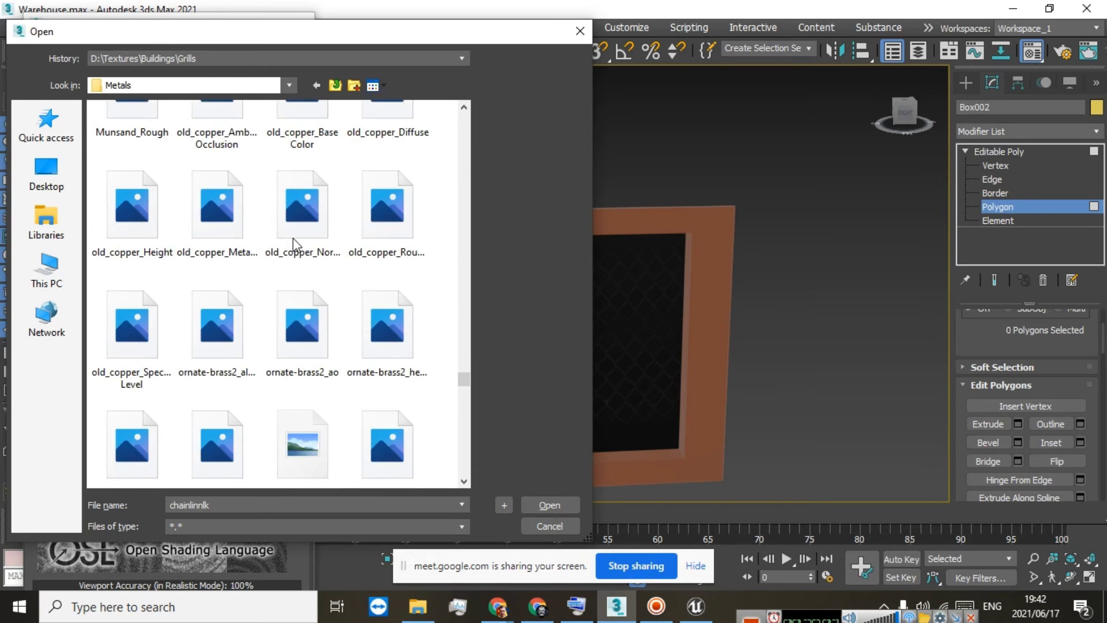
left_click(335, 87)
double_click(147, 164)
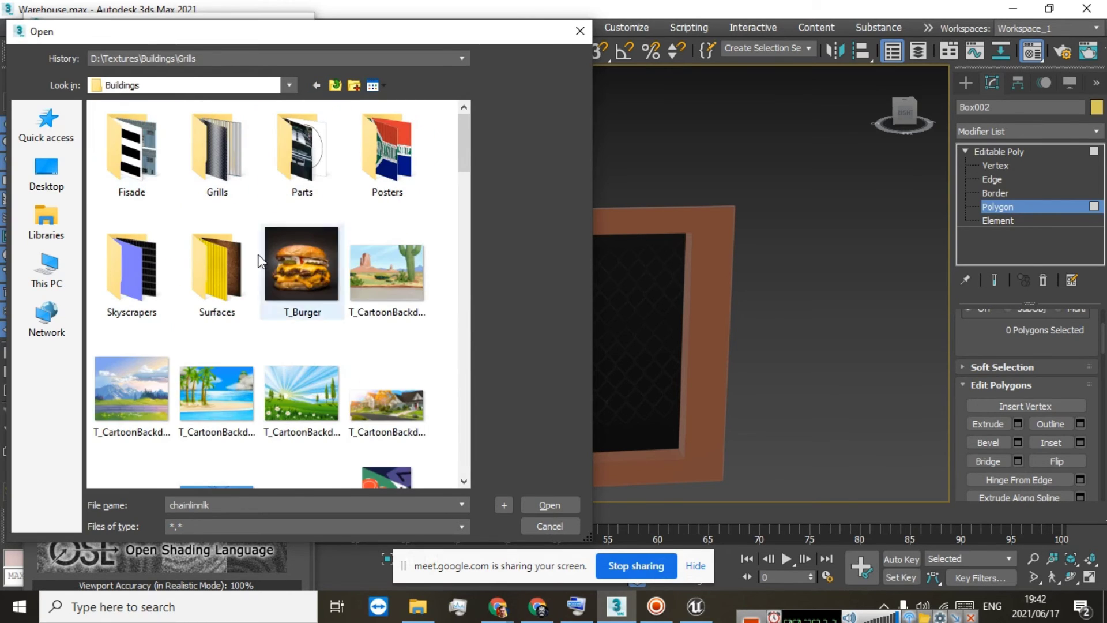
double_click(132, 173)
left_click(333, 87)
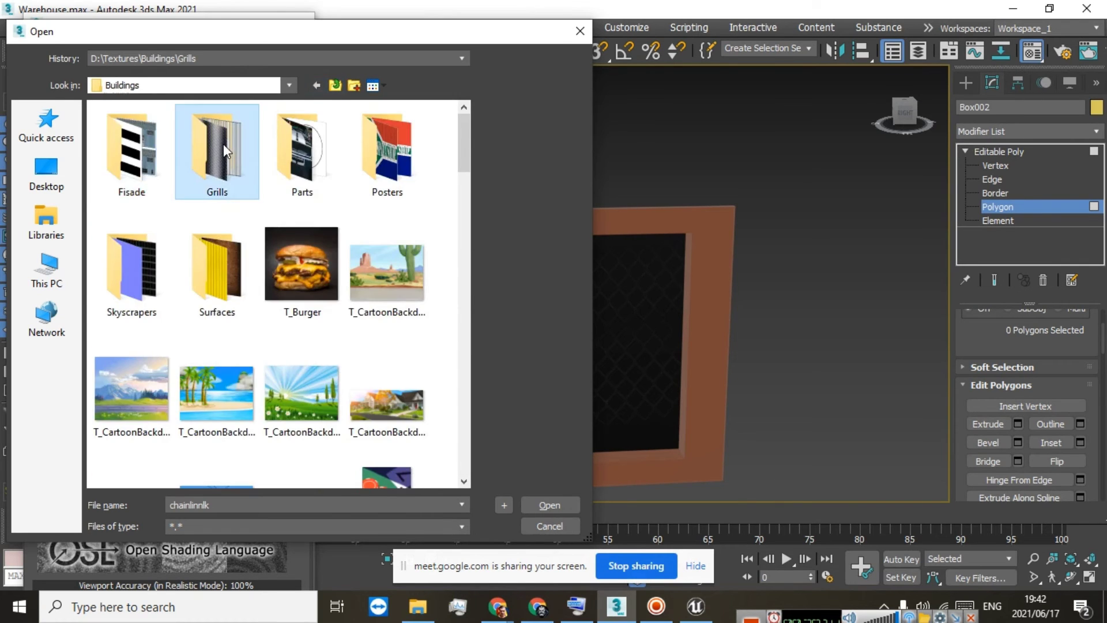
double_click(223, 144)
left_click(334, 85)
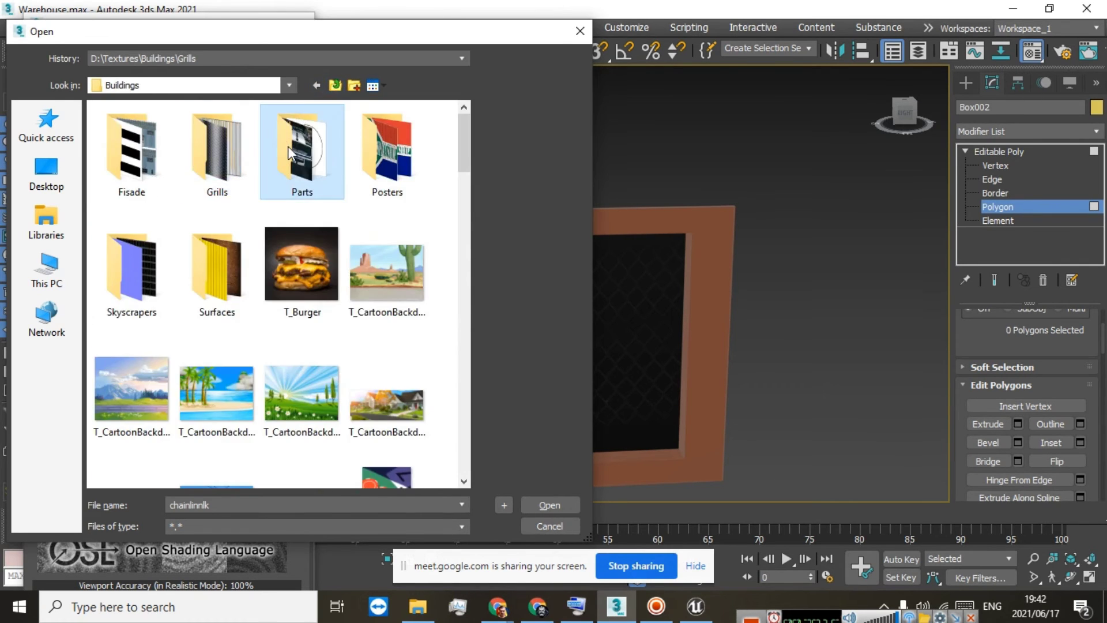
double_click(288, 146)
scroll(298, 162, "down", 8)
scroll(298, 173, "down", 2)
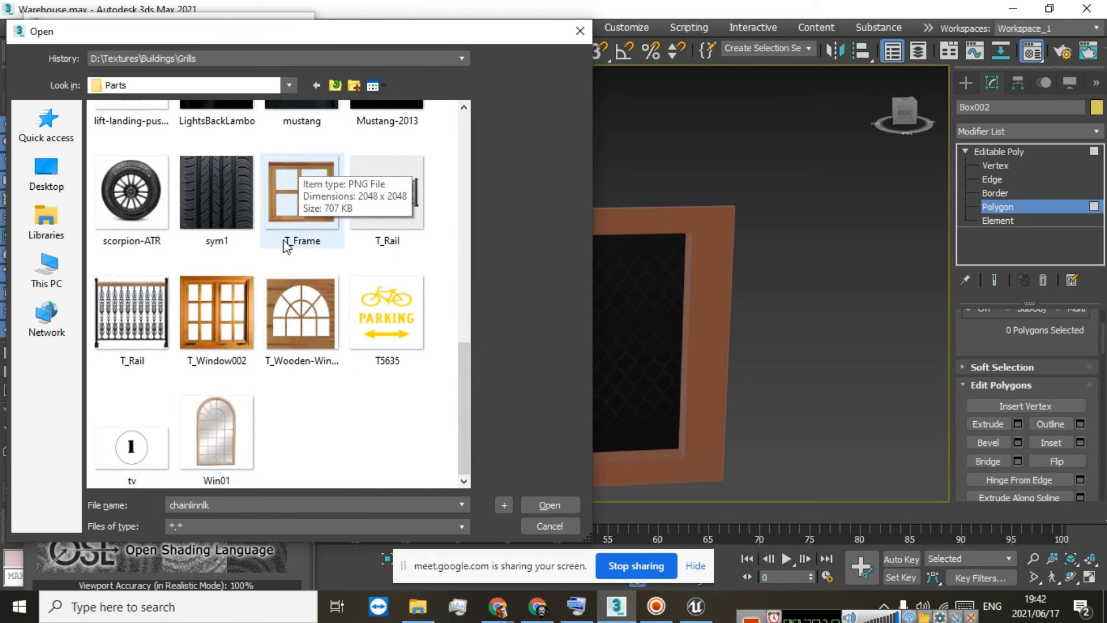
scroll(288, 249, "up", 10)
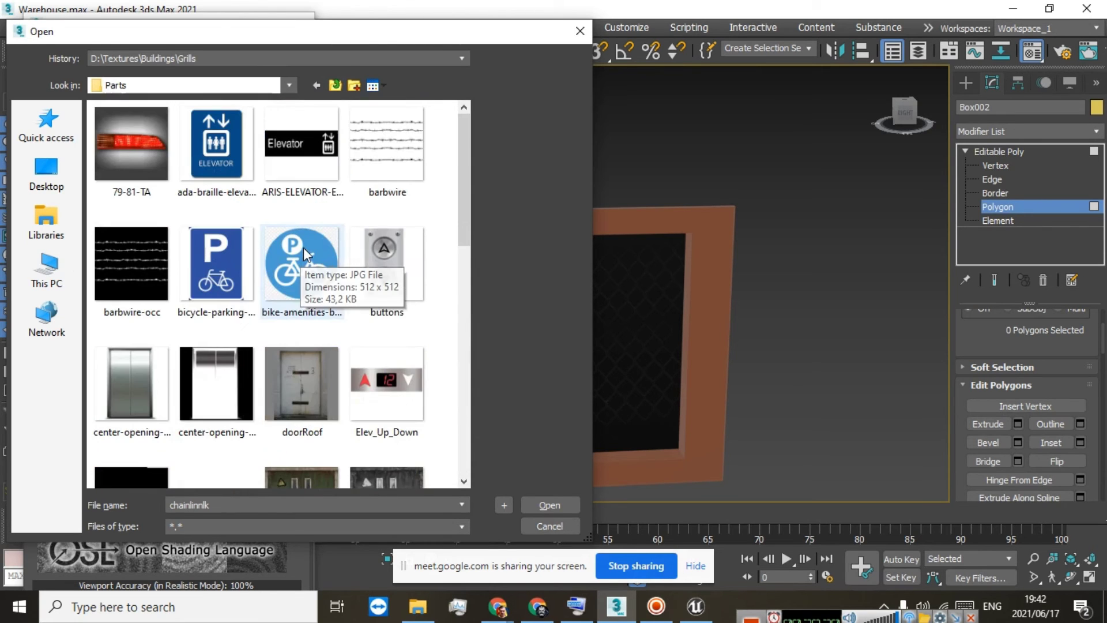
left_click(333, 86)
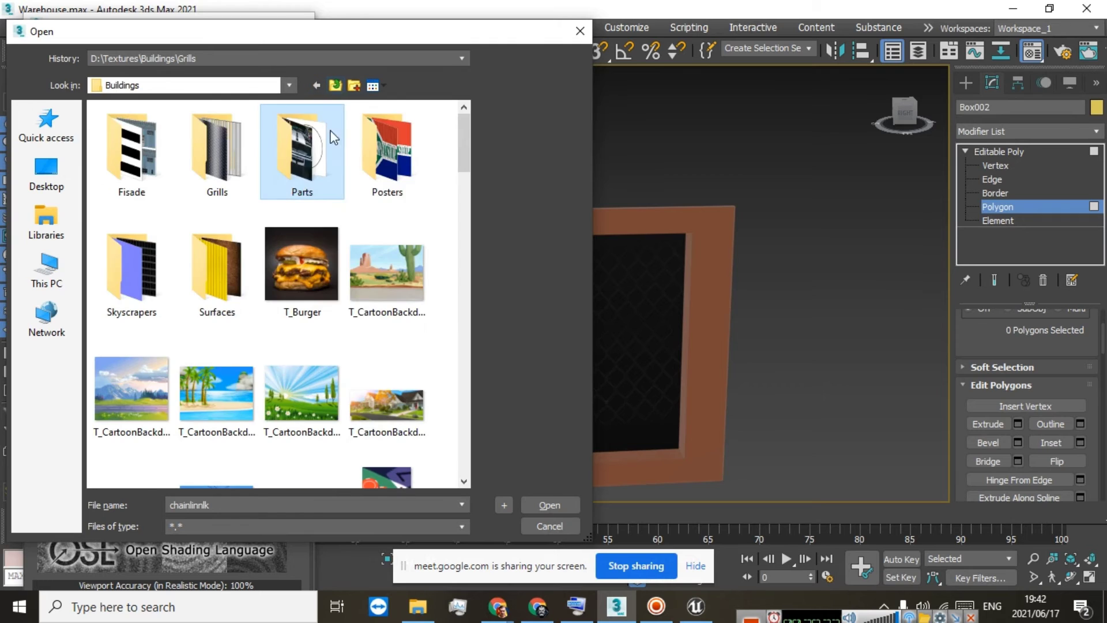
Check the Skyscrapers and Surfaces subfolders and the loose images in Buildings for a usable vent texture
double_click(143, 295)
left_click(334, 86)
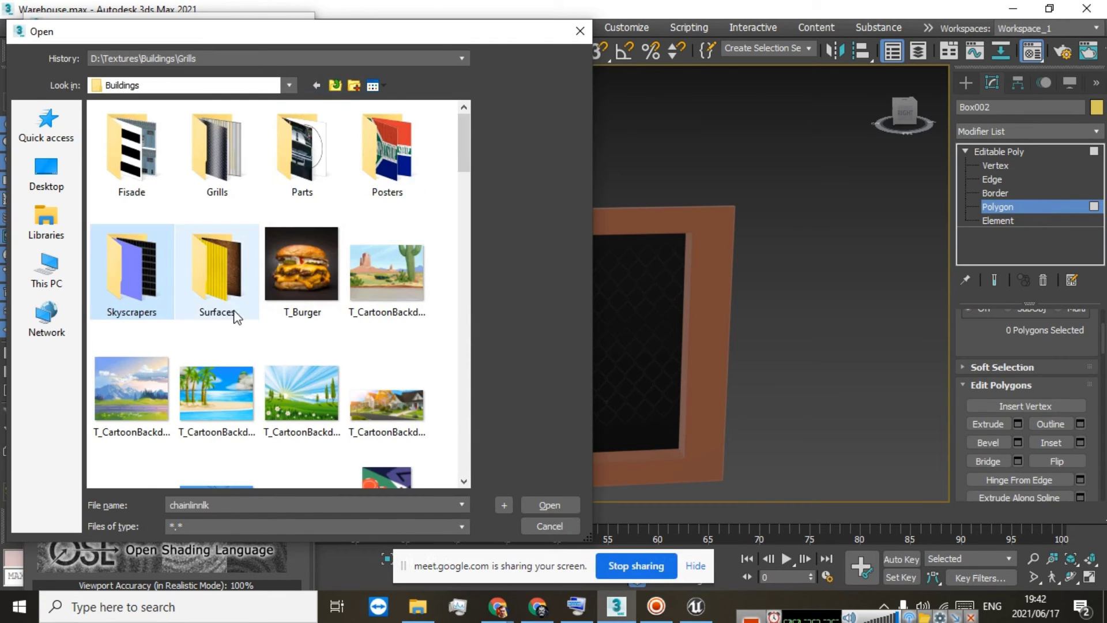
double_click(221, 290)
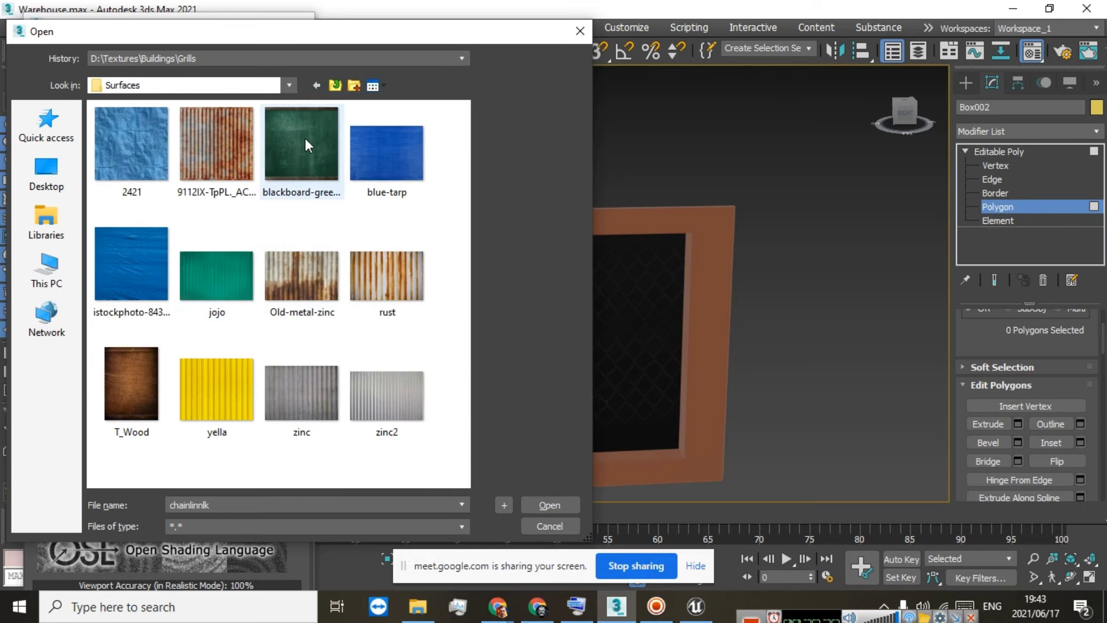
left_click(339, 85)
scroll(248, 297, "down", 15)
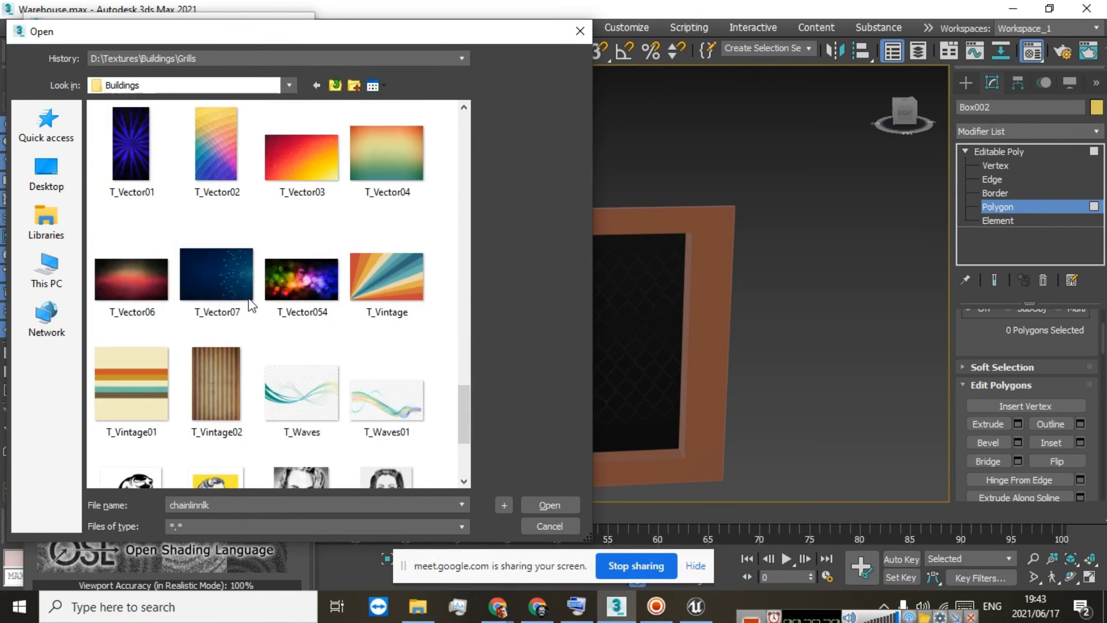
scroll(256, 309, "up", 15)
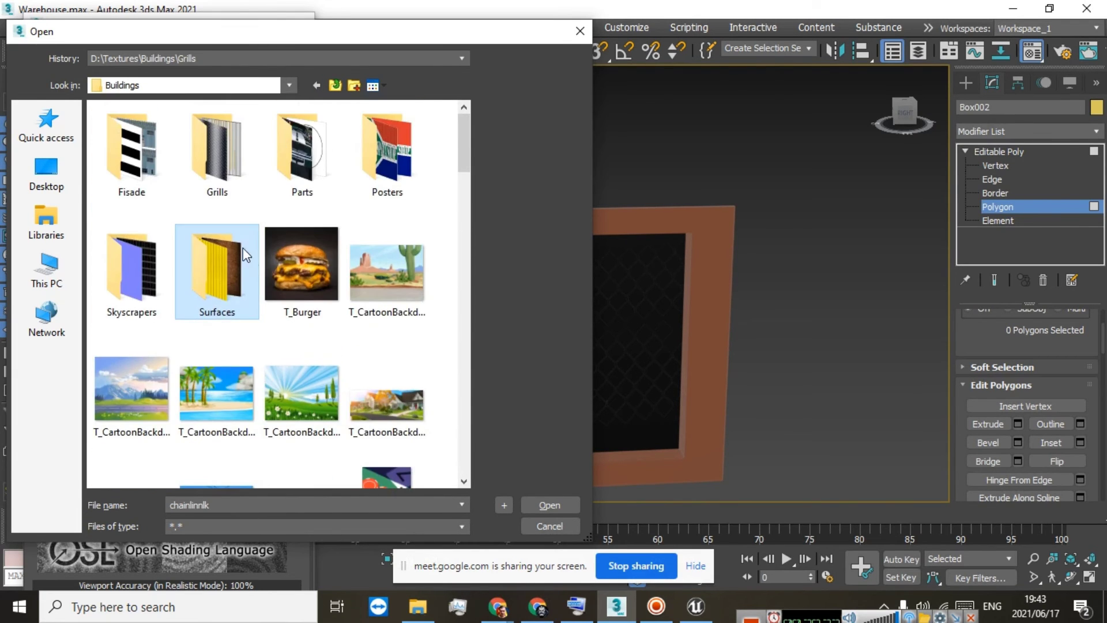
Load T_aluminum-radiator from the Grills folder into the Rubber material's bitmap map, replacing the chain-link image
double_click(199, 168)
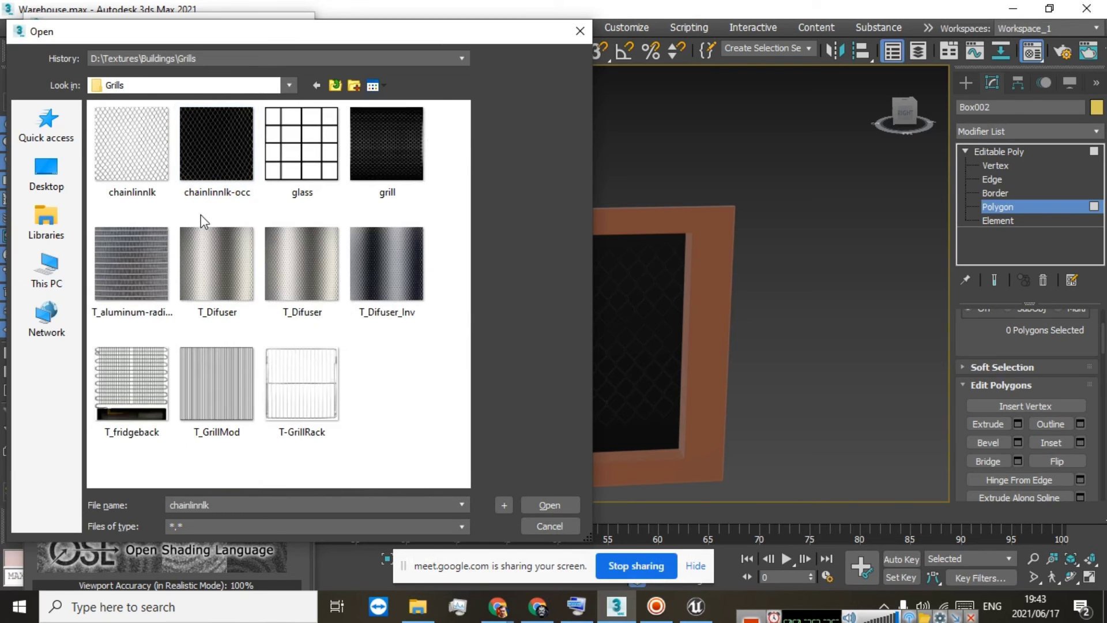
double_click(137, 257)
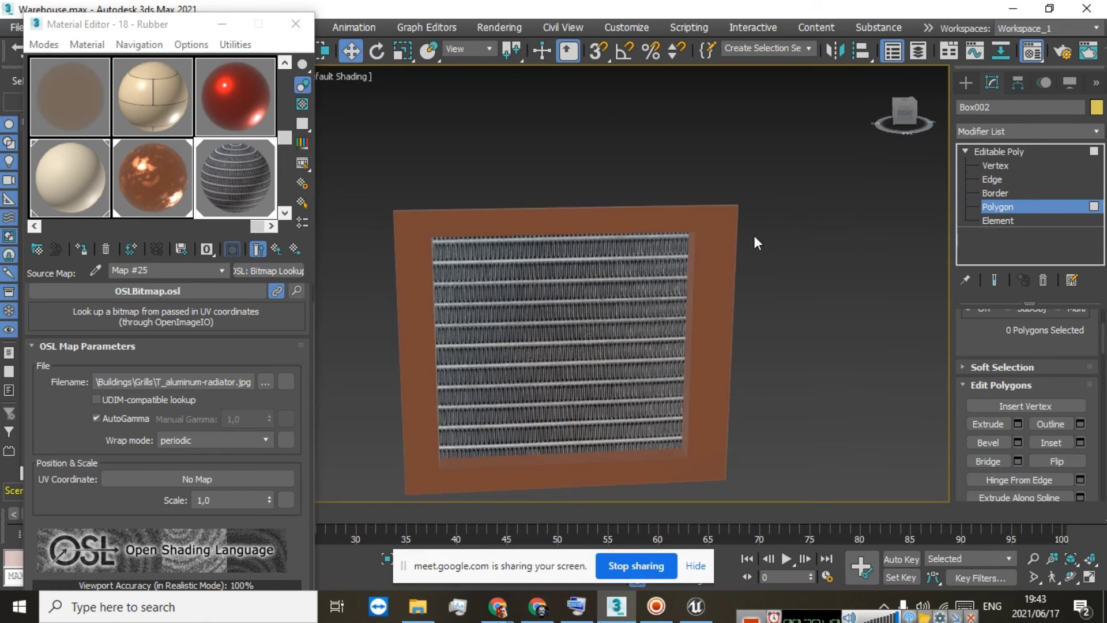
mouse_move(895, 108)
left_mouse_down()
mouse_move(813, 109)
mouse_move(885, 111)
left_mouse_up()
Leave polygon editing and raise the whole copper box vertically from beside the warehouse to roof height
middle_click_drag(540, 271, 540, 272, "alt")
scroll(623, 255, "down", 6)
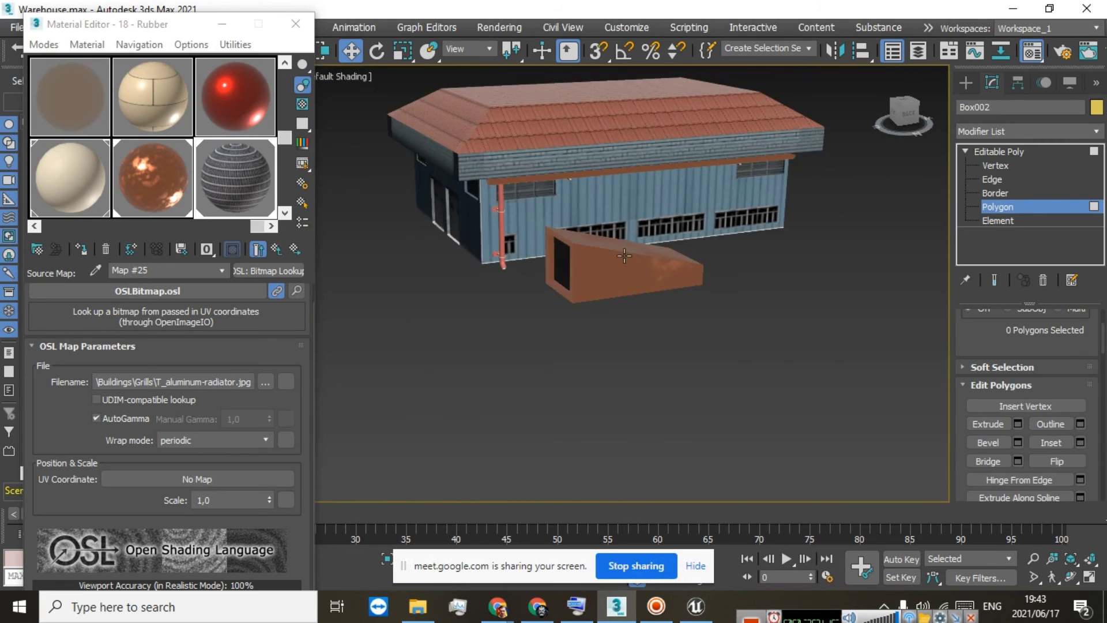
left_click(994, 151)
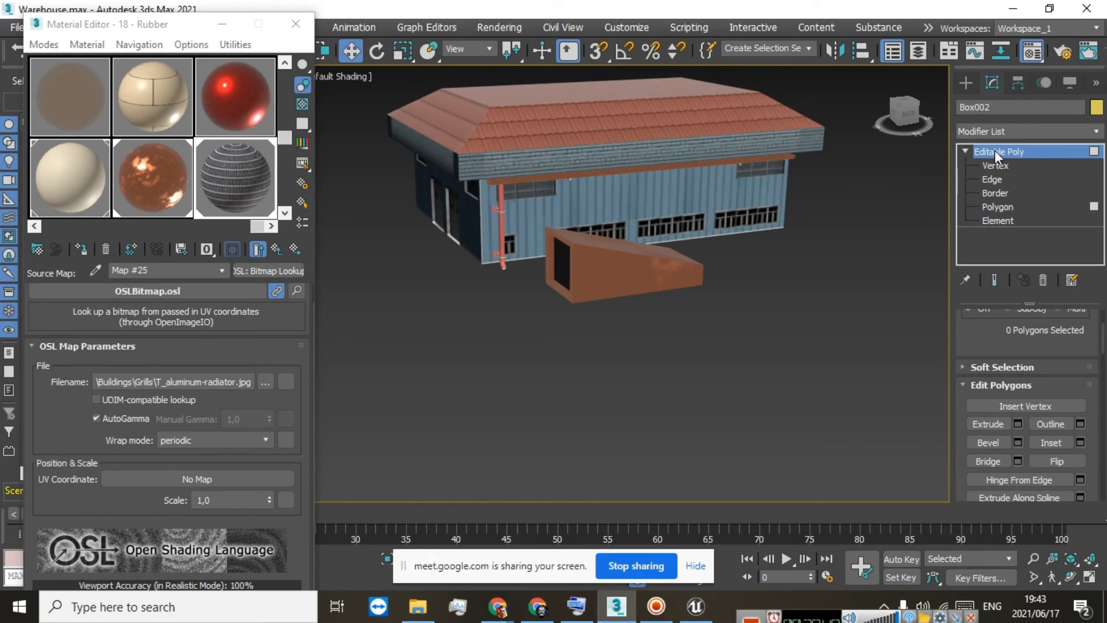
left_click_drag(642, 299, 560, 238)
left_click_drag(537, 192, 537, 63)
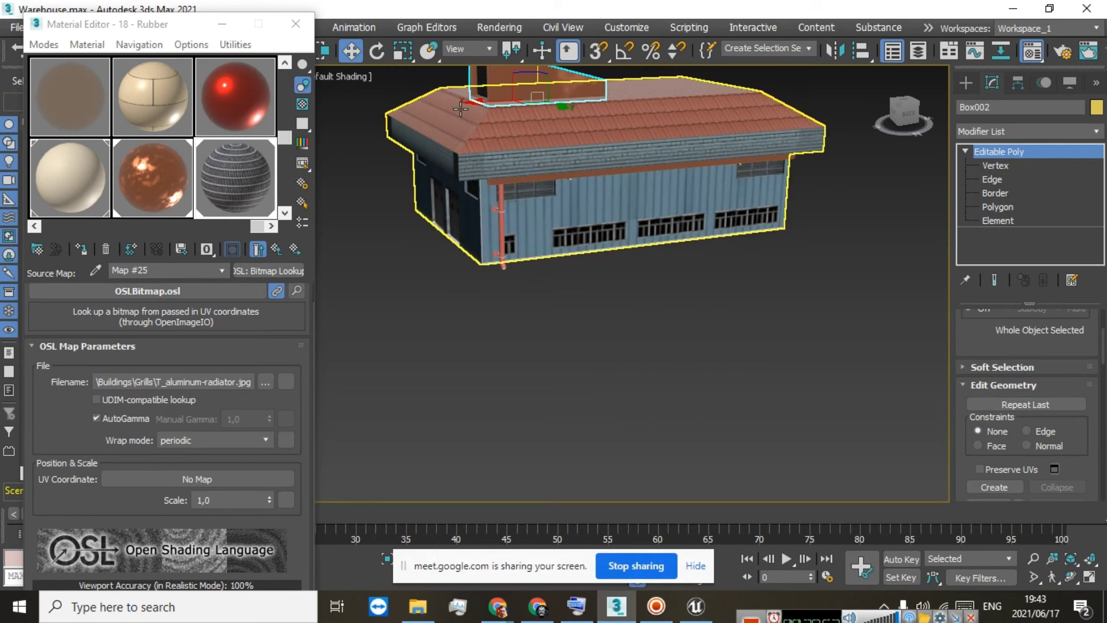
Scale the copper vent box down uniformly to about half its size on the roof
left_click(901, 113)
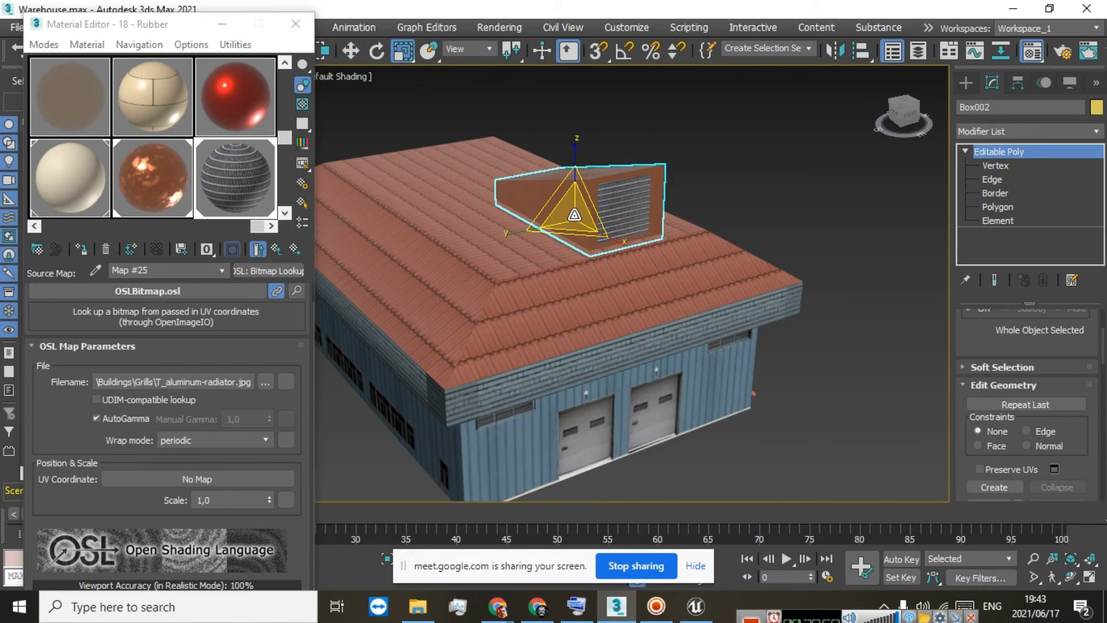
left_click_drag(560, 212, 589, 271)
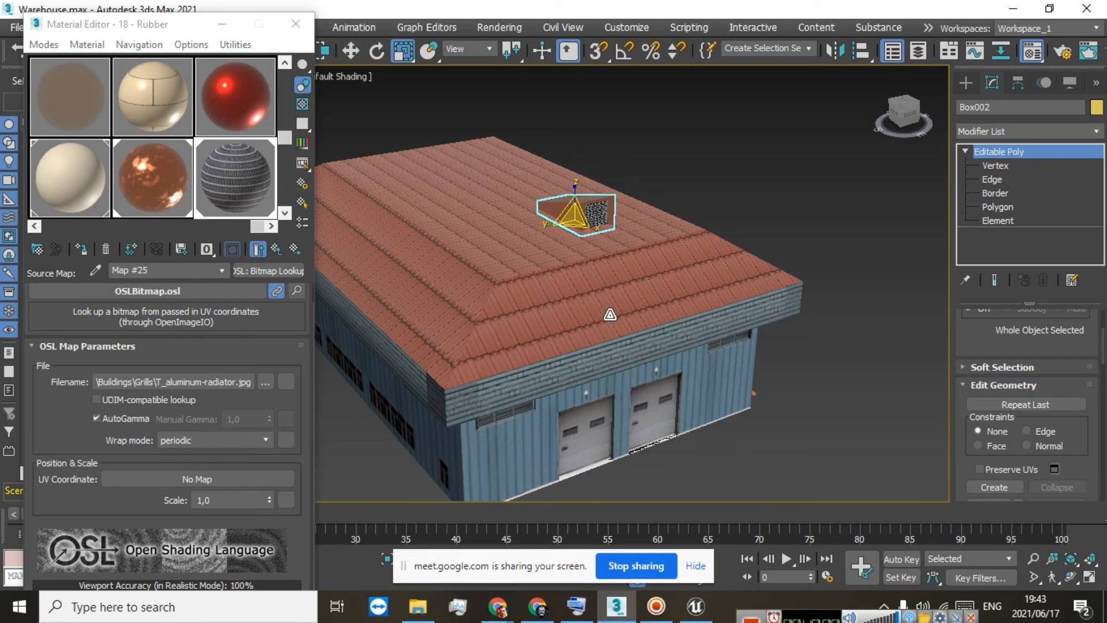
scroll(583, 222, "up", 5)
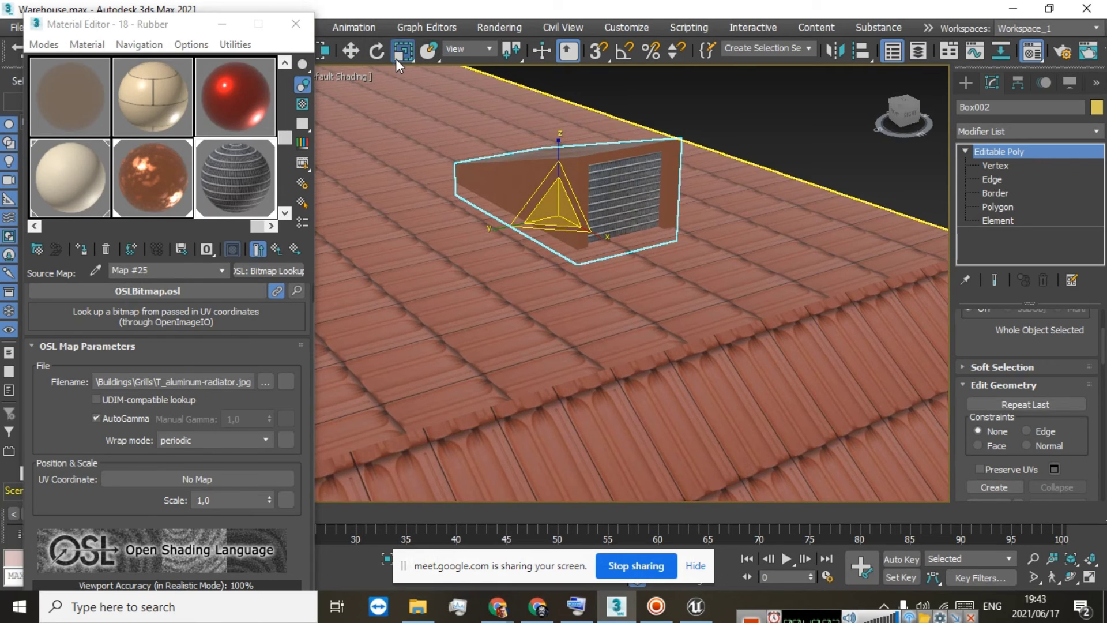
Minimize the Material Editor and raise the vent box slightly so its base sits on the roof surface
left_click(233, 26)
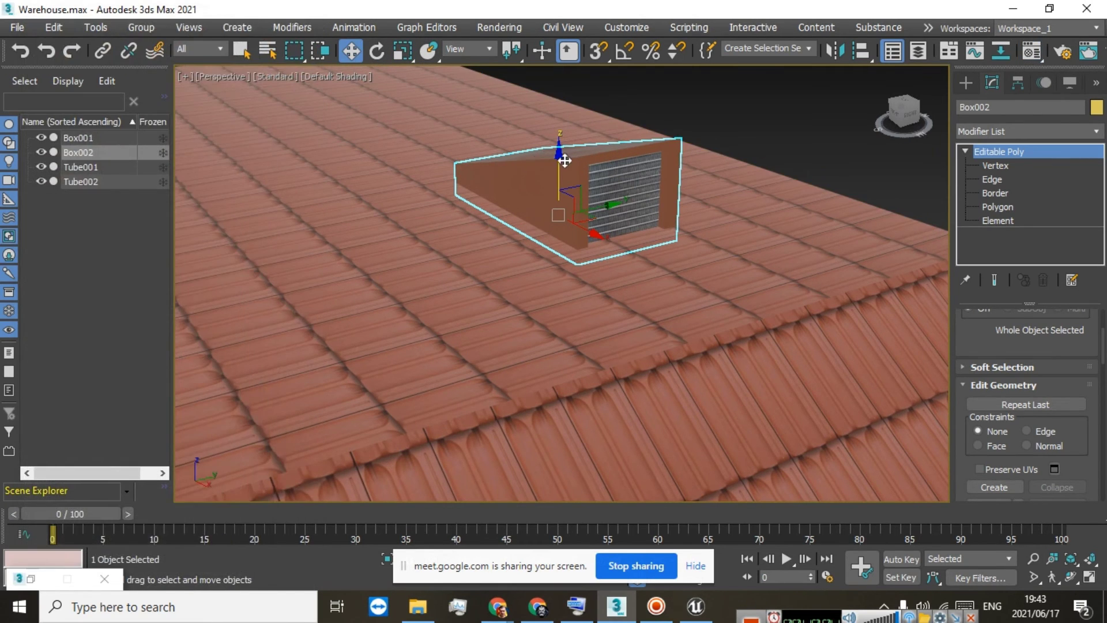
left_click_drag(558, 160, 560, 151)
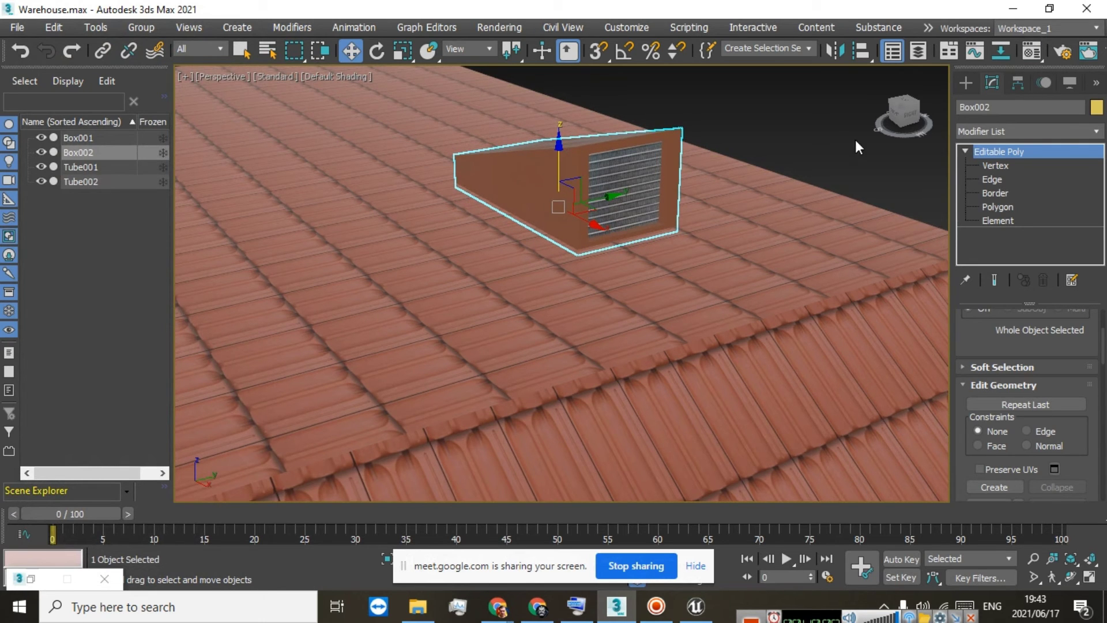
left_click(904, 116)
middle_click_drag(572, 220, 769, 324)
scroll(643, 316, "down", 5)
scroll(569, 266, "up", 4)
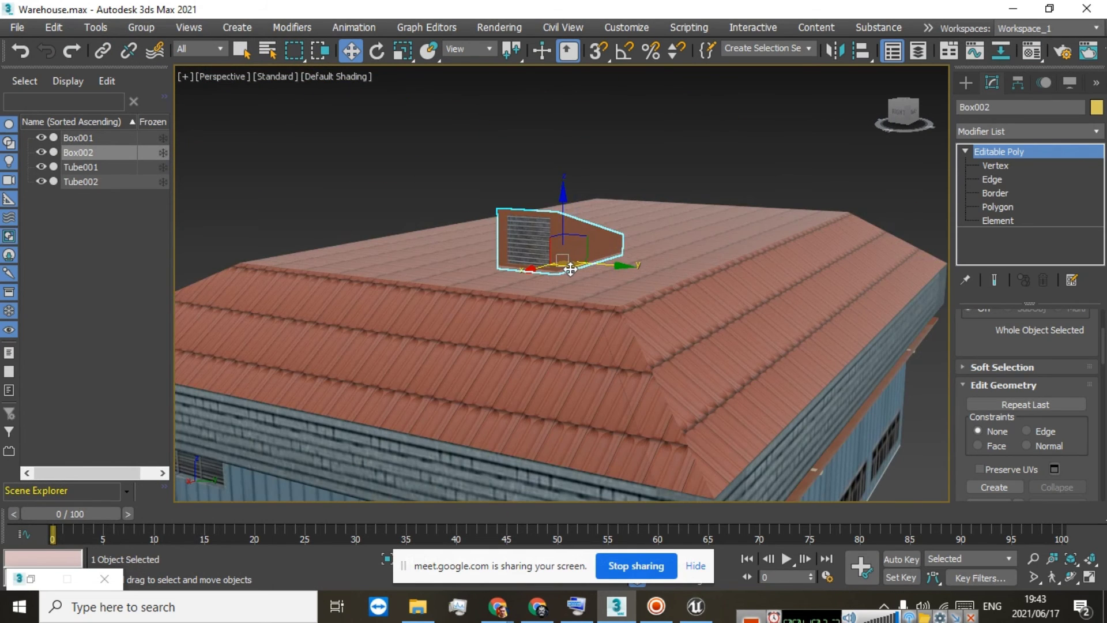
scroll(570, 268, "up", 5)
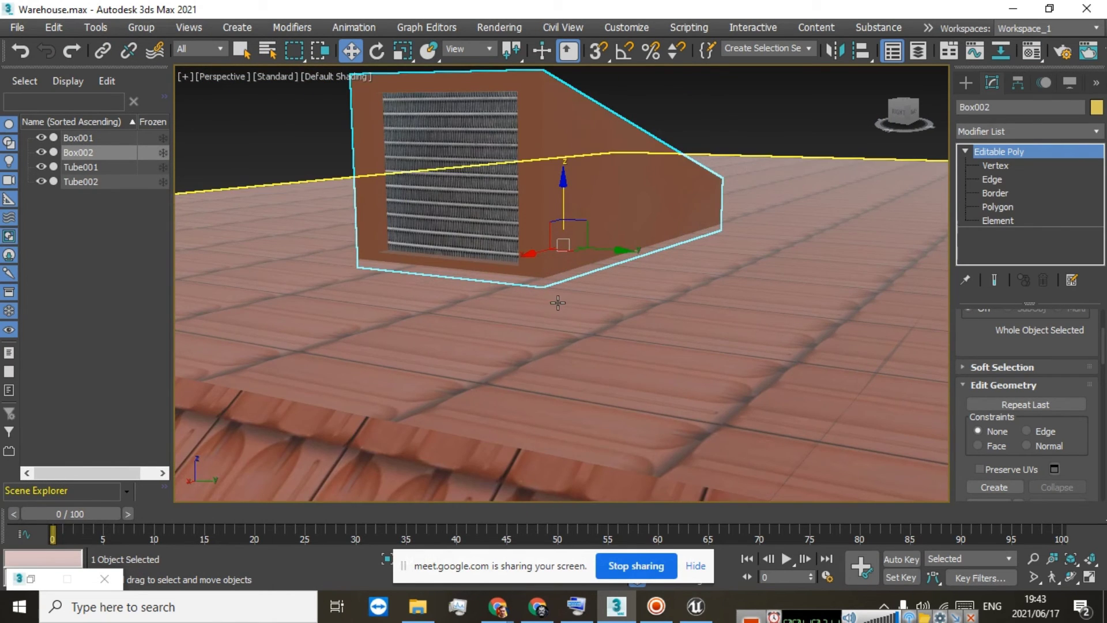
scroll(557, 302, "down", 6)
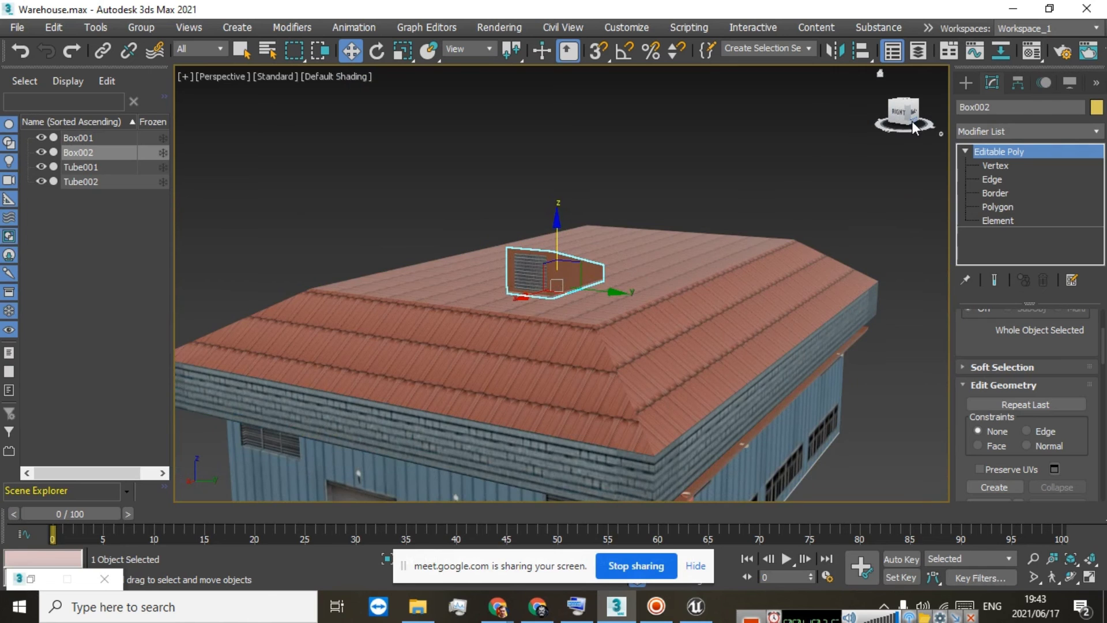
Slide the vent box along Y toward the opposite side of the roof and adjust its position along X
left_click_drag(912, 121, 943, 141)
middle_click_drag(746, 390, 777, 349, "alt")
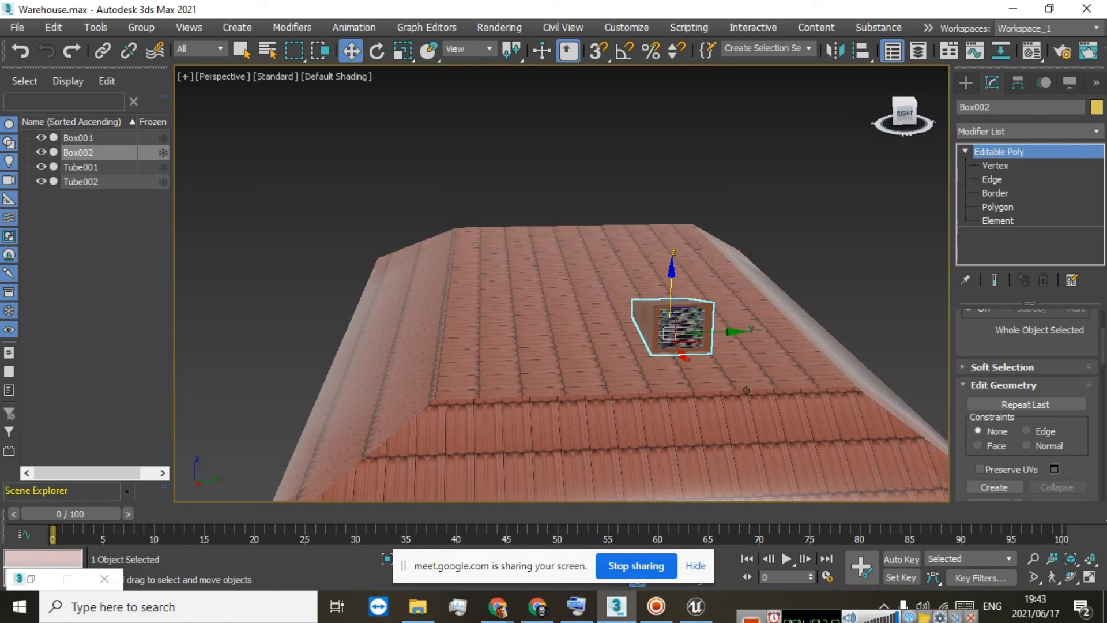
left_click_drag(711, 331, 556, 345)
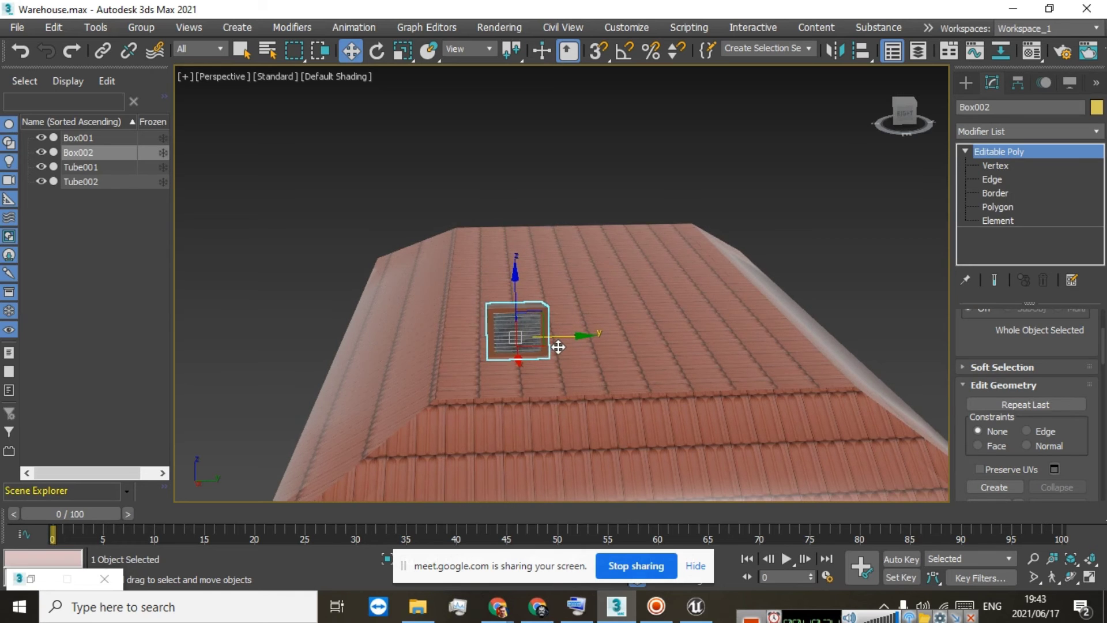
scroll(555, 346, "down", 3)
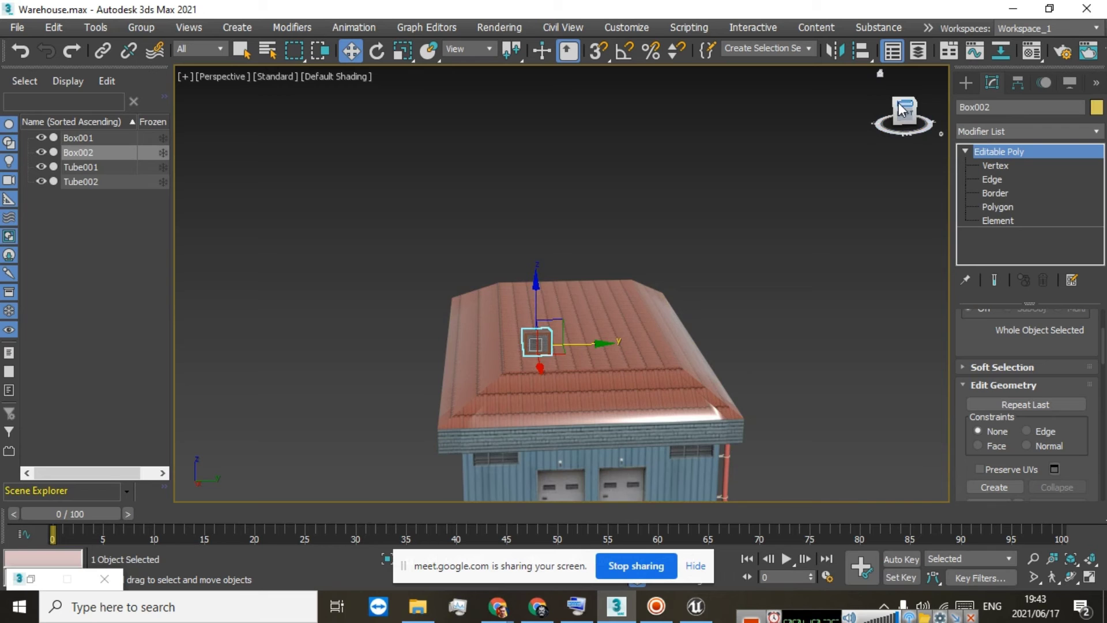
left_click_drag(903, 110, 848, 106)
mouse_move(513, 281)
left_mouse_down()
mouse_move(472, 289)
mouse_move(528, 292)
left_mouse_up()
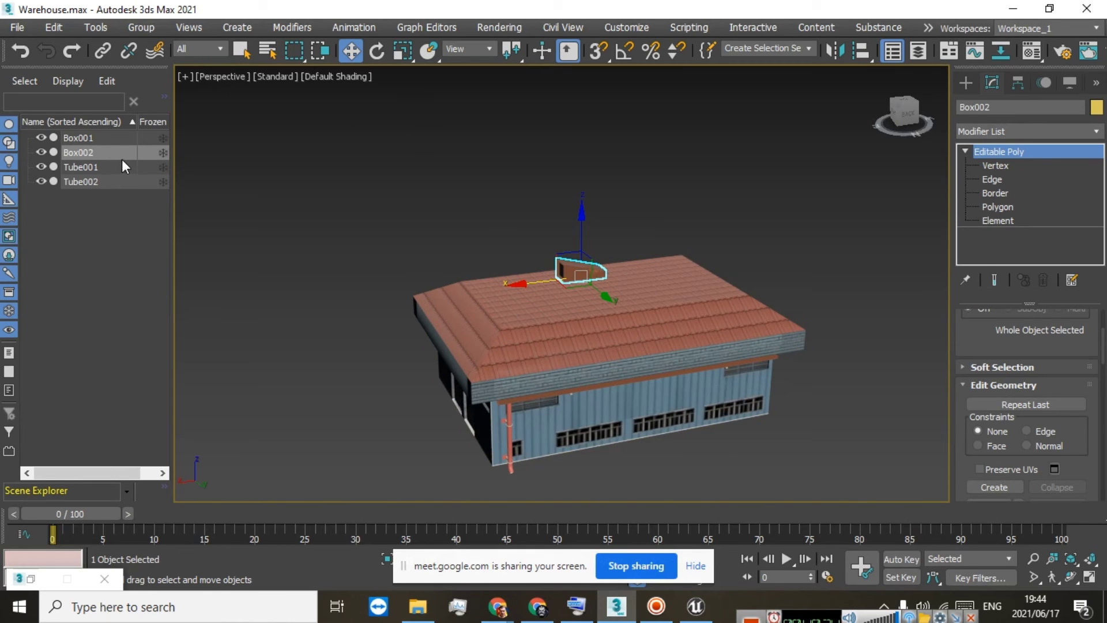
Clone the vent box as a Copy and move the copy along Y to stand beside the original
right_click(164, 153)
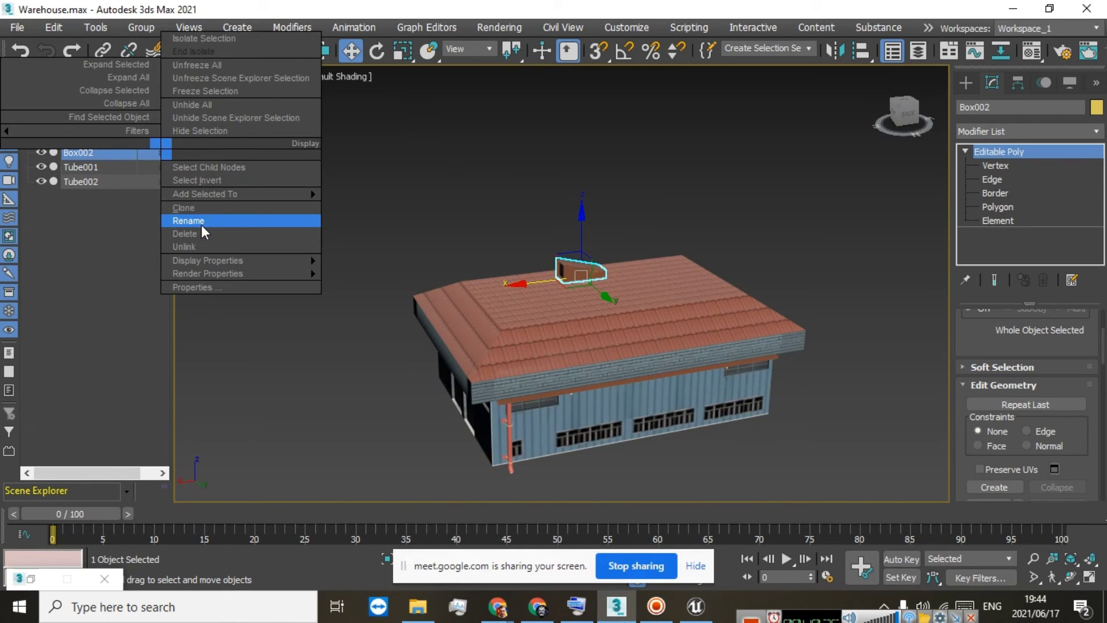
left_click(199, 209)
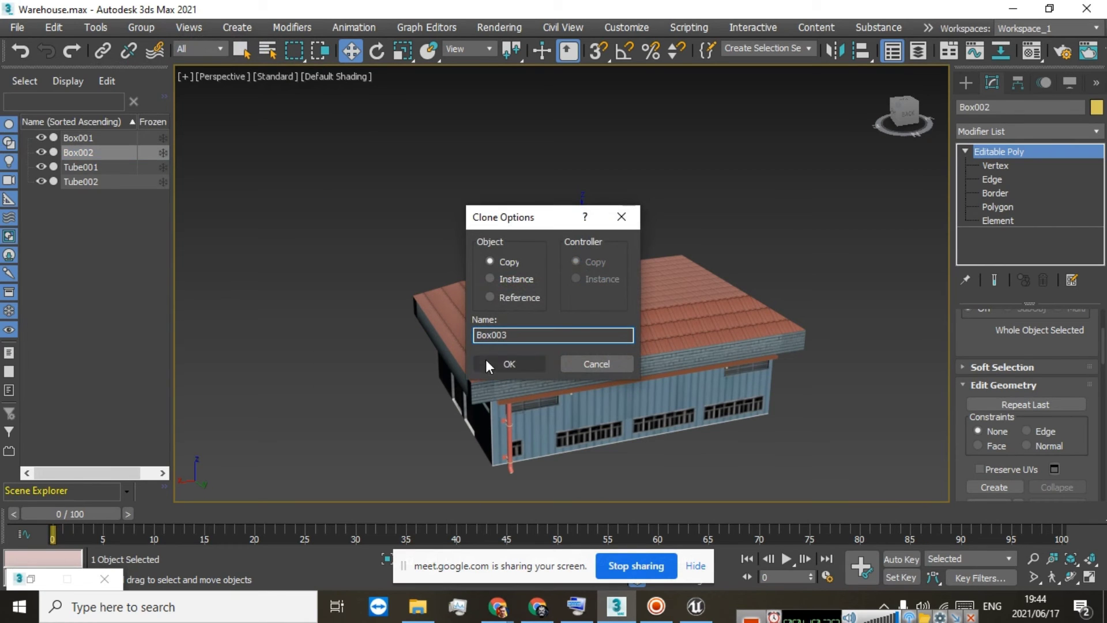
left_click(508, 362)
left_click_drag(600, 293, 628, 312)
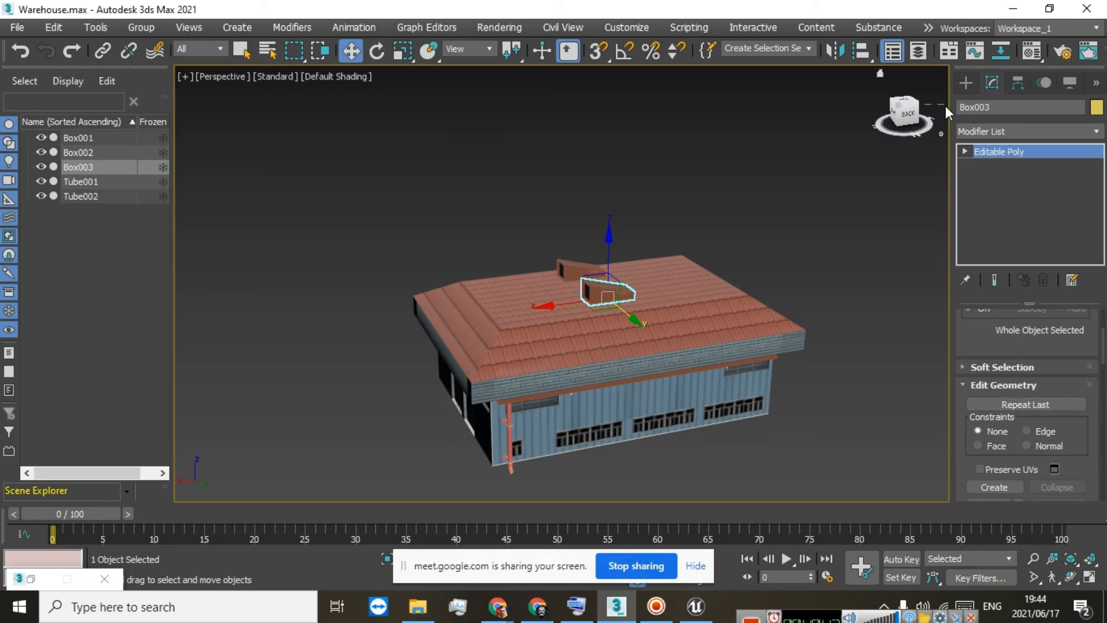
Move the copied vent box farther from the original along Y, toward the other side of the roof
left_click(413, 229)
middle_click_drag(413, 229, 581, 268, "alt")
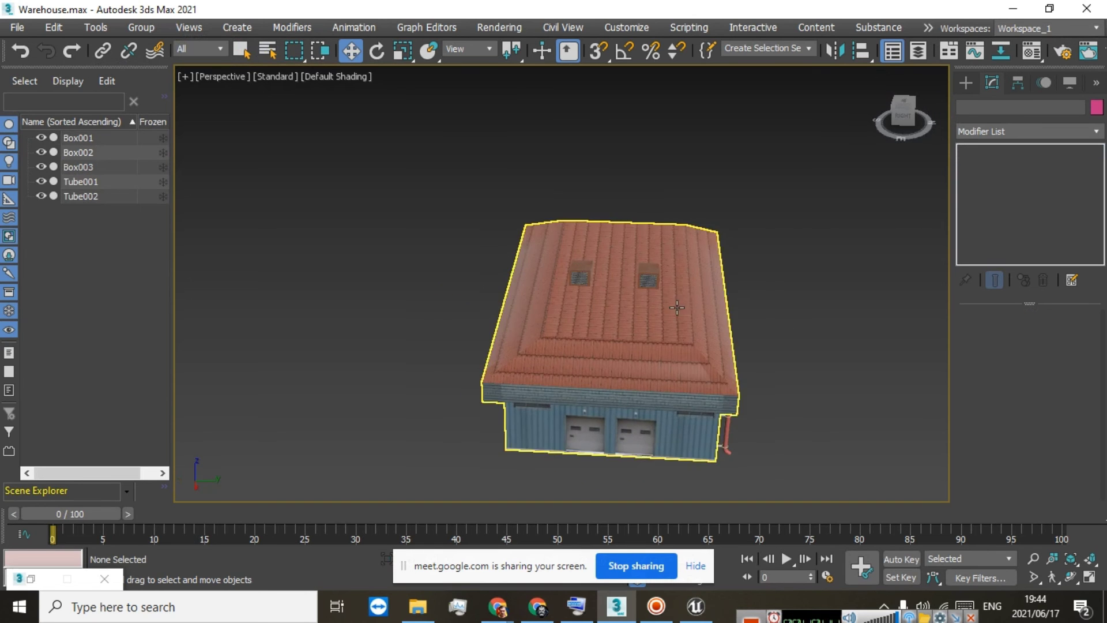
scroll(650, 309, "up", 5)
left_click(672, 251)
left_click_drag(673, 252, 707, 242)
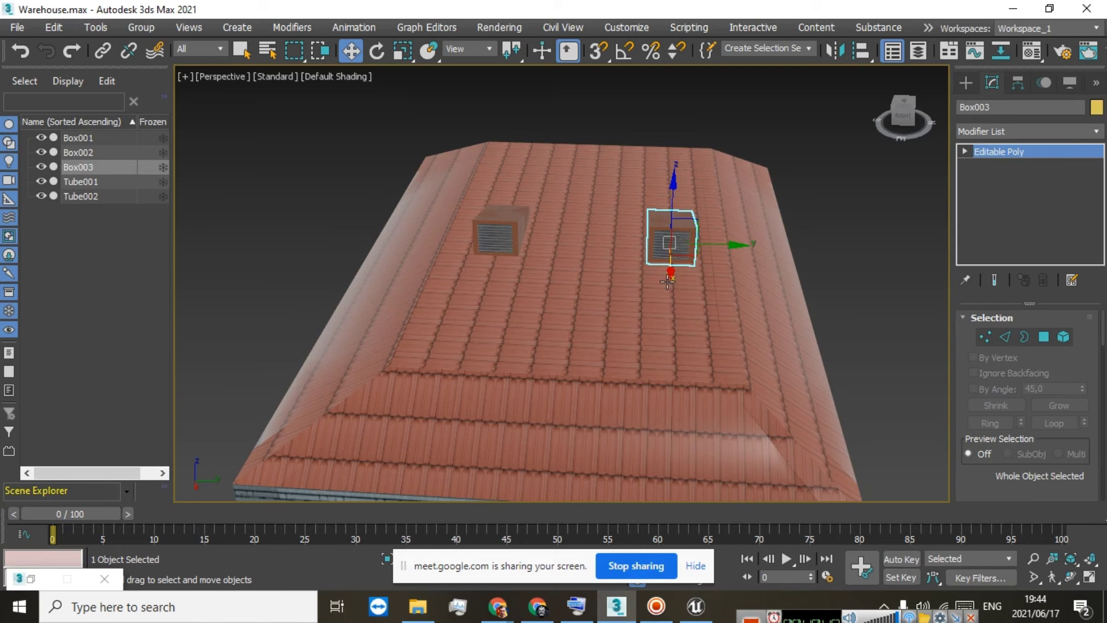
scroll(642, 297, "down", 7)
scroll(643, 296, "up", 7)
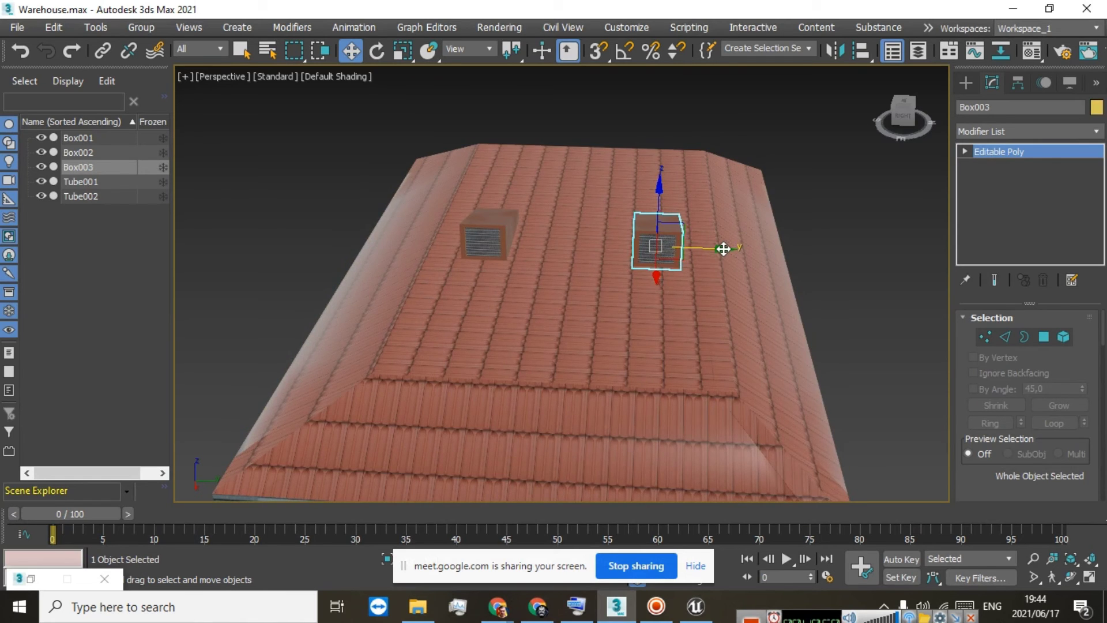
scroll(724, 248, "down", 6)
left_click(895, 120)
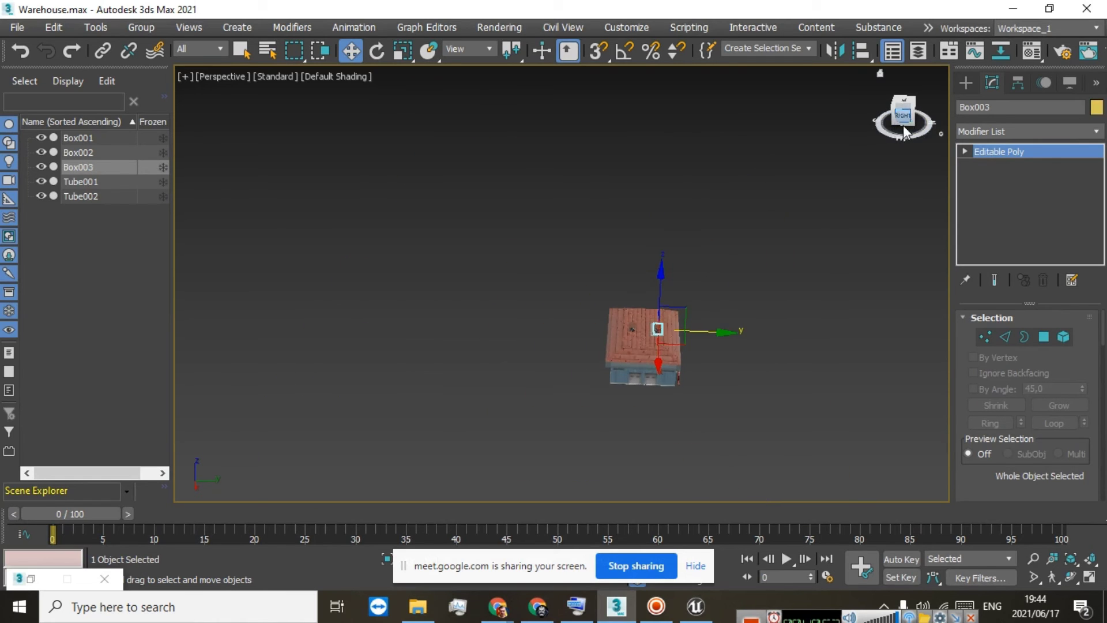
Check the vent spacing from the front and shift the copied vent box slightly along Y toward the original
scroll(716, 345, "up", 5)
scroll(566, 371, "up", 2)
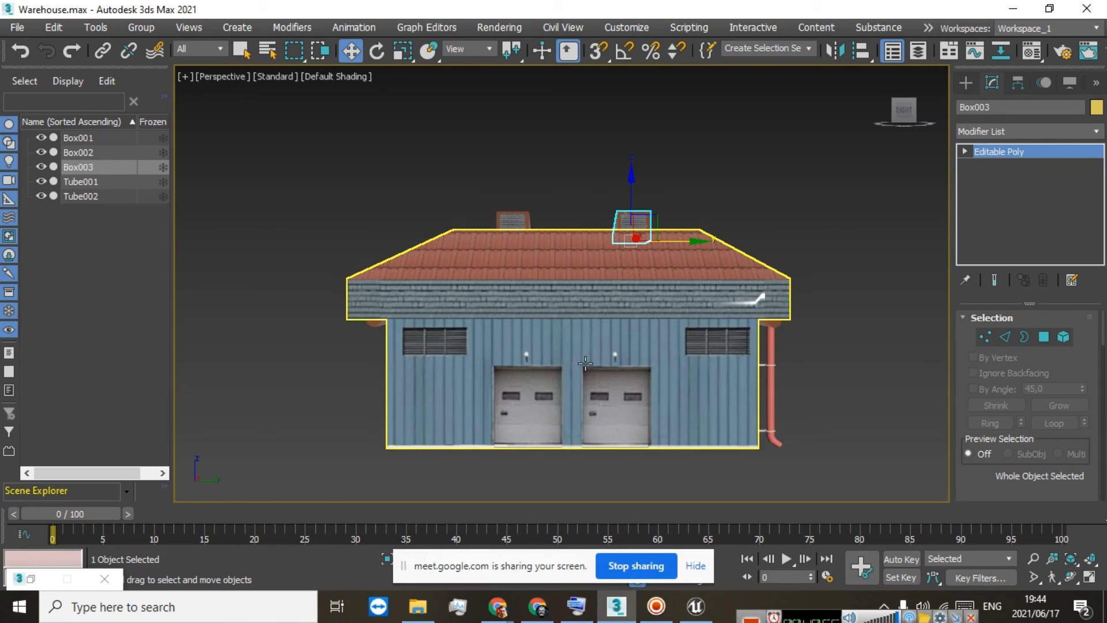
left_click(575, 203)
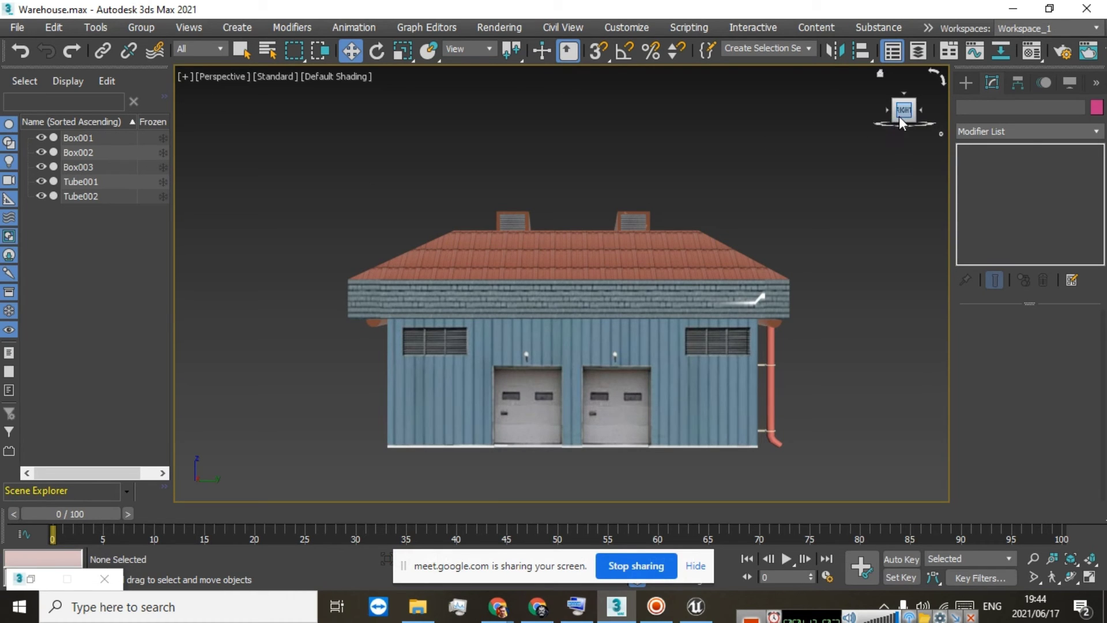
left_click_drag(898, 115, 772, 174)
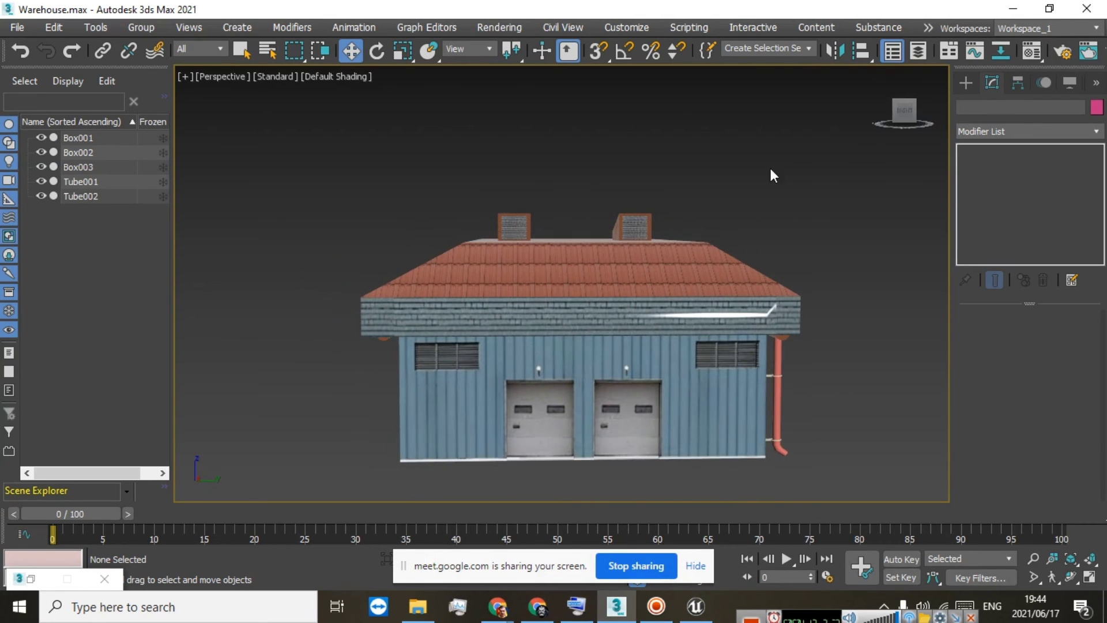
left_click(647, 218)
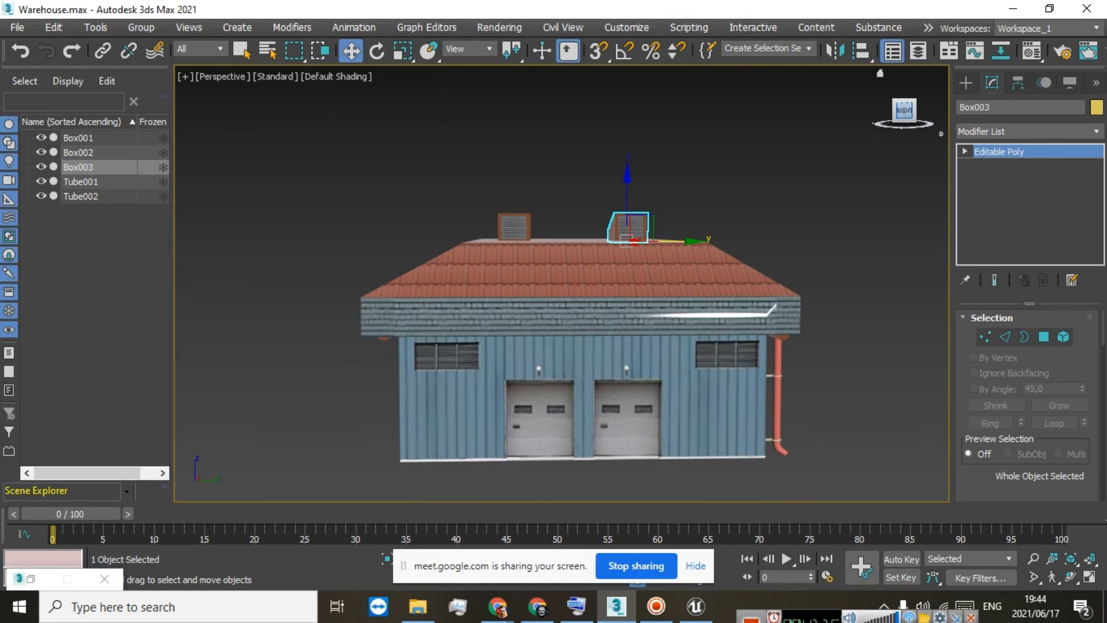
left_click_drag(907, 110, 866, 136)
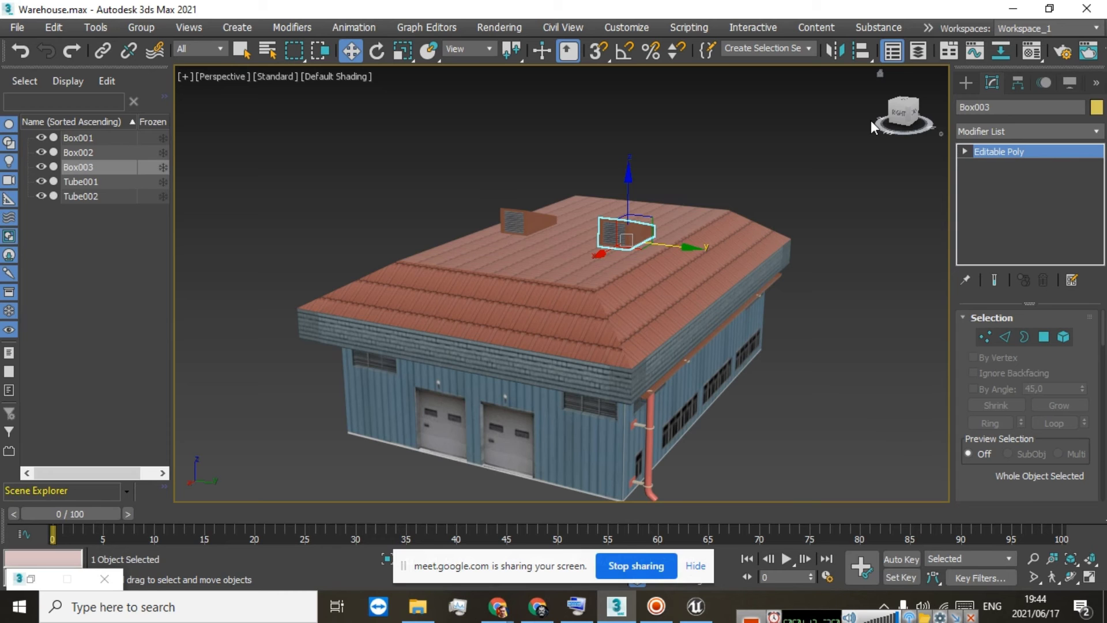
left_click(723, 156)
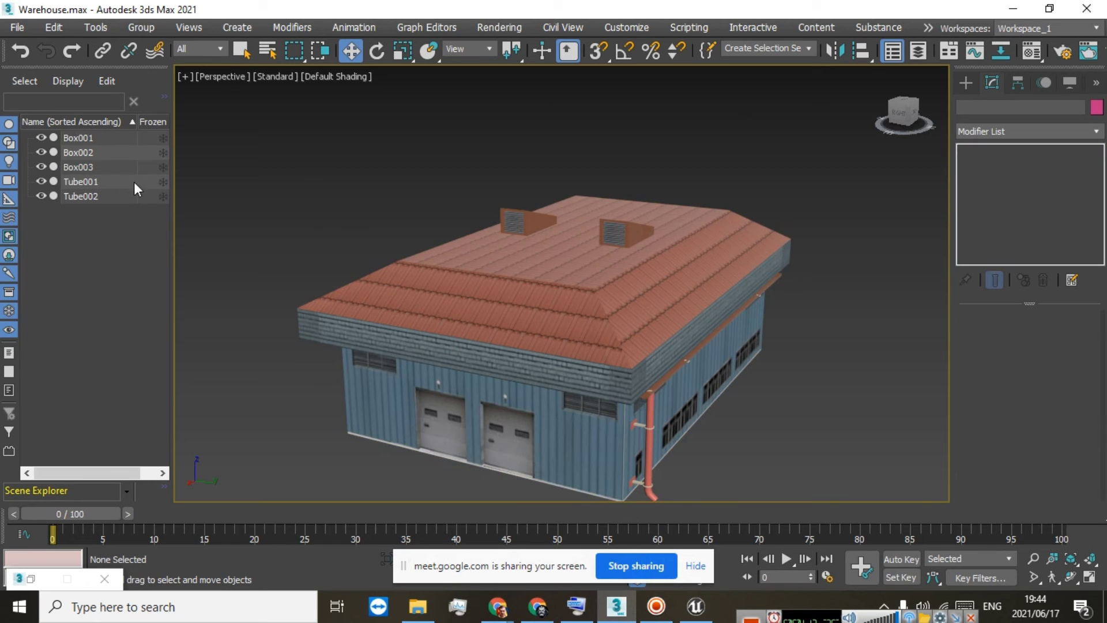
Widen the Scene Explorer and select the listed boxes and tubes one by one to examine which separate parts form the warehouse
left_click_drag(173, 211, 200, 212)
left_click(74, 137)
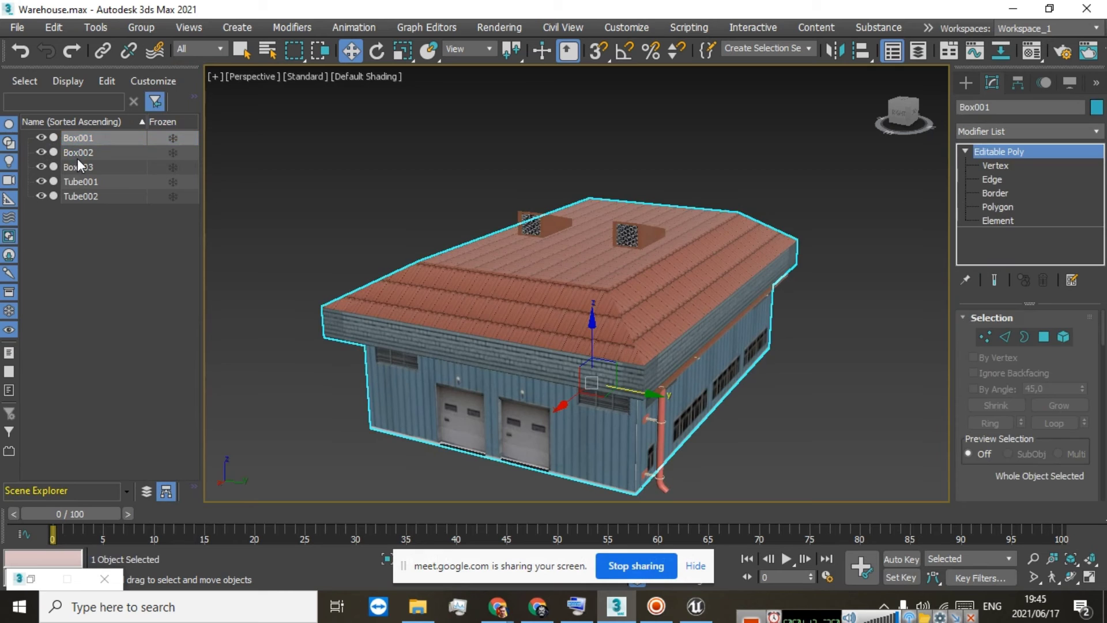
left_click(69, 153)
left_click(83, 176)
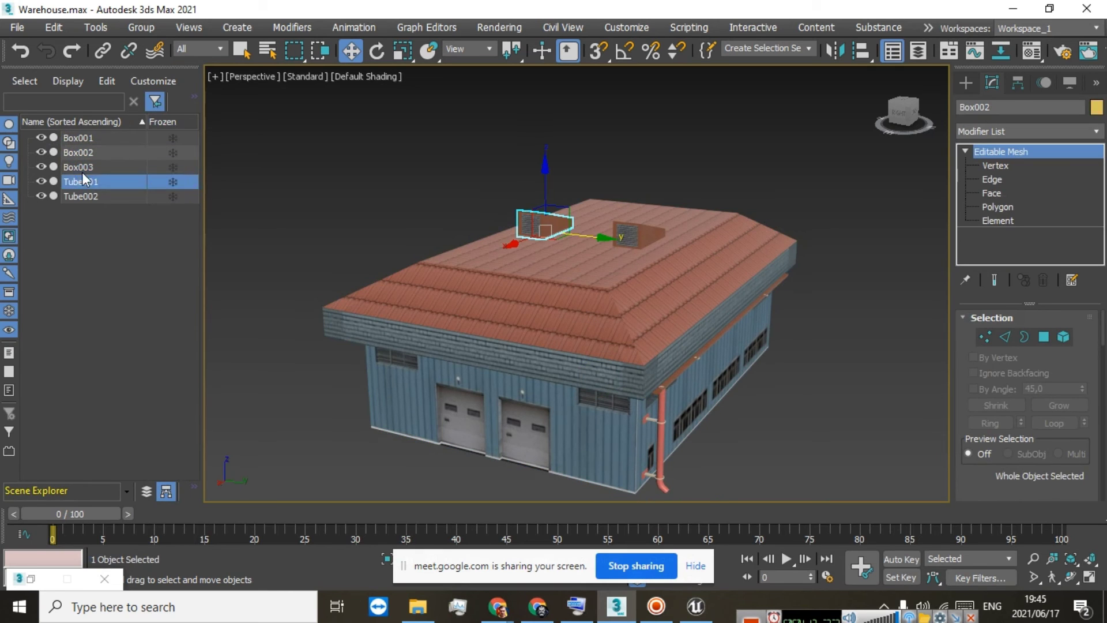
left_click(81, 197)
left_click(72, 152)
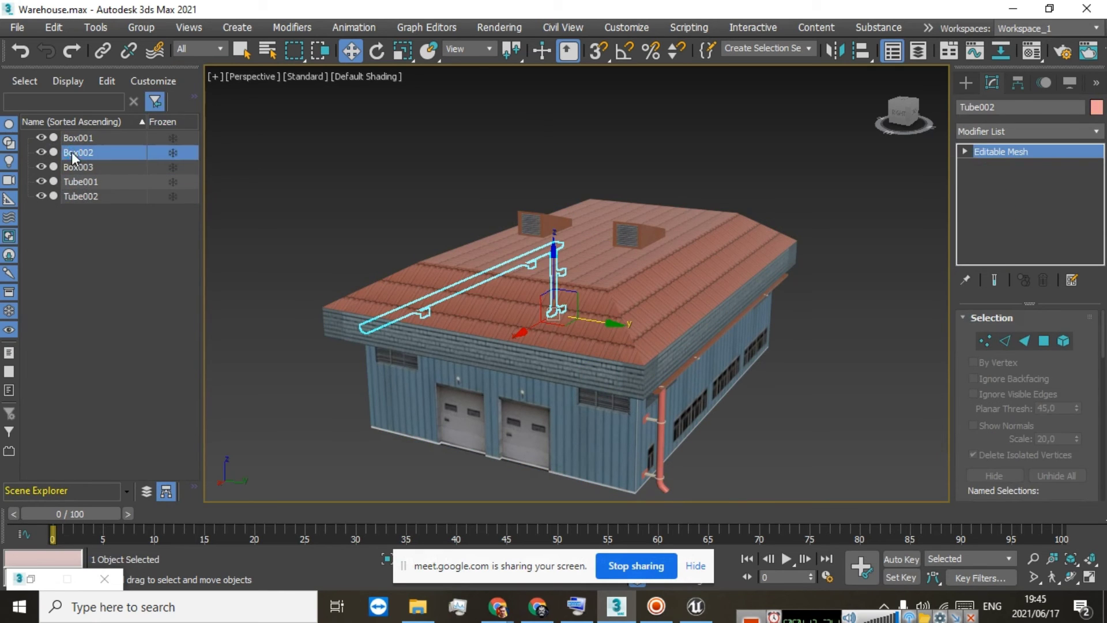
left_click(76, 139)
left_click(81, 153)
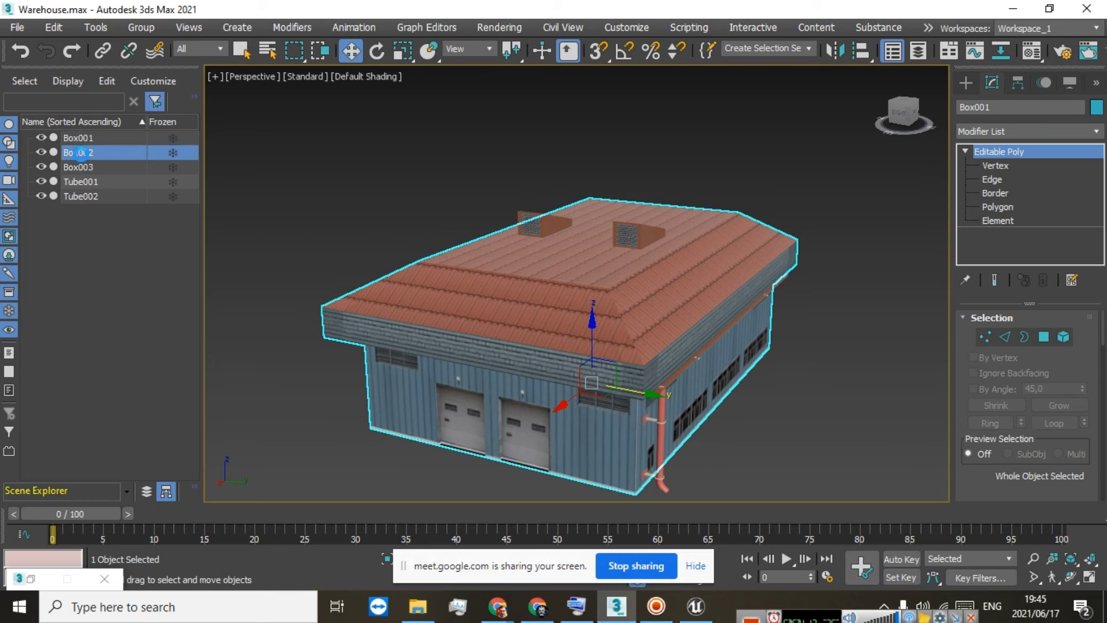
left_click(83, 172)
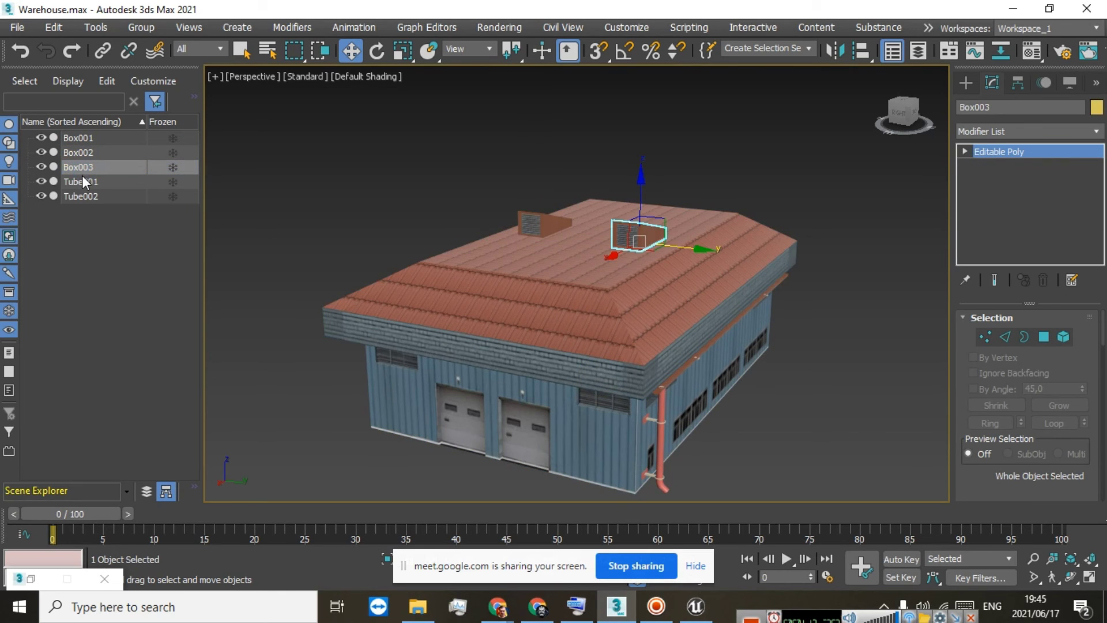
left_click(81, 182)
left_click(81, 195)
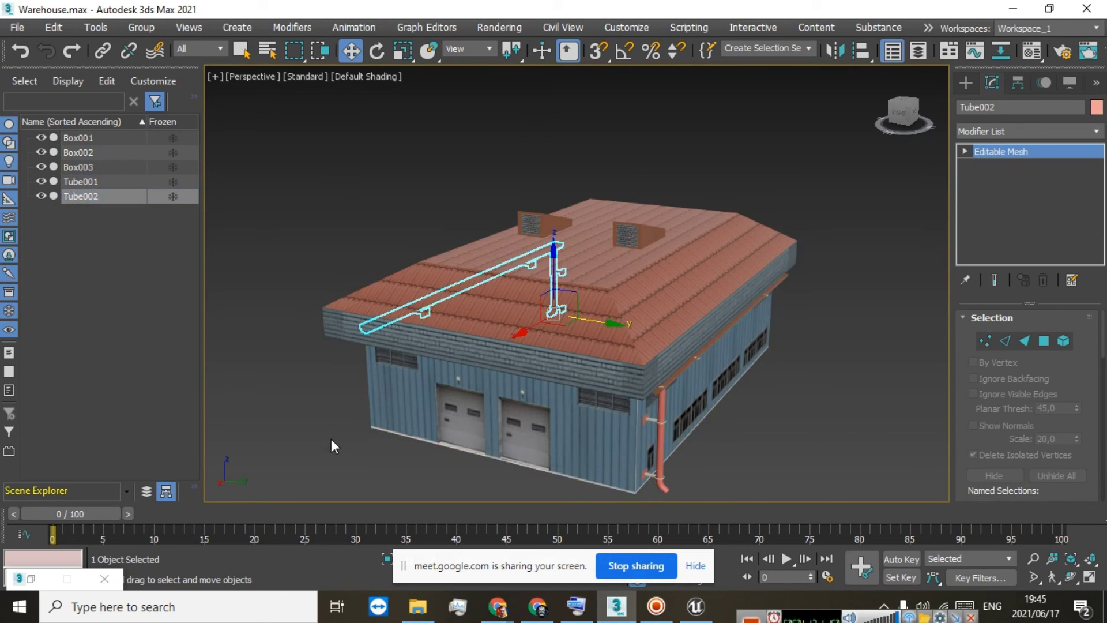
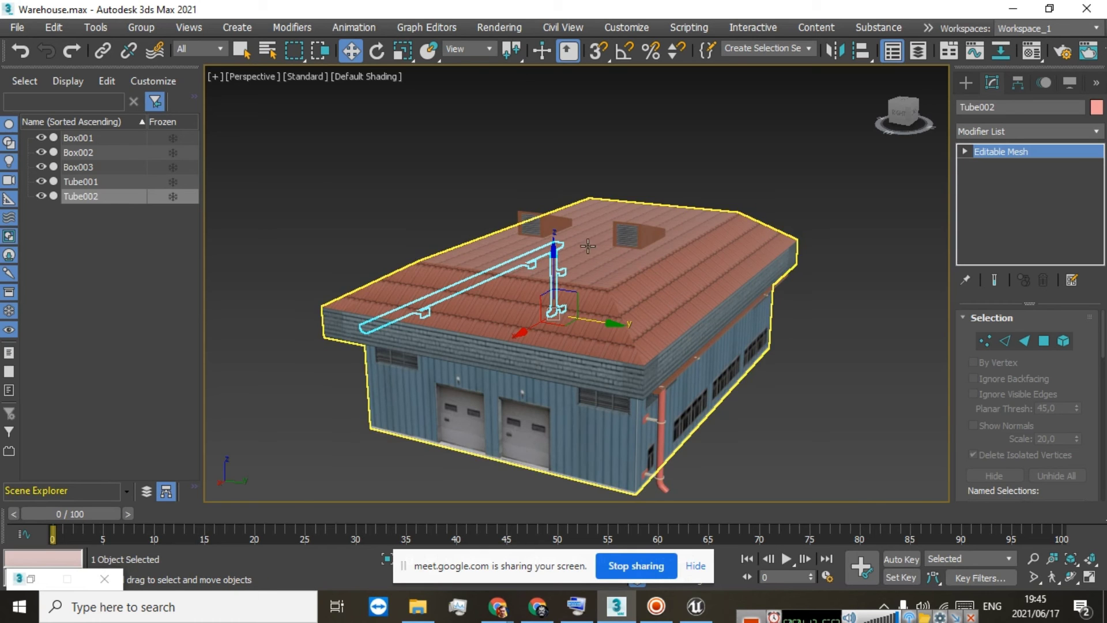
scroll(553, 228, "up", 4)
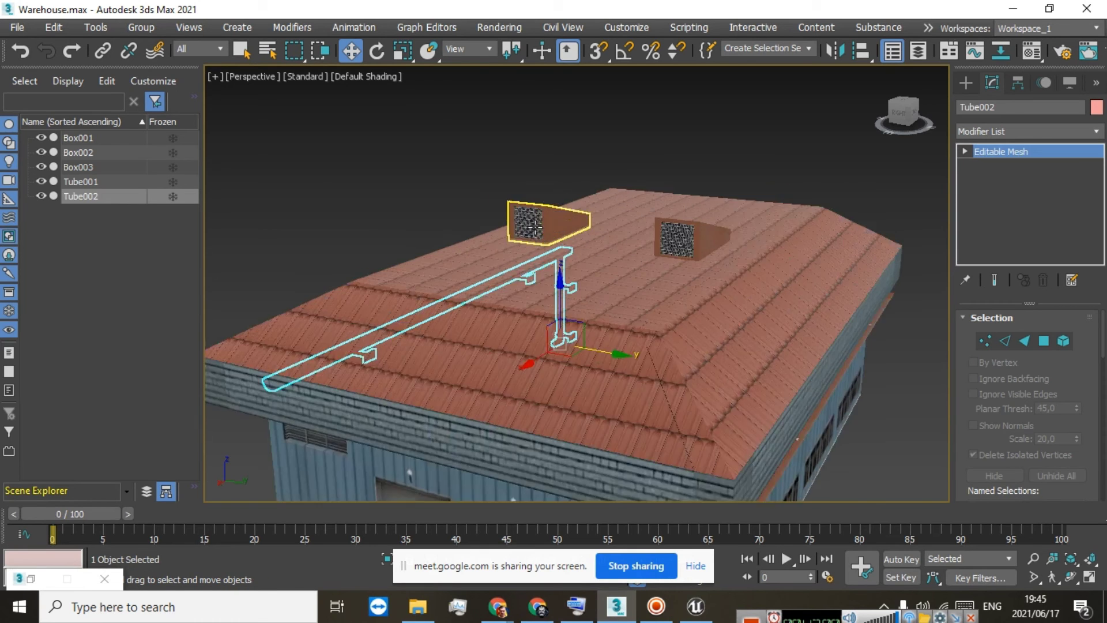
scroll(559, 226, "down", 4)
scroll(561, 225, "down", 3)
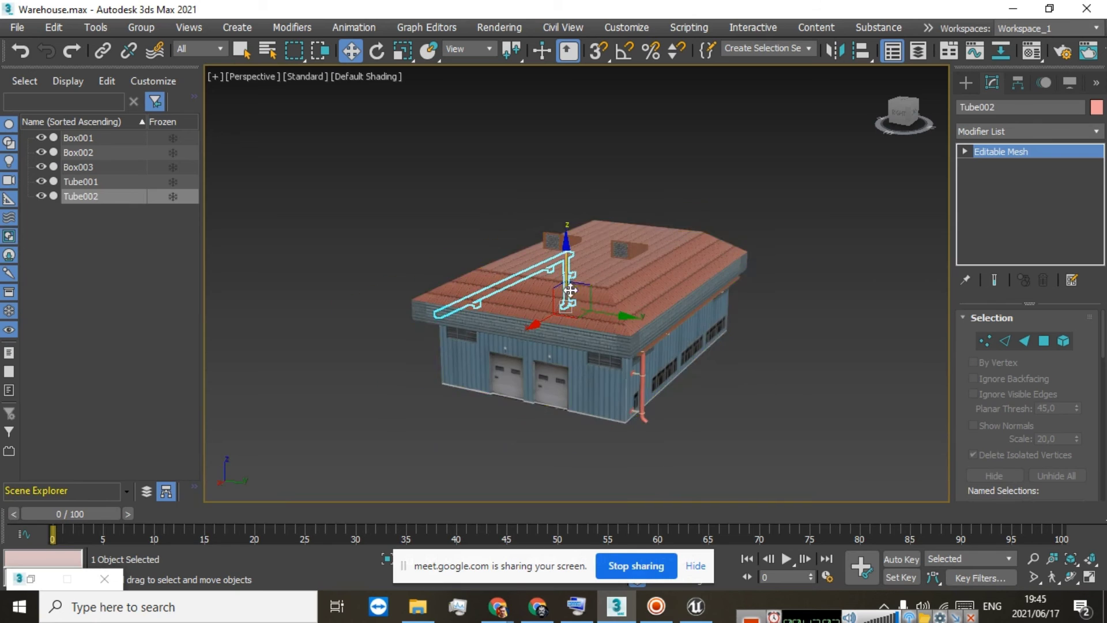
scroll(560, 225, "up", 3)
left_click(450, 148)
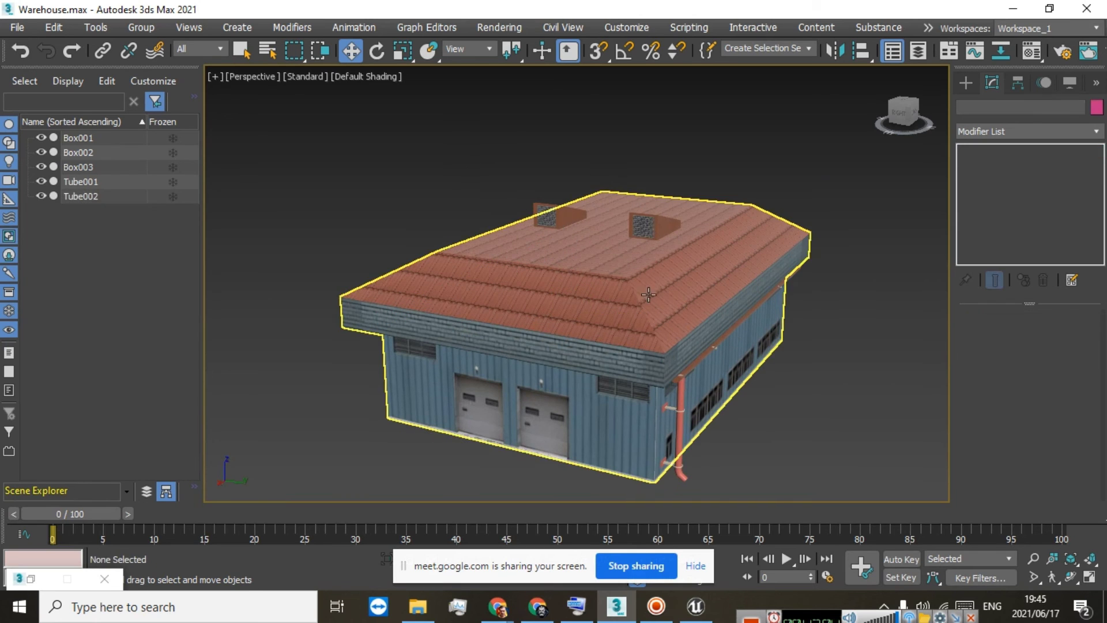
Attach both roof vent boxes to the warehouse body using Match Material IDs to Material
left_click(606, 299)
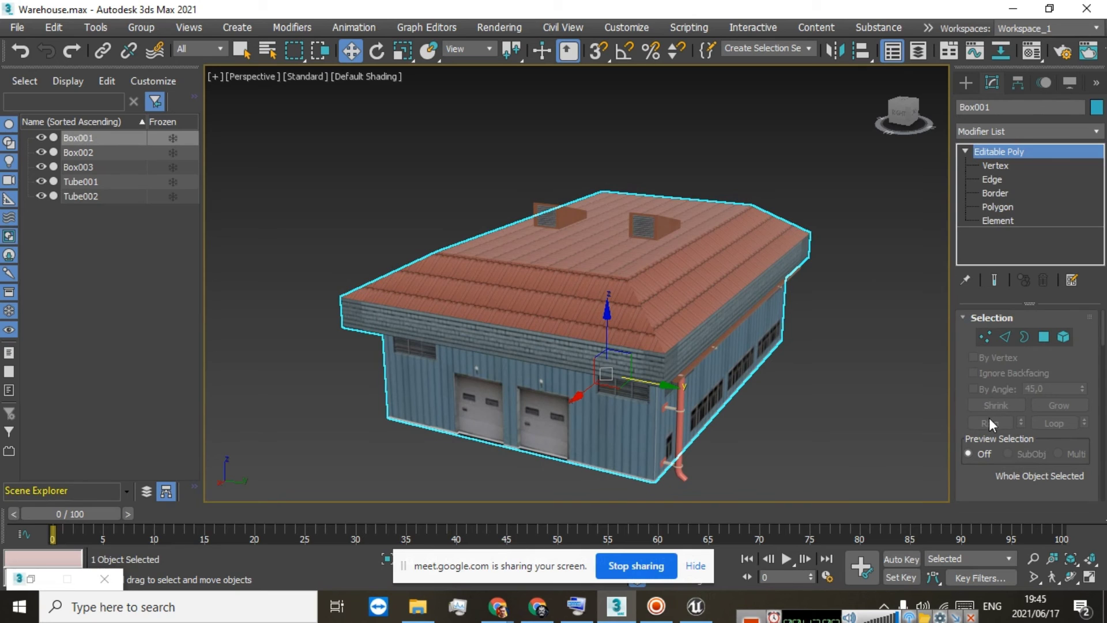
scroll(988, 421, "down", 5)
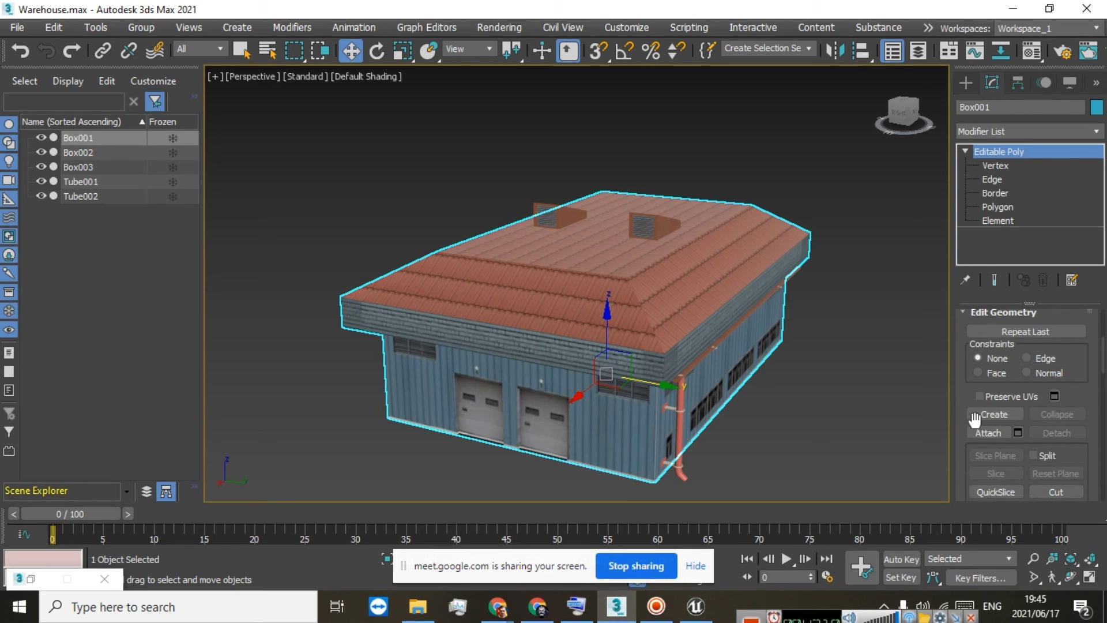
left_click(978, 434)
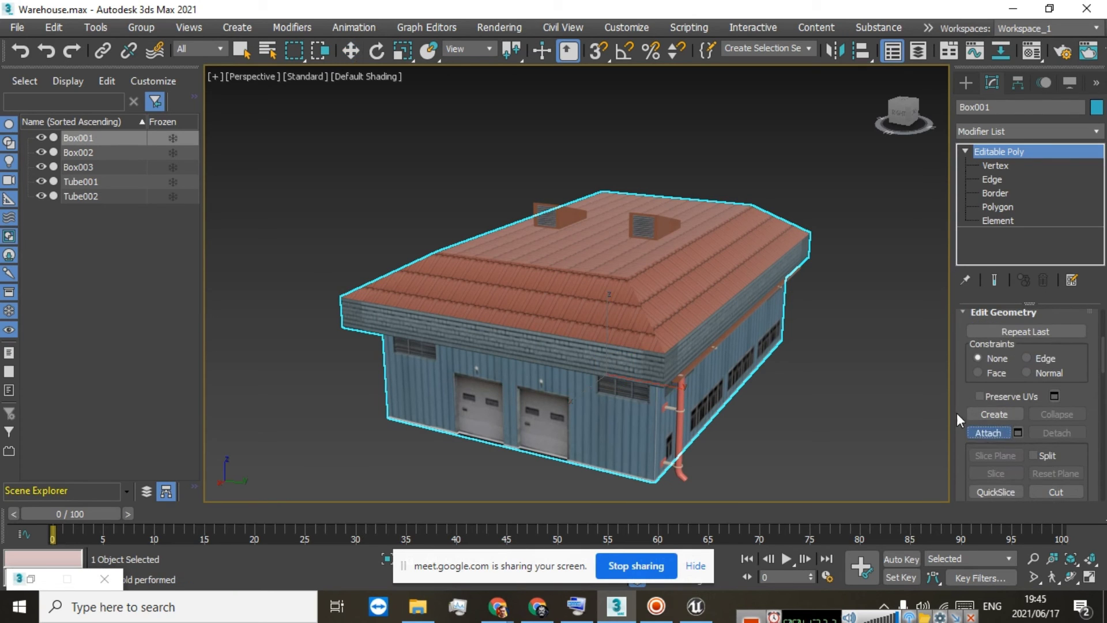
left_click(544, 217)
left_click(624, 279)
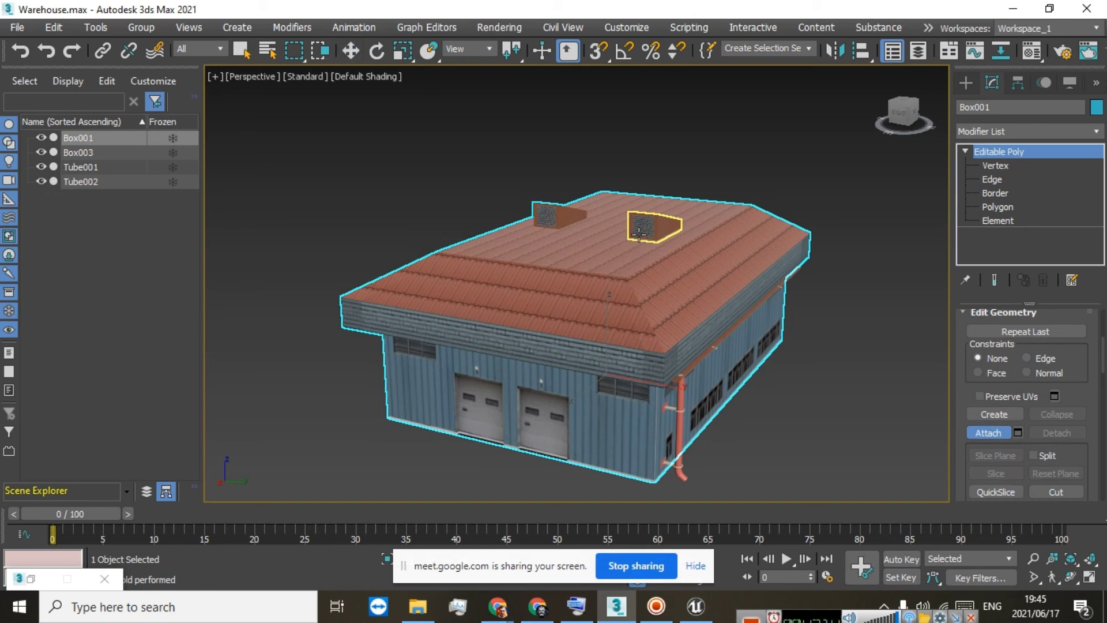
left_click(643, 229)
left_click(638, 278)
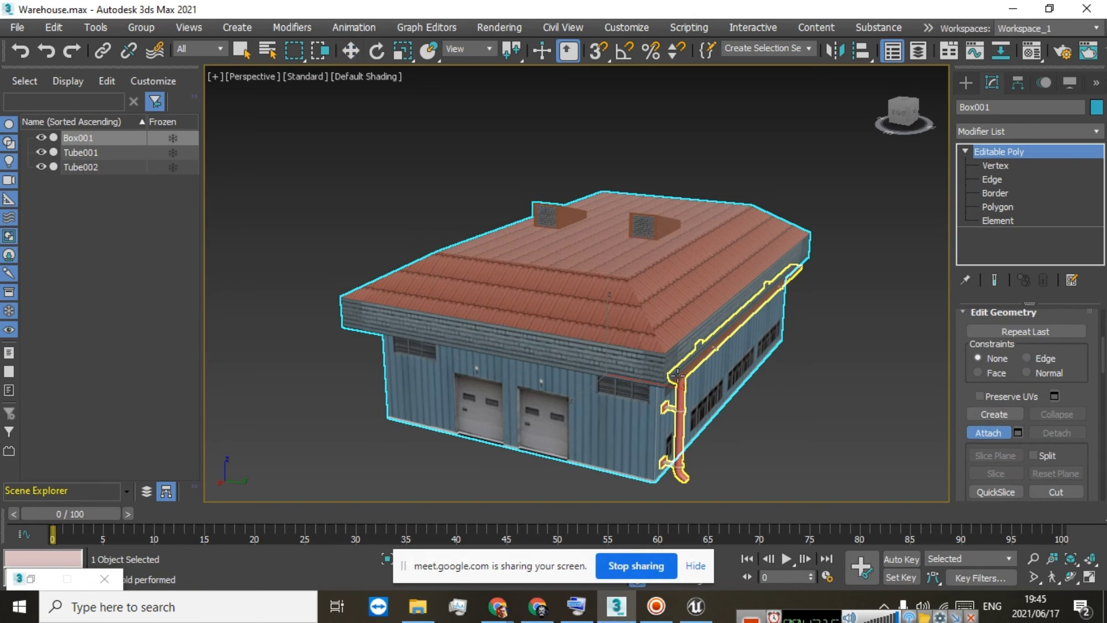
Attach both gutter pipes to the warehouse body with Match Material IDs to Material, and end the Attach mode
left_click(679, 378)
left_click(637, 279)
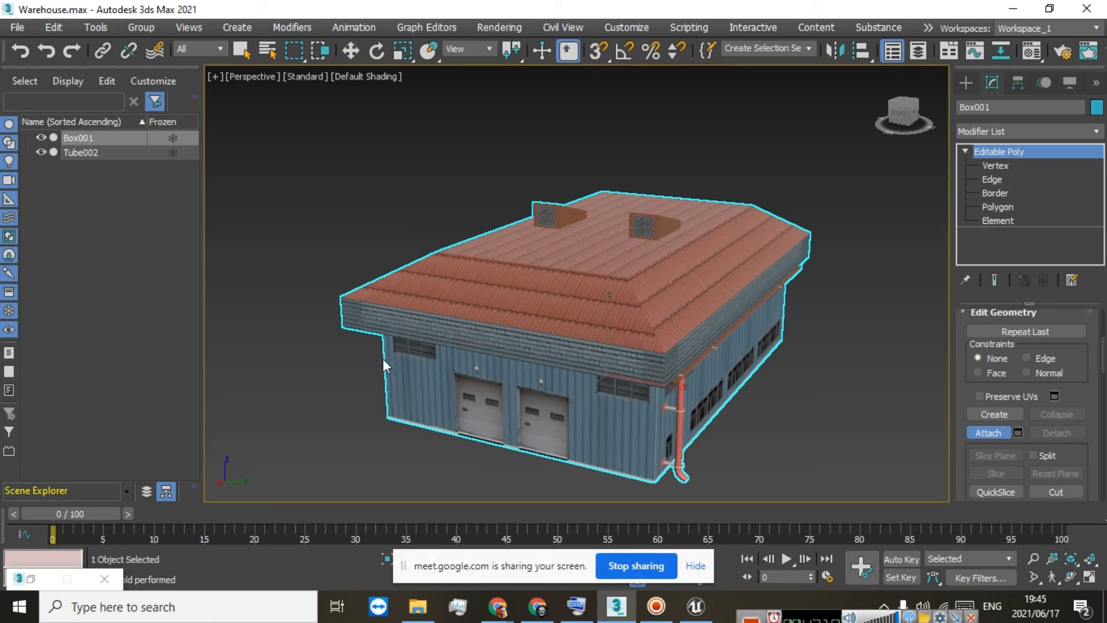
left_click(387, 312)
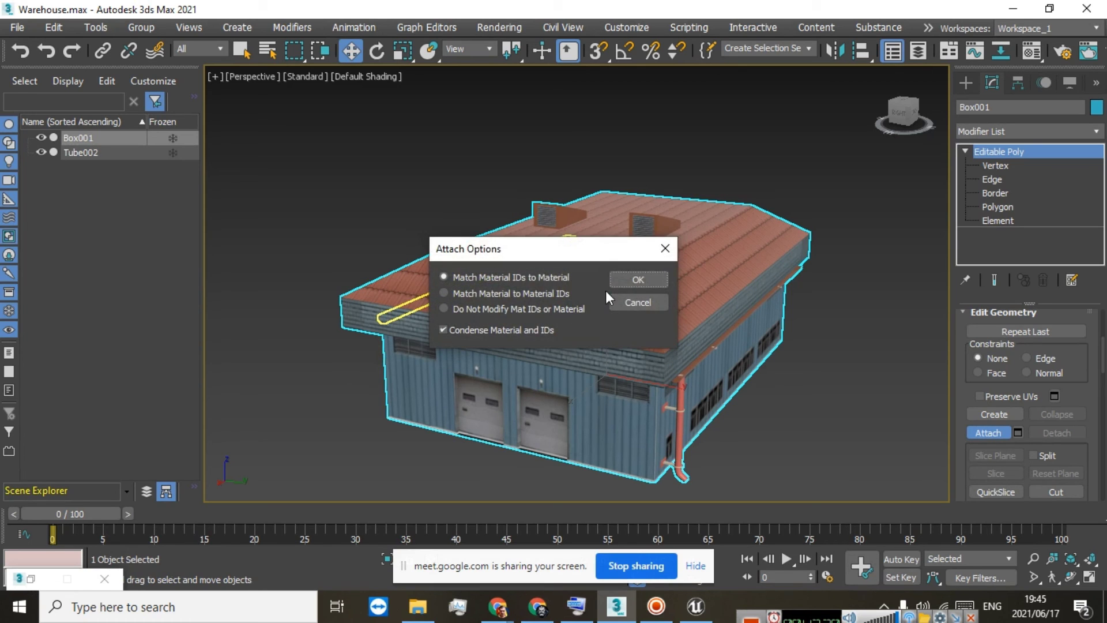
left_click(630, 279)
left_click(973, 430)
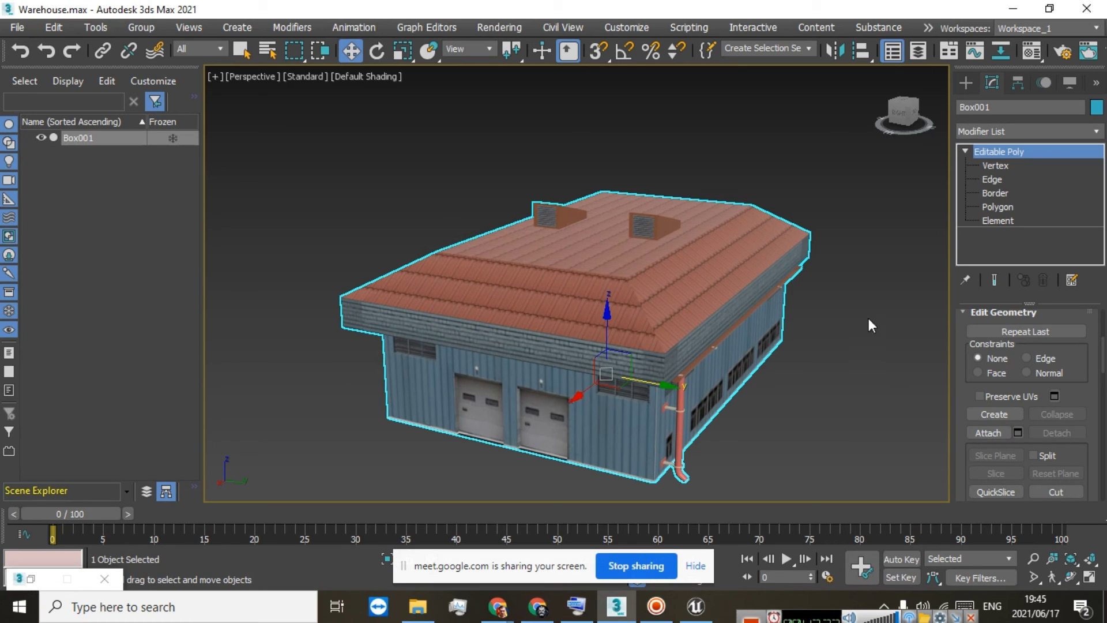
left_click_drag(906, 117, 928, 124)
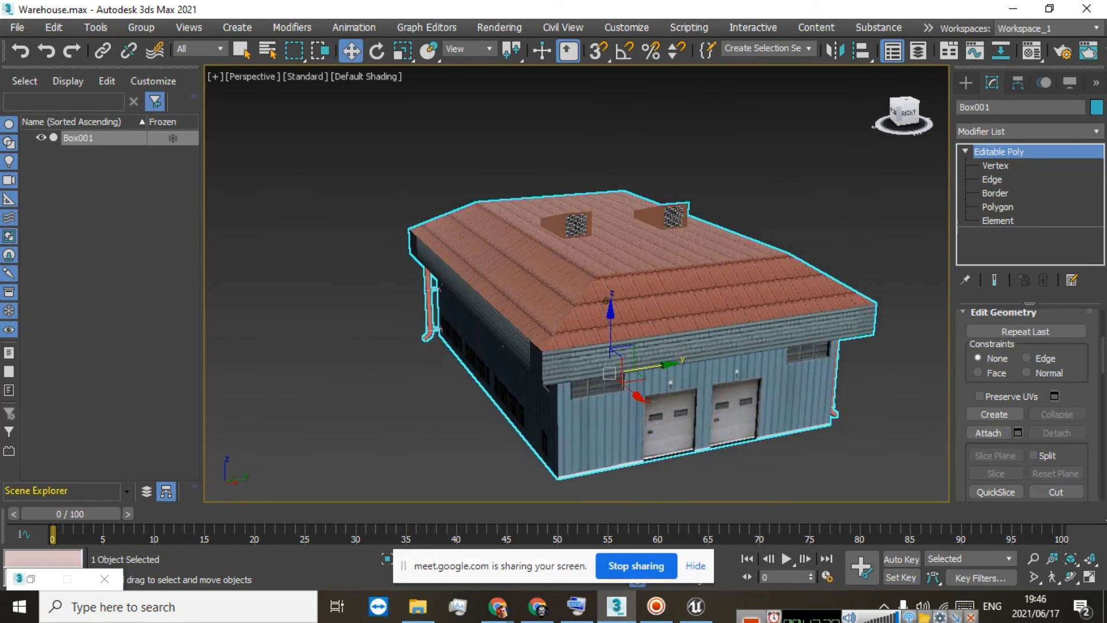
left_click(19, 28)
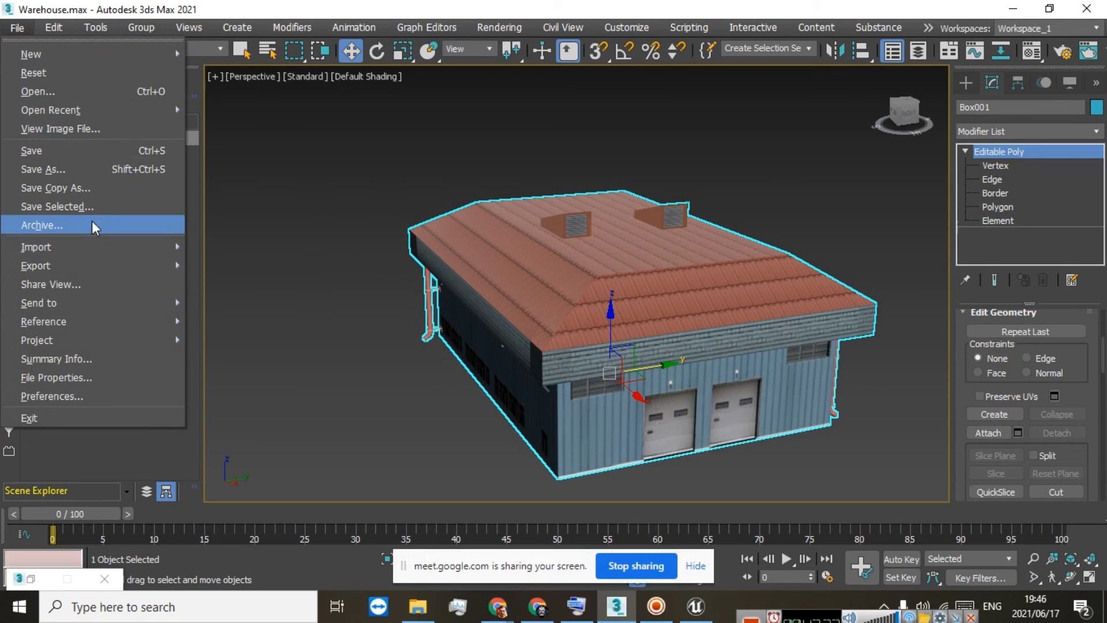
mouse_move(98, 268)
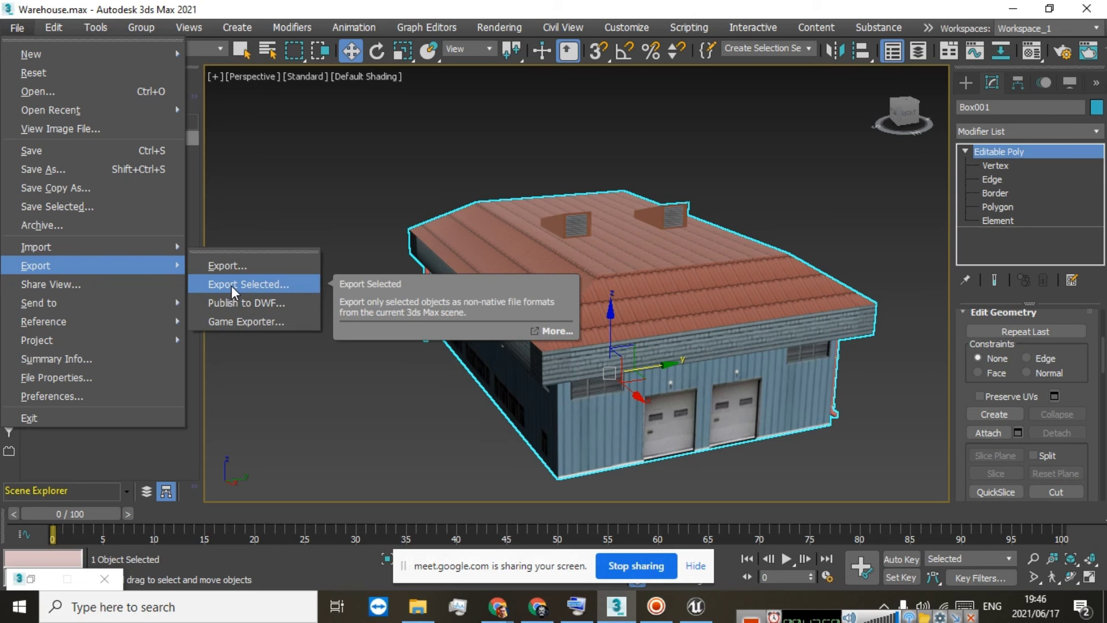
mouse_move(237, 28)
left_click(237, 7)
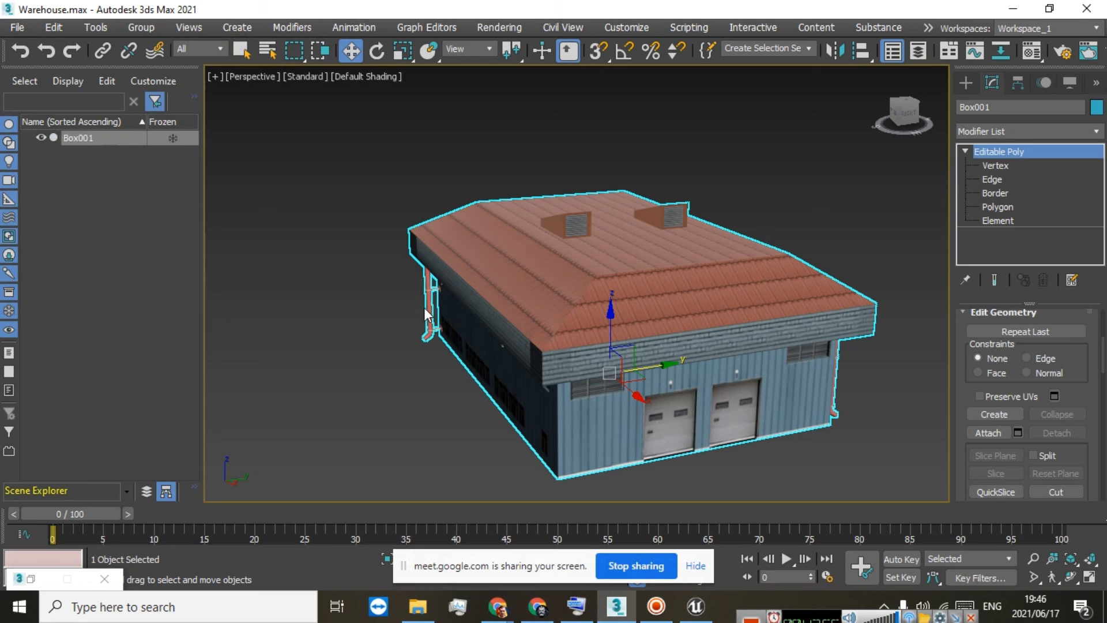
scroll(427, 302, "up", 5)
scroll(430, 294, "down", 8)
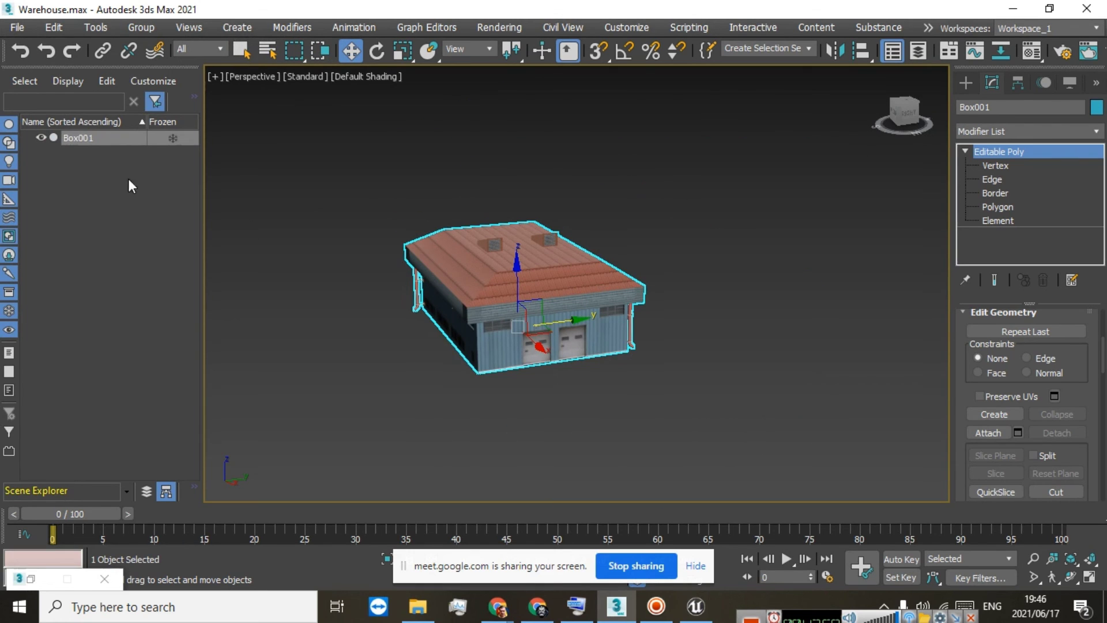
Start exporting the scene as an Autodesk FBX file and choose the Alpha folder on the desktop as the destination
left_click(19, 25)
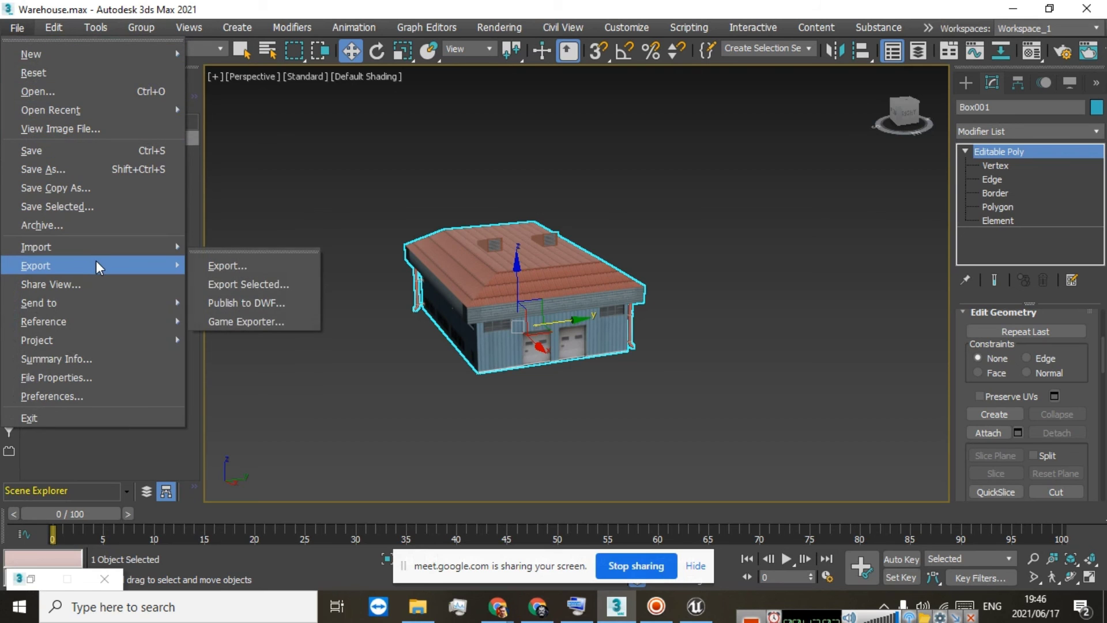
left_click(229, 266)
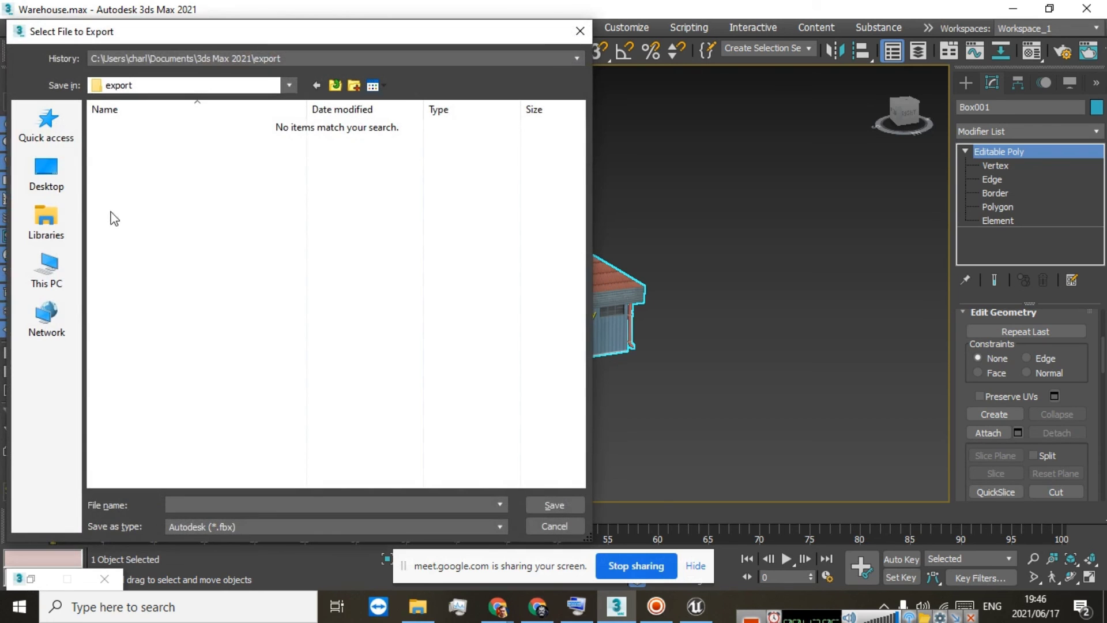
left_click(39, 164)
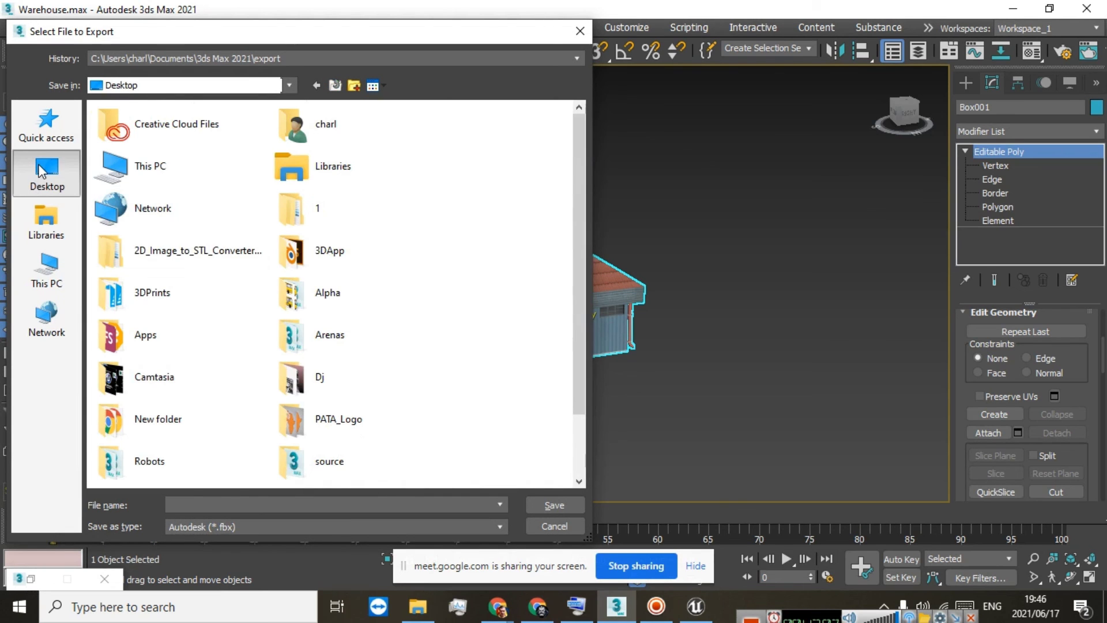
double_click(323, 304)
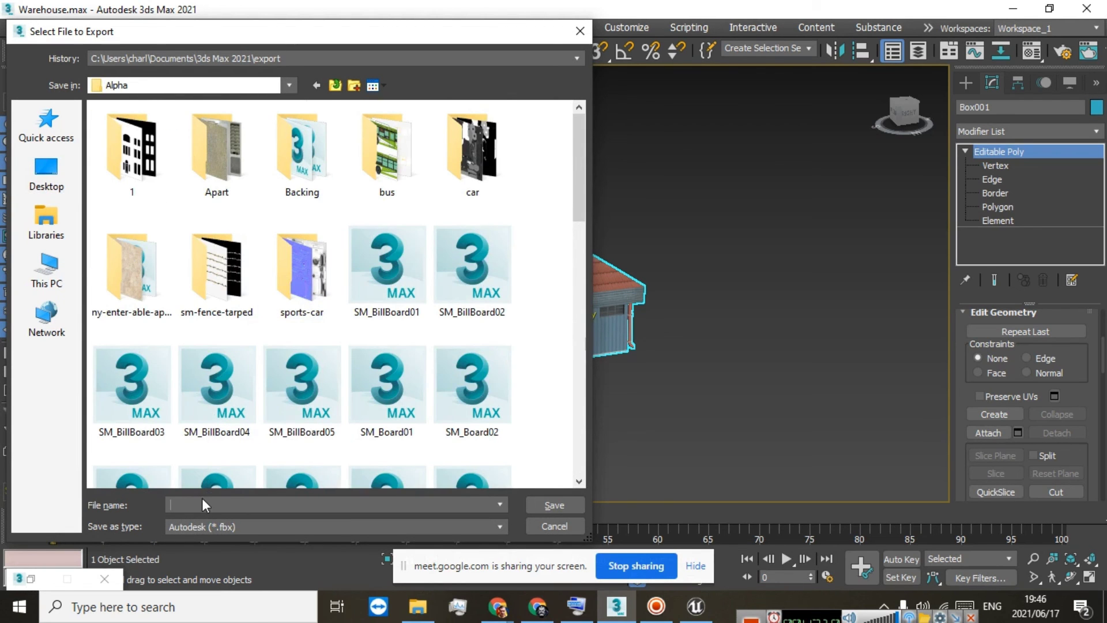
Name the export file SM_Warehouse and save it in FBX format to bring up the export options
type("S")
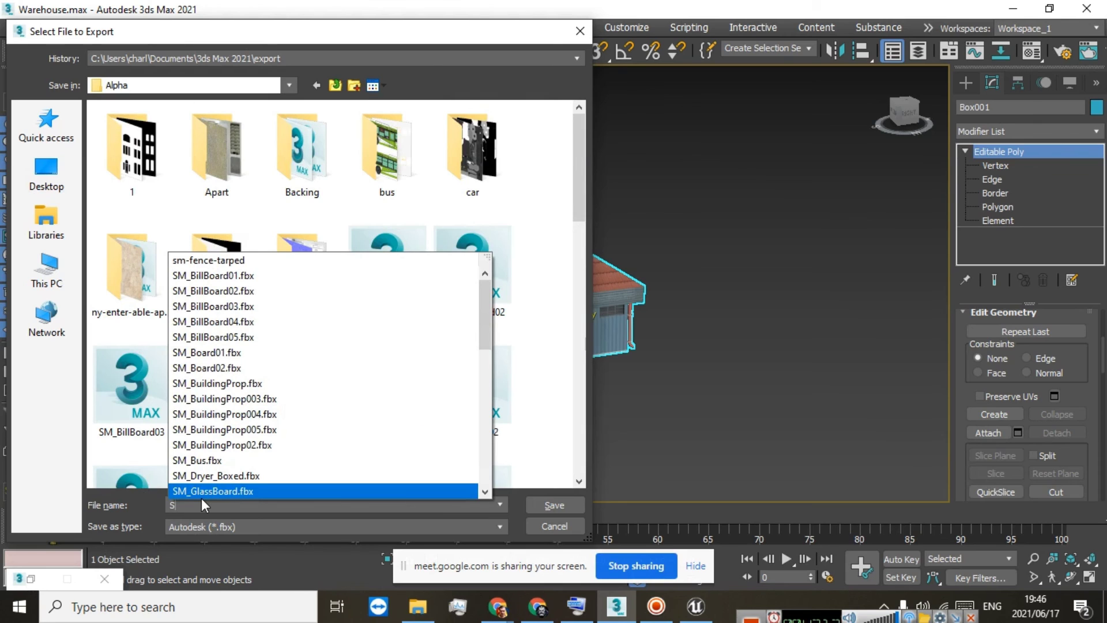
type("M")
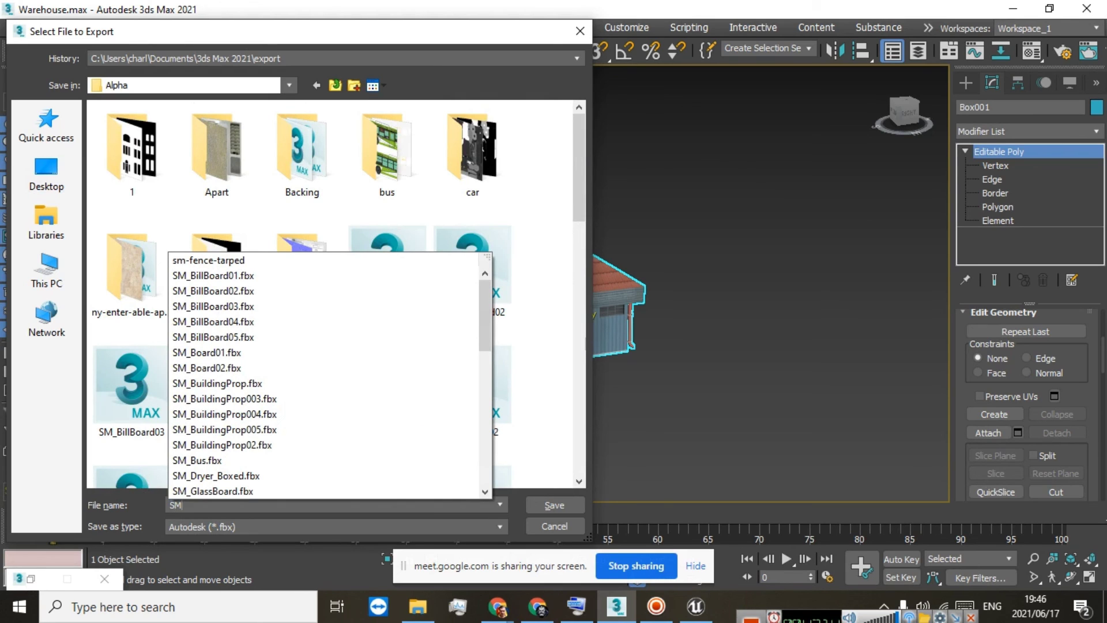
type("_")
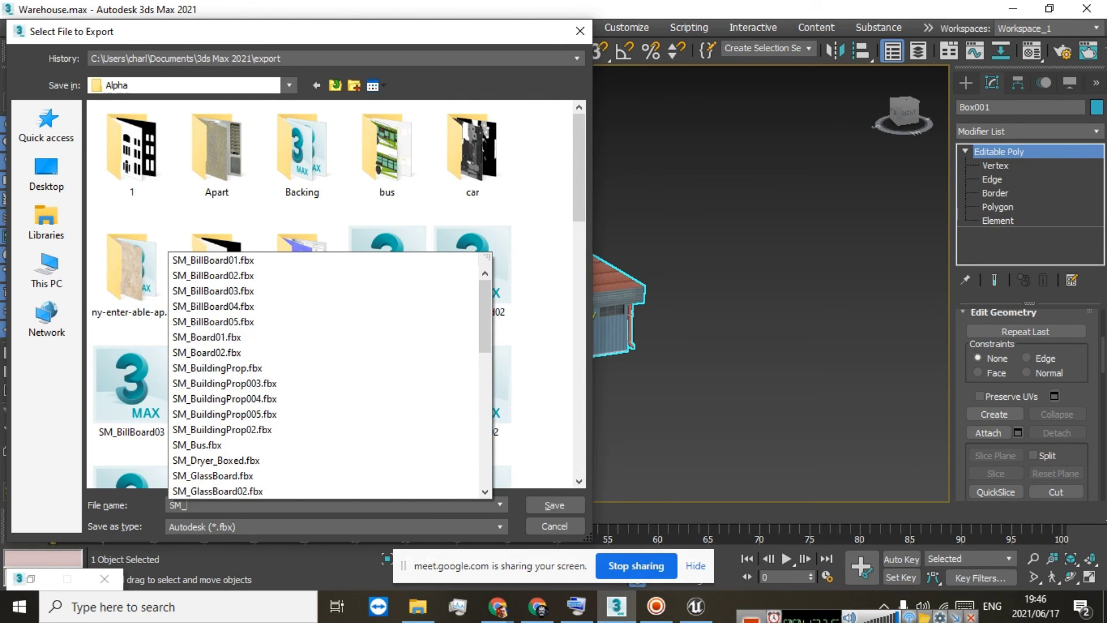
type("Wae")
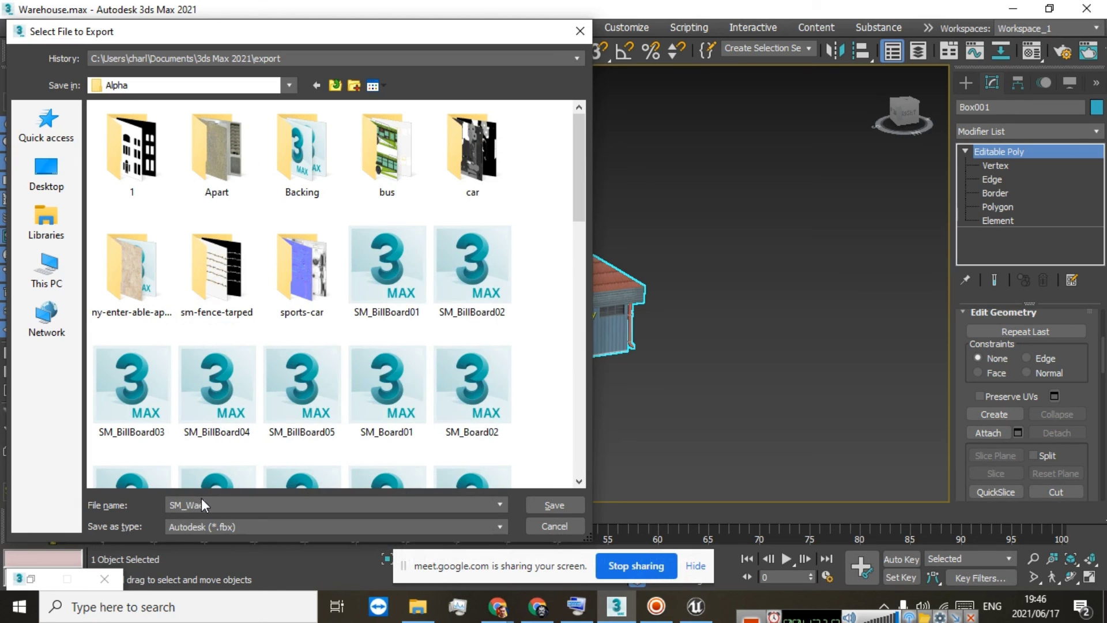
type("w")
key("BackSpace")
key("BackSpace")
type("re")
left_click(539, 501)
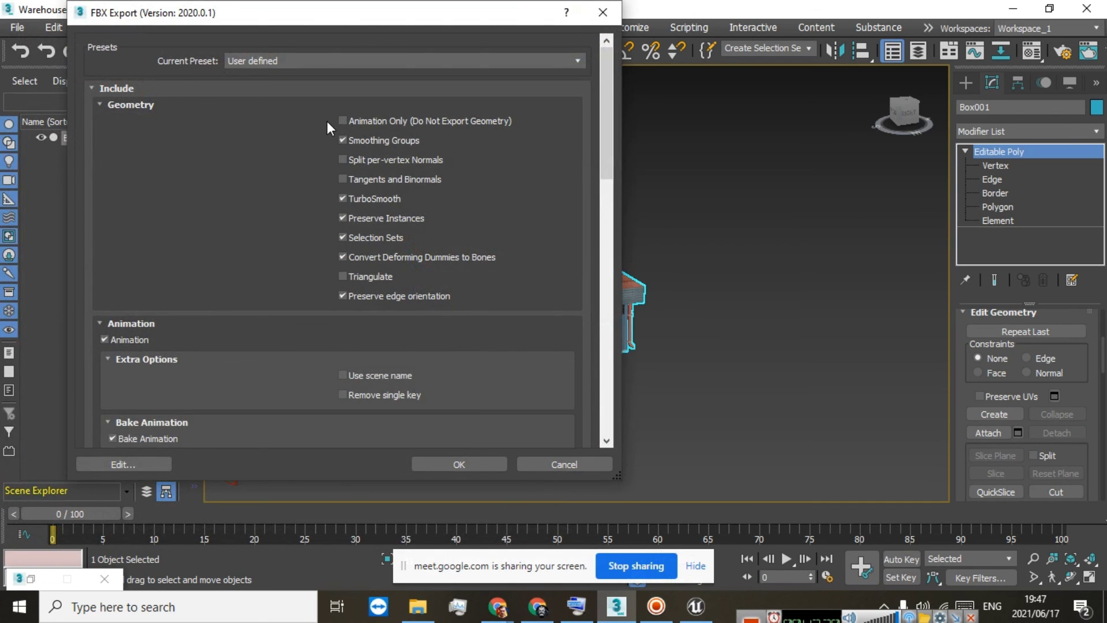
Review the FBX export options, have the scene units converted to Meters, and run the export
scroll(367, 211, "down", 20)
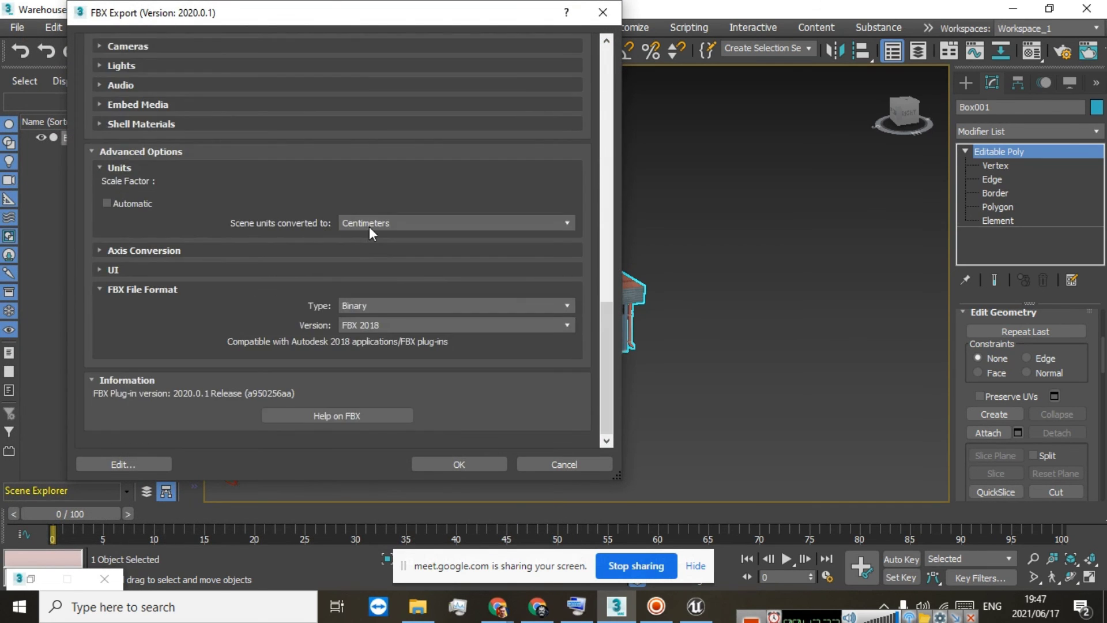
scroll(366, 231, "up", 5)
scroll(368, 242, "down", 5)
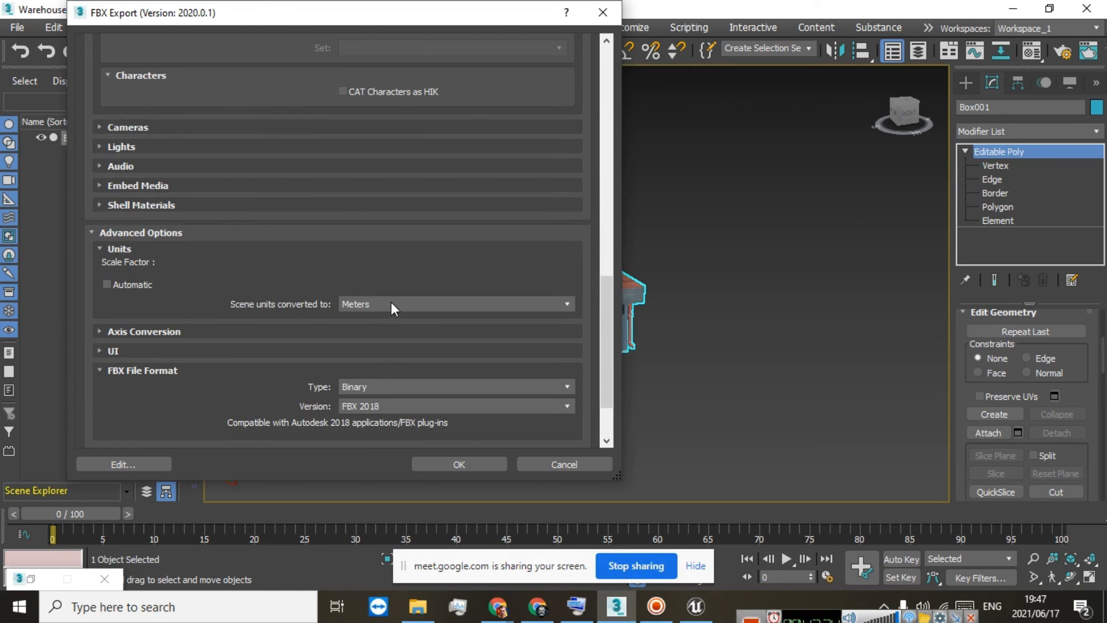
scroll(390, 300, "up", 2)
scroll(362, 248, "up", 5)
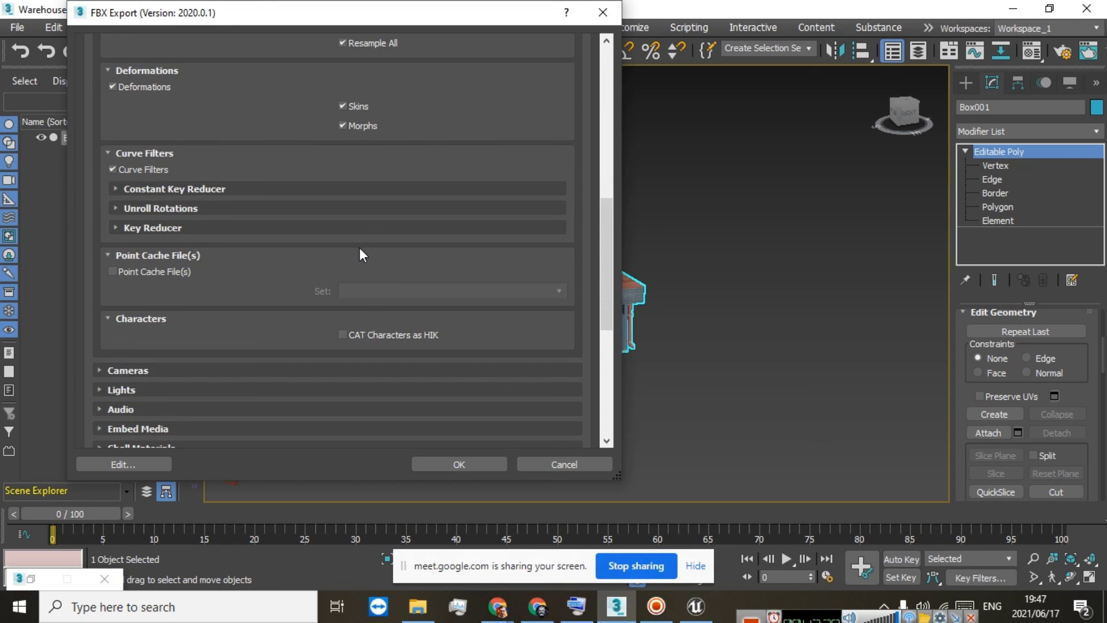
scroll(359, 243, "up", 2)
scroll(359, 249, "up", 5)
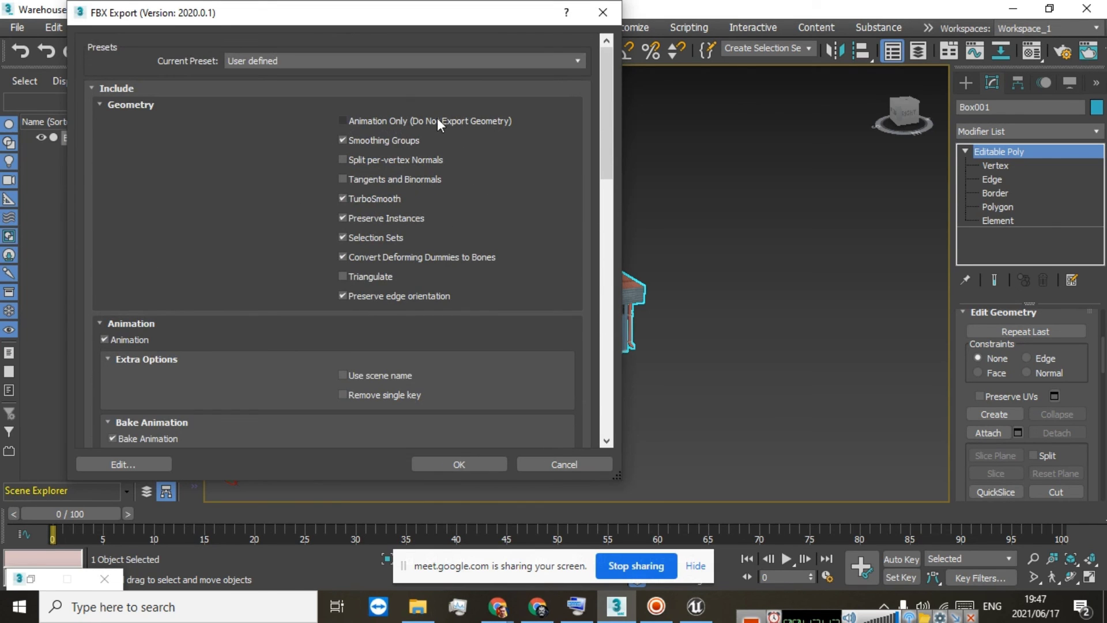
left_click(474, 464)
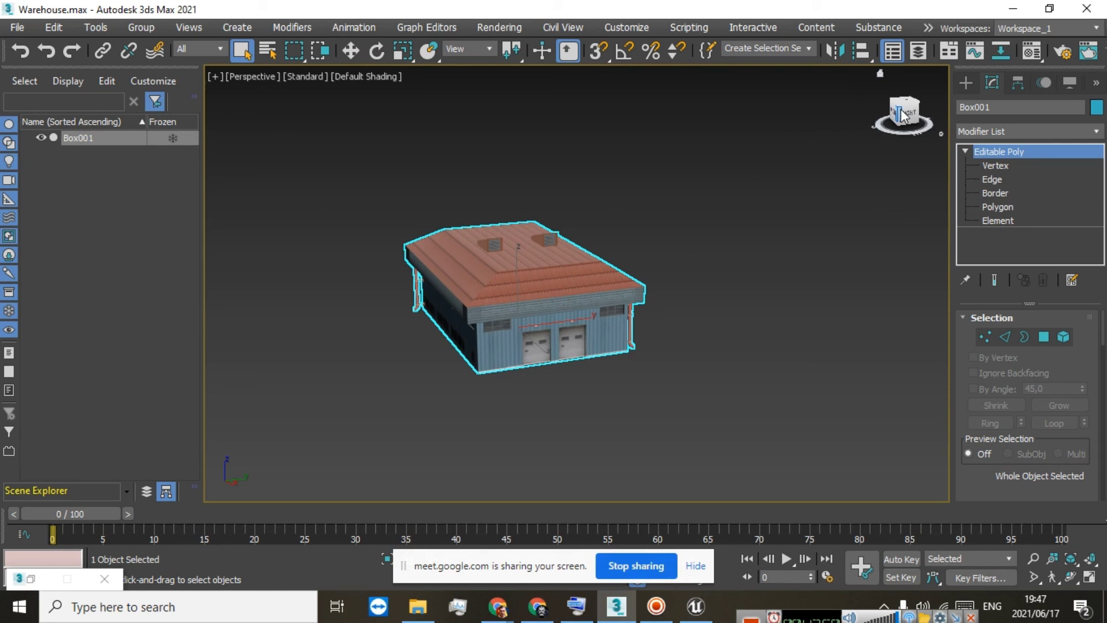
Minimise the 3ds Max and Unreal windows and locate the exported SM_Warehouse file in the desktop's Alpha folder
left_click_drag(903, 115, 930, 92)
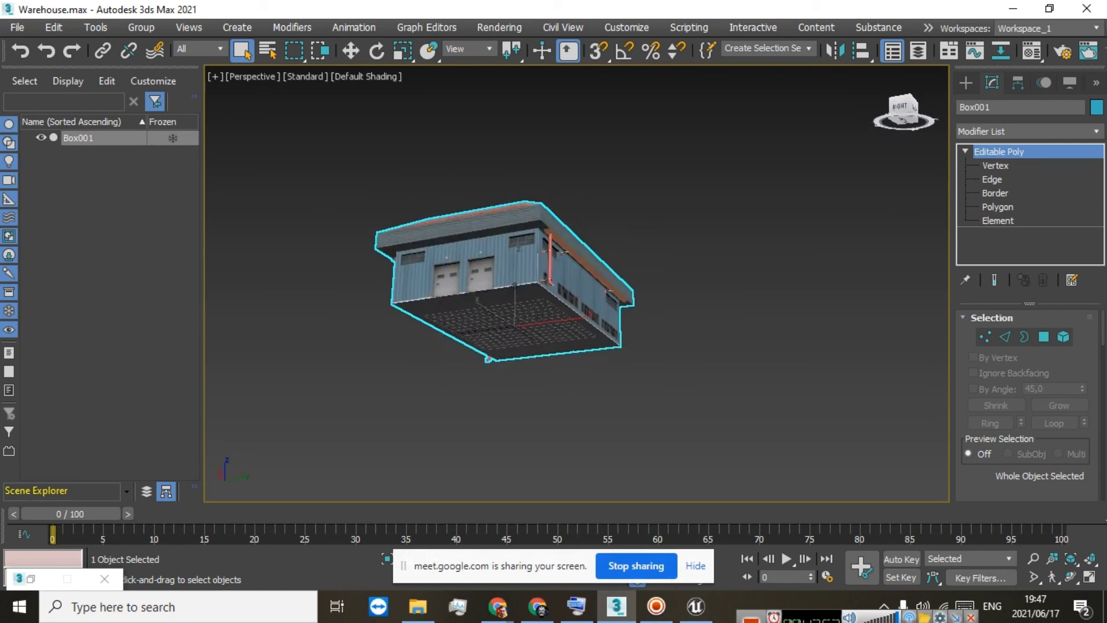
middle_click_drag(461, 248, 778, 312, "alt")
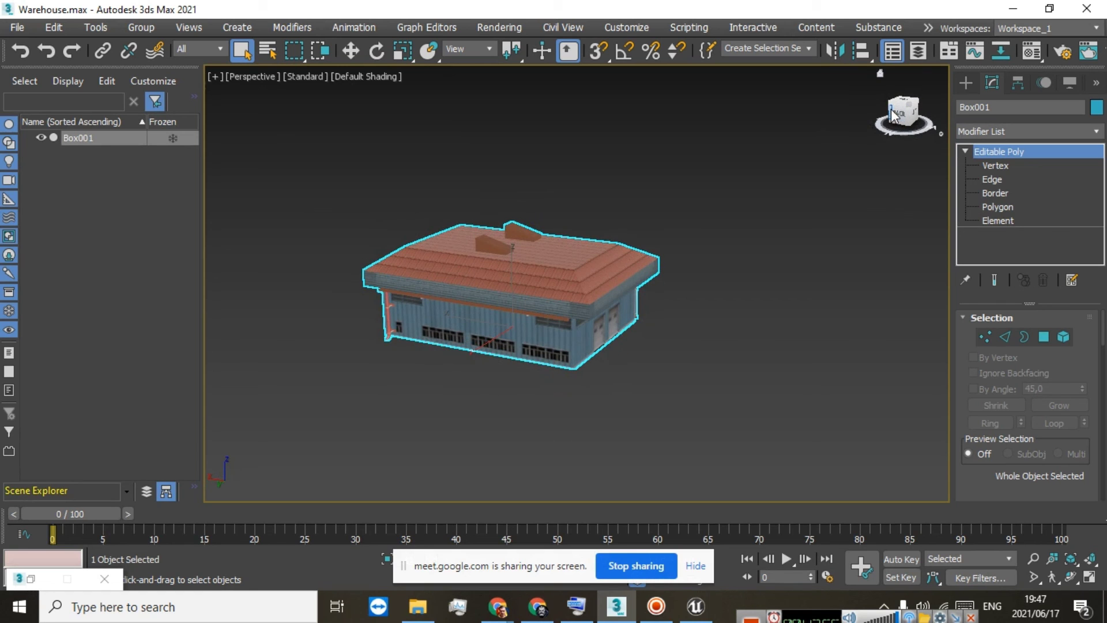
left_click(1012, 8)
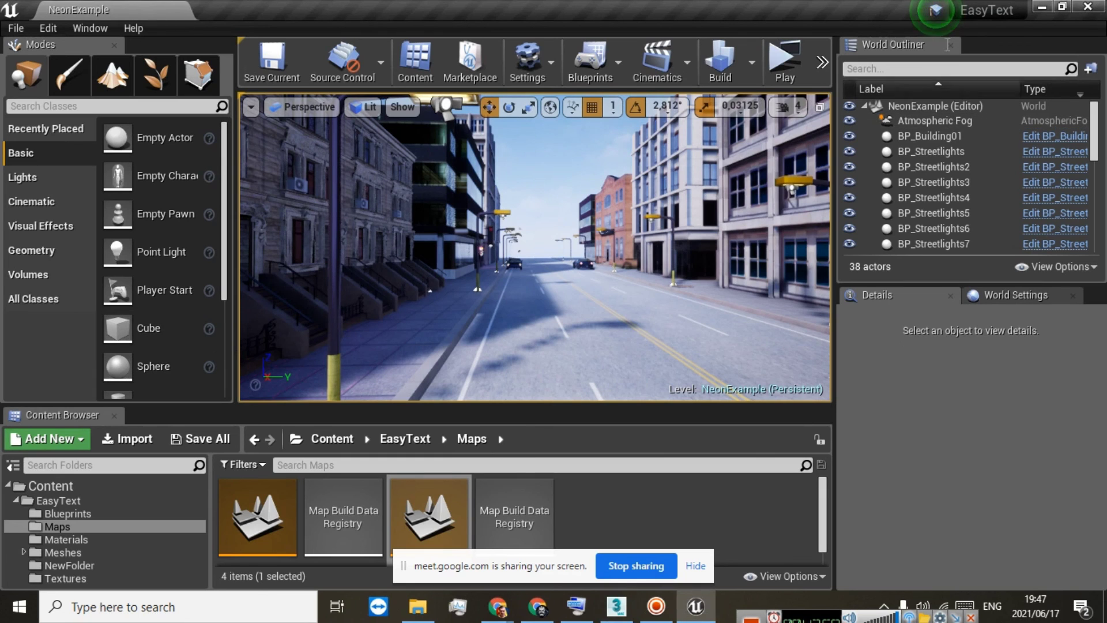
left_click(1042, 6)
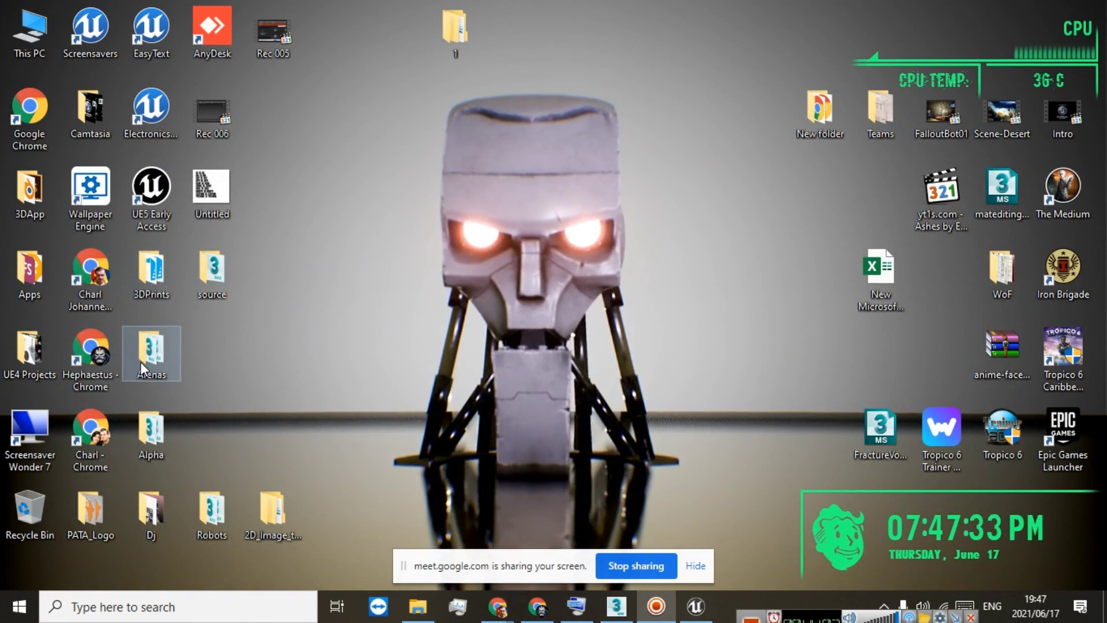
double_click(150, 433)
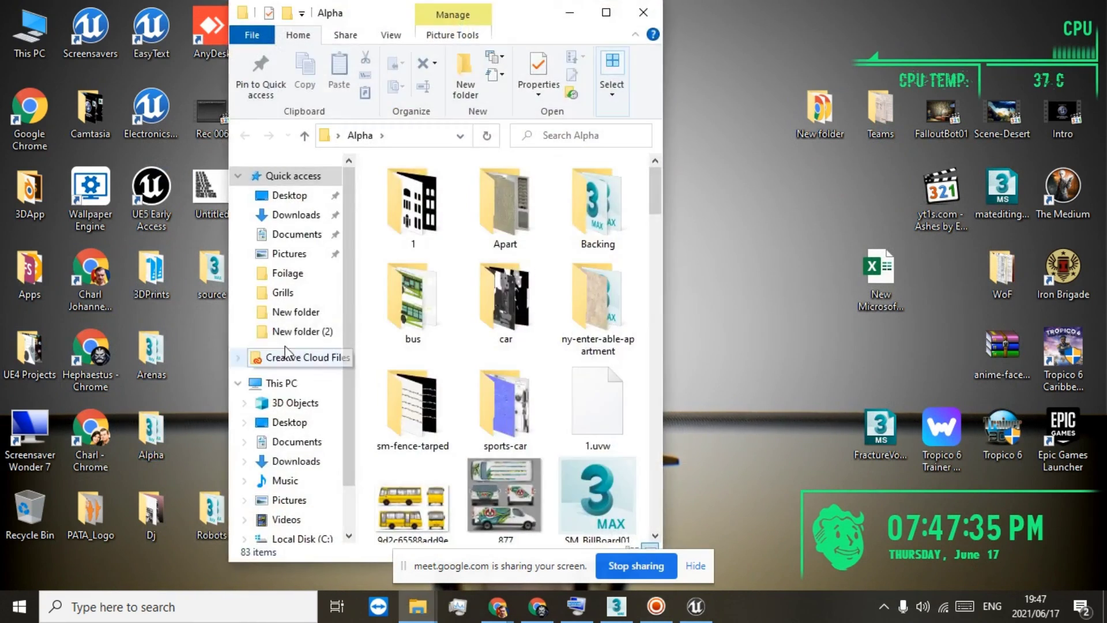
scroll(496, 317, "down", 15)
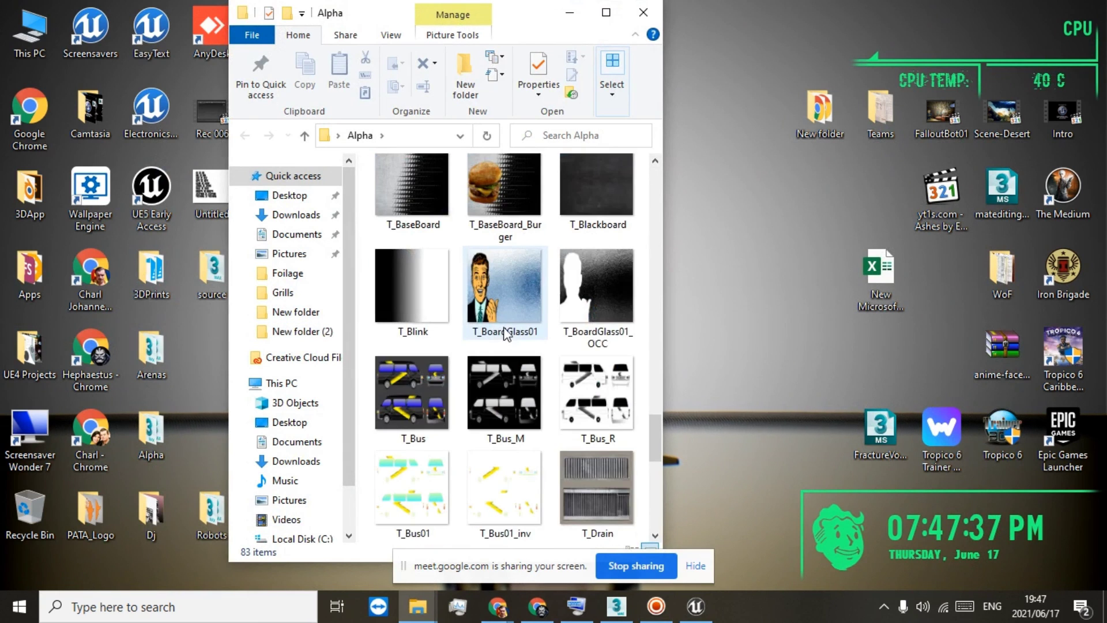
scroll(505, 340, "up", 5)
scroll(499, 358, "down", 2)
scroll(540, 461, "down", 2)
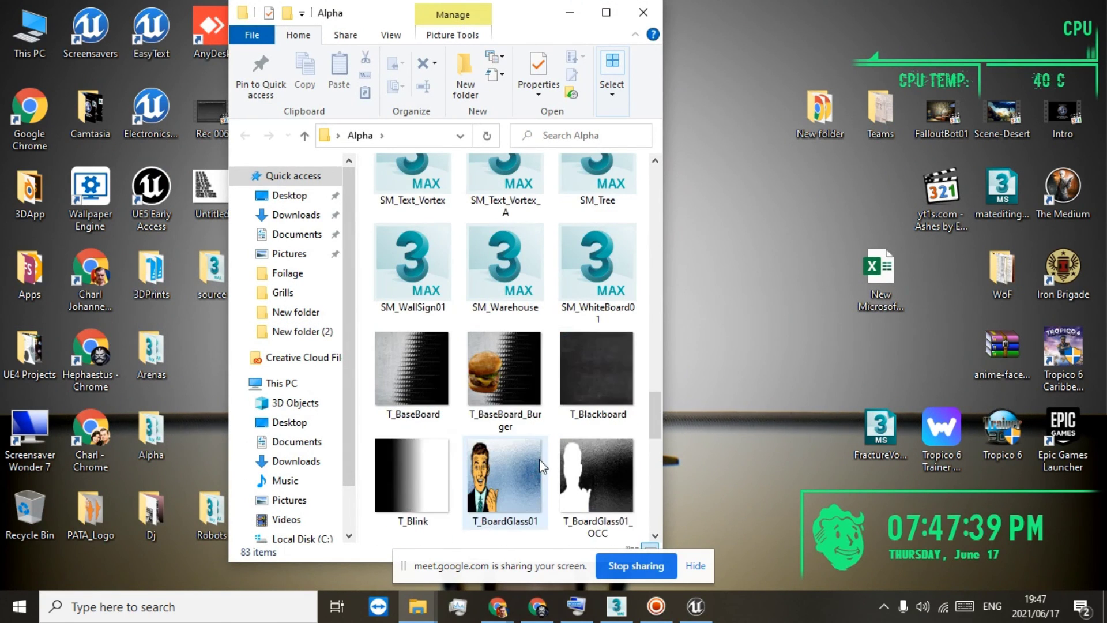
left_click(497, 282)
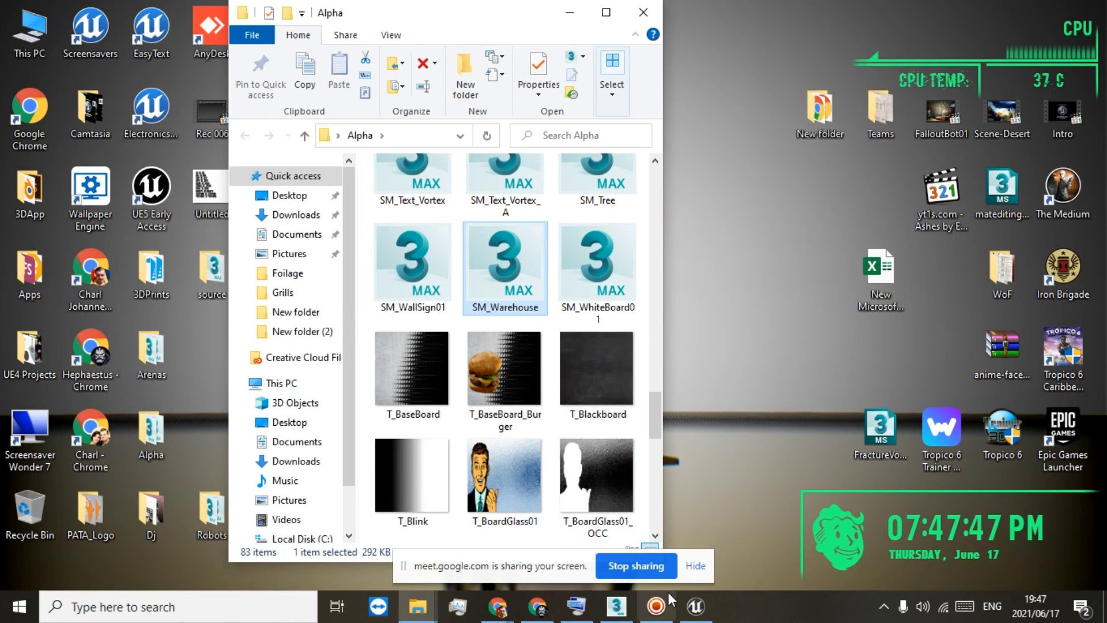
Switch back to 3ds Max, examine the finished warehouse up close, and minimise the Material Editor
mouse_move(608, 615)
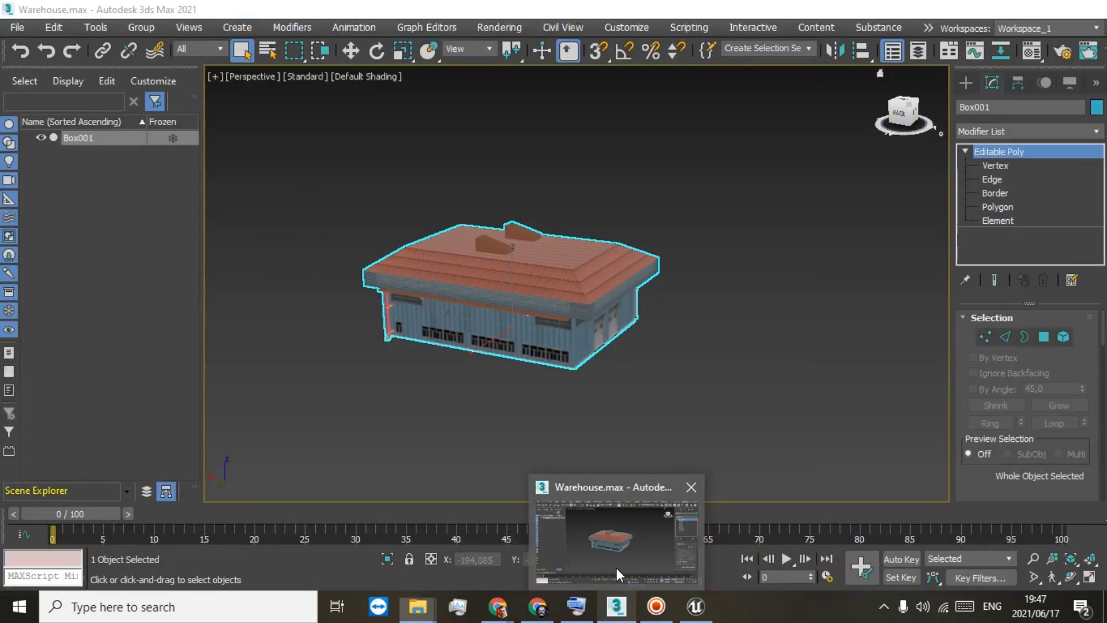
left_click(616, 567)
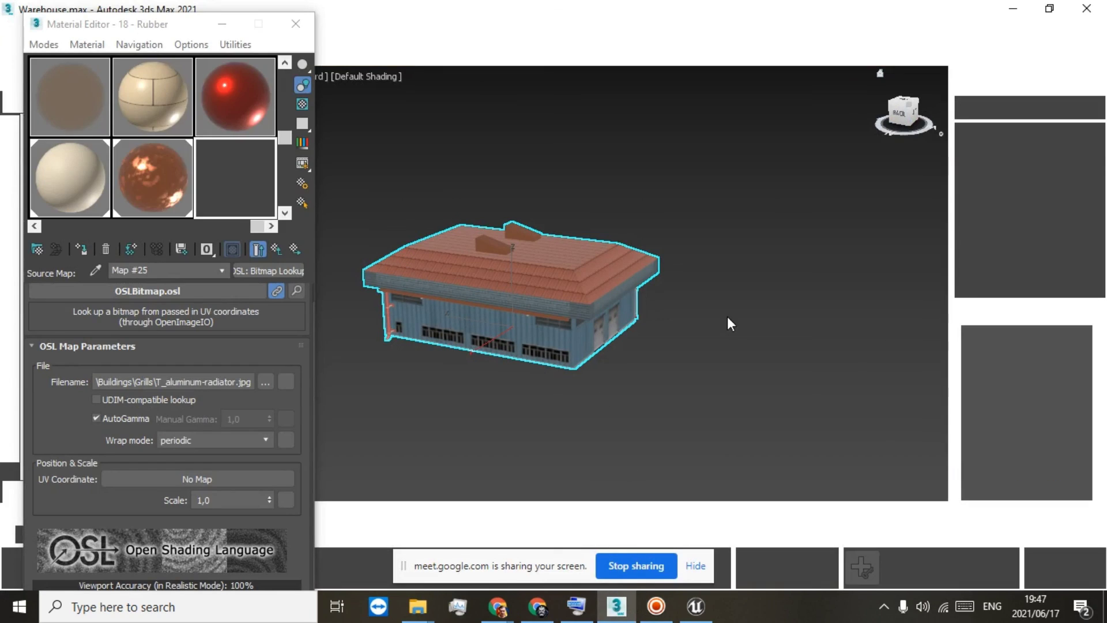
scroll(559, 314, "up", 5)
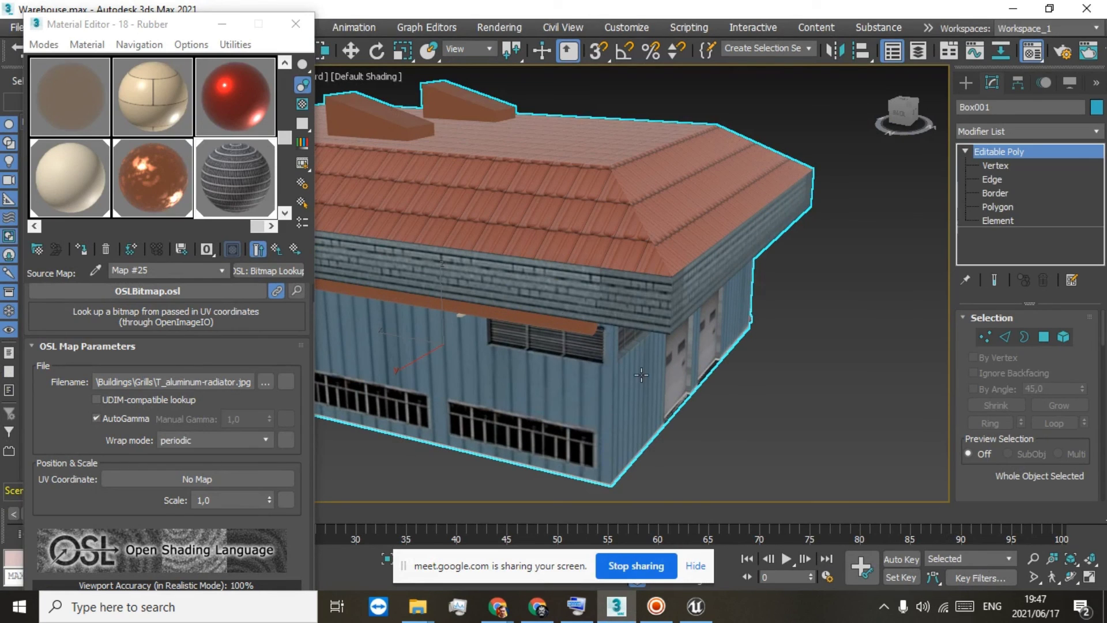
left_click_drag(899, 117, 1075, 110)
mouse_move(445, 238)
middle_mouse_down("alt")
mouse_move(629, 228)
mouse_move(381, 229)
mouse_move(328, 244)
mouse_move(254, 244)
mouse_move(346, 225)
mouse_move(427, 238)
mouse_move(368, 236)
middle_mouse_up("alt")
scroll(367, 236, "down", 6)
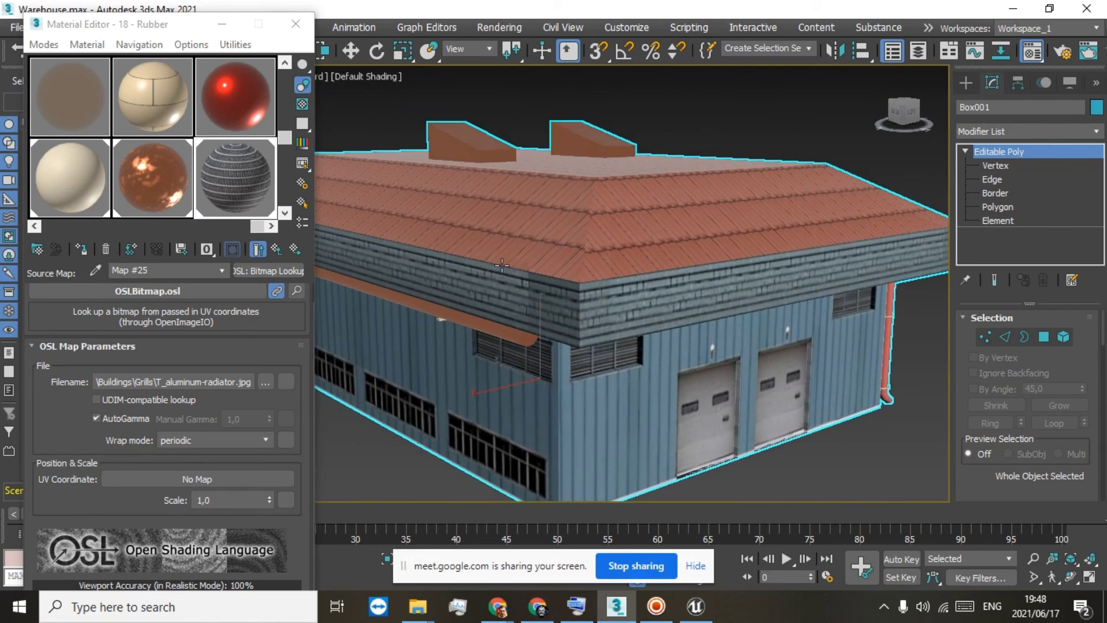
left_click(222, 24)
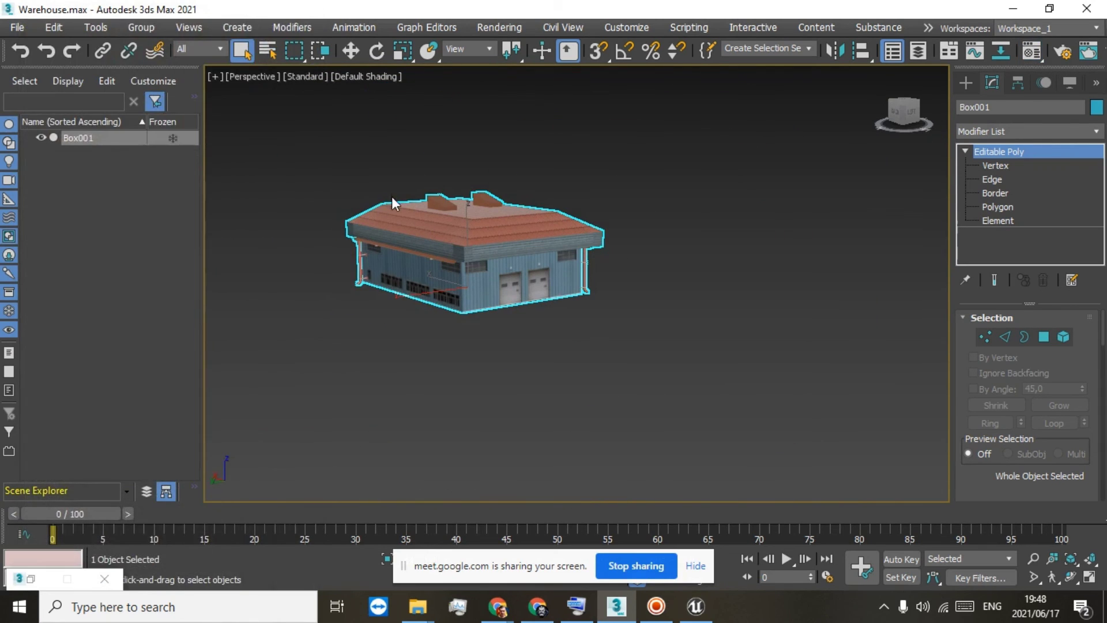
middle_click_drag(395, 344, 459, 406)
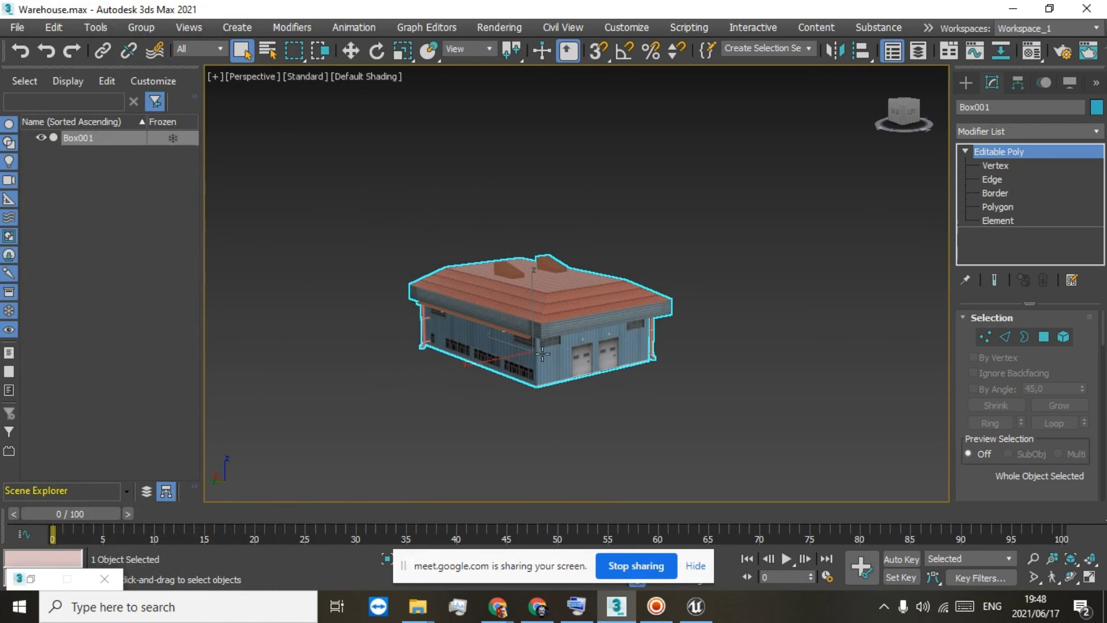
Try a Melt modifier with an amount of 65 on the warehouse and undo it
left_click(1094, 131)
left_click_drag(1102, 190, 1077, 331)
left_click(1001, 352)
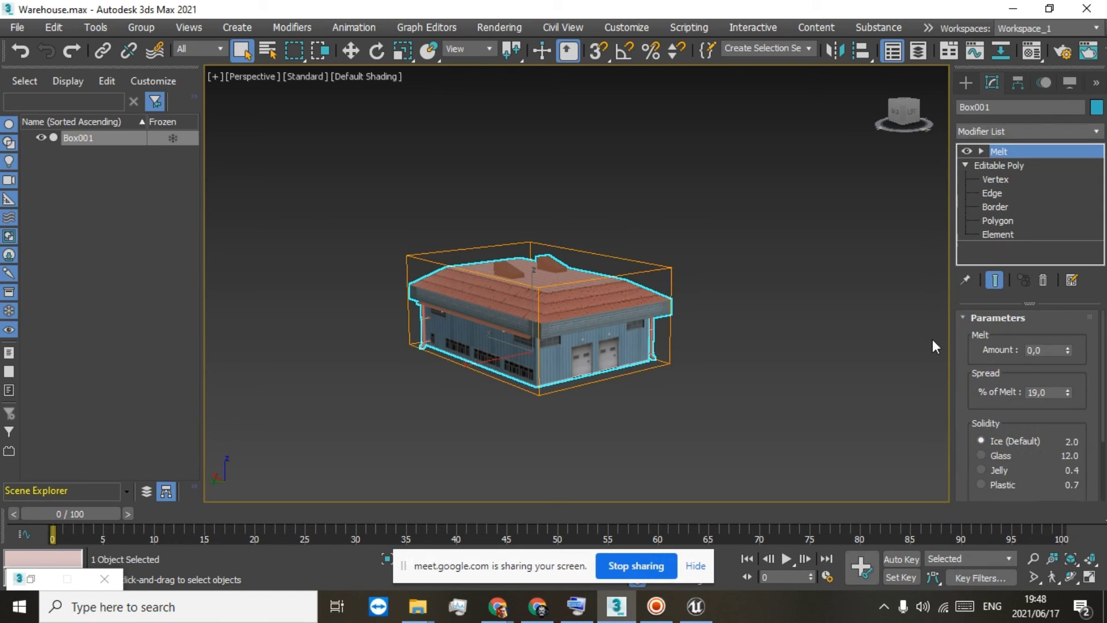
key("z")
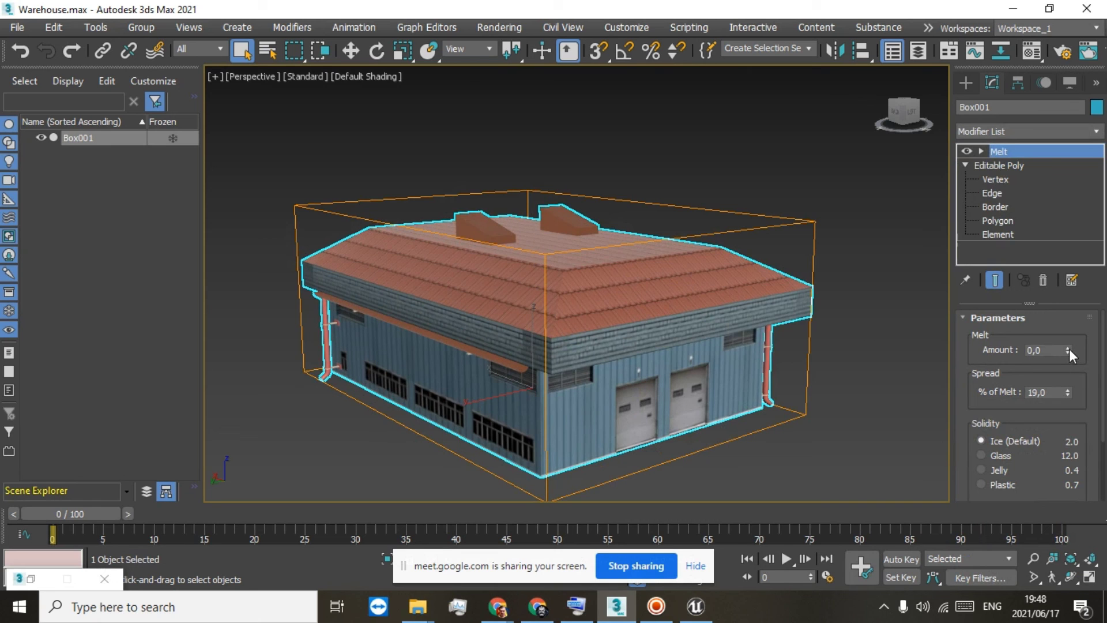
left_click_drag(1068, 348, 1067, 349)
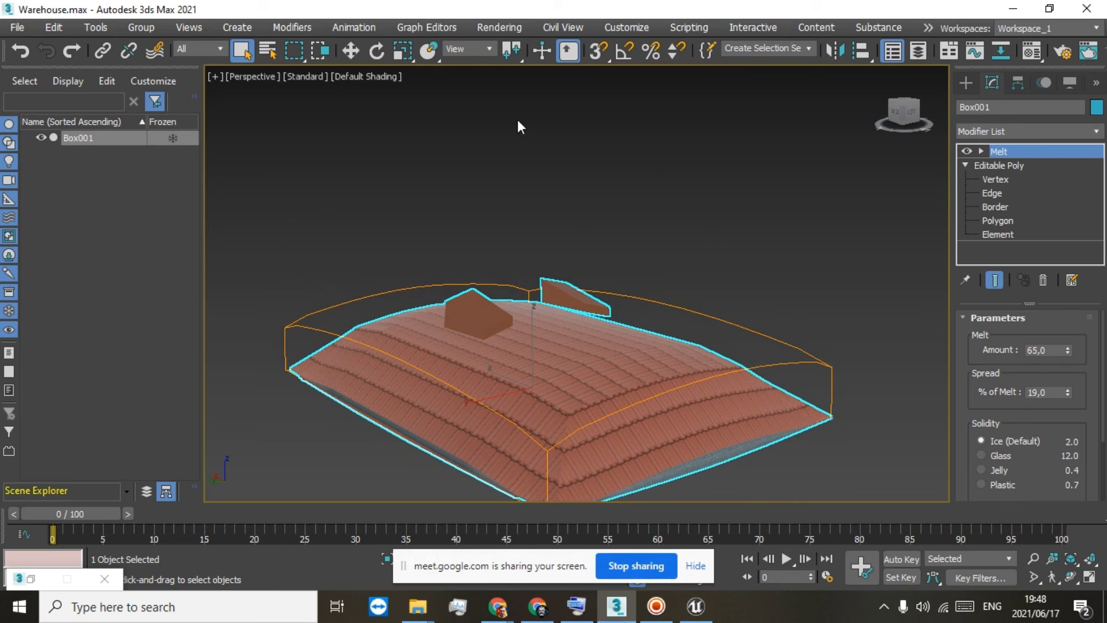
left_click(25, 54)
left_click(25, 54)
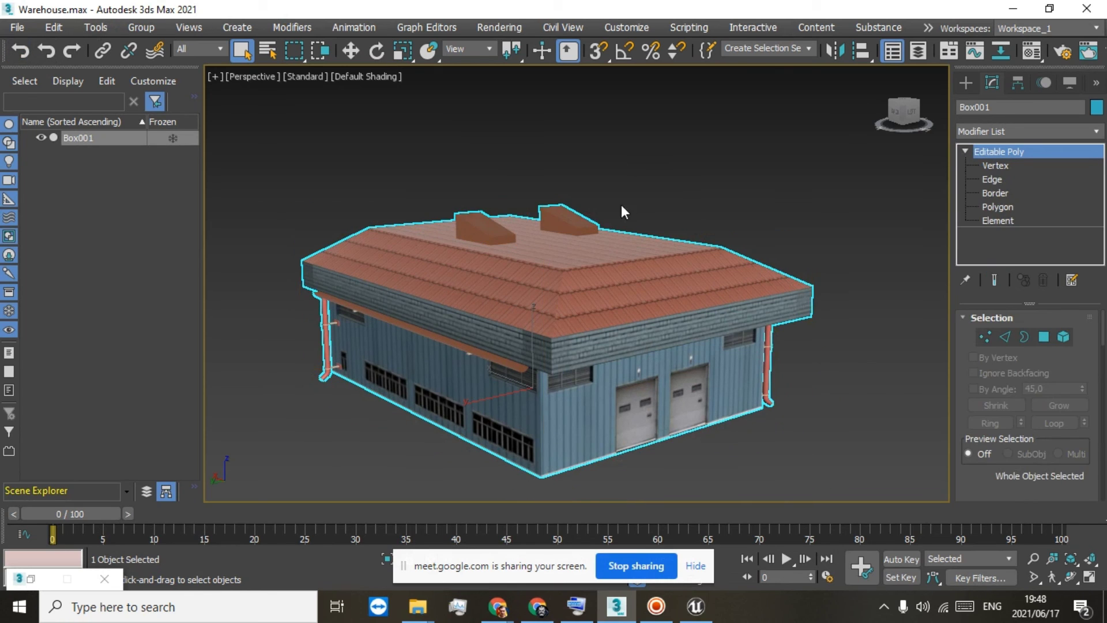
Examine the warehouse from its garage-door side and browse the world-space and object-space modifiers available for it without applying one
scroll(621, 206, "down", 5)
scroll(614, 208, "up", 8)
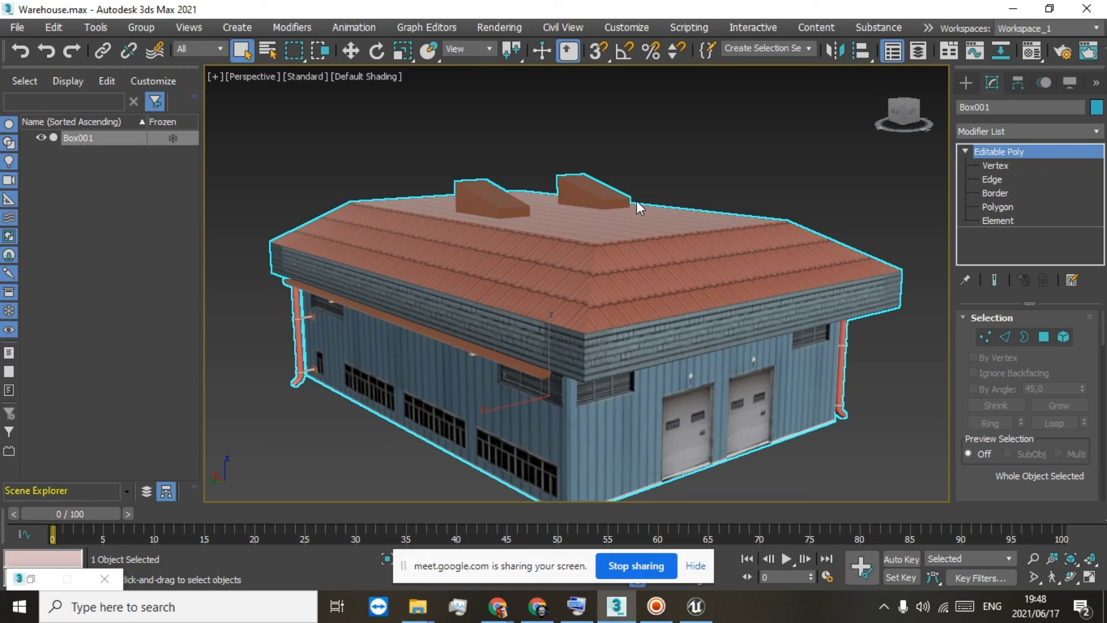
left_click_drag(902, 115, 992, 119)
mouse_move(555, 306)
middle_mouse_down("alt")
mouse_move(657, 294)
mouse_move(554, 305)
middle_mouse_up("alt")
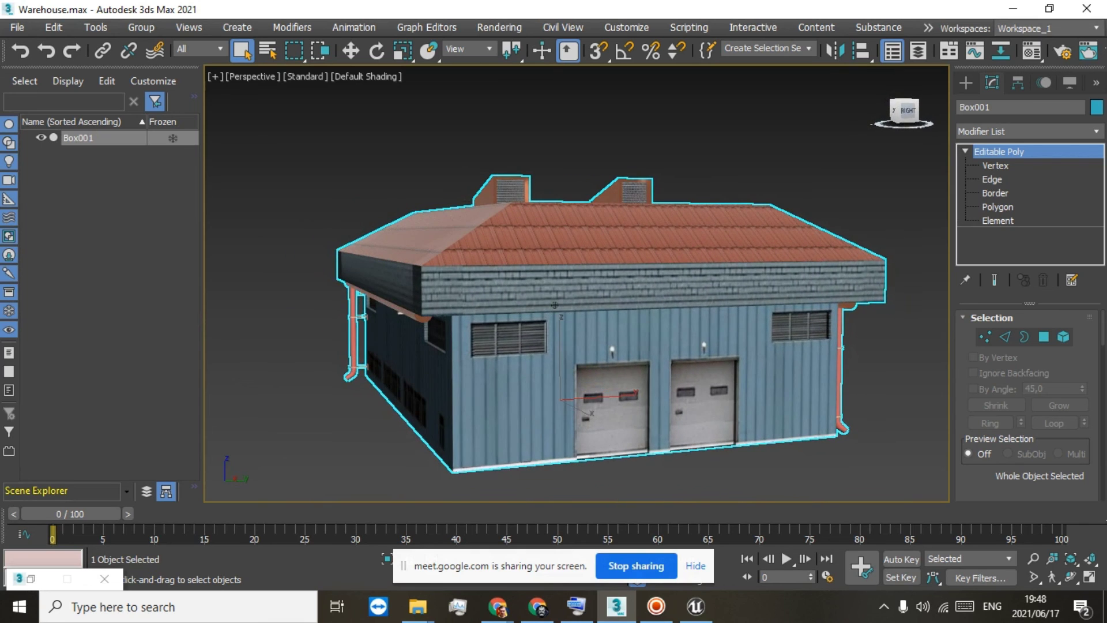
left_click(1098, 132)
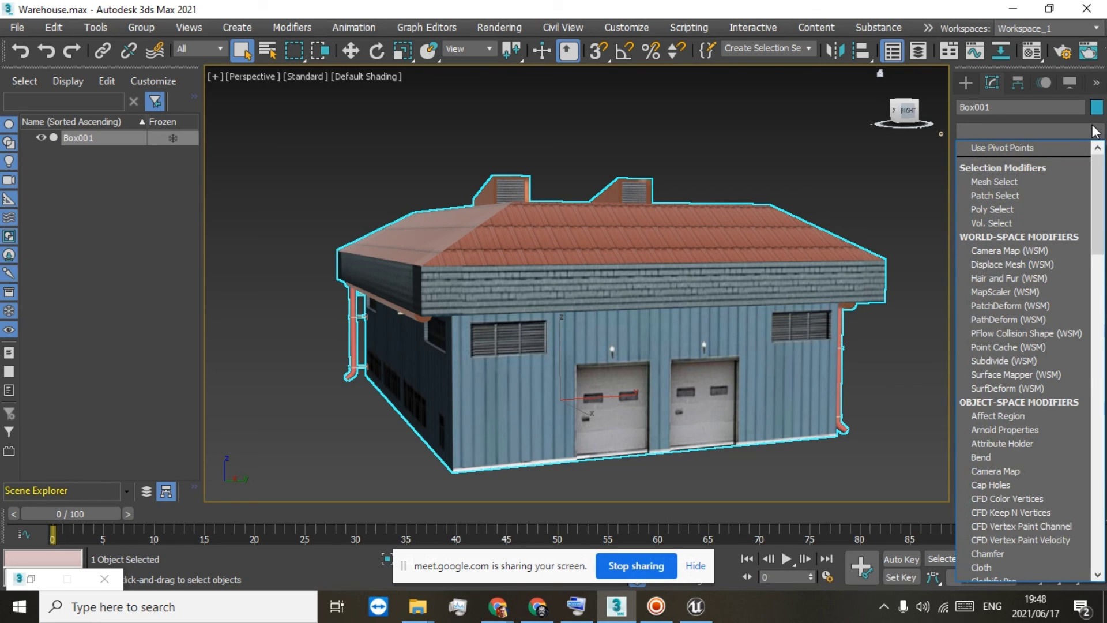
scroll(1026, 363, "down", 15)
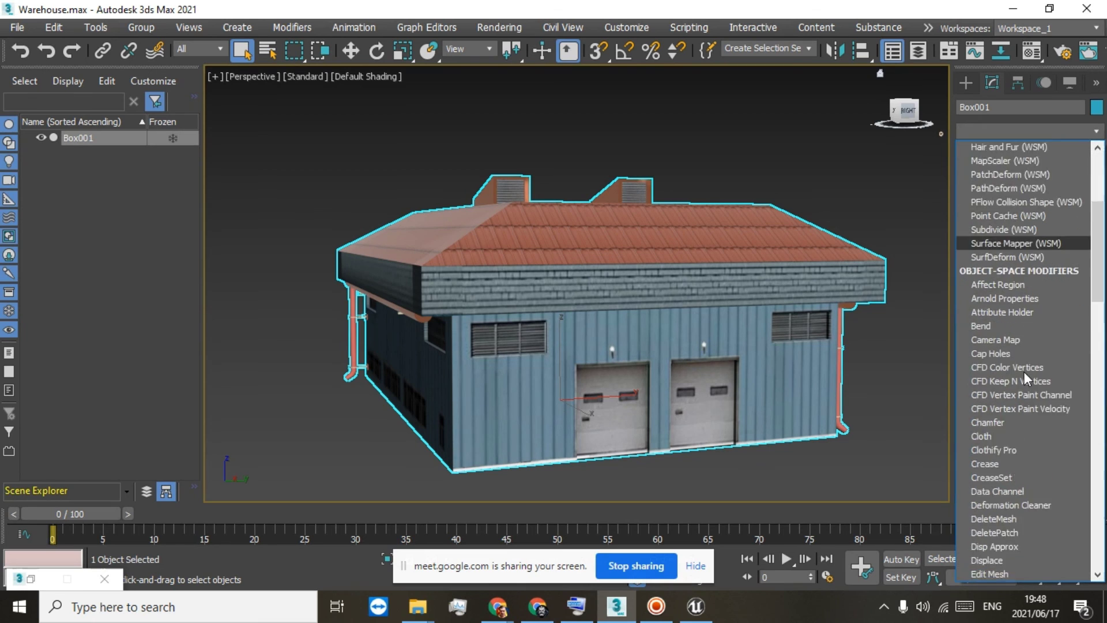
scroll(1028, 361, "down", 13)
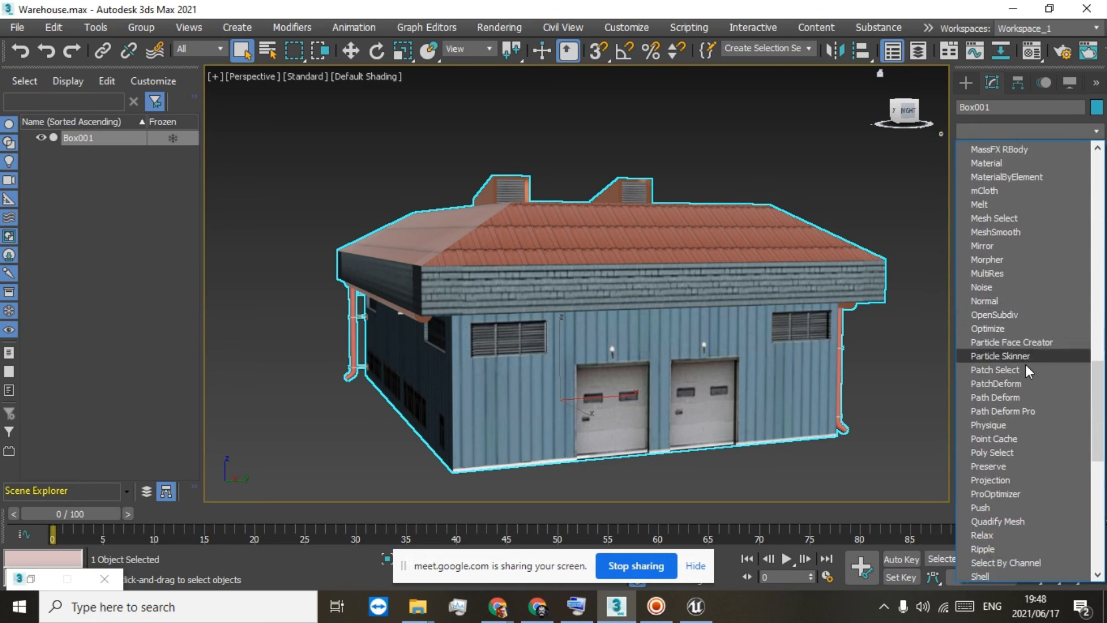
scroll(1003, 450, "down", 4)
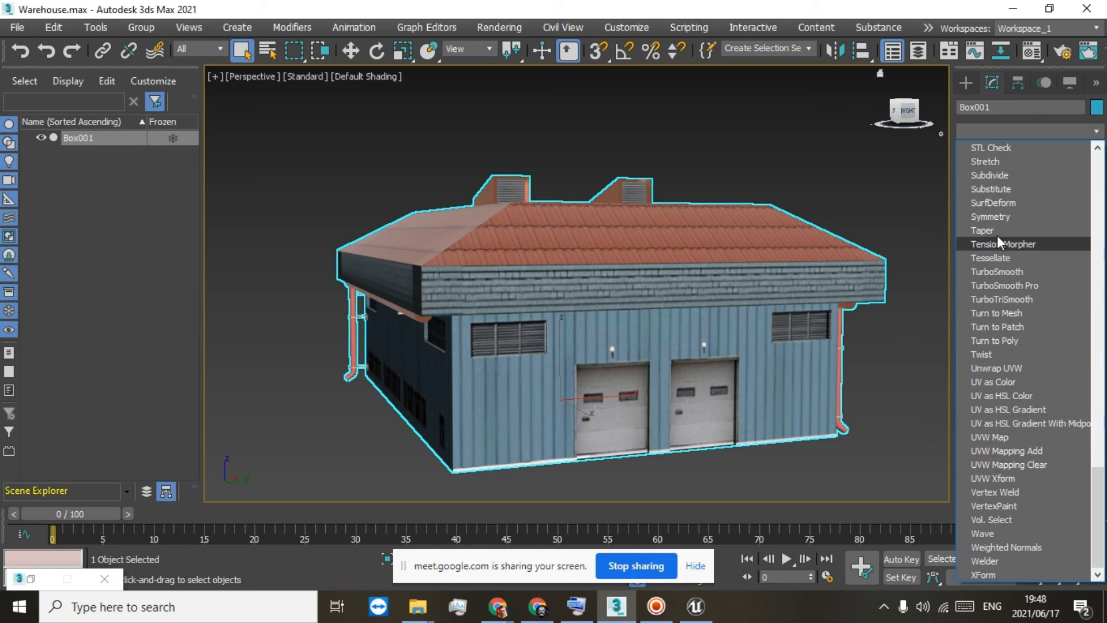
scroll(992, 219, "up", 1)
scroll(994, 219, "up", 1)
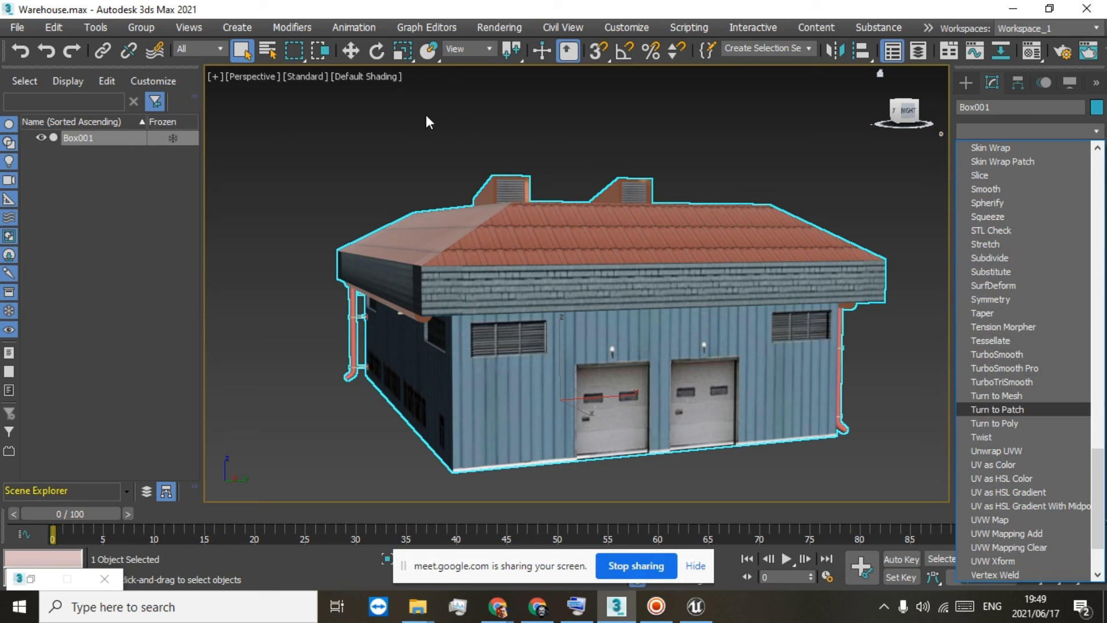
key("Escape")
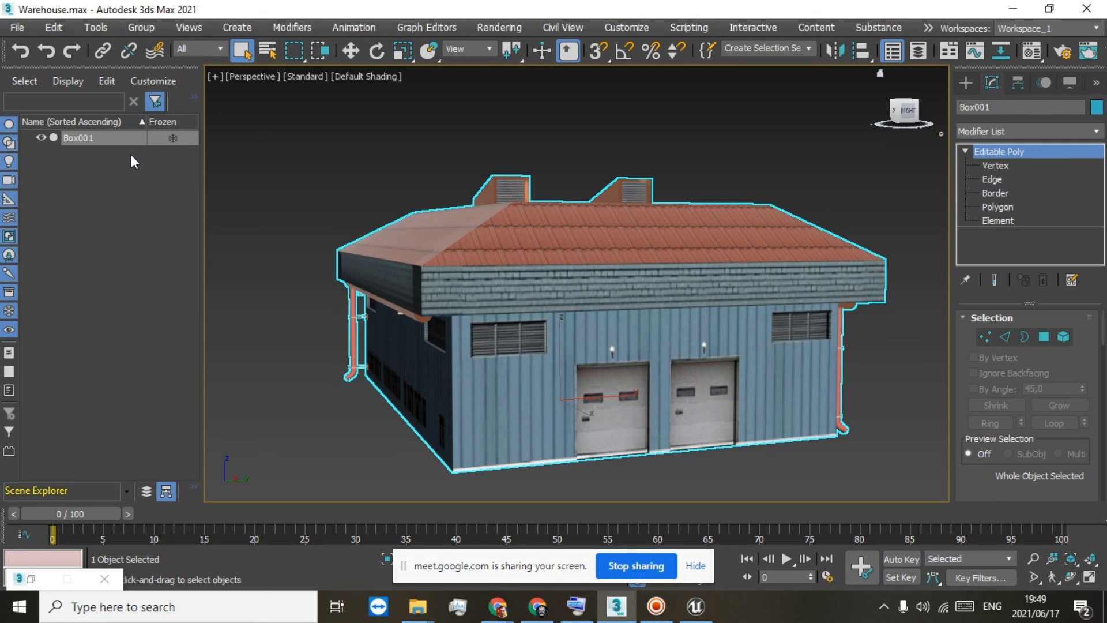
left_click(657, 607)
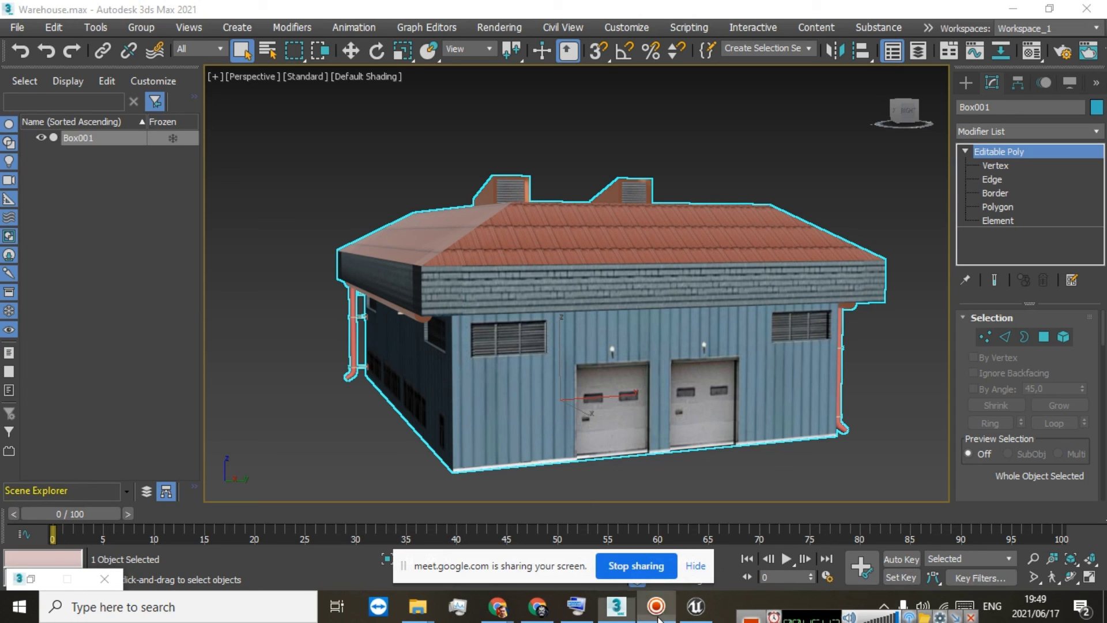